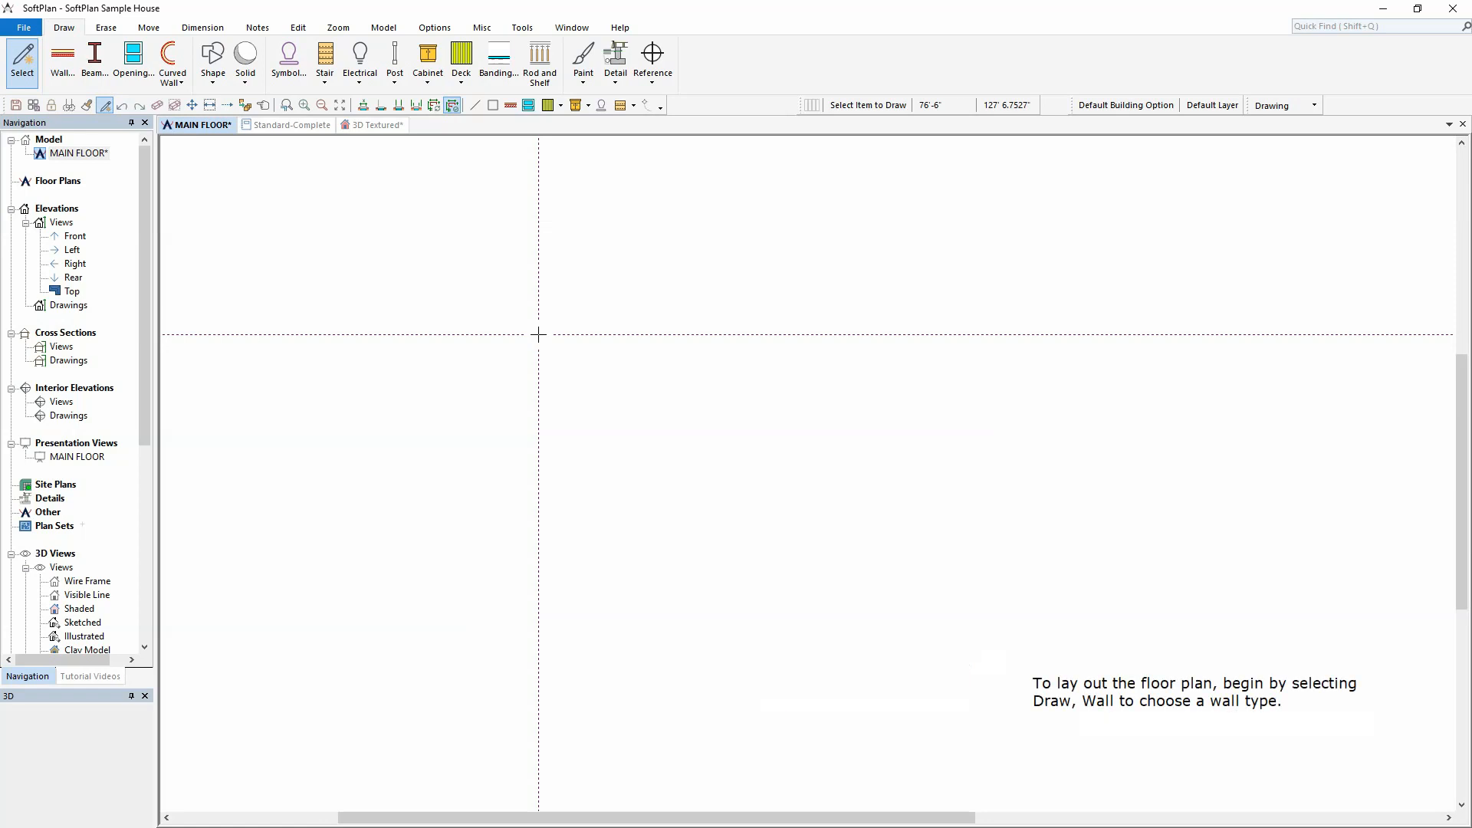
# Draw the first 2x6/Siding wall horizontally along the plan's top edge, about 20'-5" long, and indicate its exterior side
pyautogui.rightClick(543, 342)
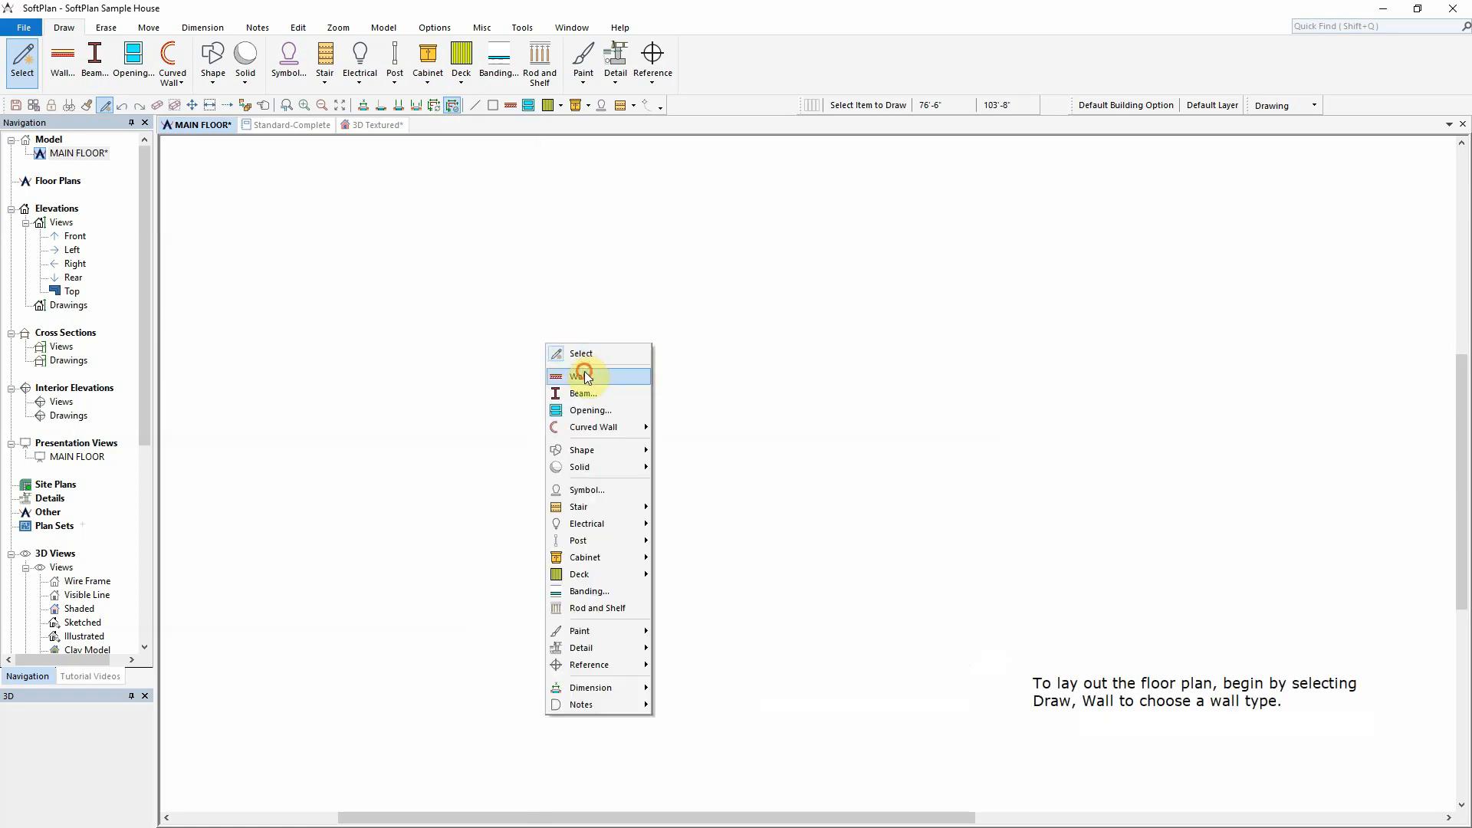
pyautogui.click(583, 377)
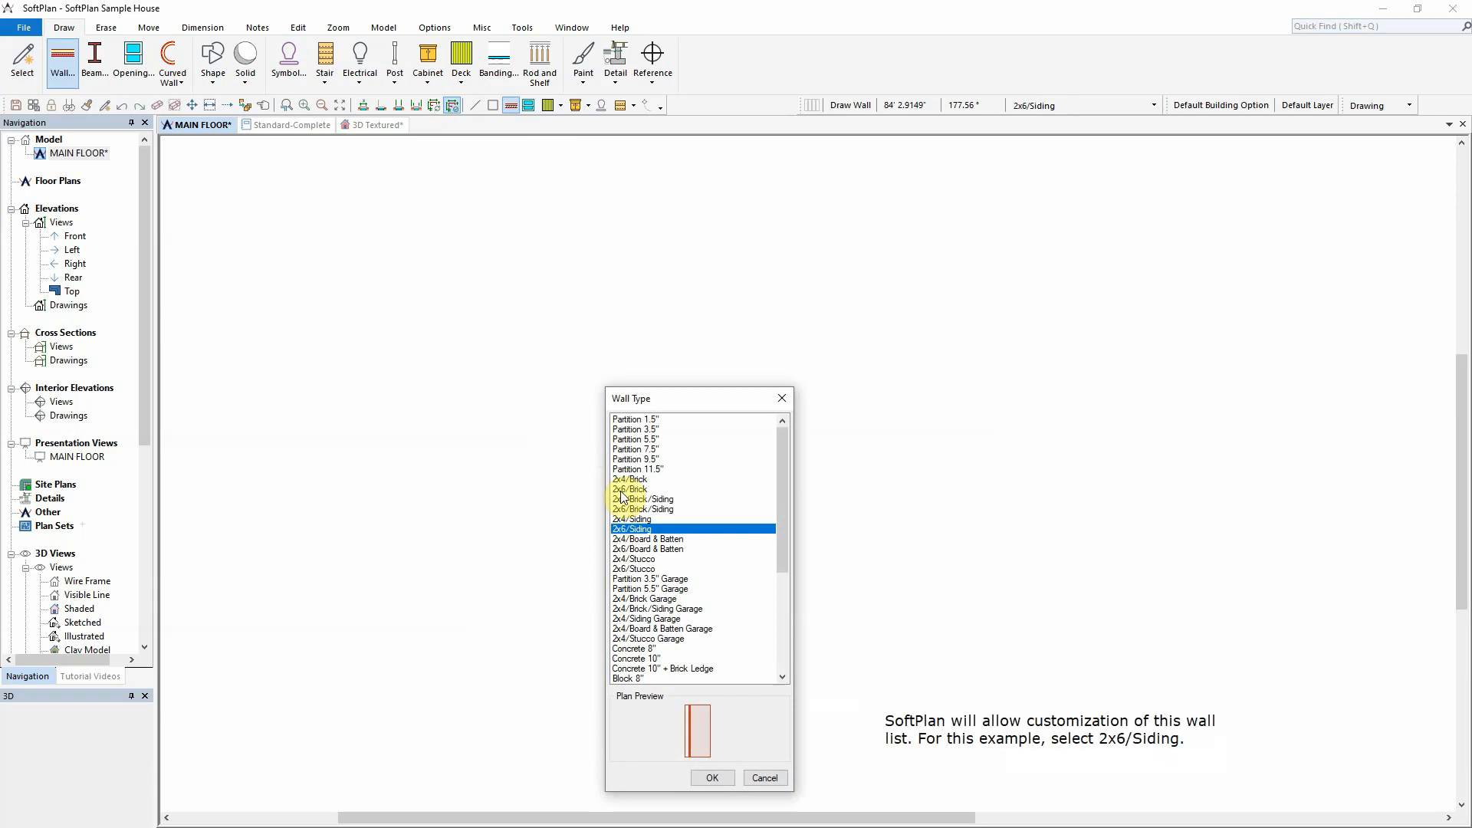
pyautogui.click(711, 778)
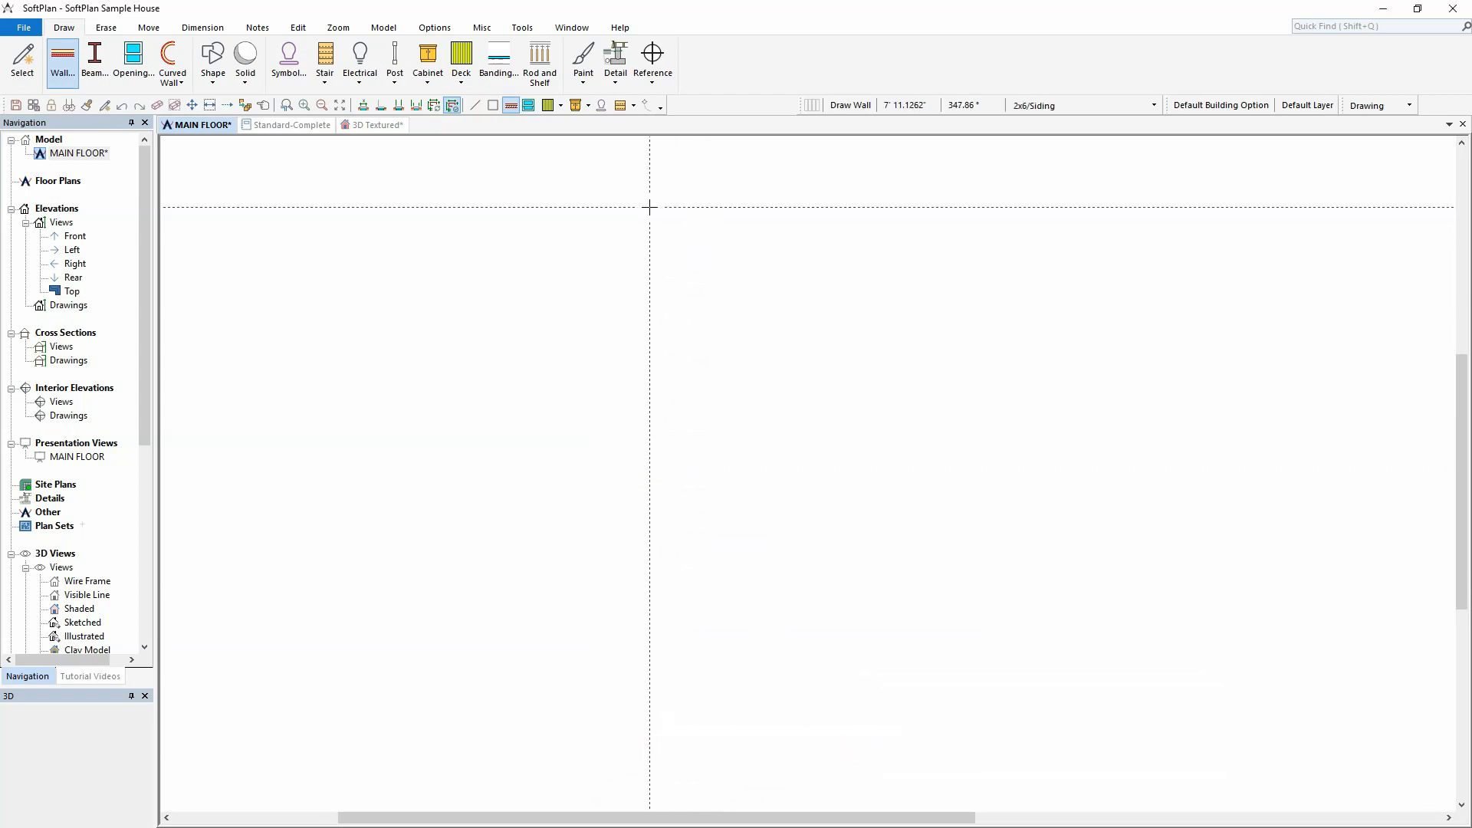
pyautogui.click(649, 207)
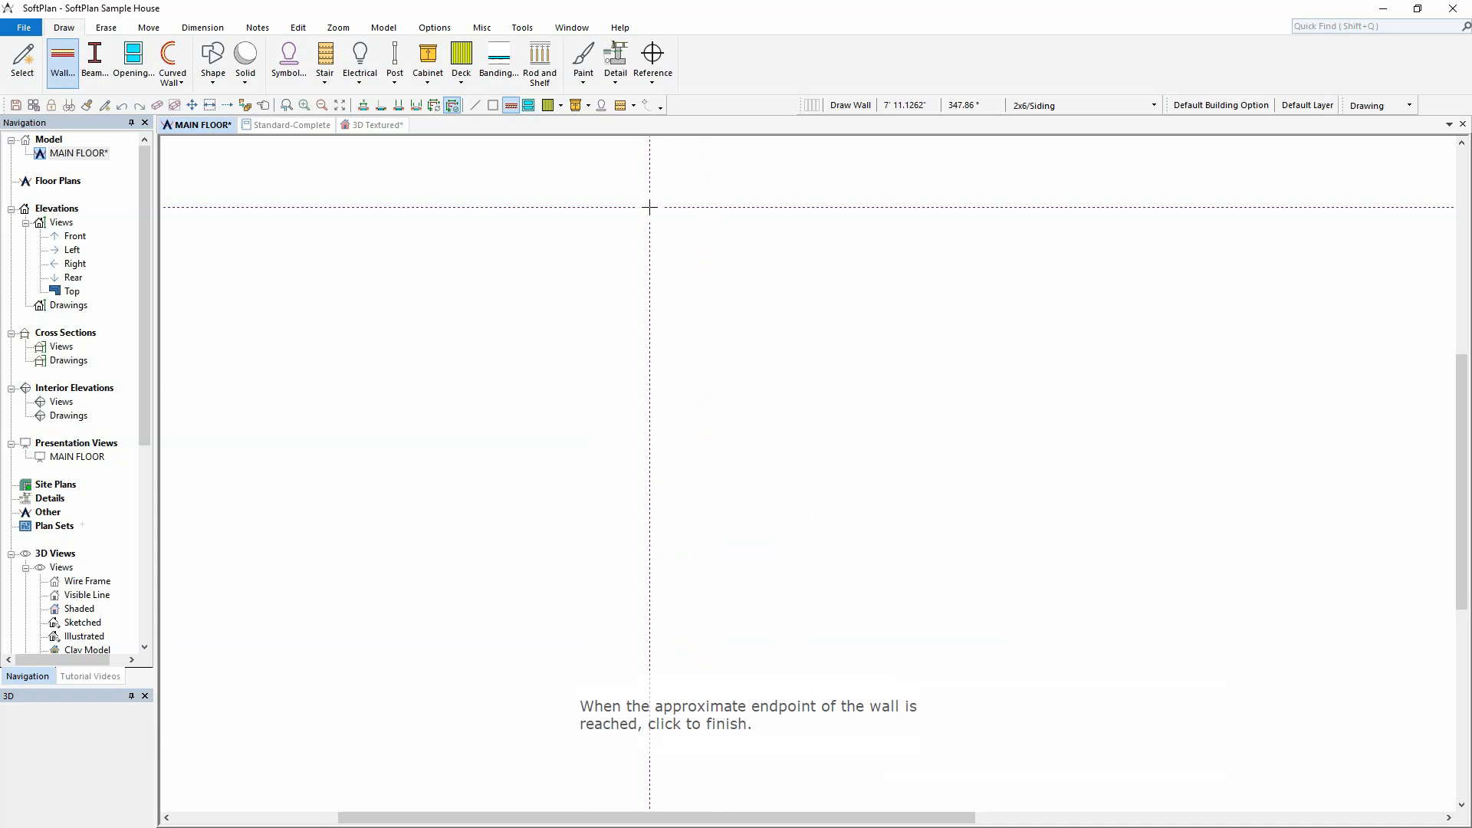
pyautogui.click(775, 207)
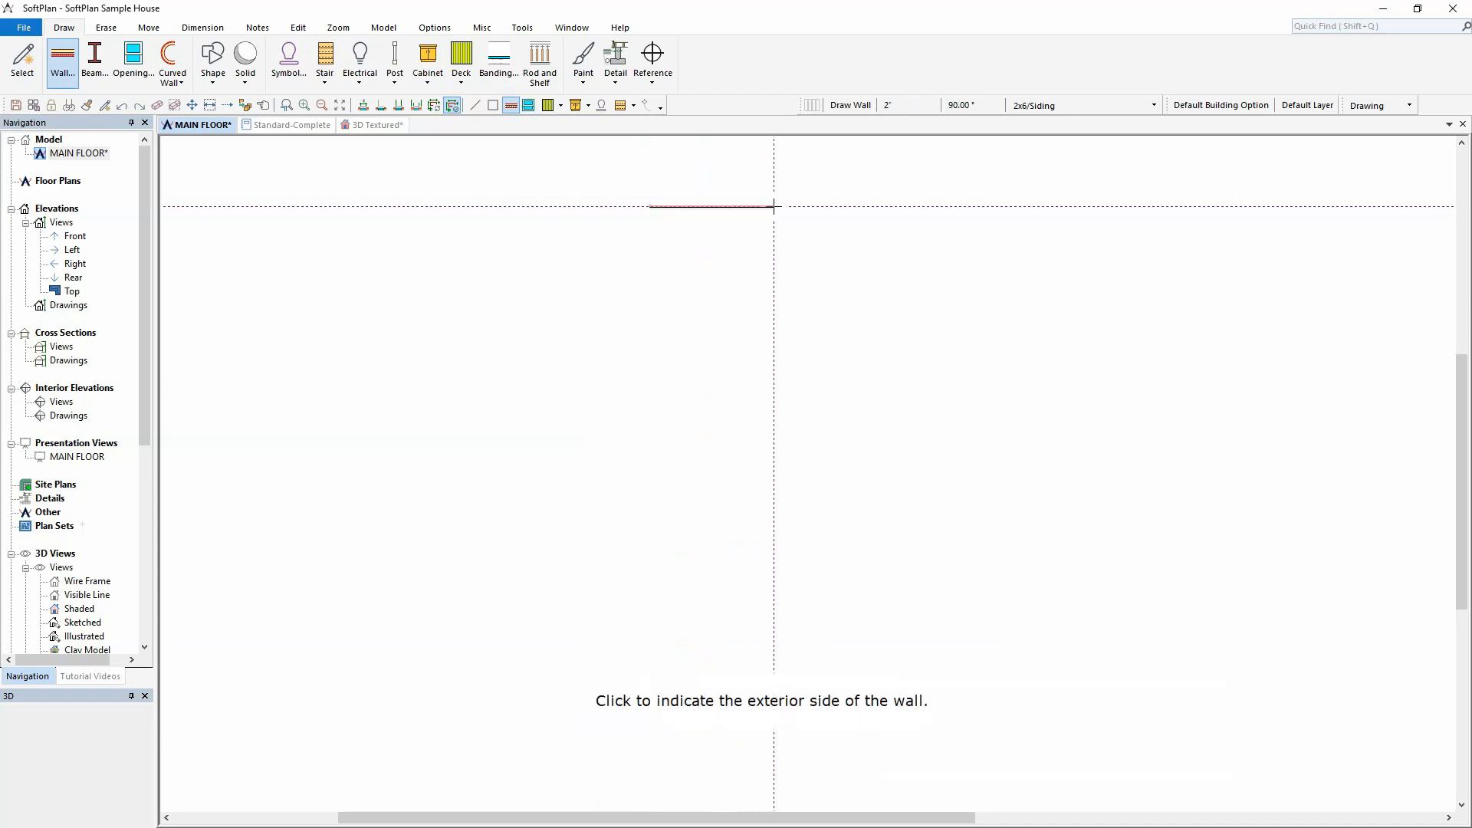
pyautogui.click(775, 207)
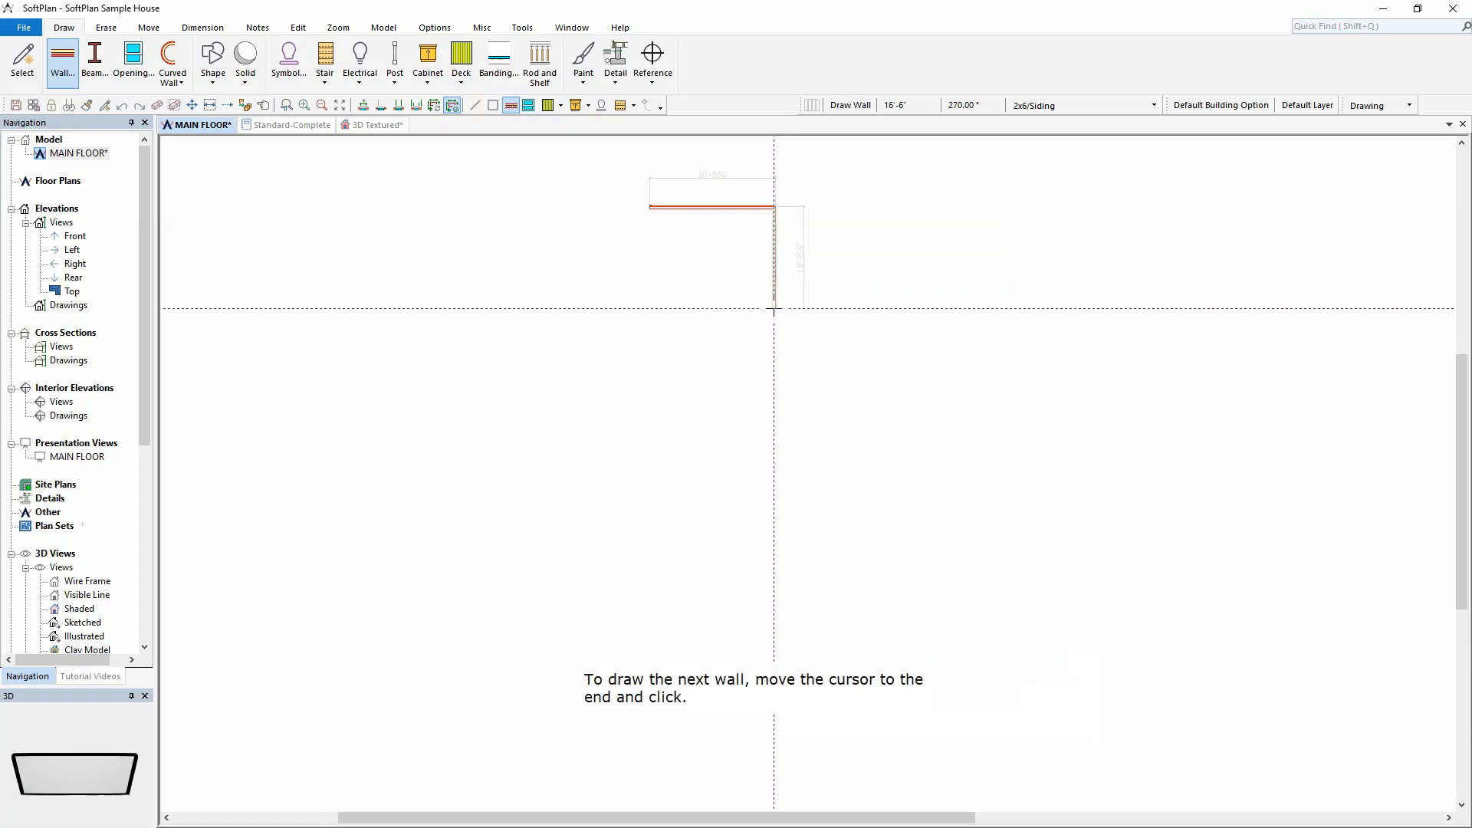
# Continue the walls about 21'-5" down, 11'-5" left and 7'-1" down, then right past the first corner to form a recess
pyautogui.click(774, 336)
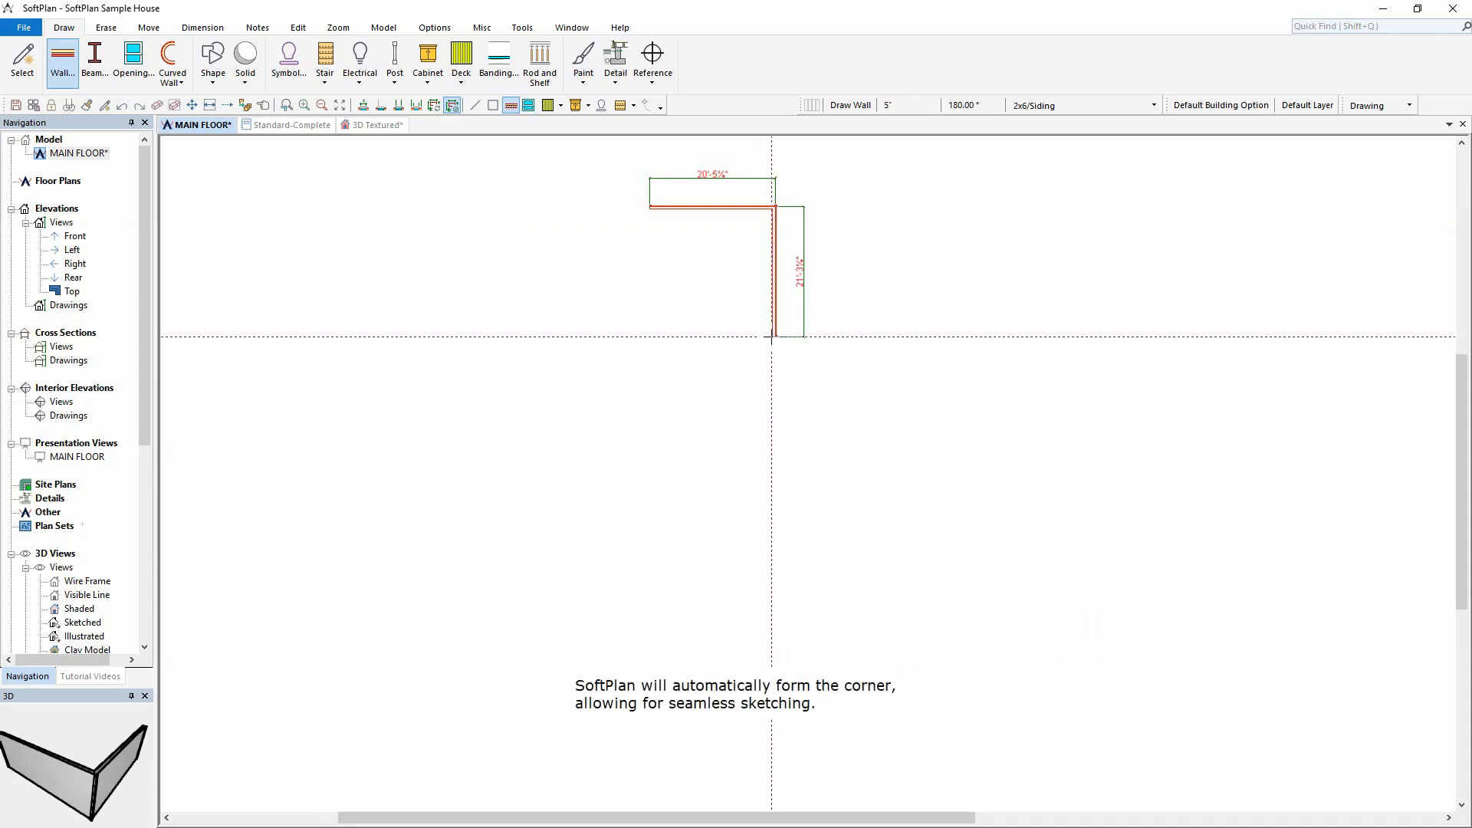
pyautogui.click(703, 336)
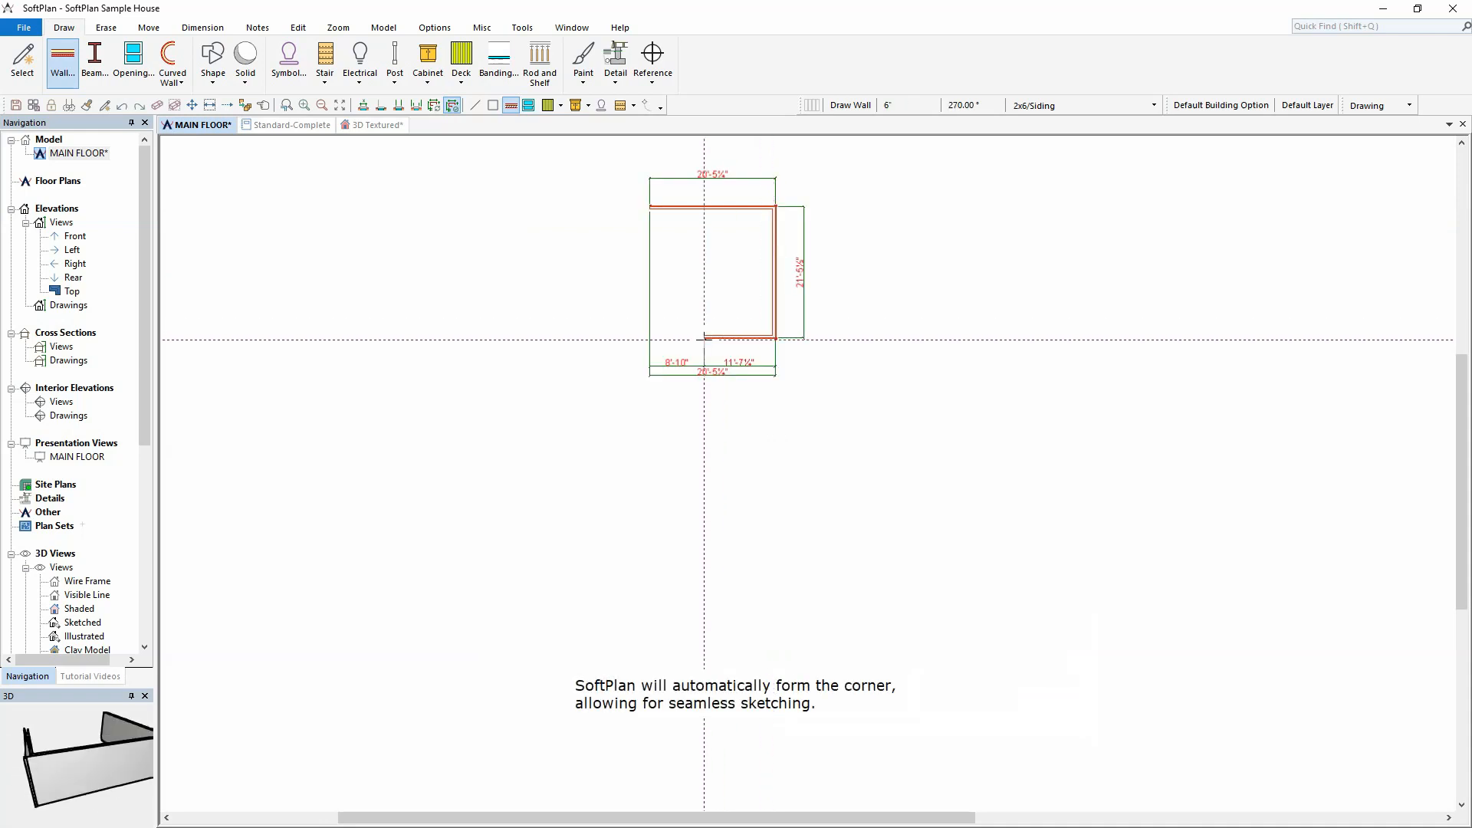
pyautogui.click(704, 383)
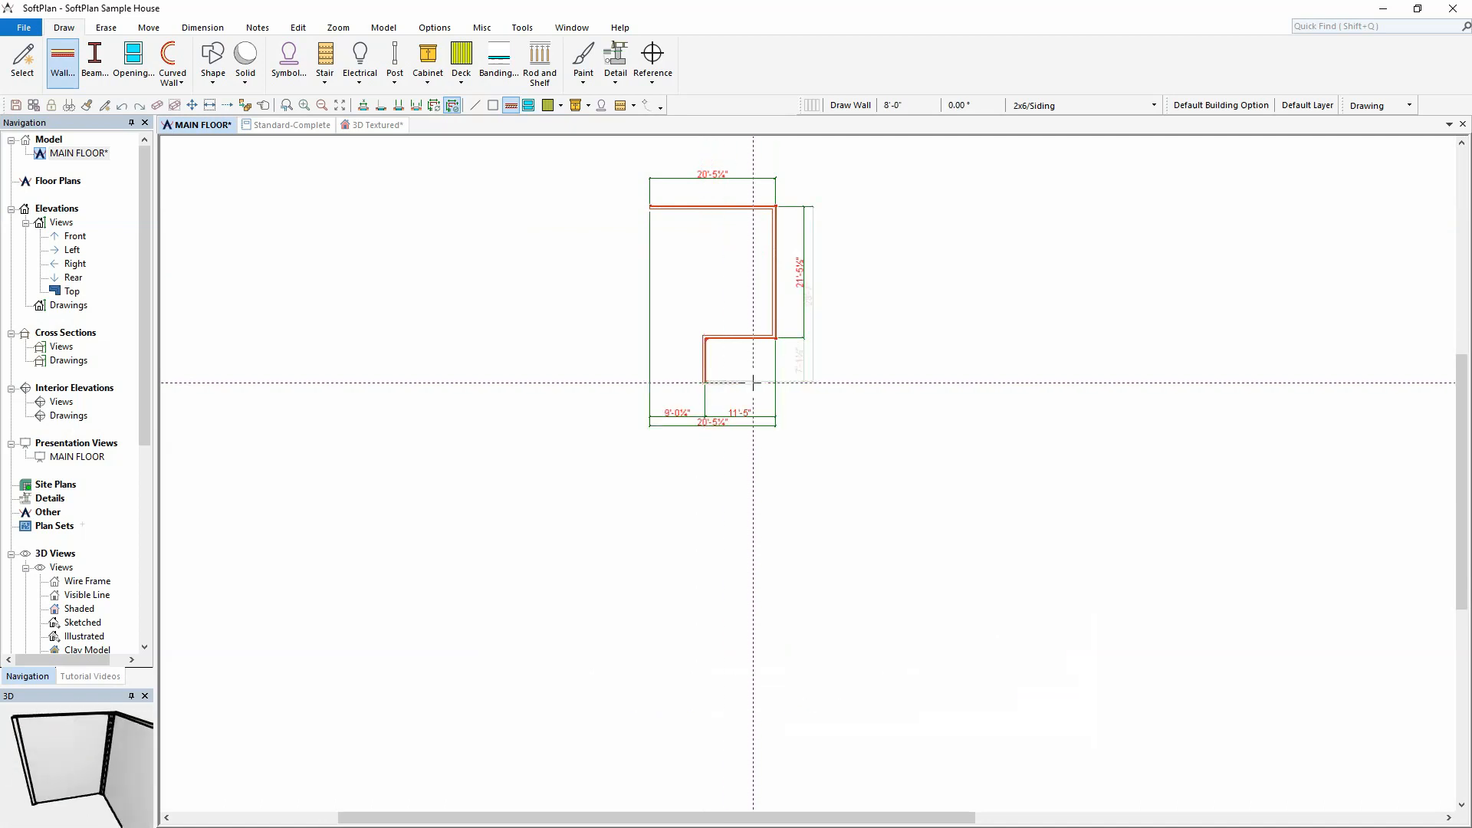
pyautogui.click(800, 383)
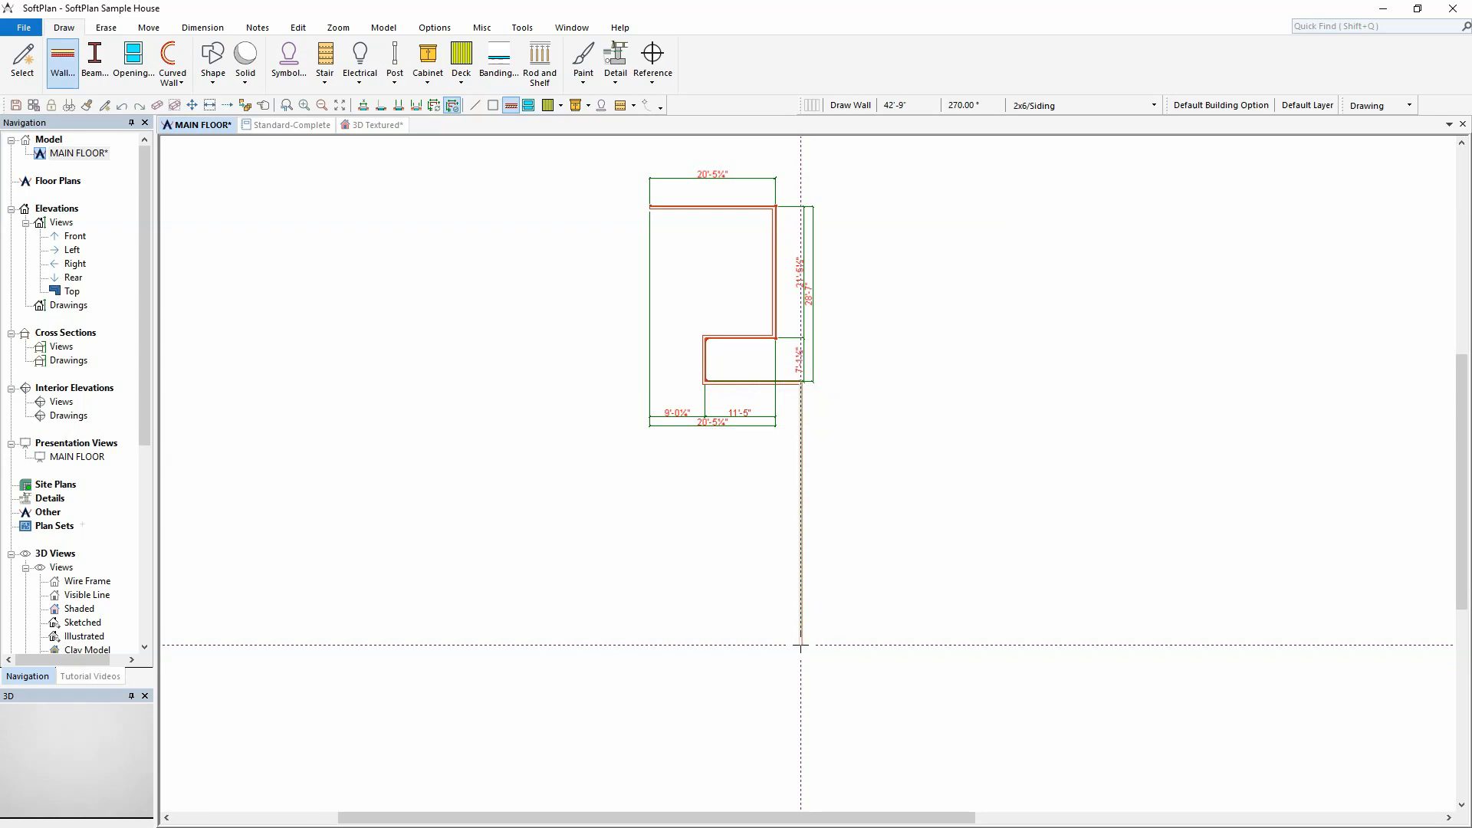
# Continue the walls about 43' down, 8' left, 13'-7" down and 16'-8" left, then up to the starting corner to close the outline
pyautogui.click(801, 646)
pyautogui.click(751, 646)
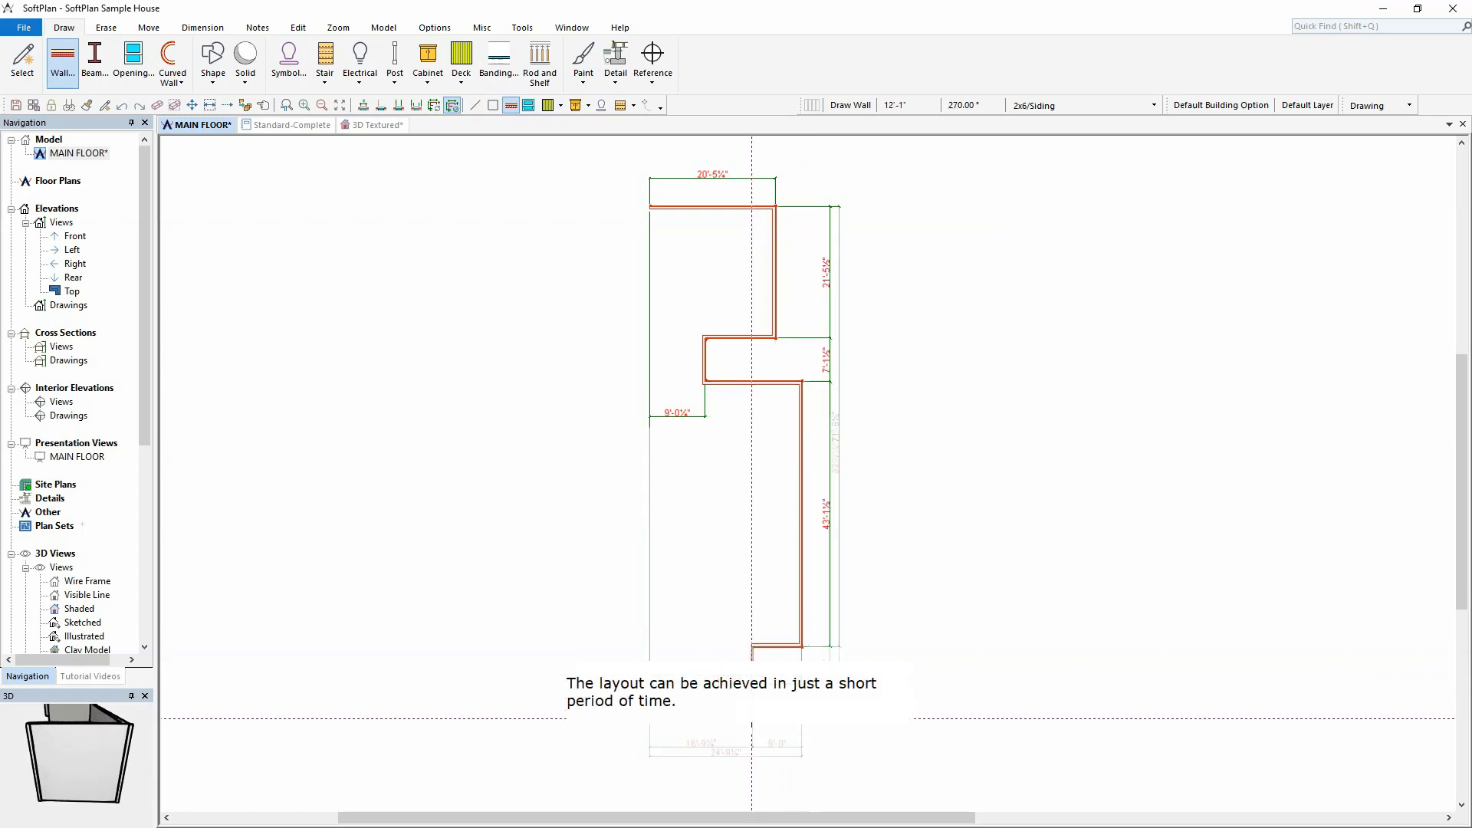
pyautogui.click(752, 728)
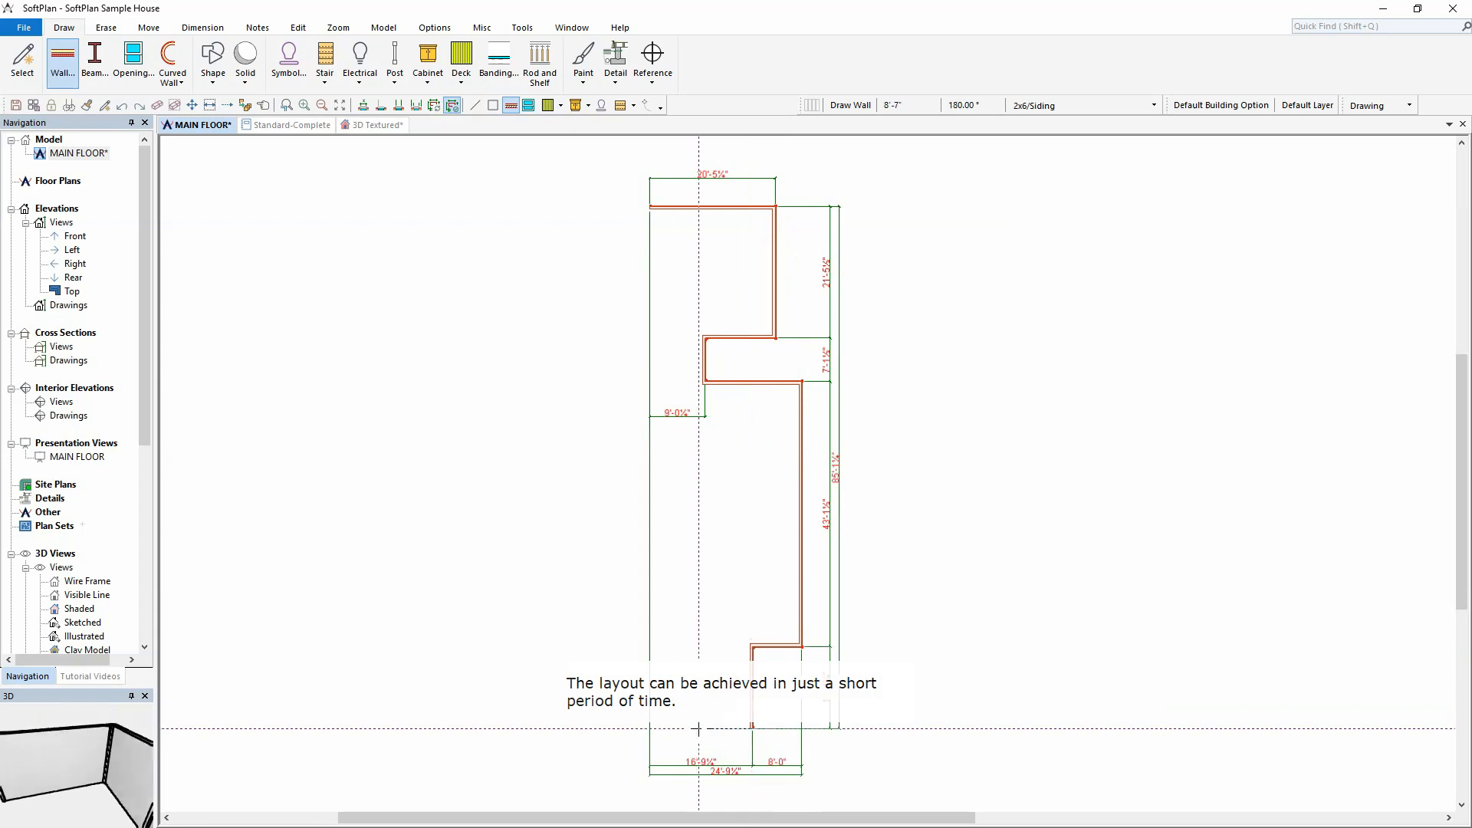
pyautogui.click(649, 729)
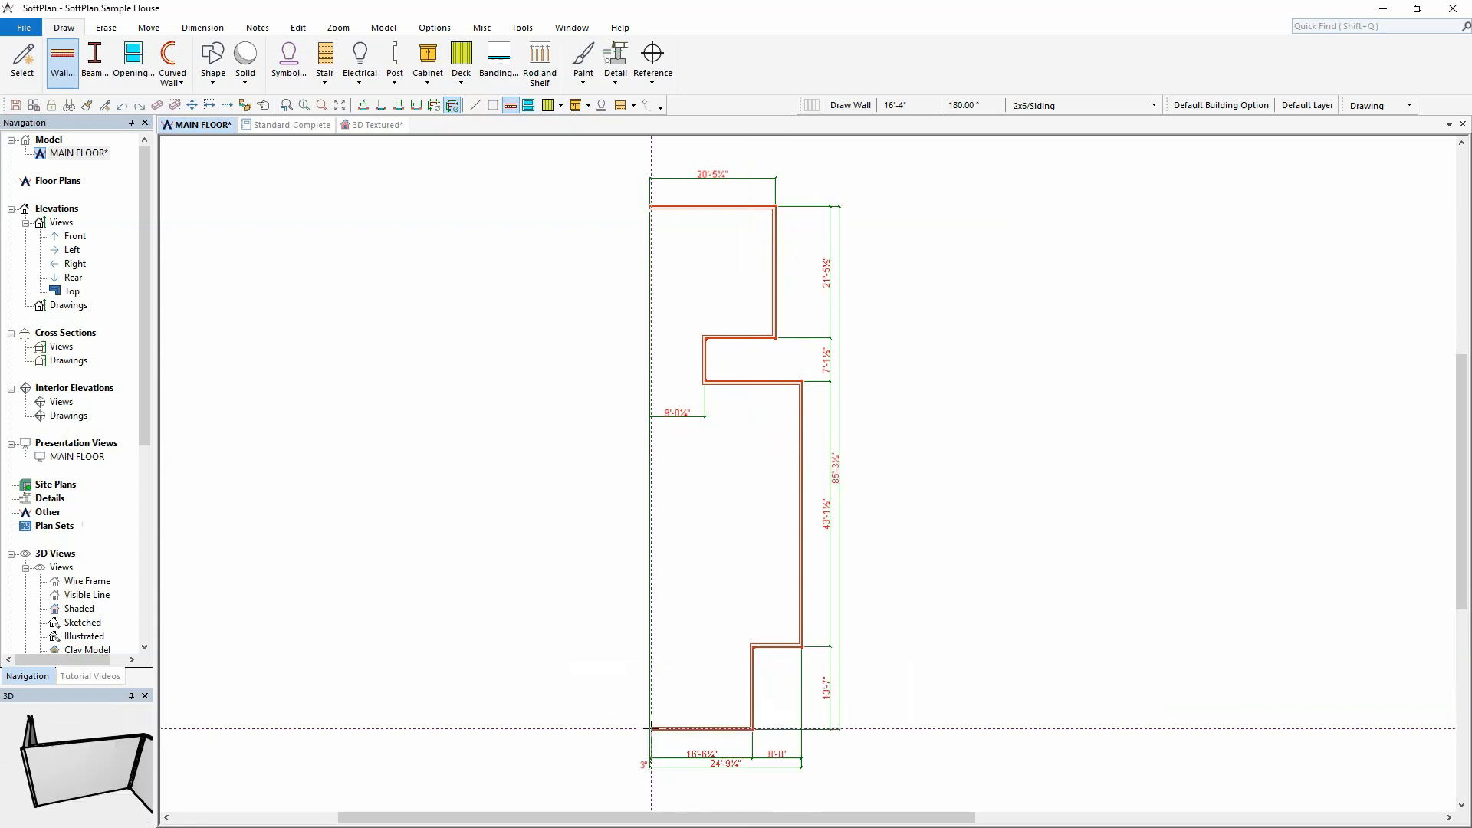
pyautogui.click(651, 207)
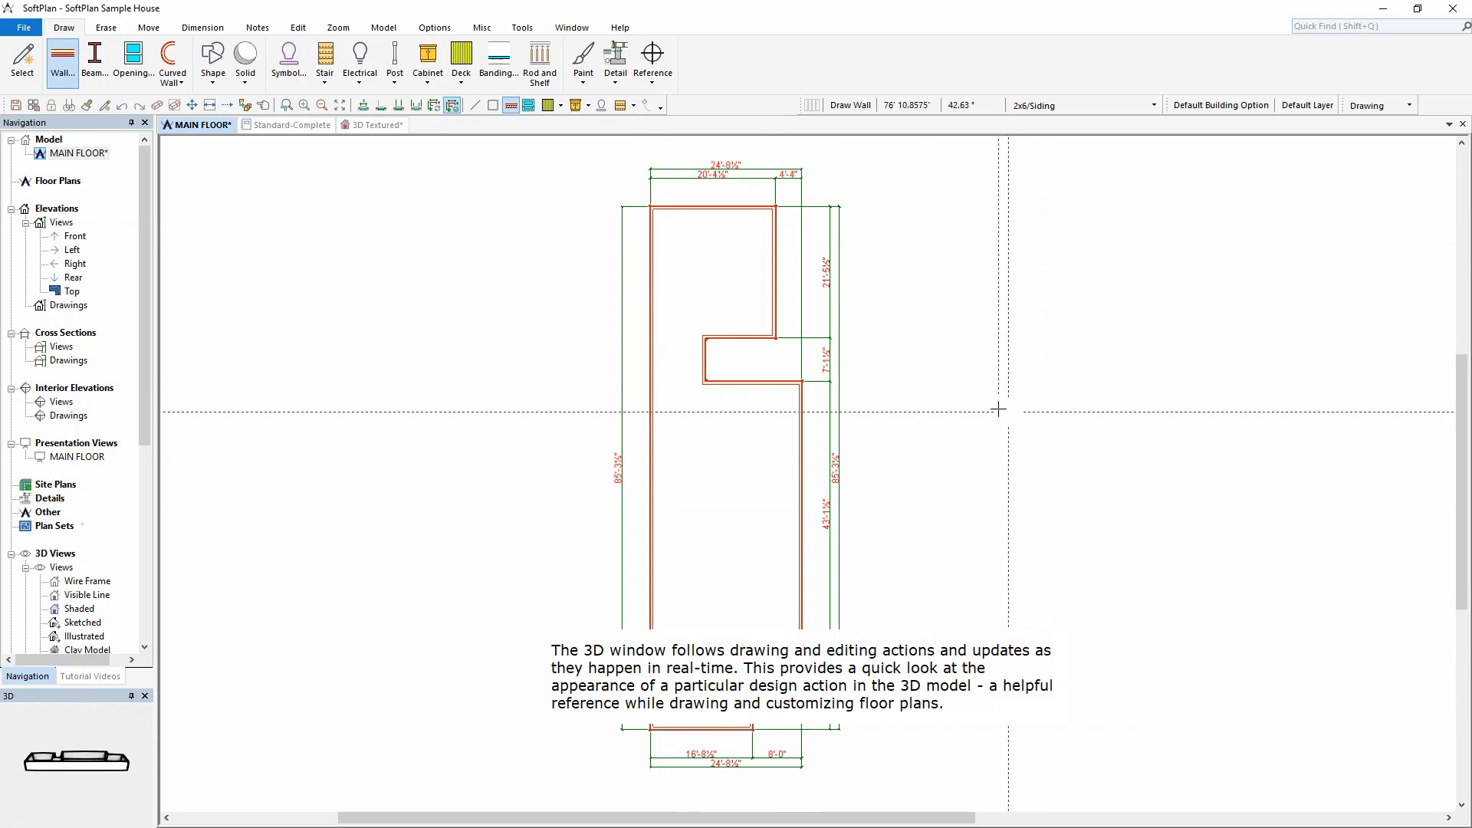
# Review the Standard-Complete material report down to the project total, as well as the textured 3D model
pyautogui.click(300, 124)
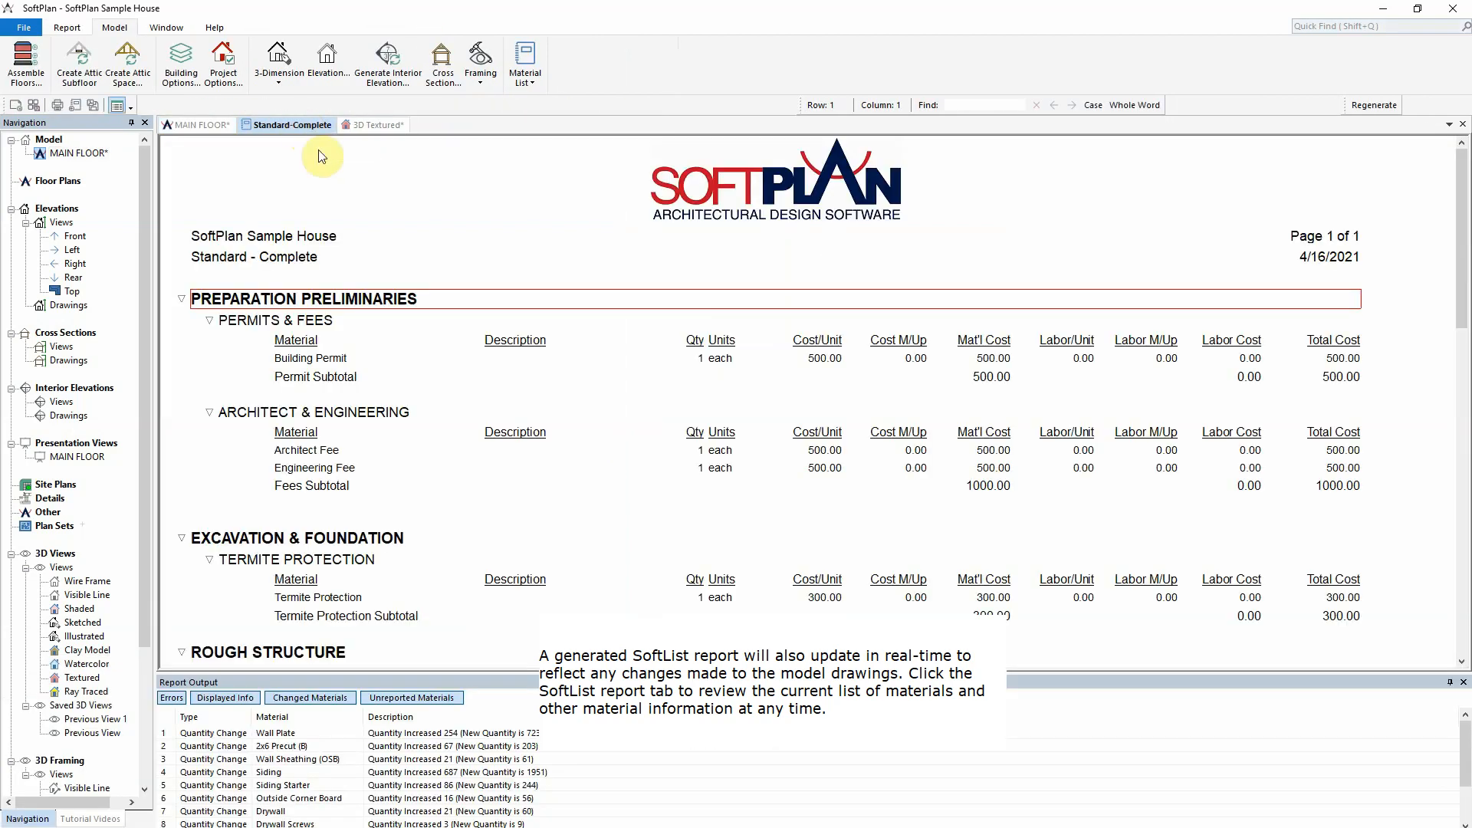
pyautogui.scroll(-5, 501, 309)
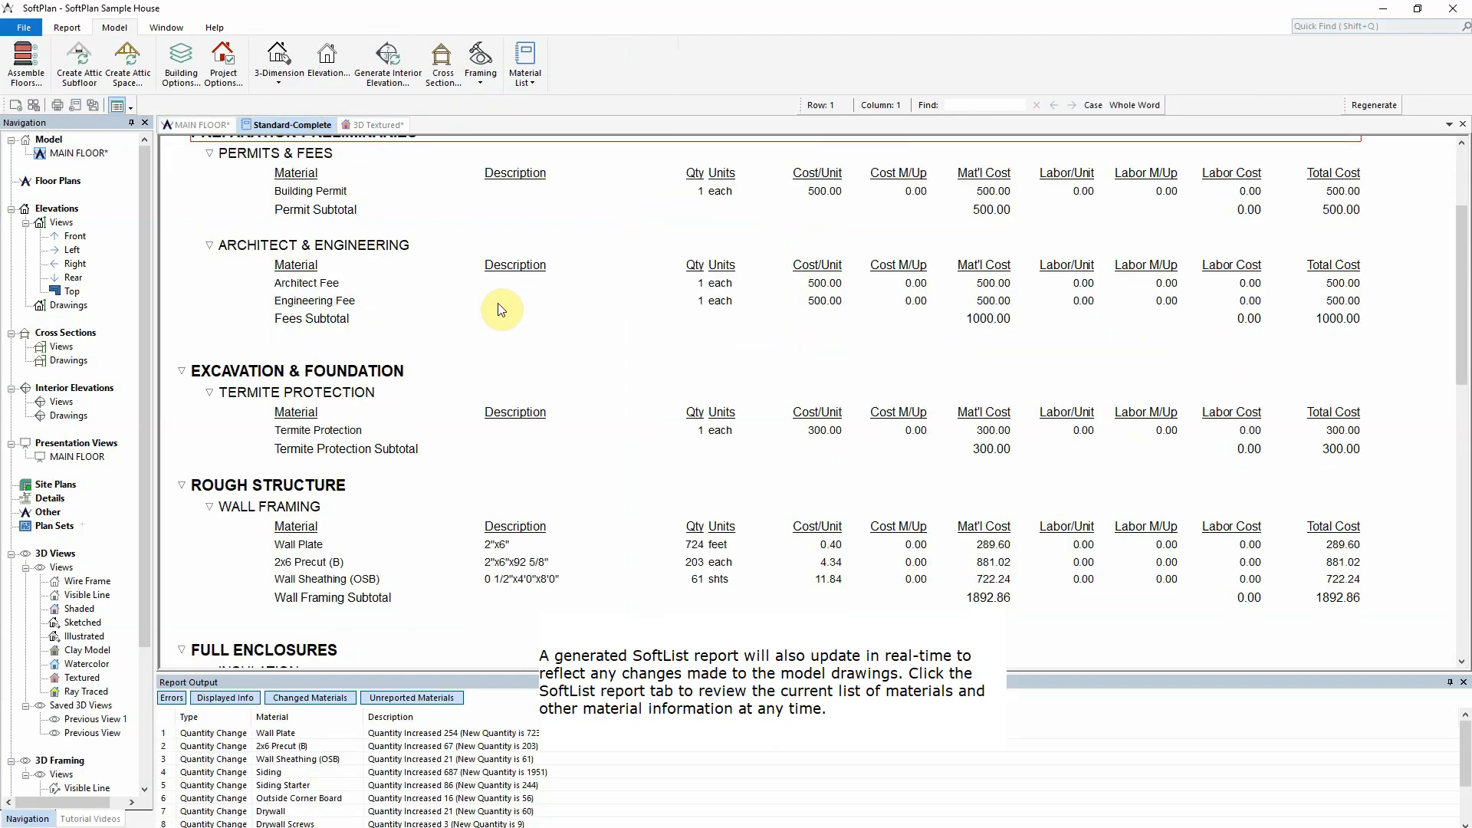
pyautogui.scroll(-3, 500, 309)
pyautogui.scroll(-3, 500, 309)
pyautogui.scroll(-3, 500, 309)
pyautogui.scroll(-3, 500, 309)
pyautogui.scroll(-3, 501, 307)
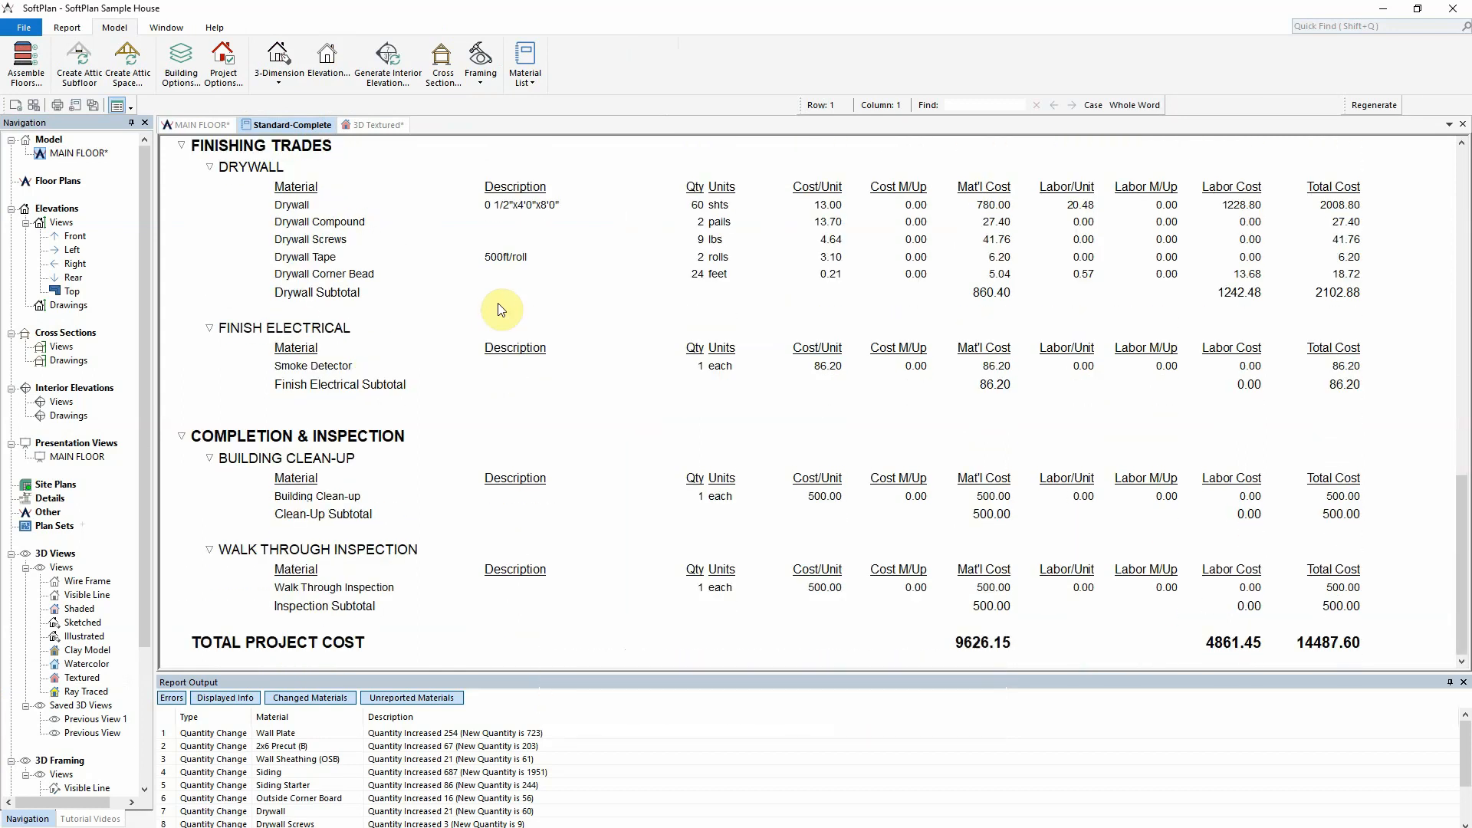
pyautogui.click(383, 127)
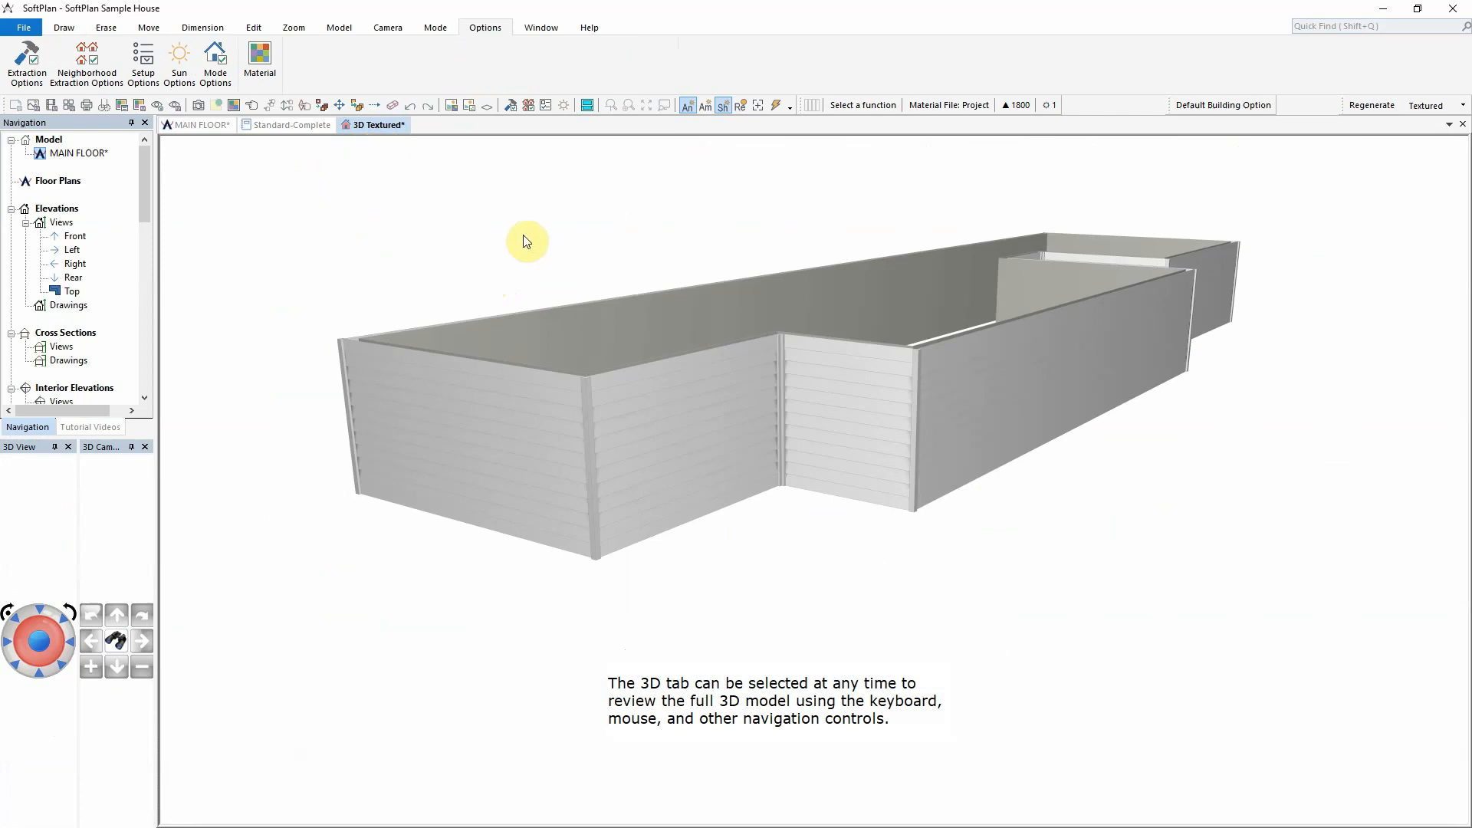
# Set the overall horizontal dimension above the main floor plan to 24', moving the right vertical wall
pyautogui.click(203, 127)
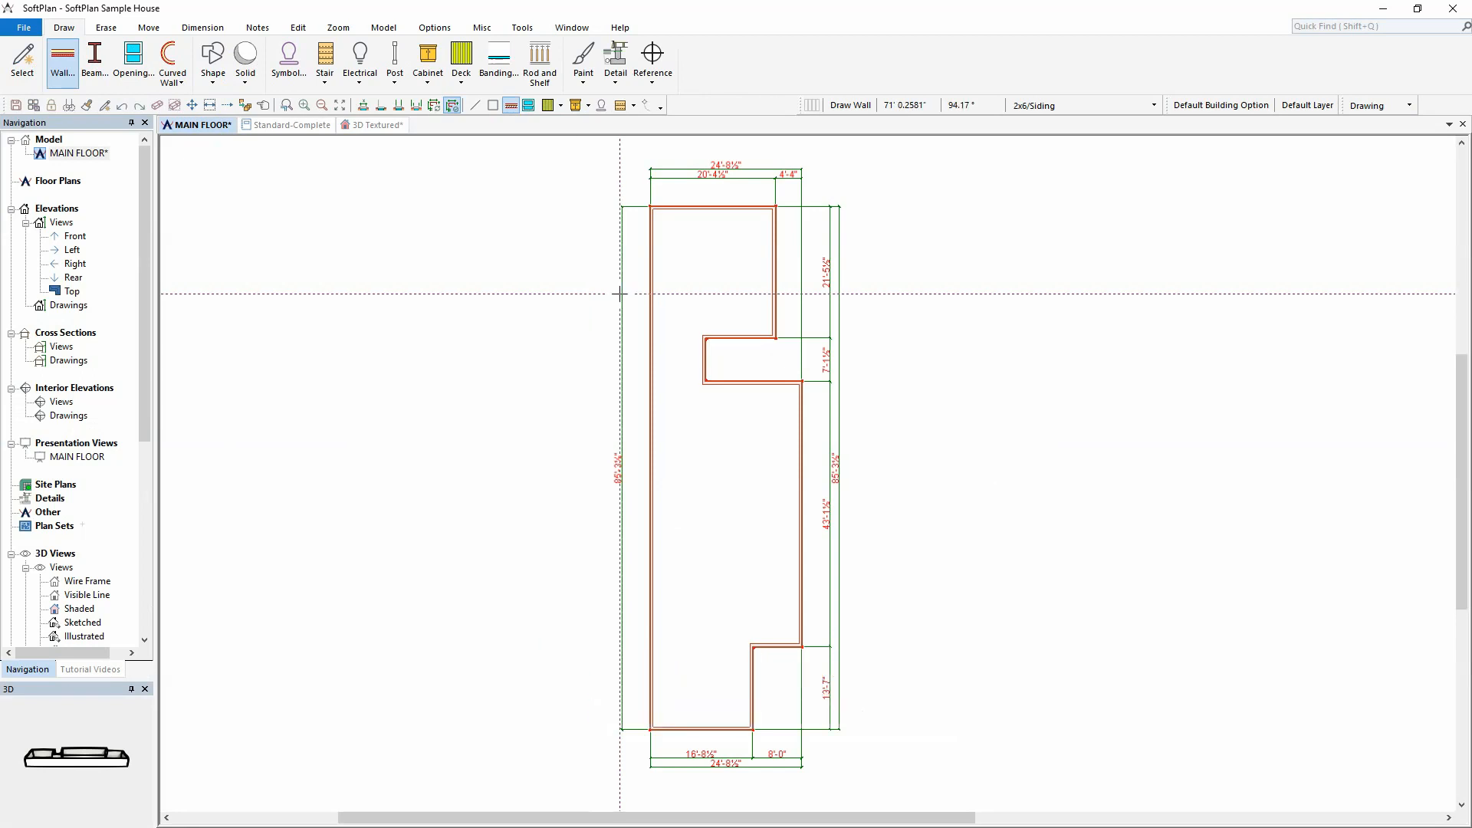
pyautogui.scroll(3, 735, 248)
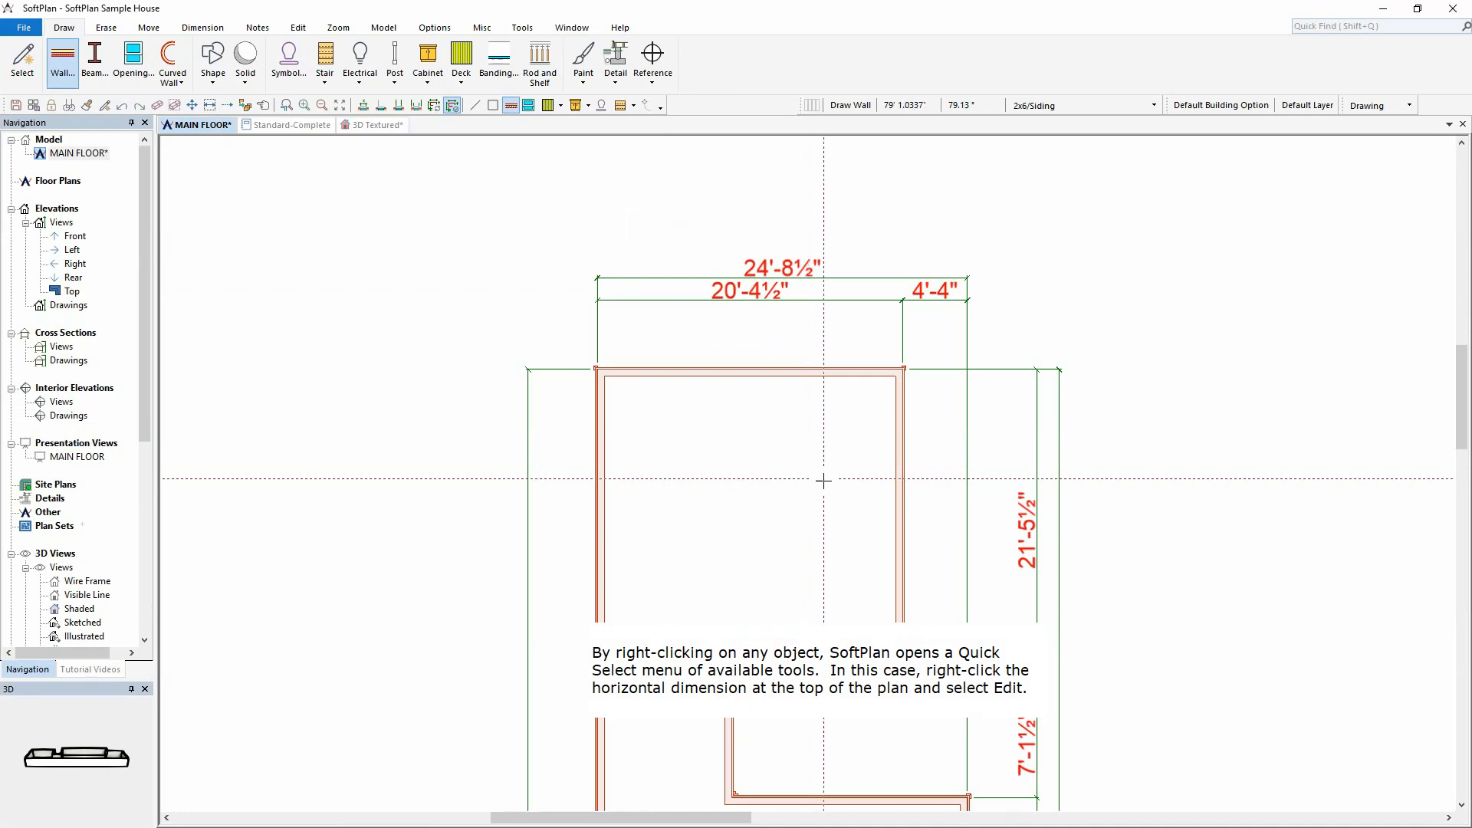
pyautogui.rightClick(782, 268)
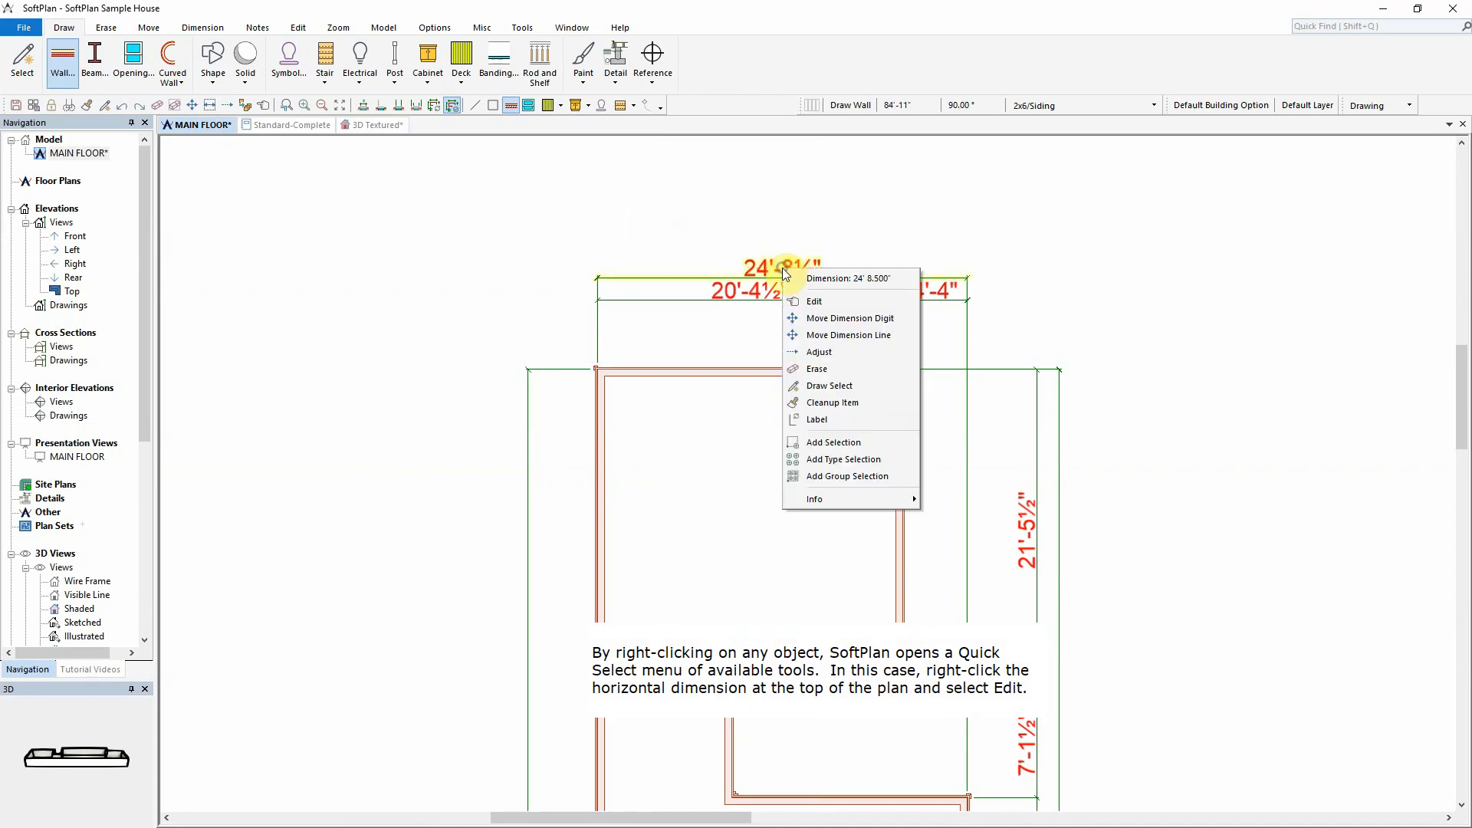
pyautogui.click(853, 306)
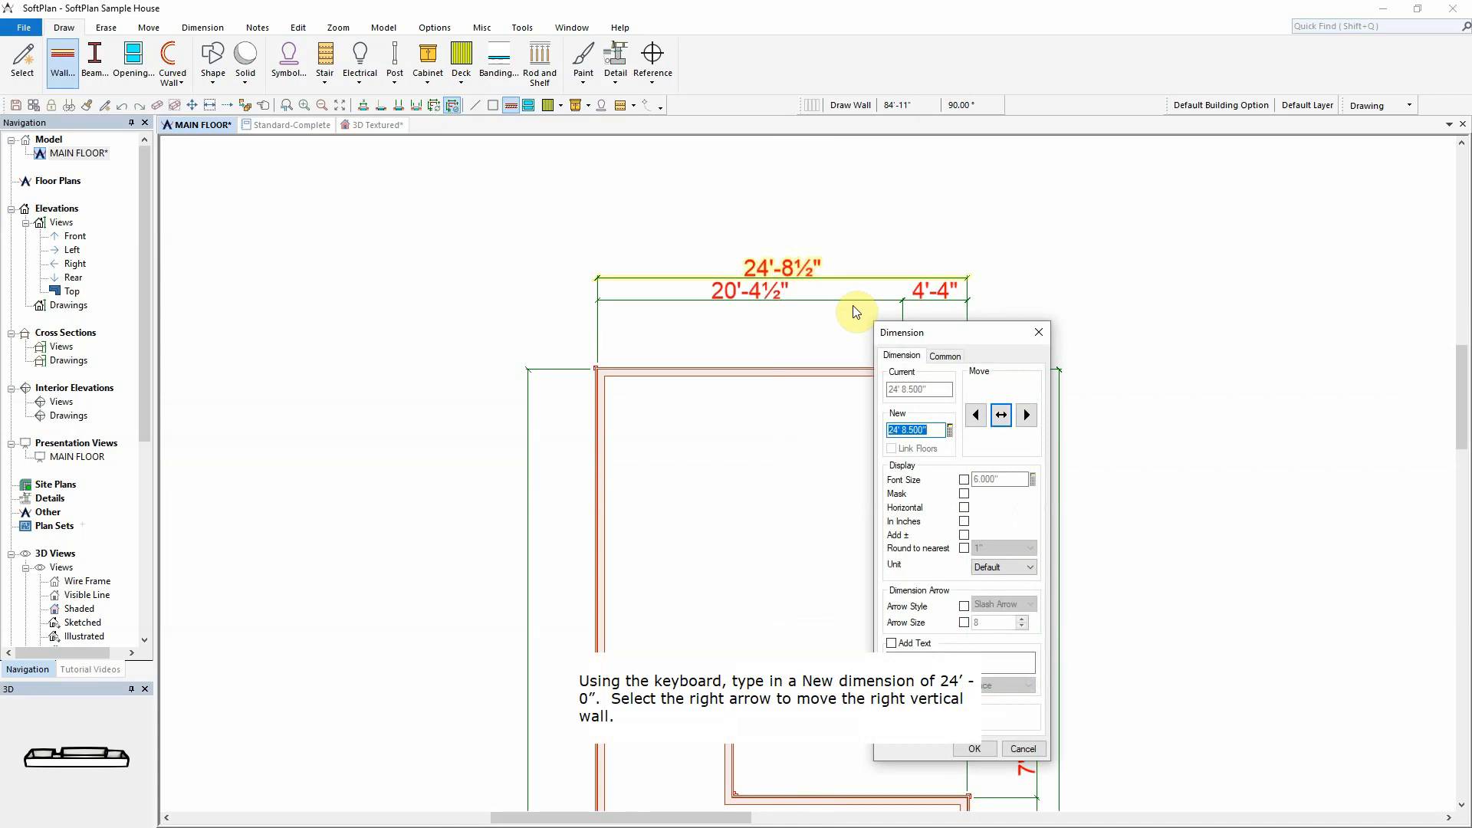
pyautogui.write('24')
pyautogui.click(1026, 415)
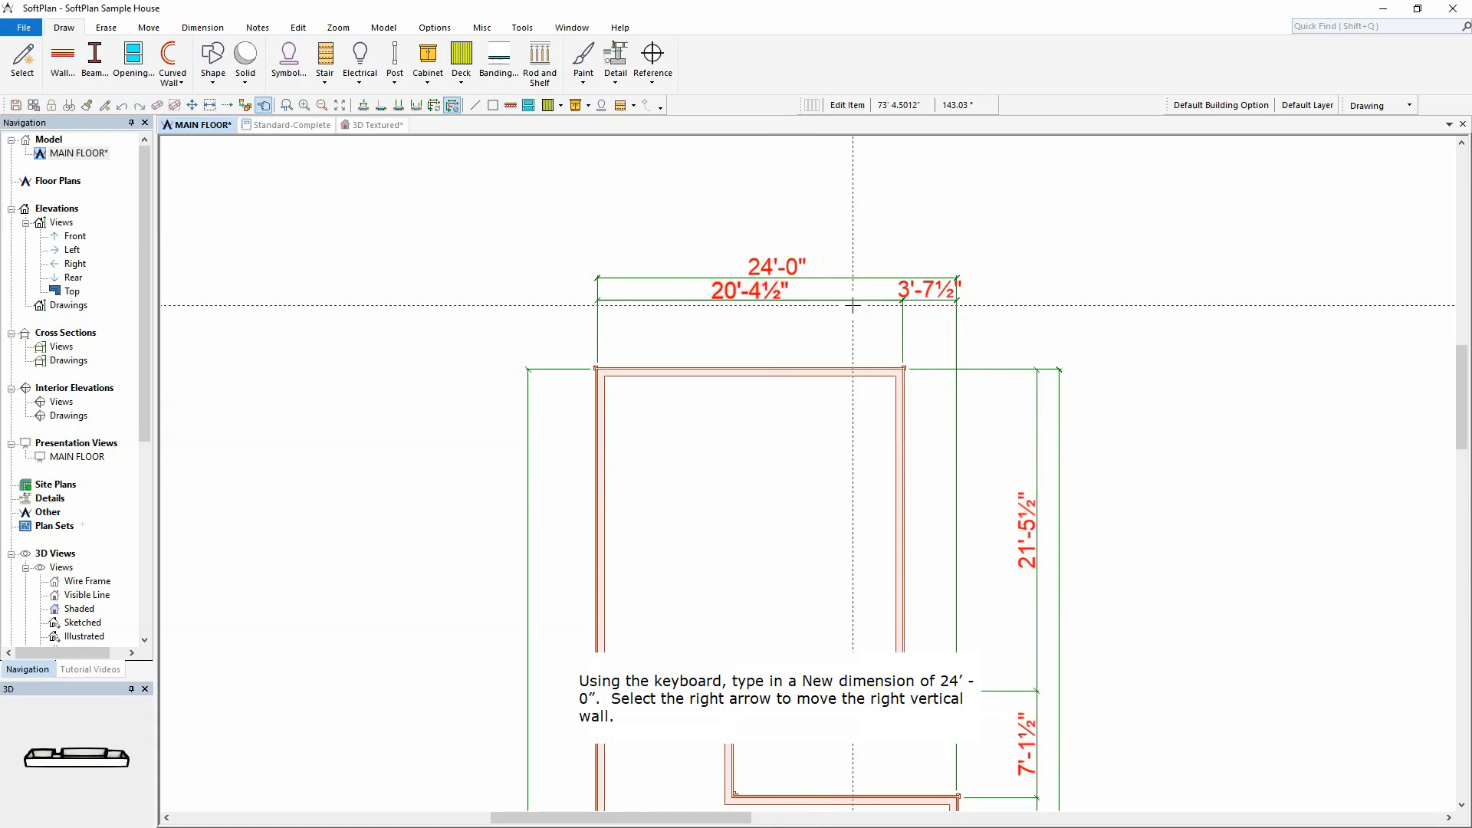
# Set the top wall's horizontal dimension to 20', moving the wall at its right end
pyautogui.click(791, 303)
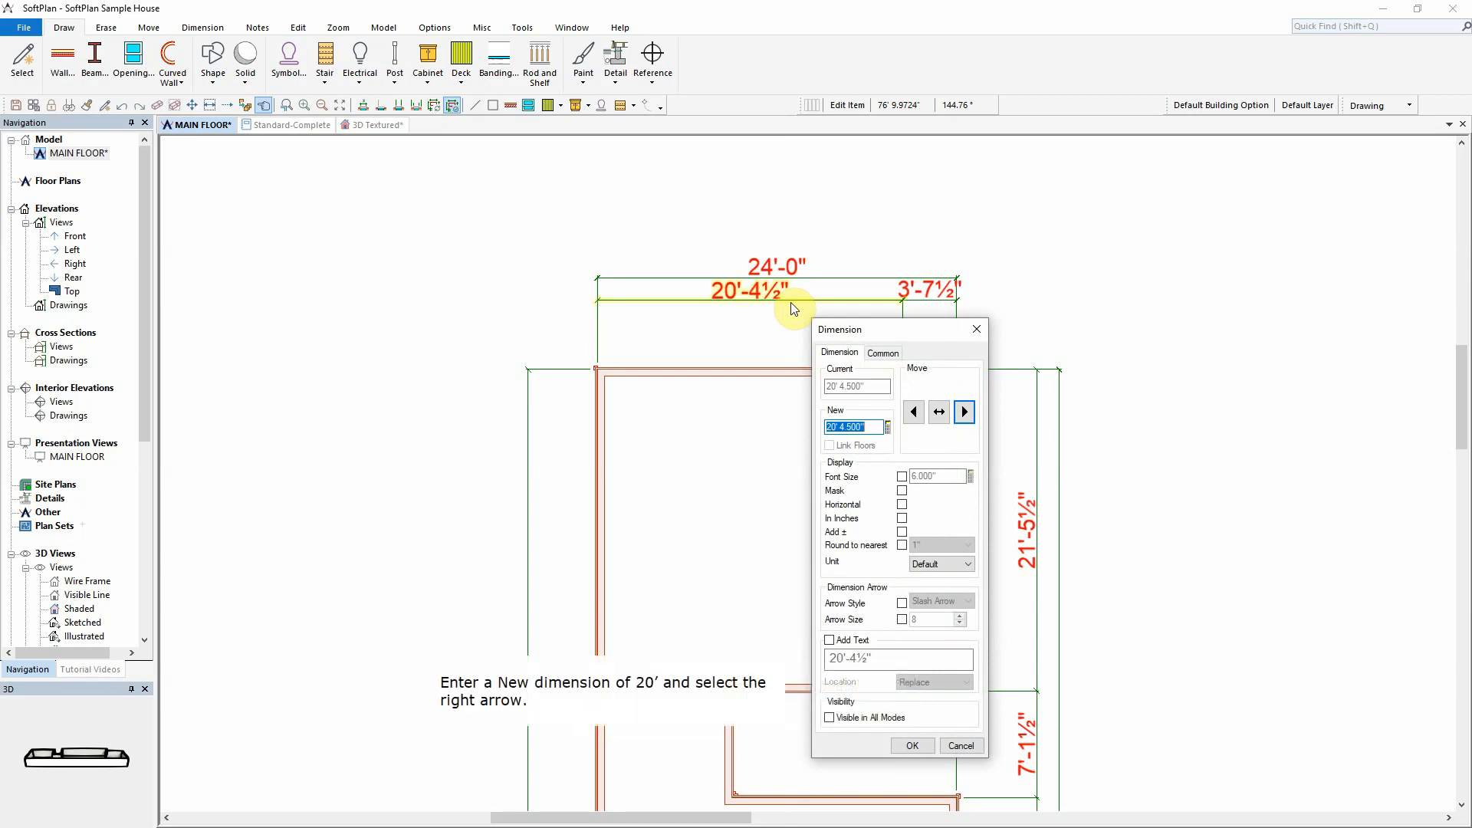
pyautogui.write('20')
pyautogui.press('Return')
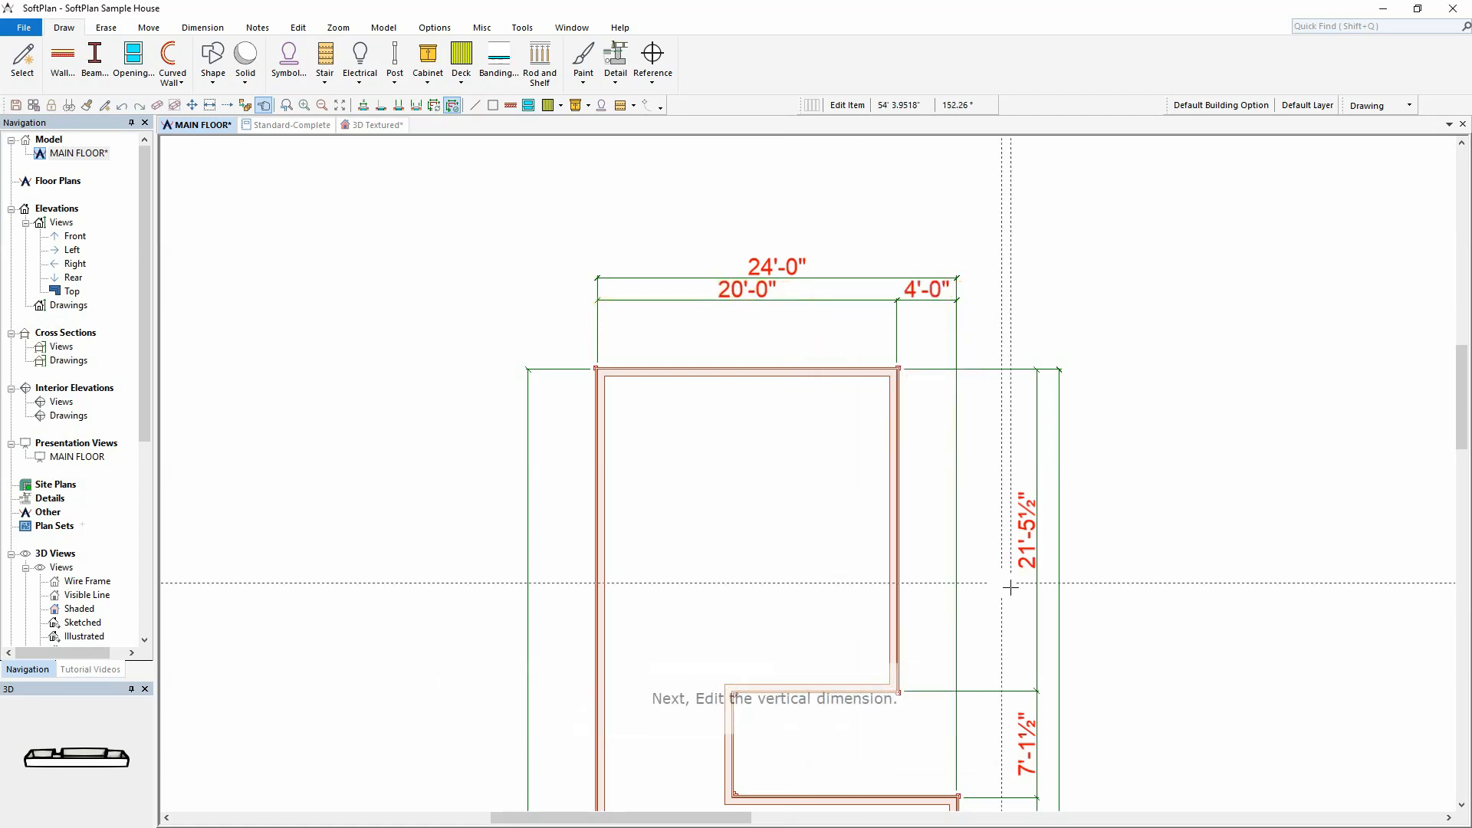
# Set the upper right vertical dimension to 21' and the recess dimension below it to 8', moving the lower wall down each time
pyautogui.click(1035, 561)
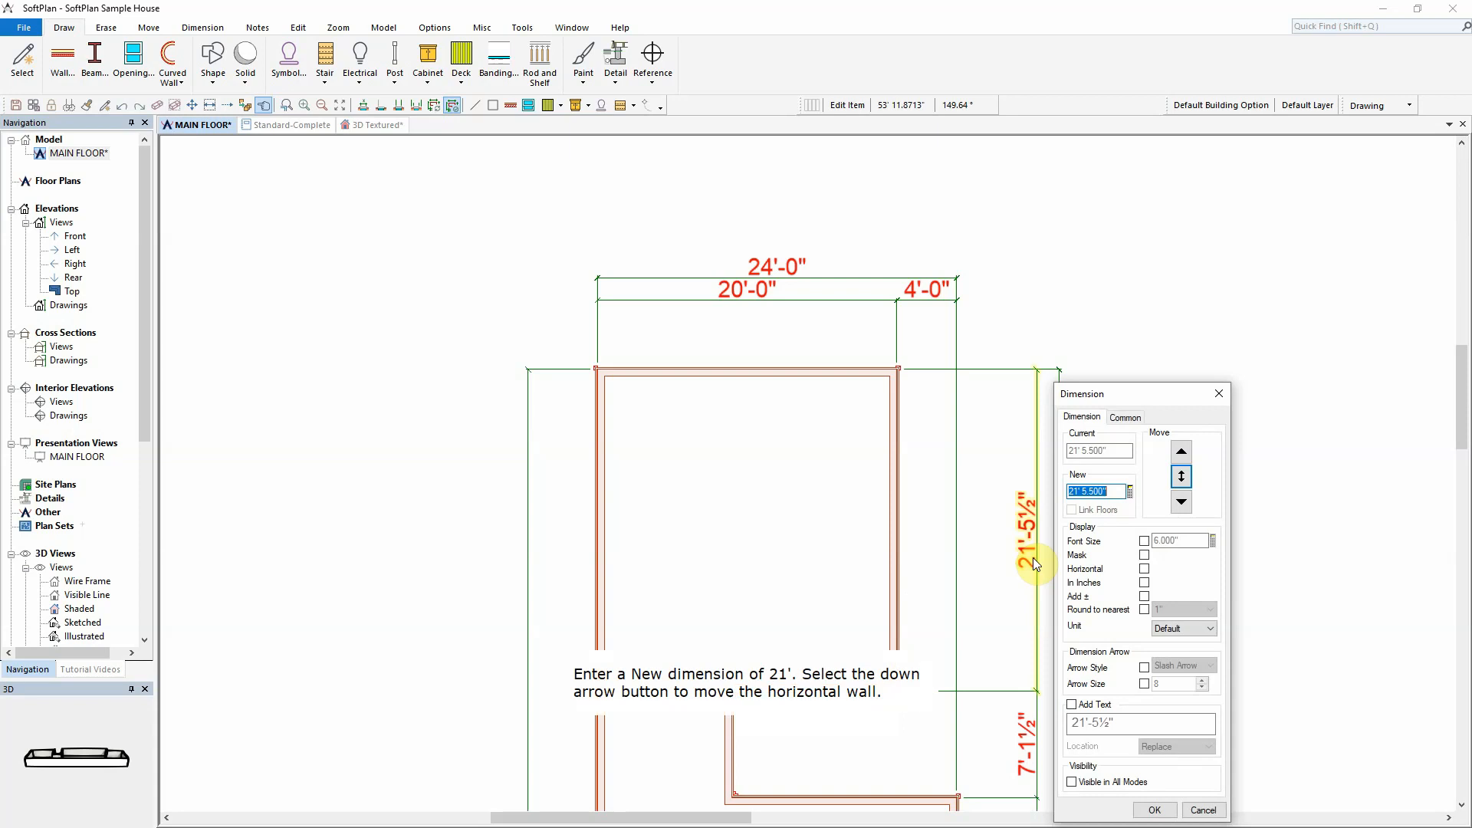
pyautogui.write('21')
pyautogui.press('Return')
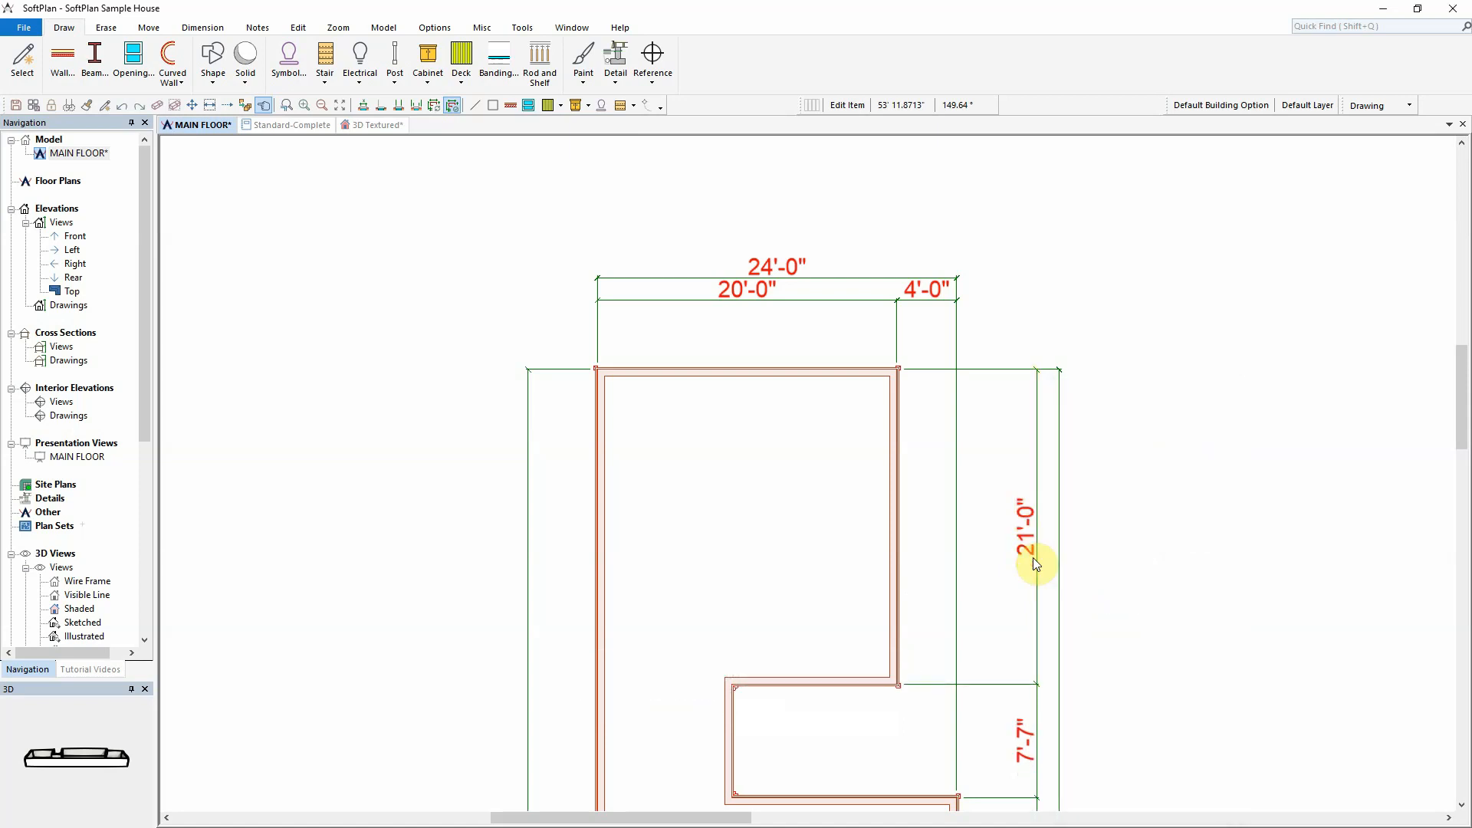
pyautogui.rightClick(968, 506)
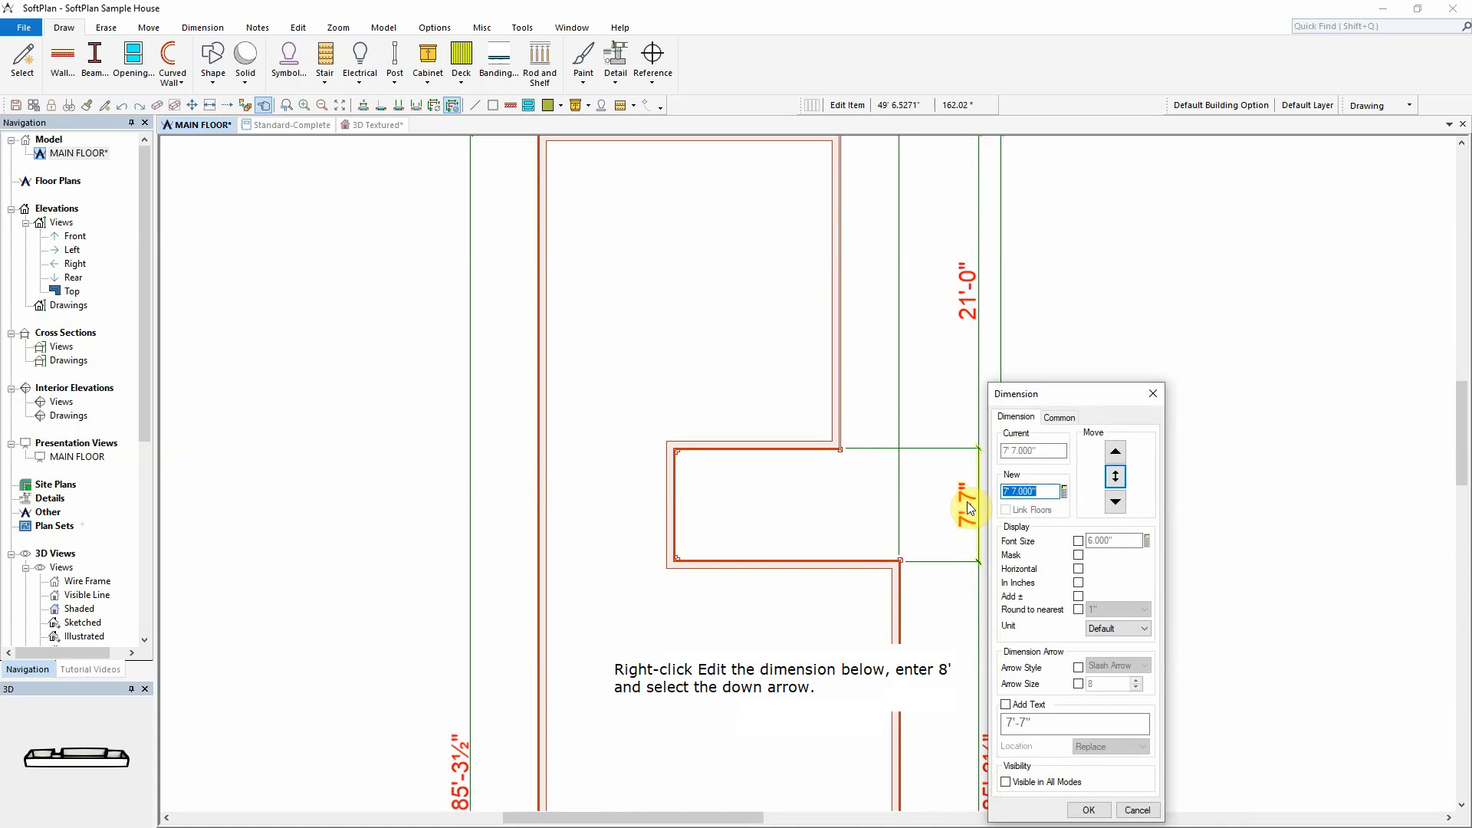
pyautogui.write("8'")
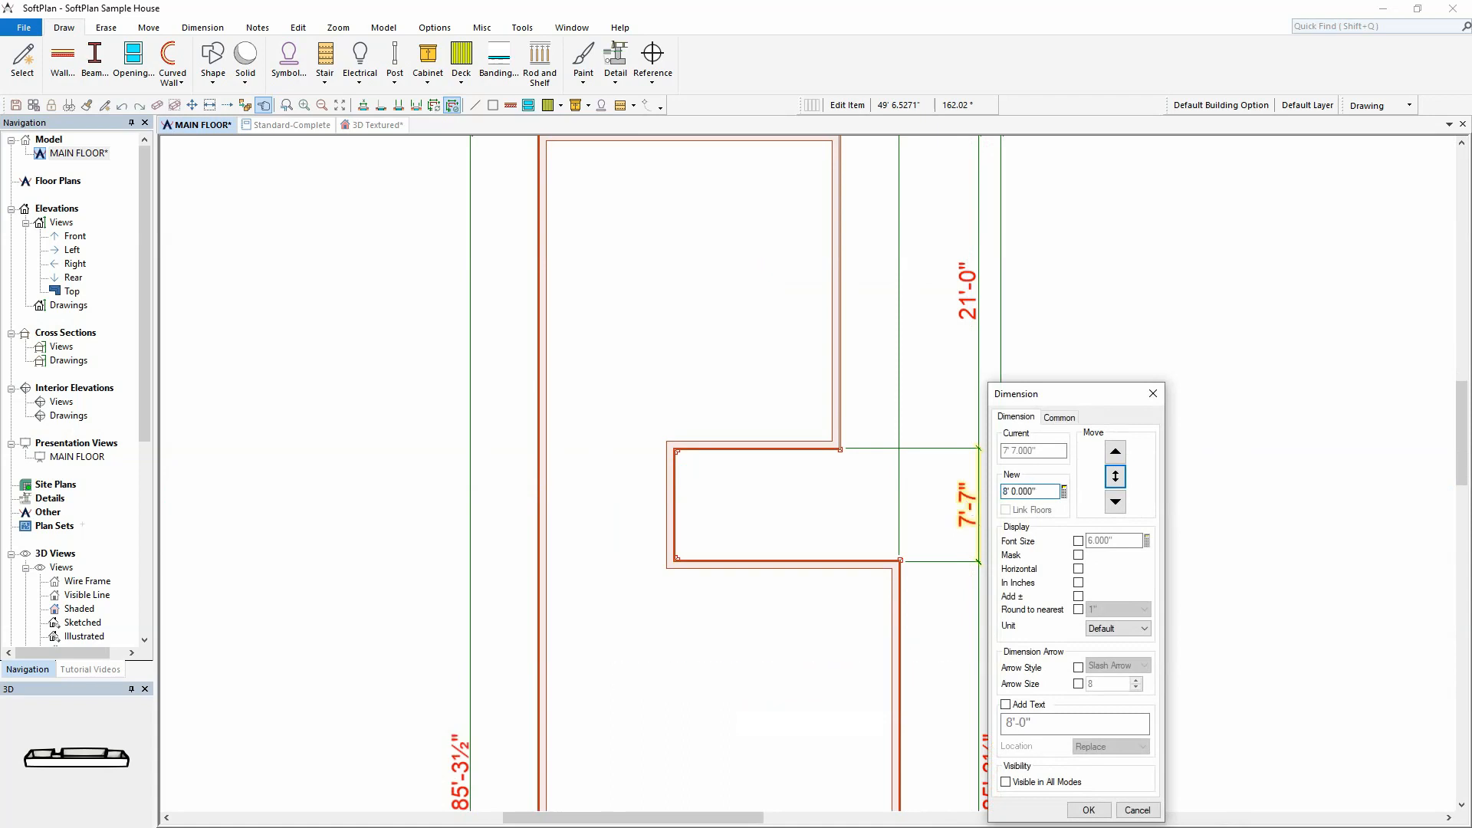
pyautogui.click(1115, 502)
# Set the long right wall's vertical dimension to 40' and the lowest vertical dimension to 14', moving the lower wall each time
pyautogui.scroll(-5, 989, 371)
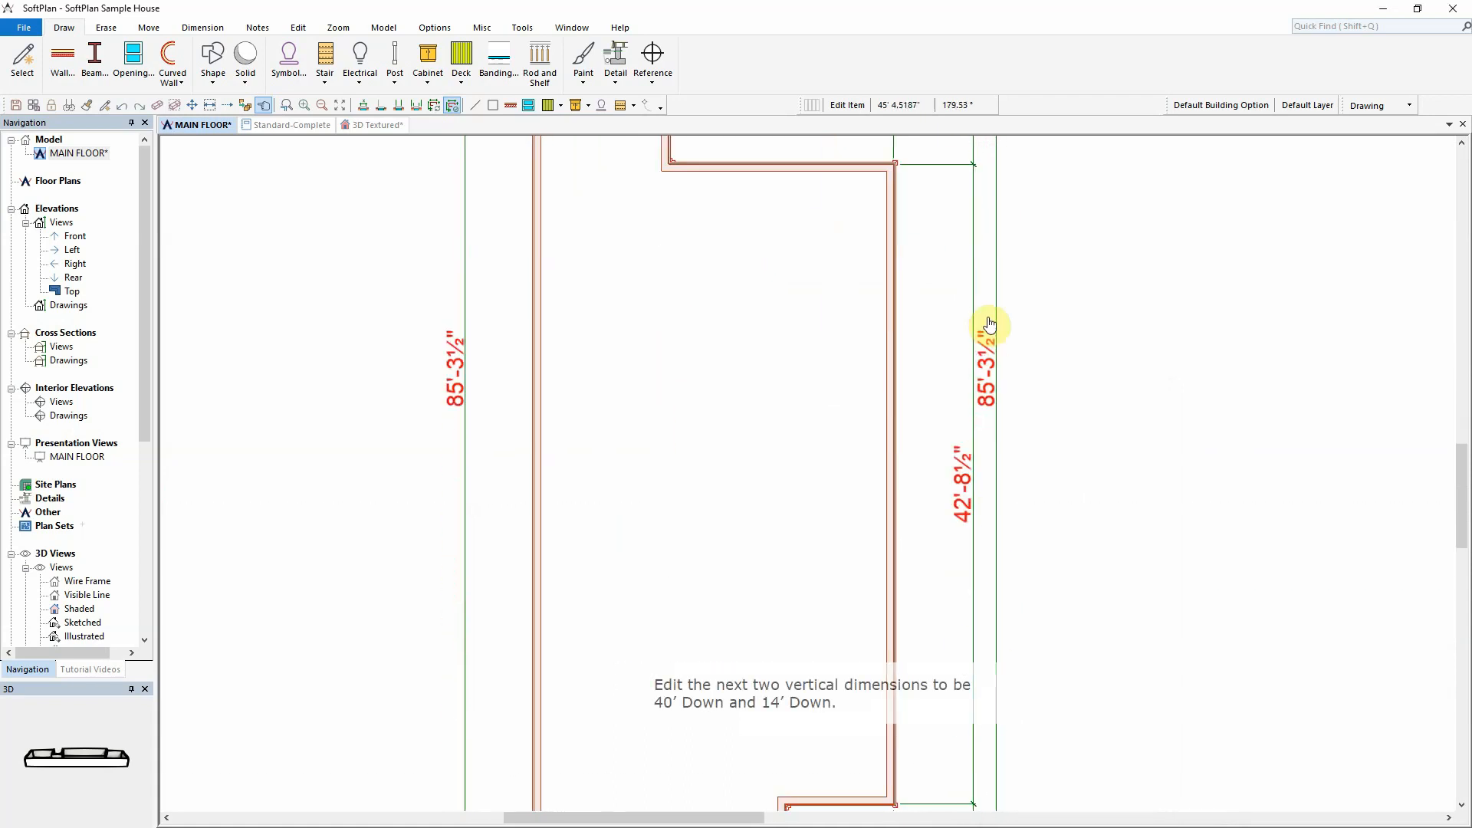
pyautogui.rightClick(954, 453)
pyautogui.write("40'")
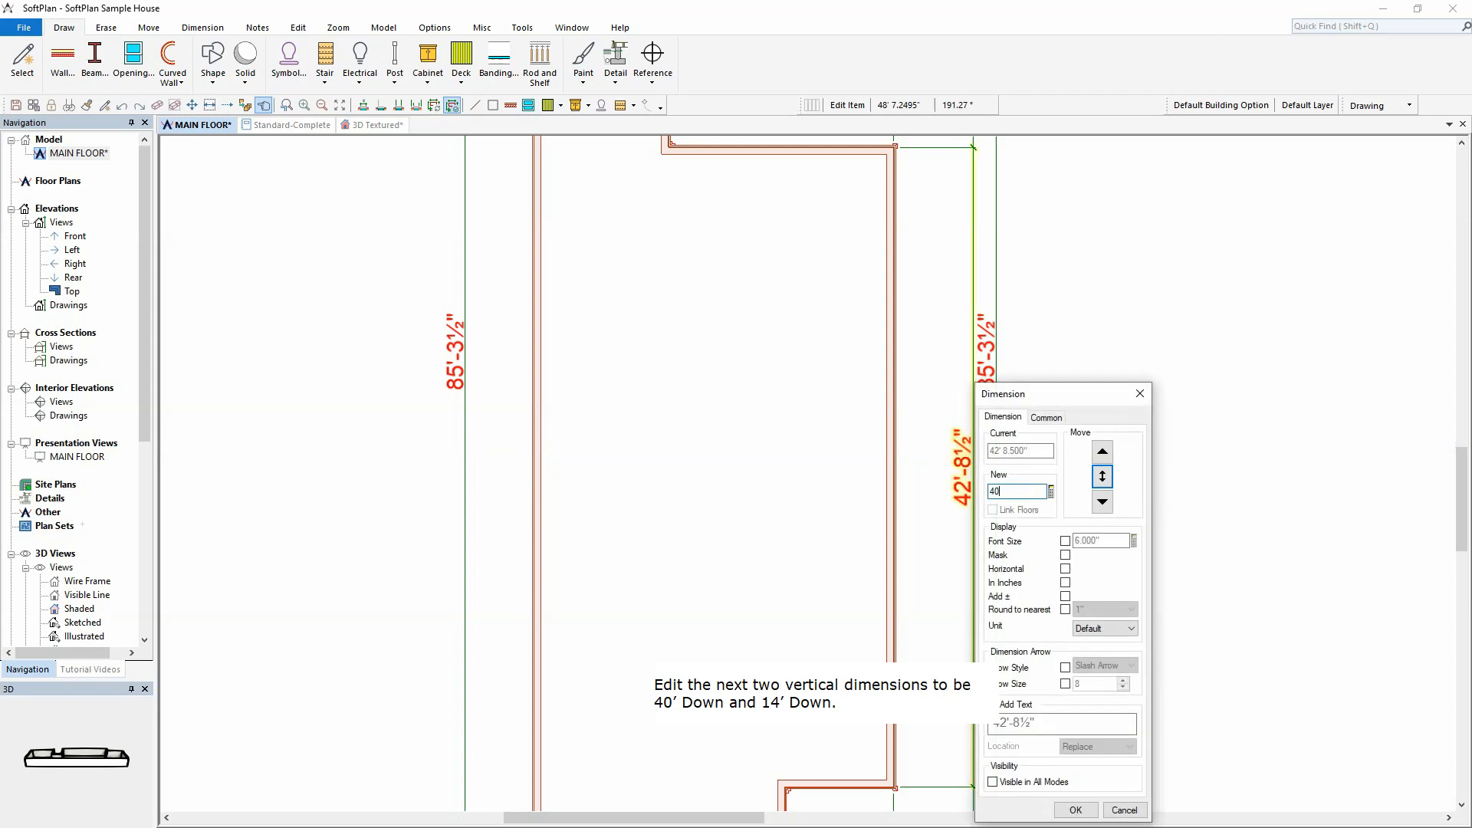
pyautogui.scroll(-3, 882, 537)
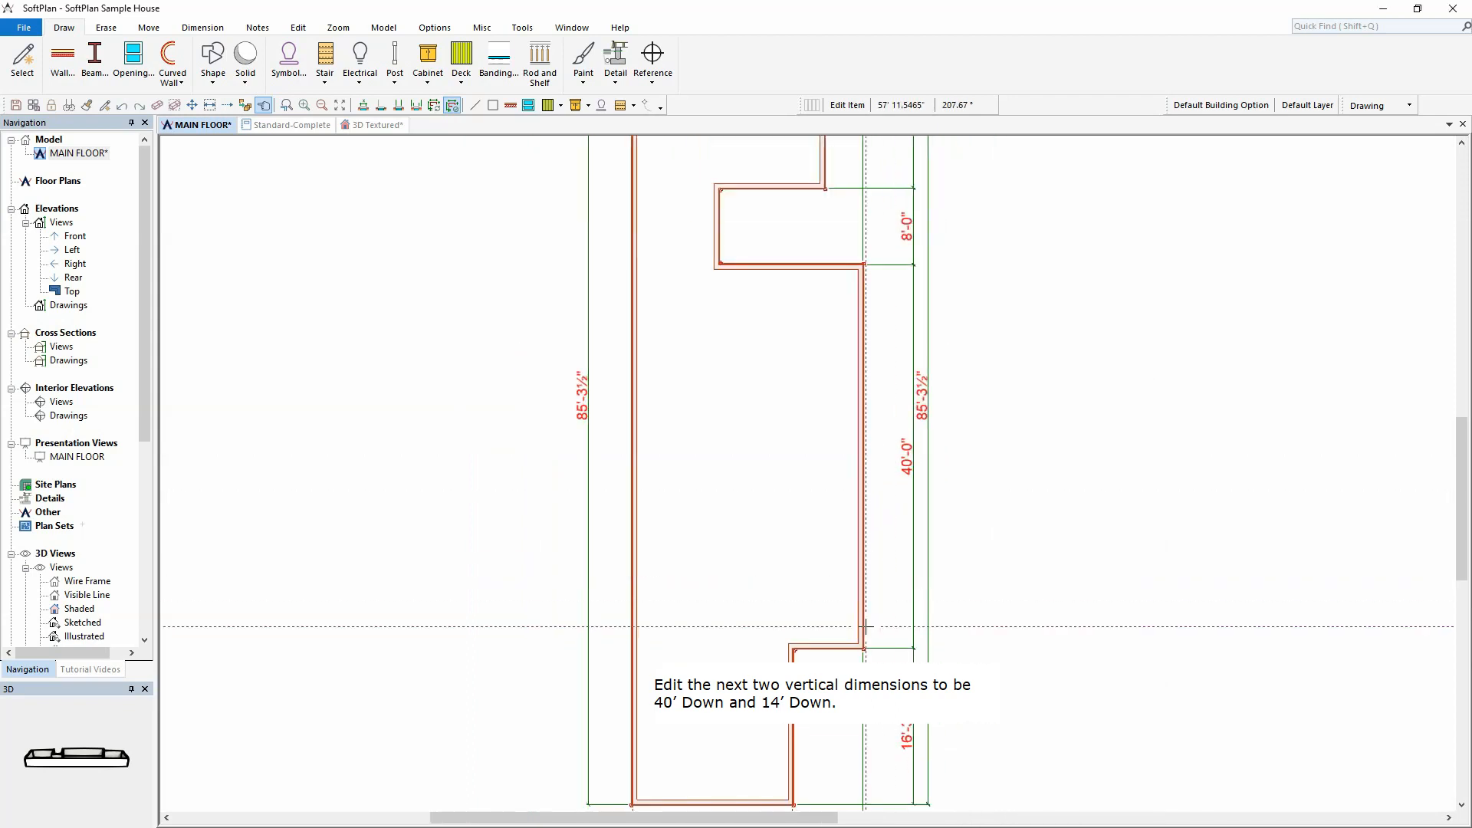
pyautogui.scroll(2, 901, 418)
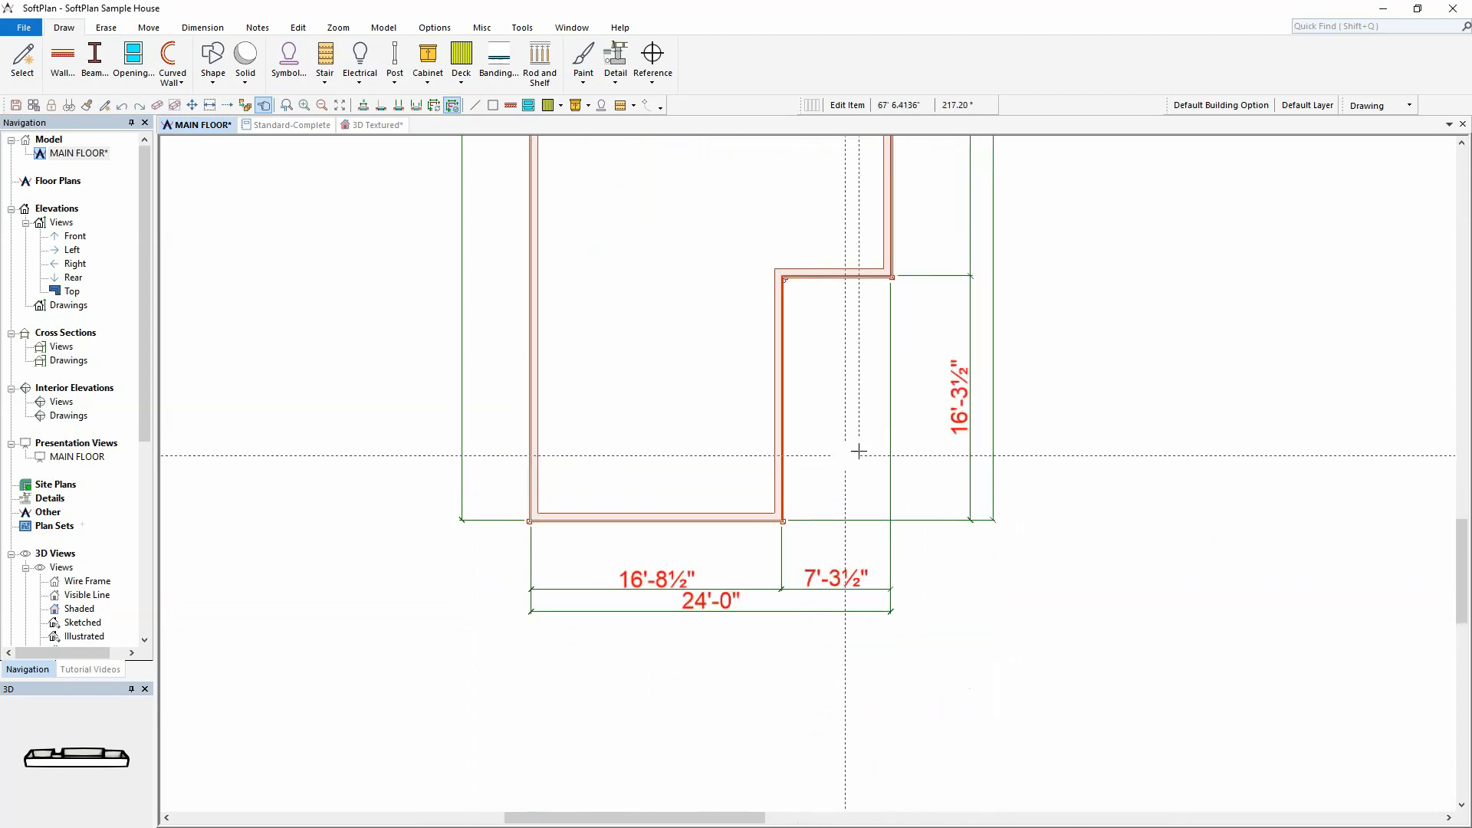
pyautogui.rightClick(958, 419)
pyautogui.write('14')
pyautogui.press('Return')
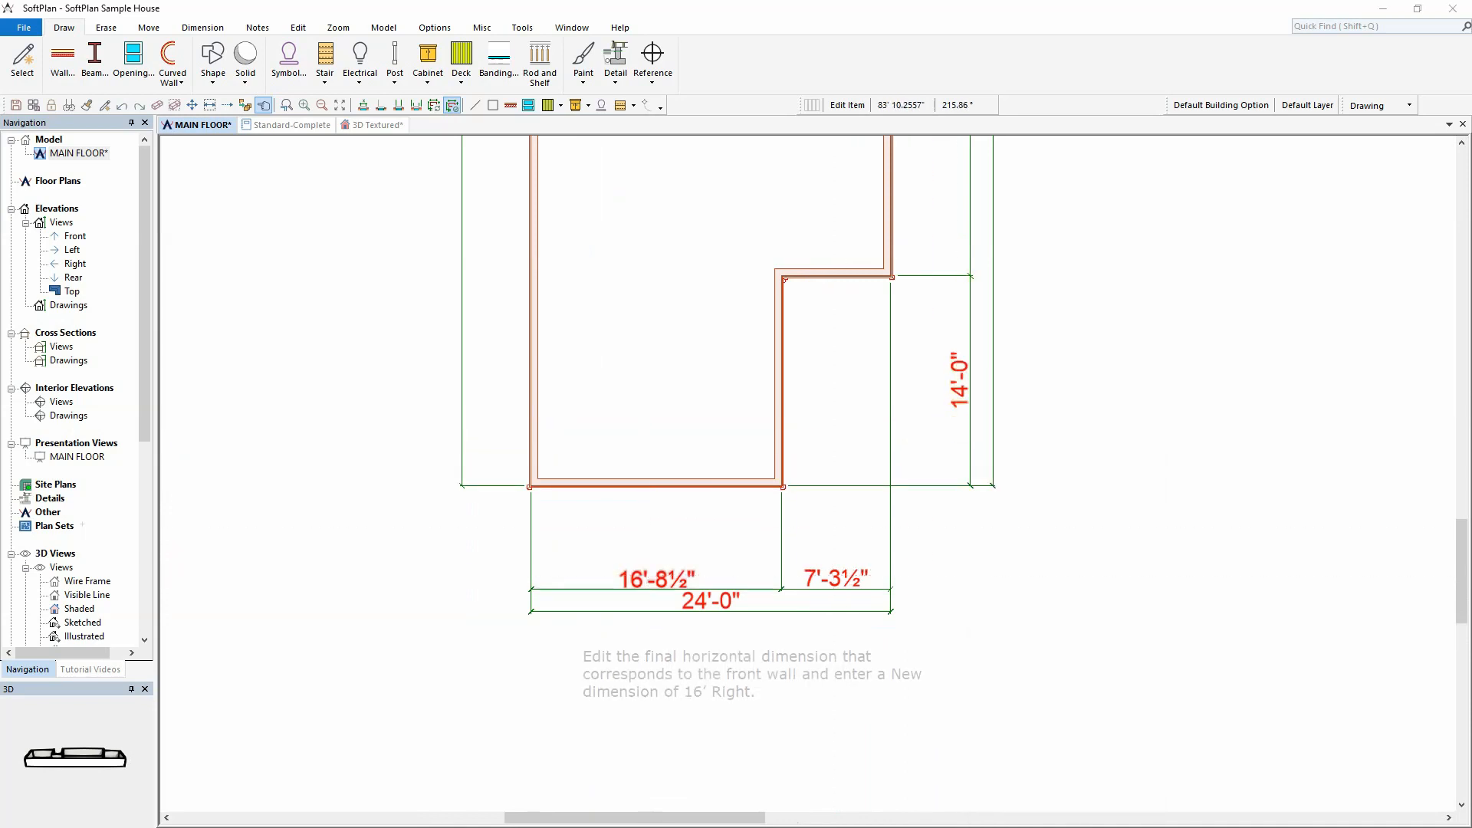
# Set the front wall's horizontal dimension below the plan to 16', moving the wall at its right end
pyautogui.rightClick(646, 575)
pyautogui.write('16\' 0.000"')
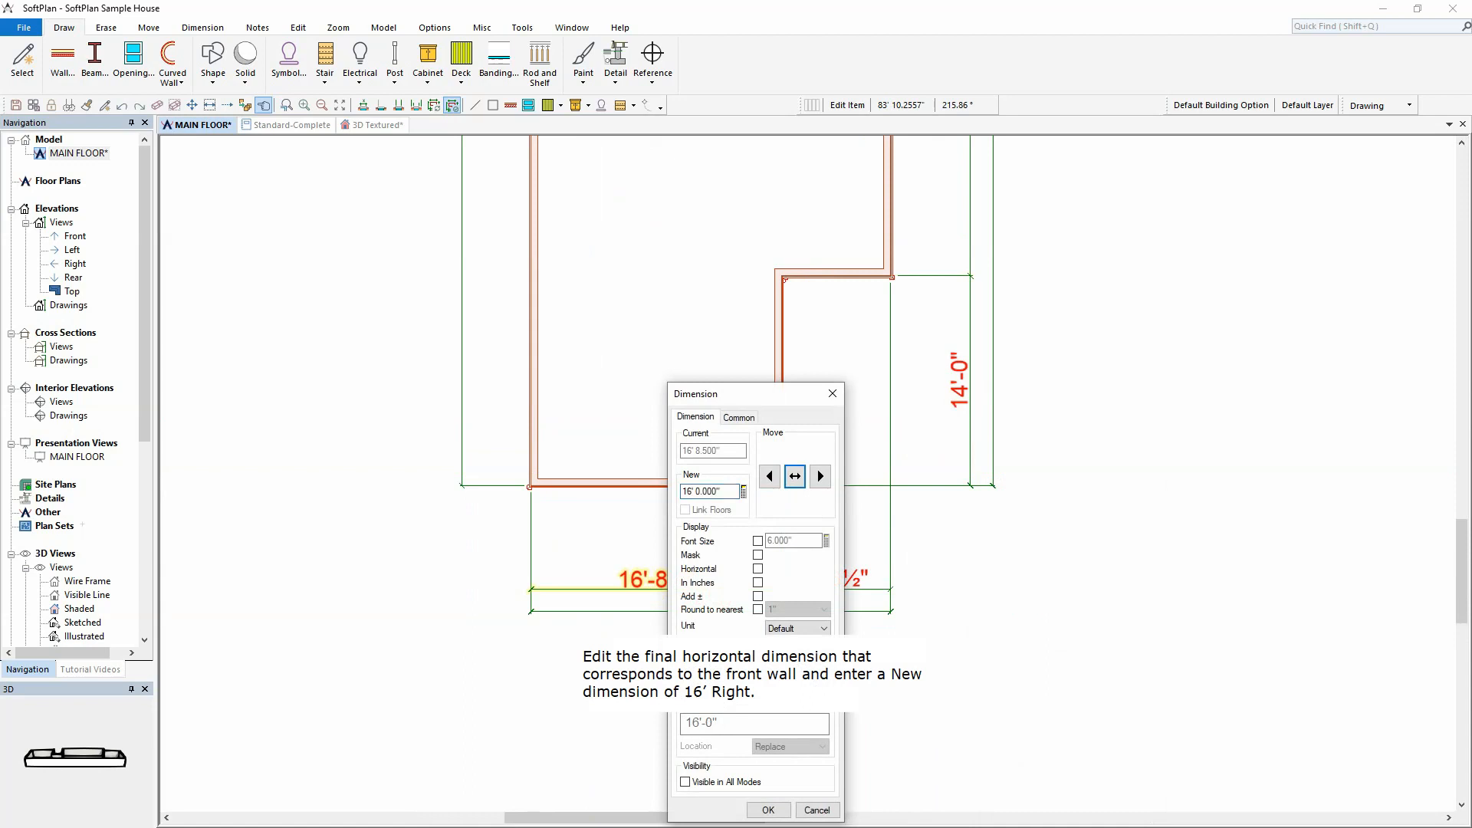
pyautogui.press('Return')
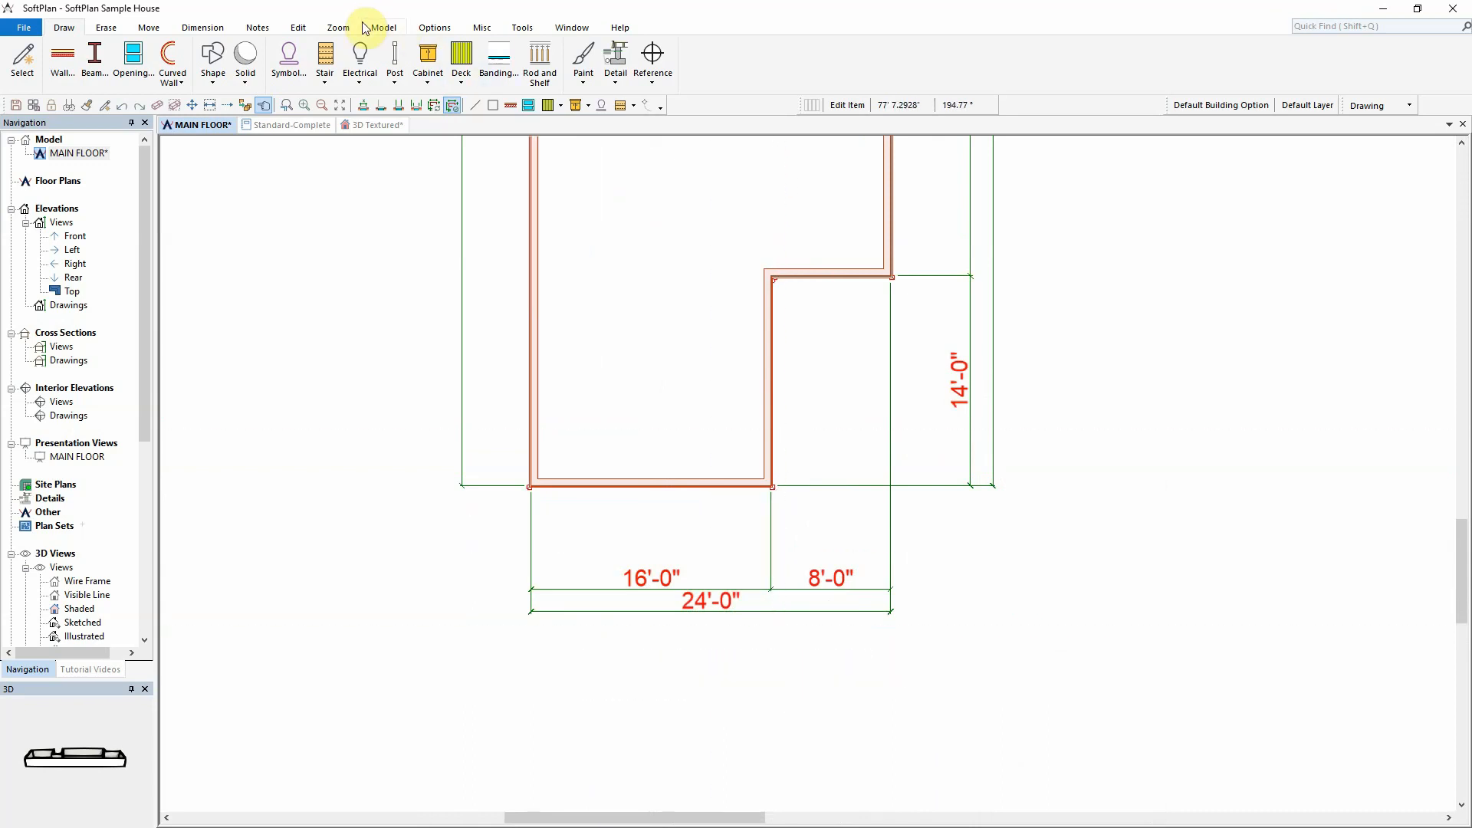
# Fit the whole main floor plan in view and place the 3D Textured view beside it in a new vertical tab group
pyautogui.click(338, 28)
pyautogui.click(95, 58)
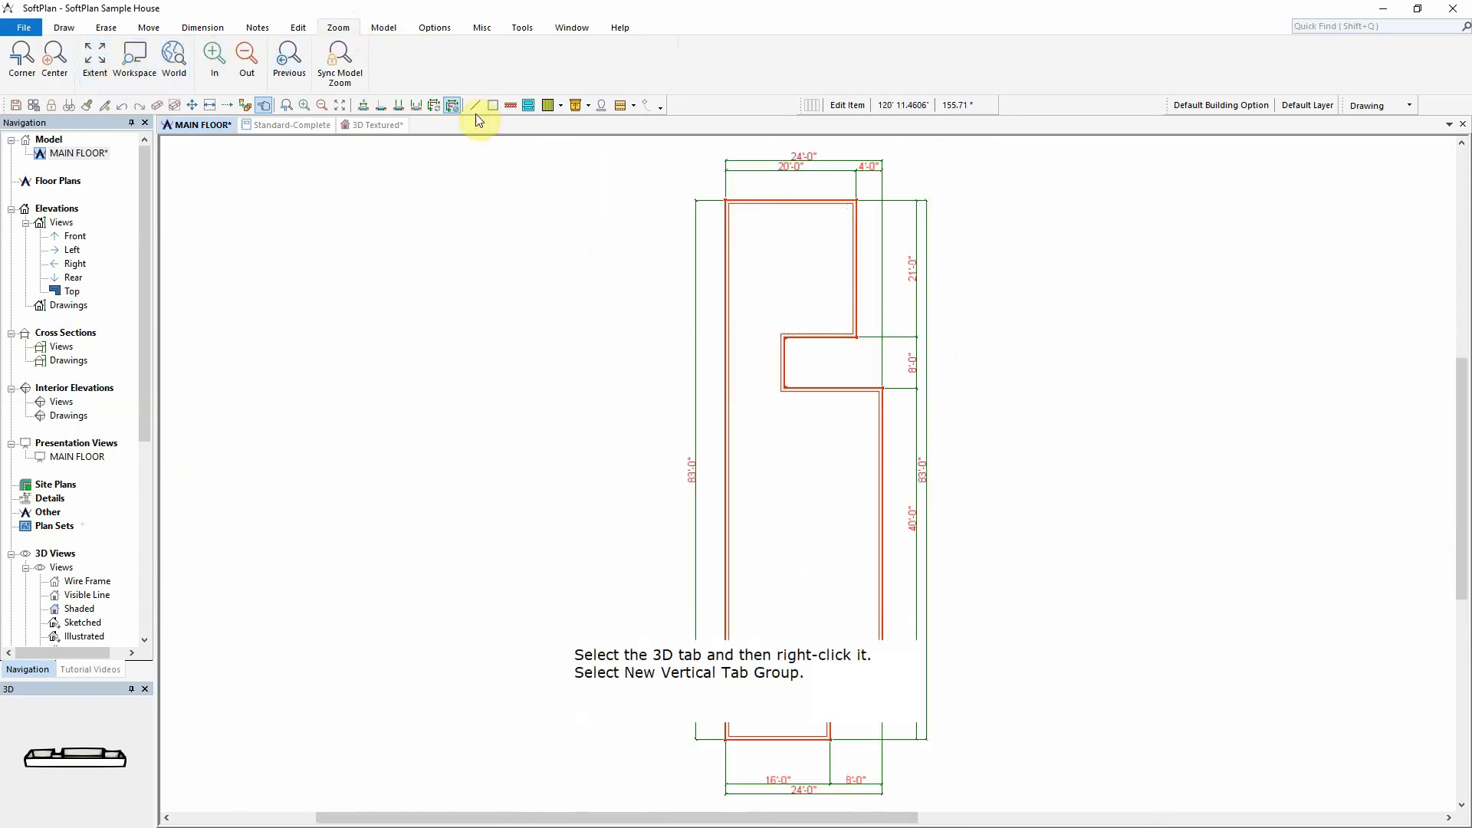
pyautogui.click(383, 124)
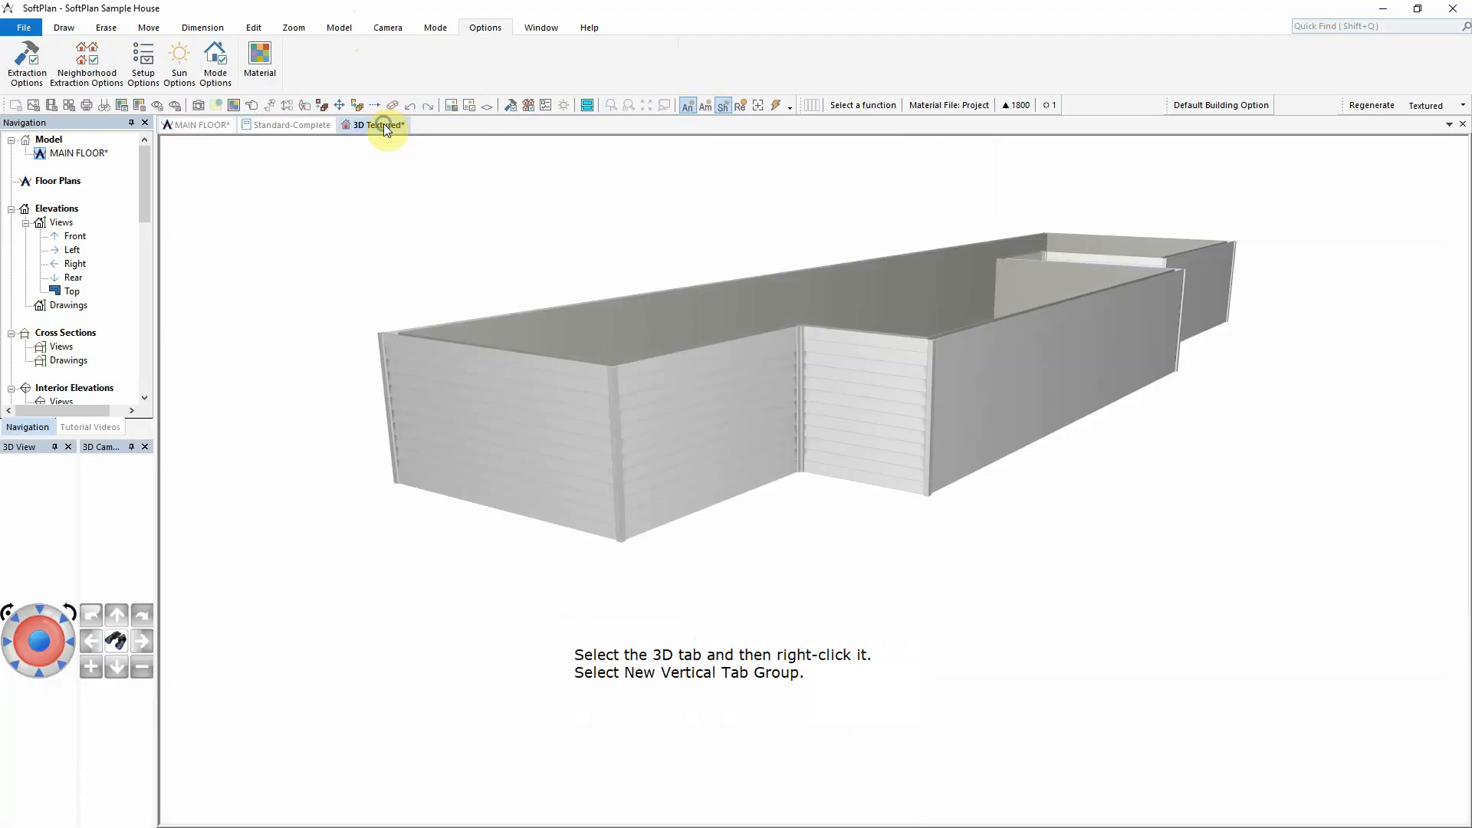
pyautogui.rightClick(383, 124)
pyautogui.click(475, 191)
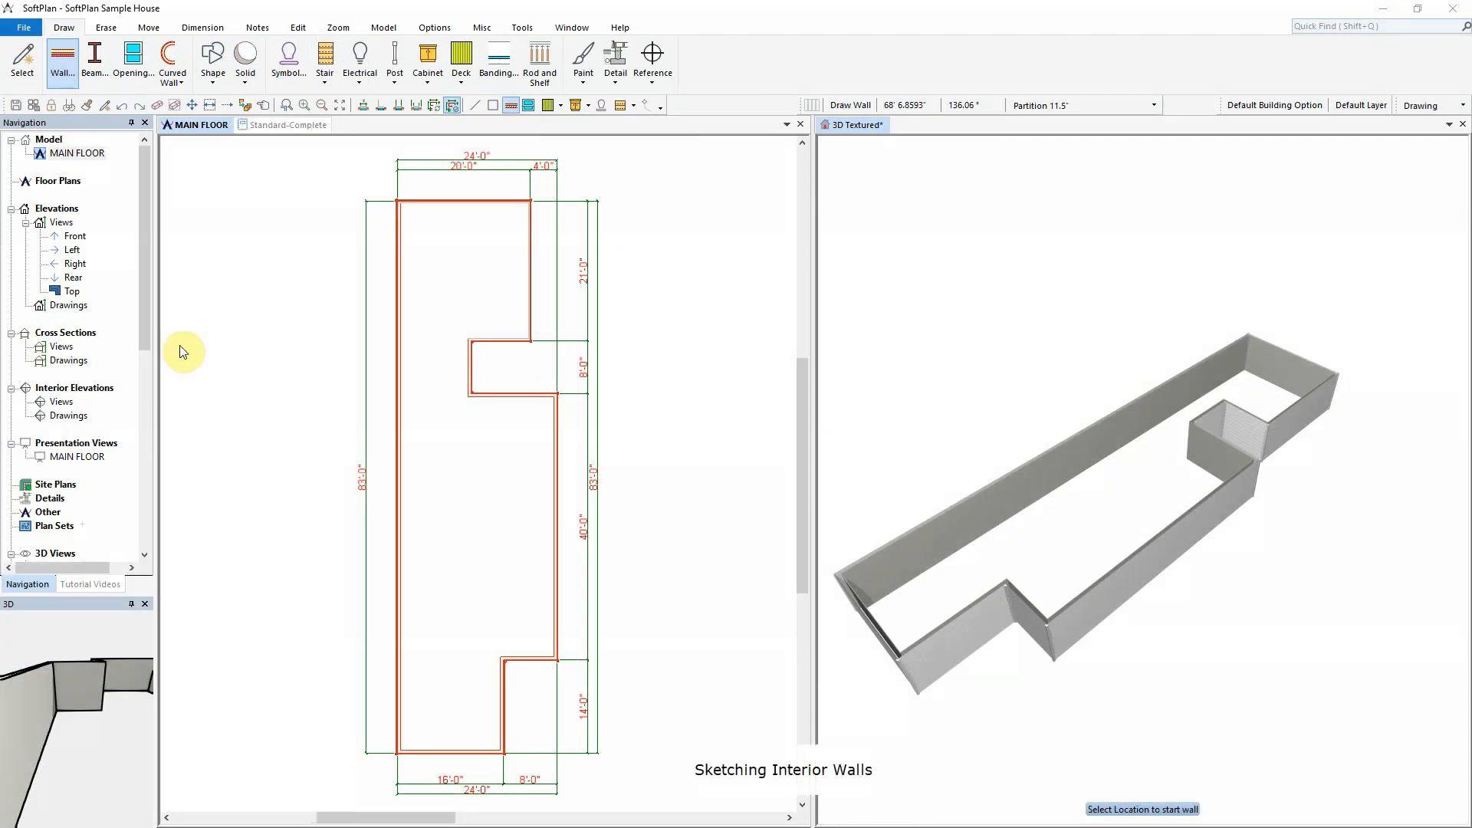
# In the 3D view, draw two Partition 3.5" walls that extend both recess walls across to the long straight exterior wall
pyautogui.click(865, 129)
pyautogui.moveTo(1171, 439); pyautogui.dragTo(1073, 442, button='middle')
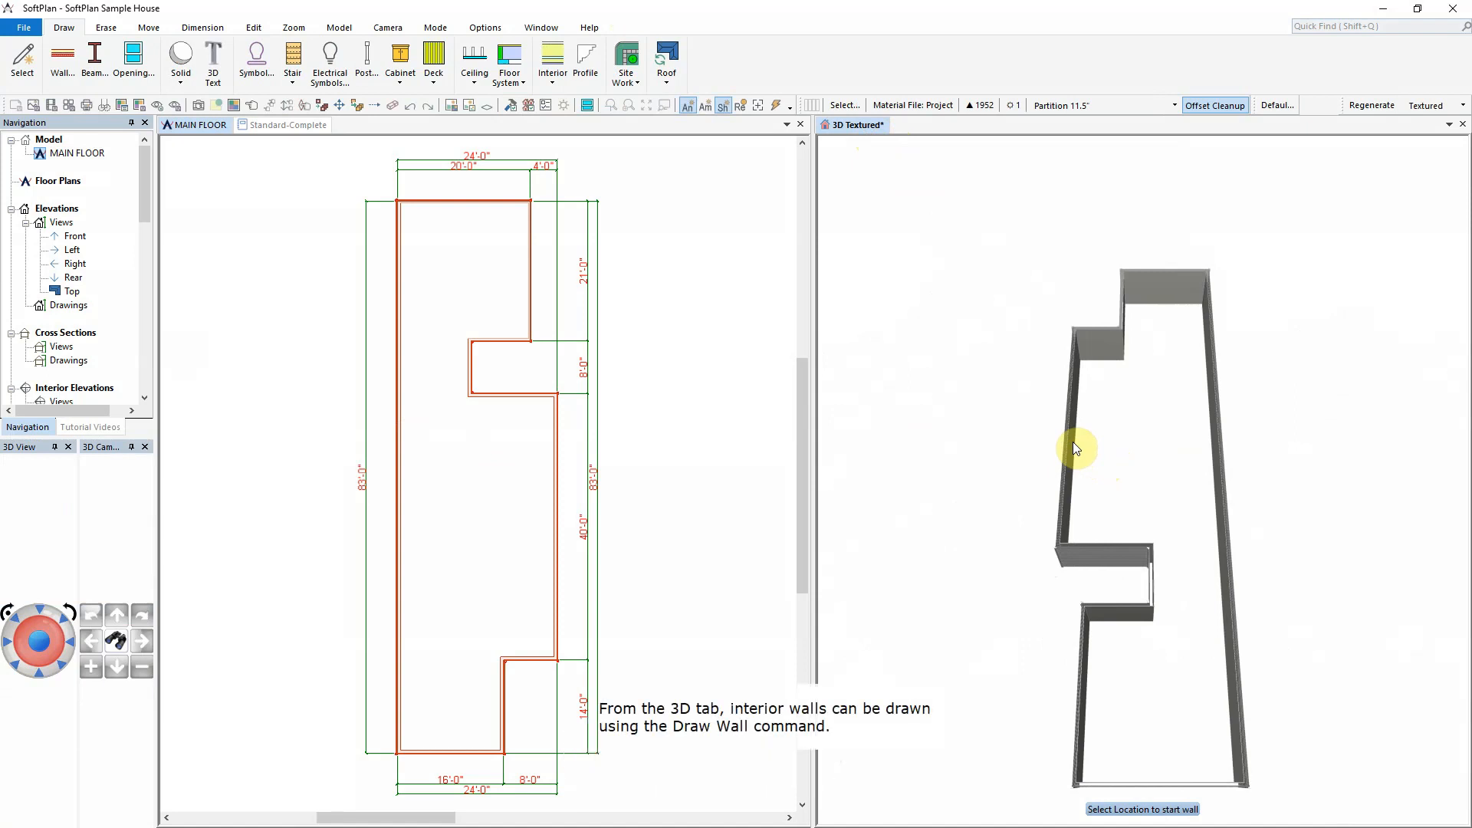
pyautogui.click(63, 61)
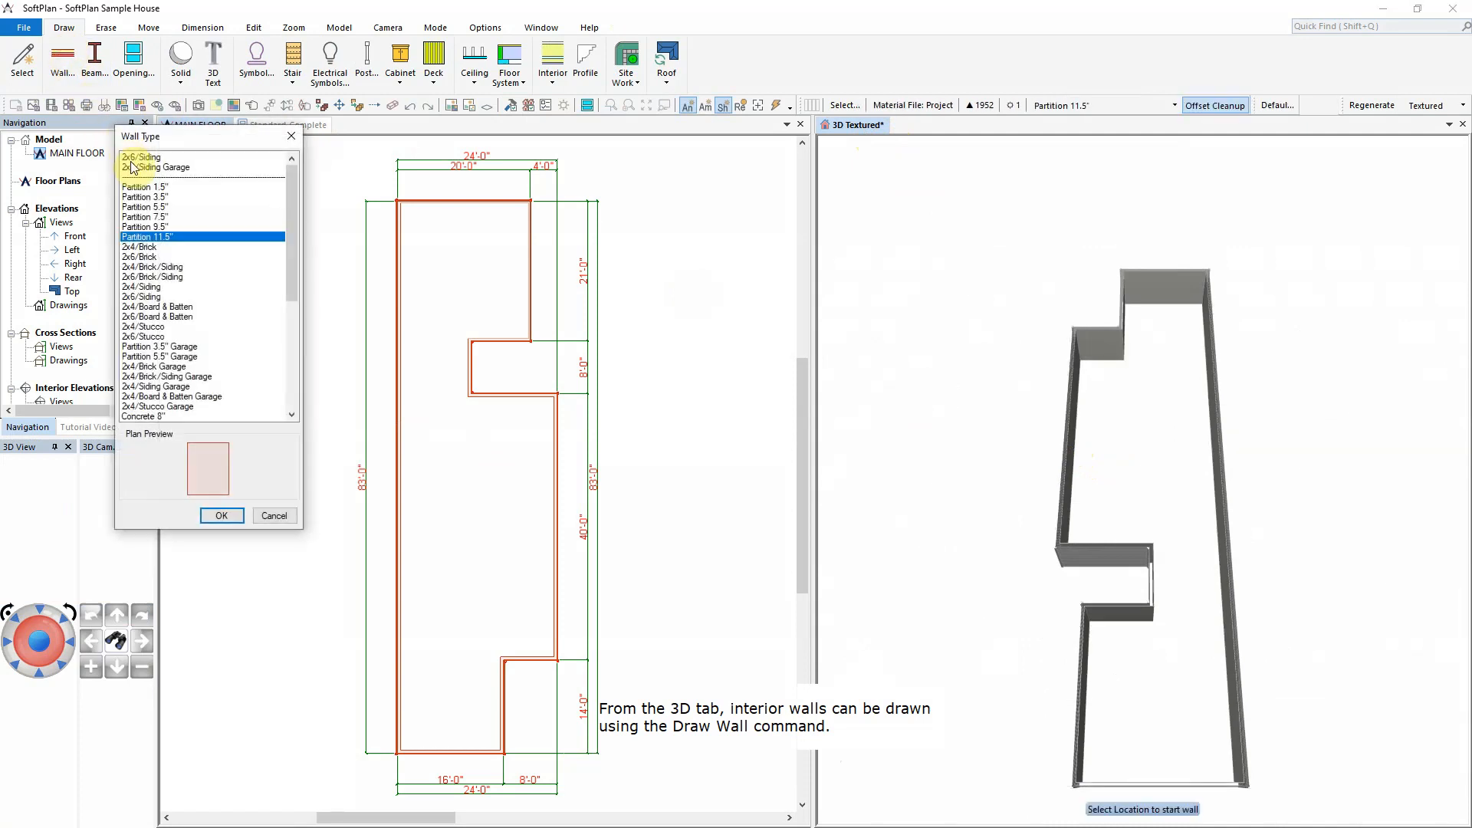
pyautogui.click(151, 197)
pyautogui.click(221, 520)
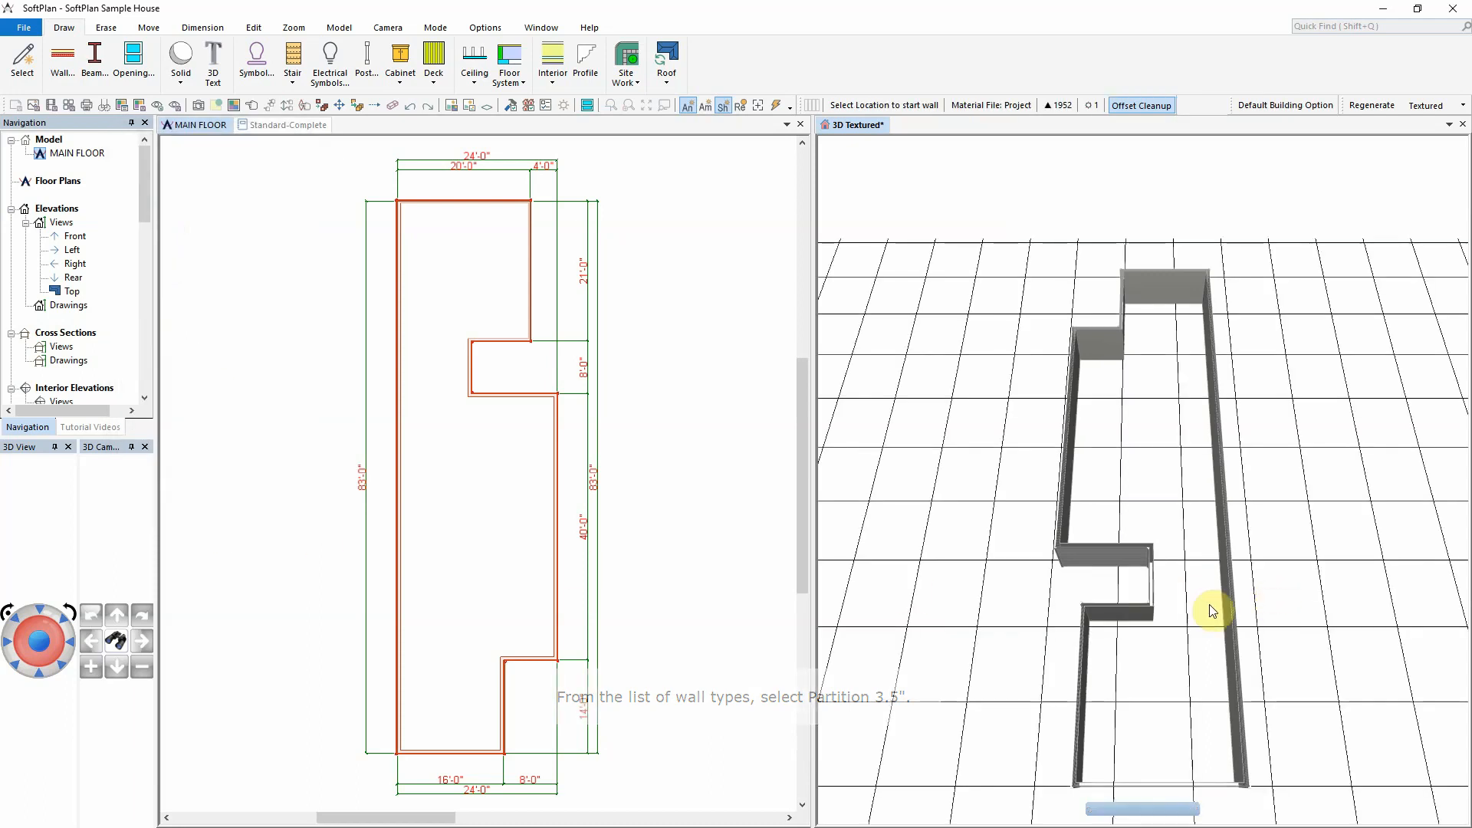
pyautogui.click(1153, 618)
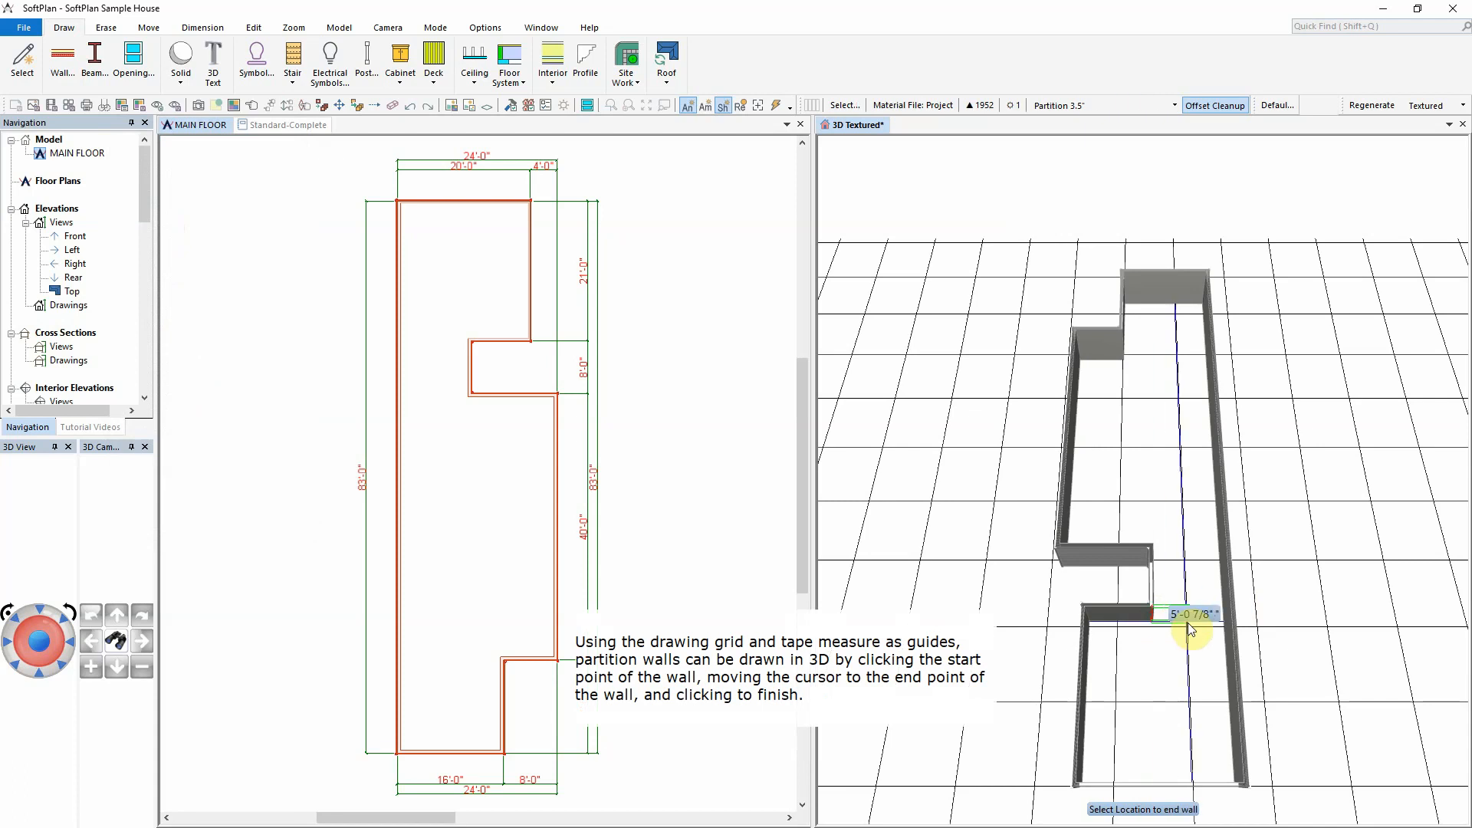
pyautogui.click(1226, 625)
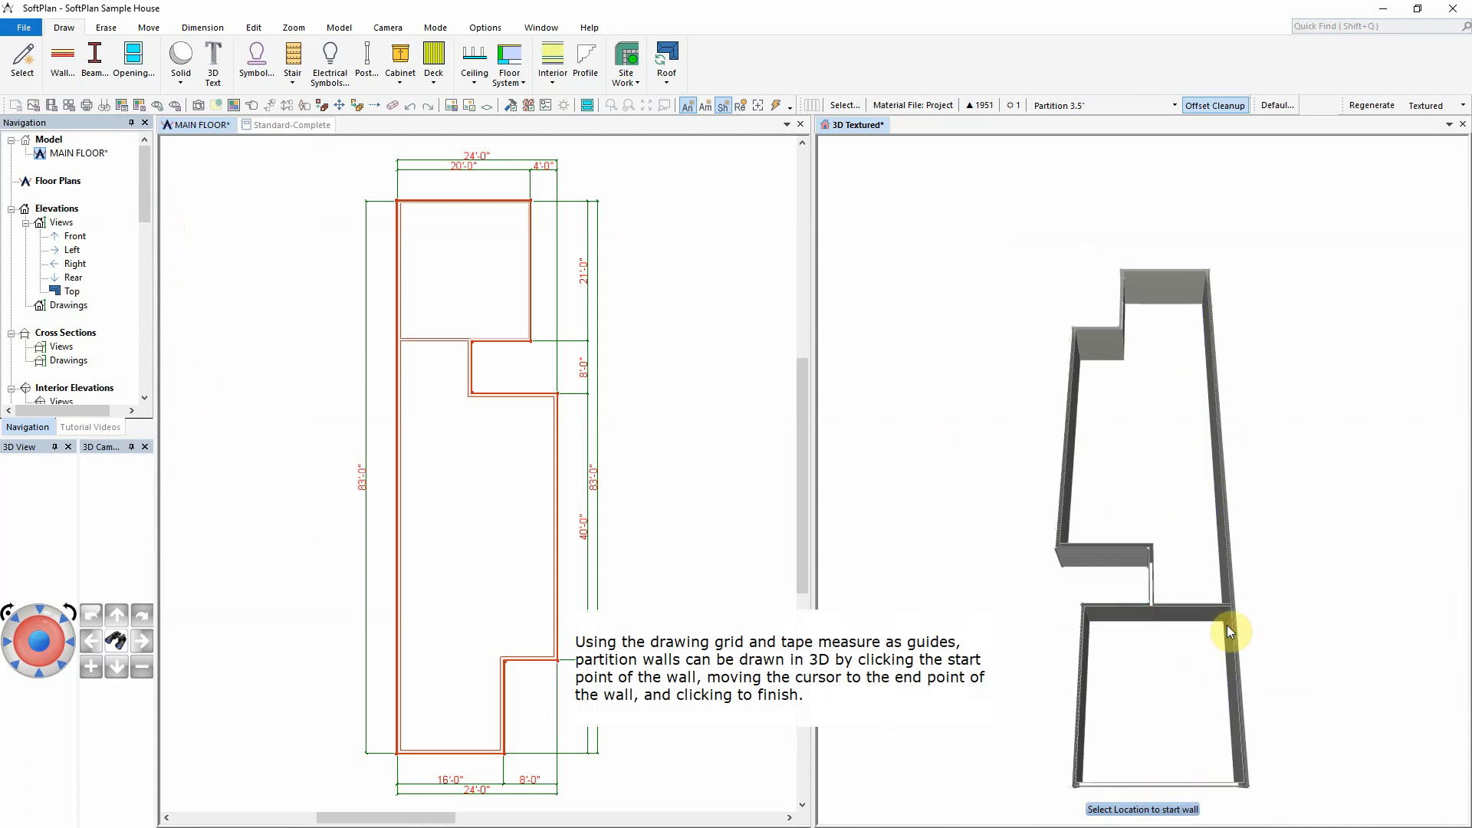
pyautogui.click(1153, 555)
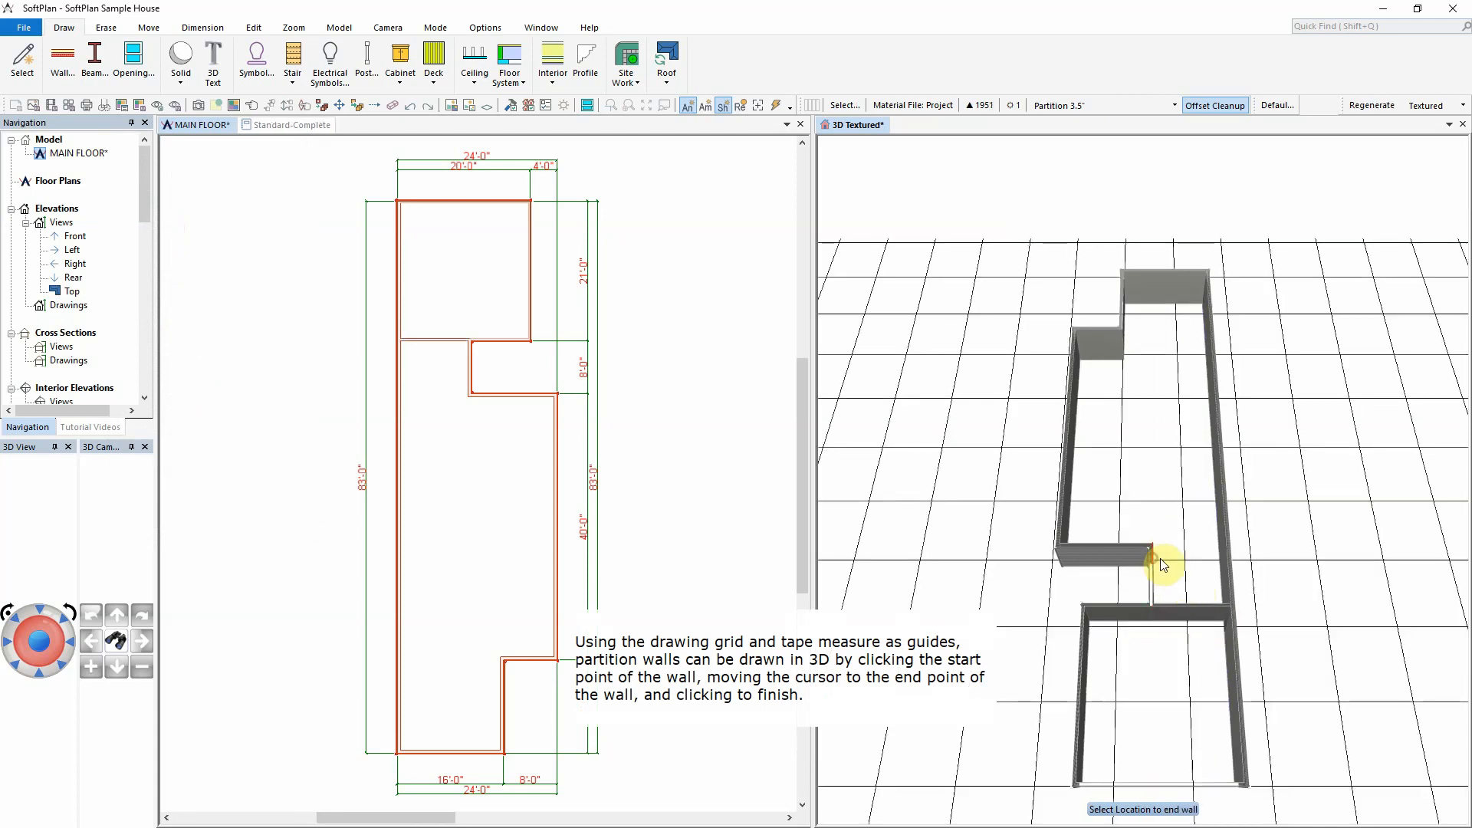
pyautogui.click(1222, 568)
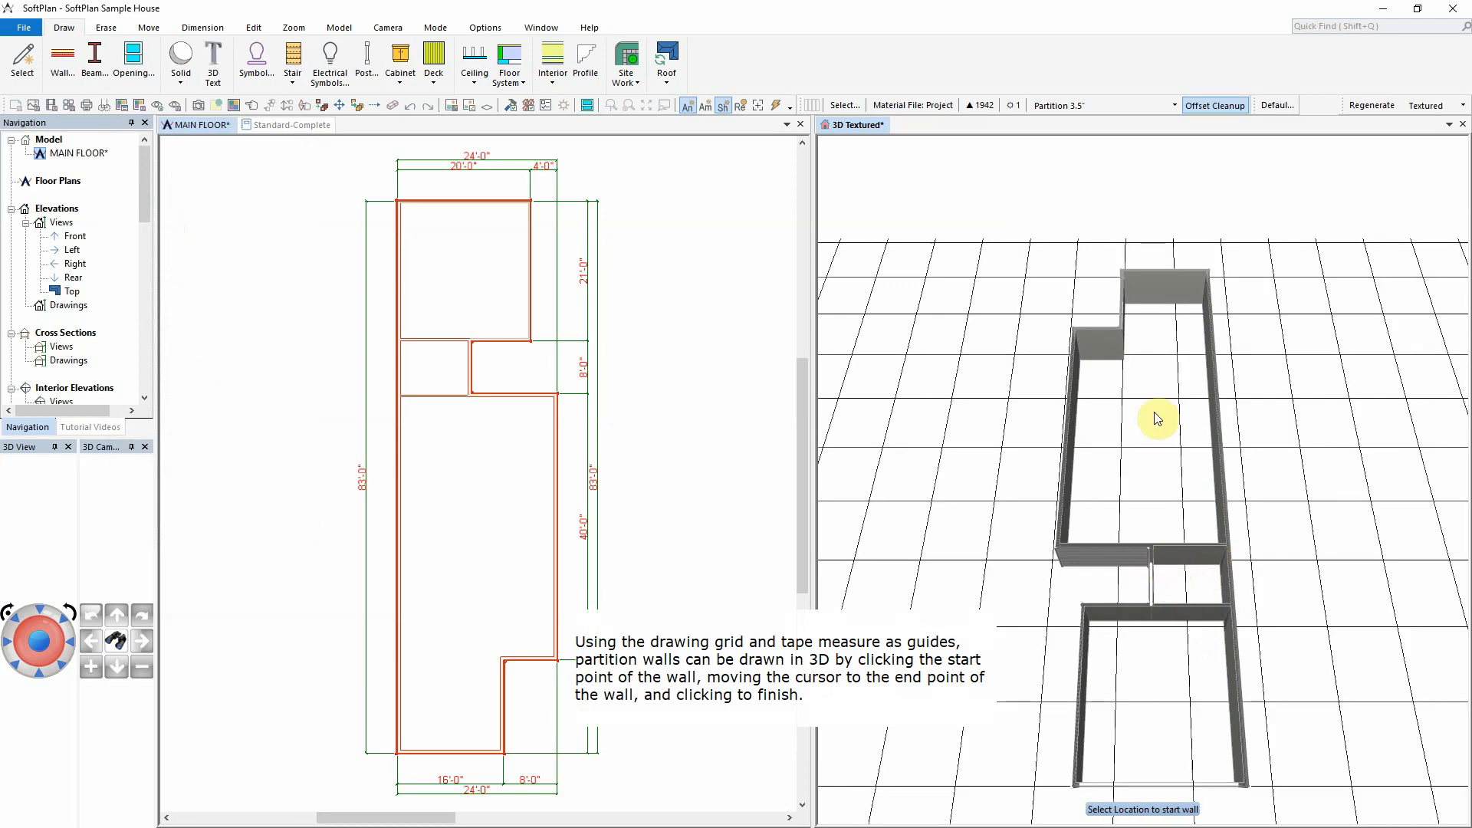
# Draw a partition extending the front jog wall to the long straight exterior wall, and an L-shaped partition enclosing a room about 9' deep behind it
pyautogui.click(1125, 357)
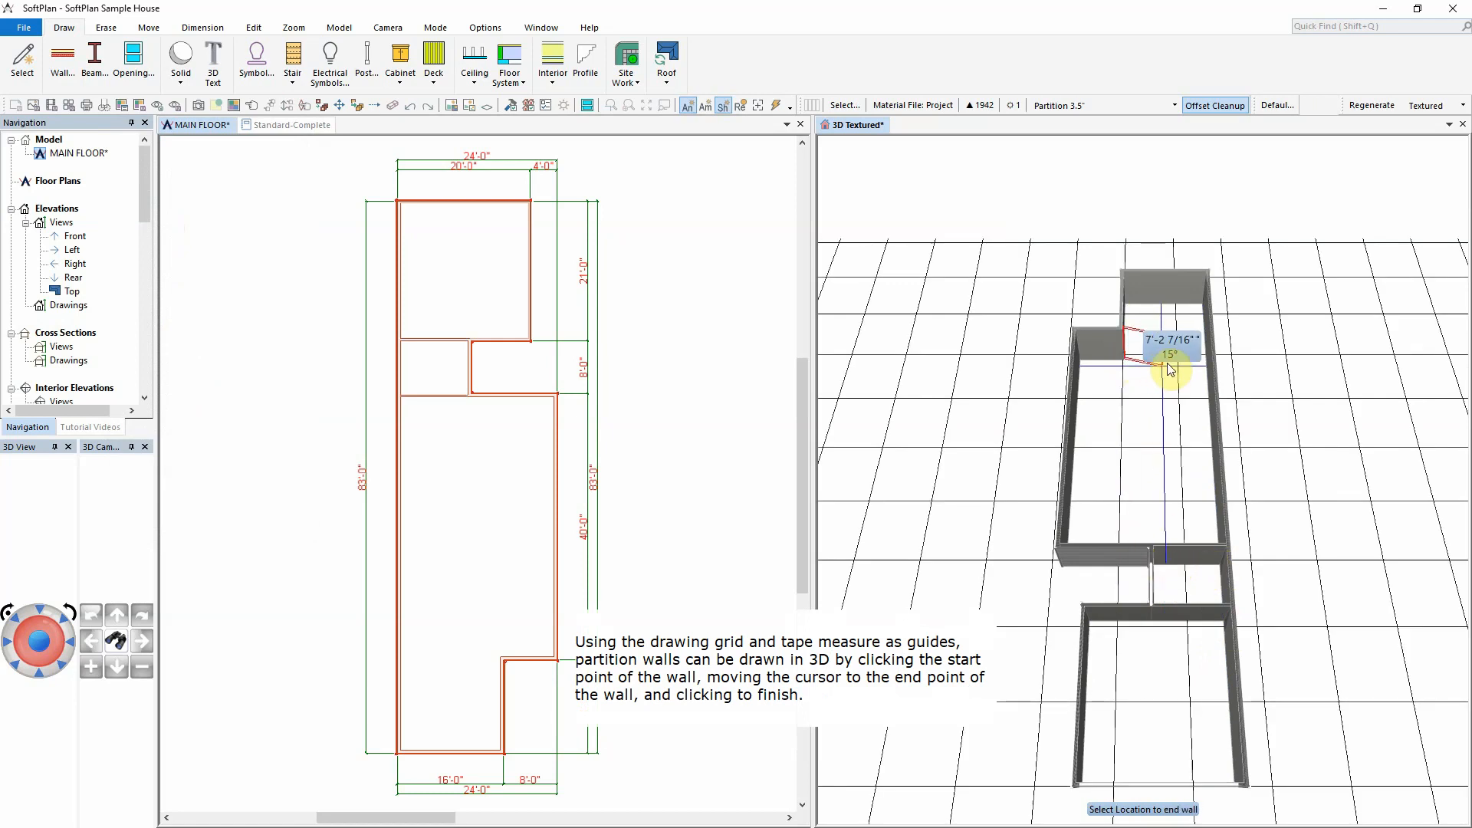
pyautogui.click(1208, 359)
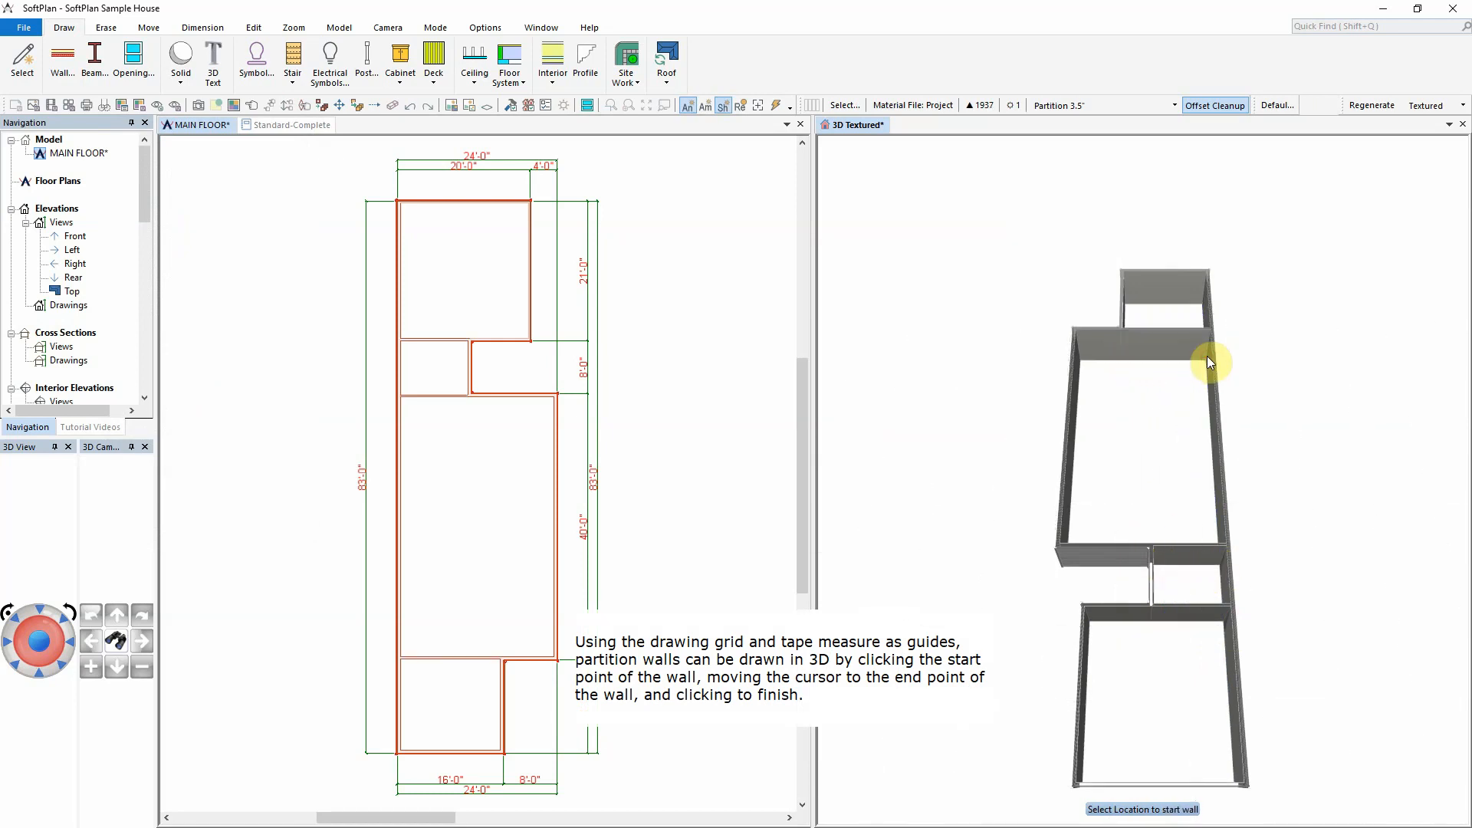
pyautogui.click(1150, 359)
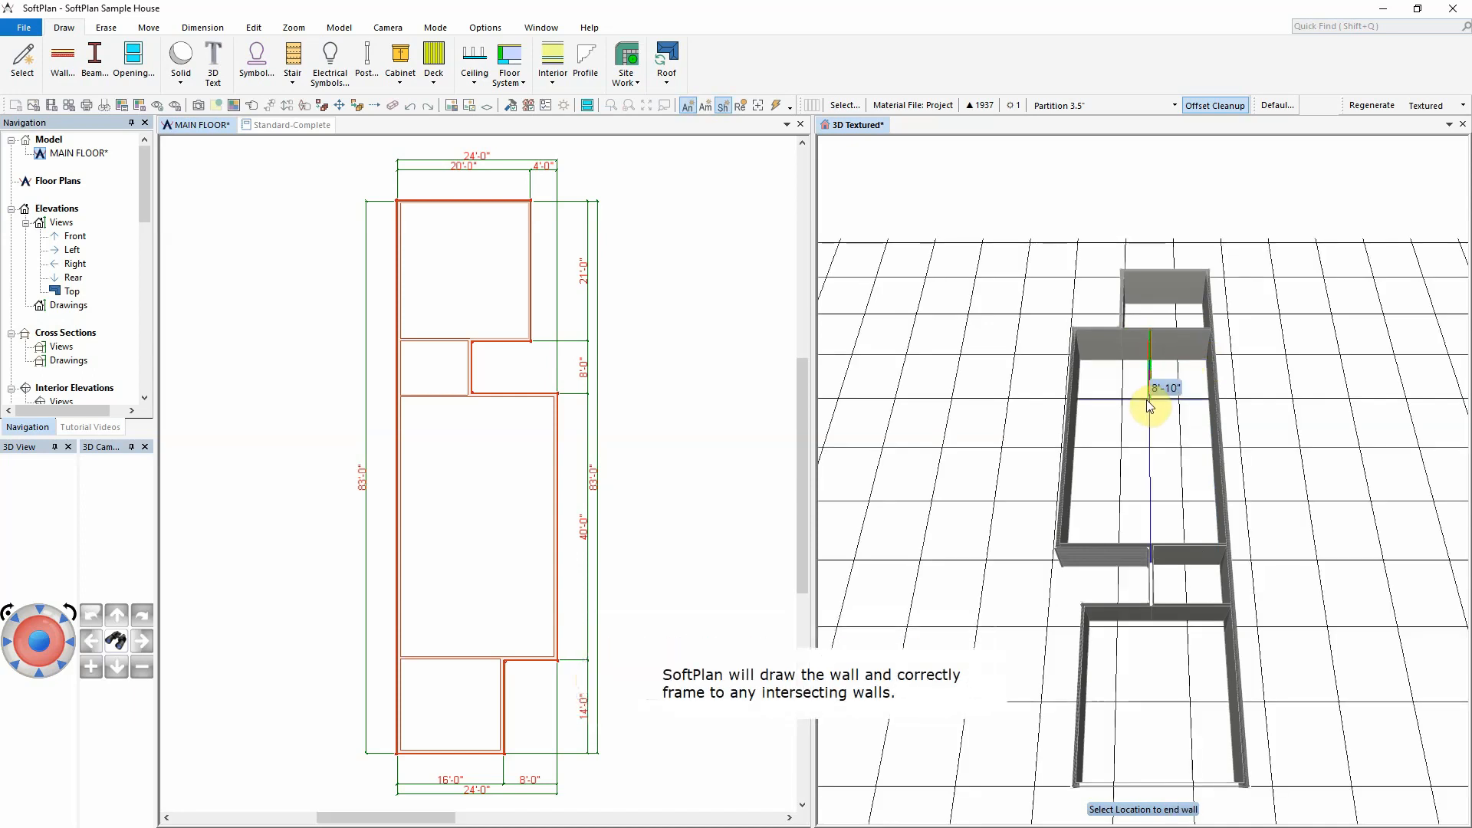
pyautogui.click(1210, 403)
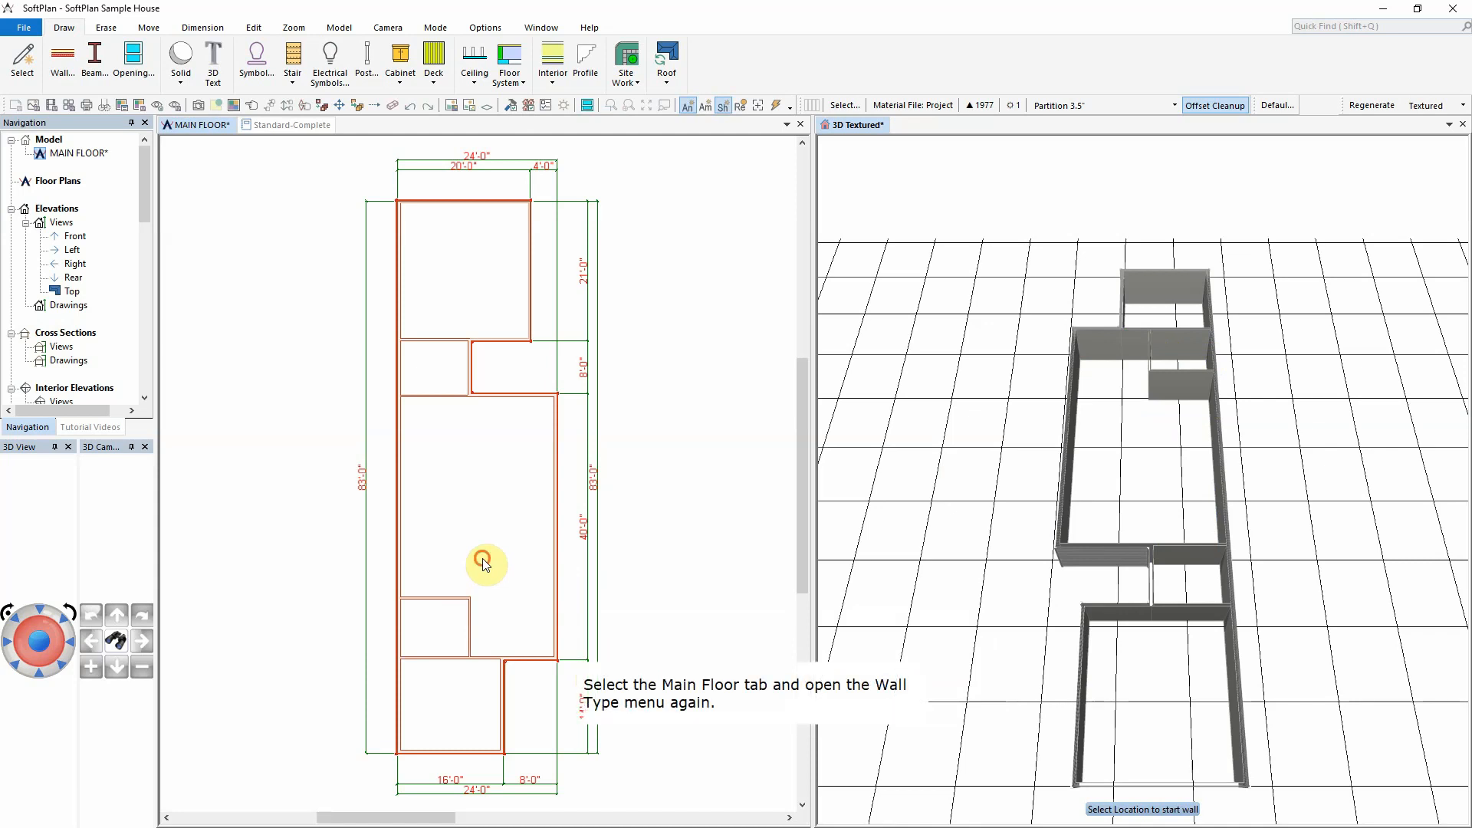
# In the main floor plan, draw a Partition 11.5" wall about 26'-5" up from the front jog corner and across to the exterior wall, plus a cross wall between
pyautogui.click(486, 565)
pyautogui.scroll(3, 499, 562)
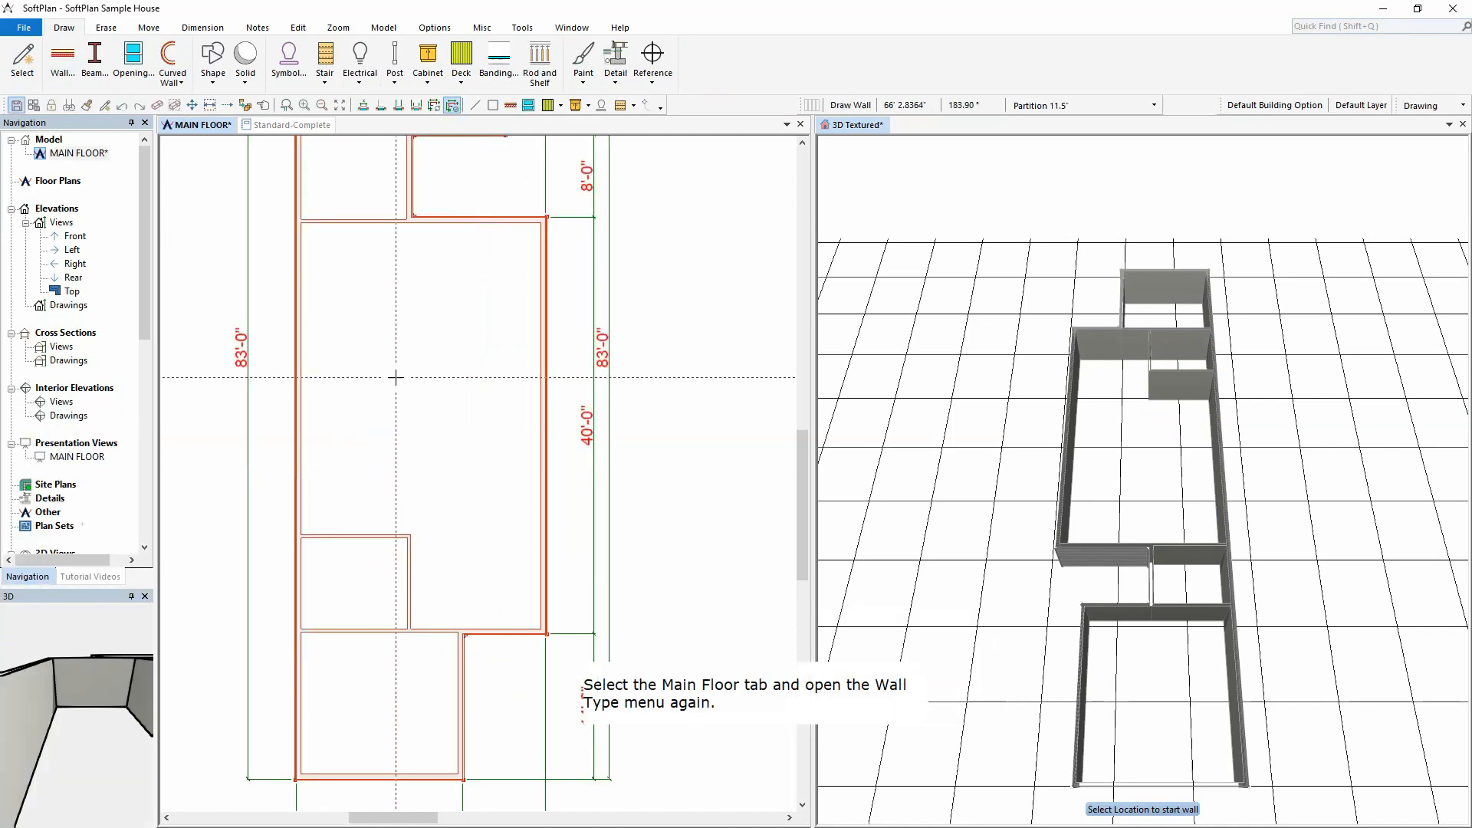
pyautogui.rightClick(396, 377)
pyautogui.click(433, 412)
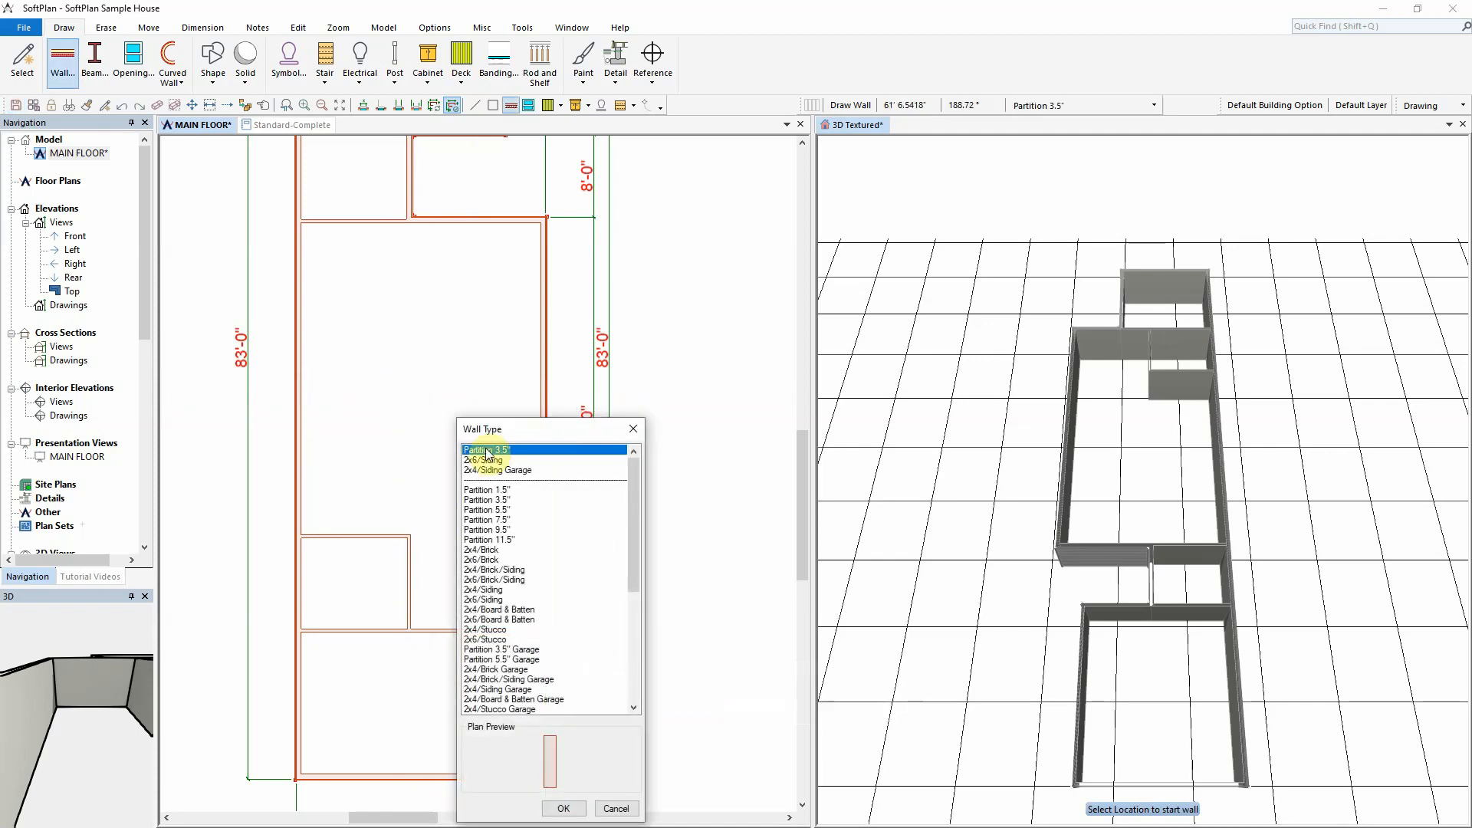
pyautogui.click(506, 540)
pyautogui.click(566, 808)
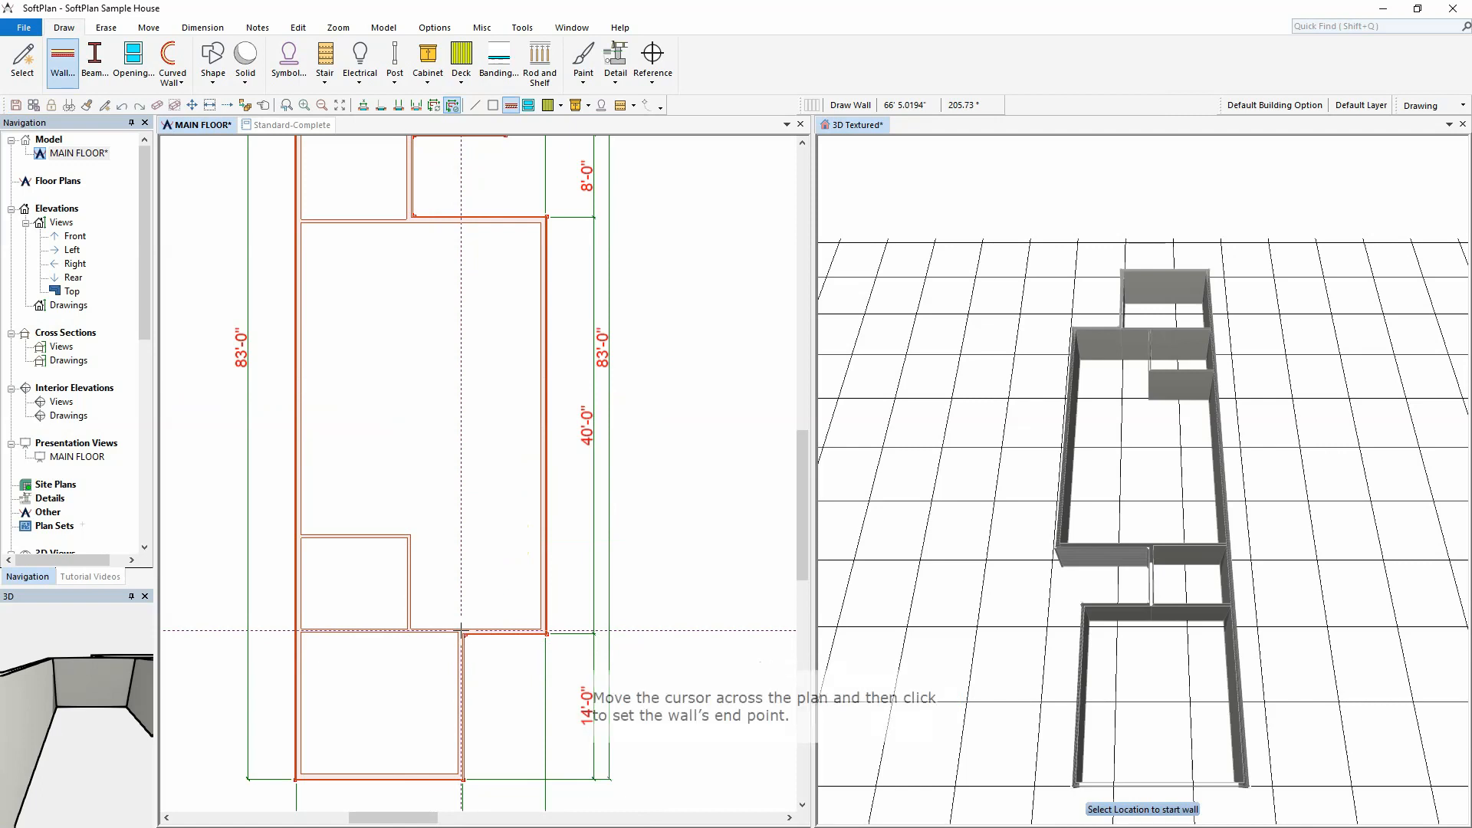
pyautogui.click(462, 633)
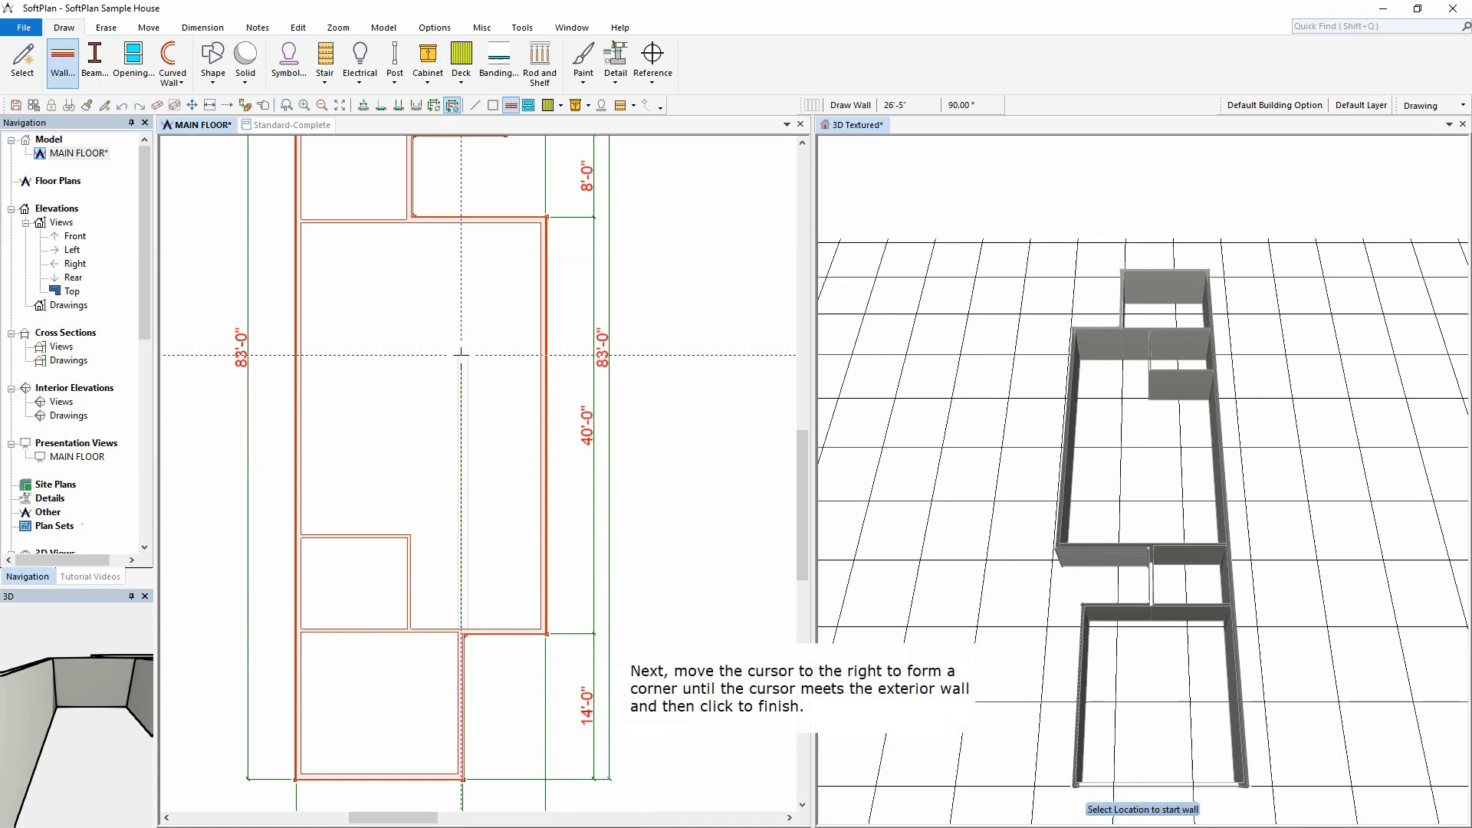
pyautogui.click(461, 354)
pyautogui.click(541, 355)
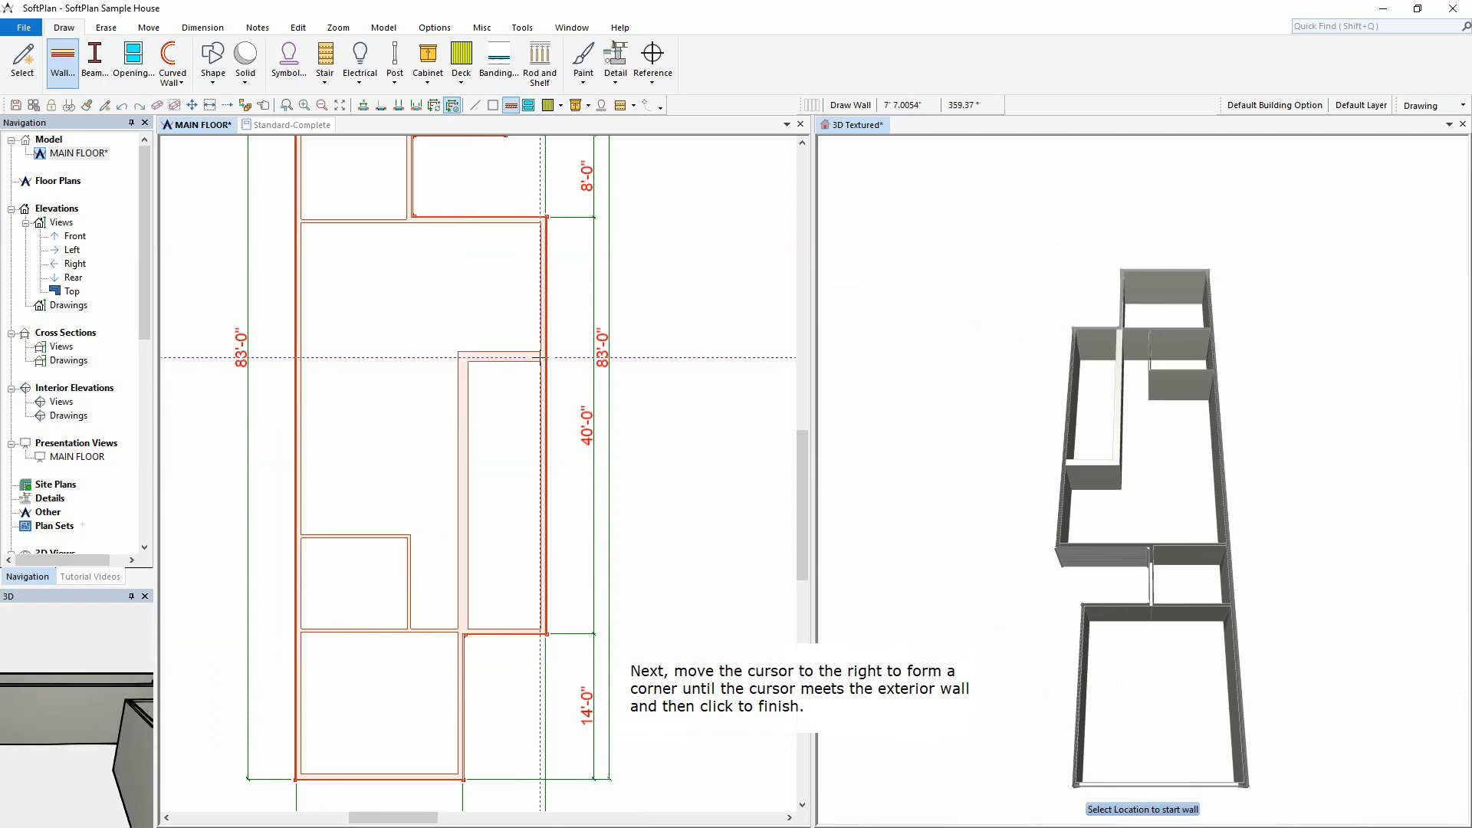
pyautogui.click(544, 504)
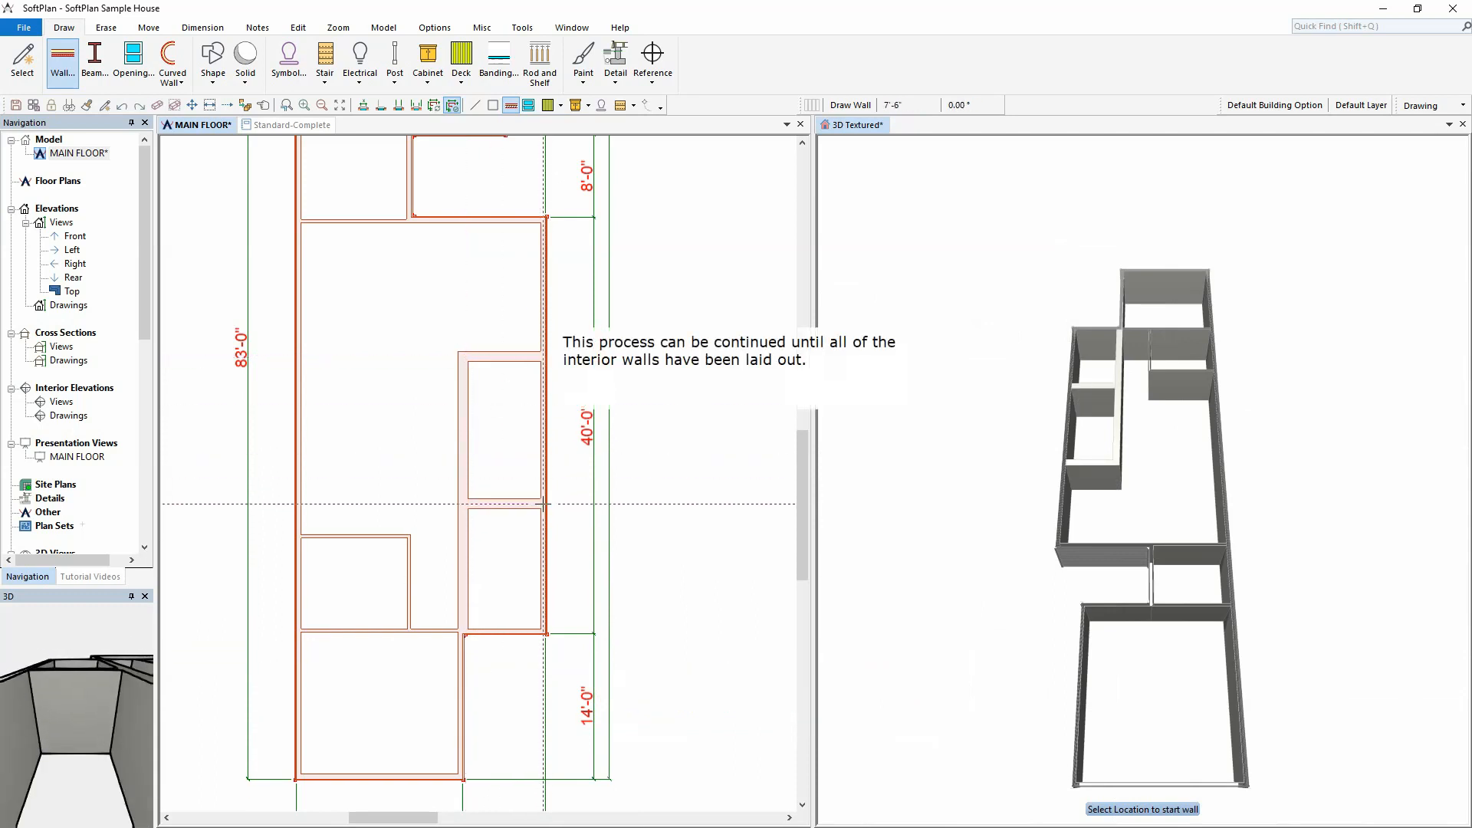
# Compare the full floor plan with the 3D model, viewing the model from above and from an angle
pyautogui.click(340, 28)
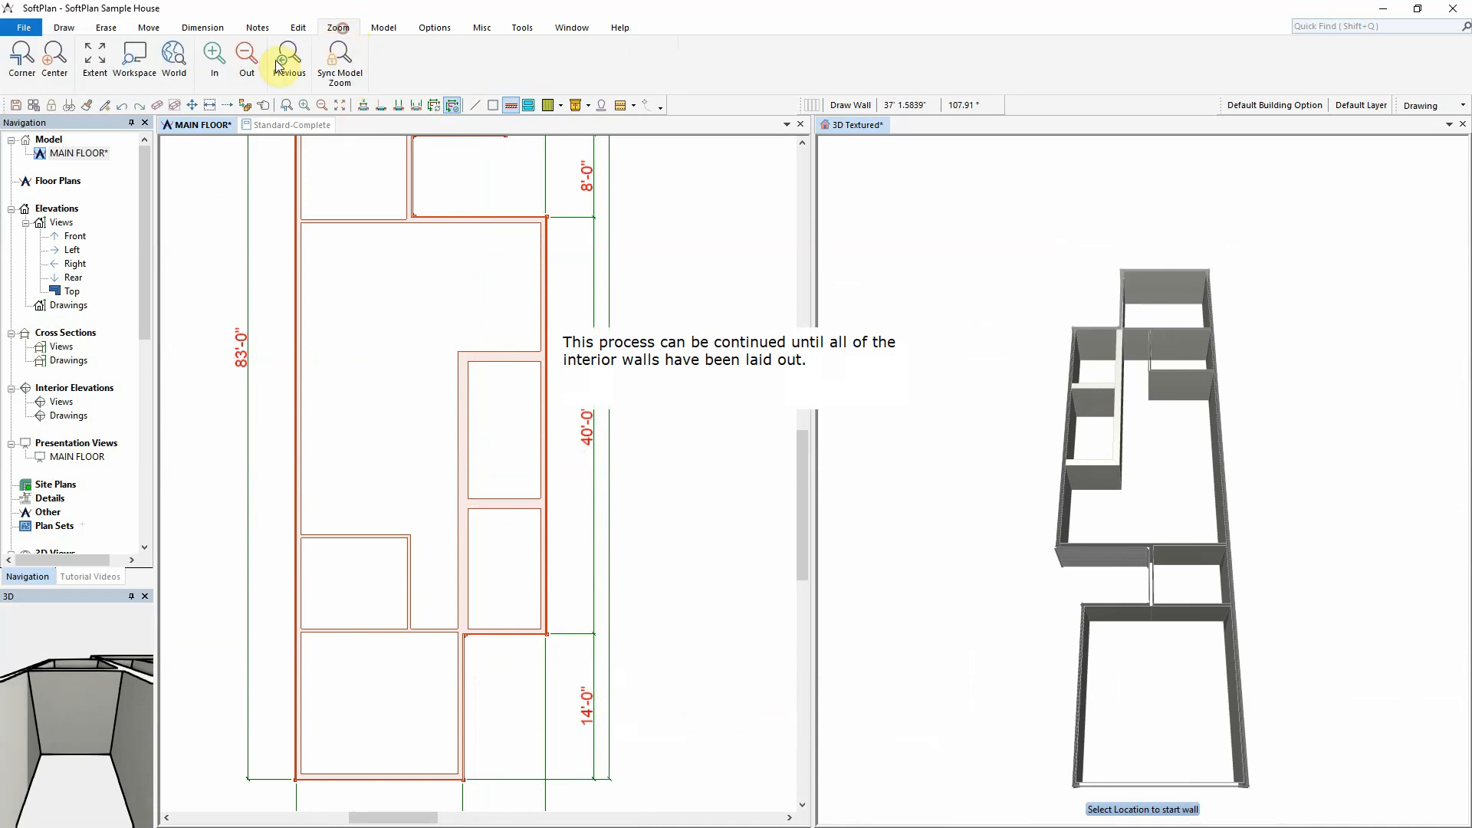
pyautogui.click(103, 65)
pyautogui.click(854, 125)
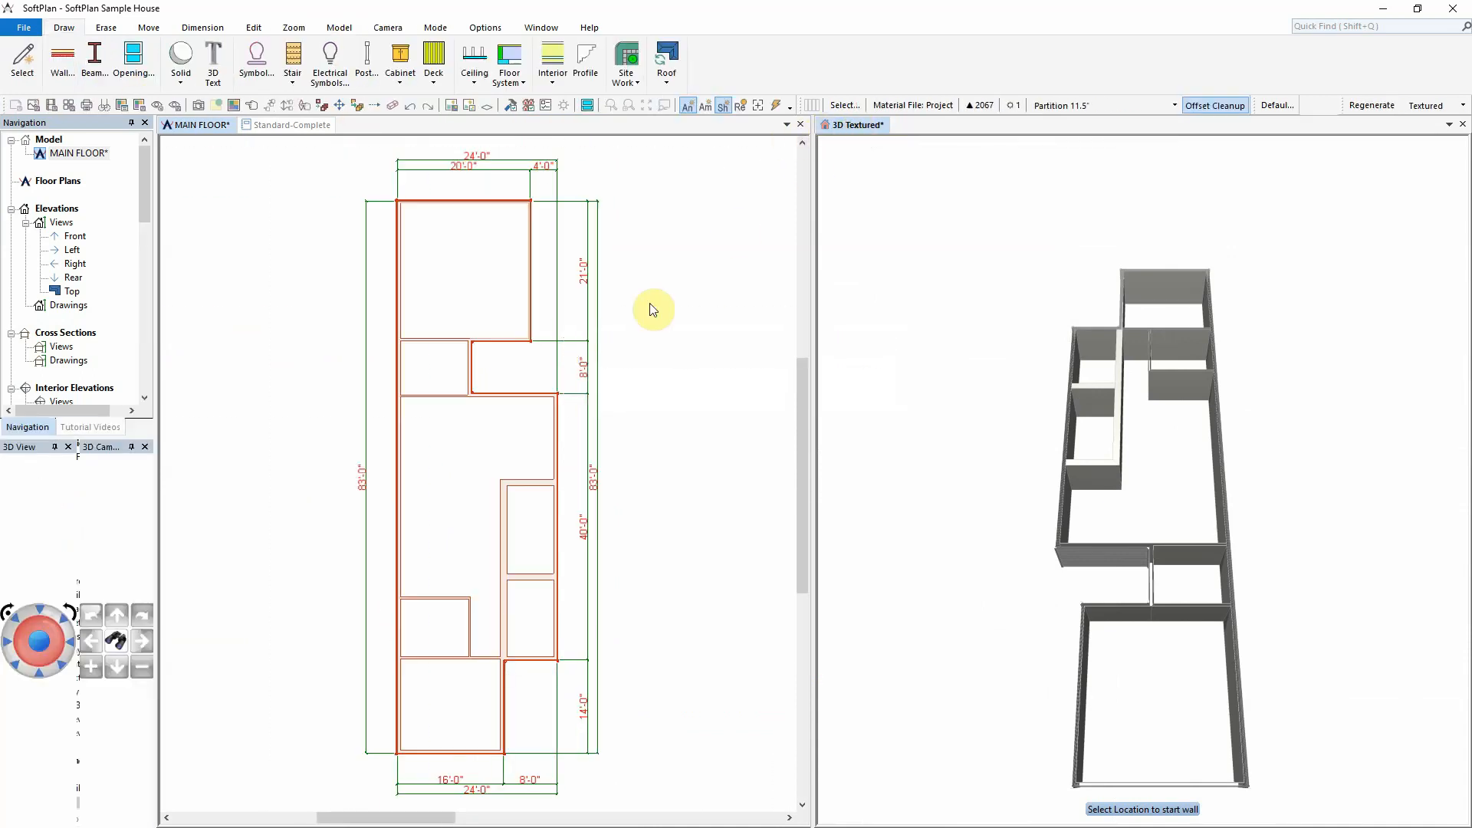
pyautogui.click(47, 645)
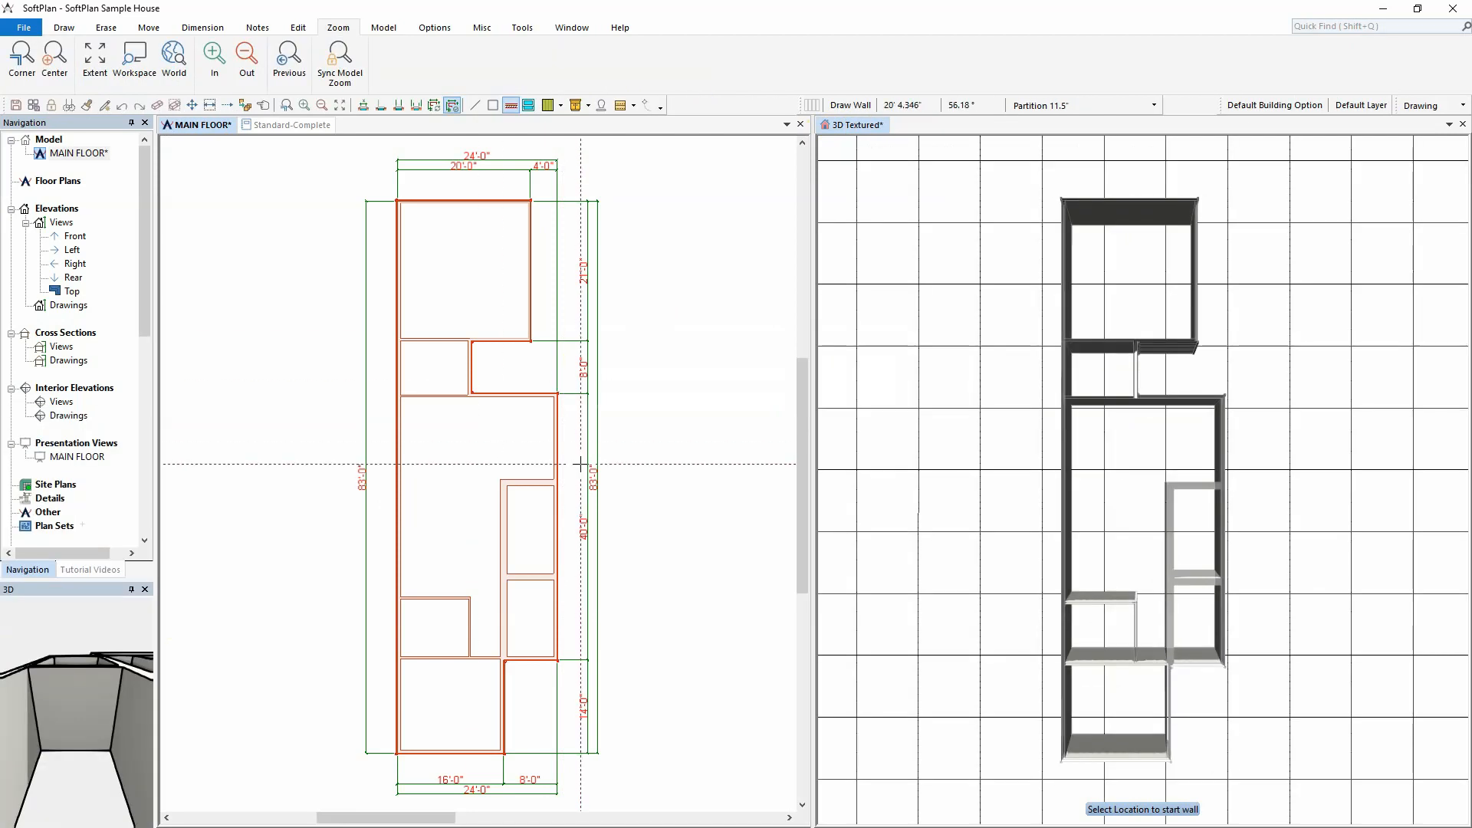
pyautogui.click(866, 128)
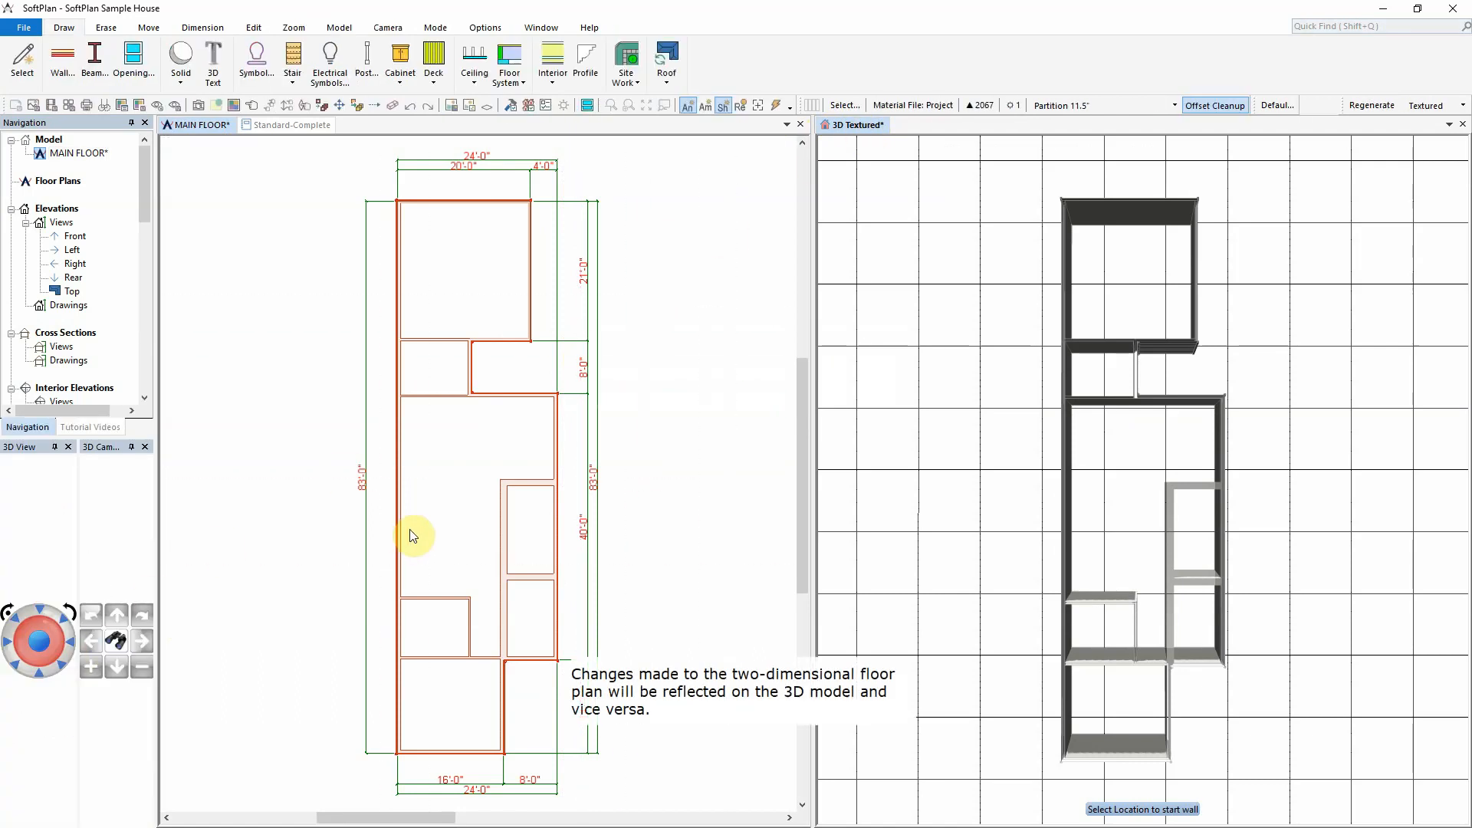
pyautogui.click(61, 663)
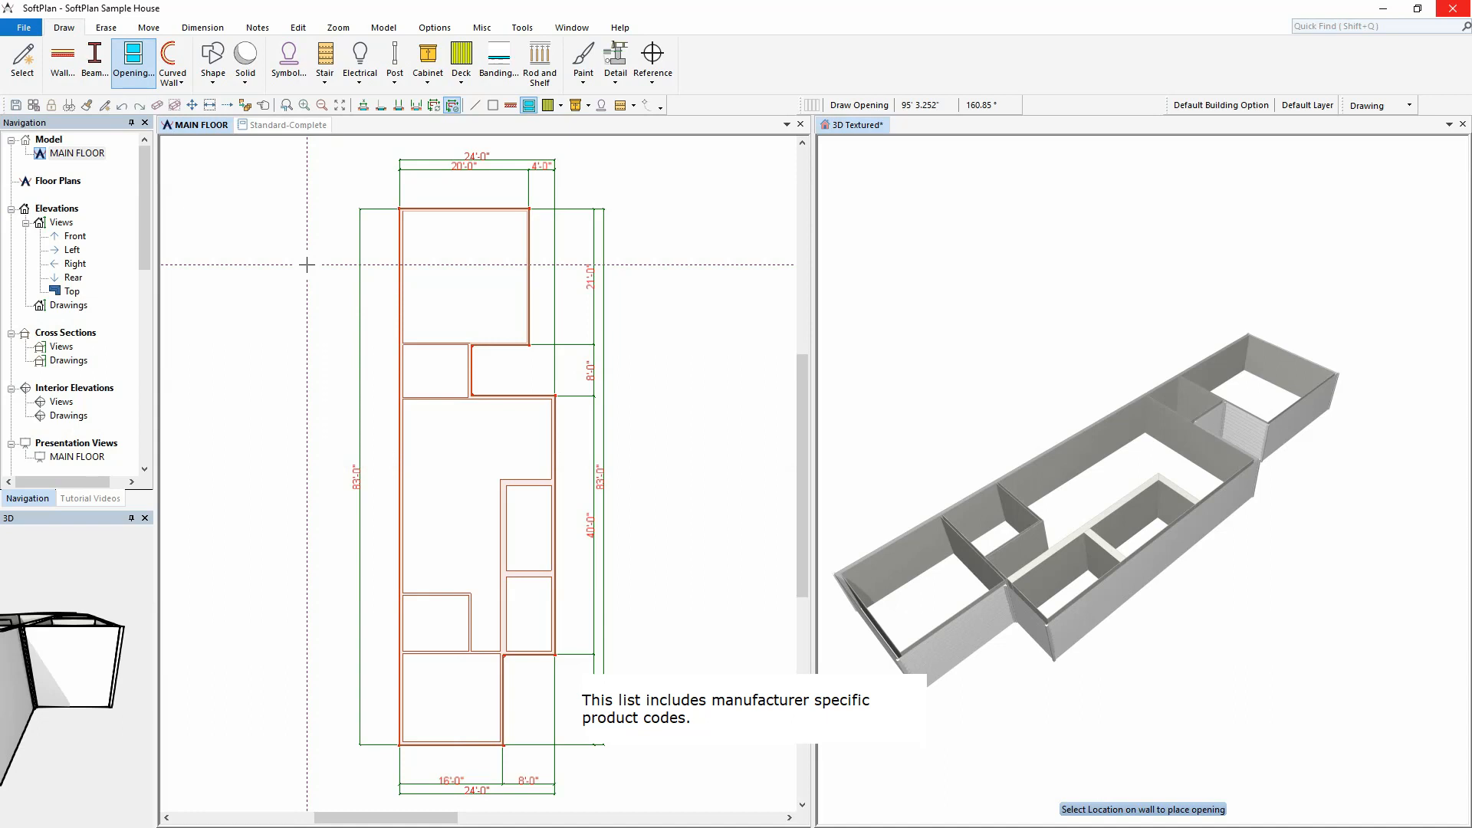
# Open the library of wall openings and list the Double Hung windows in the Window category
pyautogui.rightClick(272, 240)
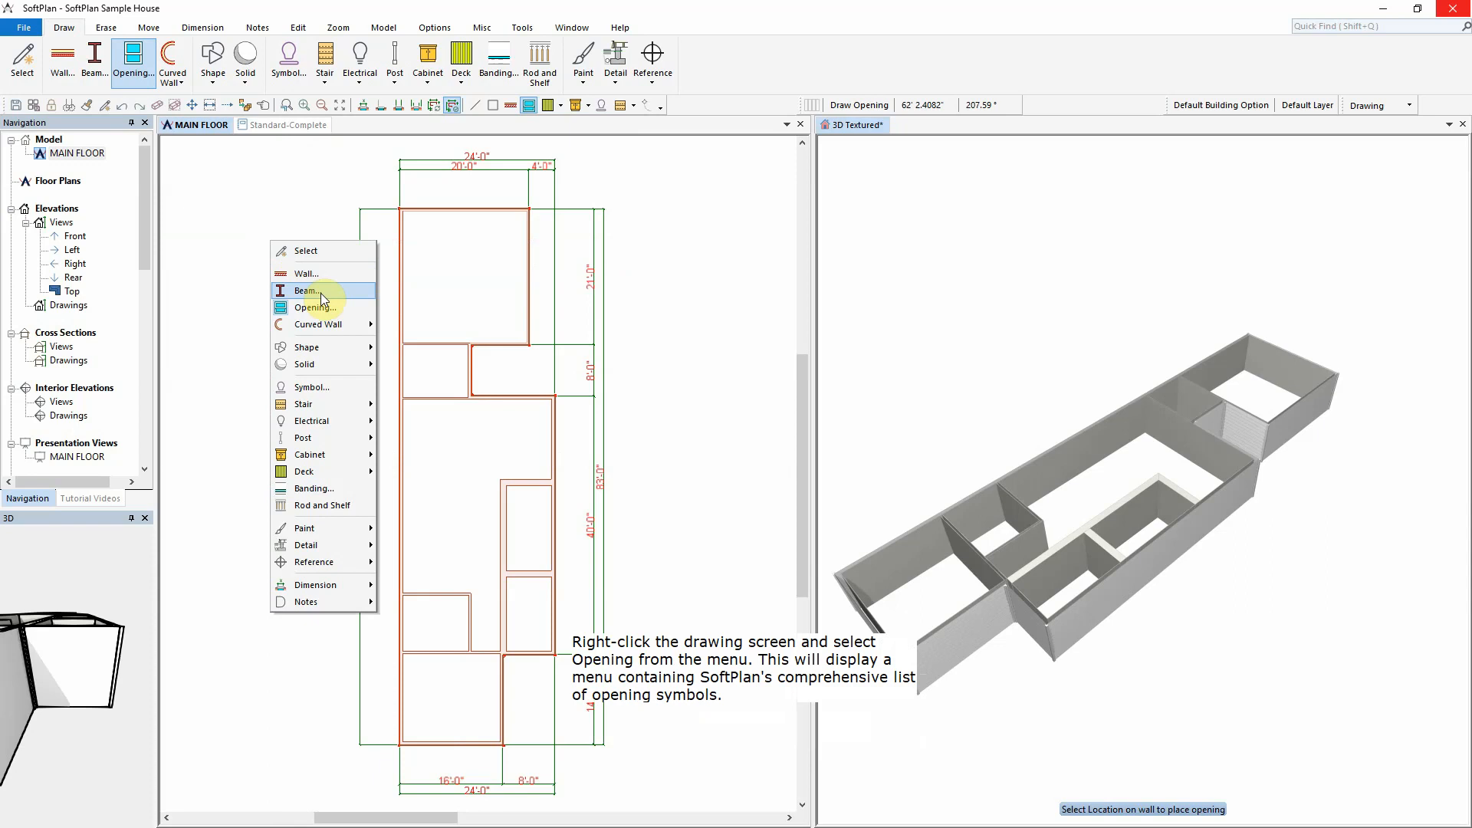
pyautogui.click(317, 309)
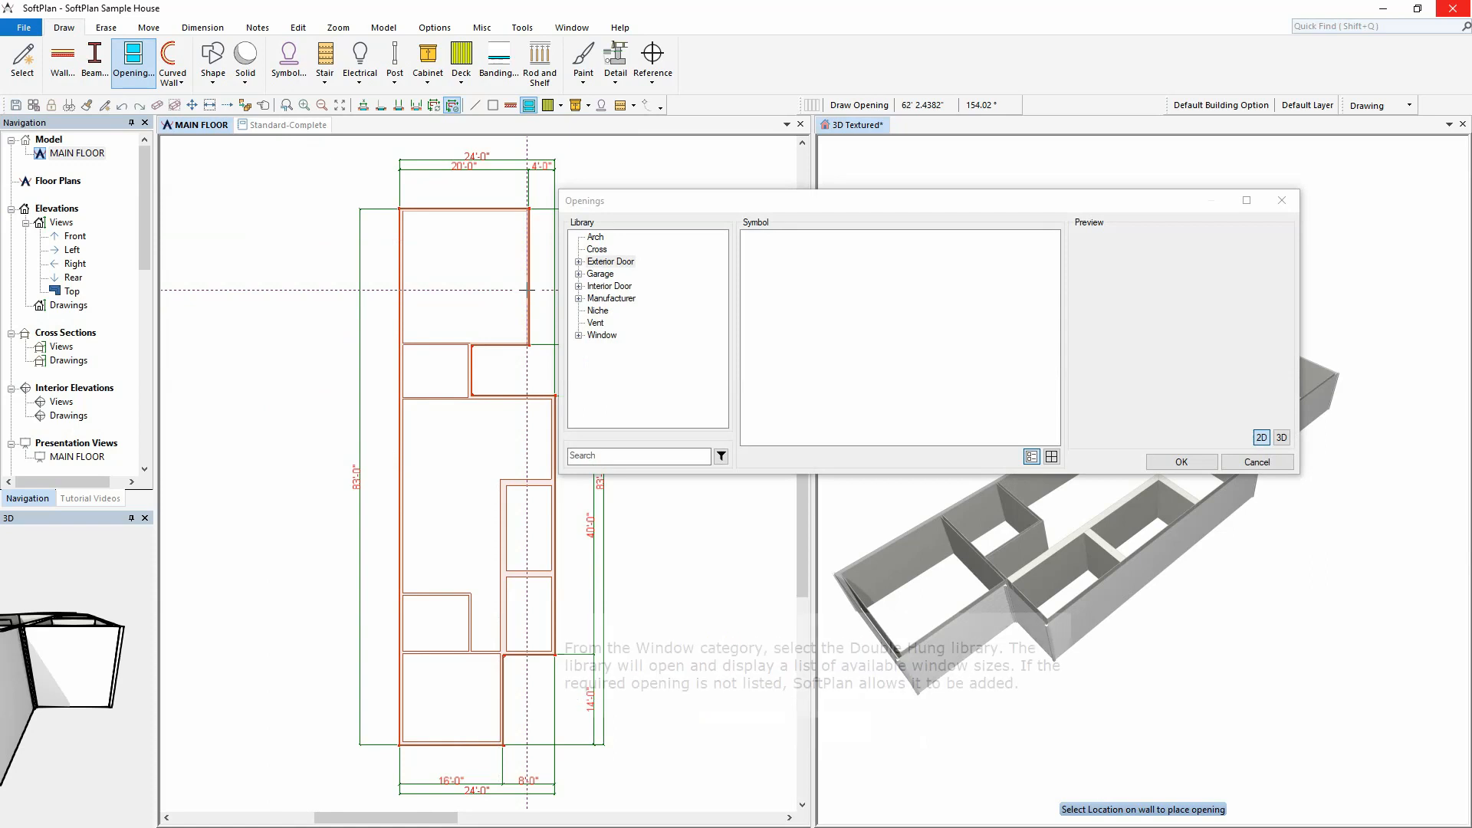
pyautogui.click(573, 296)
pyautogui.click(579, 338)
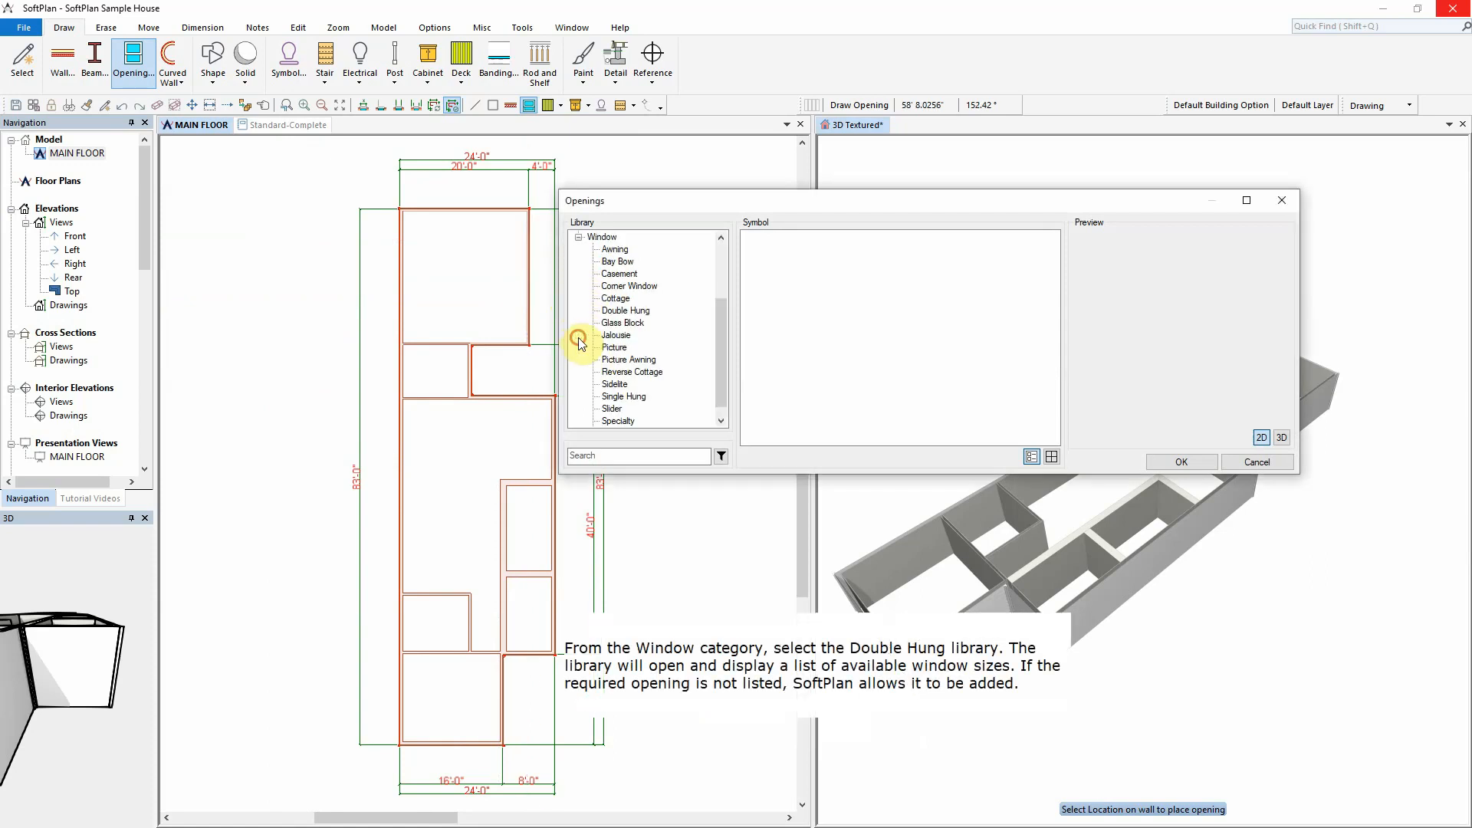
pyautogui.click(611, 312)
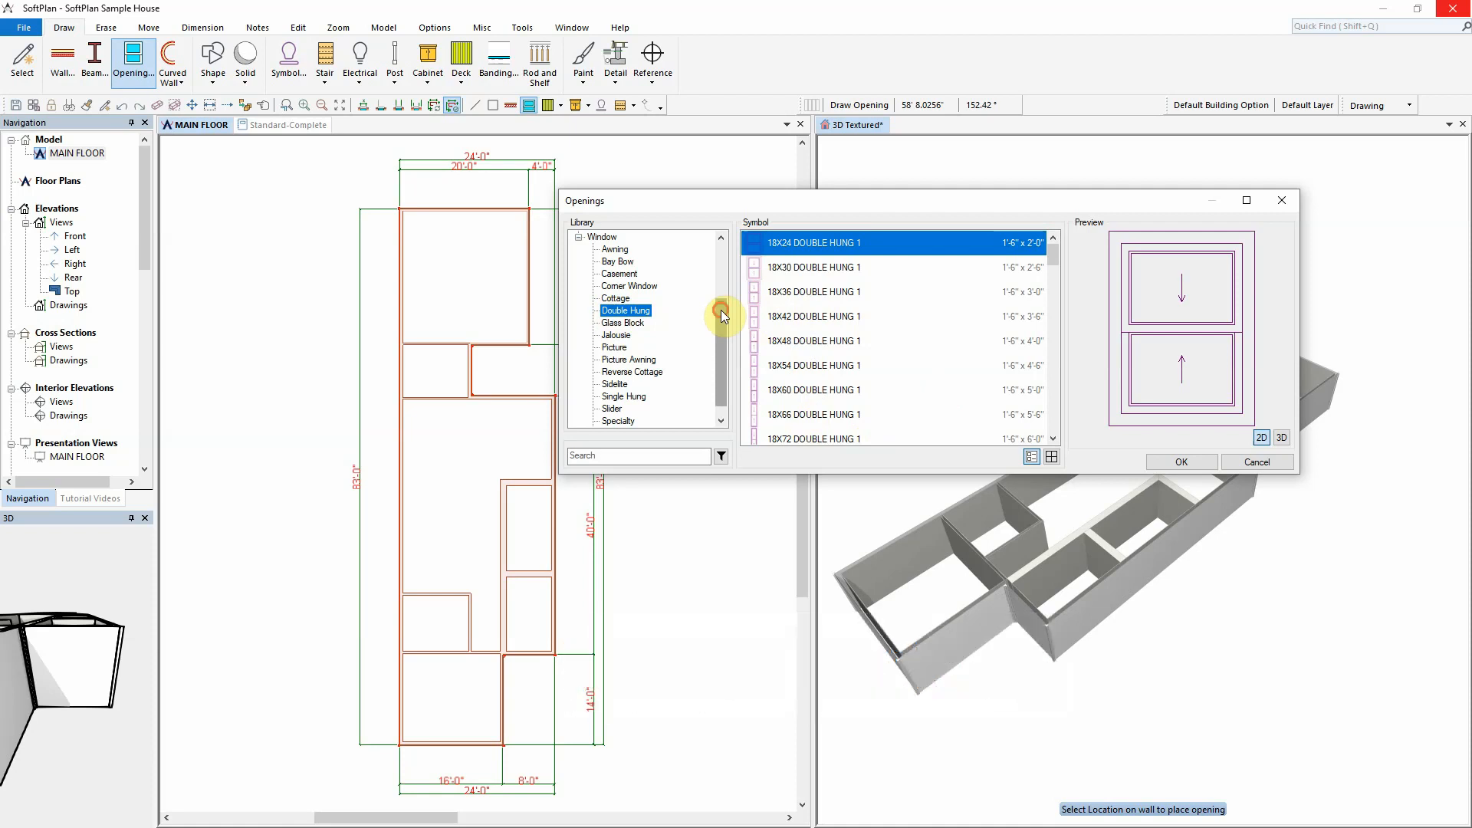
# Choose the 2452 window from Andersen's 200-Narroline Double Hung collection in the Manufacturer library of openings
pyautogui.moveTo(721, 310); pyautogui.dragTo(726, 251)
pyautogui.click(579, 299)
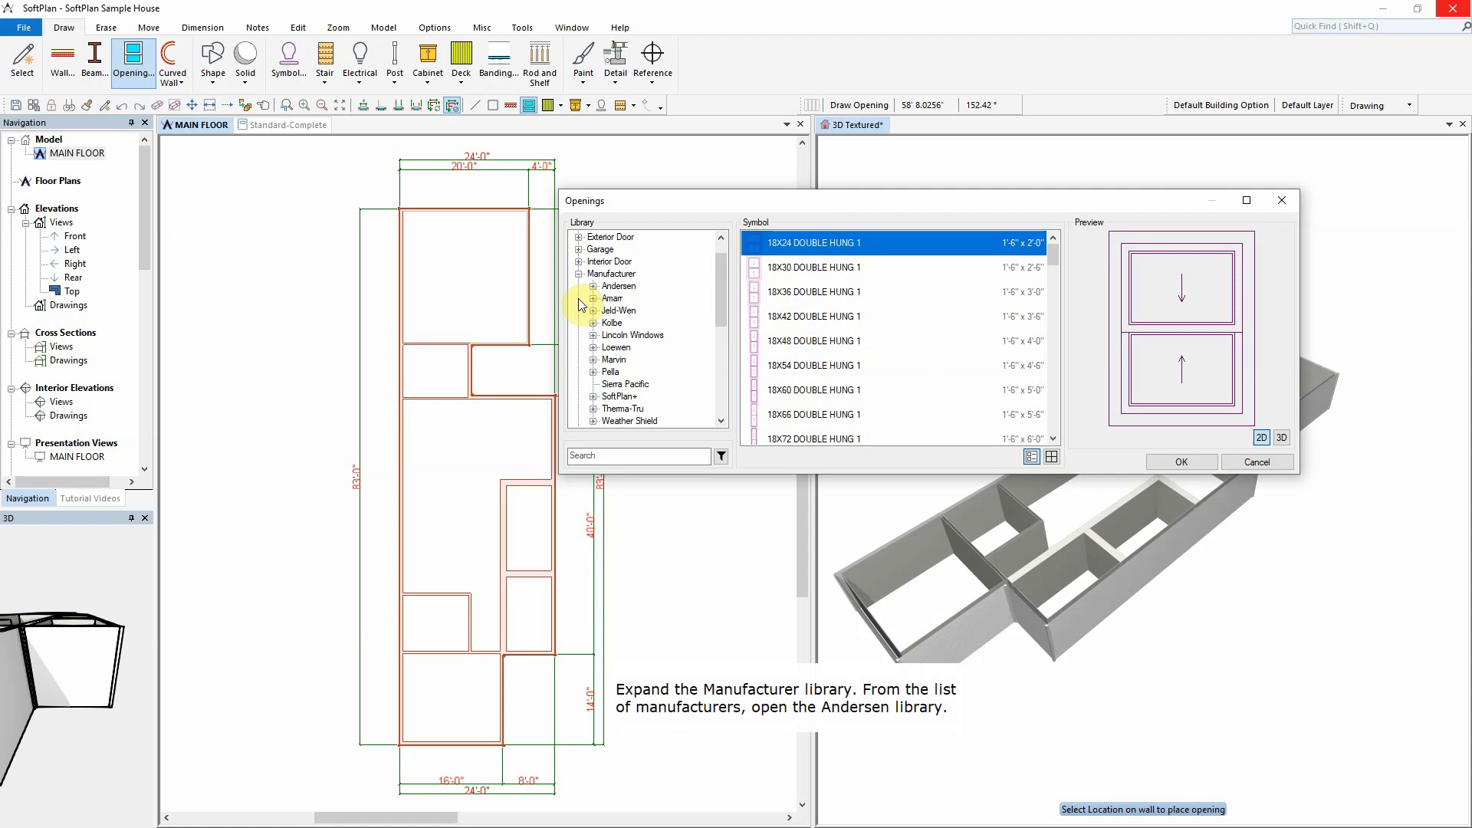
pyautogui.click(594, 286)
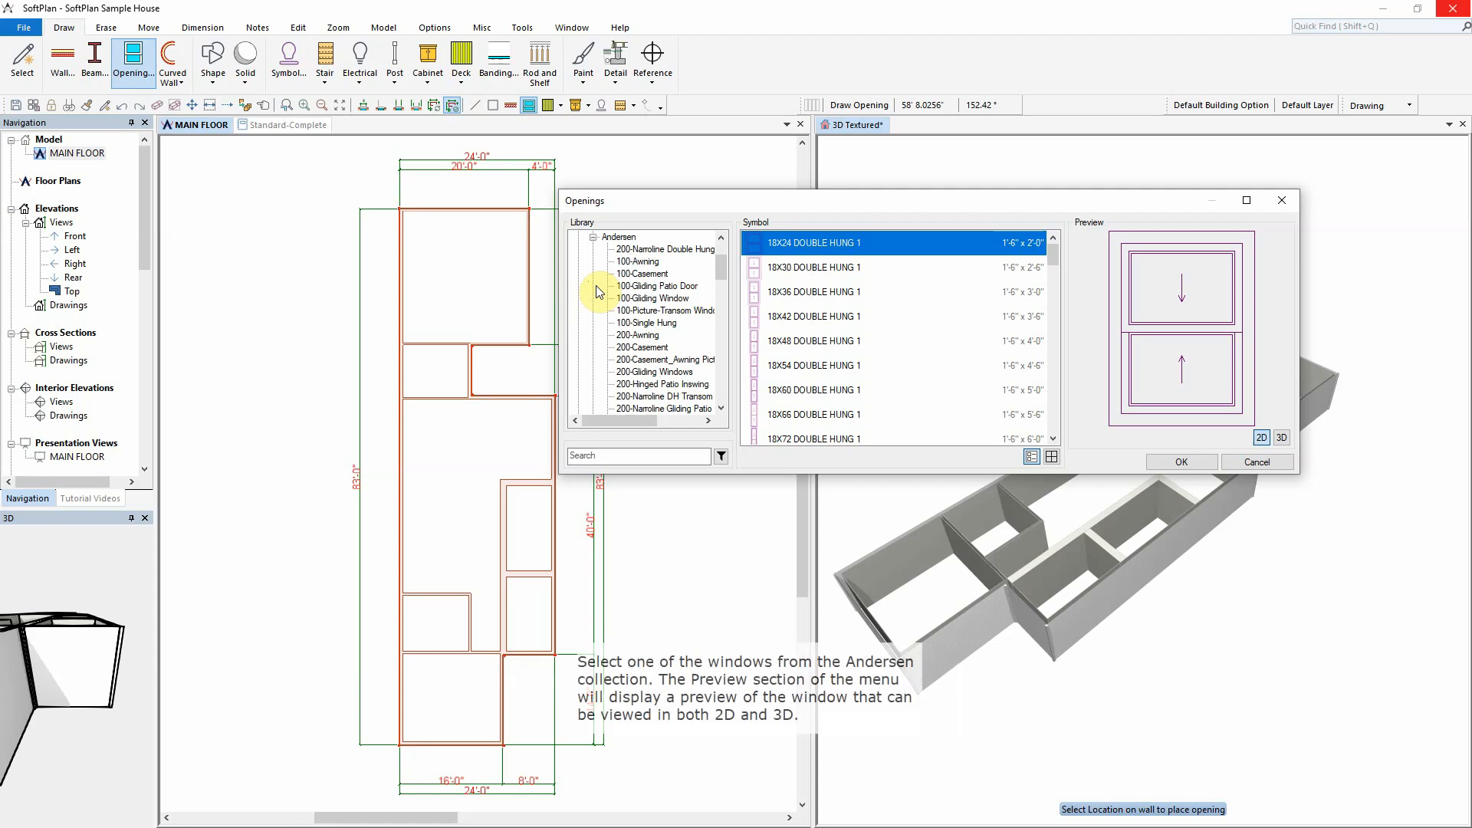
pyautogui.click(641, 249)
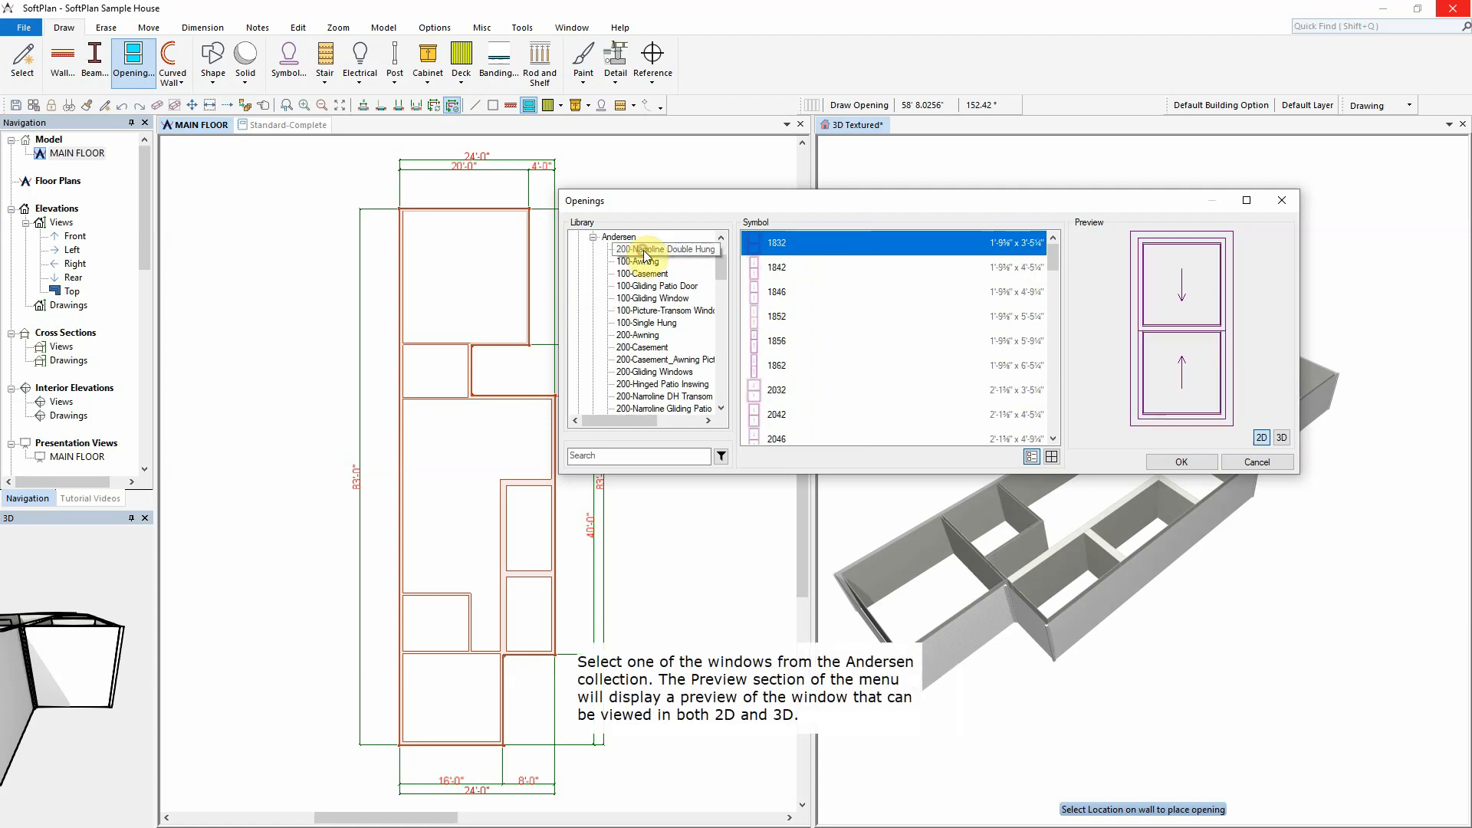
pyautogui.click(1055, 367)
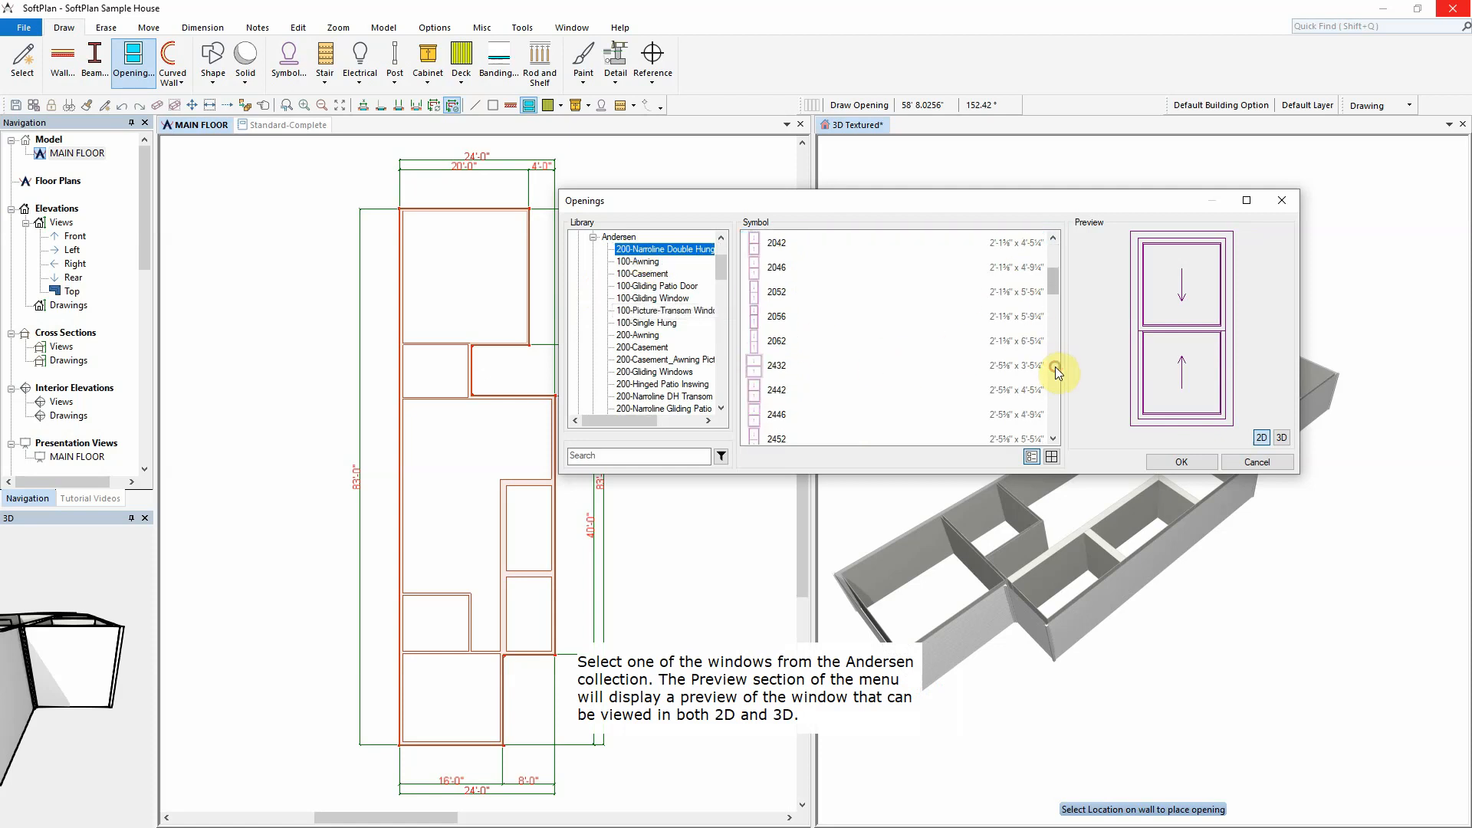
pyautogui.click(780, 439)
pyautogui.scroll(-2, 806, 425)
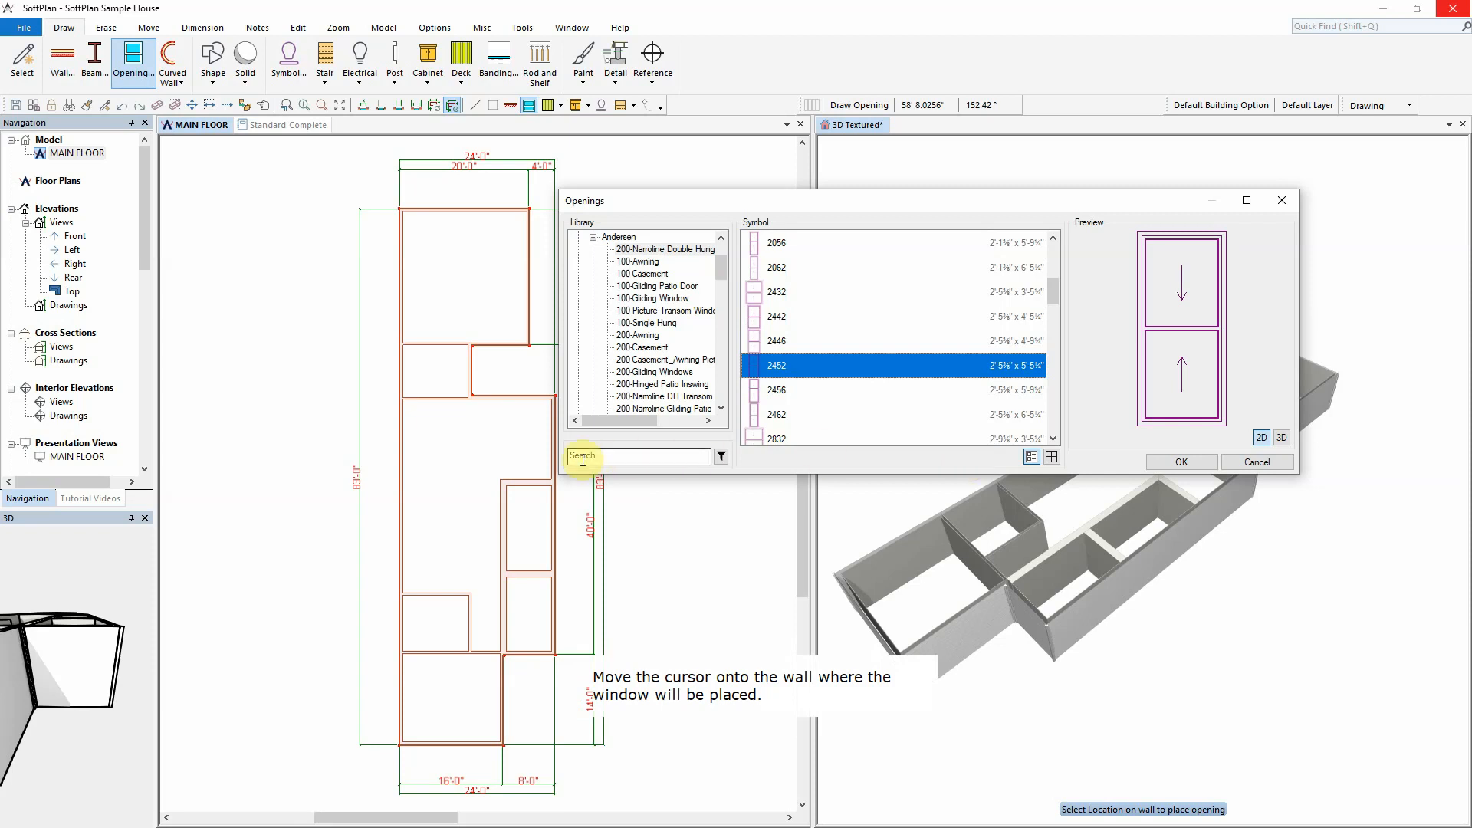
# Place two separate 2452 windows about 9' apart on the large room's long straight 83'-0" exterior wall
pyautogui.scroll(5, 422, 434)
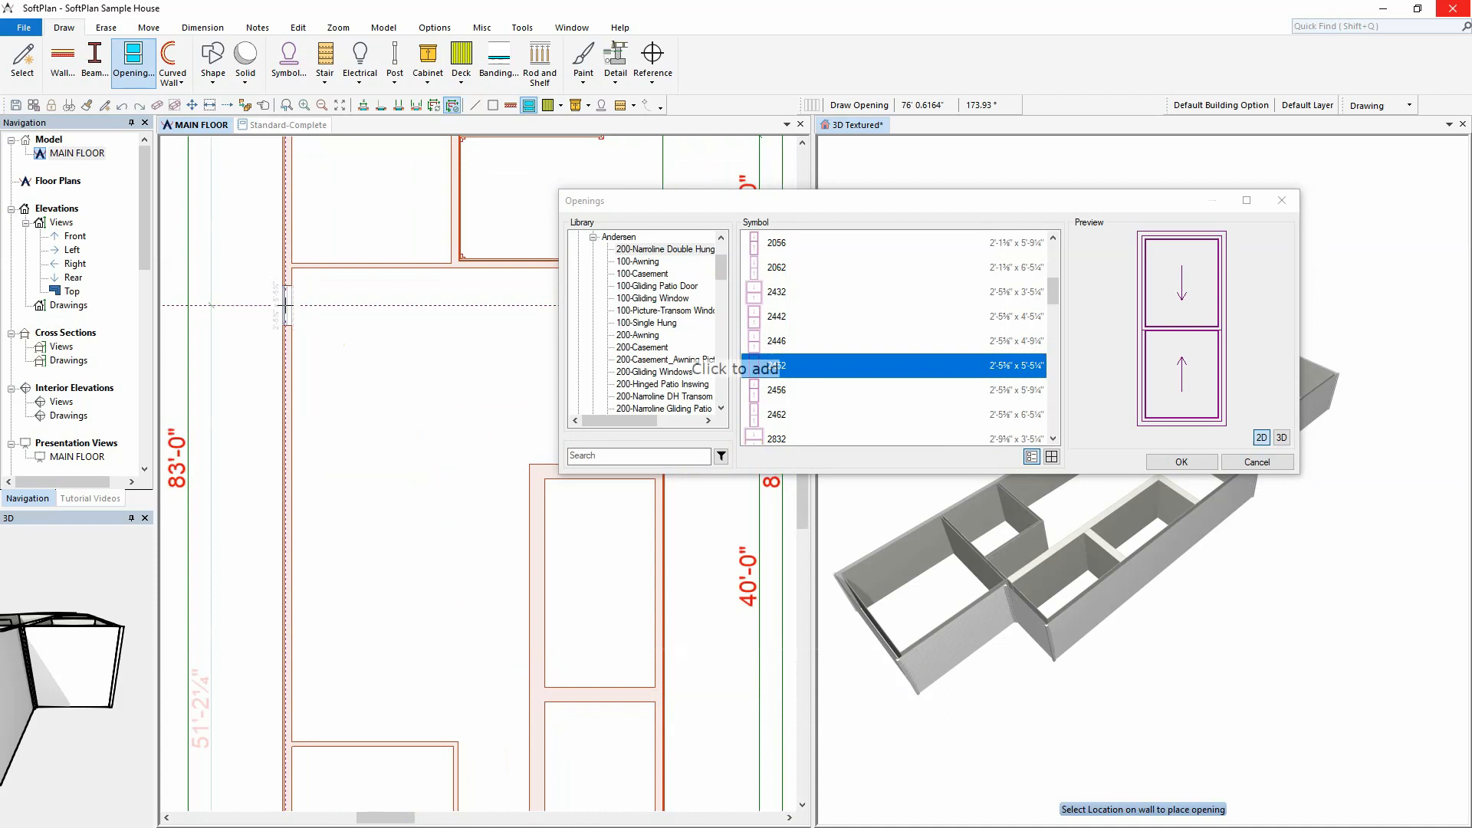
pyautogui.click(285, 305)
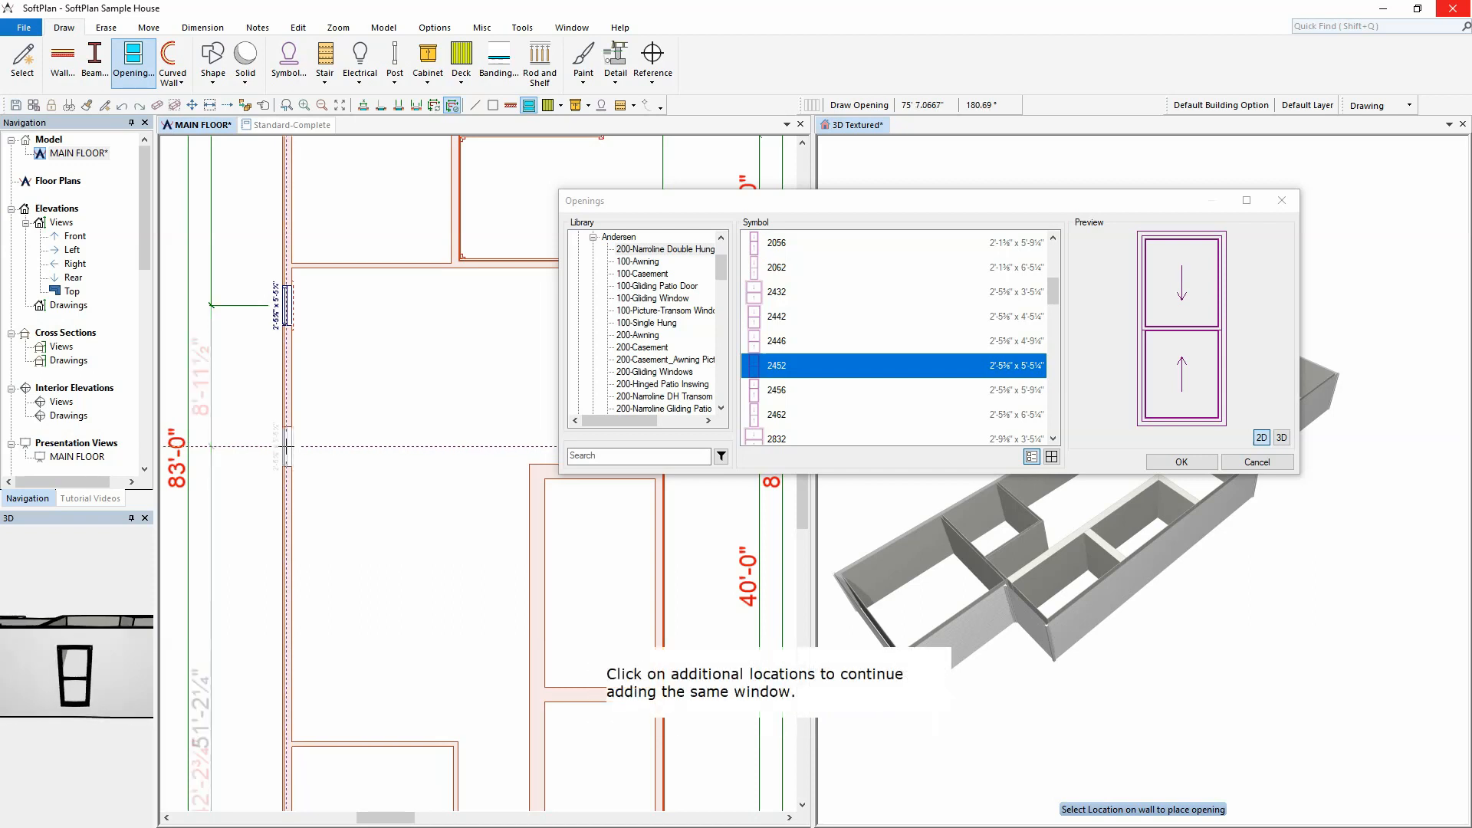
pyautogui.click(286, 446)
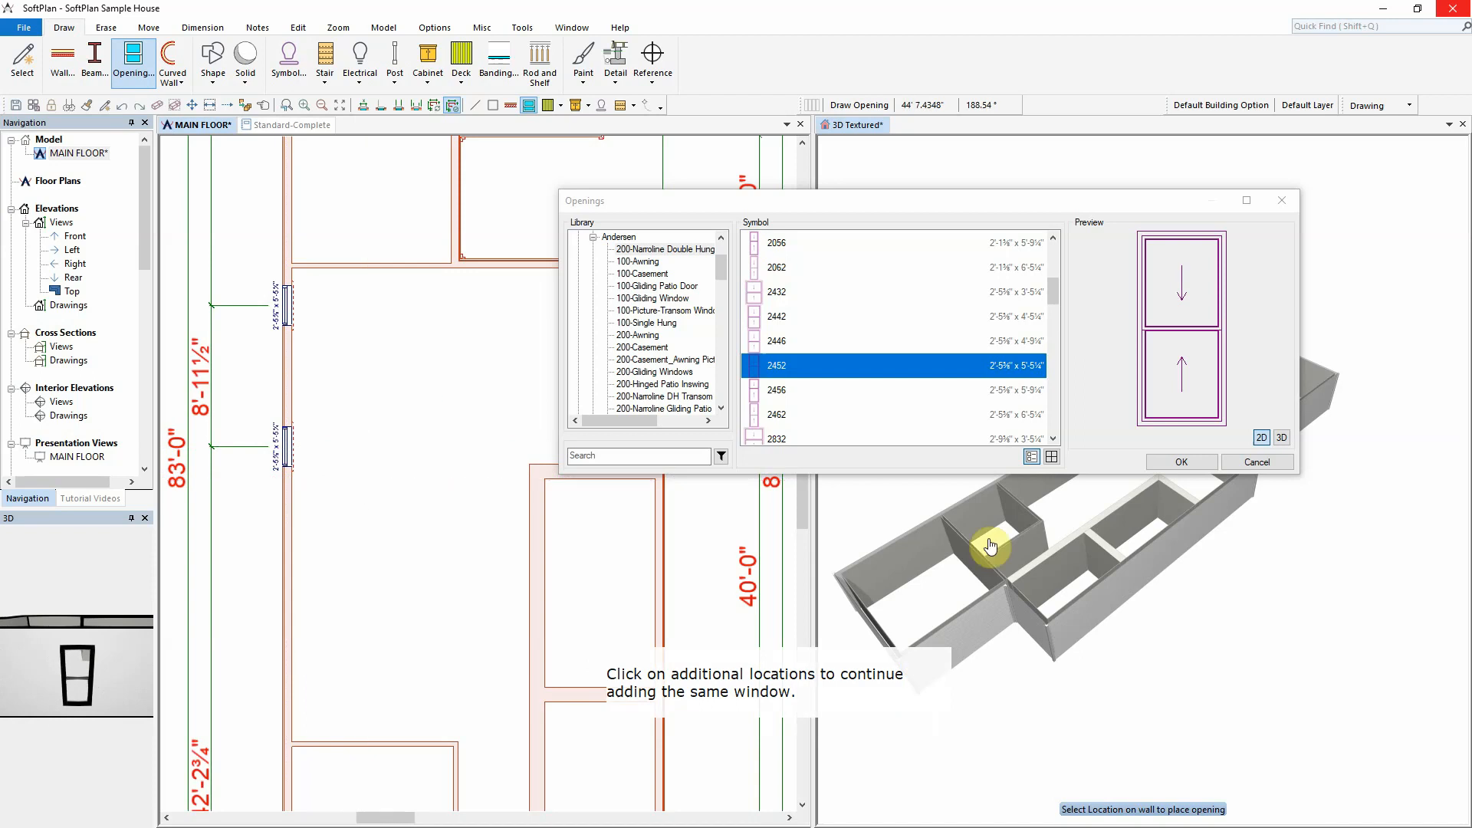
pyautogui.click(1181, 461)
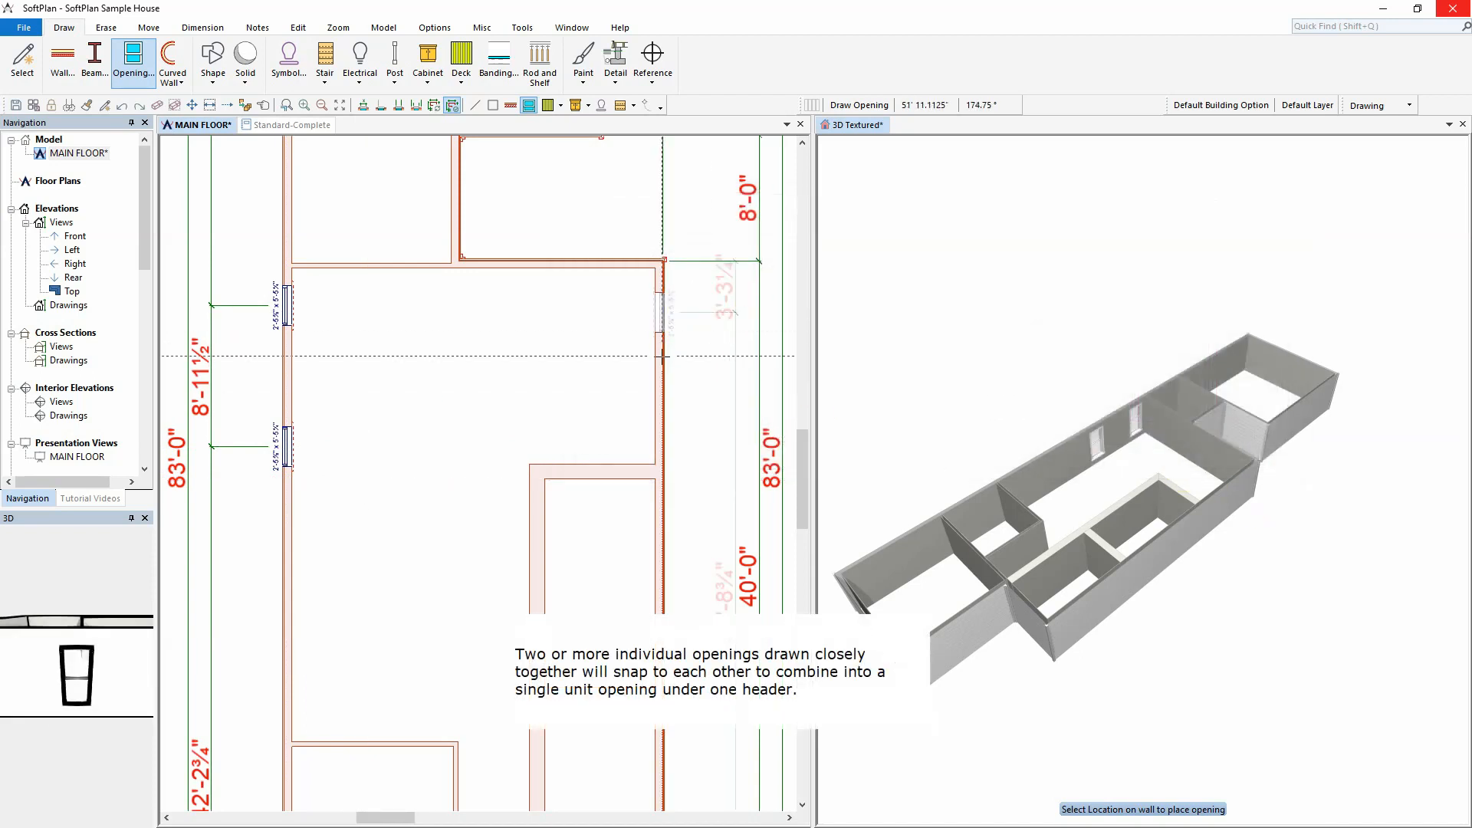
# Place two units of three adjoining 2452 windows on the 40'-0" front wall, one in the large room and one in the adjacent enclosed room
pyautogui.click(661, 366)
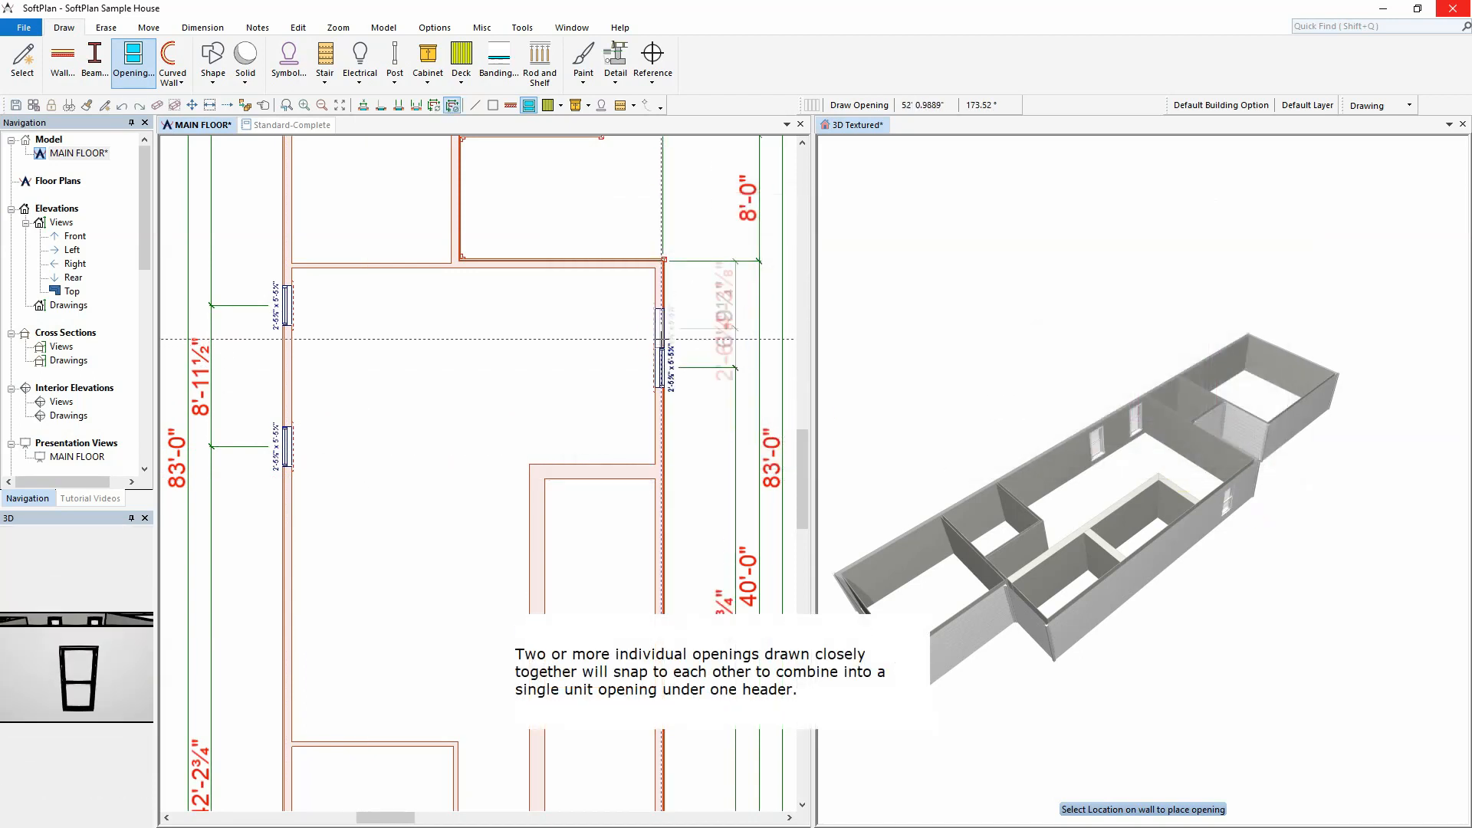
pyautogui.click(661, 402)
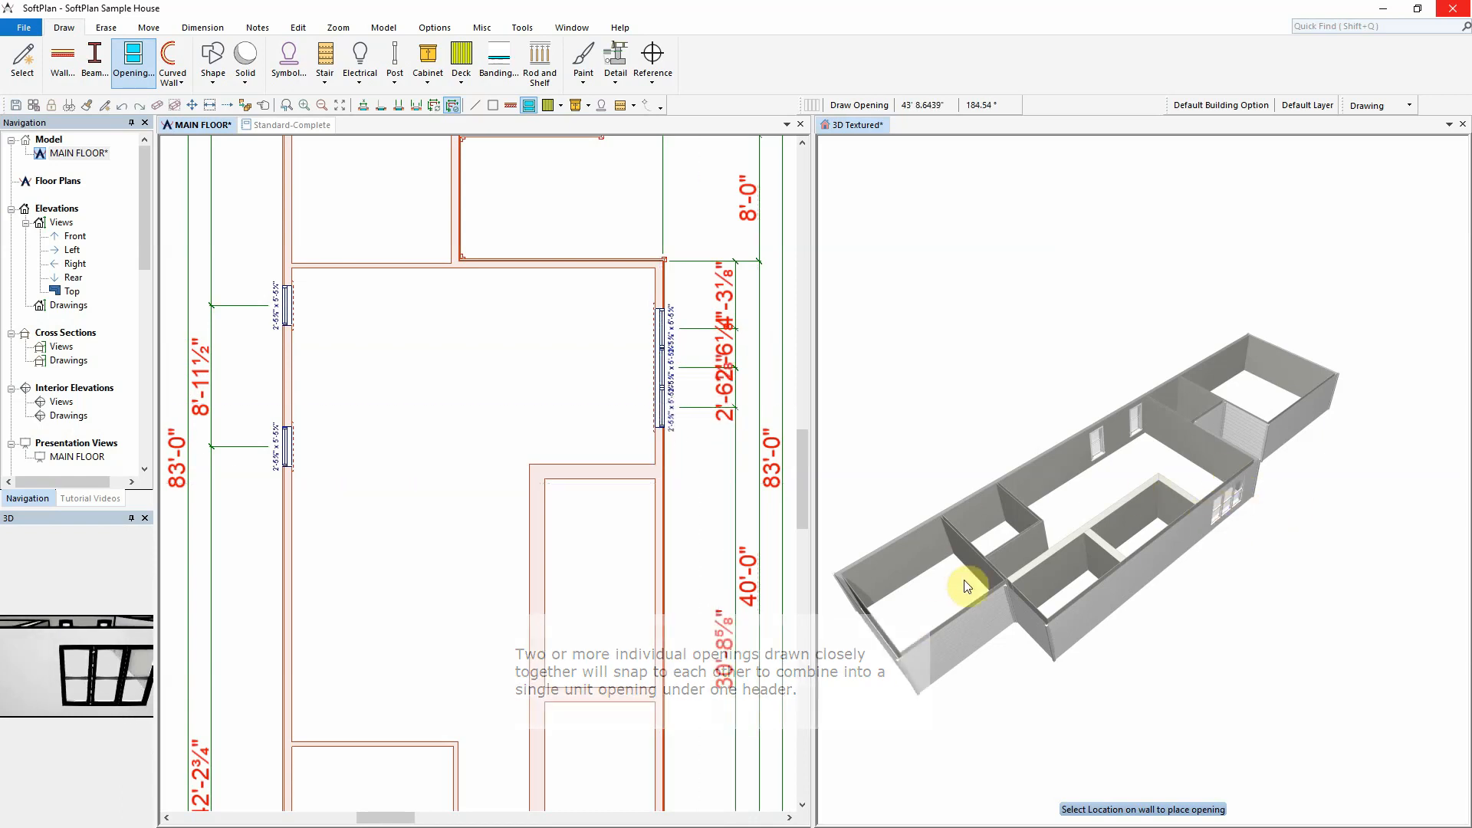
pyautogui.click(661, 585)
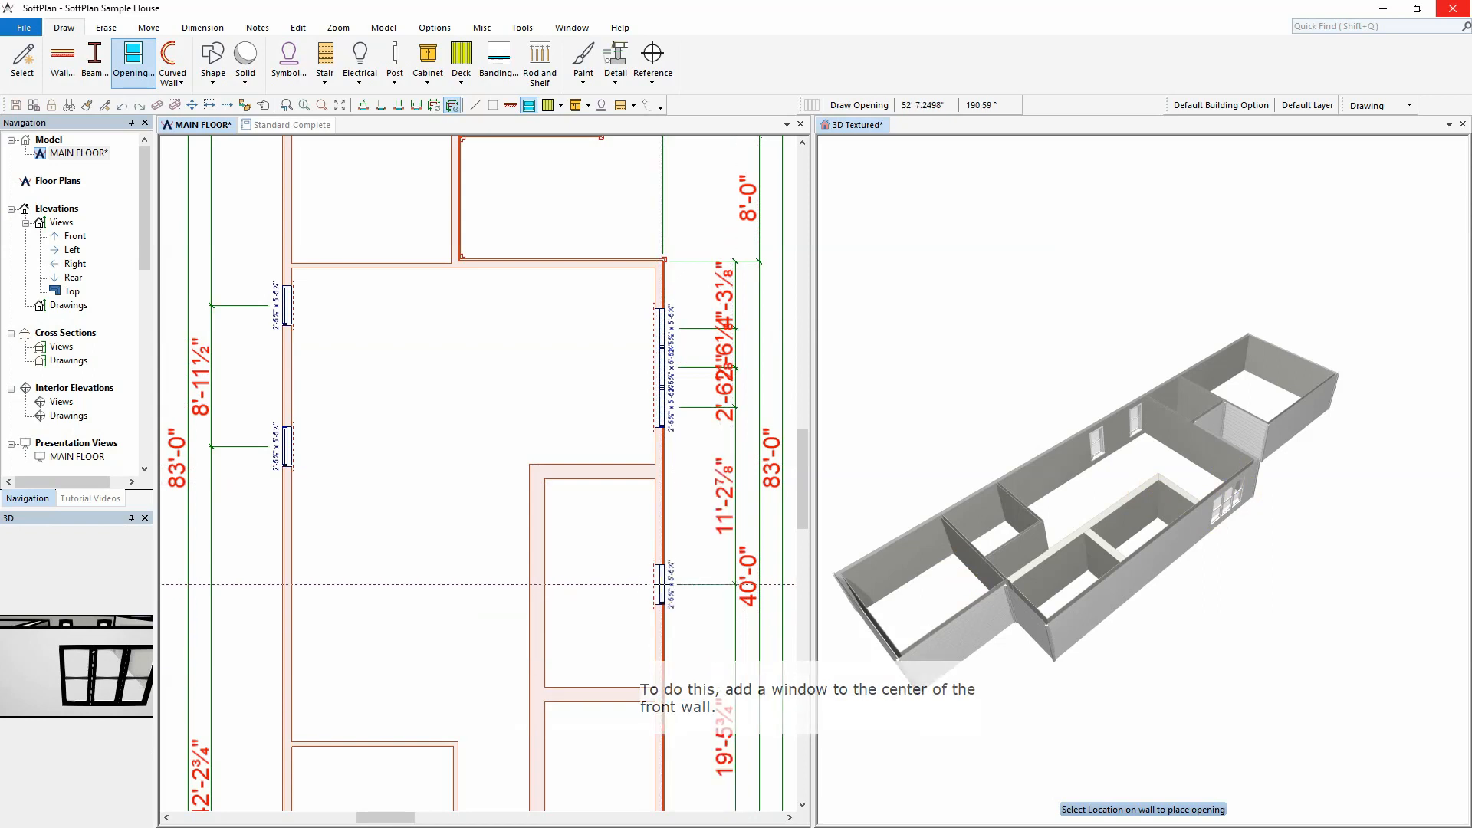
pyautogui.click(661, 546)
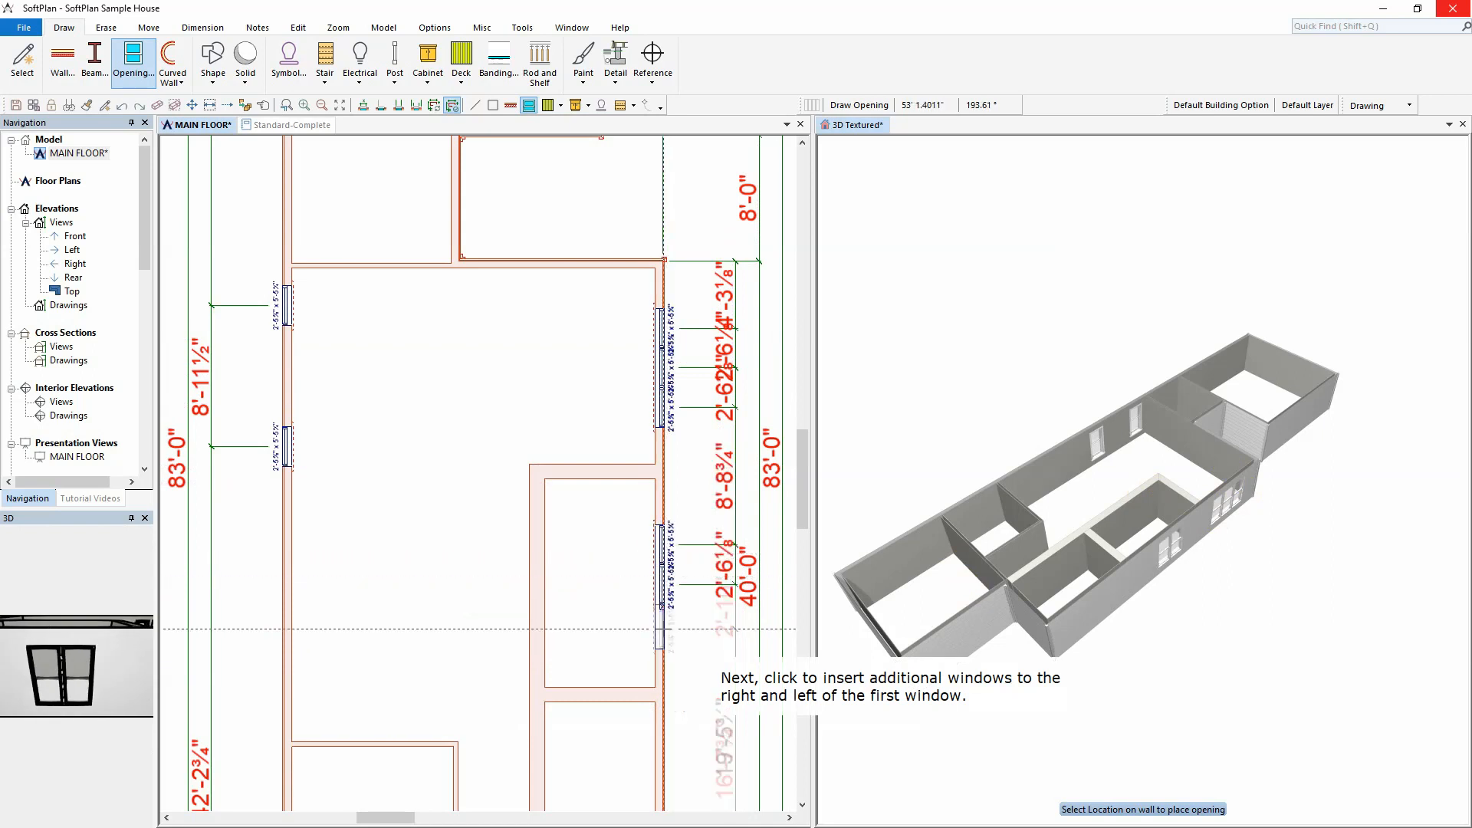
pyautogui.click(664, 622)
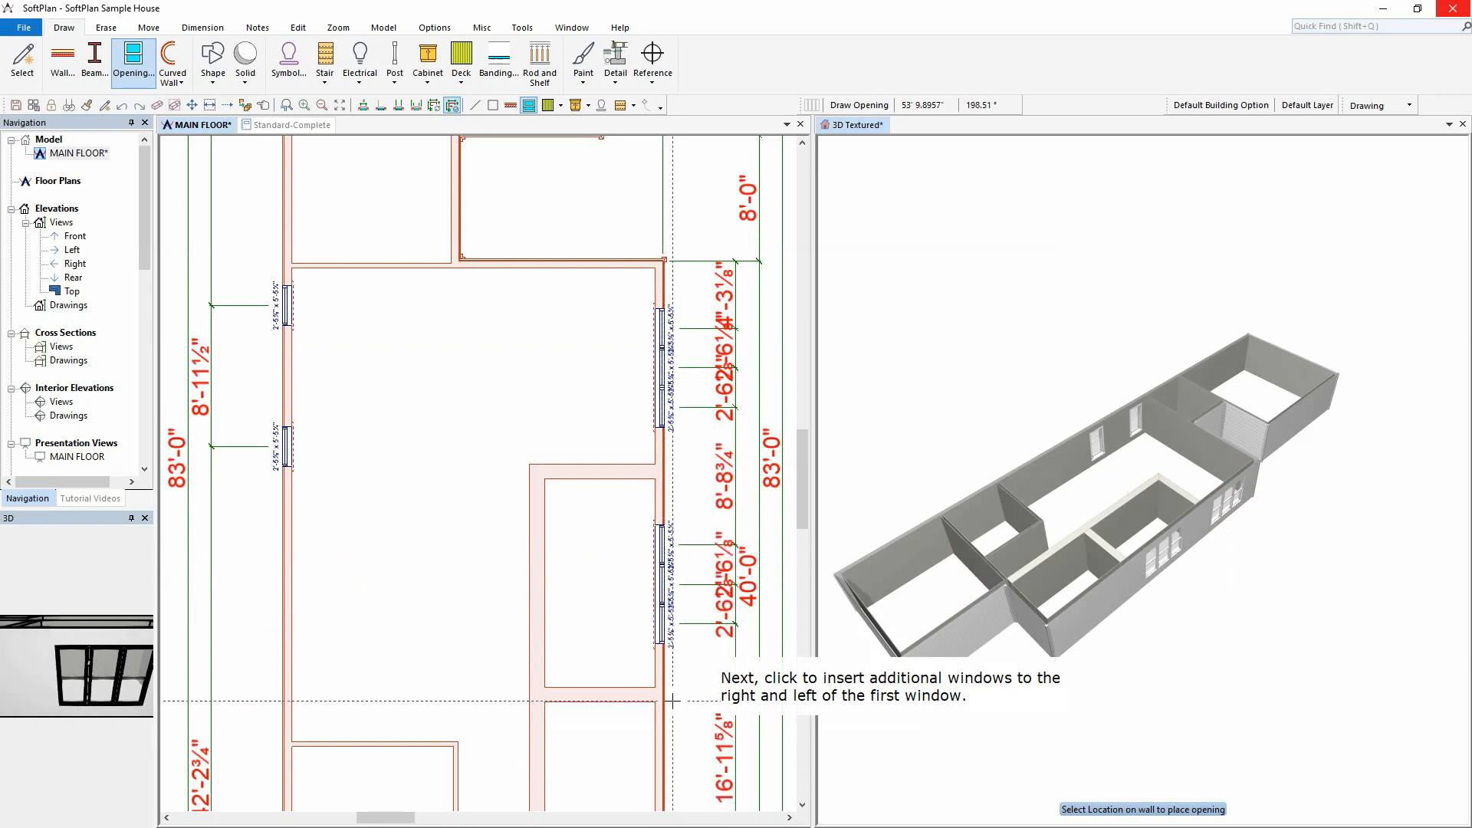
# Add a single 2452 window in the 40'-0" wall's last room and an adjoining pair on the recessed 14'-0" wall
pyautogui.scroll(-3, 690, 421)
pyautogui.click(674, 470)
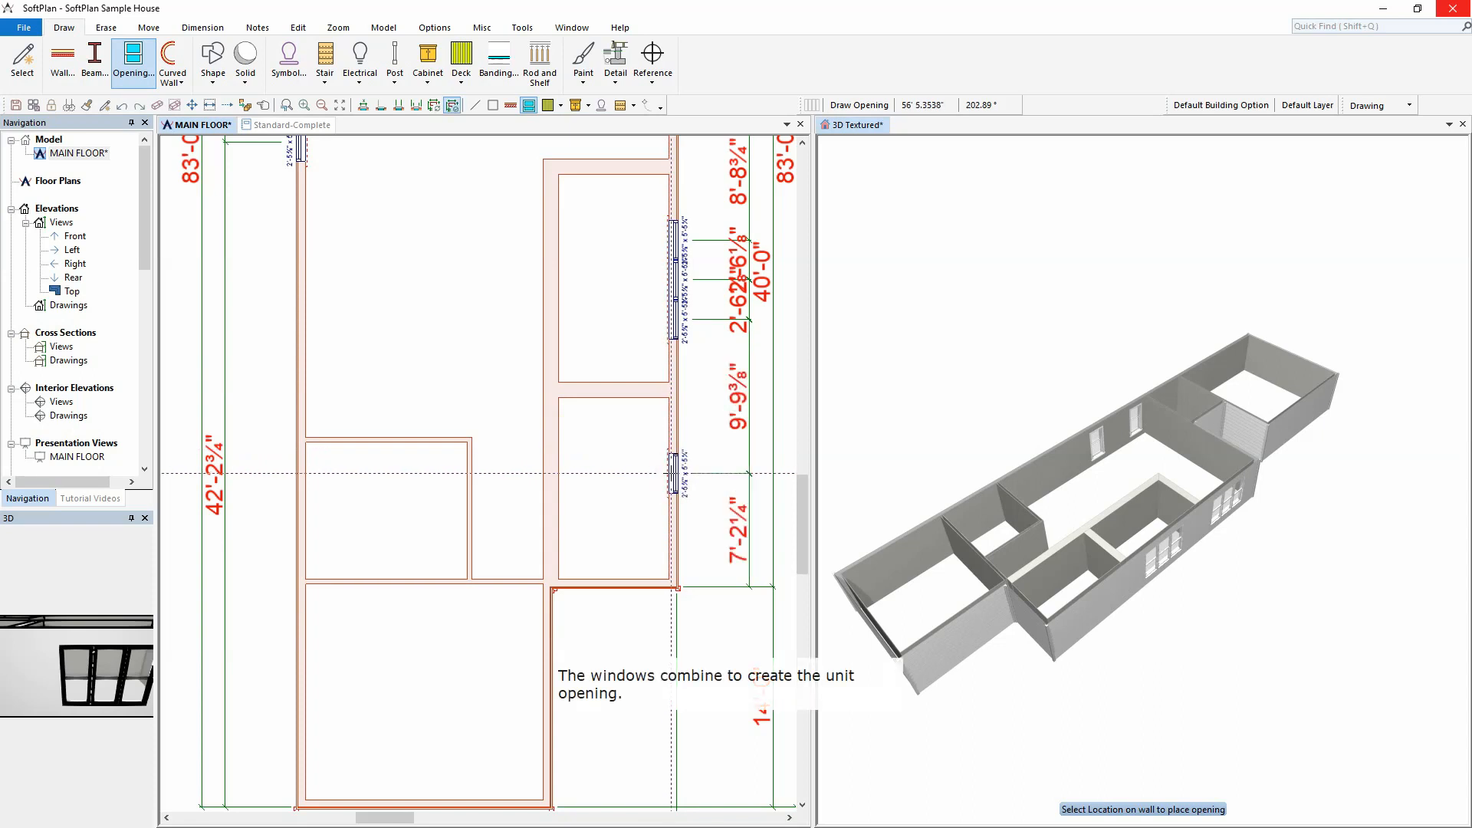
pyautogui.scroll(2, 558, 687)
pyautogui.moveTo(562, 647); pyautogui.dragTo(666, 410, button='middle')
pyautogui.click(637, 420)
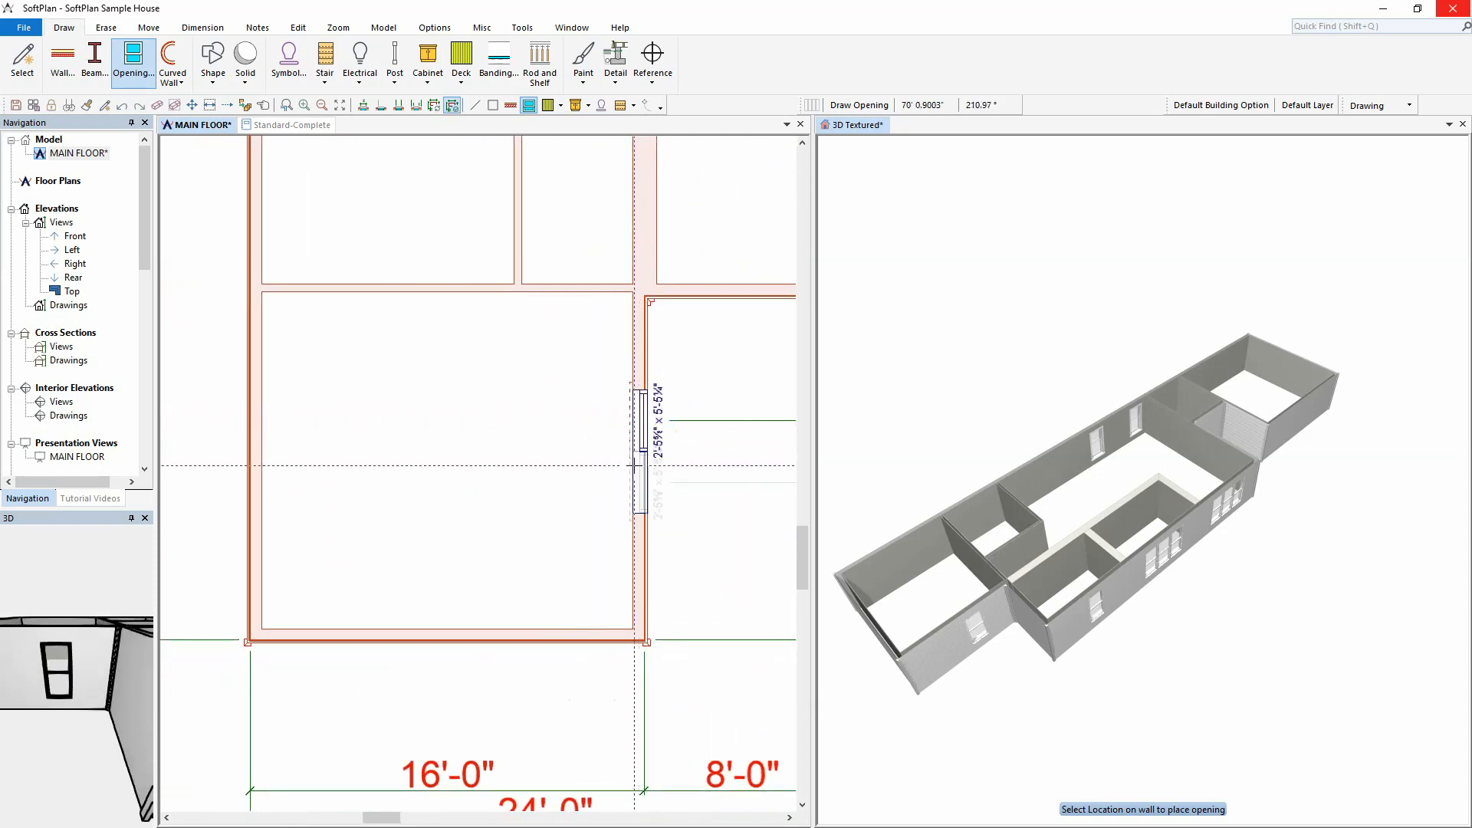
pyautogui.click(637, 464)
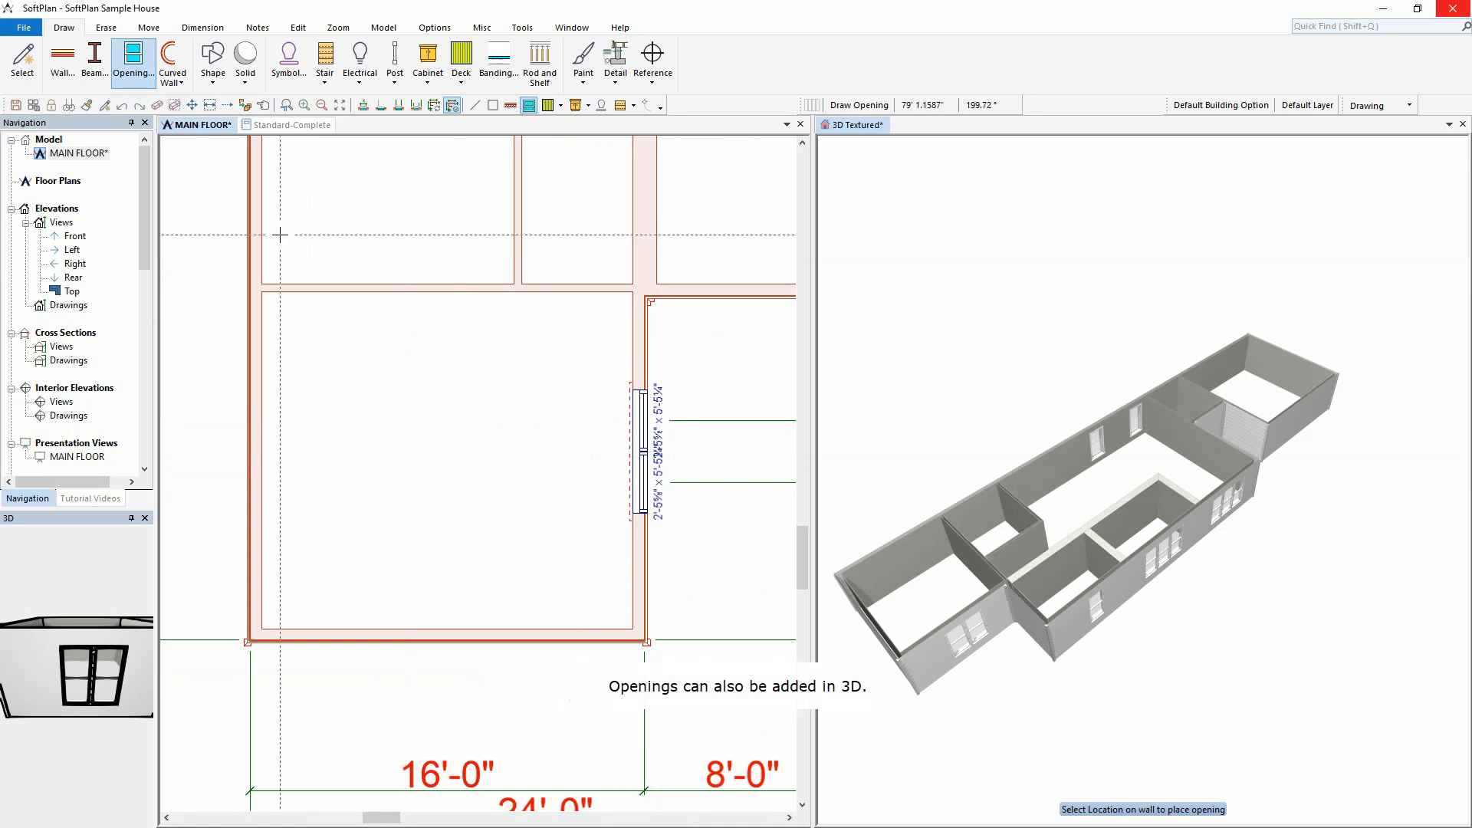
# Place two adjoining pairs of Andersen 2052 double hung windows on the 16'-0" end wall
pyautogui.click(133, 61)
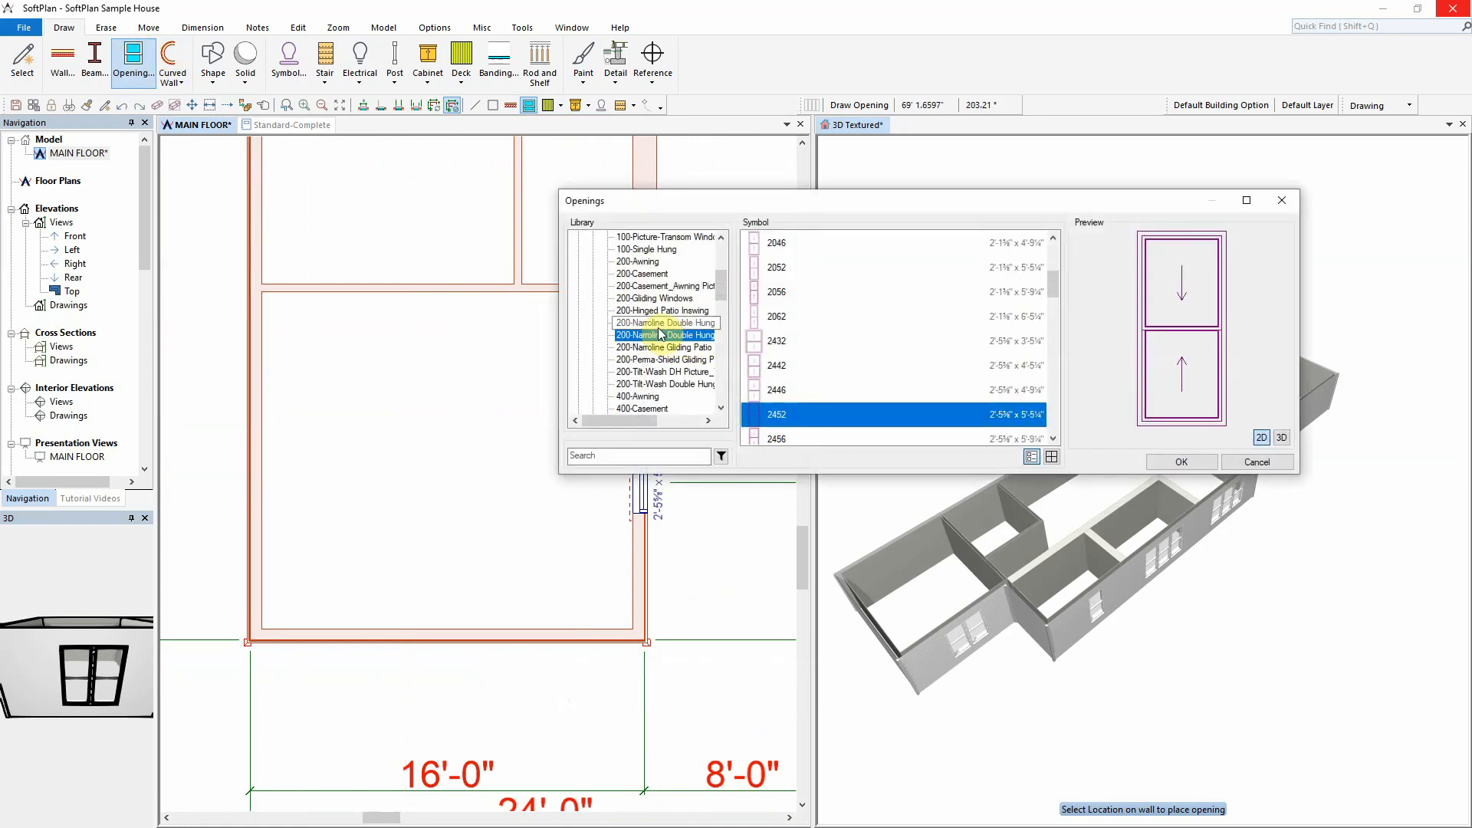
pyautogui.click(784, 270)
pyautogui.click(350, 635)
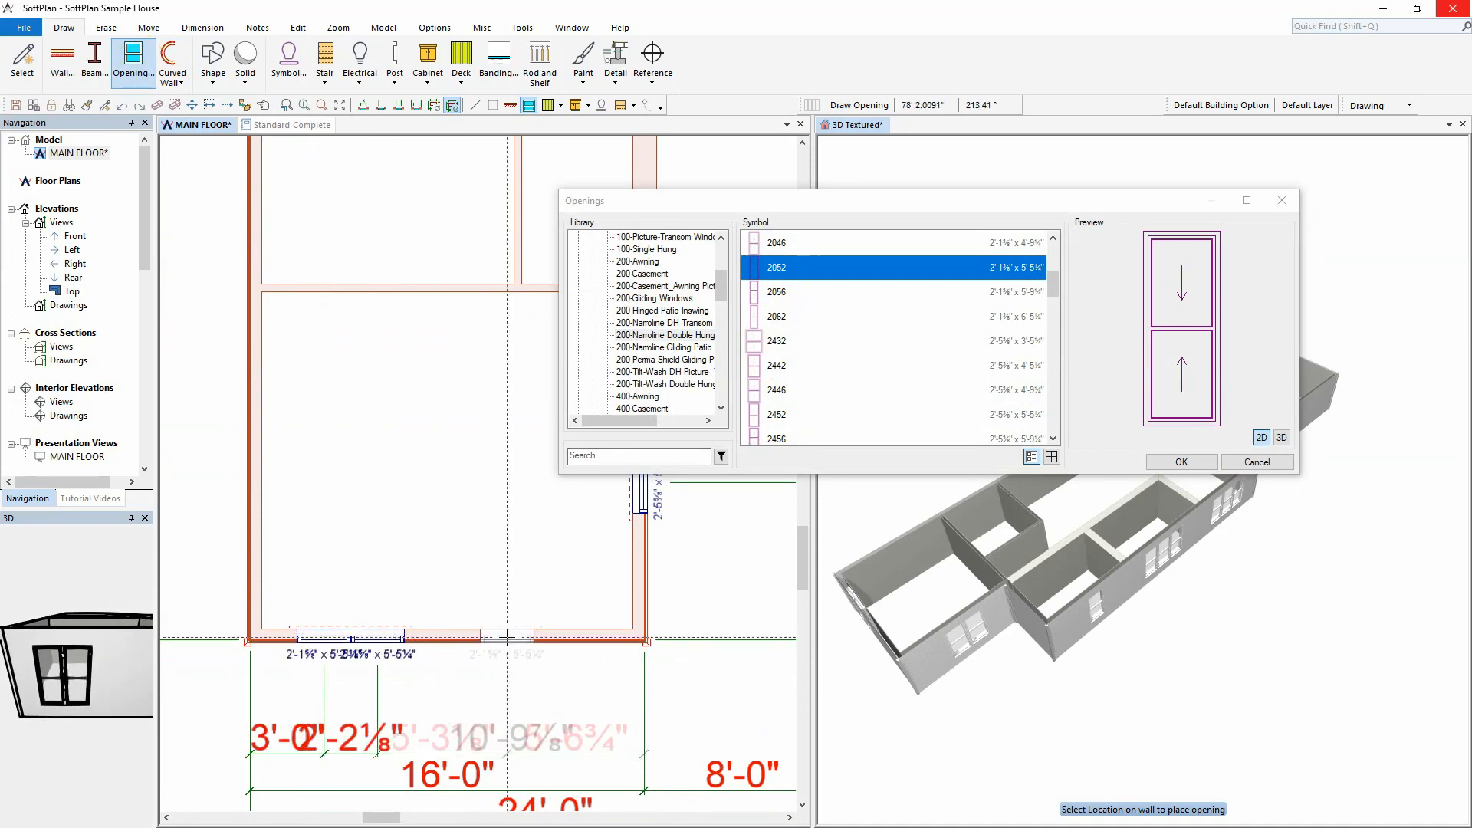
pyautogui.click(522, 636)
pyautogui.click(576, 637)
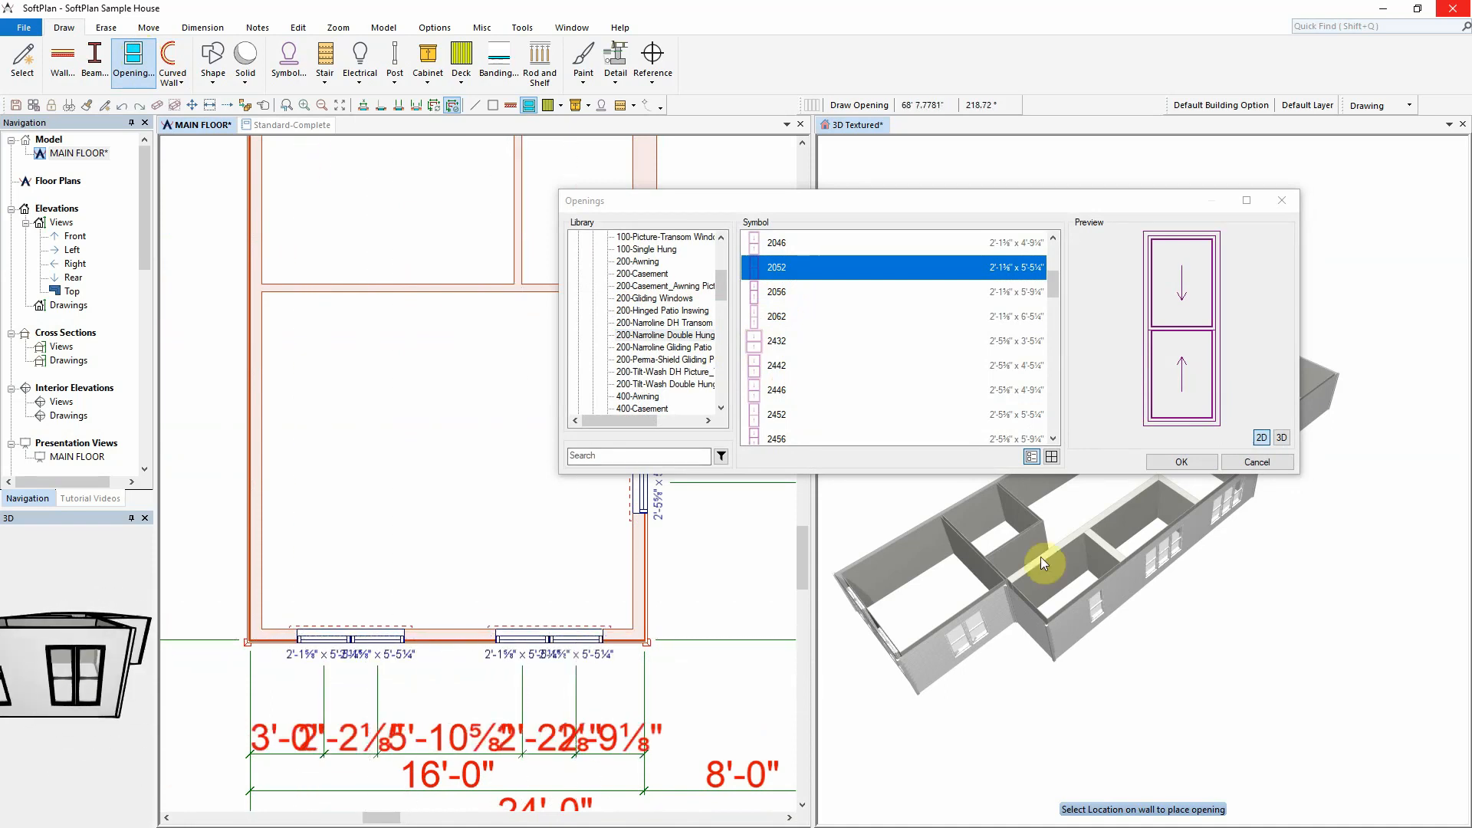
pyautogui.click(1180, 461)
# In the 3D model, place three spaced 2052 windows along the outside of the far end room's front wall
pyautogui.click(854, 125)
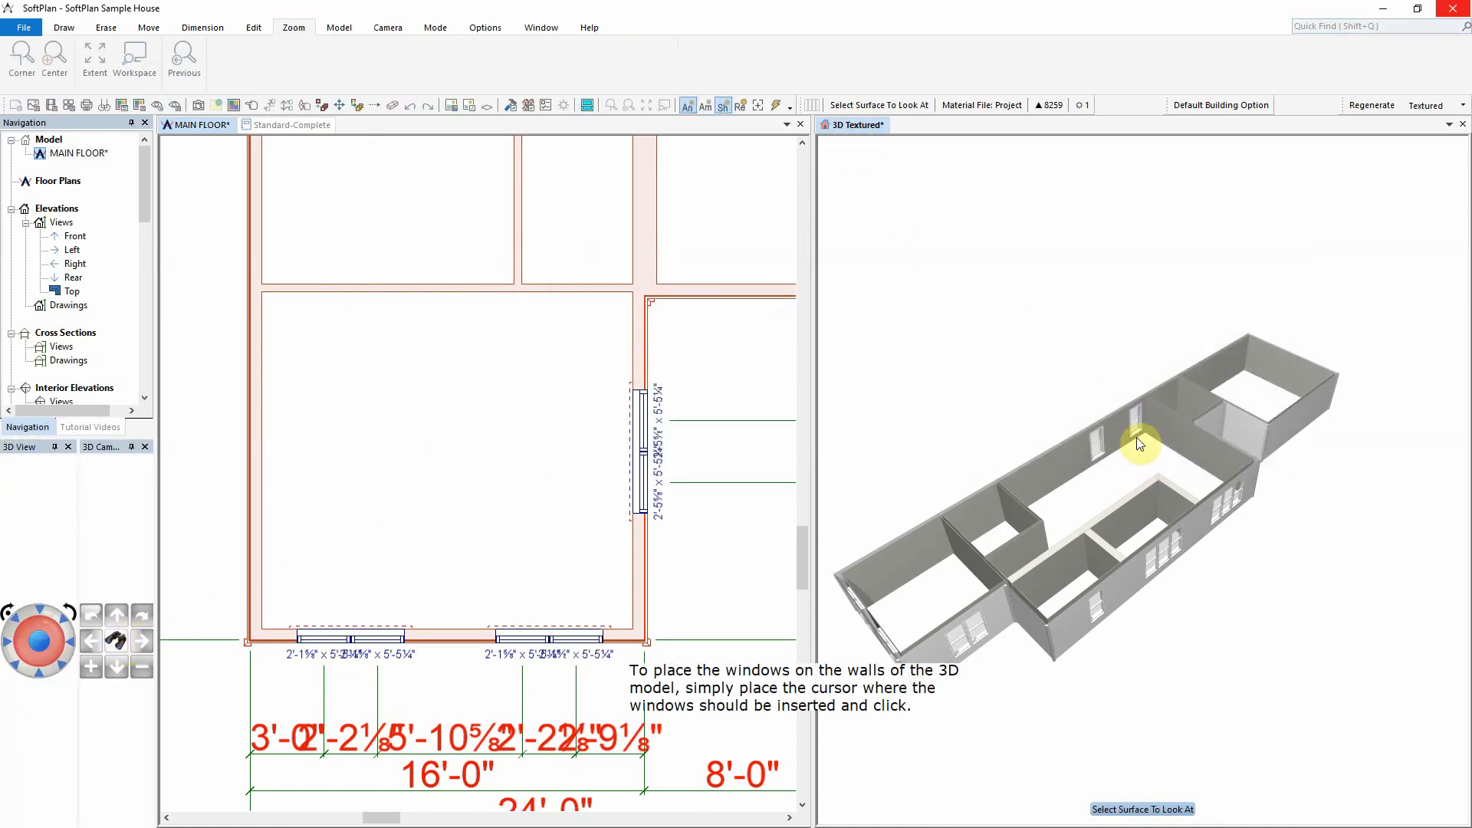
pyautogui.click(1272, 432)
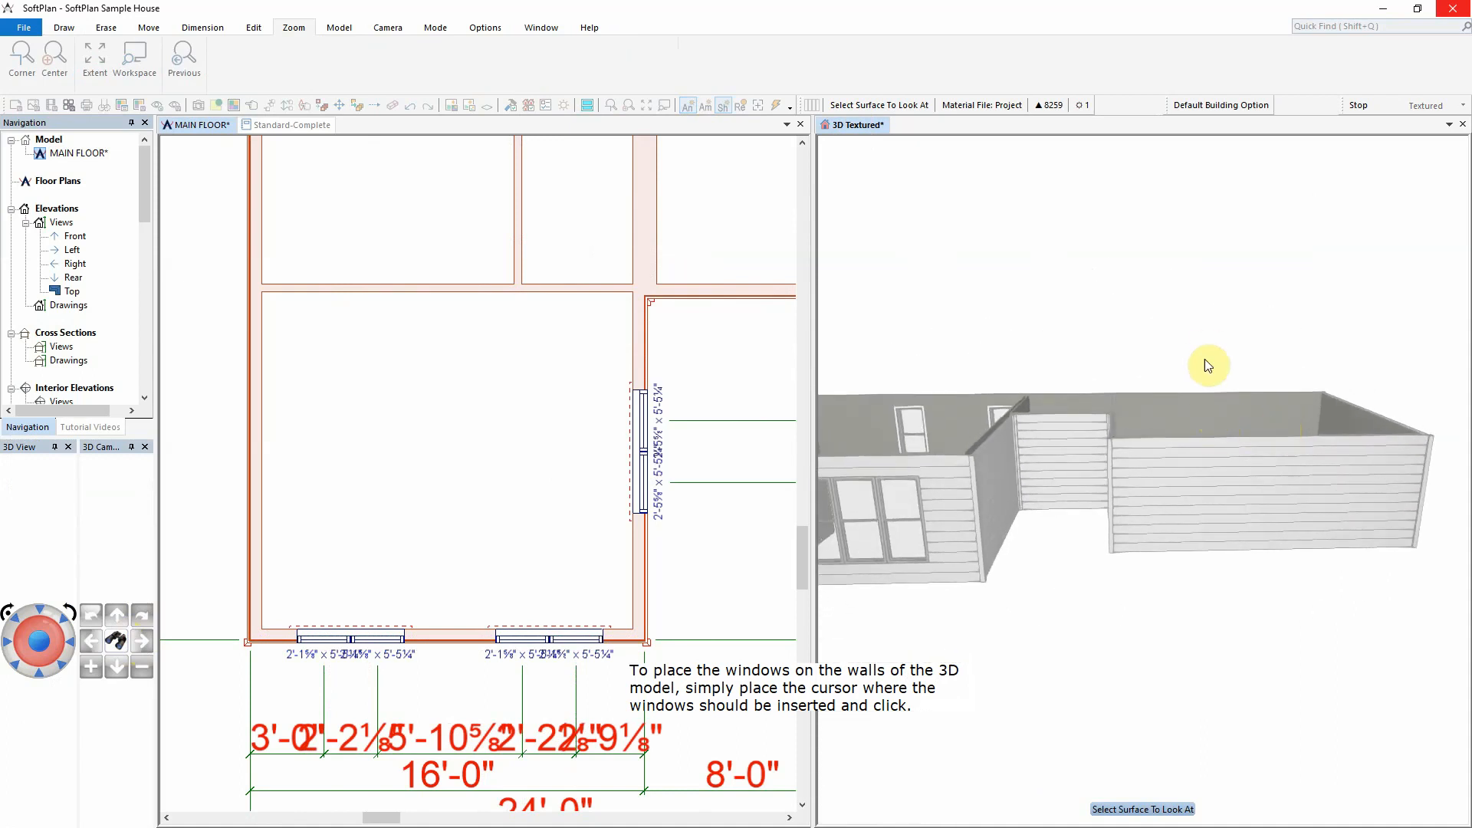
pyautogui.click(65, 31)
pyautogui.click(134, 57)
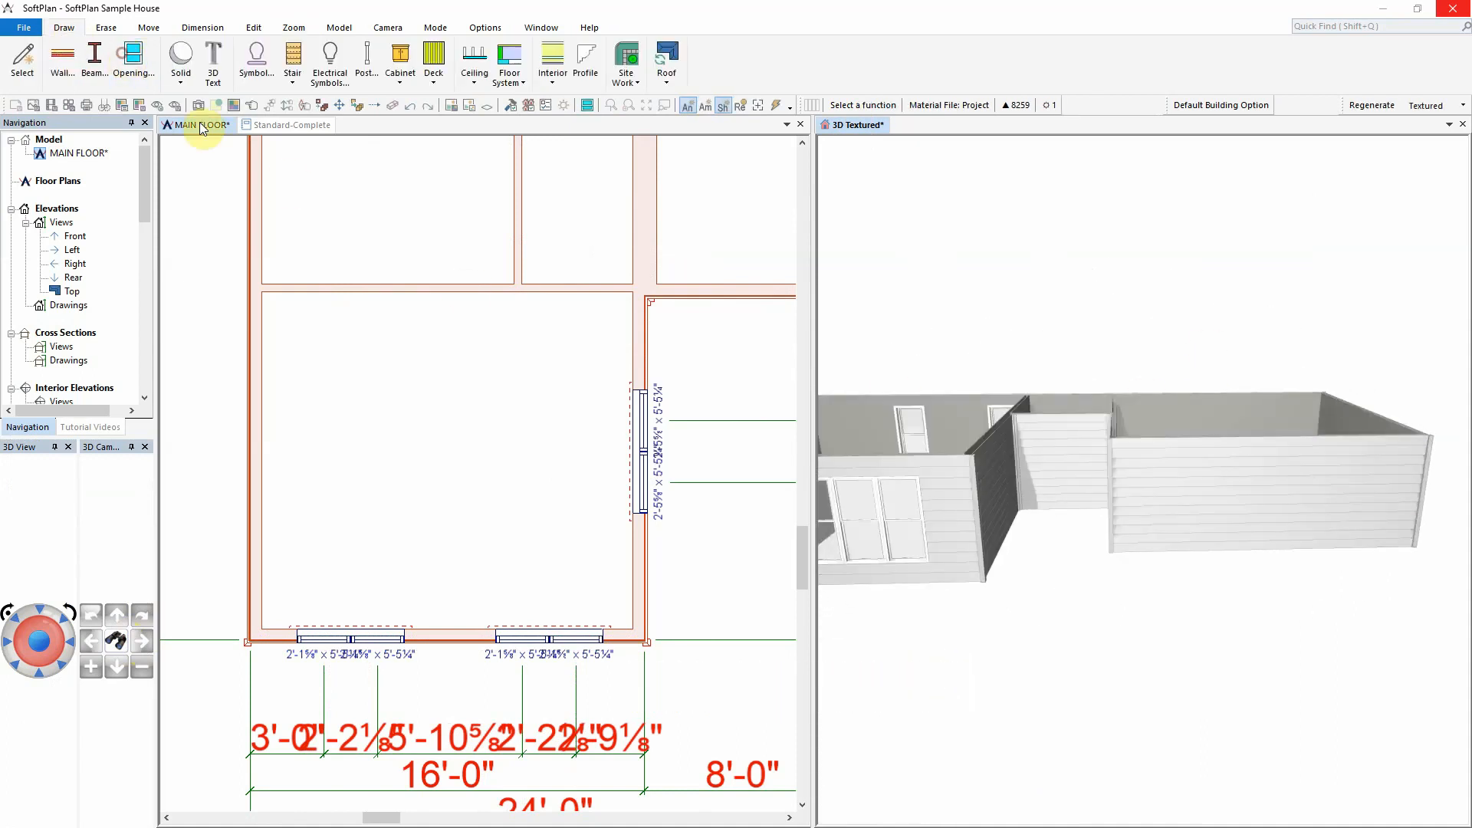
pyautogui.scroll(-1, 783, 378)
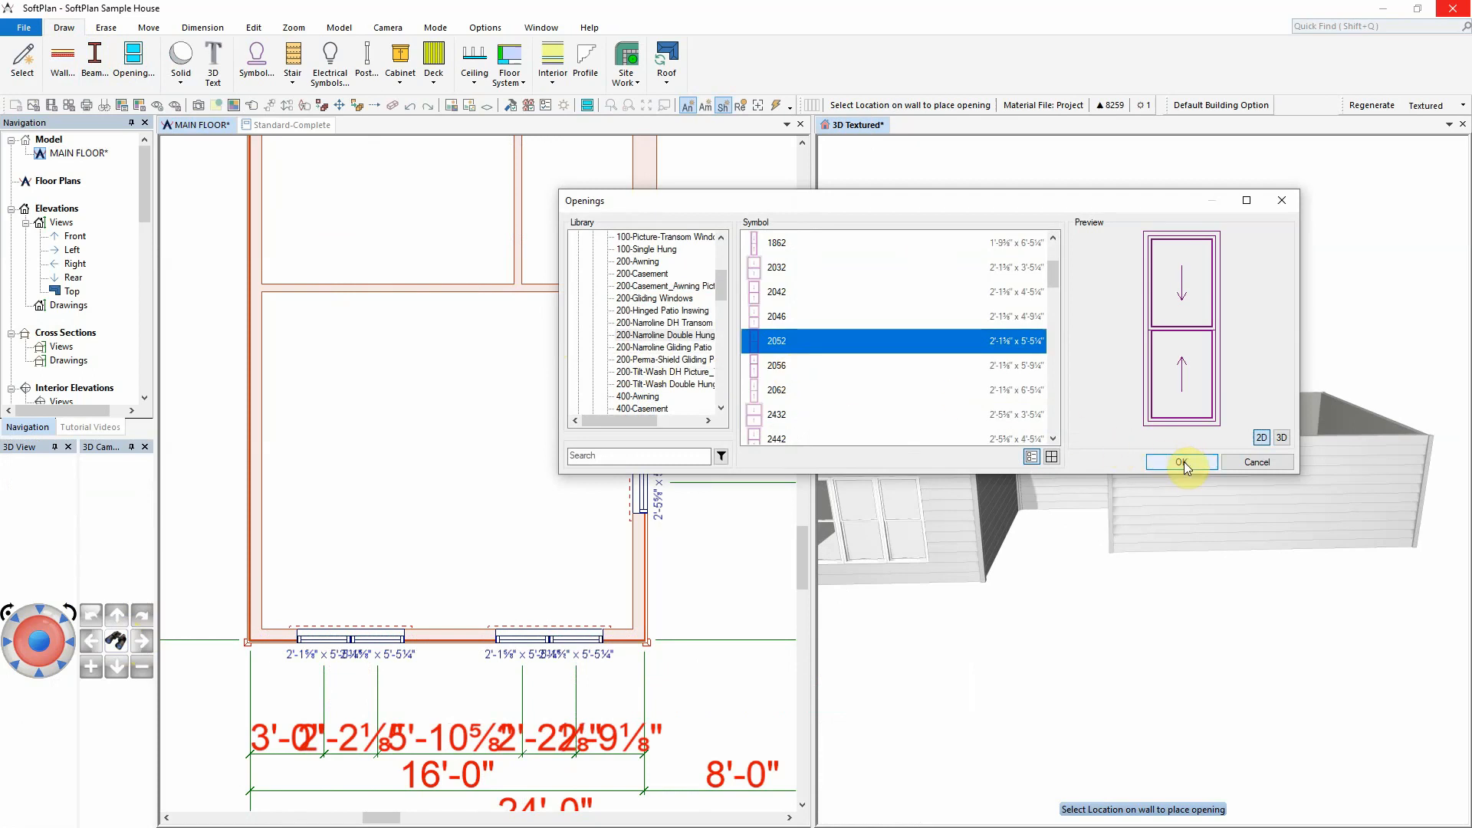
pyautogui.moveTo(1107, 207); pyautogui.dragTo(688, 66)
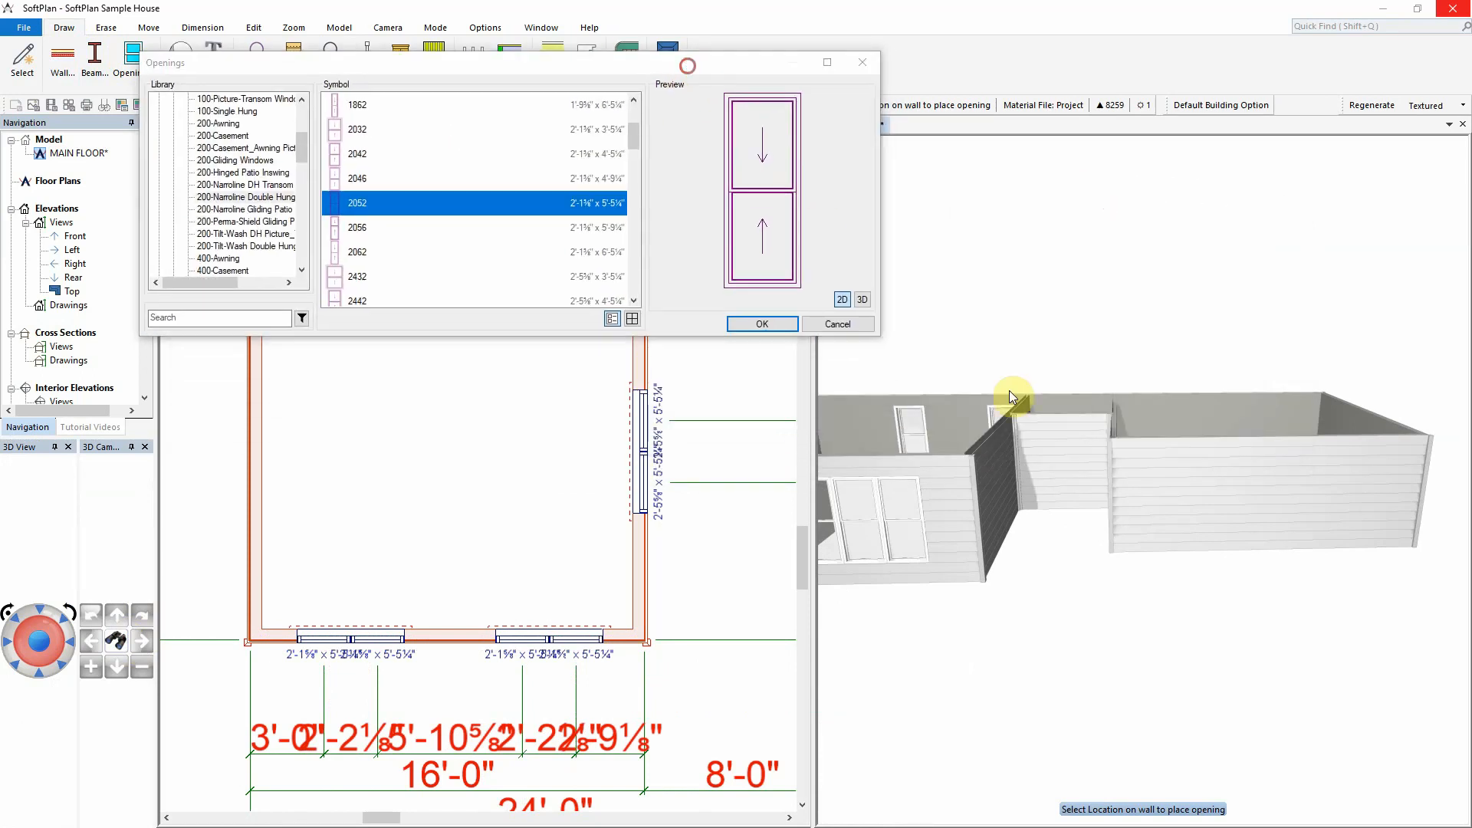
pyautogui.click(1268, 491)
pyautogui.click(1181, 496)
pyautogui.click(1348, 503)
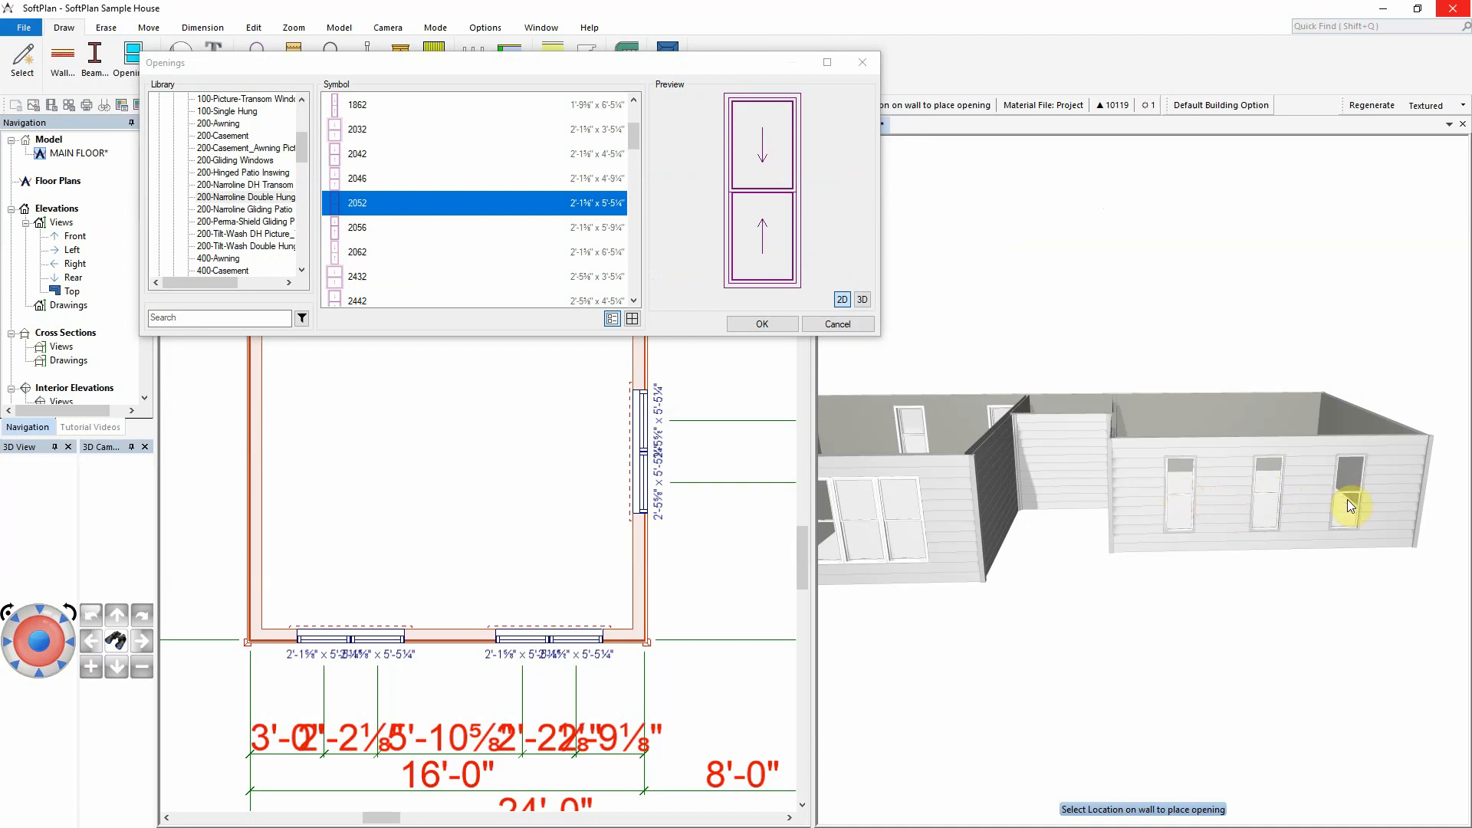
# Place three more 2052 windows in 3D on the inner face of the end room's opposite long wall
pyautogui.moveTo(1296, 483); pyautogui.dragTo(1281, 499, button='middle')
pyautogui.click(1116, 365)
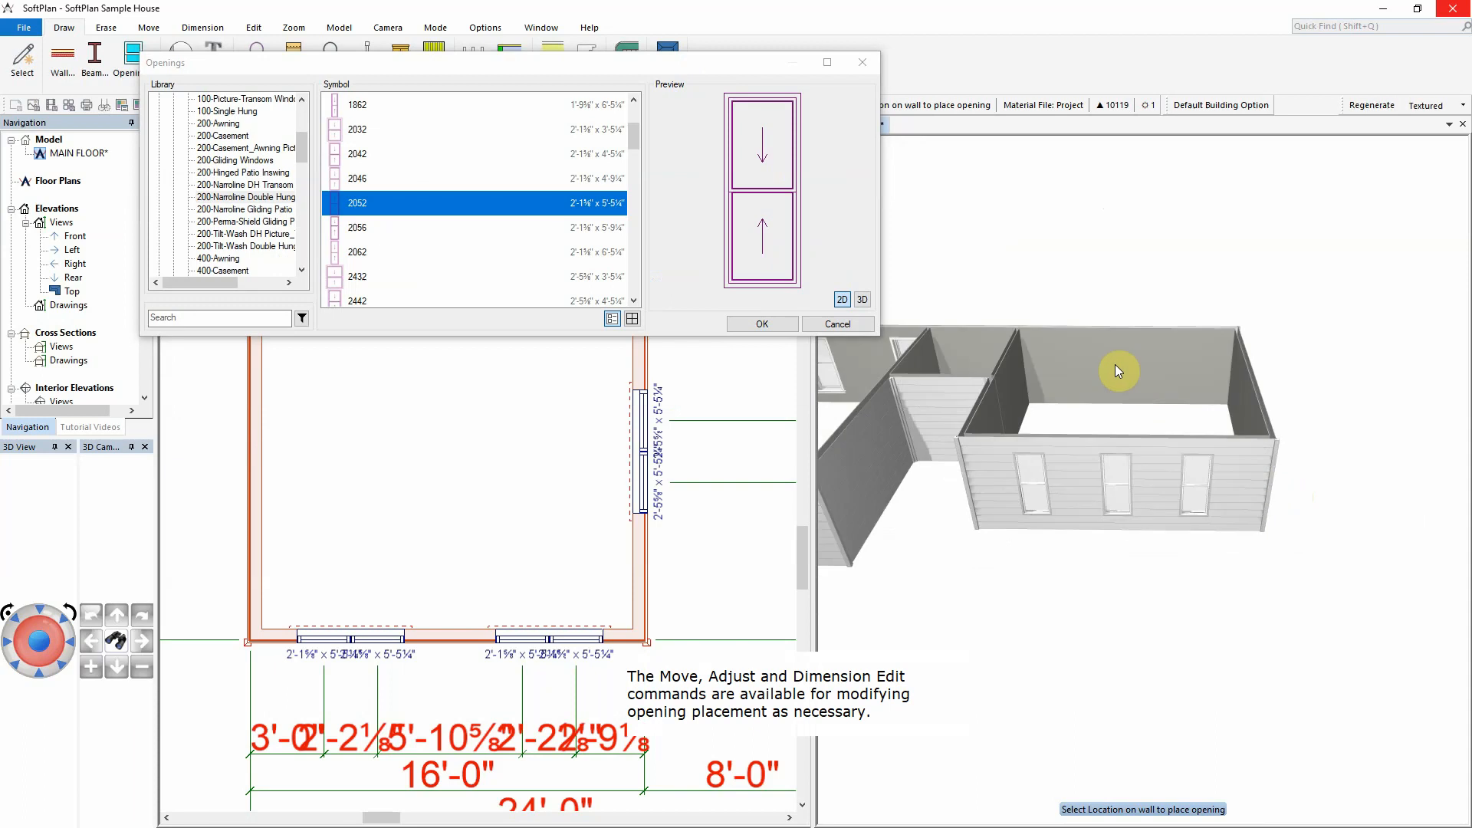
pyautogui.click(1187, 371)
pyautogui.click(1059, 365)
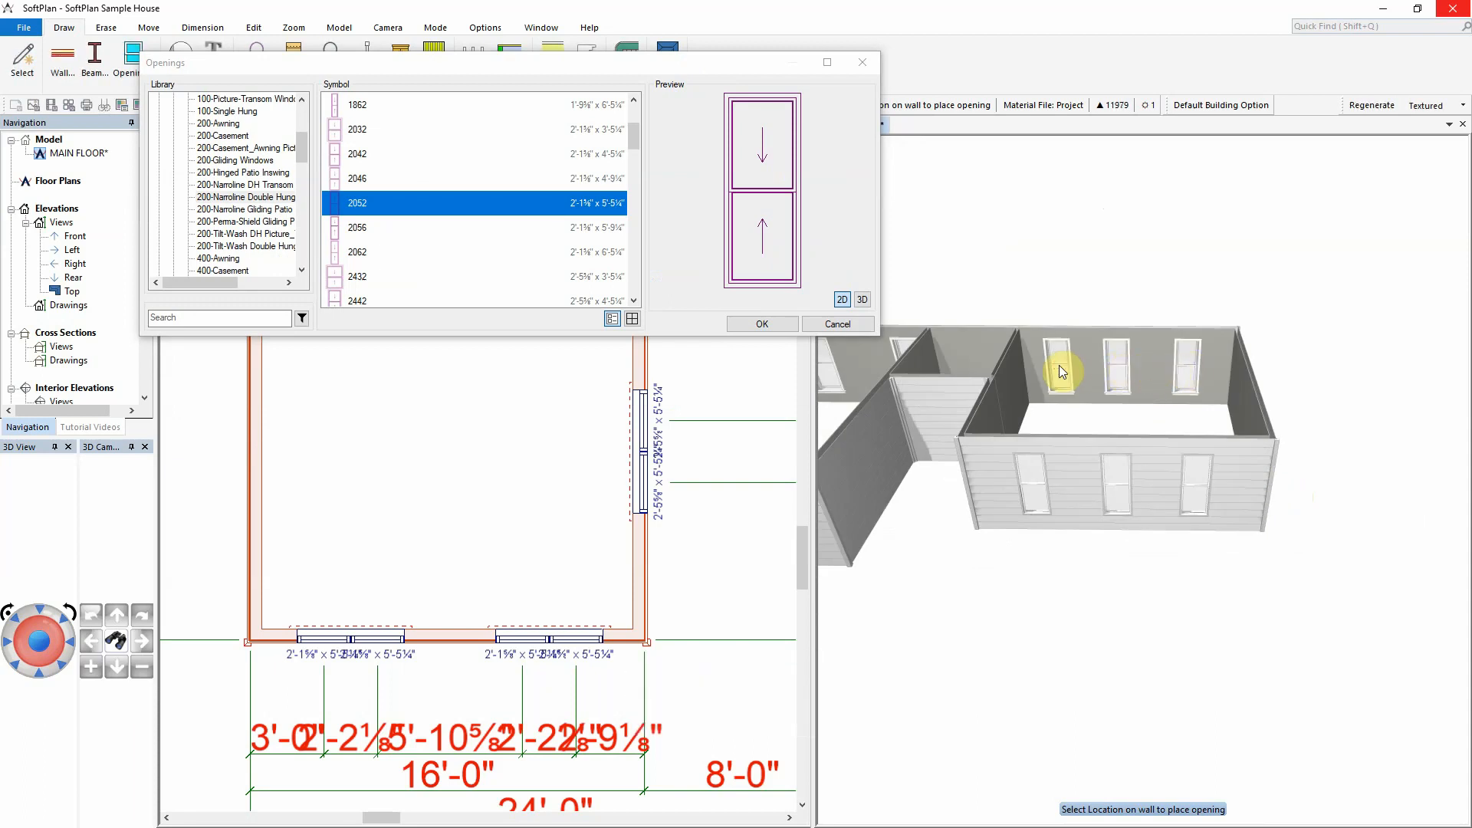
# Choose the 2432 window and place it in 3D on the short recessed wall beside the end room
pyautogui.click(351, 136)
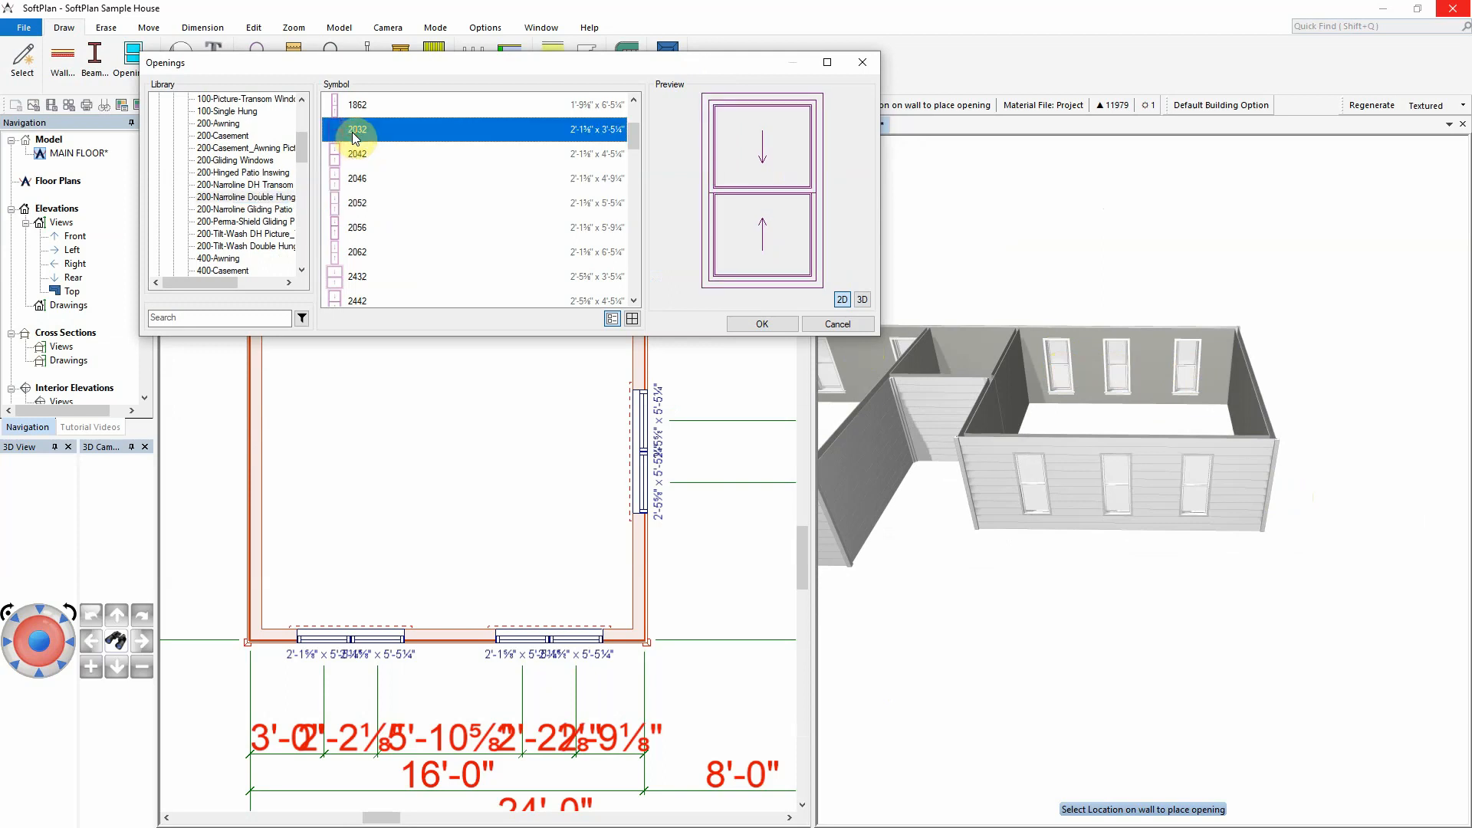
pyautogui.scroll(-1, 378, 261)
pyautogui.scroll(-1, 377, 260)
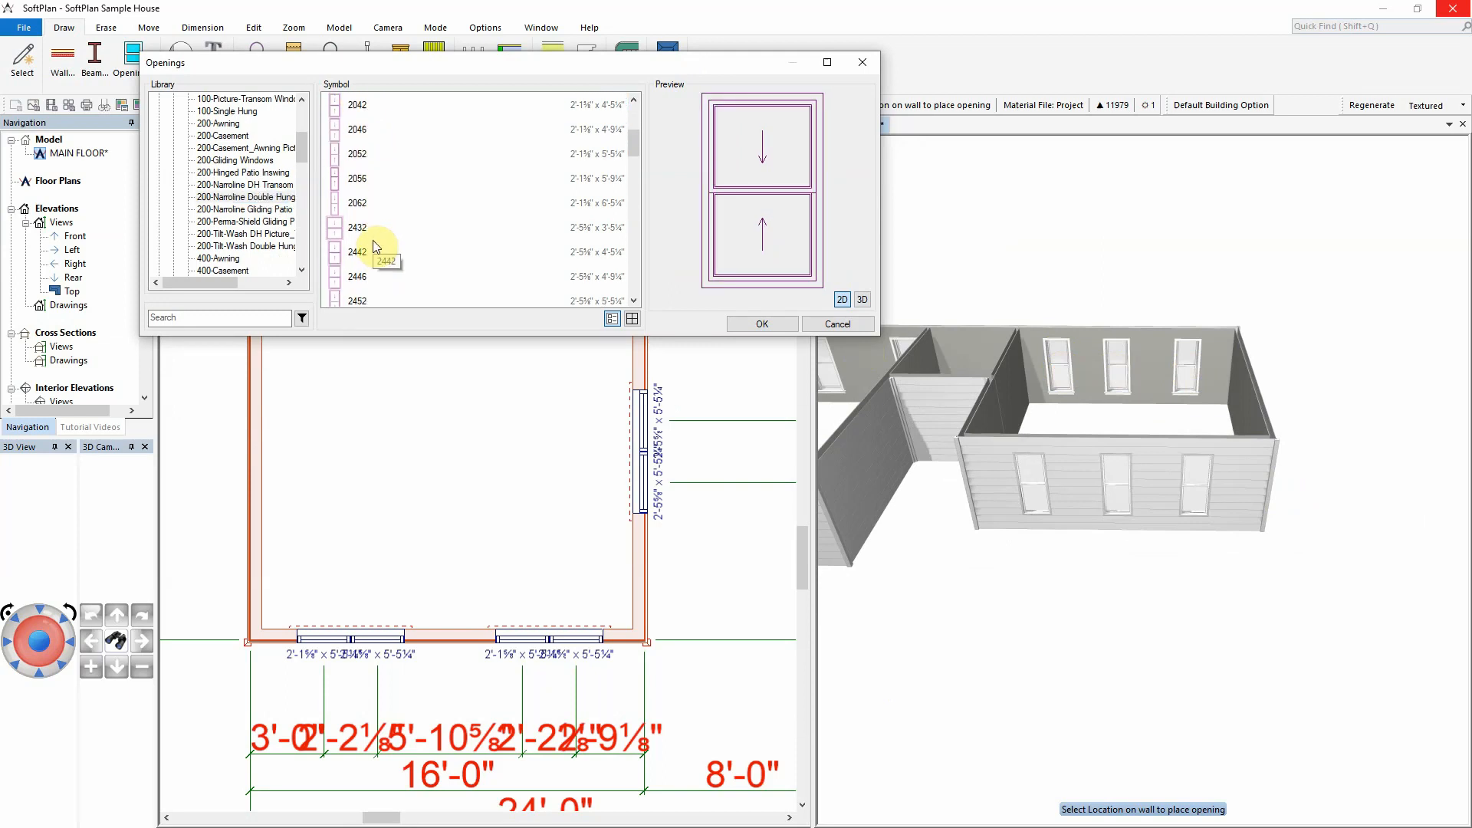
pyautogui.click(359, 228)
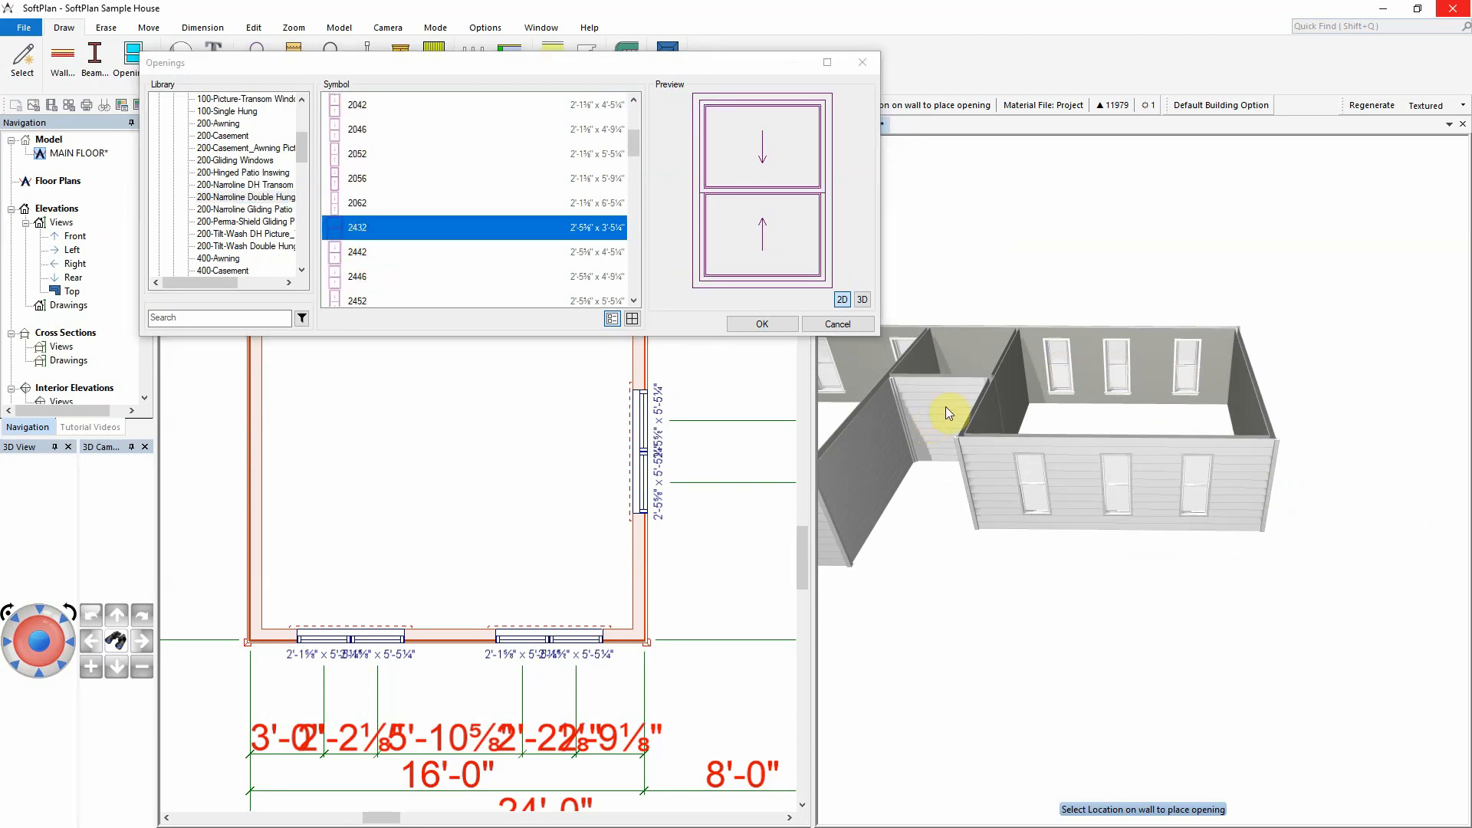
pyautogui.moveTo(1032, 420); pyautogui.dragTo(999, 420, button='middle')
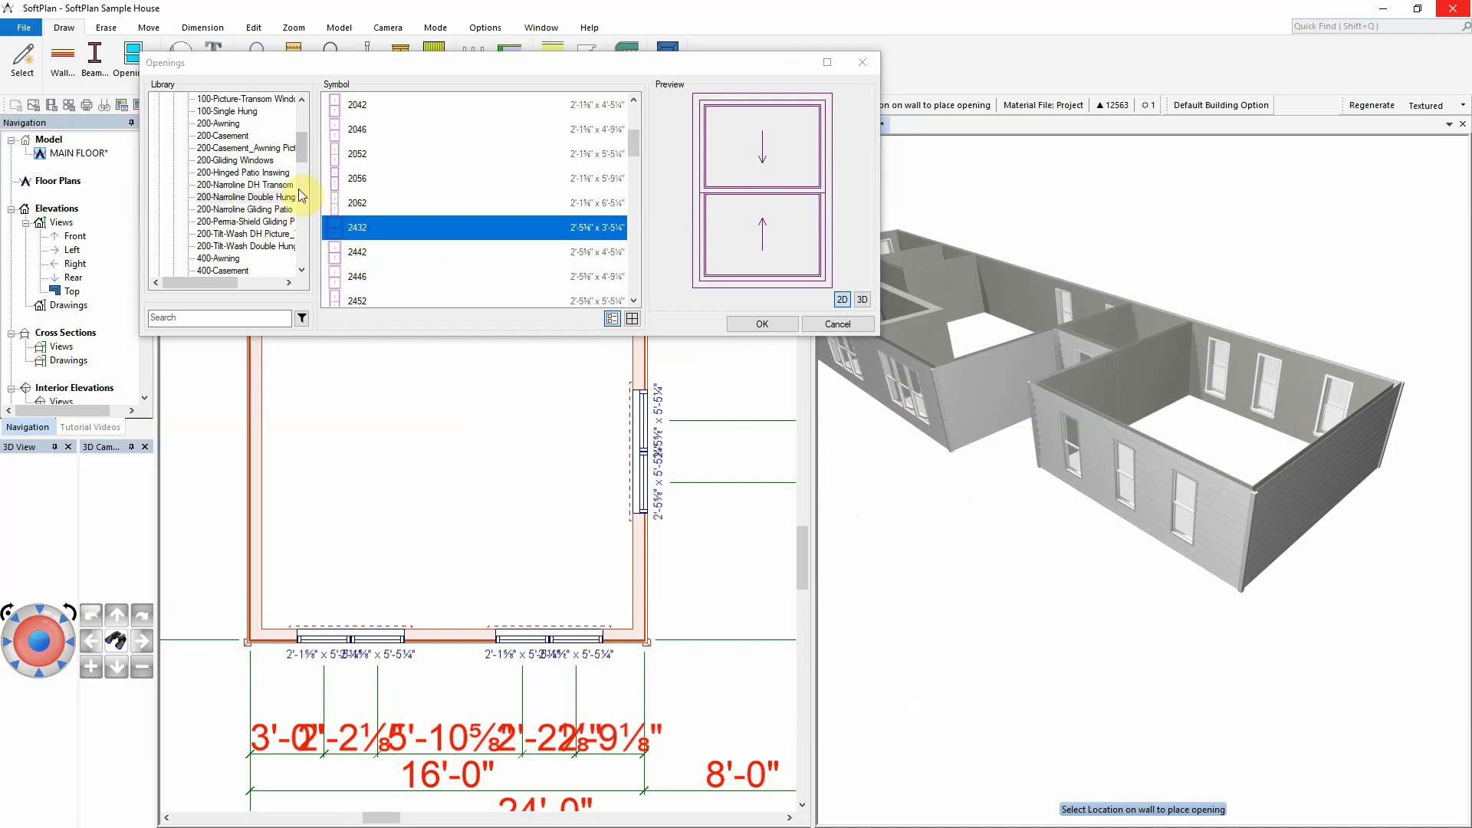
# Choose the 192X84 STABLE garage door from the Garage library and place it in 3D on the rear end wall
pyautogui.moveTo(302, 154); pyautogui.dragTo(303, 123)
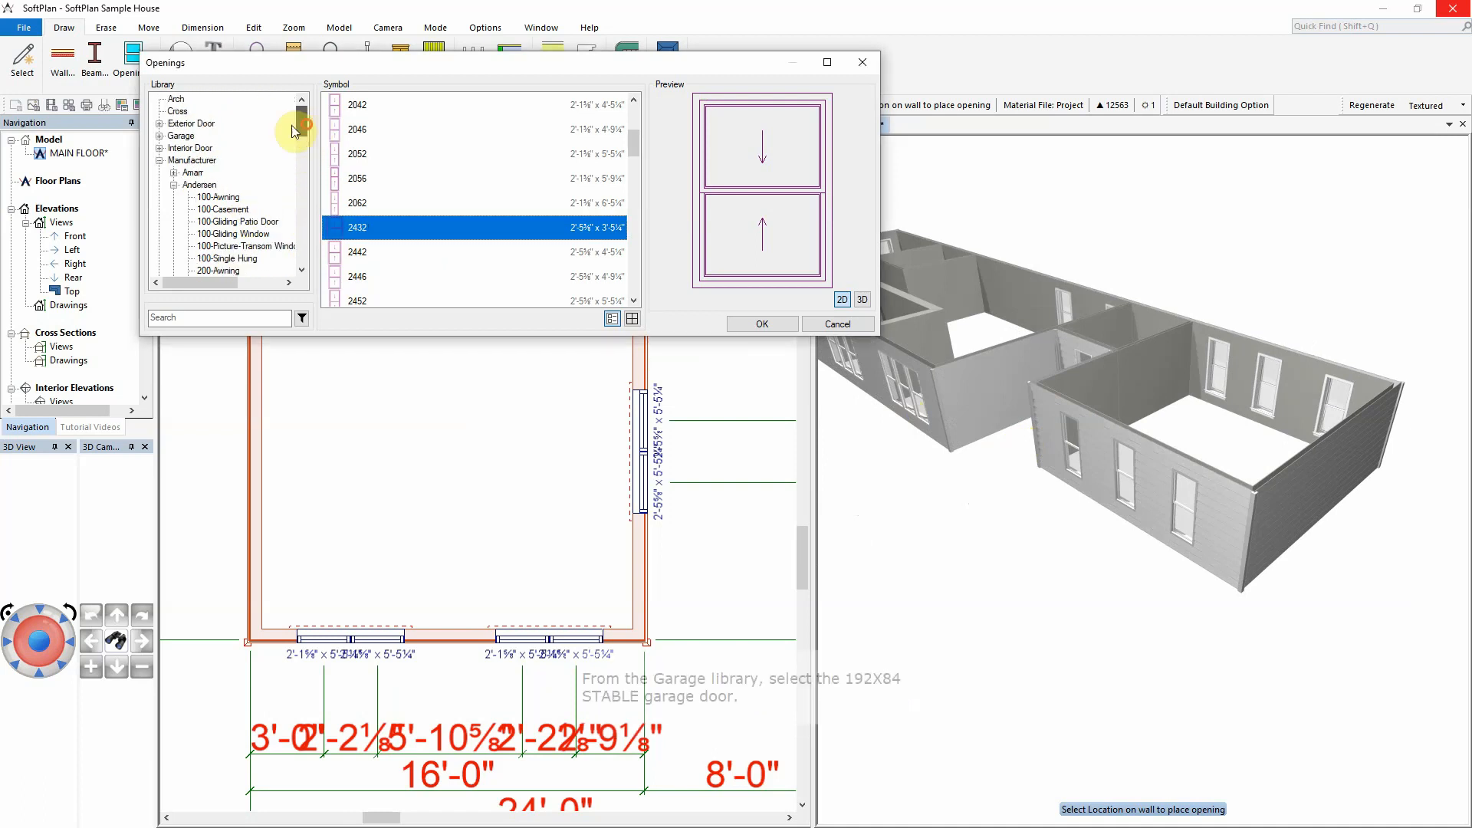
pyautogui.click(160, 136)
pyautogui.click(182, 136)
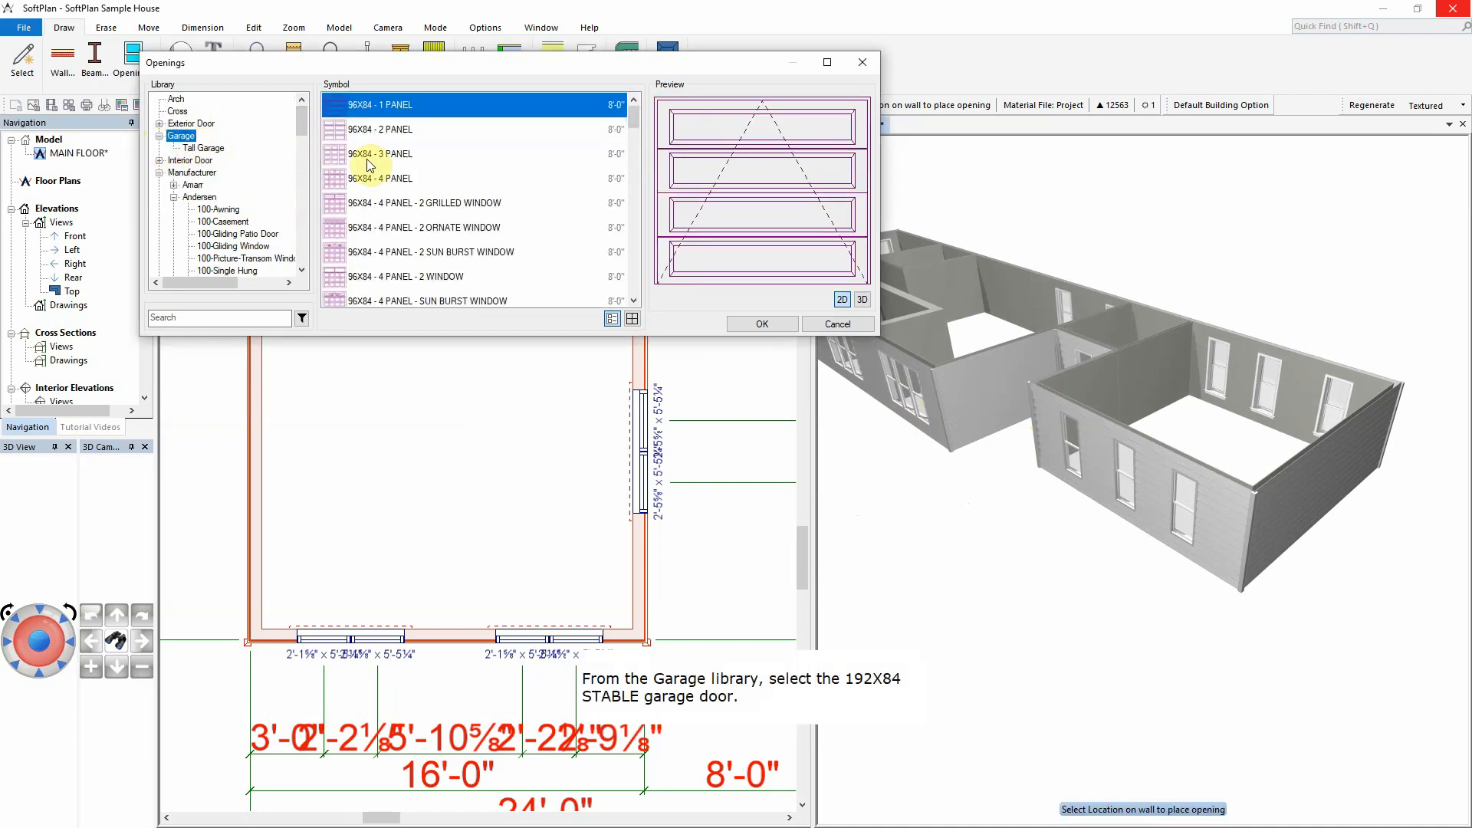
pyautogui.moveTo(635, 125); pyautogui.dragTo(640, 291)
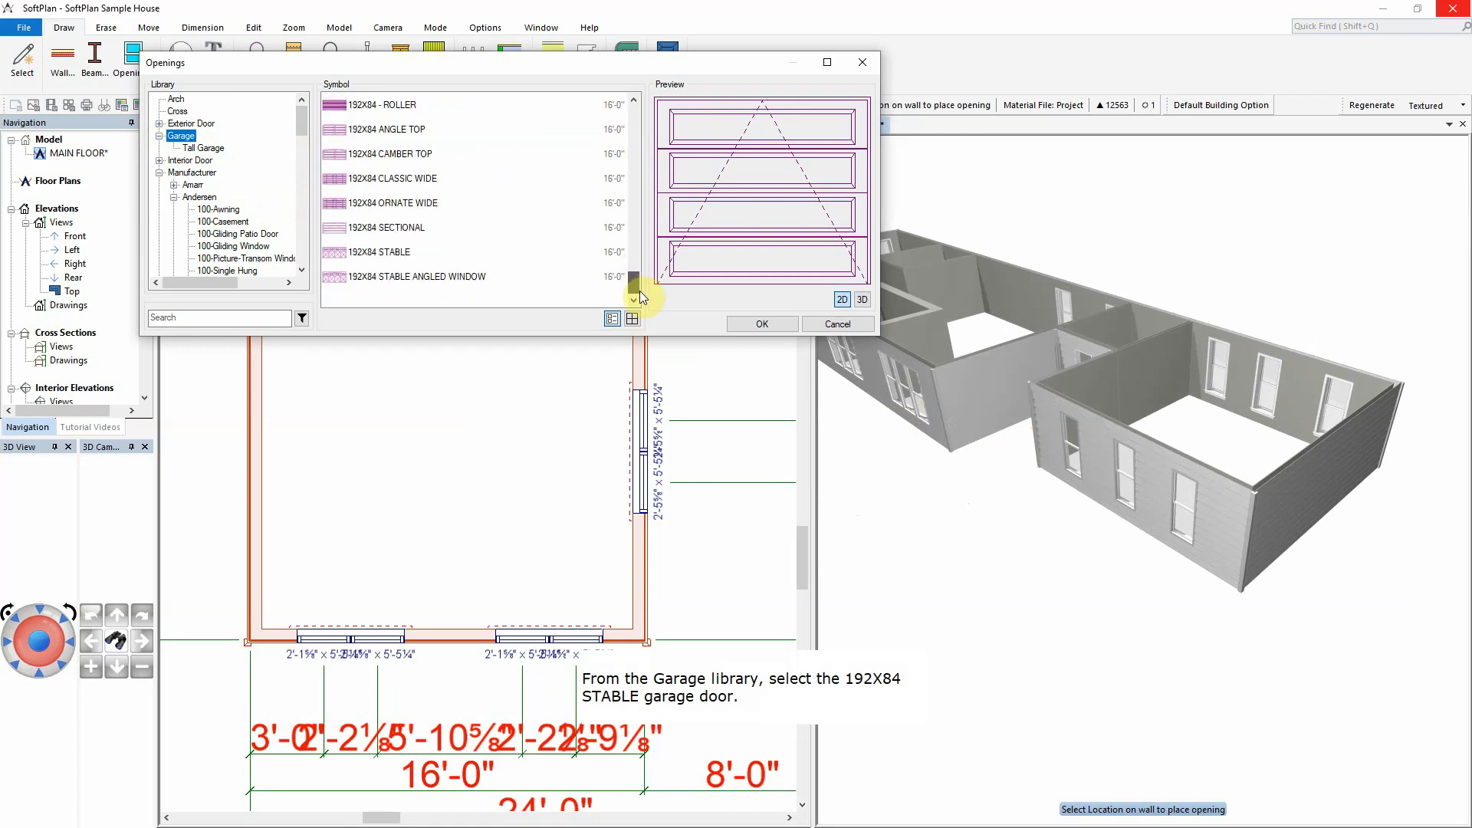
pyautogui.click(389, 253)
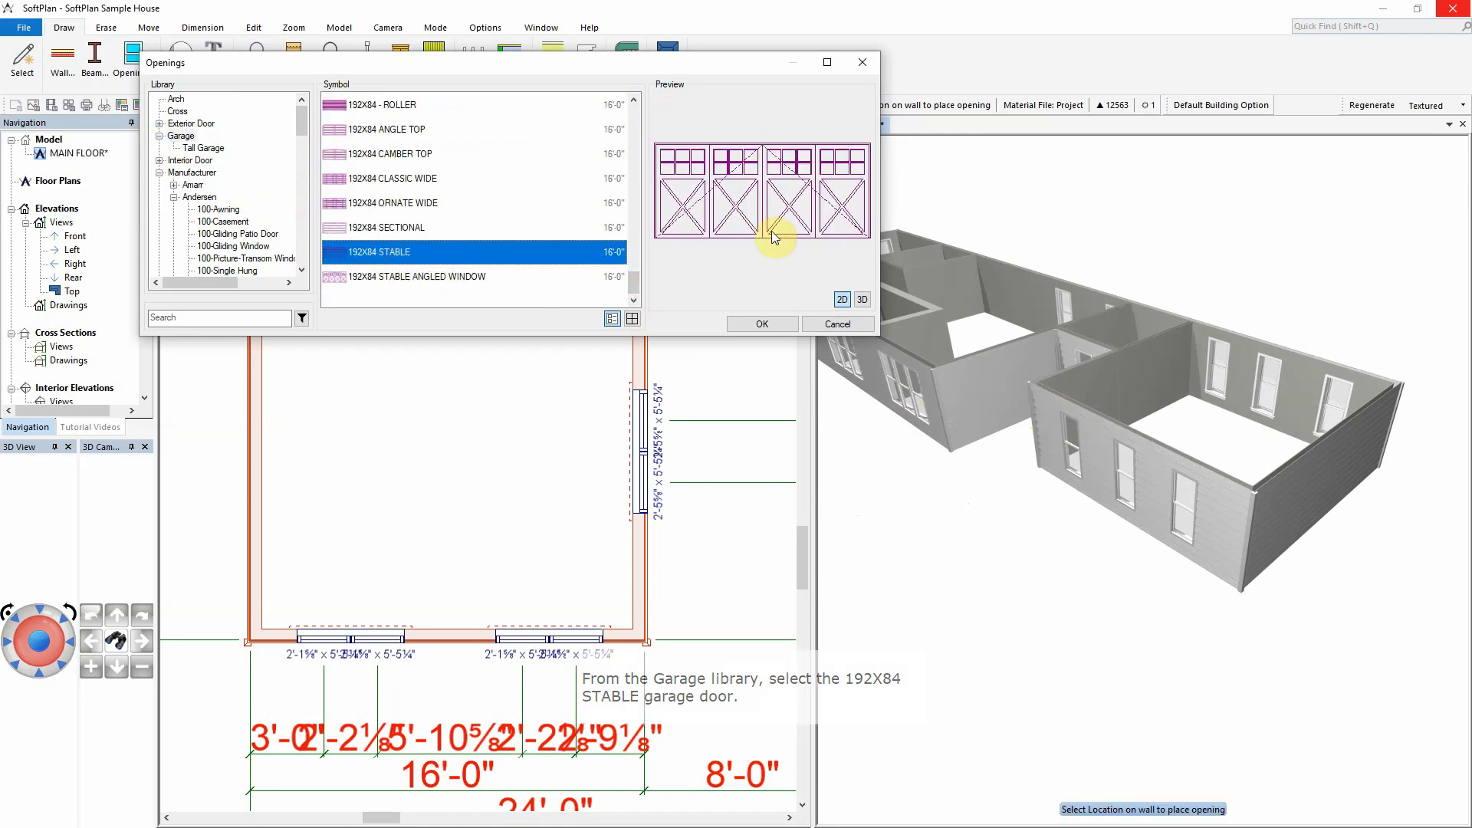
pyautogui.click(1331, 472)
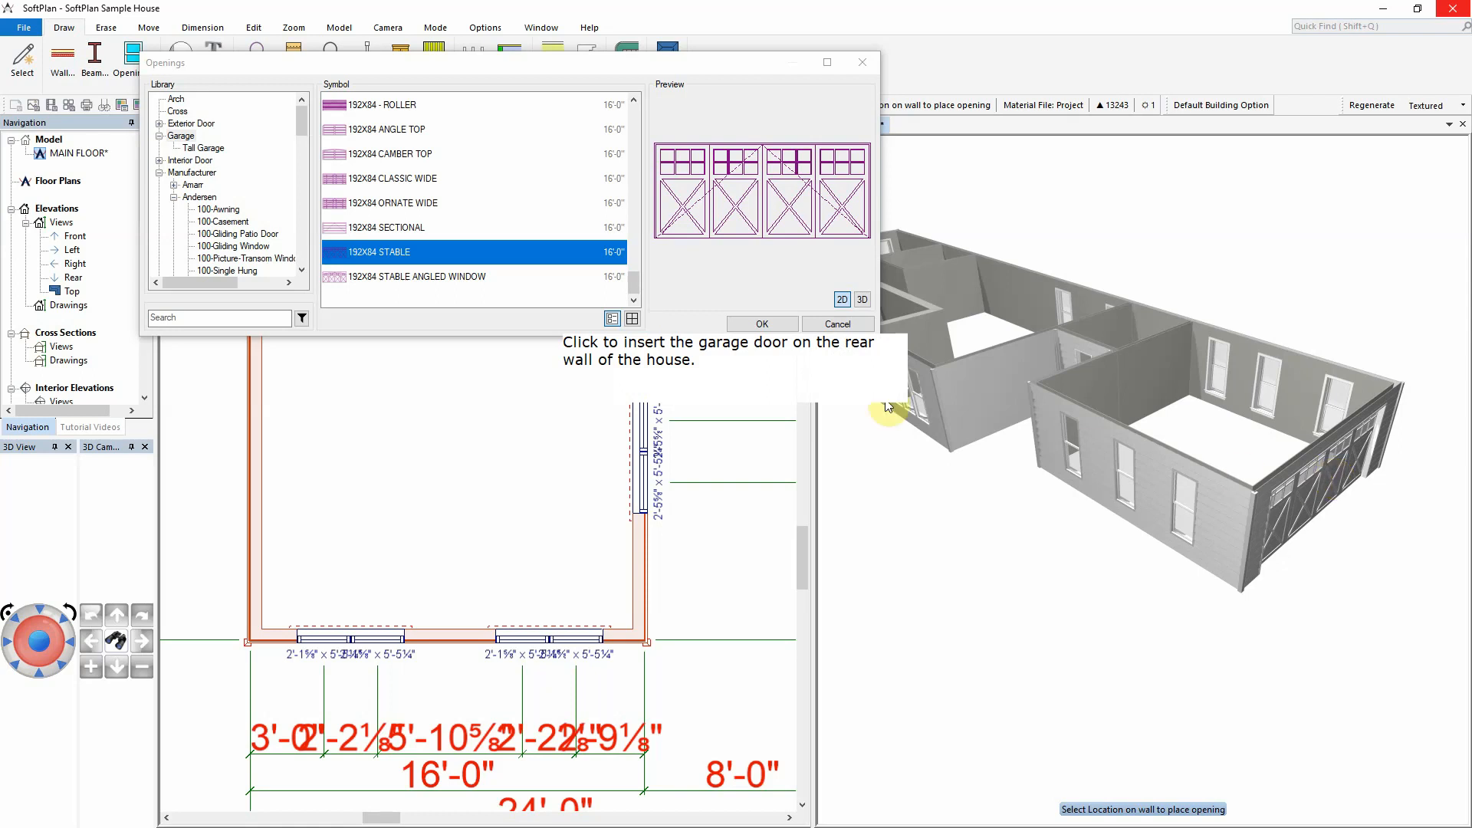
# Choose the 60X80 FRENCH A 2 exterior door and place it in 3D on the main block's rear-facing wall at the recess
pyautogui.click(159, 124)
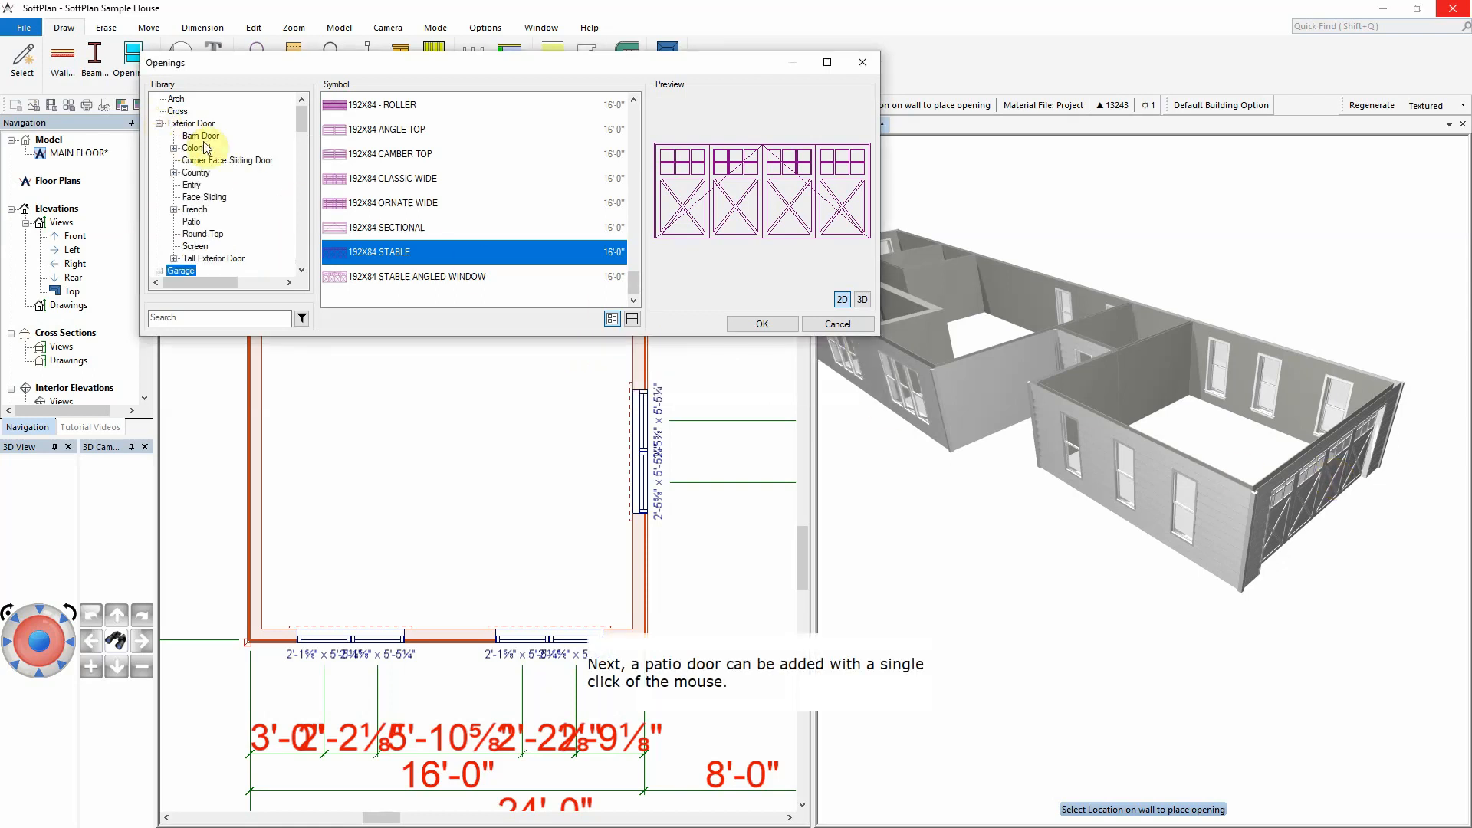
pyautogui.click(195, 211)
pyautogui.click(379, 207)
pyautogui.press('Down')
pyautogui.press('Down')
pyautogui.press('Down')
pyautogui.press('Down')
pyautogui.press('Down')
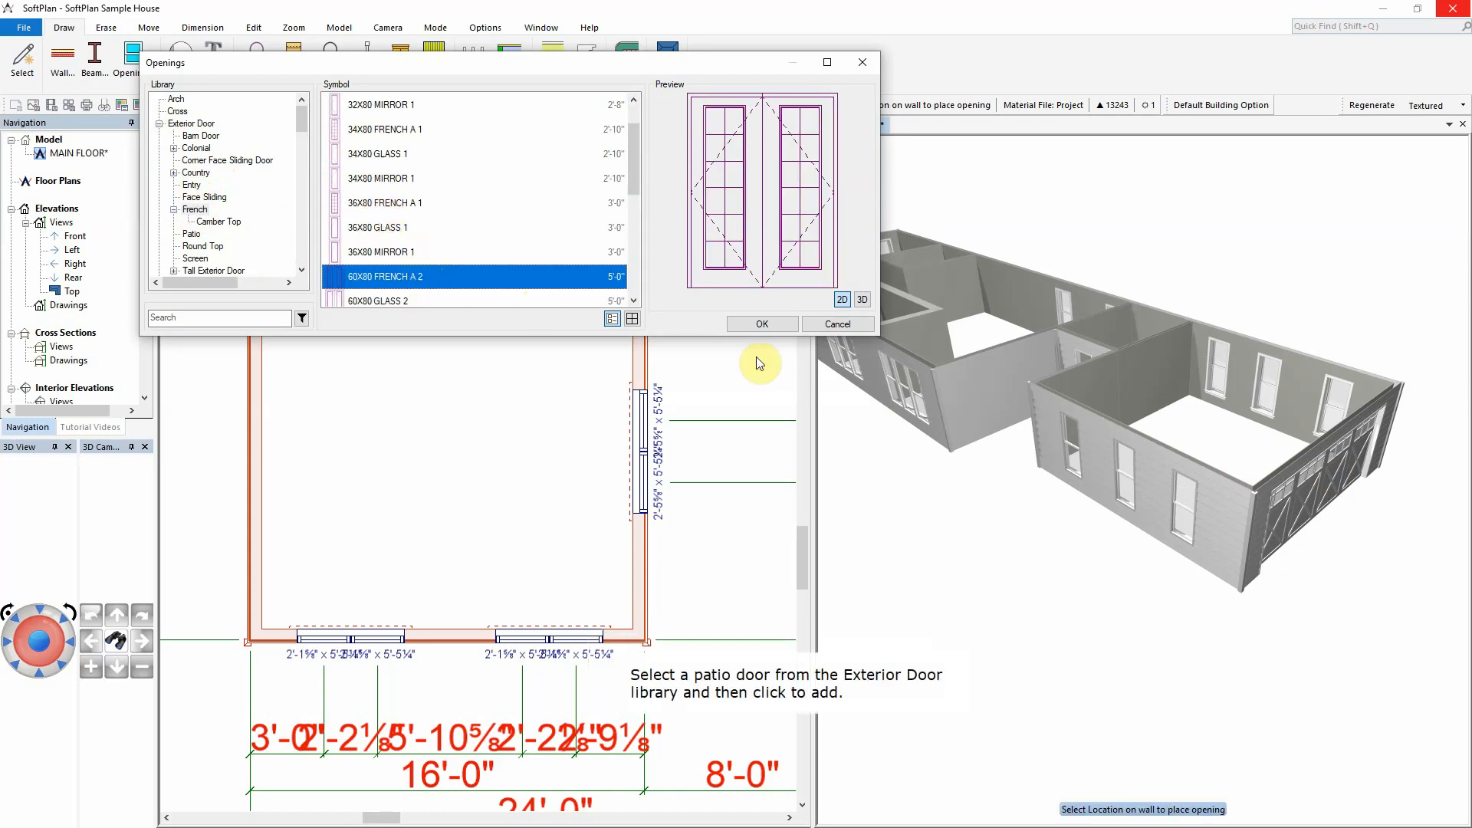
pyautogui.click(997, 385)
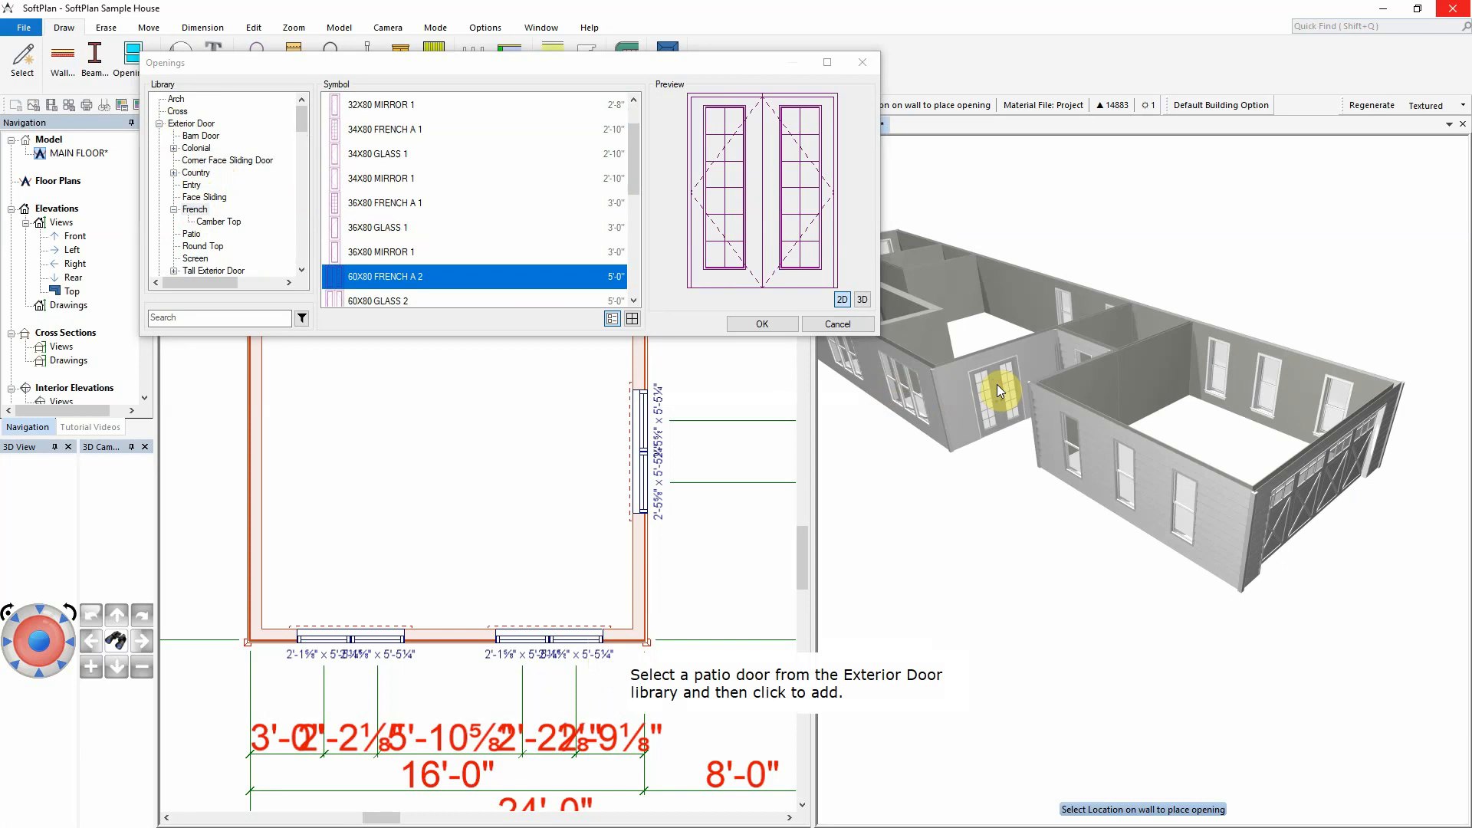
pyautogui.click(767, 326)
# On the 2D floor plan, place a 36X80 FRENCH A 1 entry door in the 8'-0" front wall
pyautogui.click(584, 352)
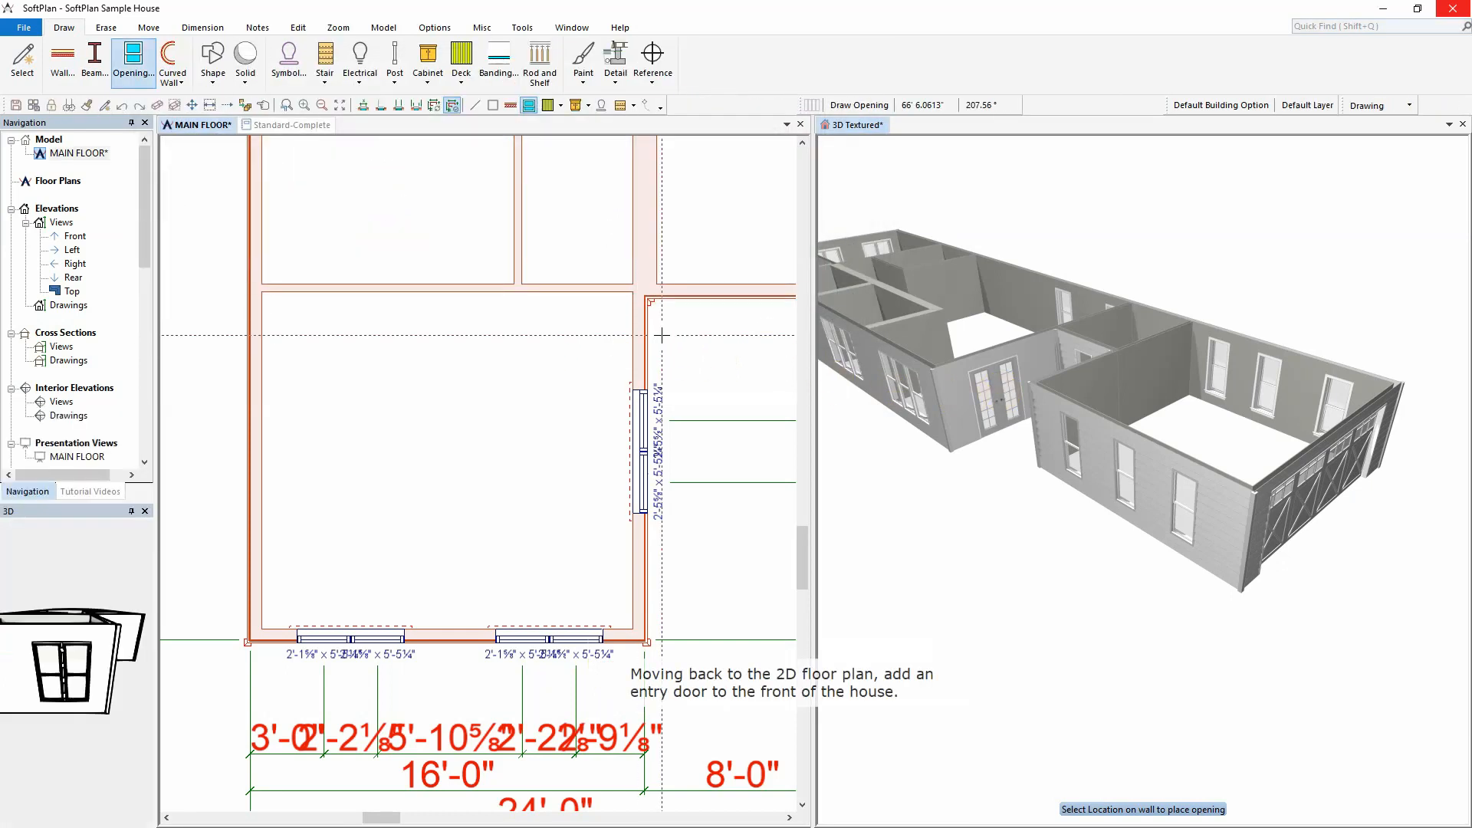
pyautogui.scroll(-1, 649, 342)
pyautogui.moveTo(661, 336); pyautogui.dragTo(572, 427, button='middle')
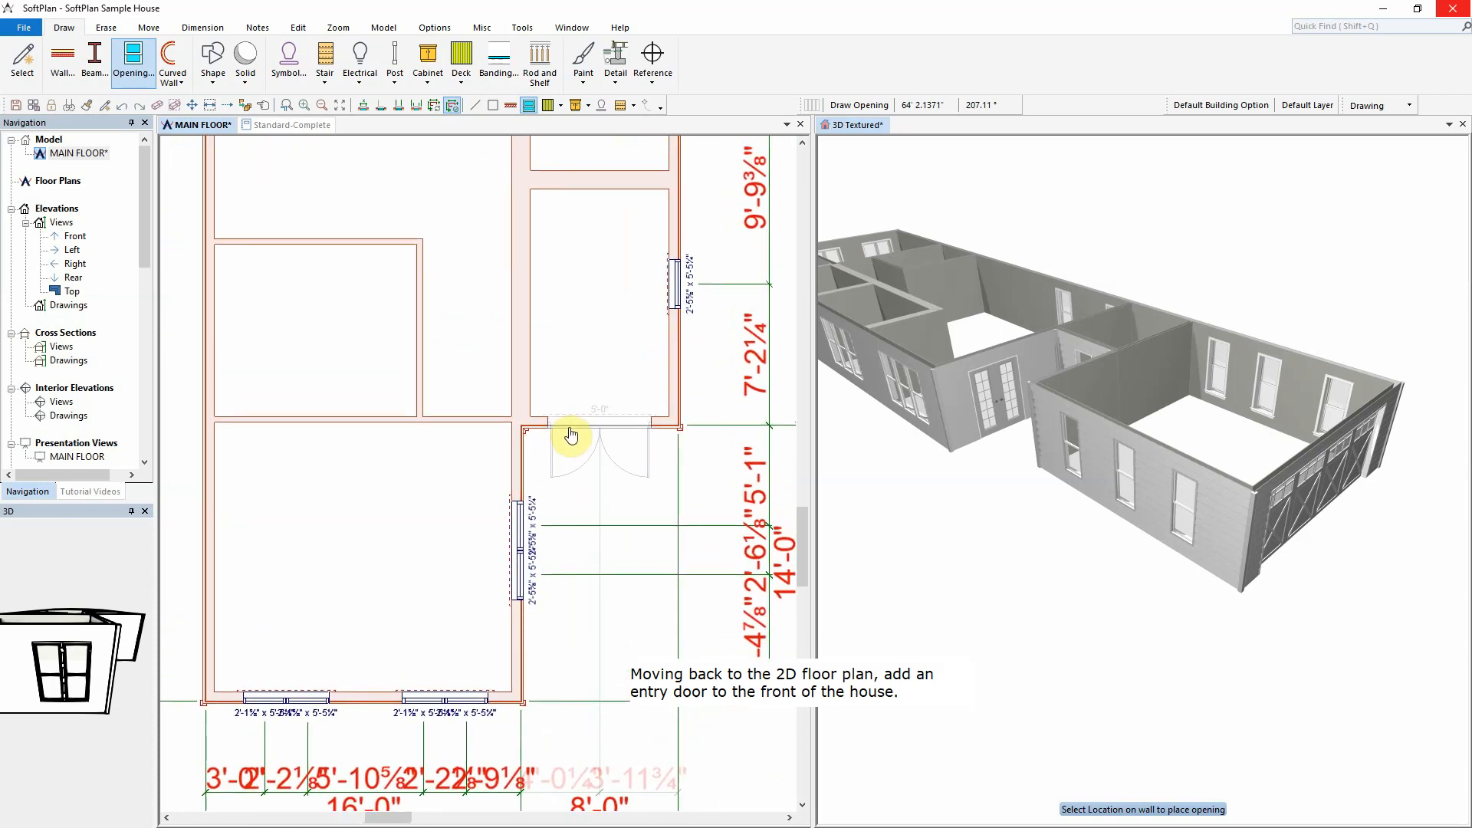
pyautogui.click(150, 61)
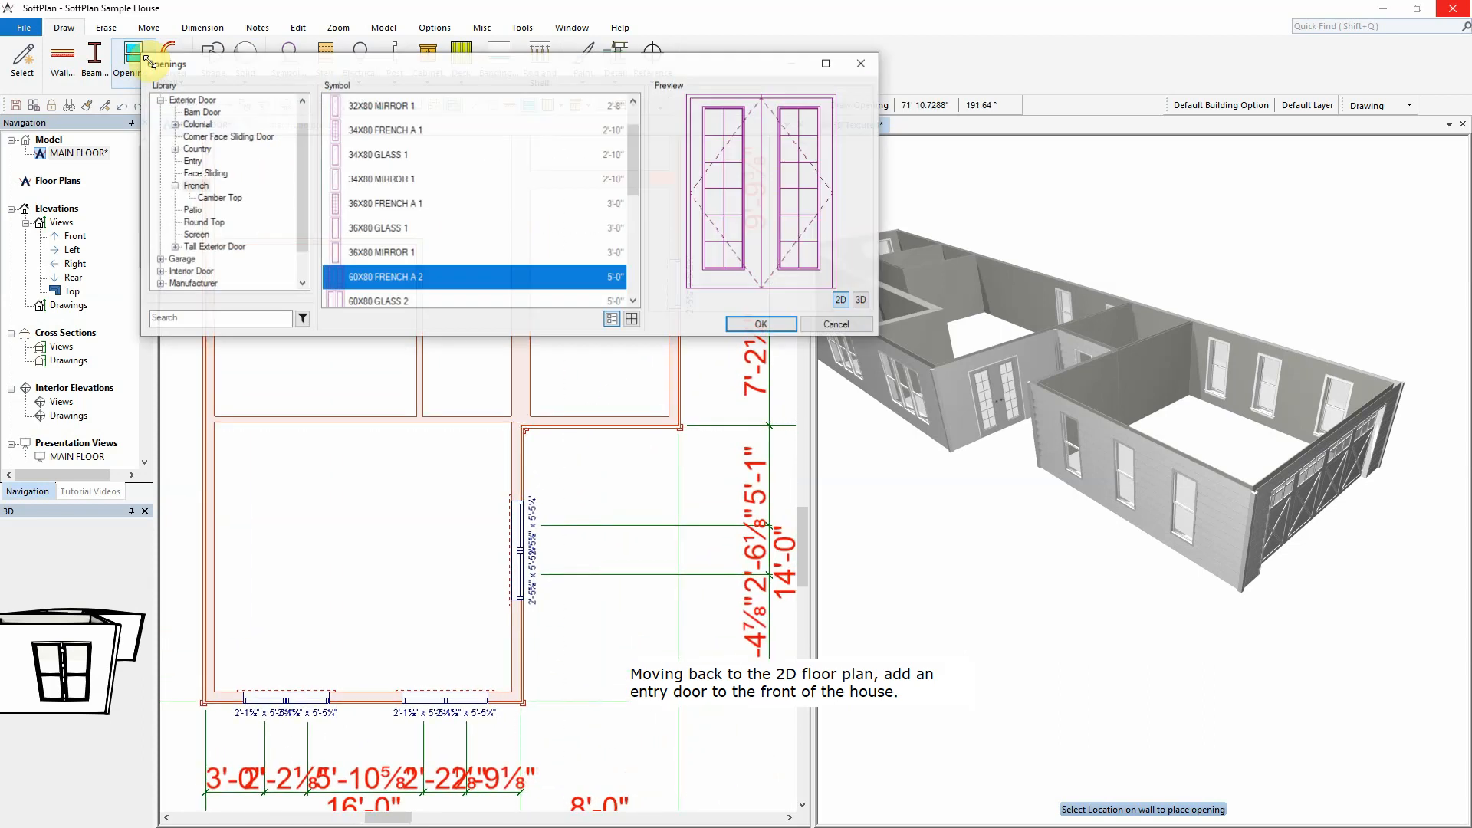
pyautogui.click(375, 203)
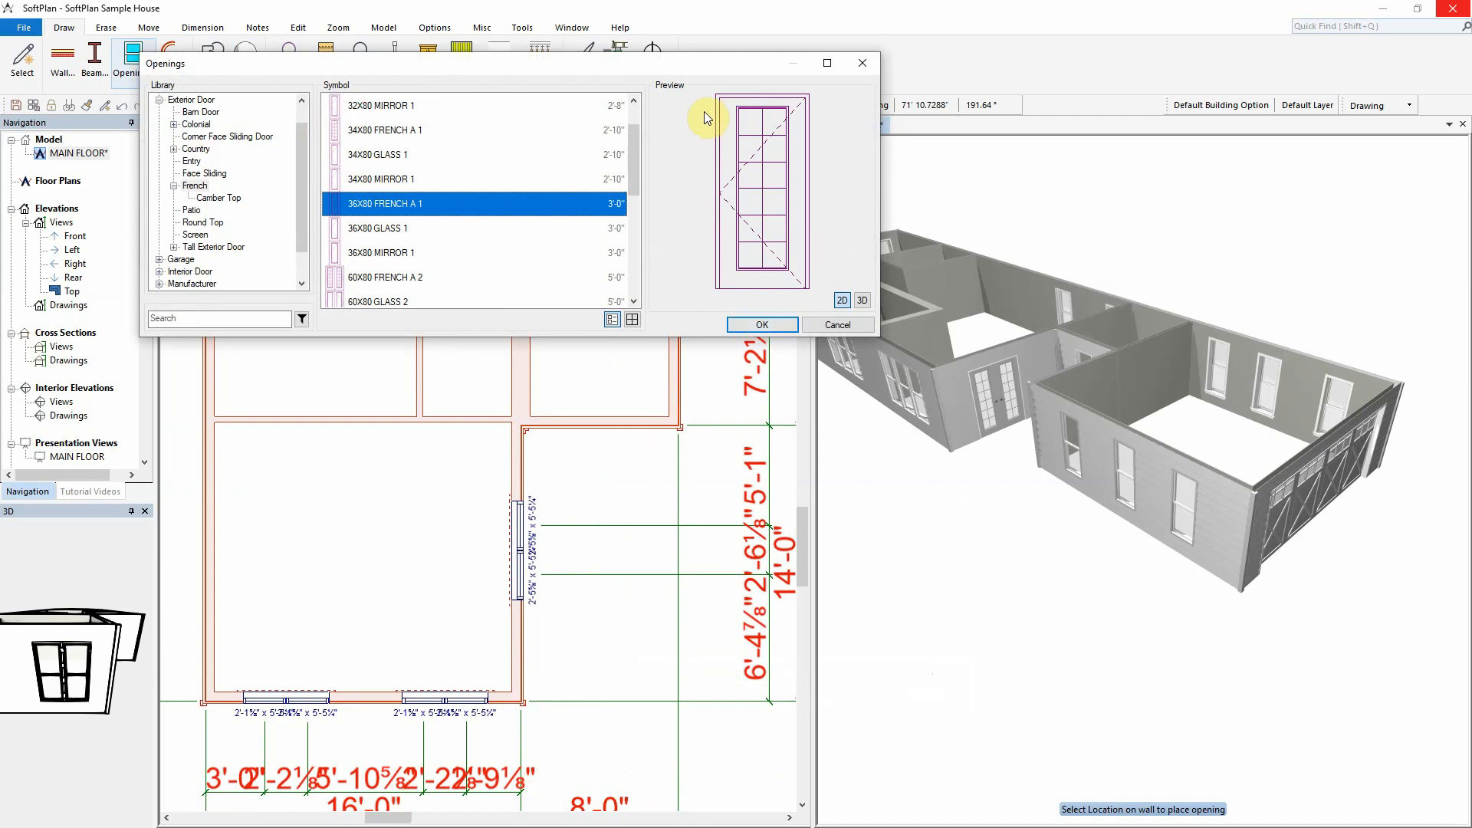
pyautogui.moveTo(700, 68); pyautogui.dragTo(732, 37)
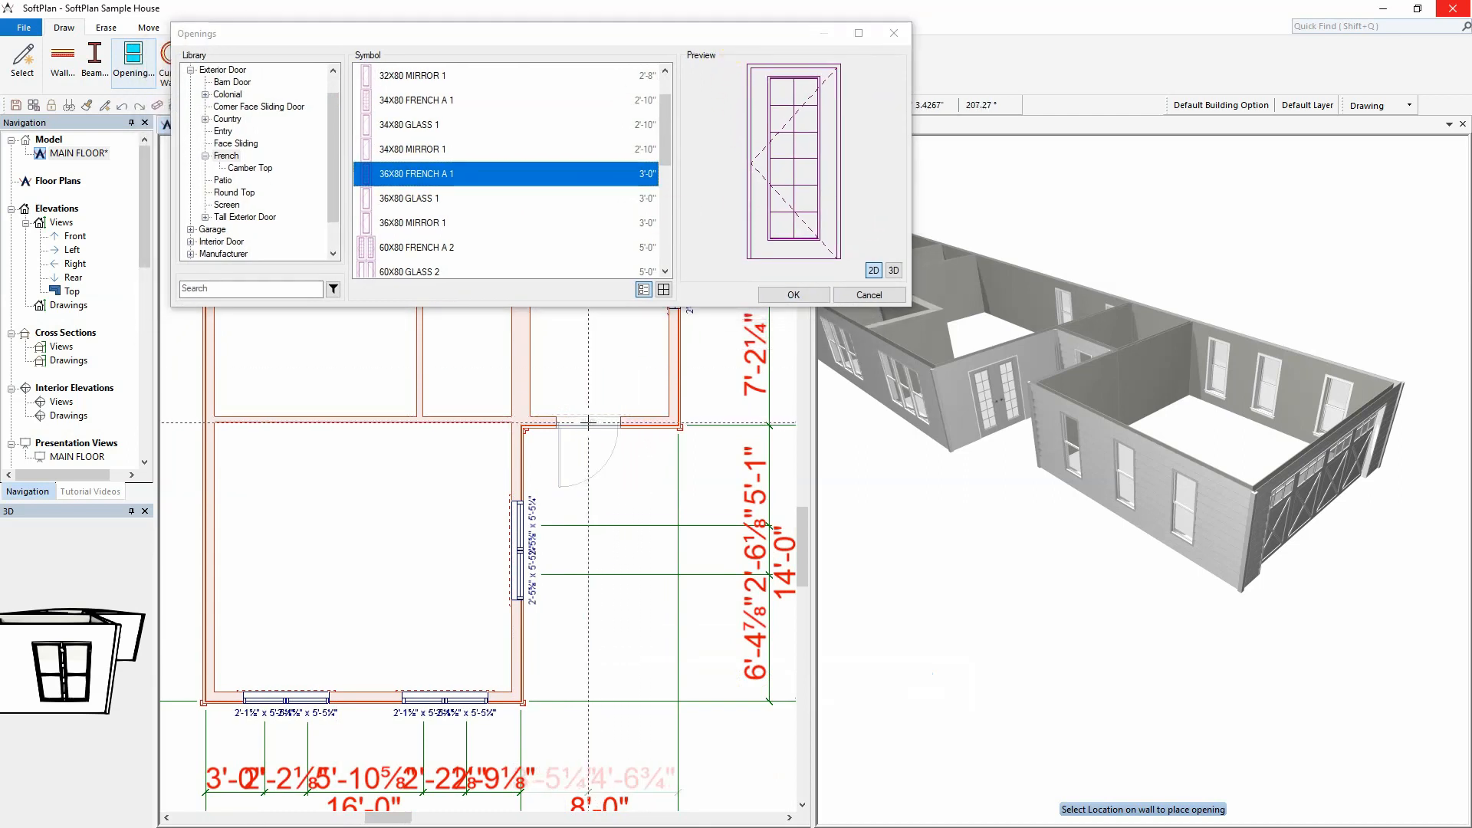
pyautogui.click(610, 421)
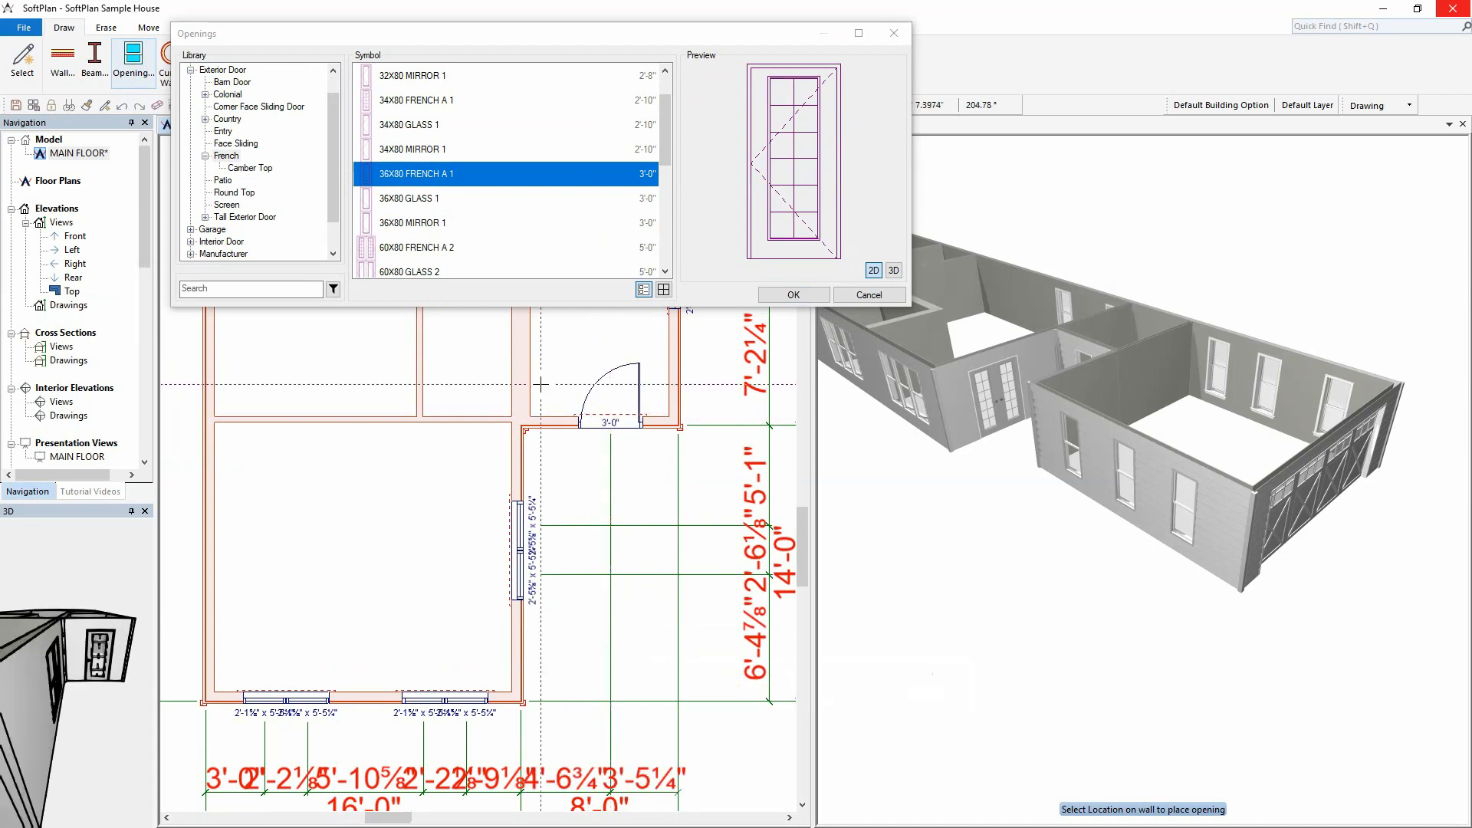
# Add 32x80 3 PANEL 1 interior doors to the front room's partition and the side partition of the small room behind it
pyautogui.click(192, 243)
pyautogui.click(223, 93)
pyautogui.click(436, 201)
pyautogui.scroll(-2, 436, 201)
pyautogui.click(440, 240)
pyautogui.scroll(-2, 440, 238)
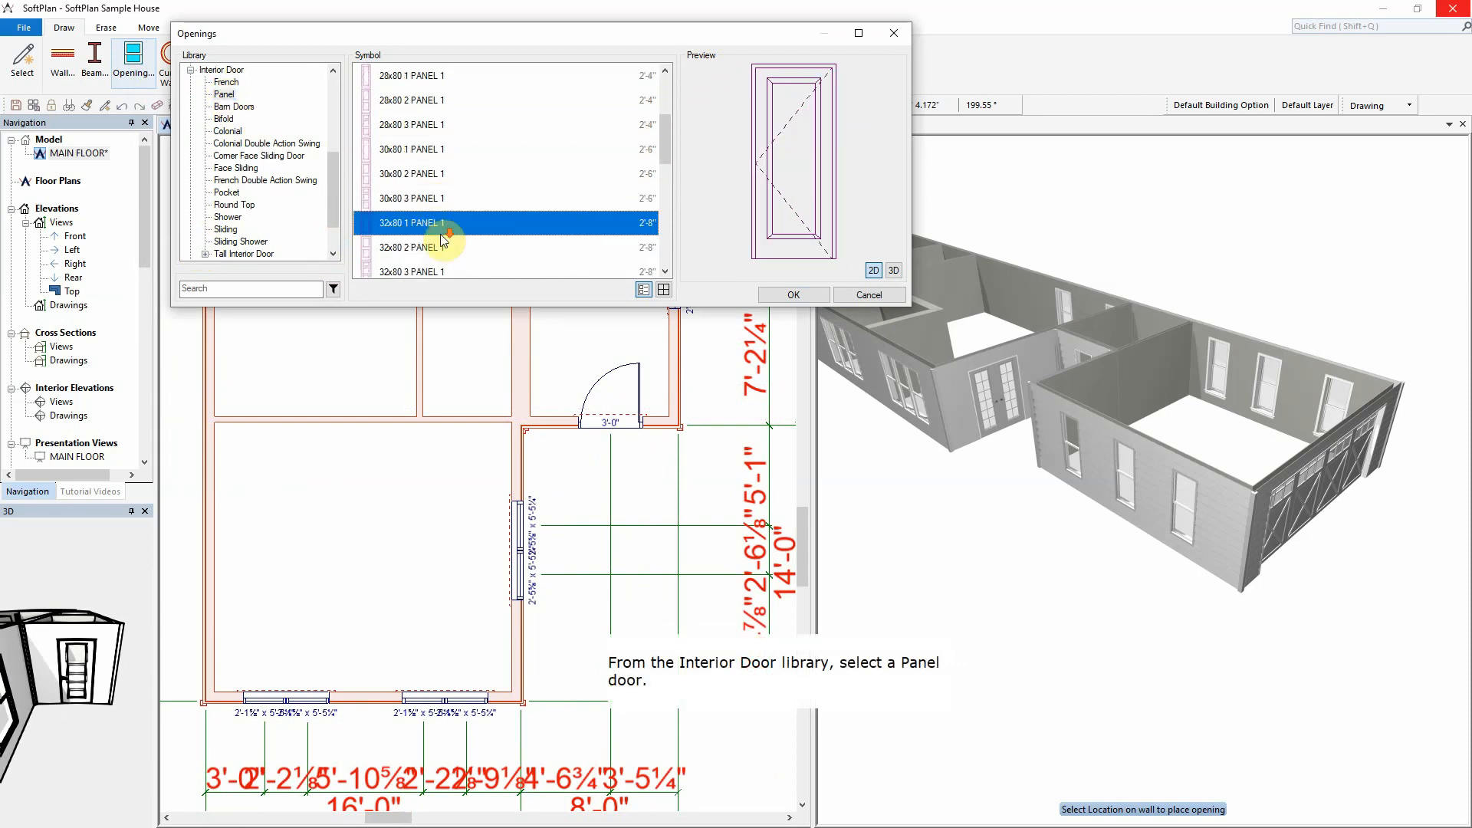
pyautogui.click(436, 250)
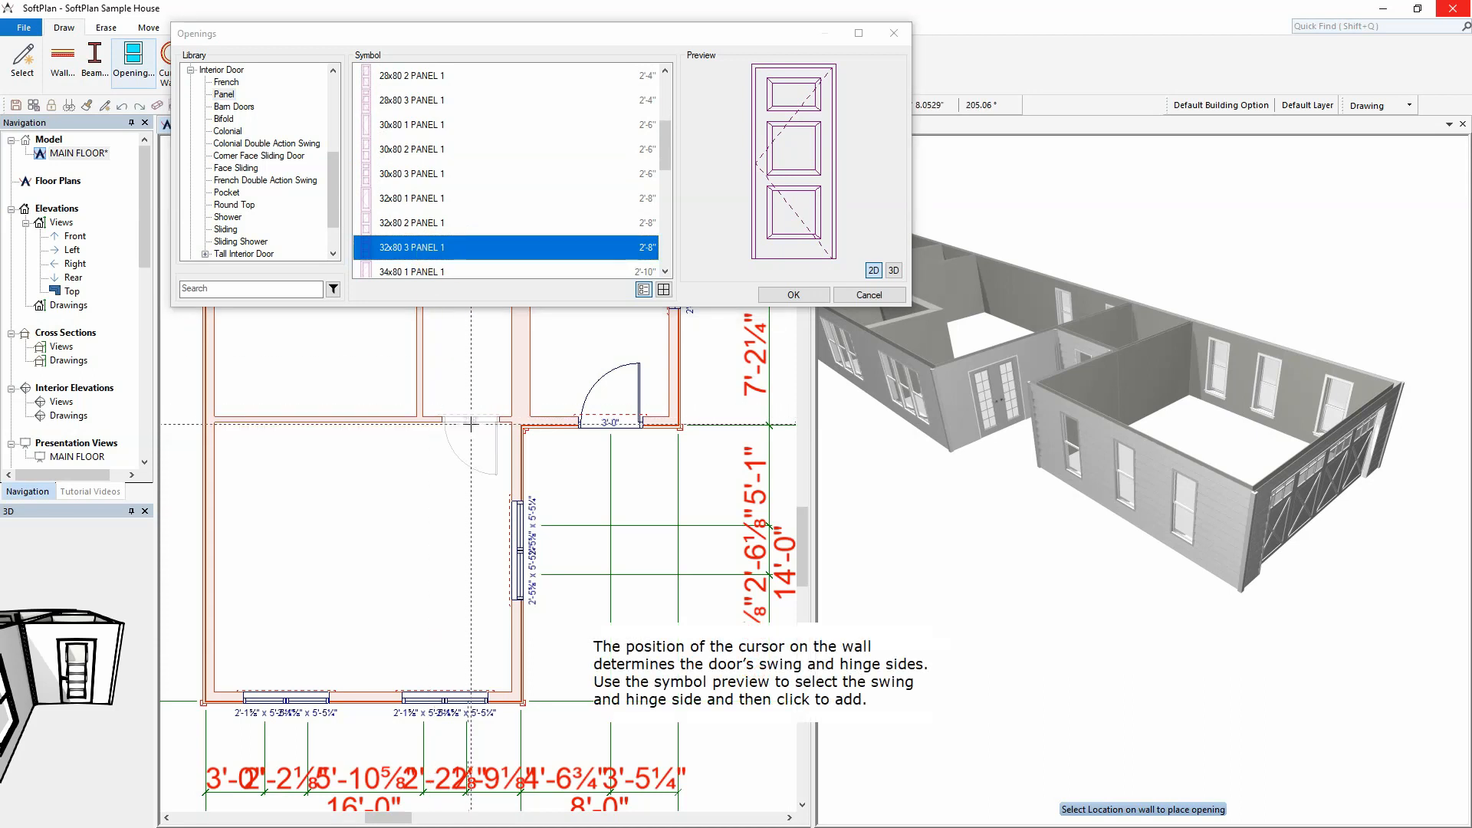
pyautogui.moveTo(472, 40); pyautogui.dragTo(846, 277)
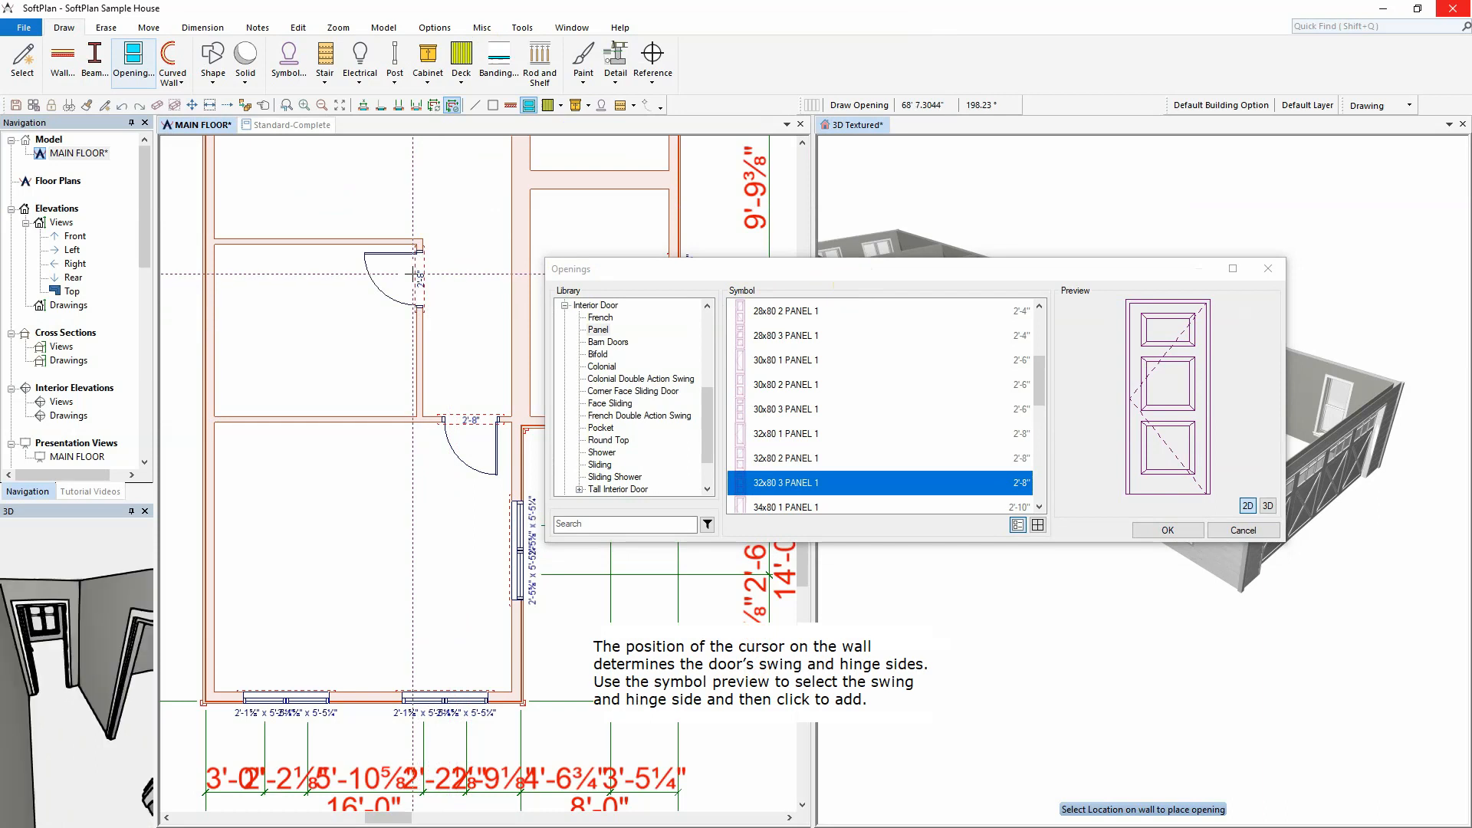
# Place two more 32x80 3 PANEL 1 doors opposite each other in the partitions of the small room beside the garage
pyautogui.scroll(-3, 411, 526)
pyautogui.scroll(4, 411, 538)
pyautogui.moveTo(478, 473); pyautogui.dragTo(344, 379, button='middle')
pyautogui.click(347, 443)
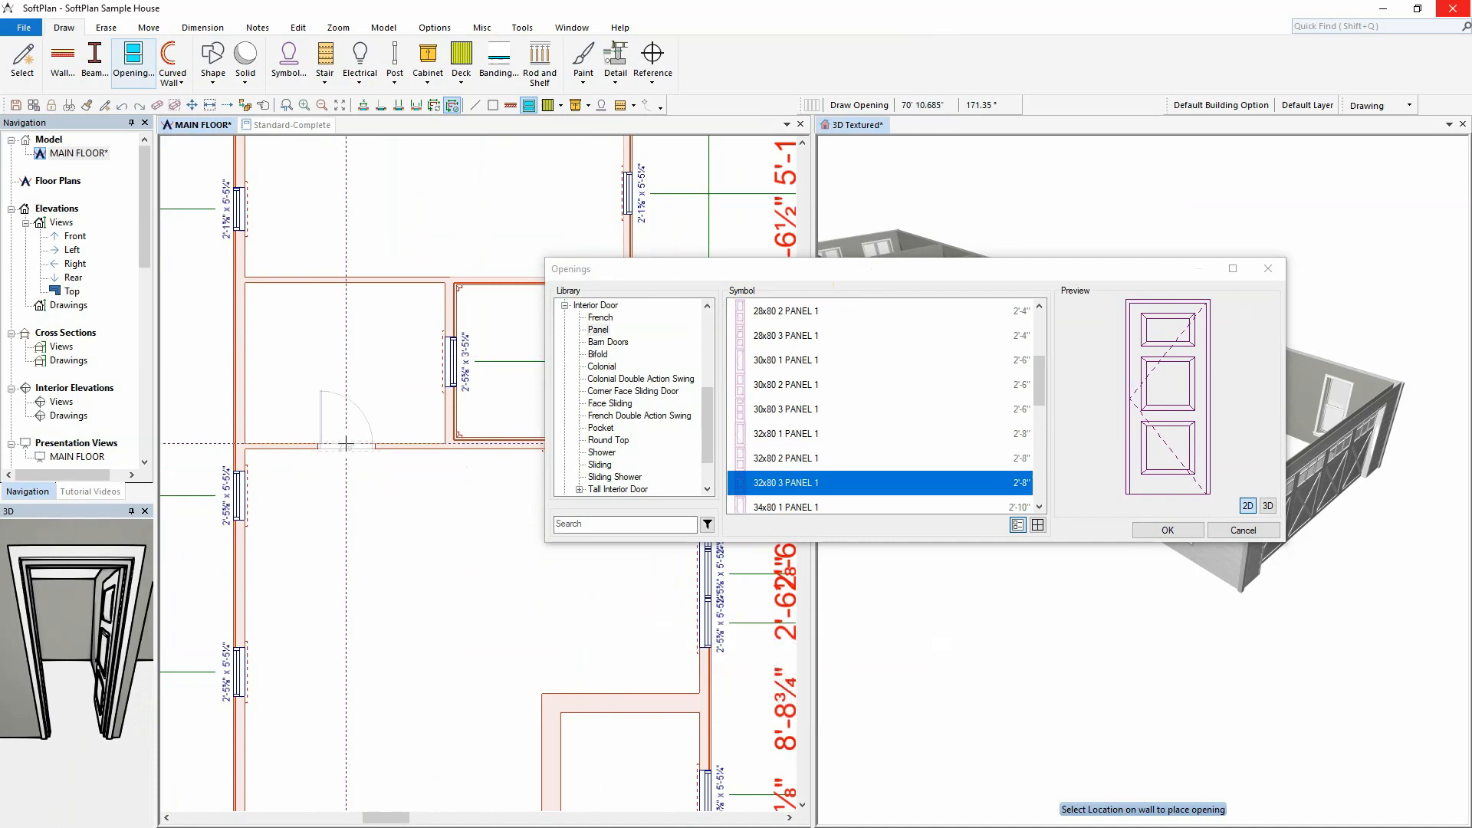
pyautogui.click(345, 281)
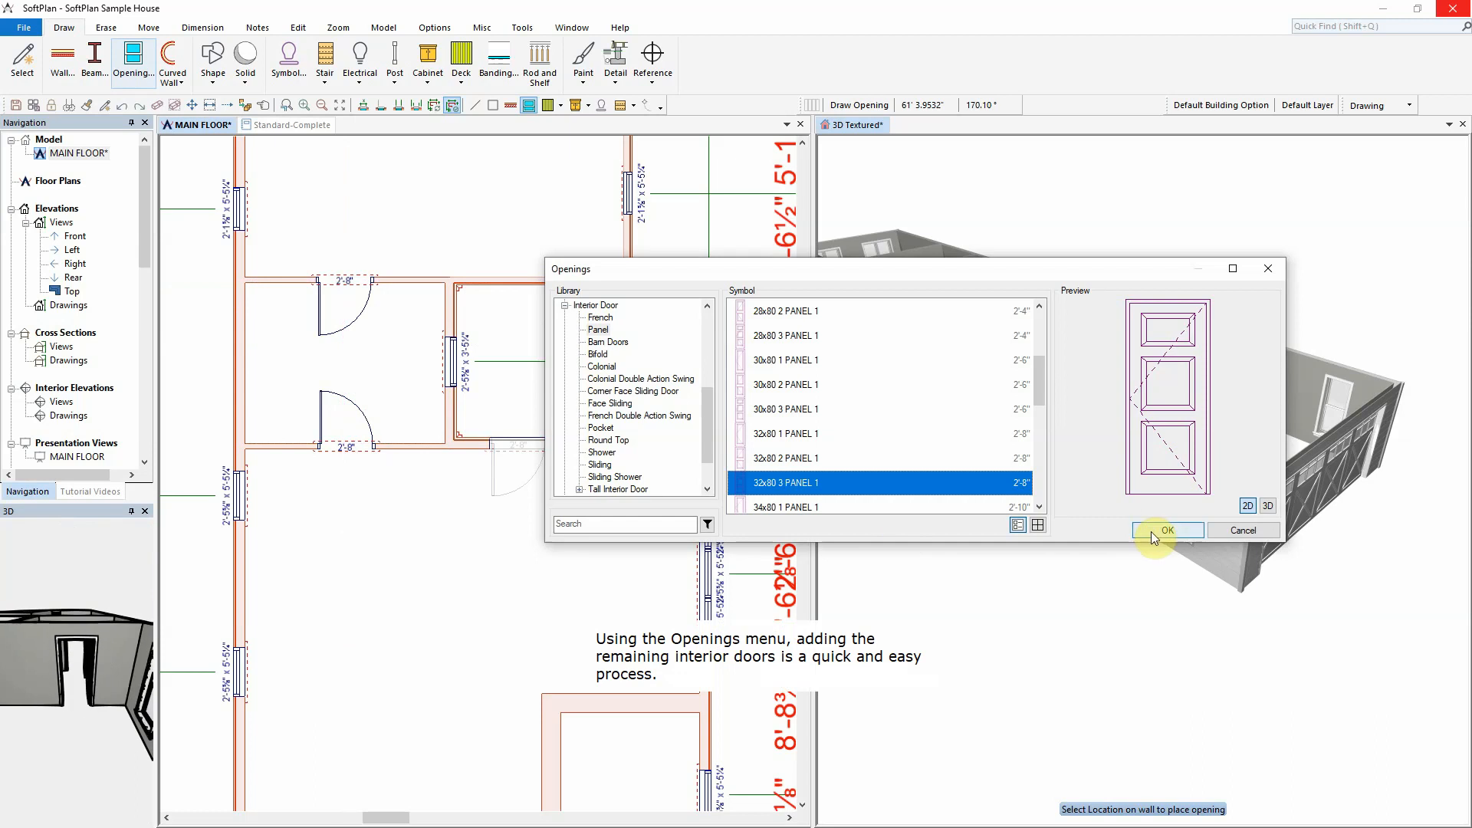
pyautogui.click(1152, 532)
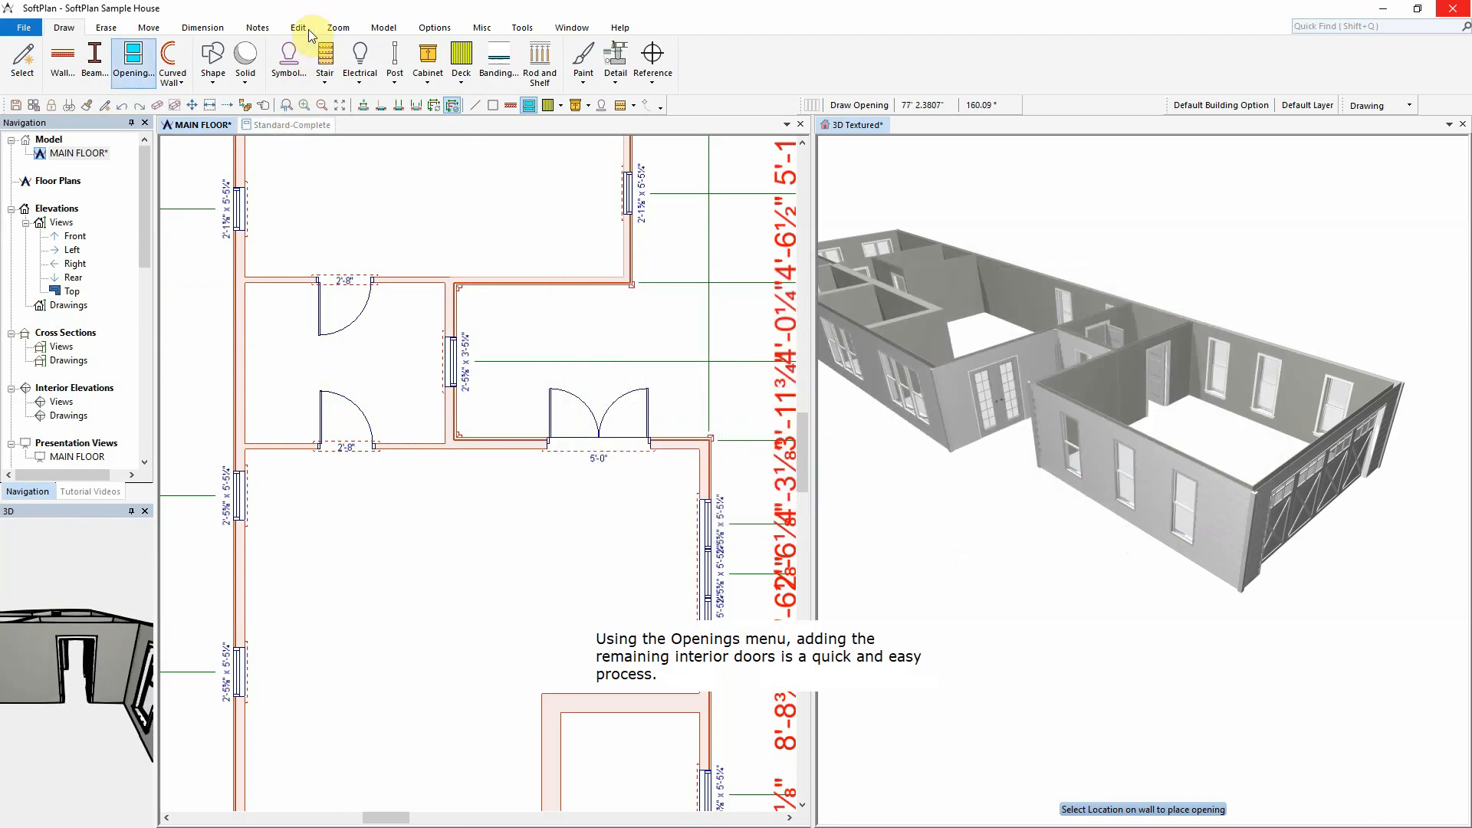
# View the whole floor plan and inspect the placed openings in the 3D textured model
pyautogui.click(338, 27)
pyautogui.click(95, 61)
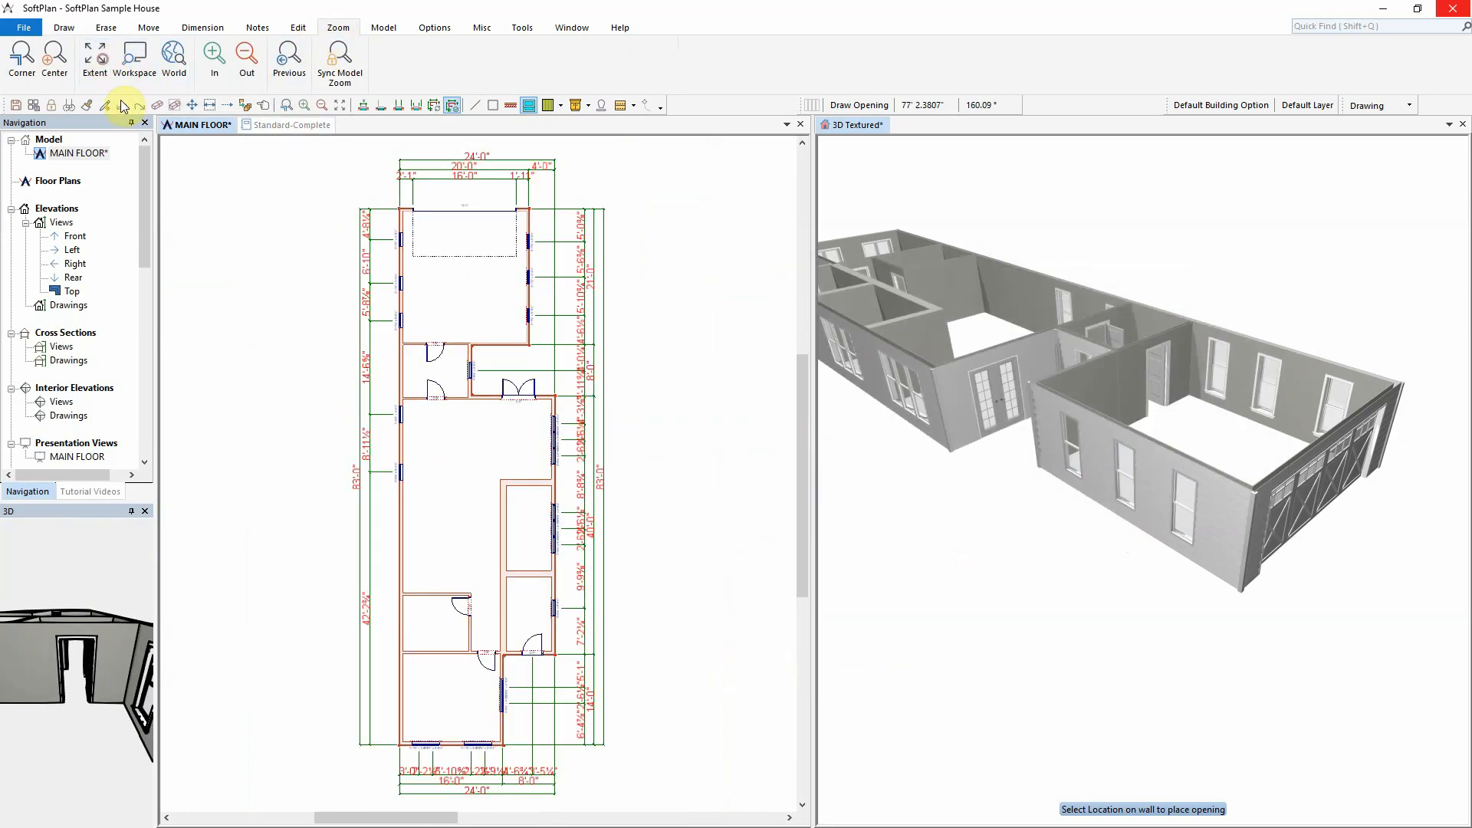
pyautogui.click(860, 125)
pyautogui.click(61, 670)
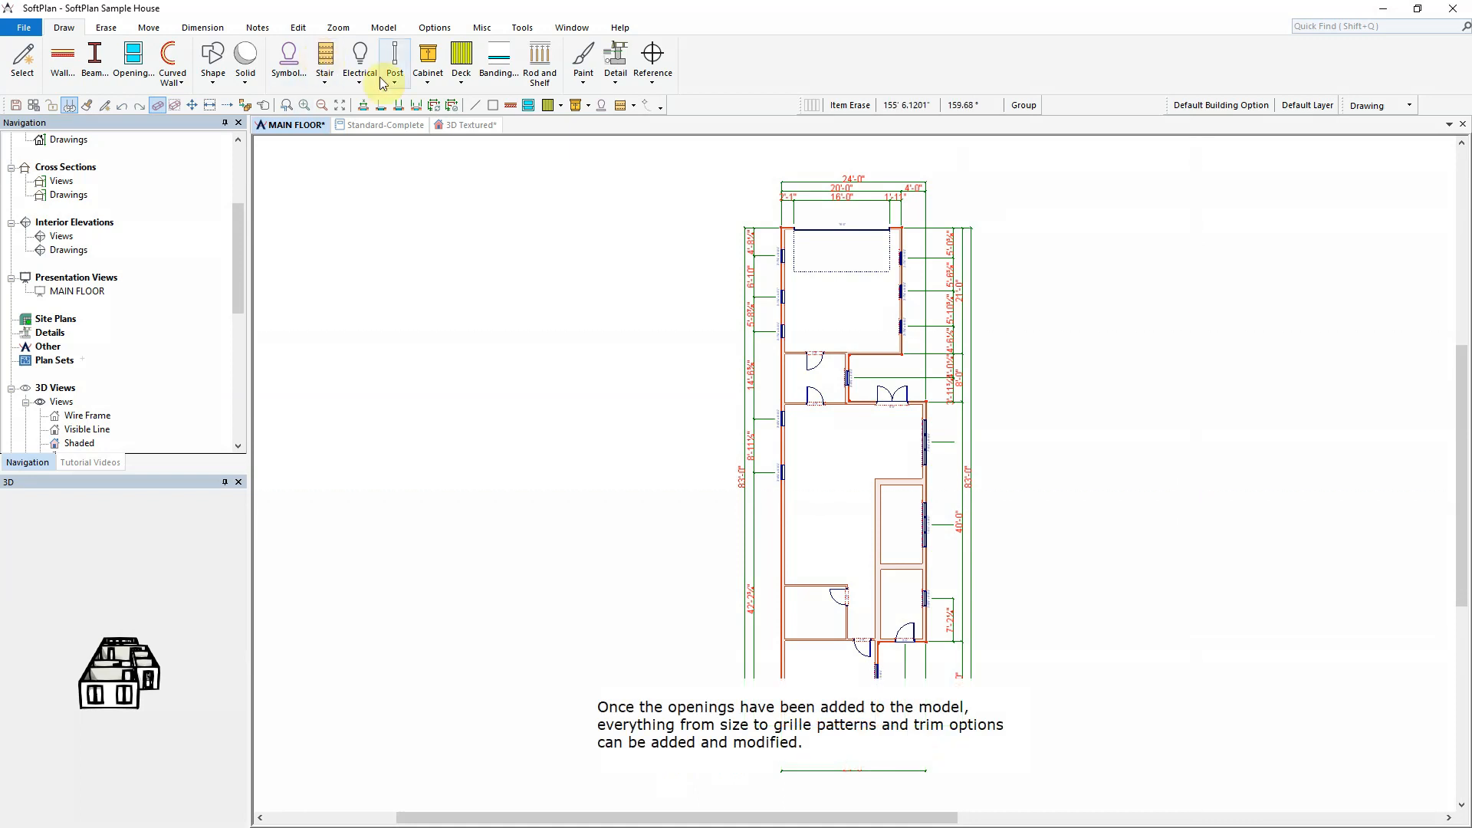
pyautogui.click(465, 125)
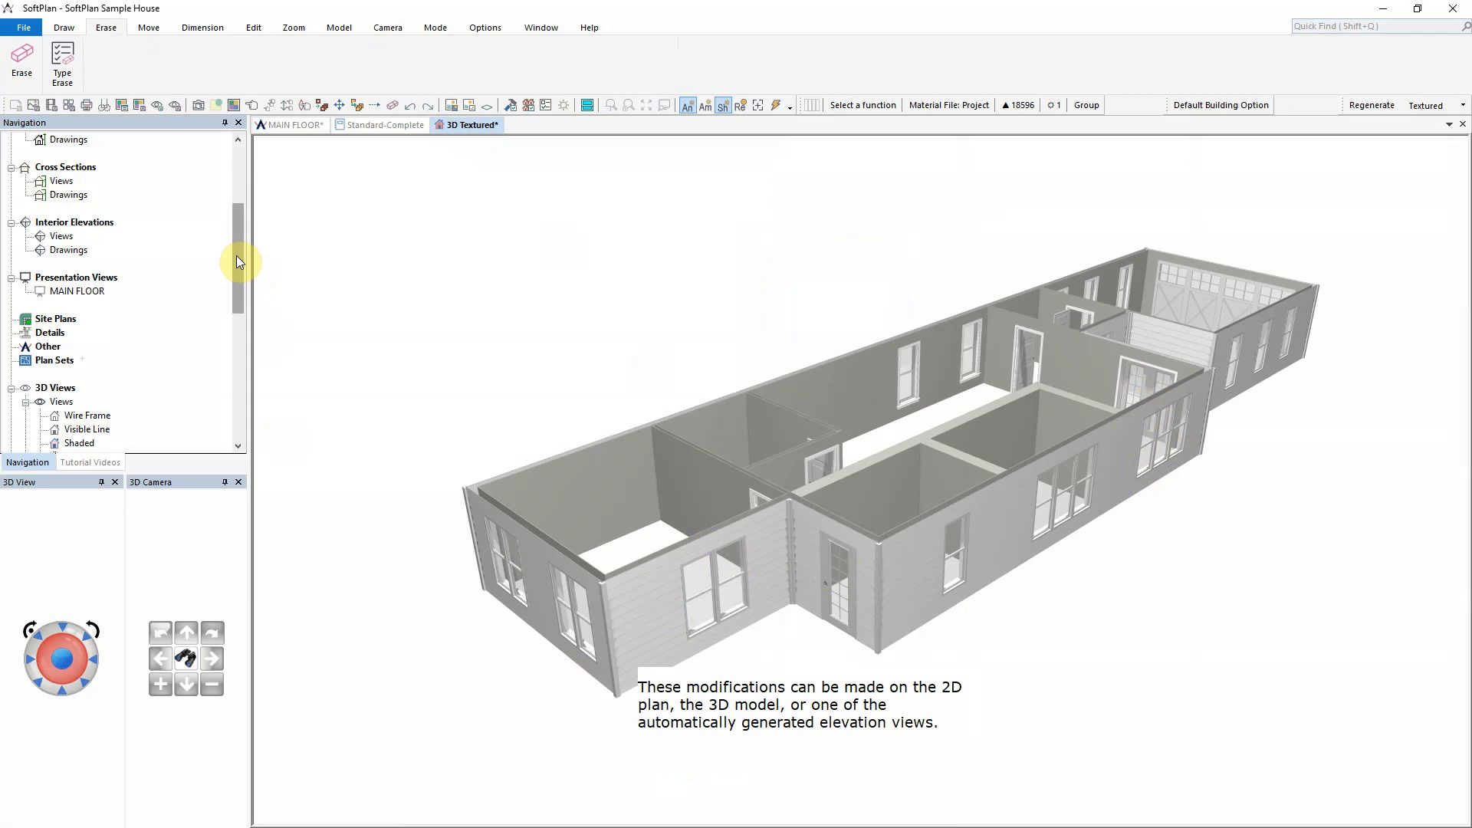
# Open the Front, Left, Right and Rear elevation views of the house
pyautogui.moveTo(235, 247); pyautogui.dragTo(237, 199)
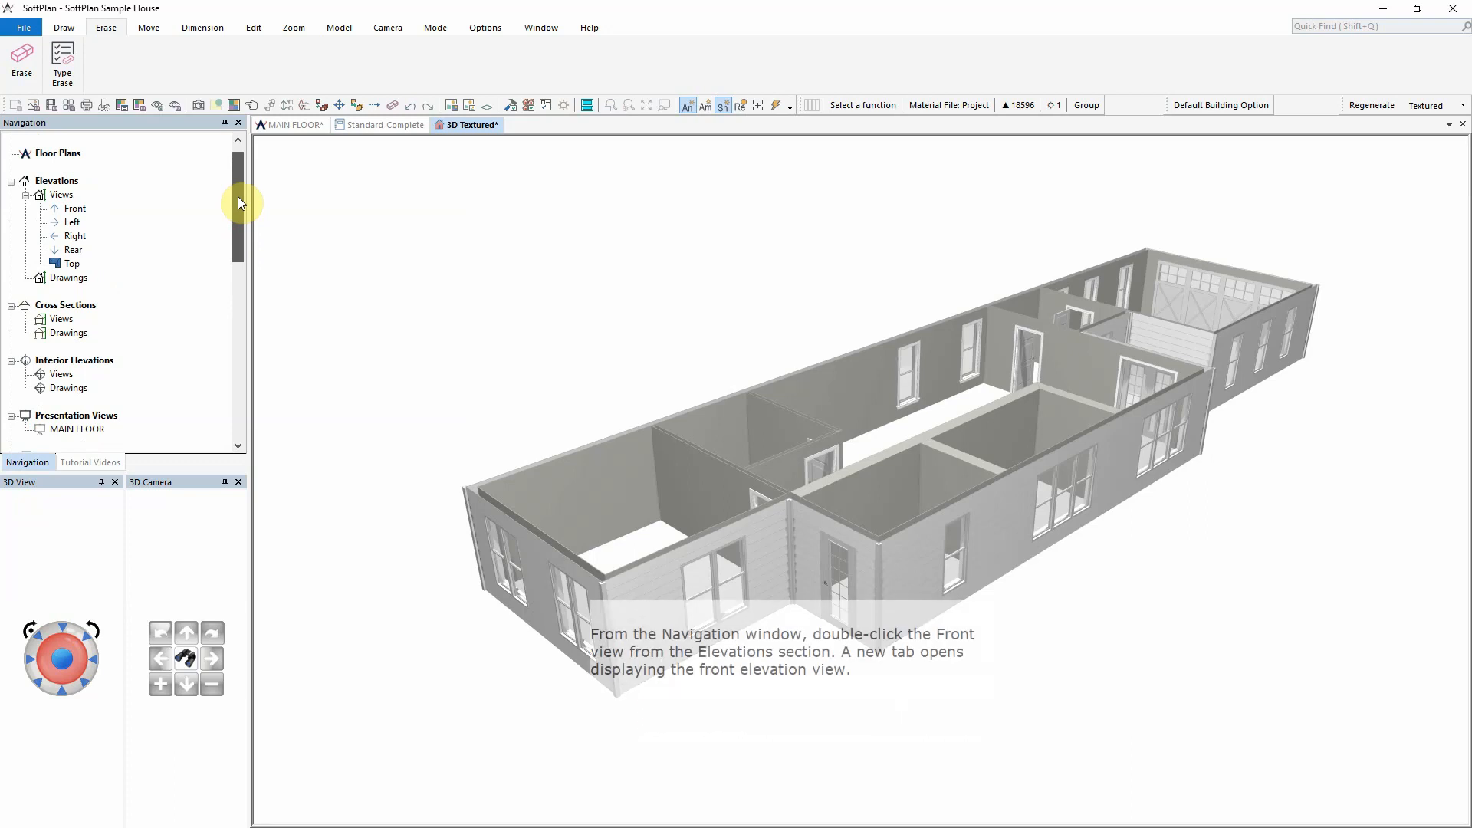
pyautogui.moveTo(238, 203); pyautogui.dragTo(238, 188)
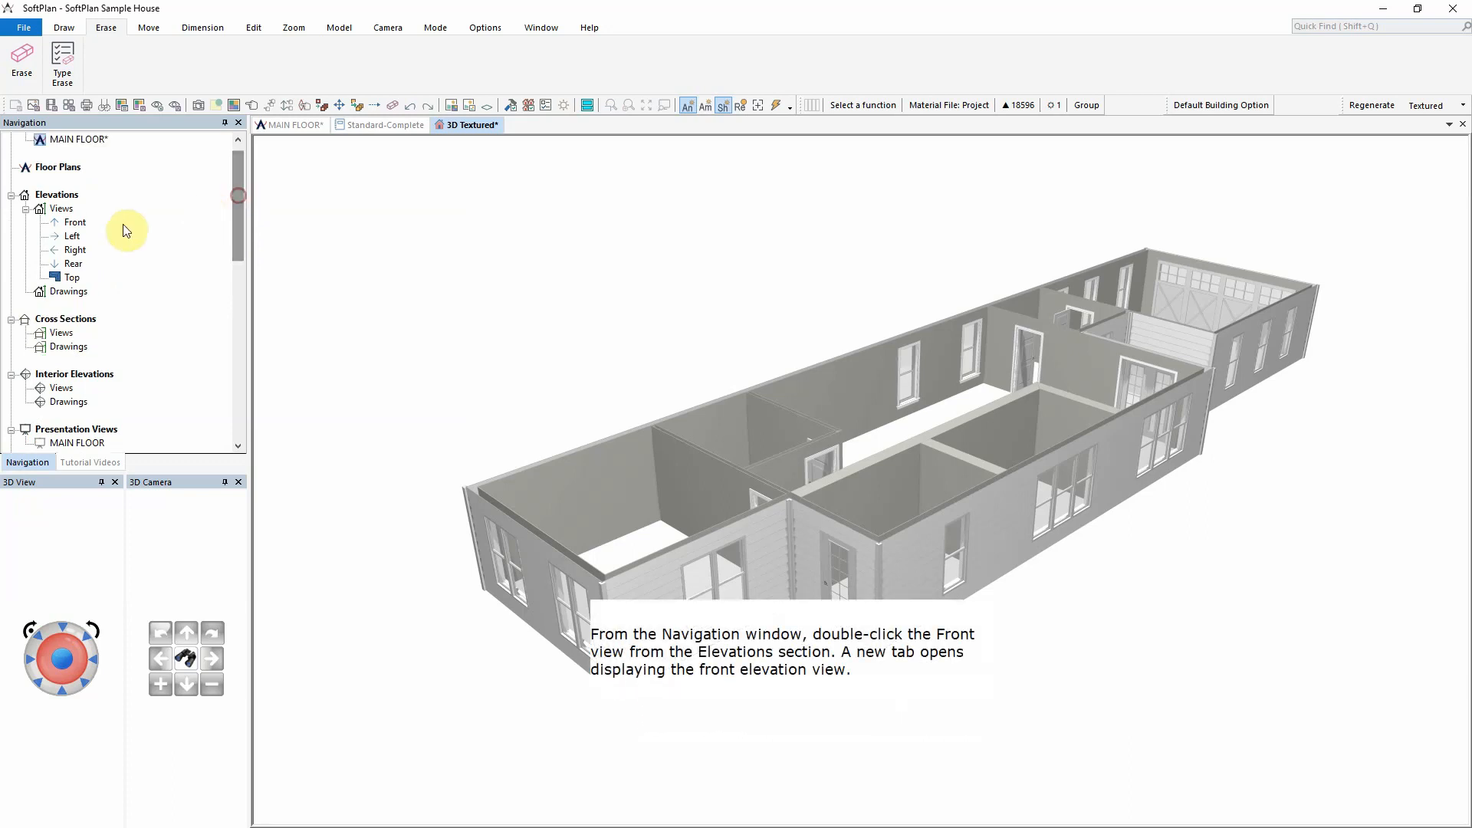
pyautogui.doubleClick(83, 226)
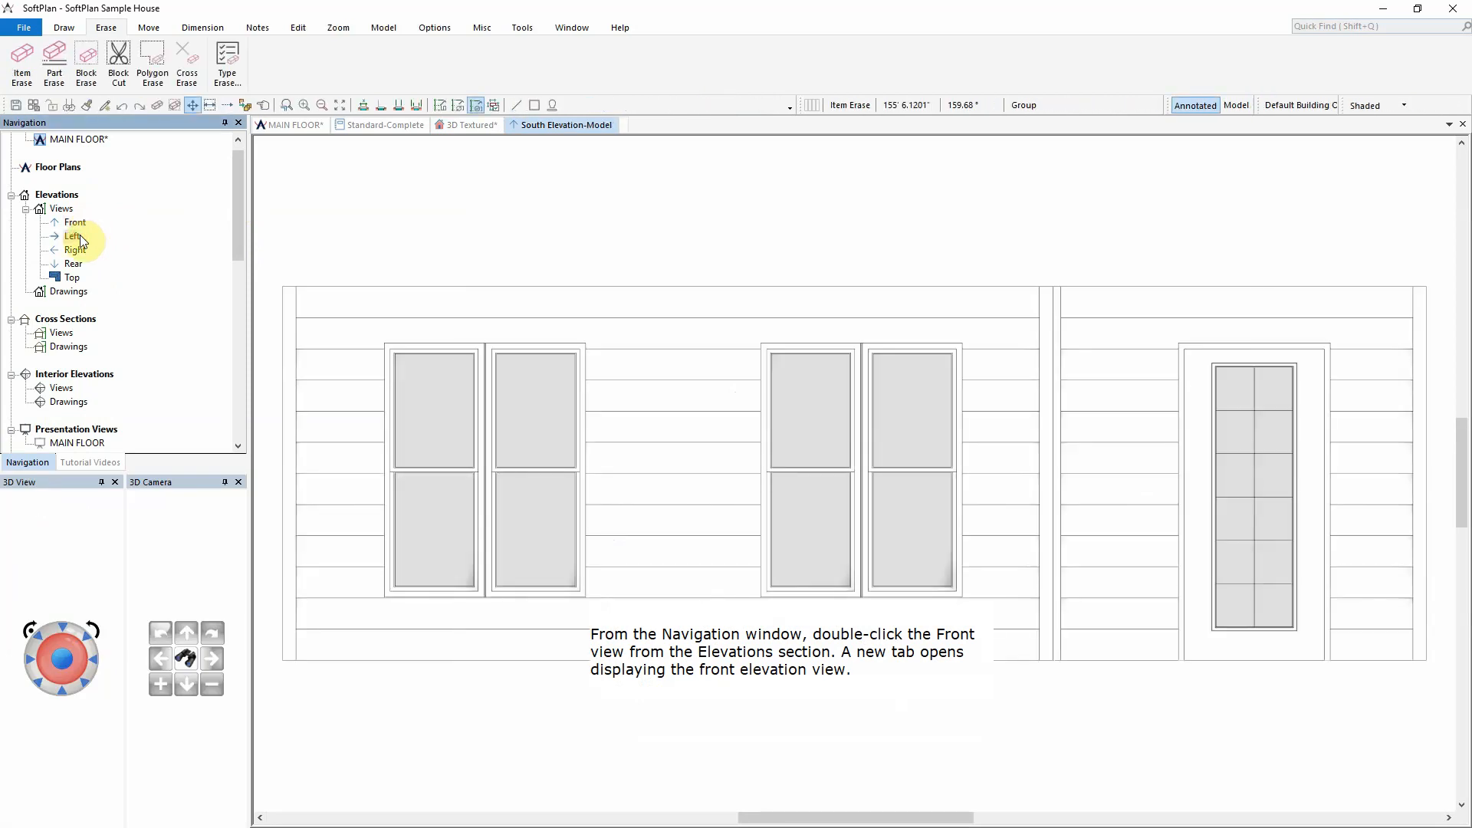
pyautogui.doubleClick(80, 236)
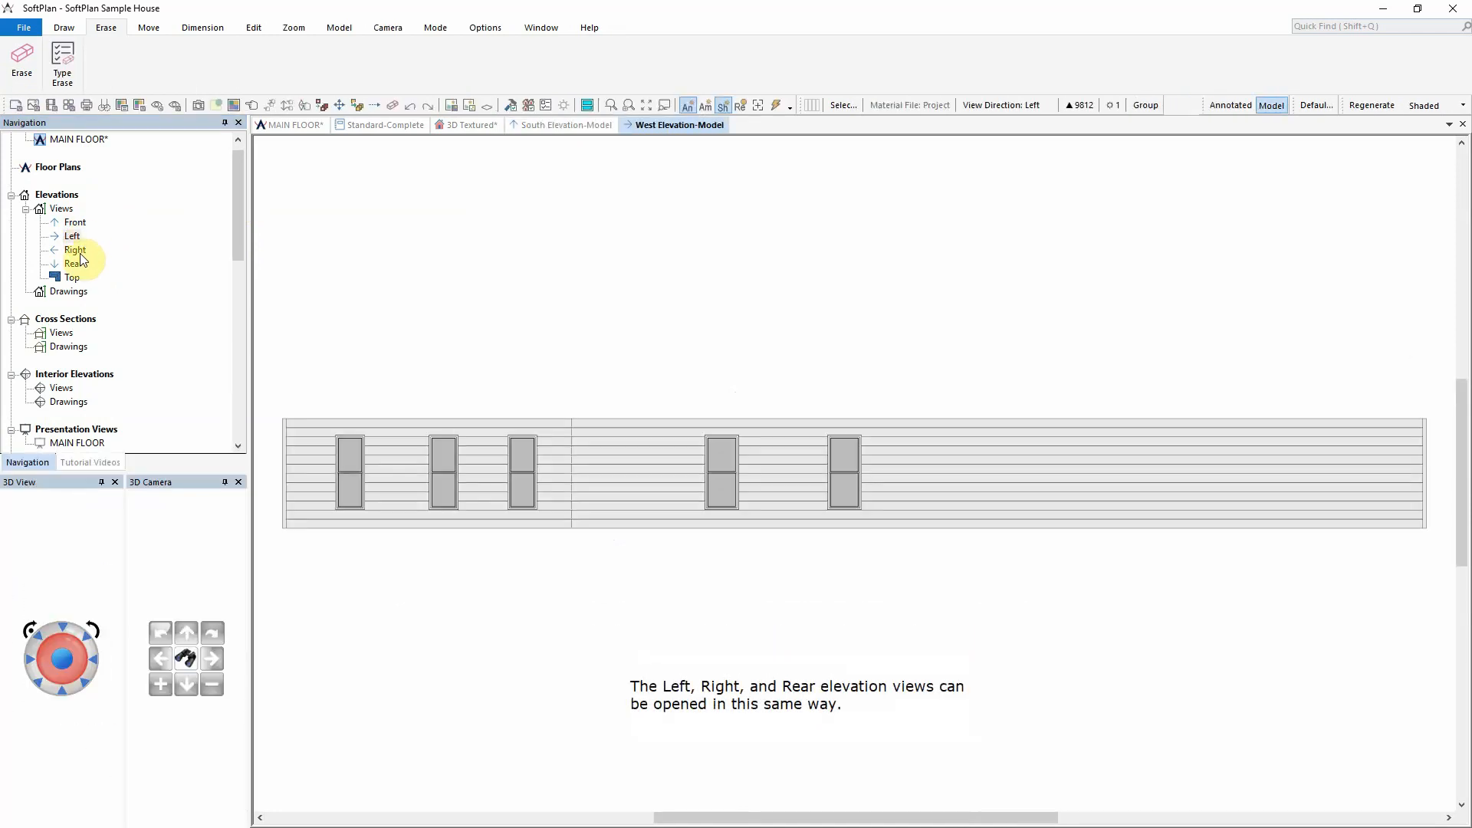
pyautogui.doubleClick(79, 251)
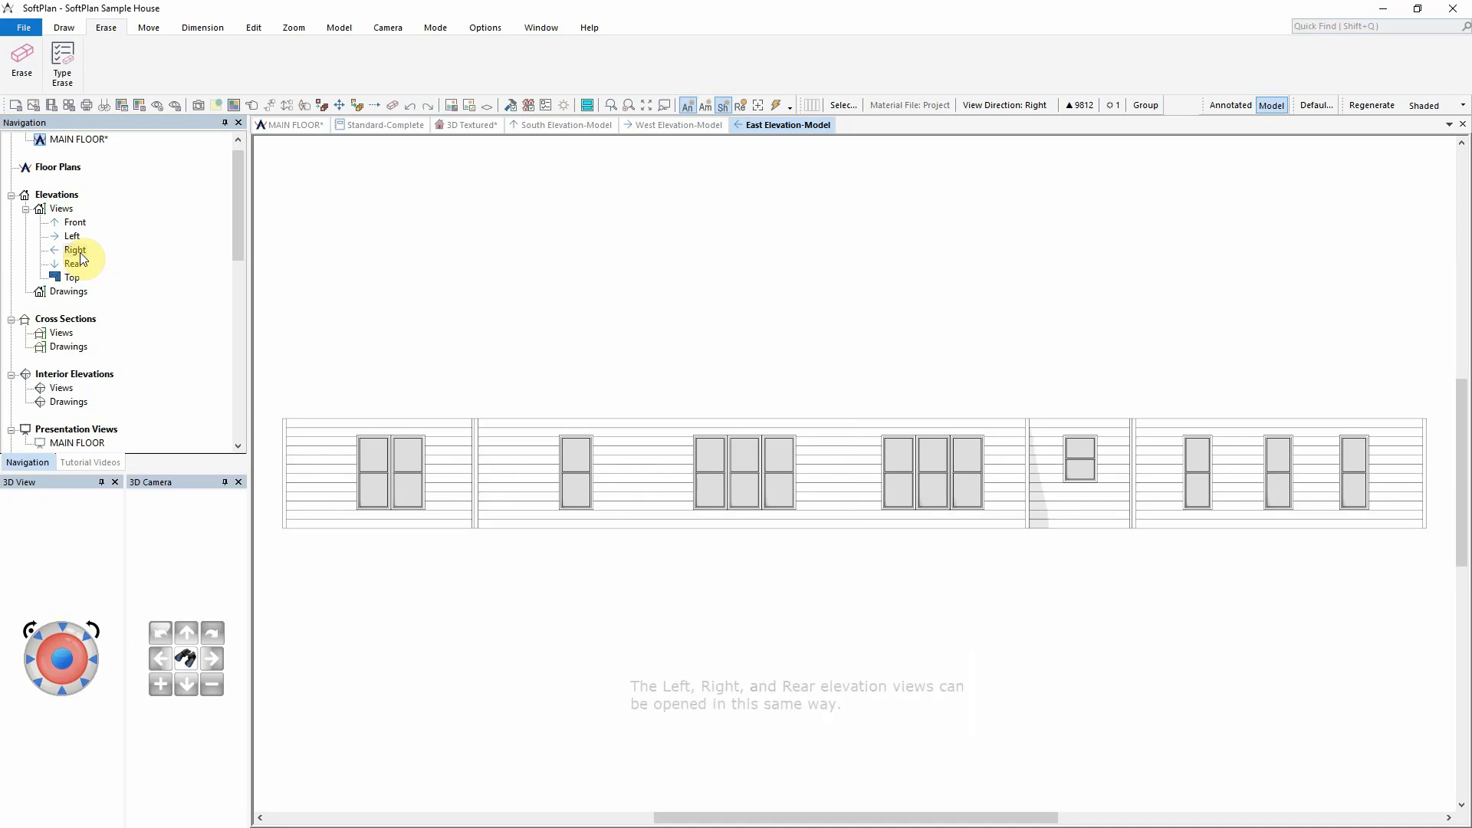
pyautogui.doubleClick(77, 265)
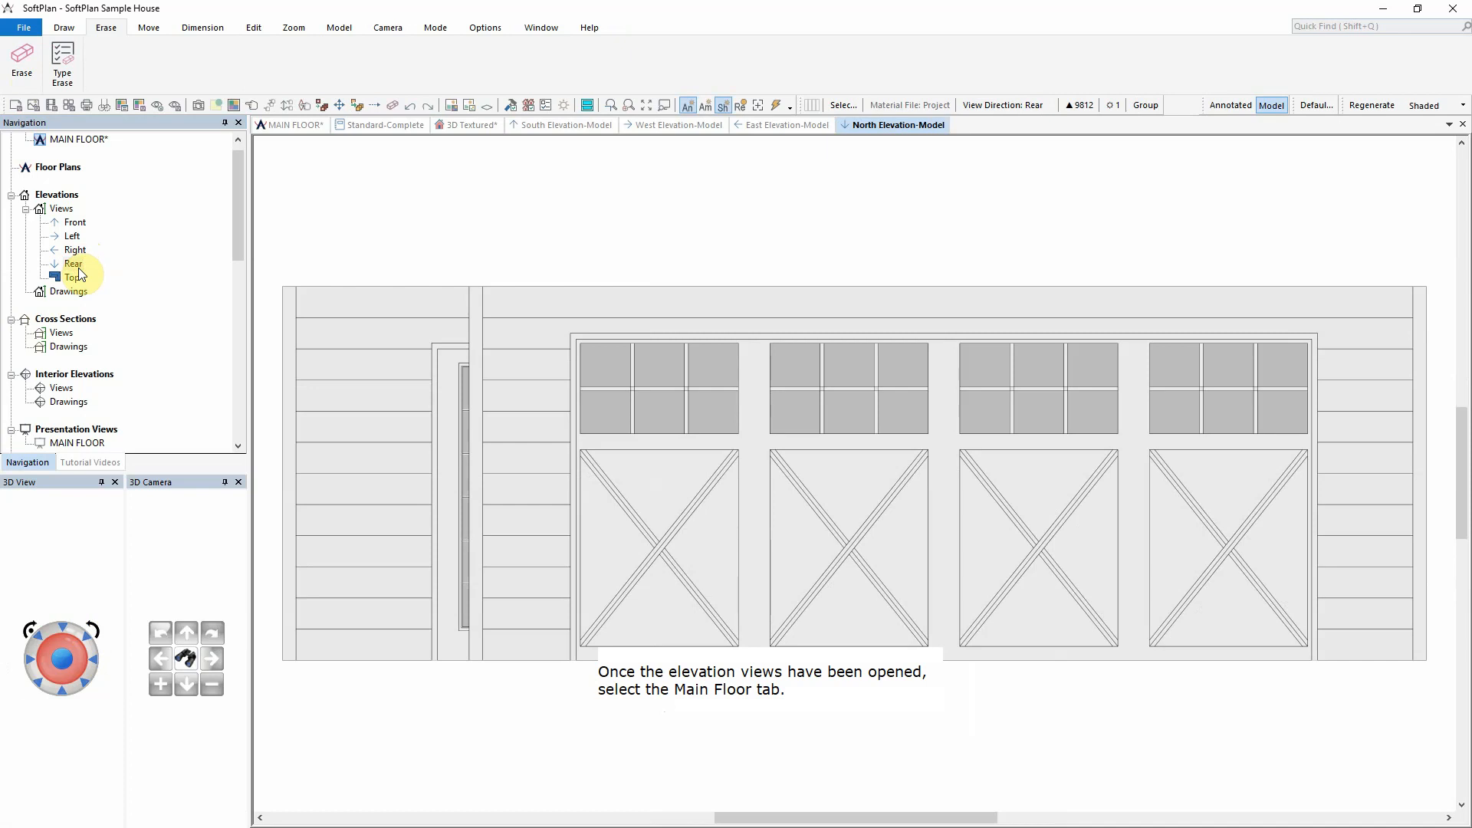
# On the main floor plan, set the height of all walls to 10'
pyautogui.click(292, 125)
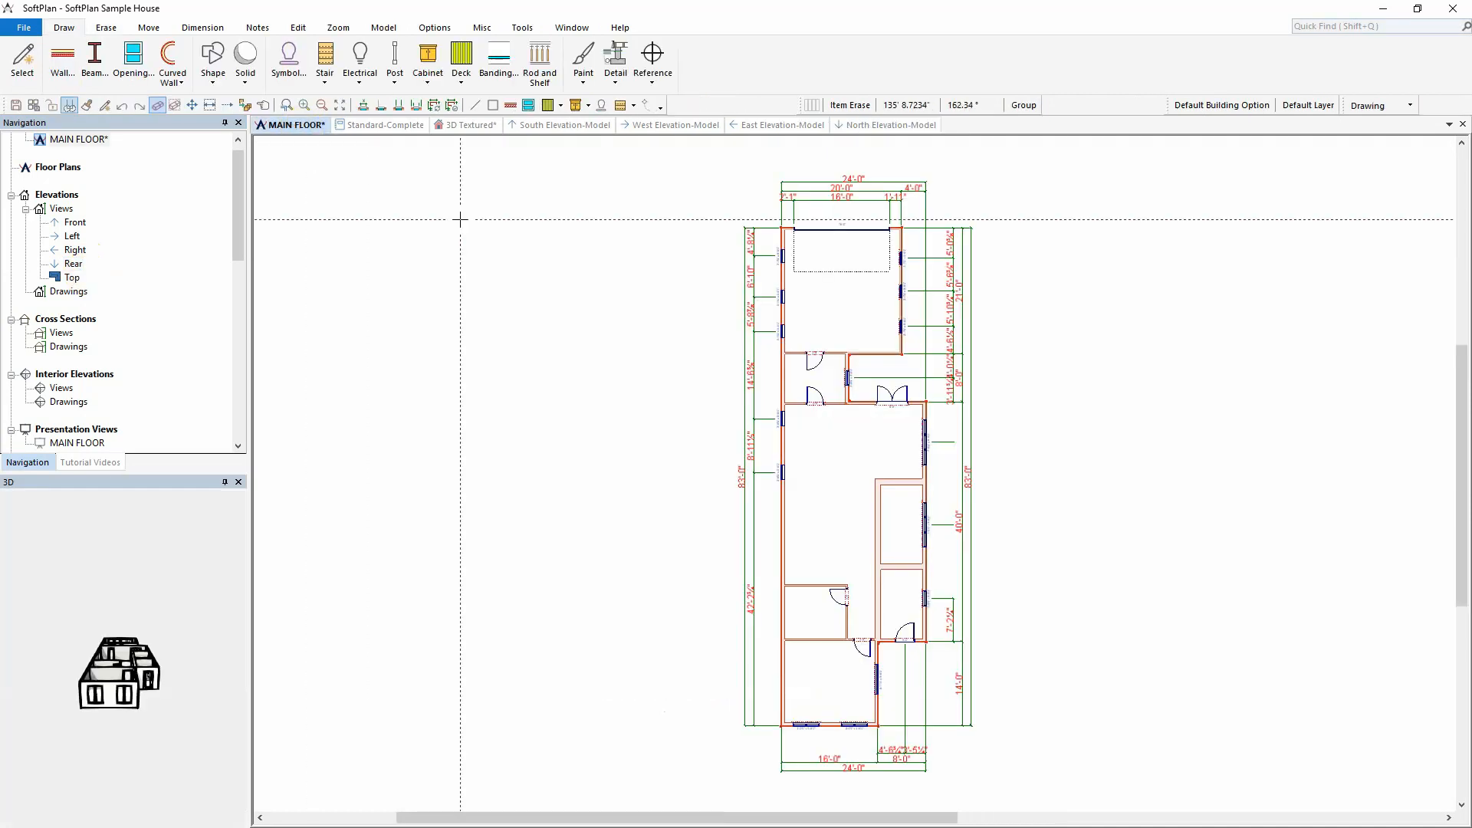
pyautogui.click(296, 29)
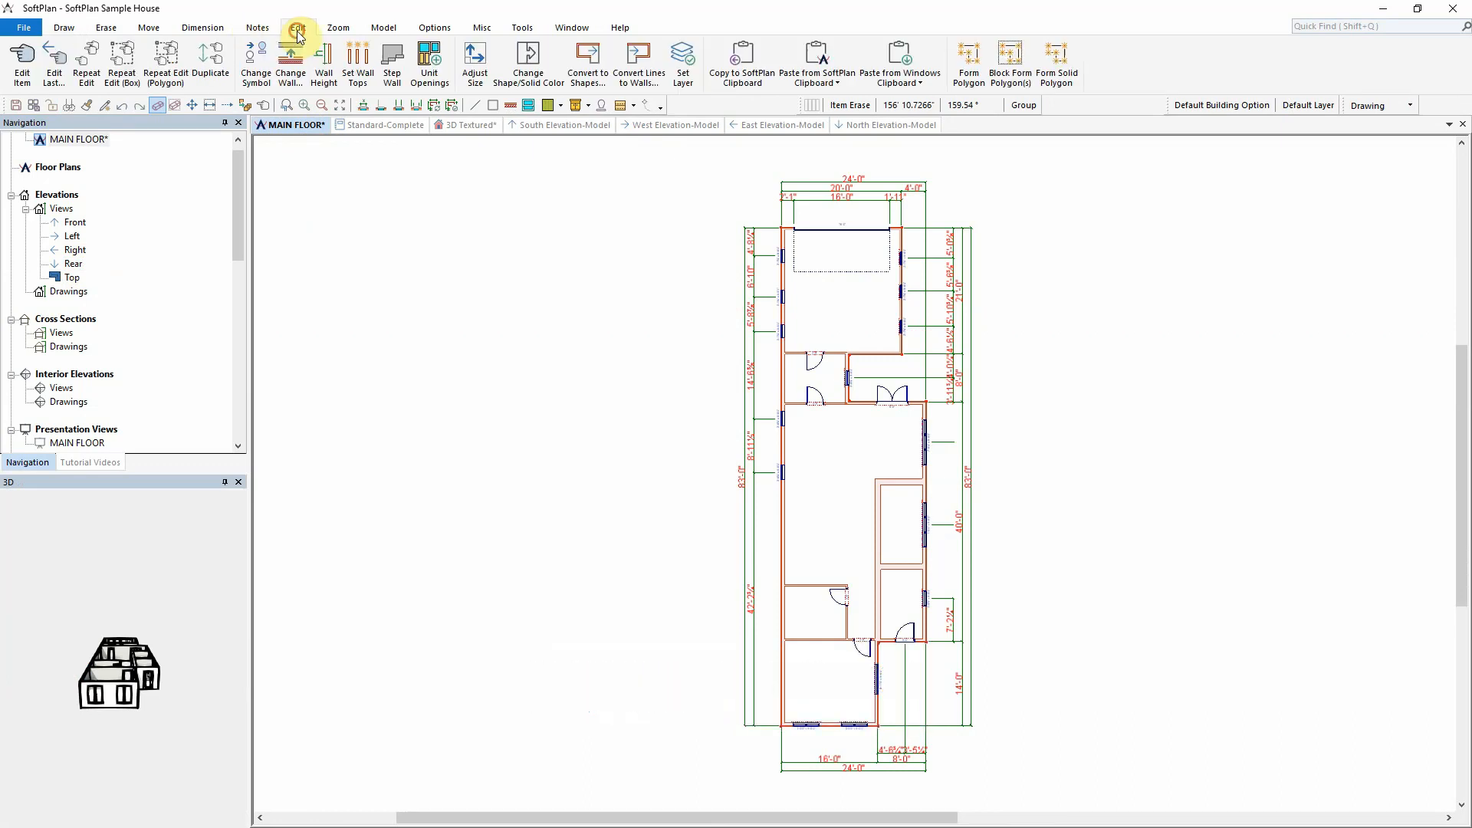
pyautogui.click(324, 65)
pyautogui.moveTo(622, 154); pyautogui.dragTo(1053, 790)
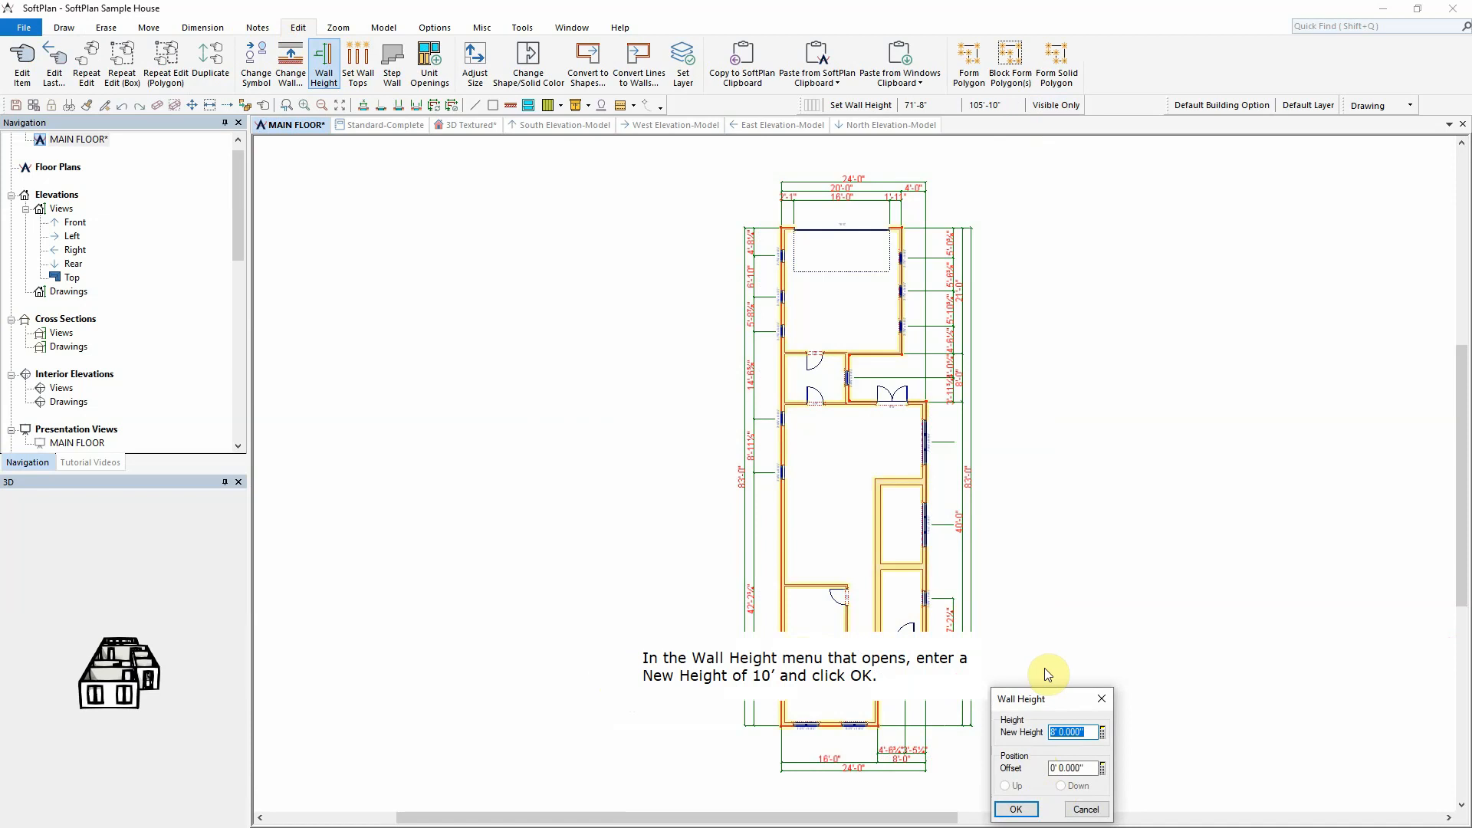
pyautogui.write('10')
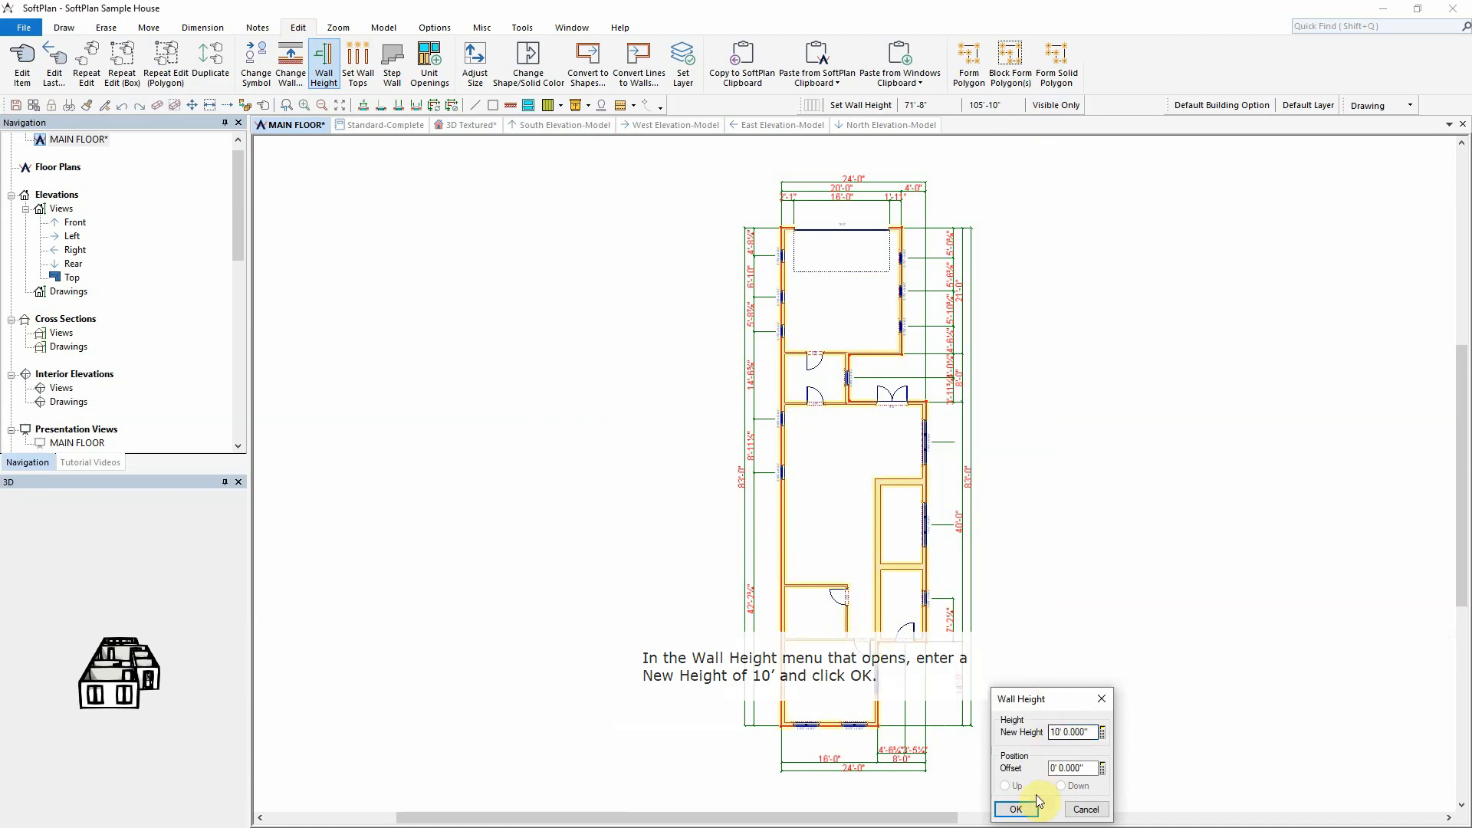
pyautogui.click(1017, 809)
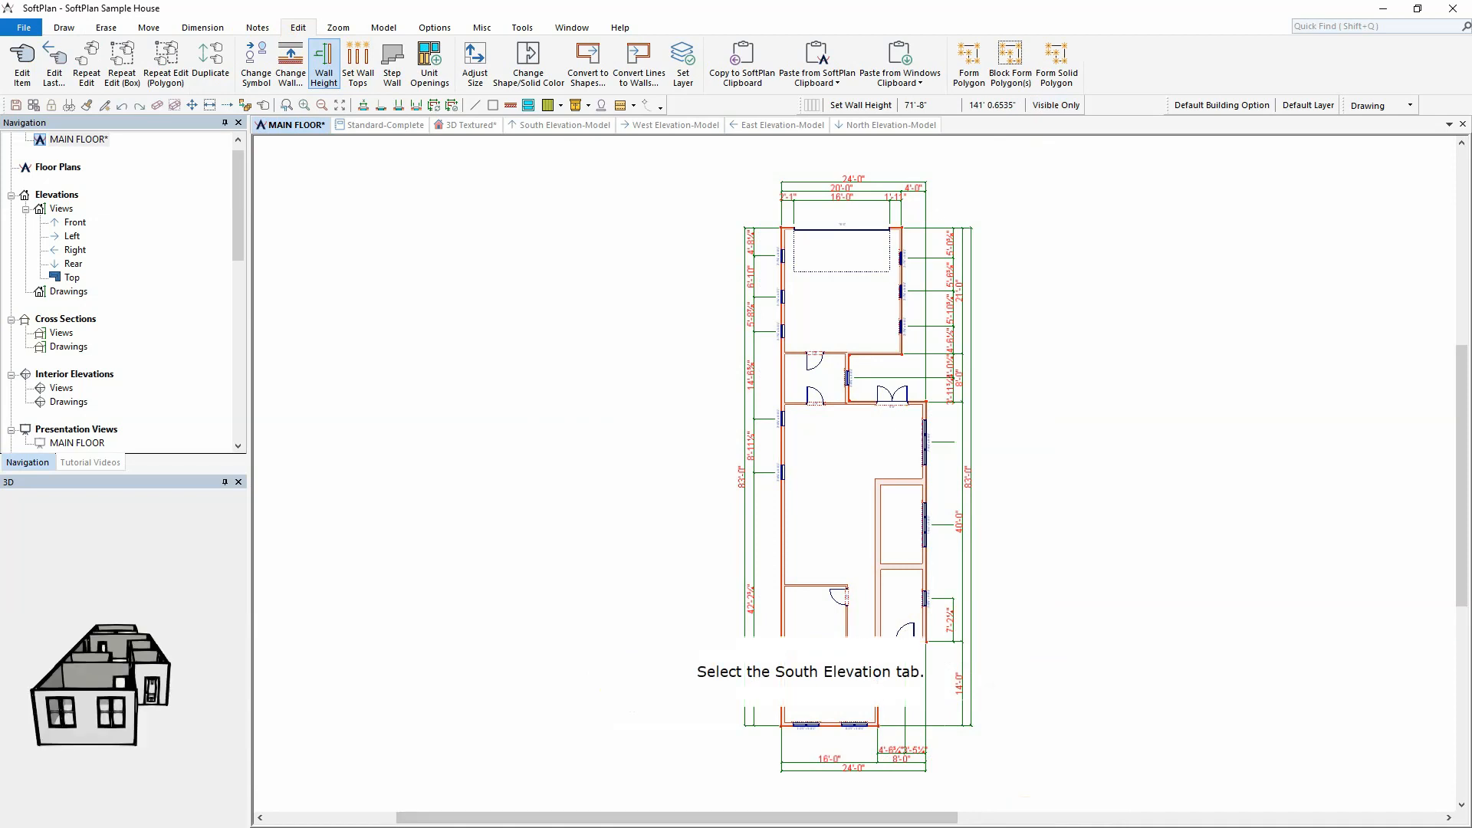
# On the South Elevation, edit the left front window to have custom exterior trim in Vinyl
pyautogui.click(537, 127)
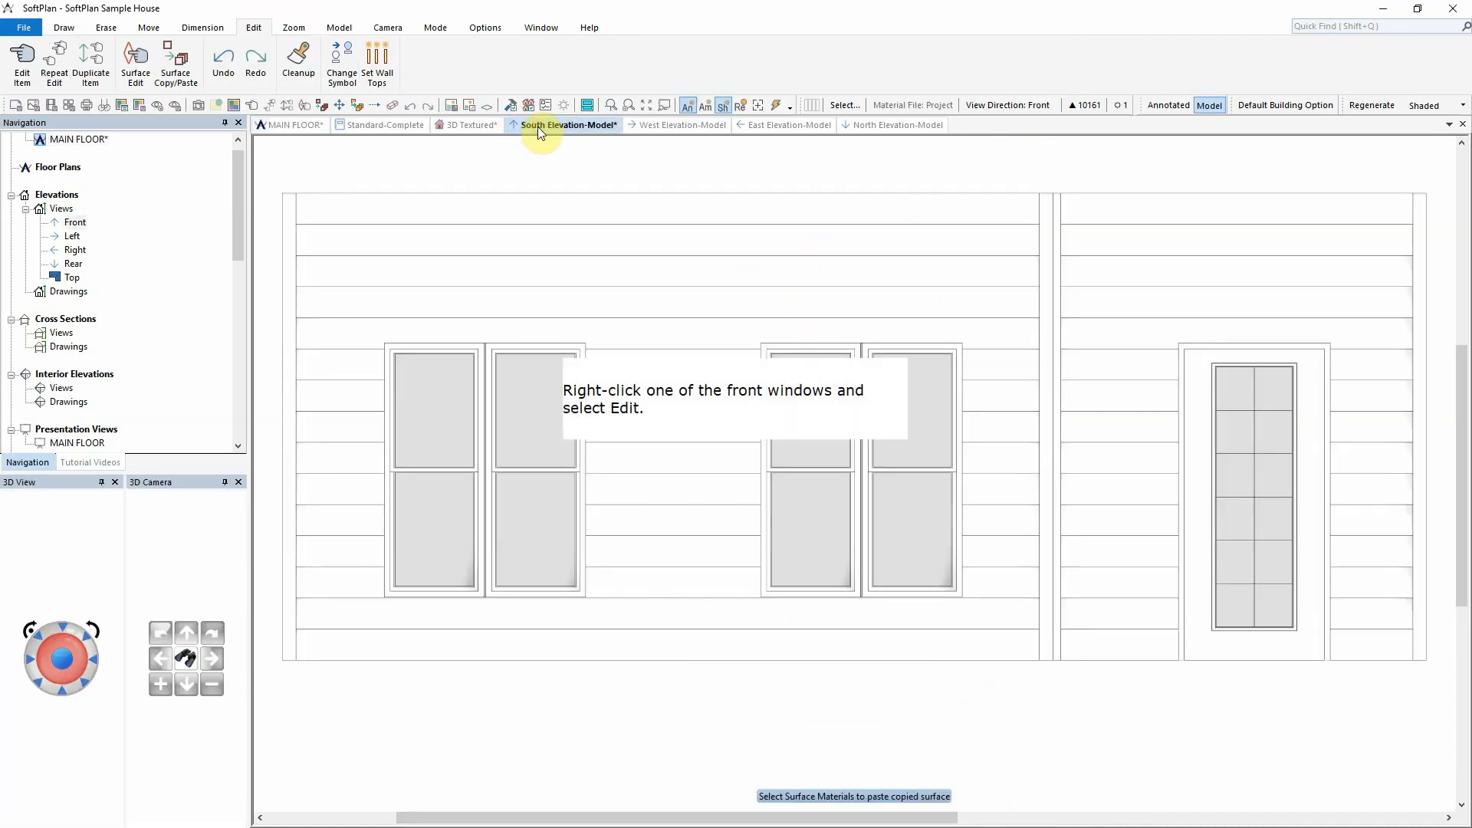
pyautogui.rightClick(481, 480)
pyautogui.click(522, 508)
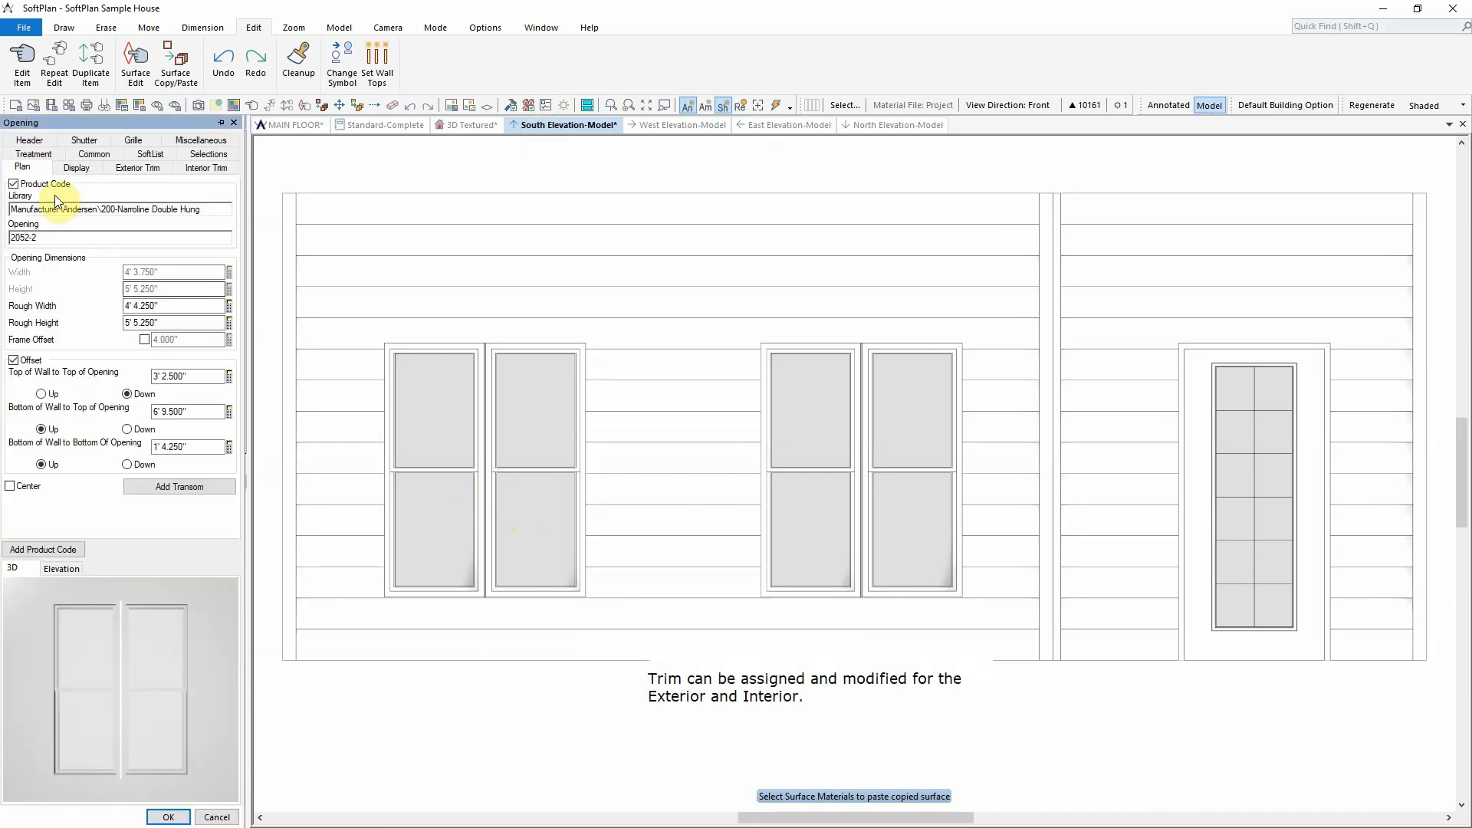
pyautogui.click(138, 168)
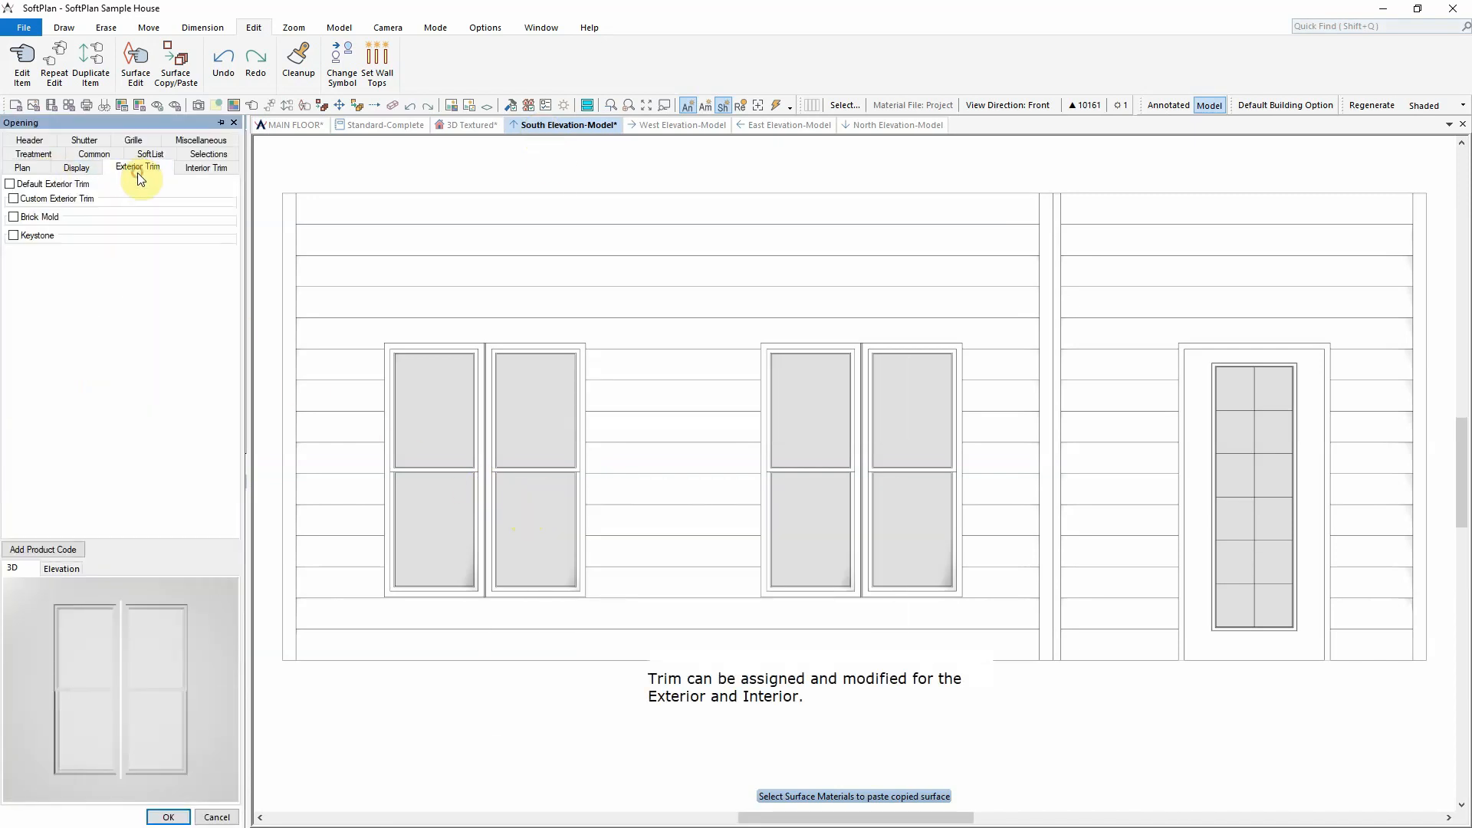
pyautogui.click(55, 184)
pyautogui.click(51, 201)
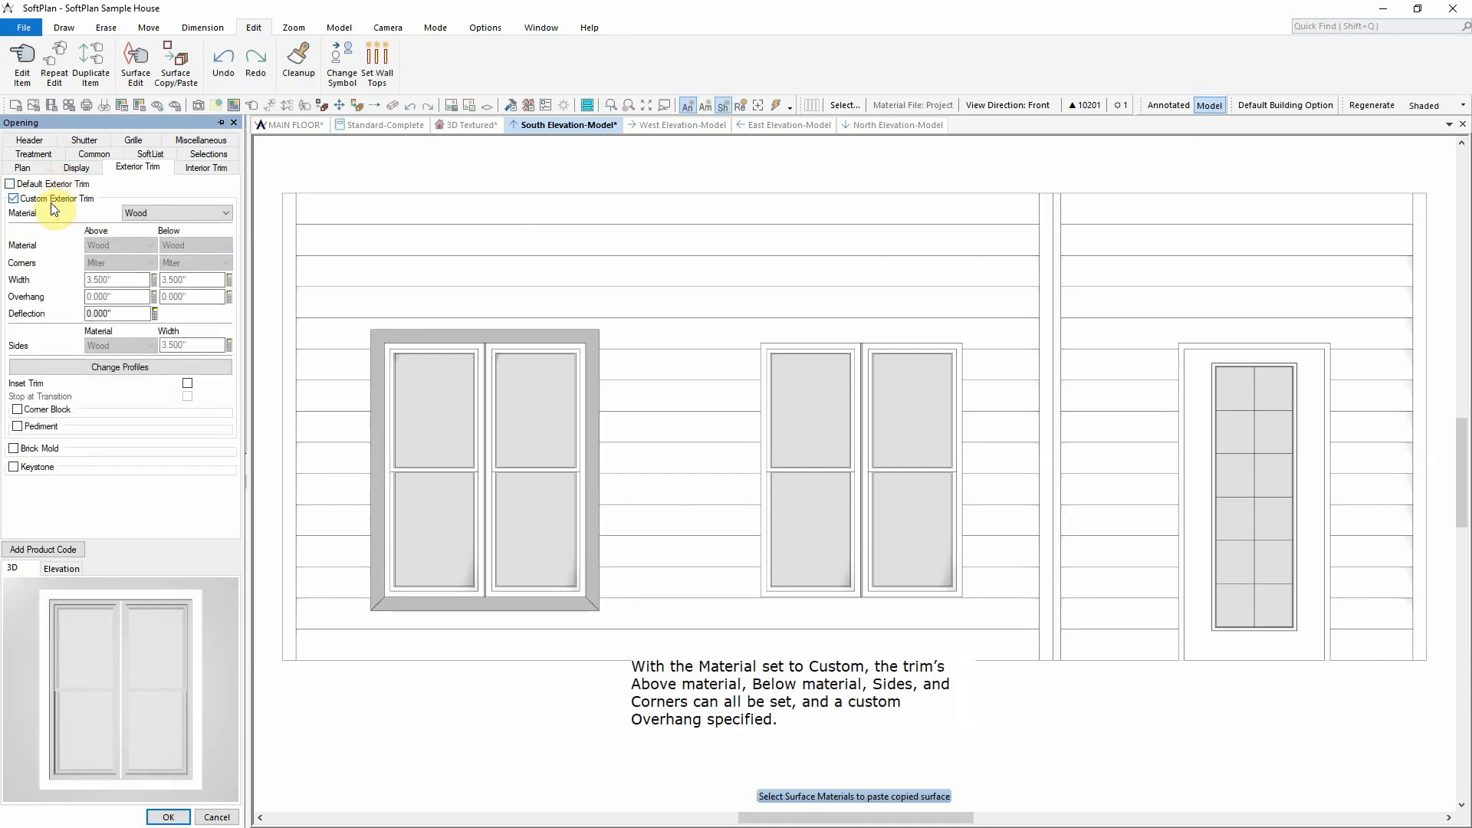
pyautogui.click(159, 214)
pyautogui.click(165, 238)
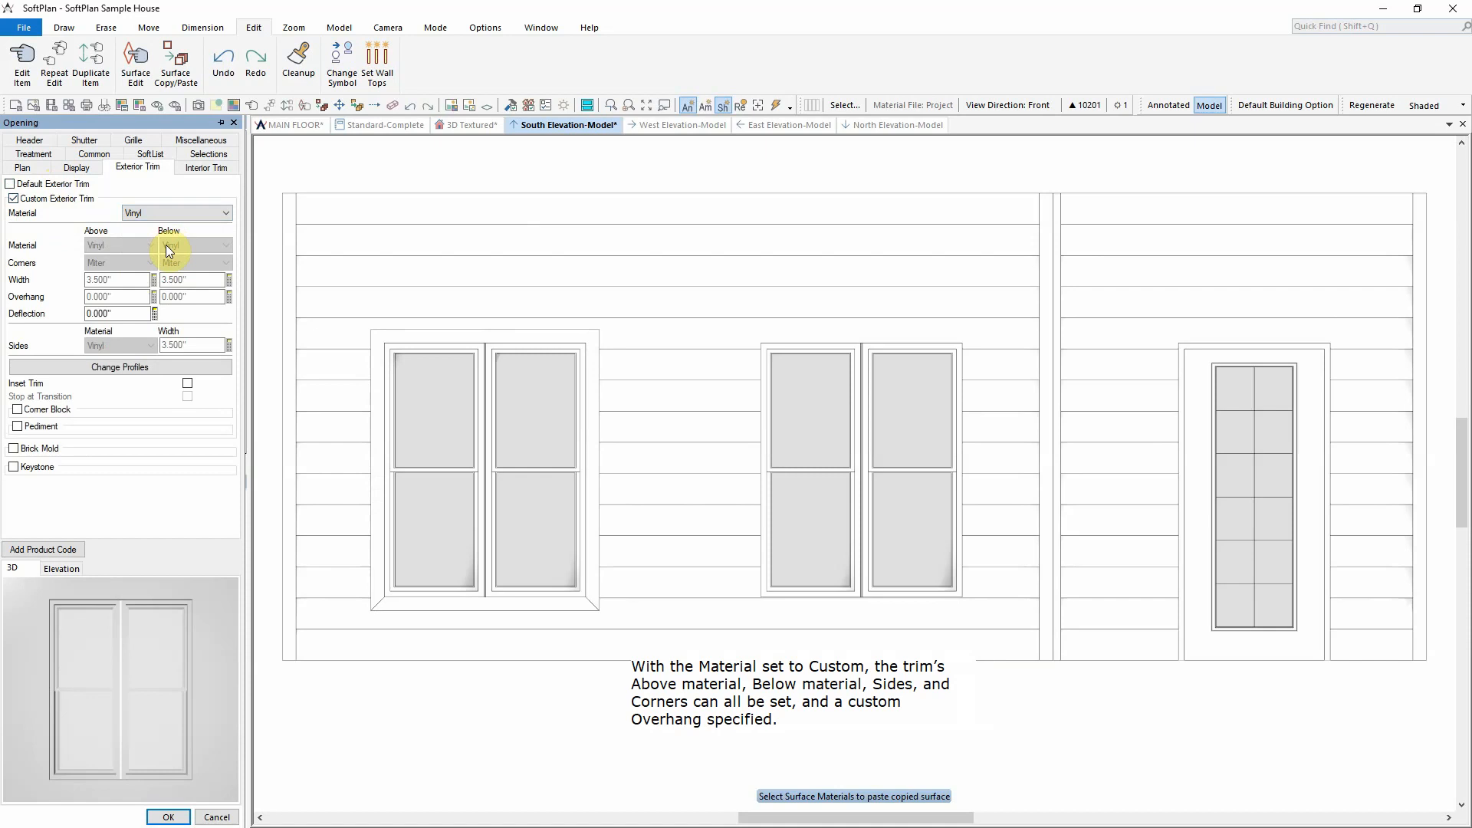
# Switch the window's trim material to Custom and give the above trim Through corners with a 3" overhang
pyautogui.click(186, 211)
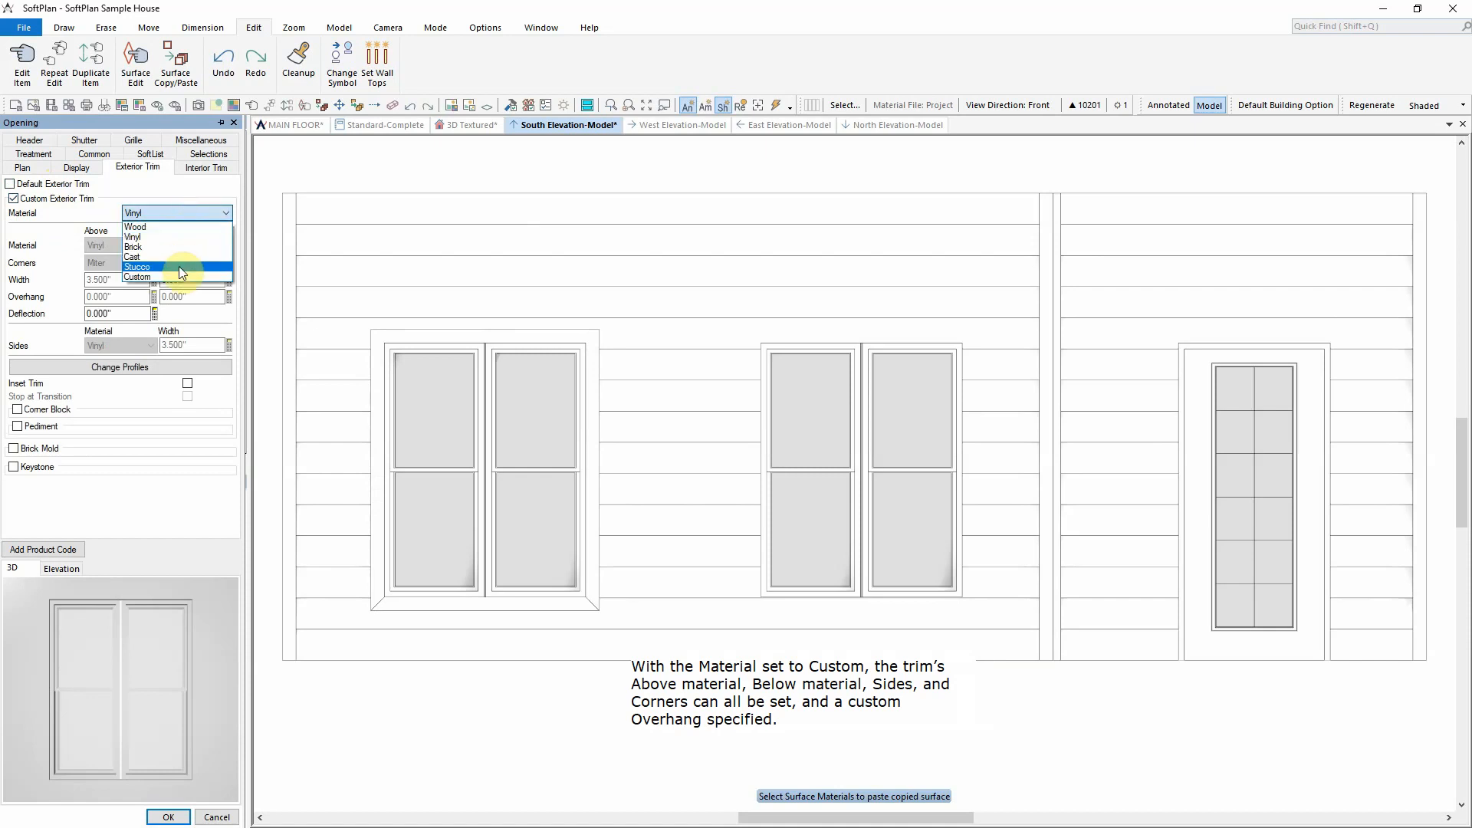
pyautogui.click(176, 276)
pyautogui.click(136, 263)
pyautogui.click(137, 285)
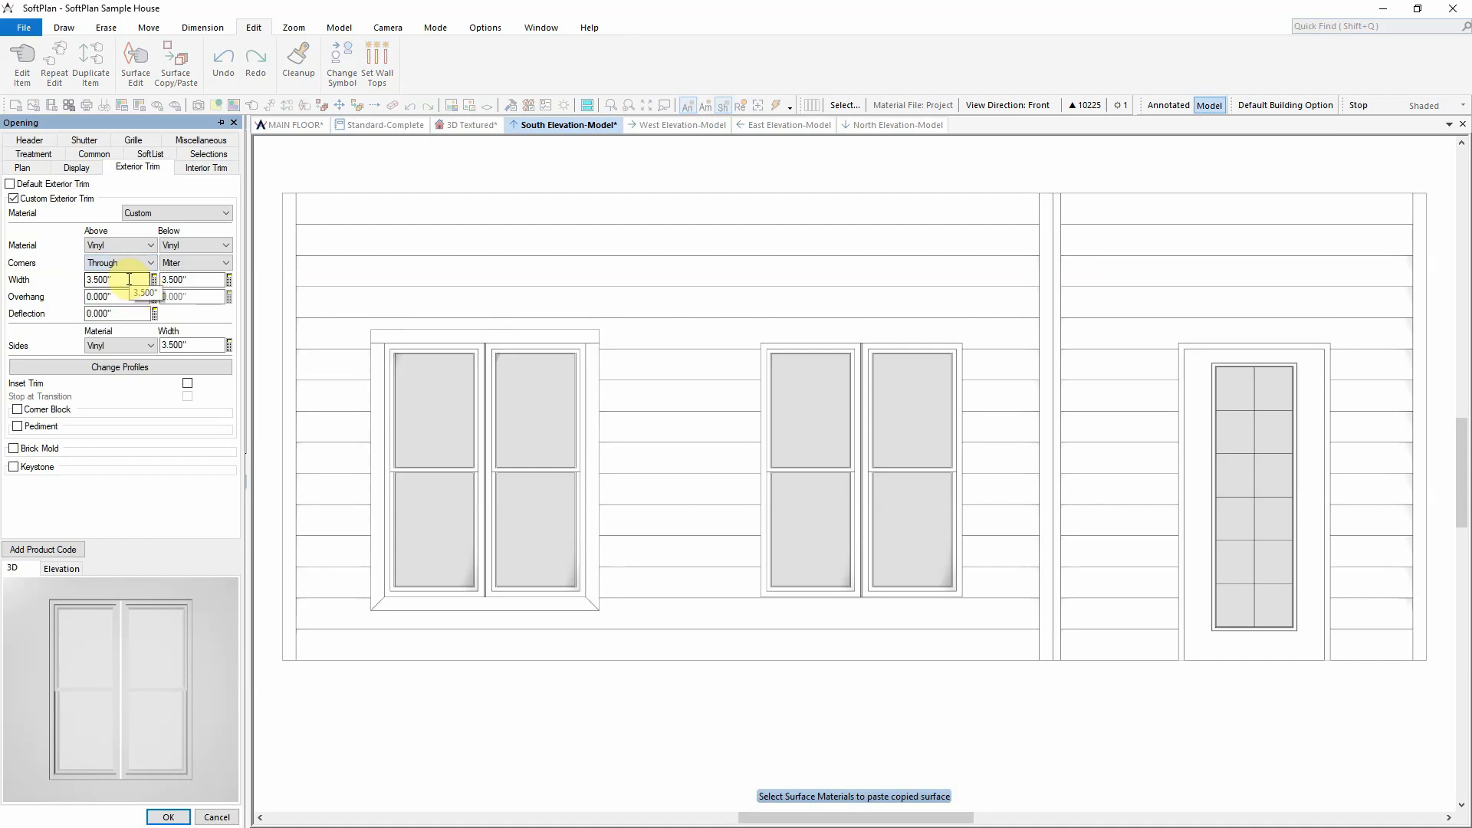
pyautogui.doubleClick(123, 295)
pyautogui.write('3')
pyautogui.press('Return')
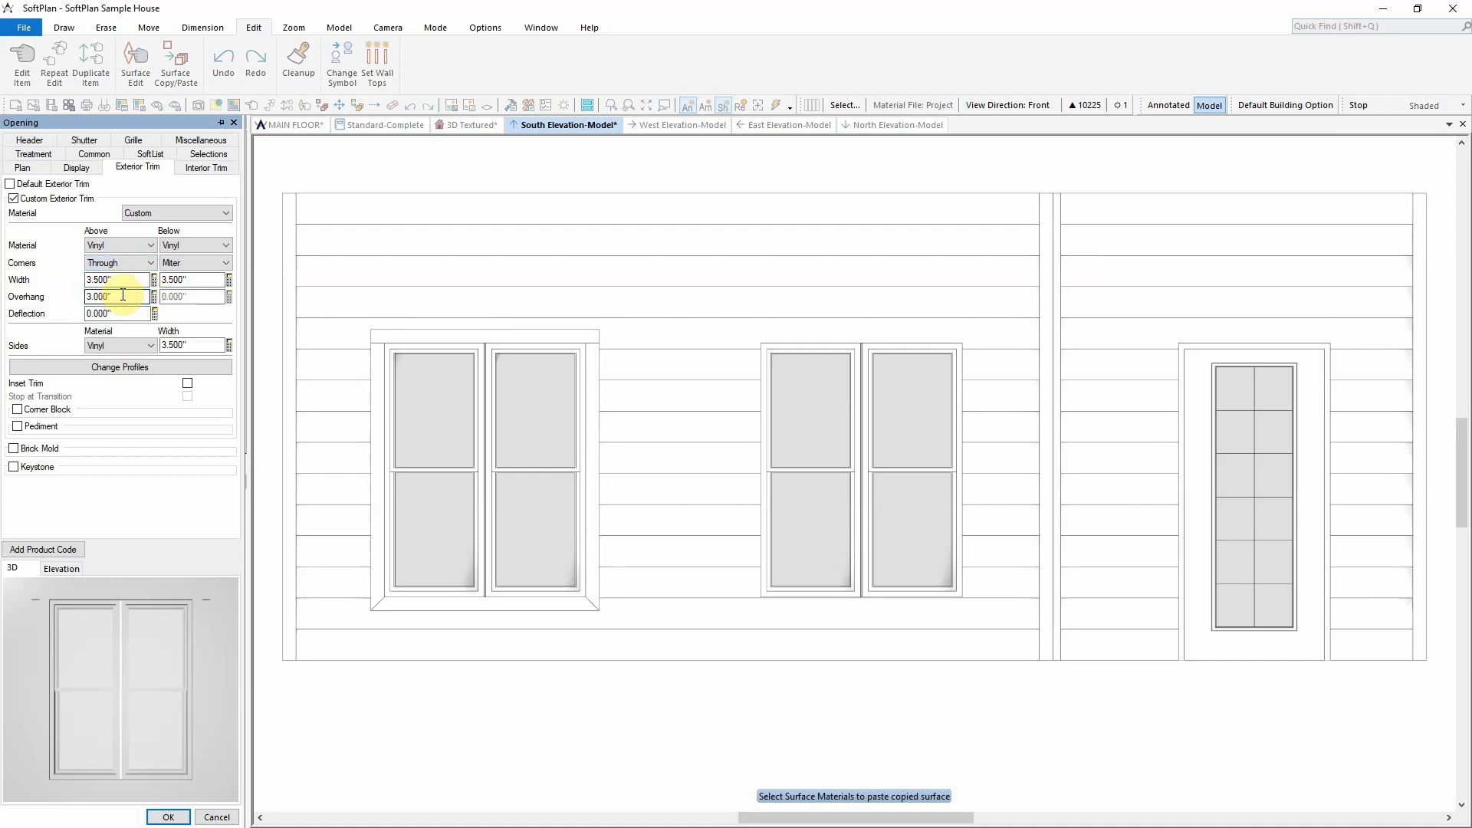
# Give the window's below trim Through corners with a 3" overhang
pyautogui.click(192, 277)
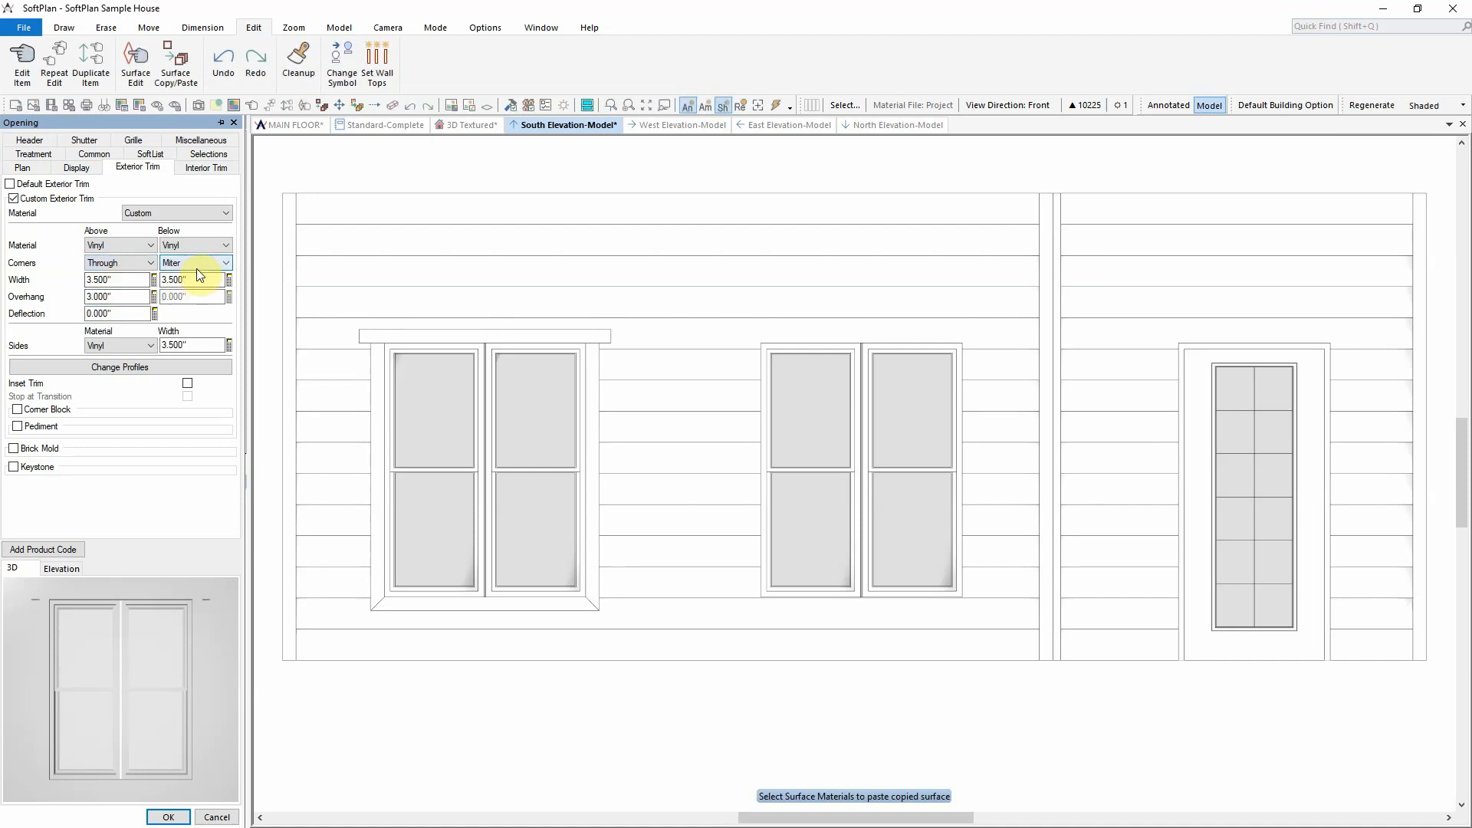
pyautogui.click(197, 286)
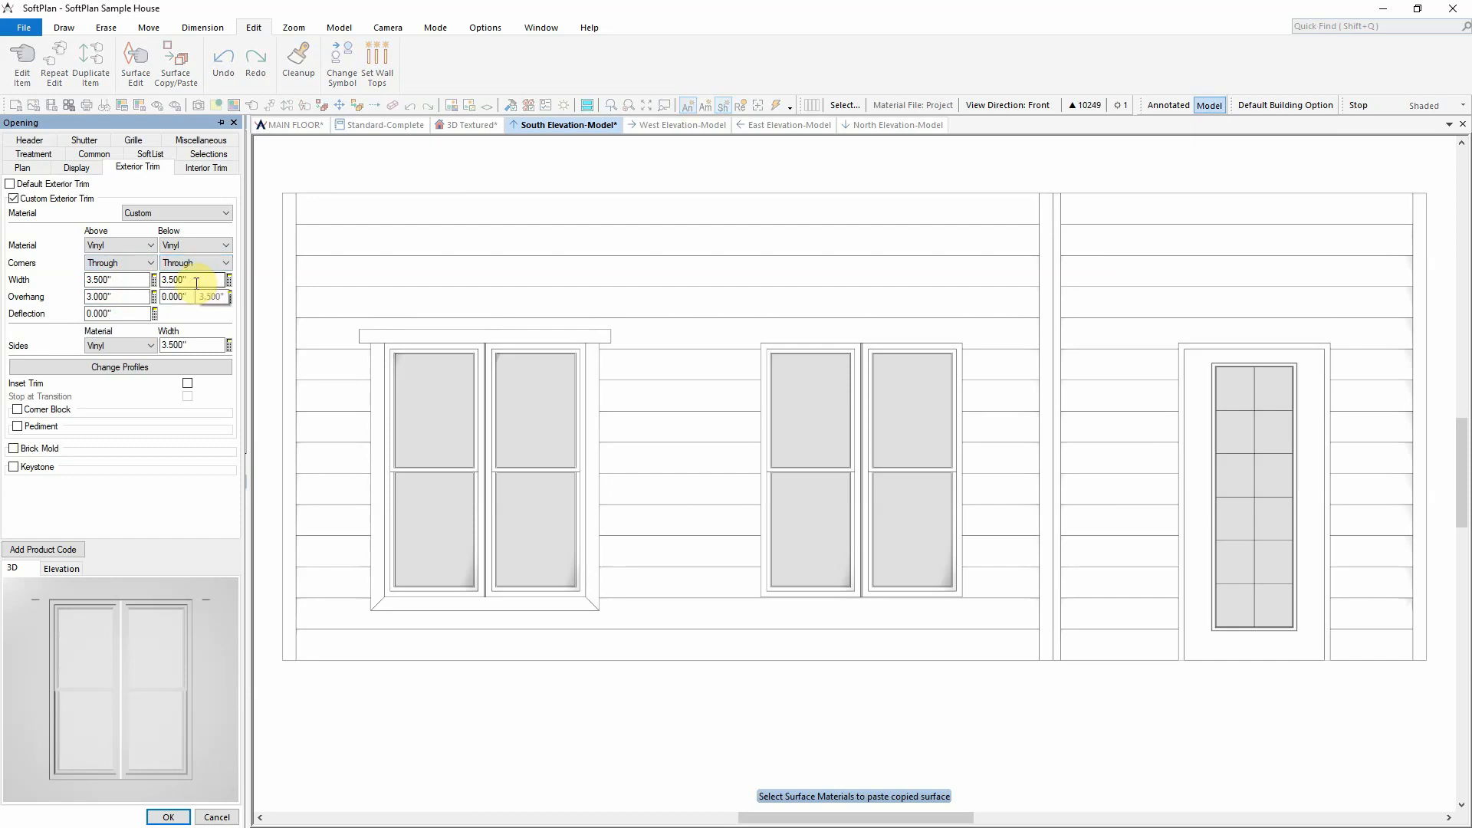
pyautogui.doubleClick(192, 296)
pyautogui.write('3')
pyautogui.press('Return')
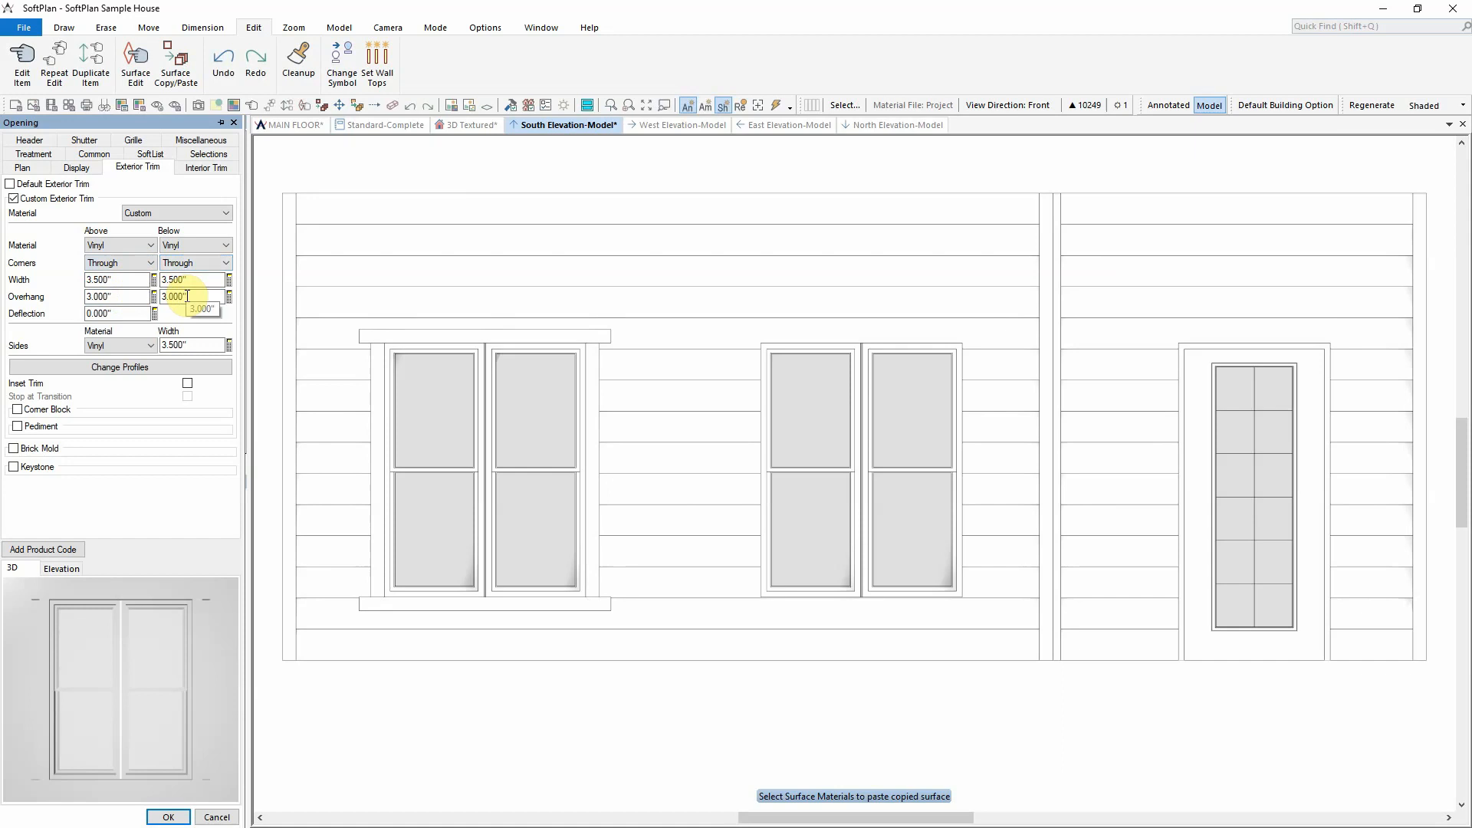
# Allow unique trim symbols and change the window's above trim profile to dentil molding 4 from the Dentil Molding library
pyautogui.click(121, 366)
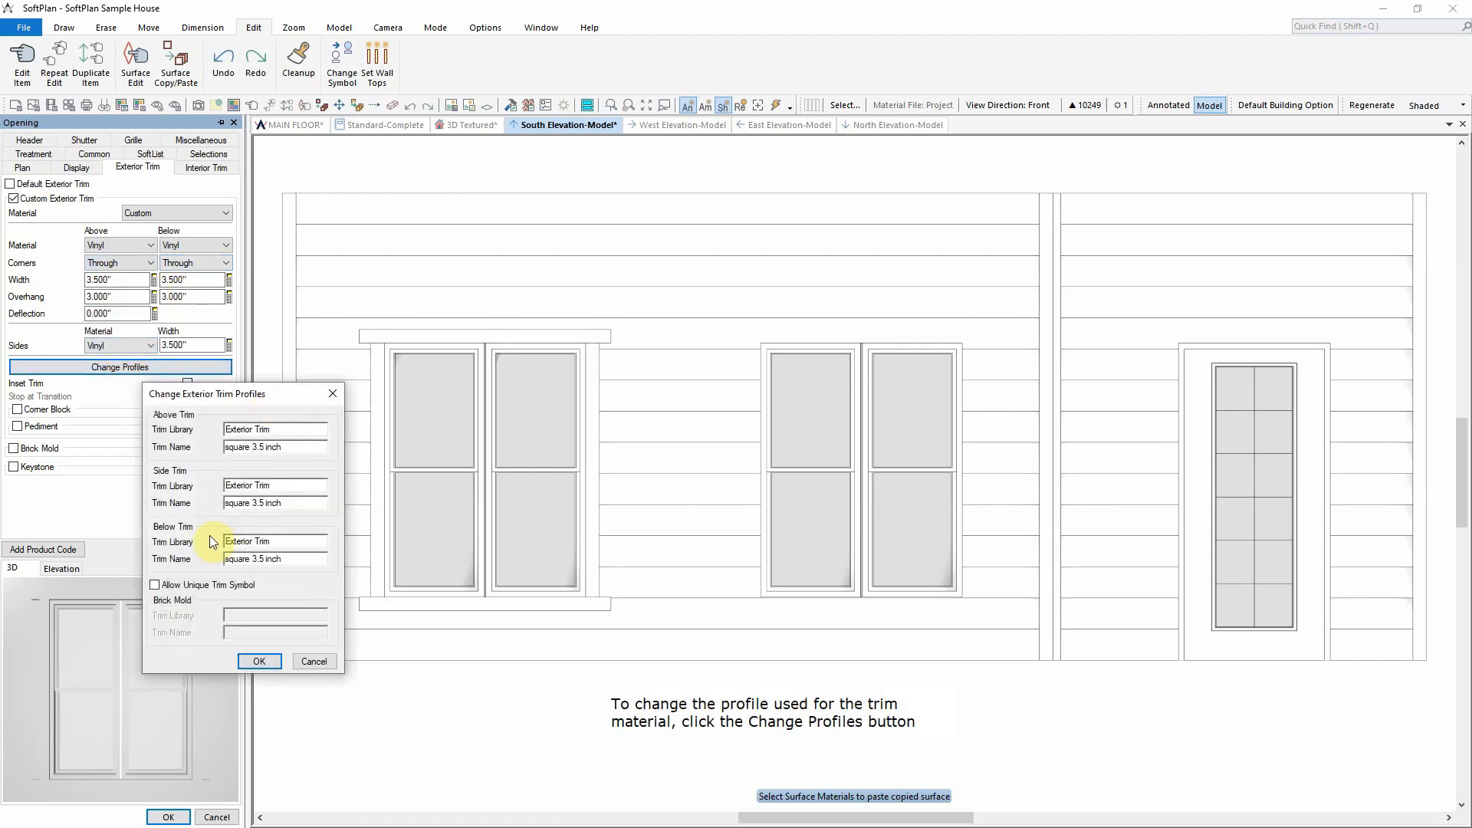
pyautogui.click(195, 582)
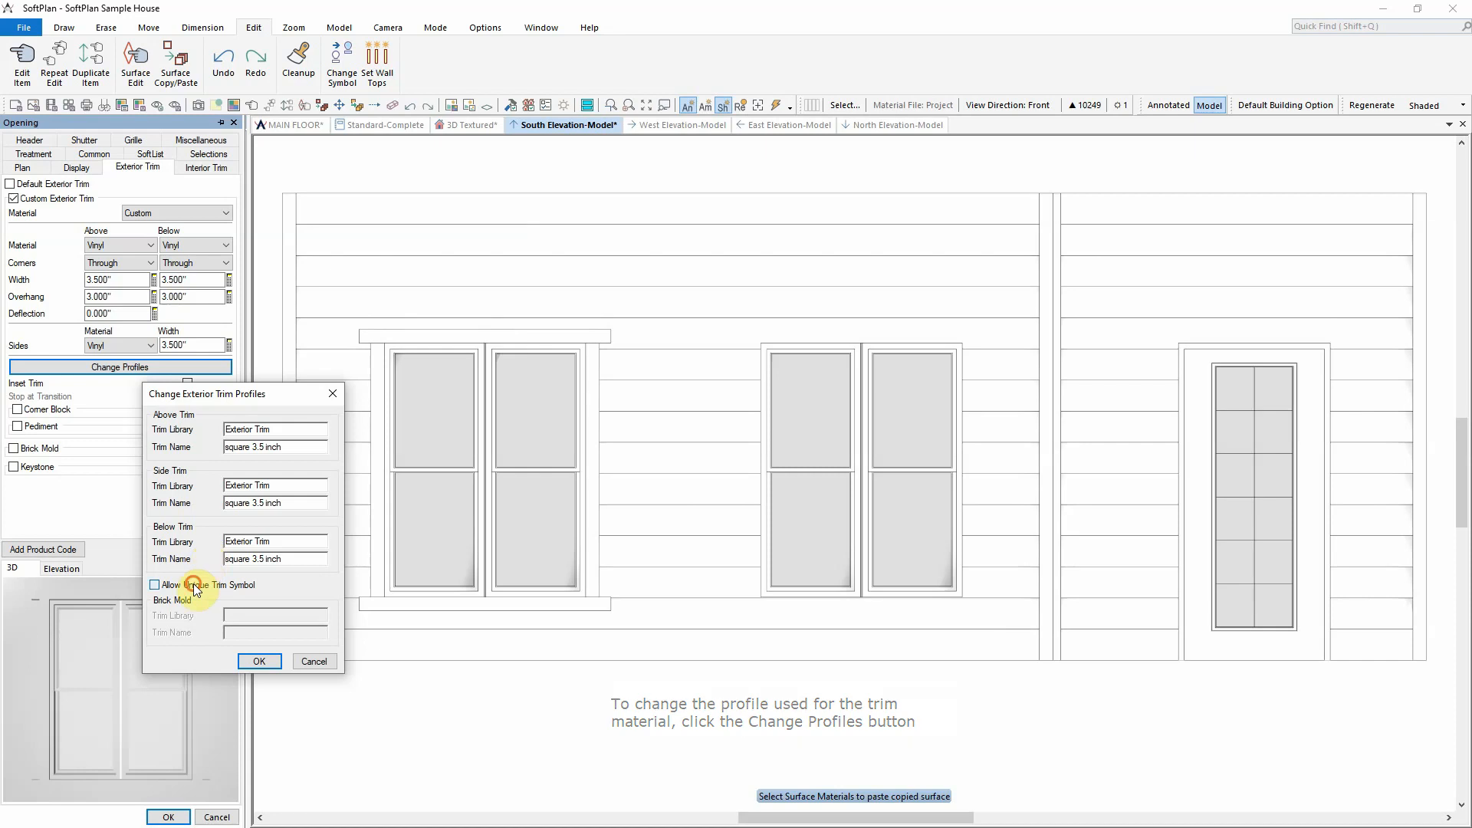
pyautogui.click(276, 449)
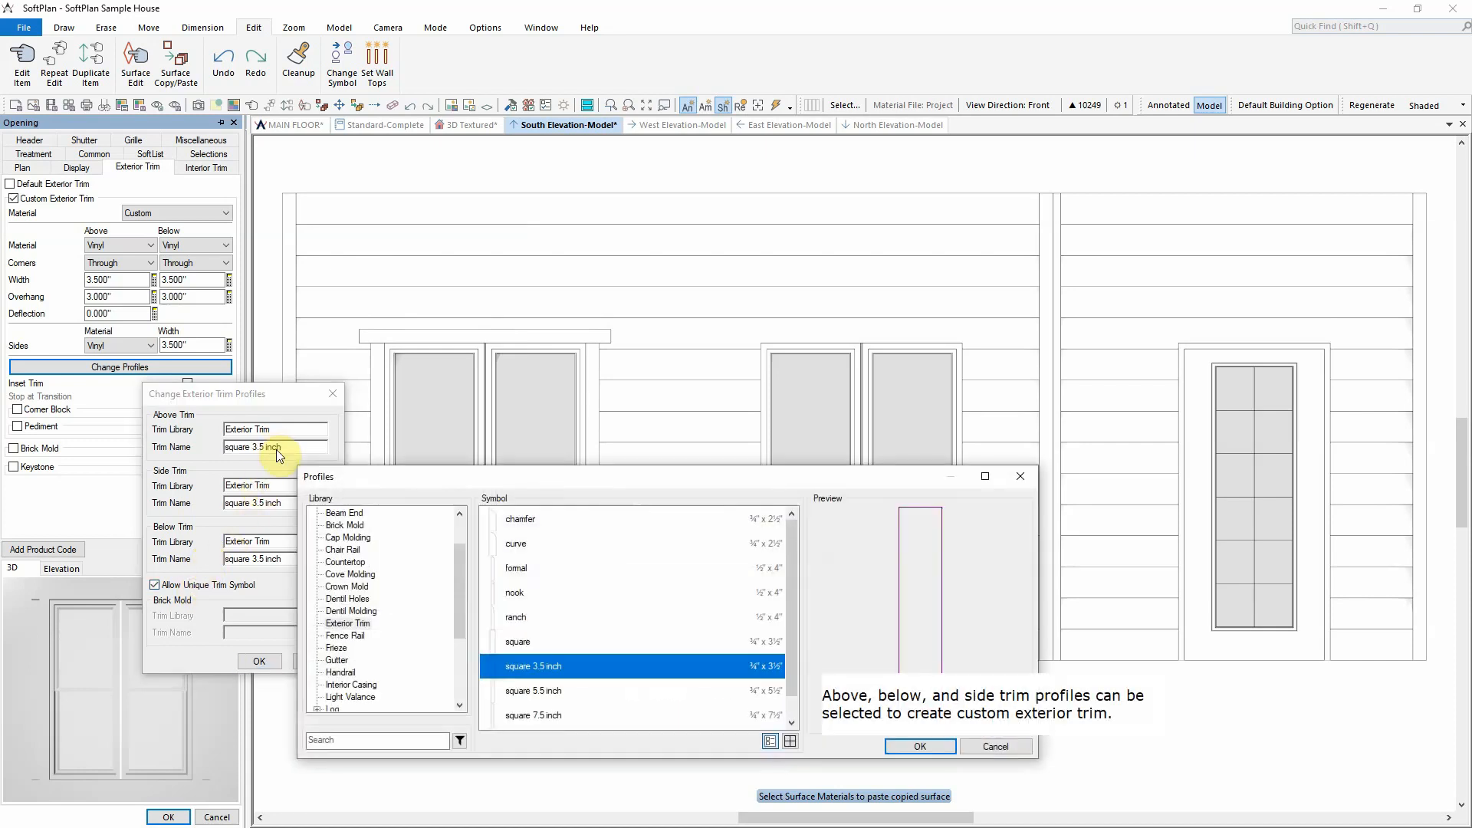
pyautogui.click(353, 611)
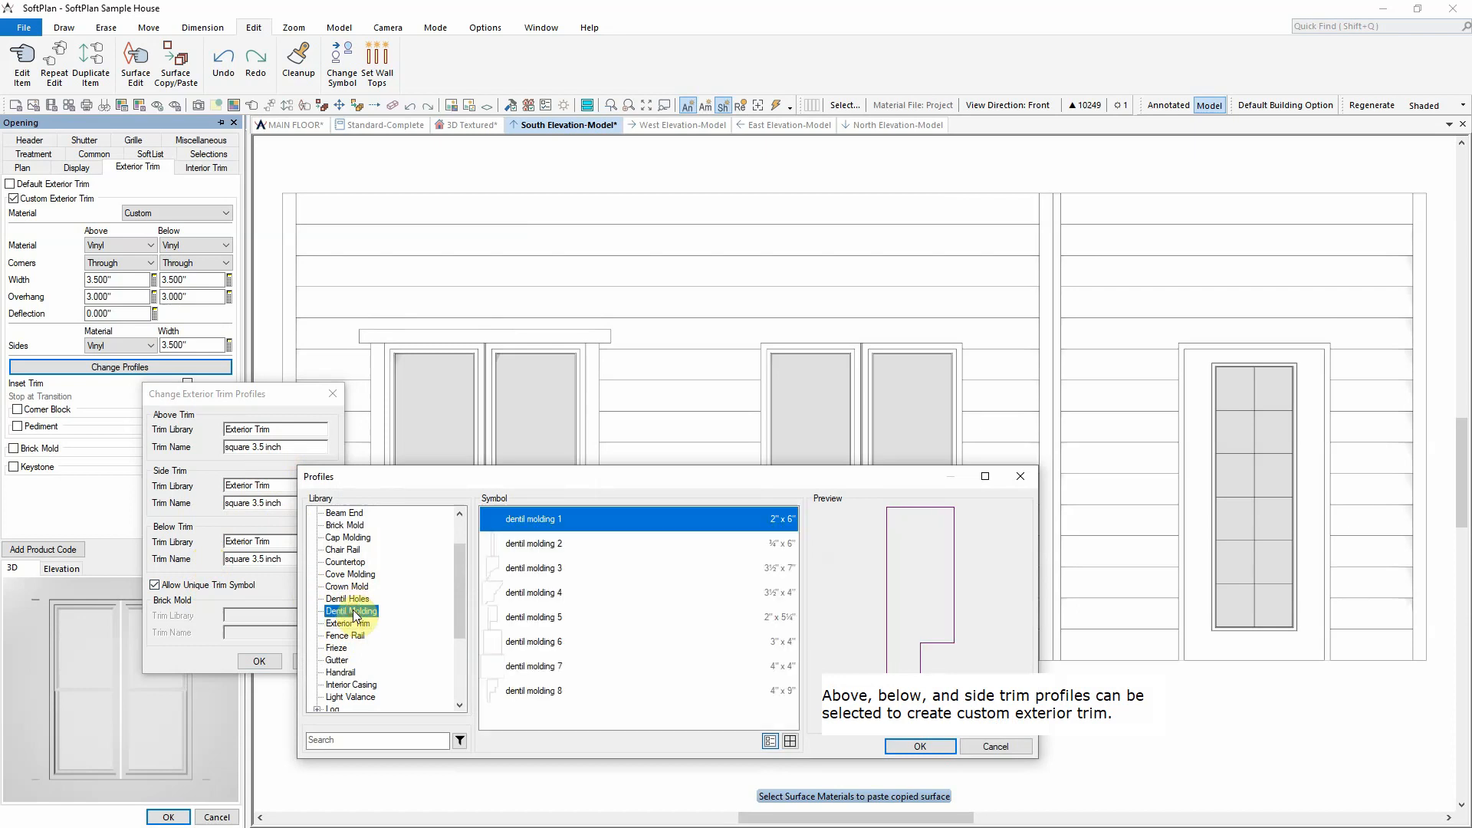
pyautogui.click(553, 596)
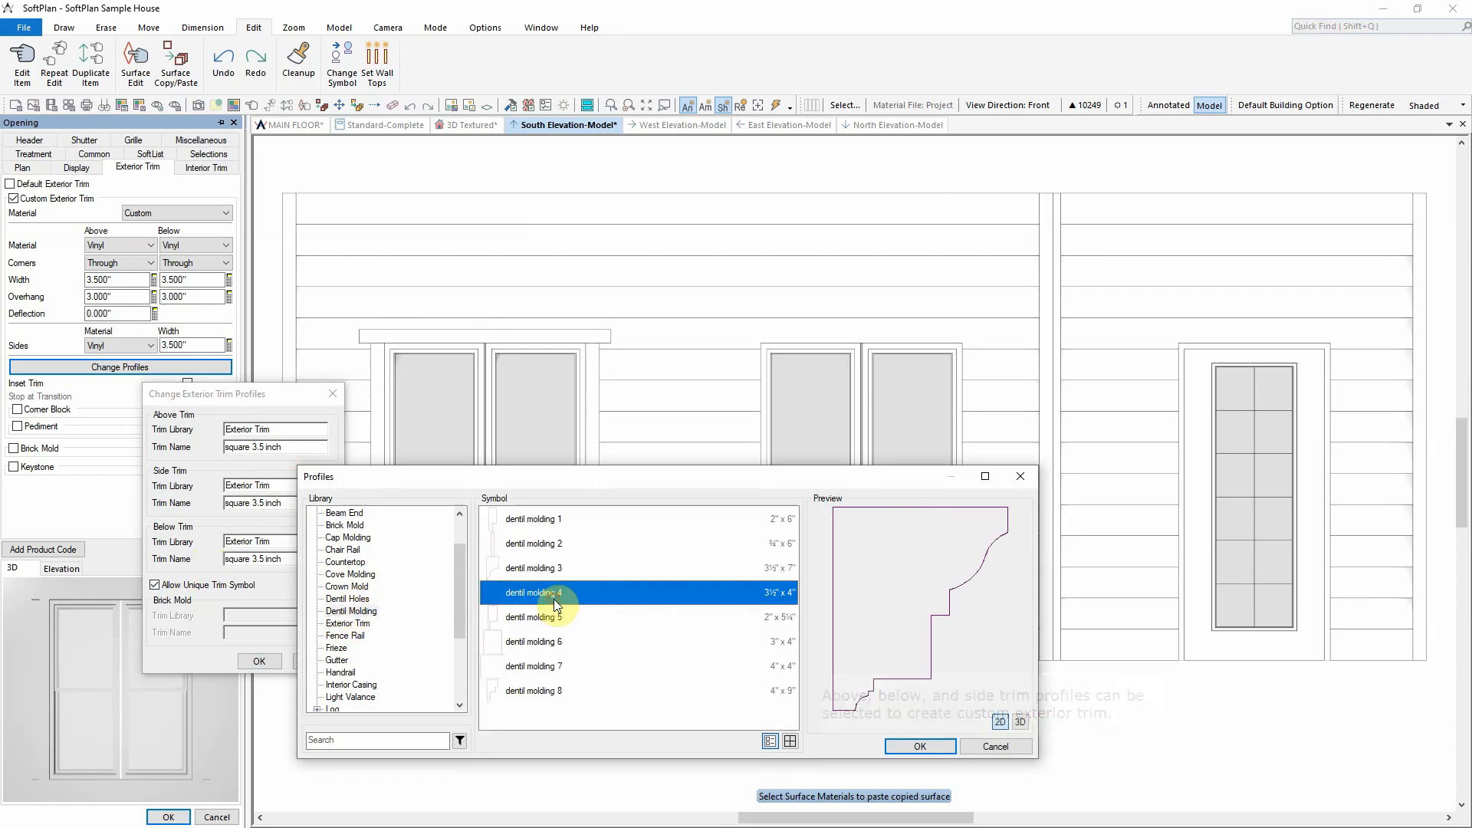
pyautogui.click(923, 744)
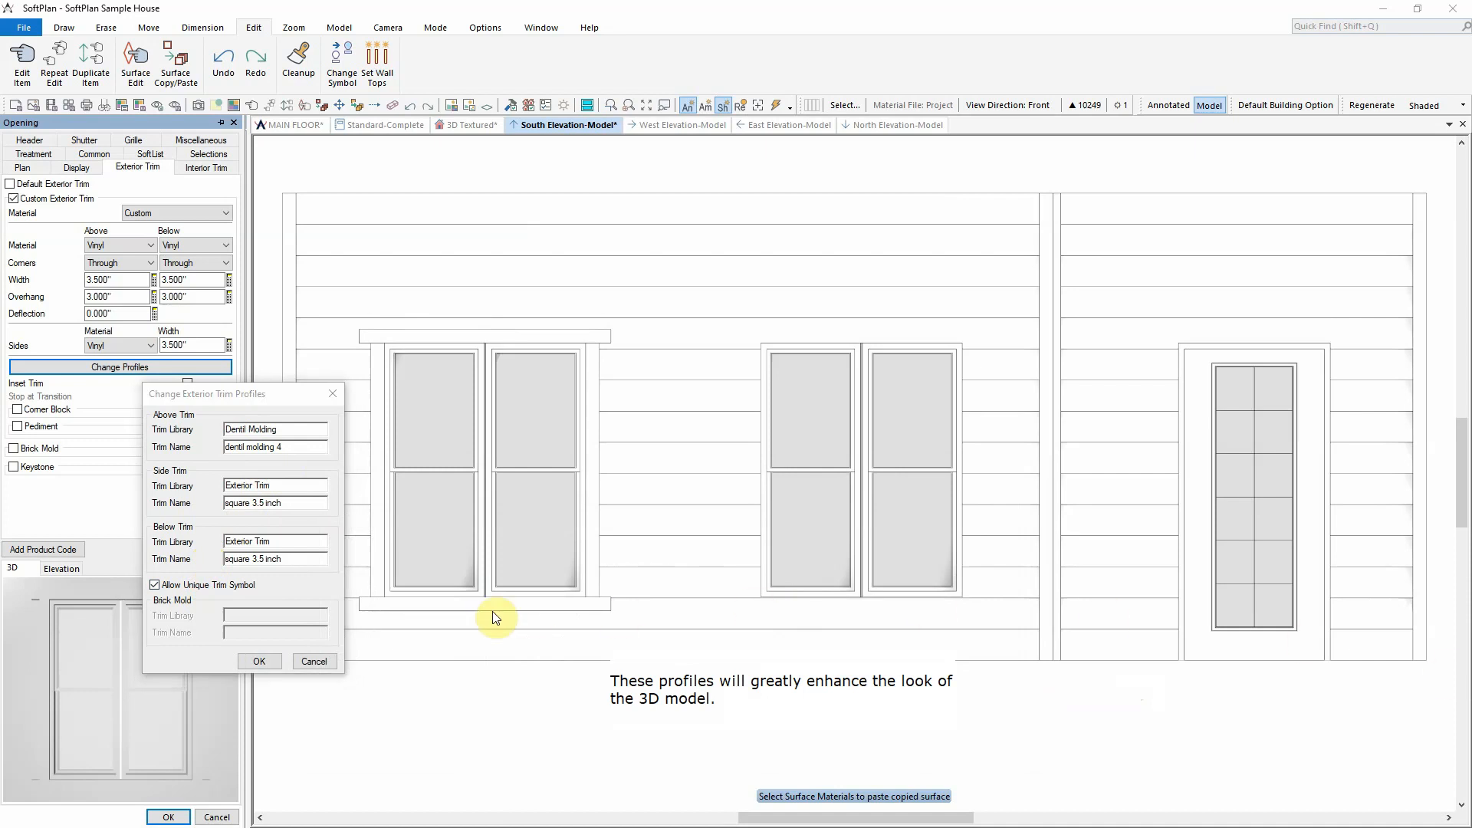
pyautogui.click(270, 659)
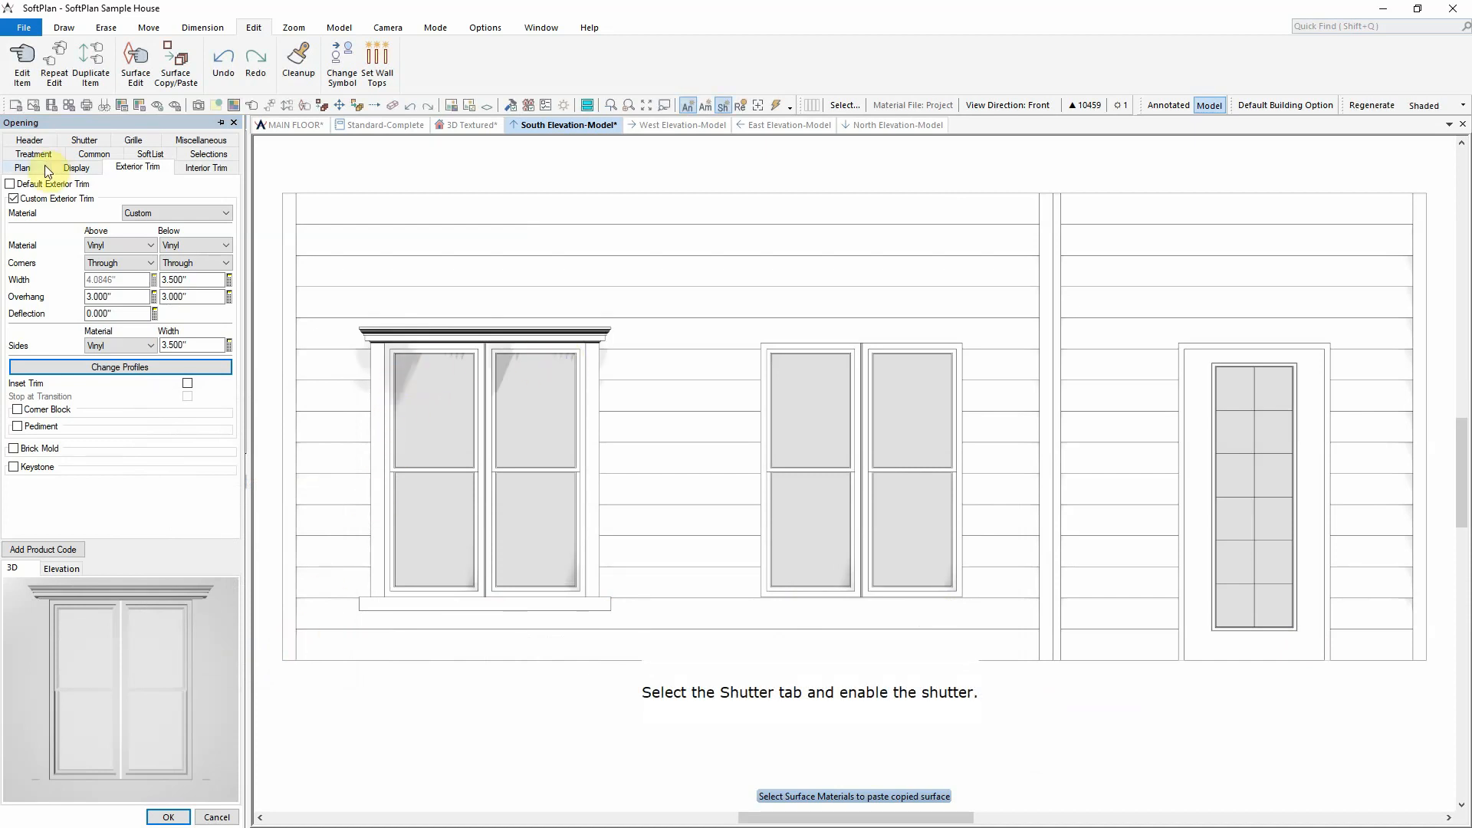
# Add board and batten traditional shutters to the left front window
pyautogui.click(79, 140)
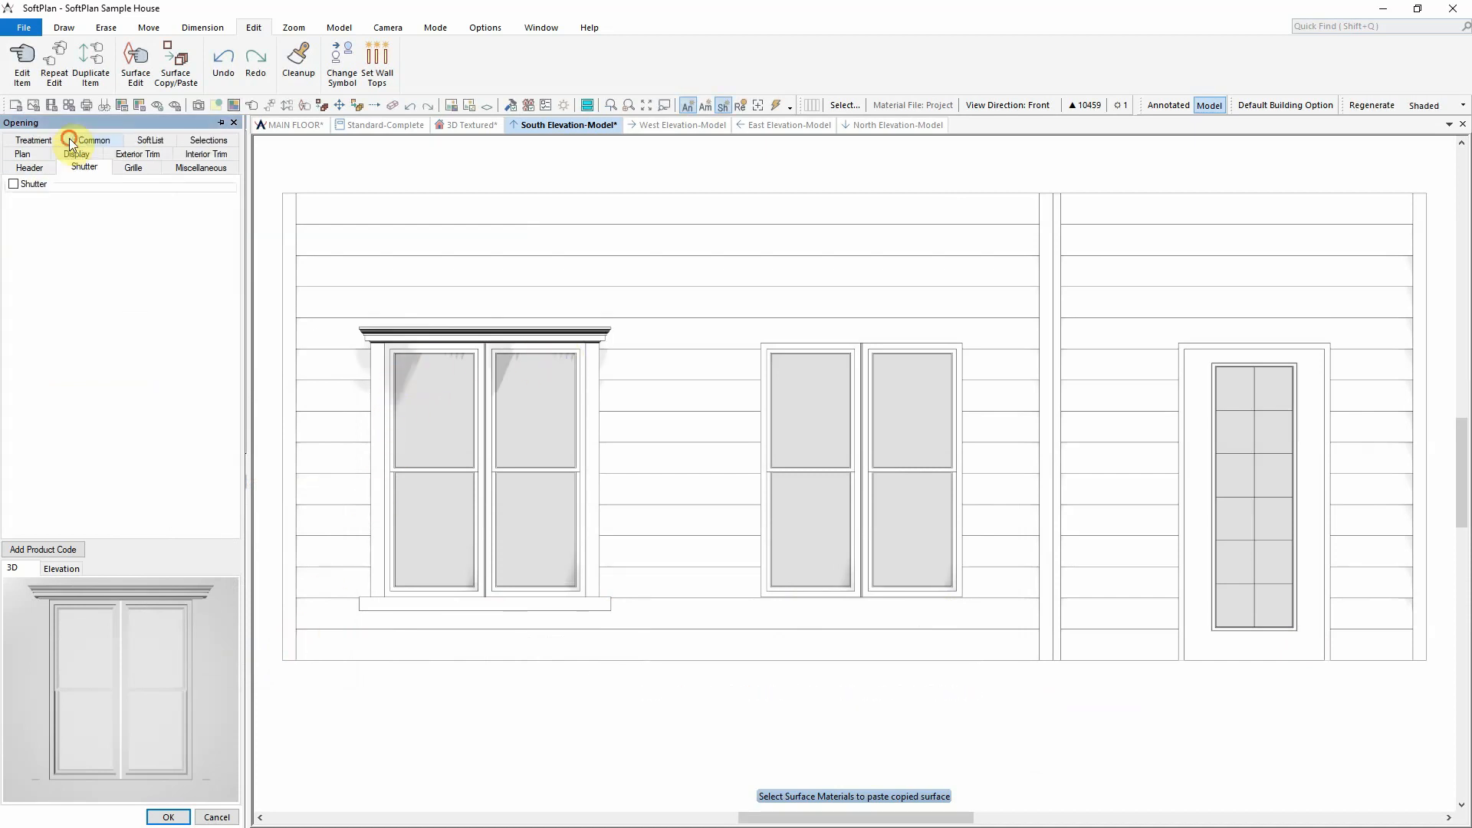
pyautogui.click(27, 186)
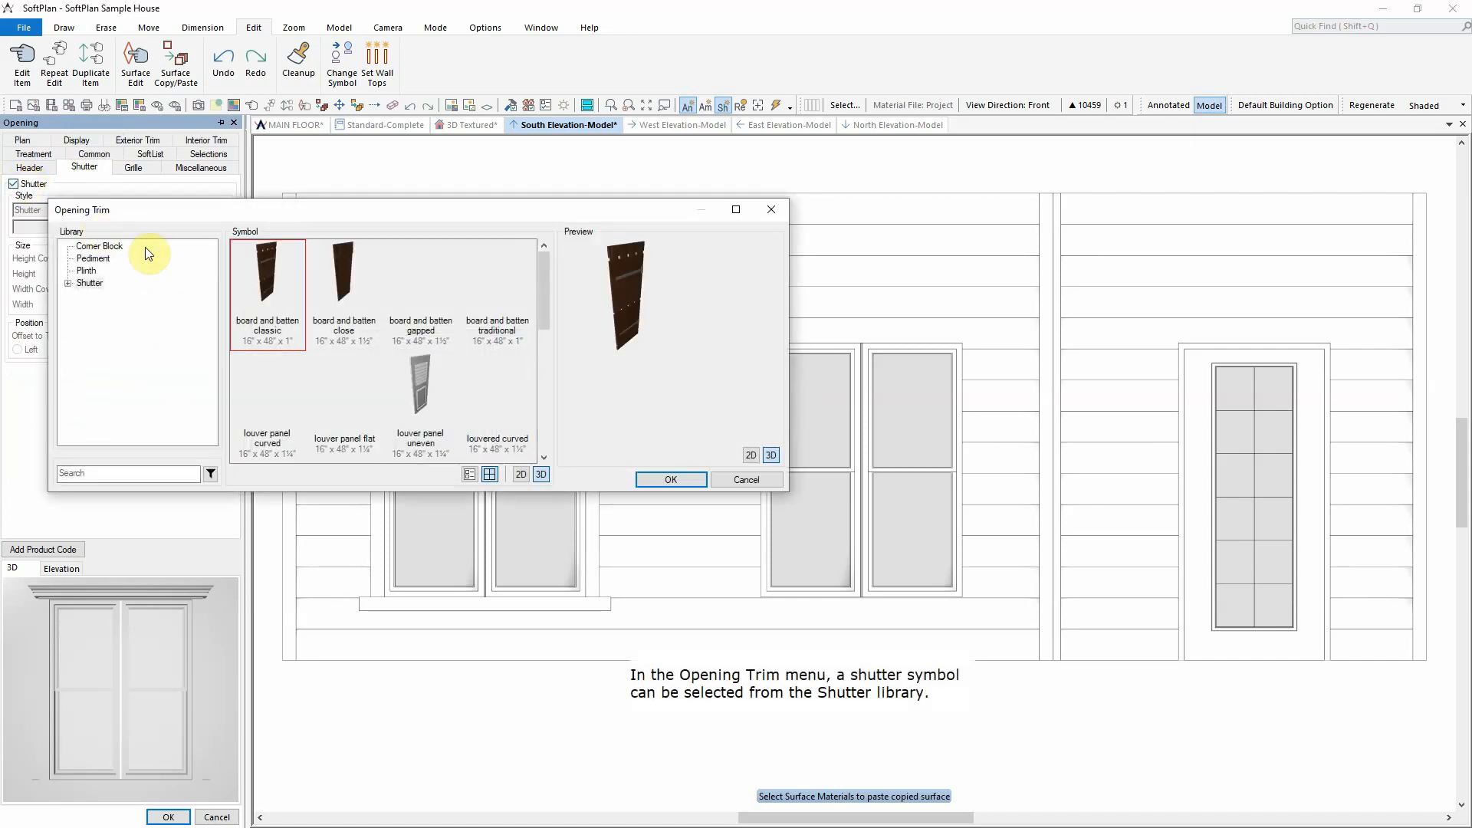
pyautogui.click(497, 284)
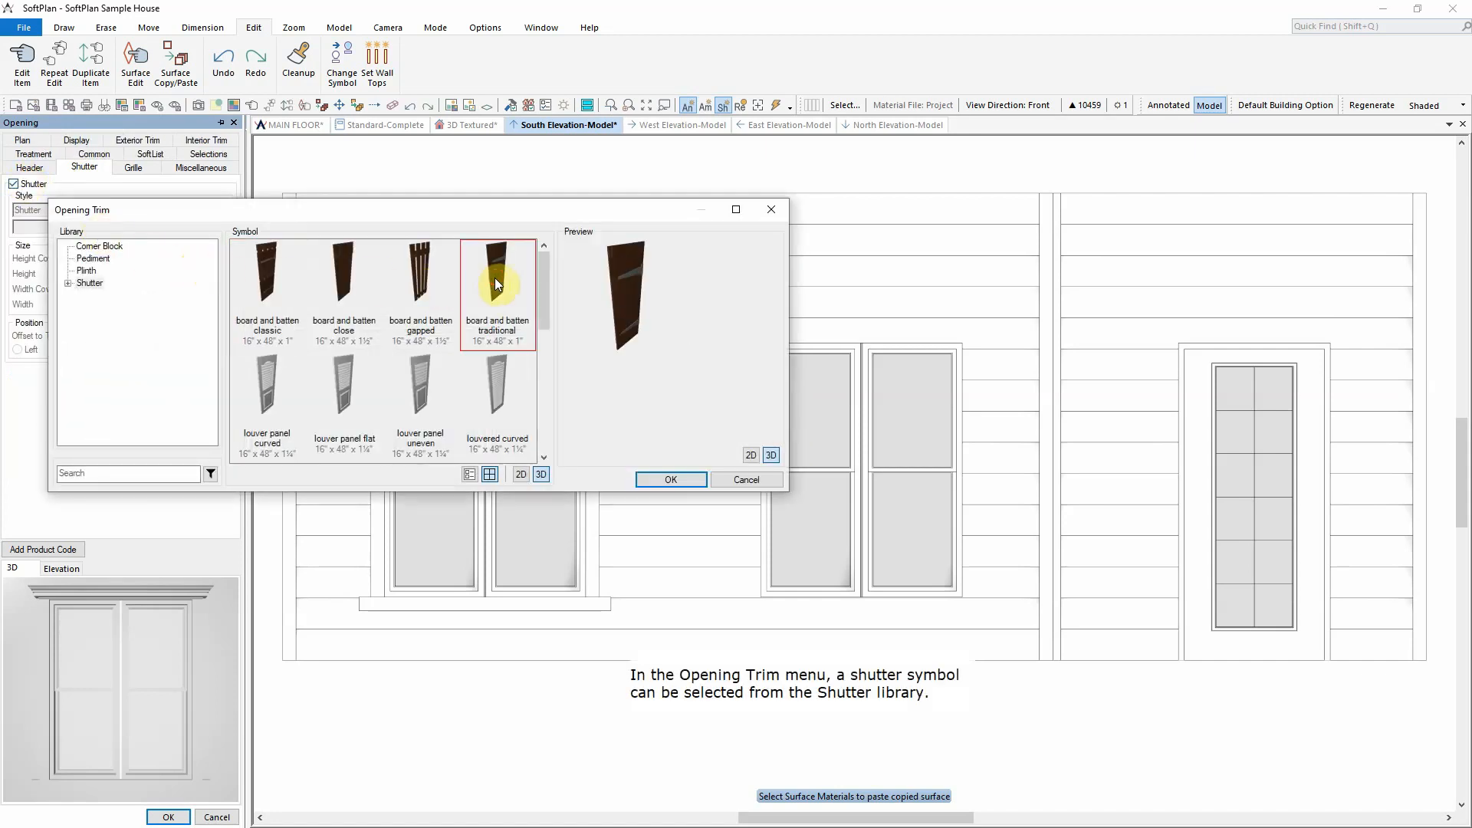
pyautogui.click(672, 480)
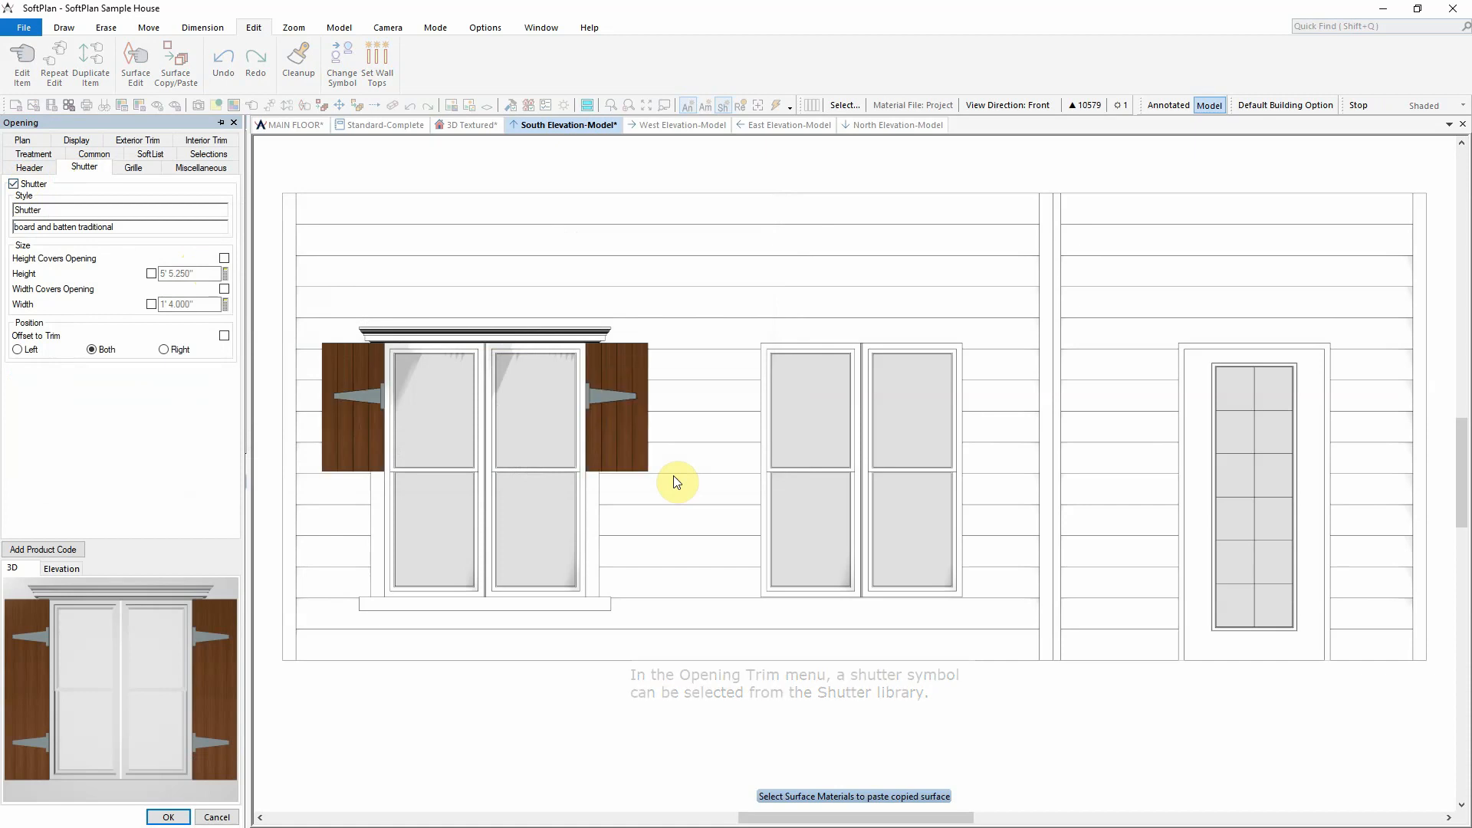
# Add a grille to the left front window and repeat all its edits on the other front window
pyautogui.click(138, 169)
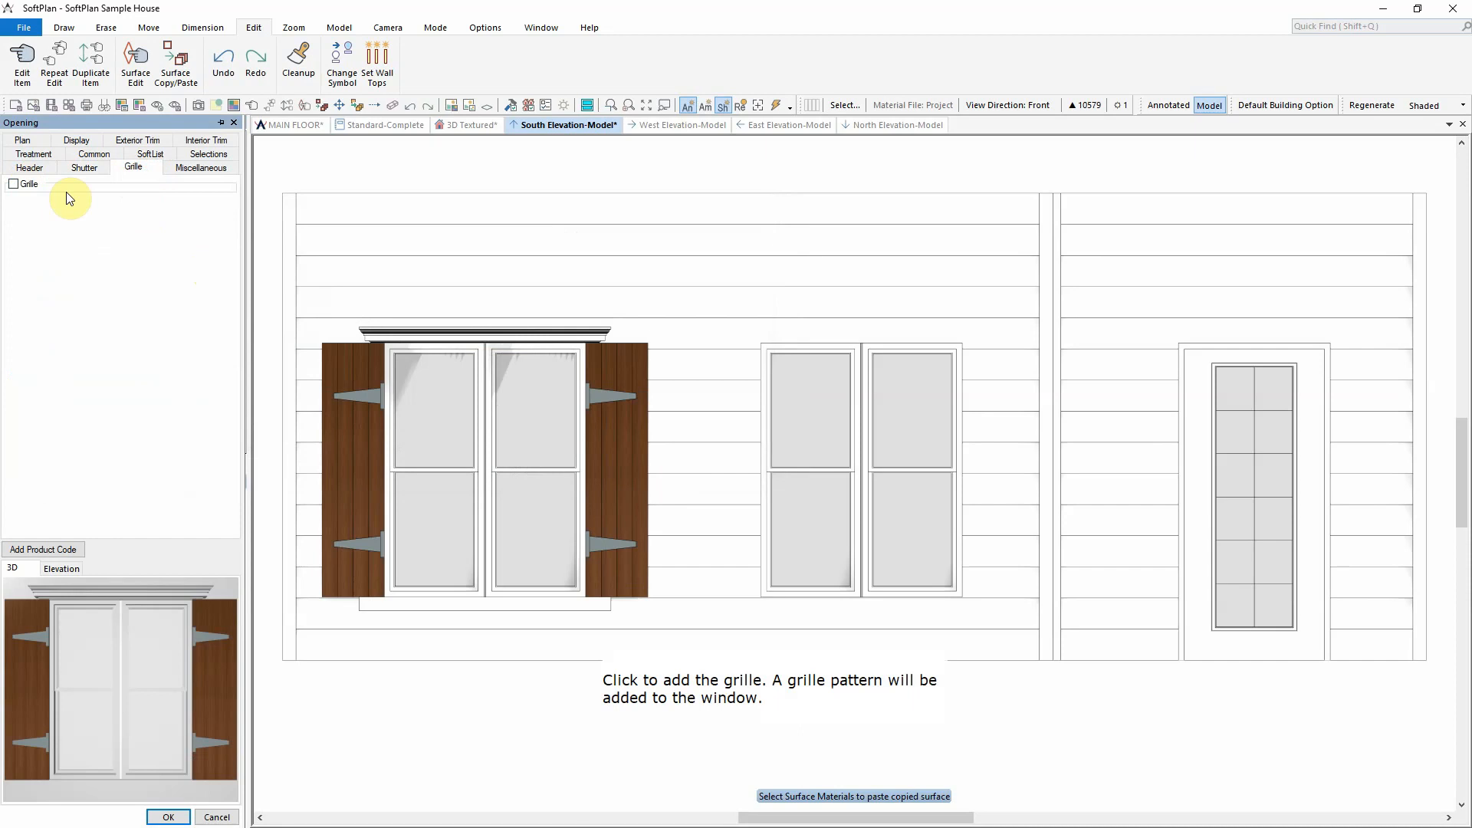
pyautogui.click(13, 184)
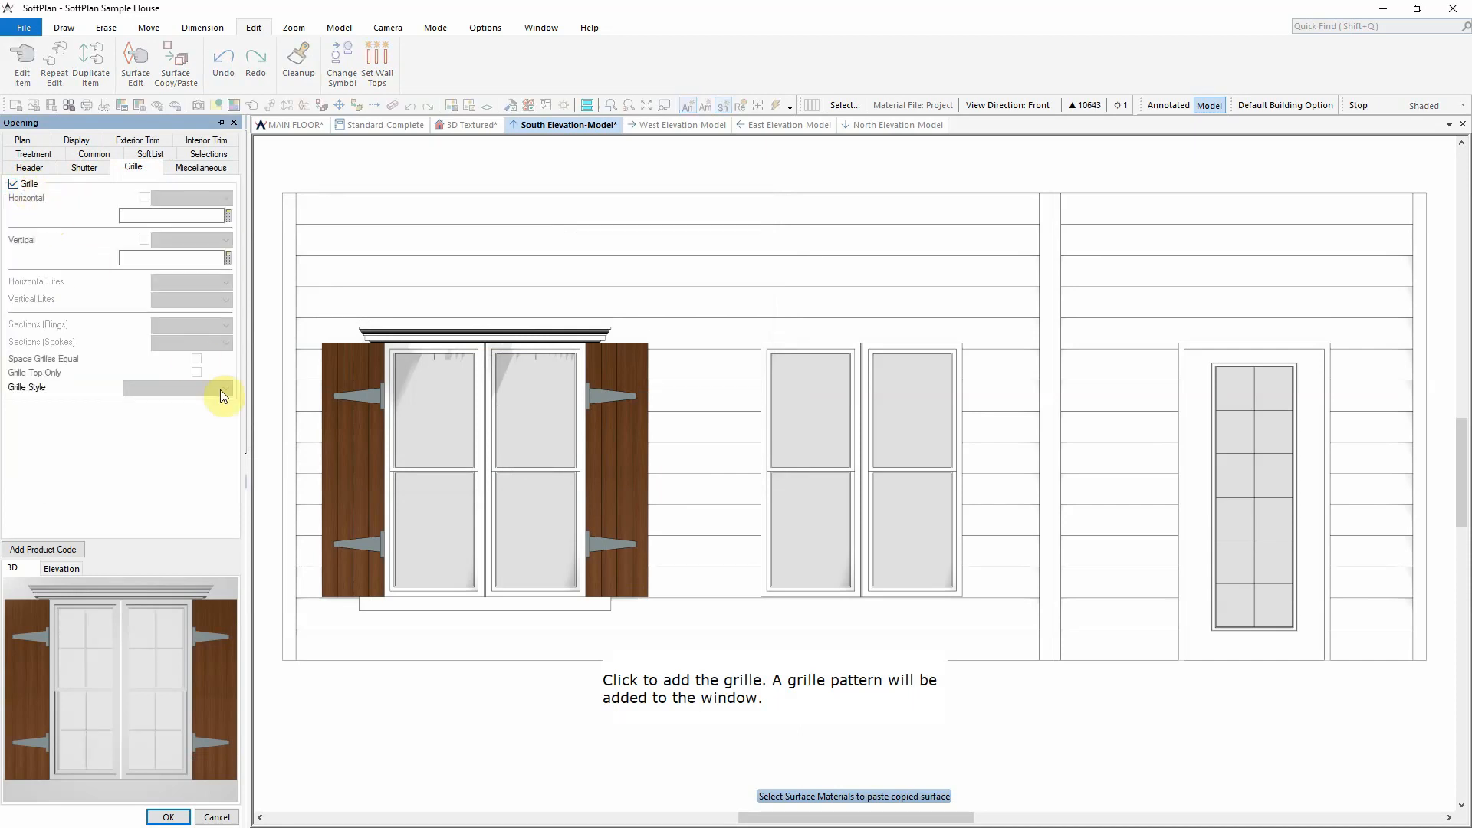
pyautogui.click(163, 818)
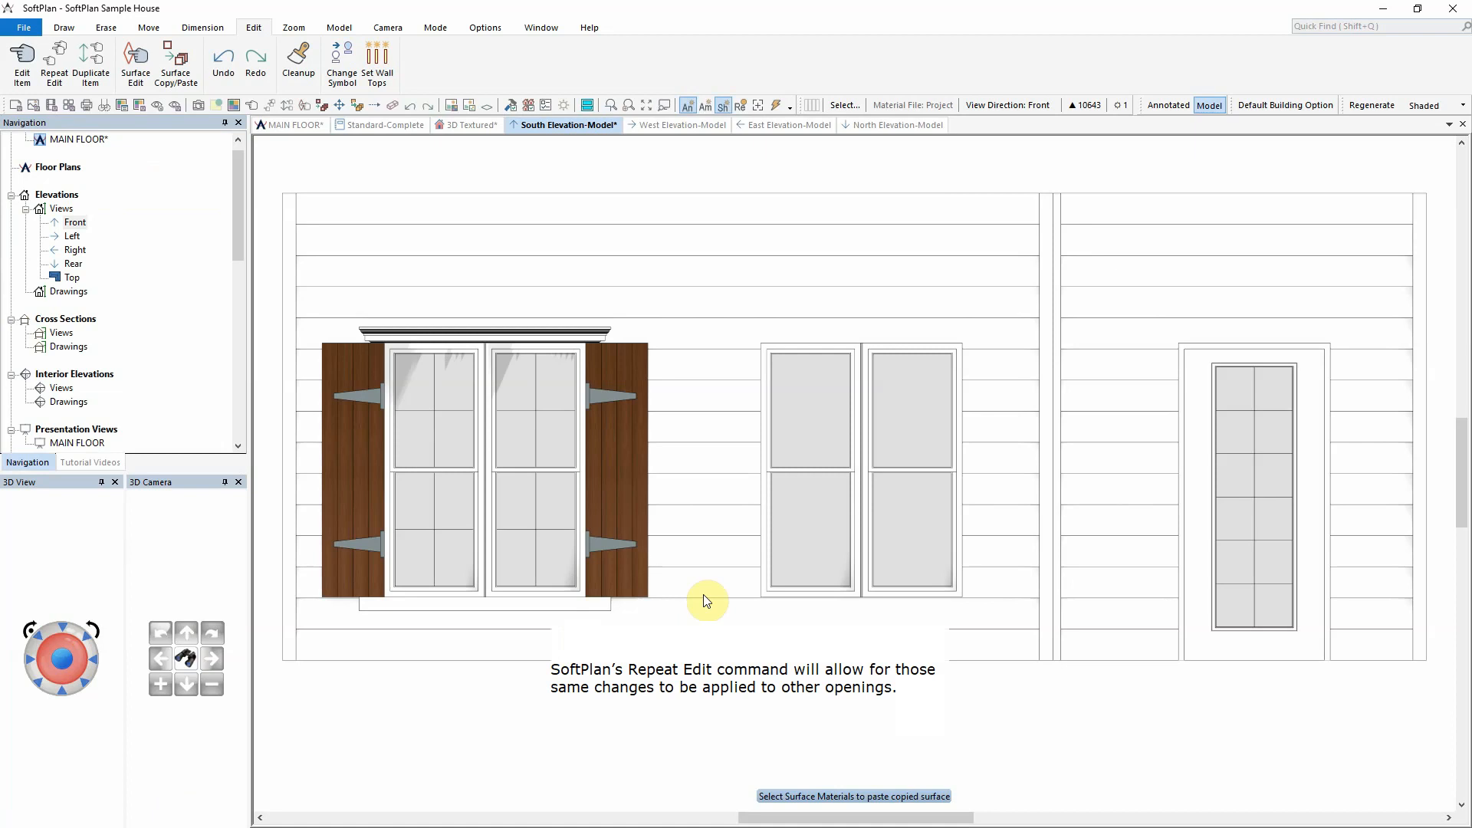
pyautogui.rightClick(795, 551)
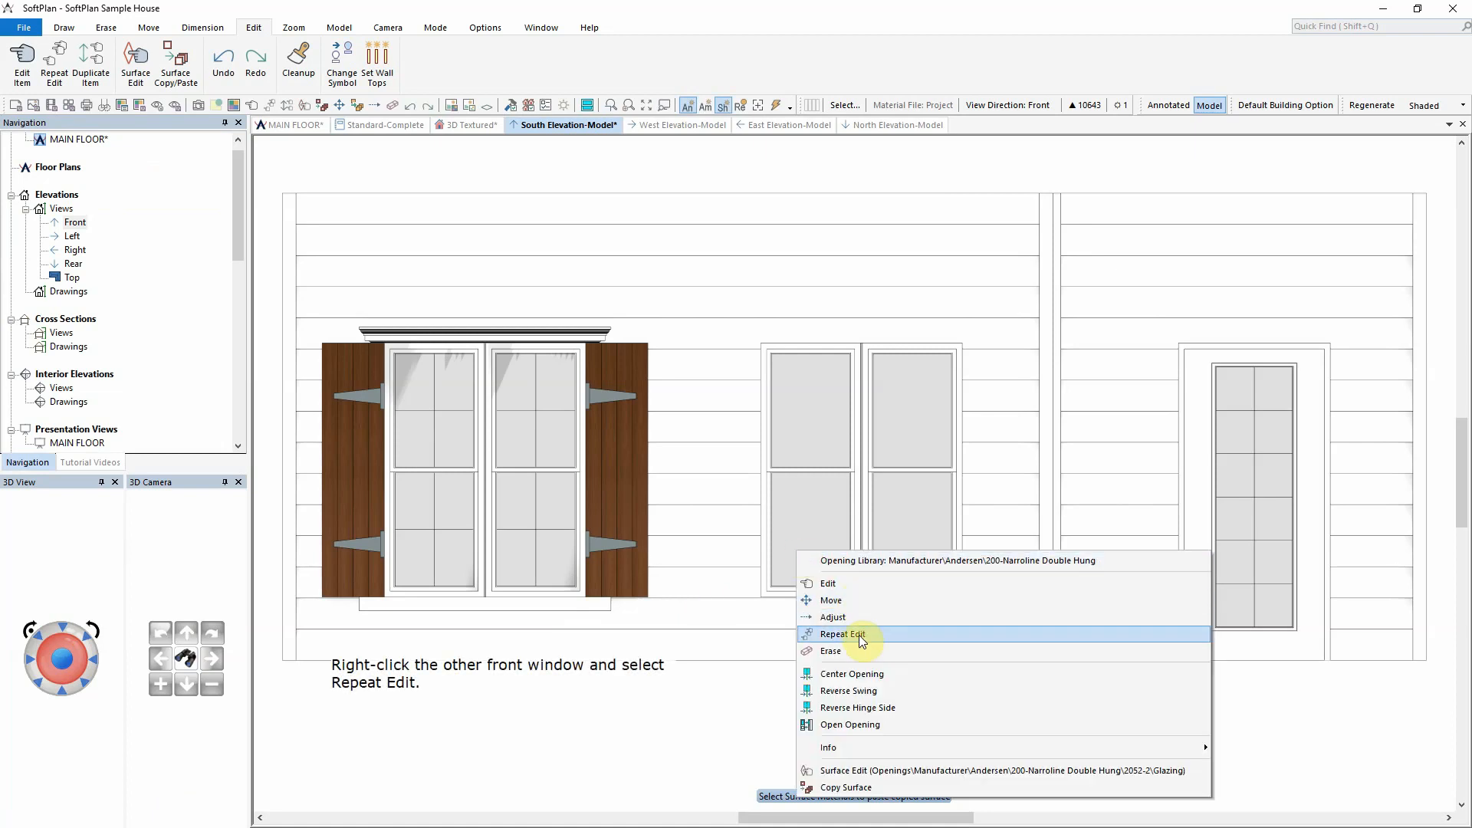
pyautogui.click(860, 636)
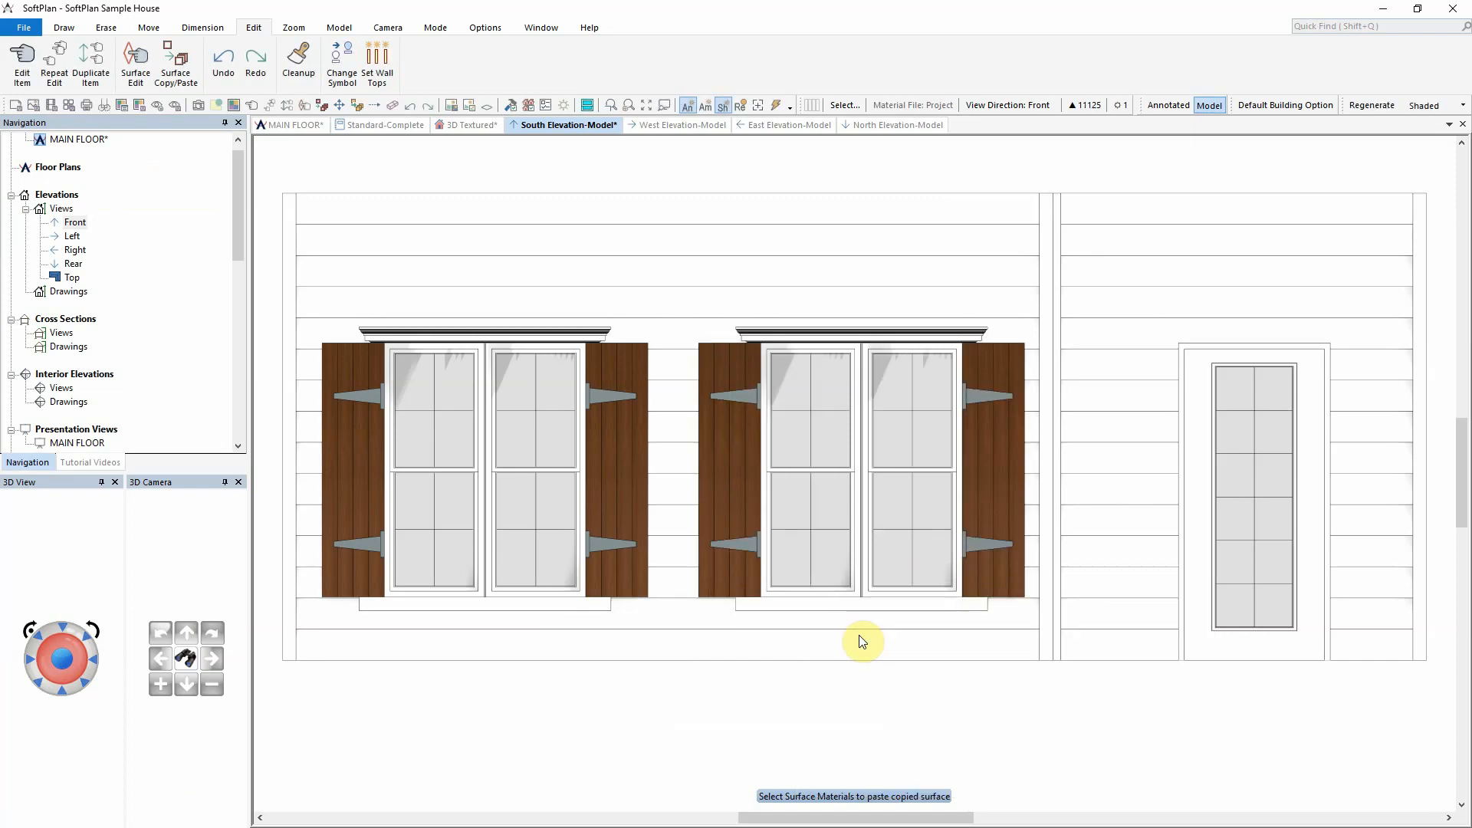
# On the West Elevation, edit the rightmost window to add a grille
pyautogui.click(673, 125)
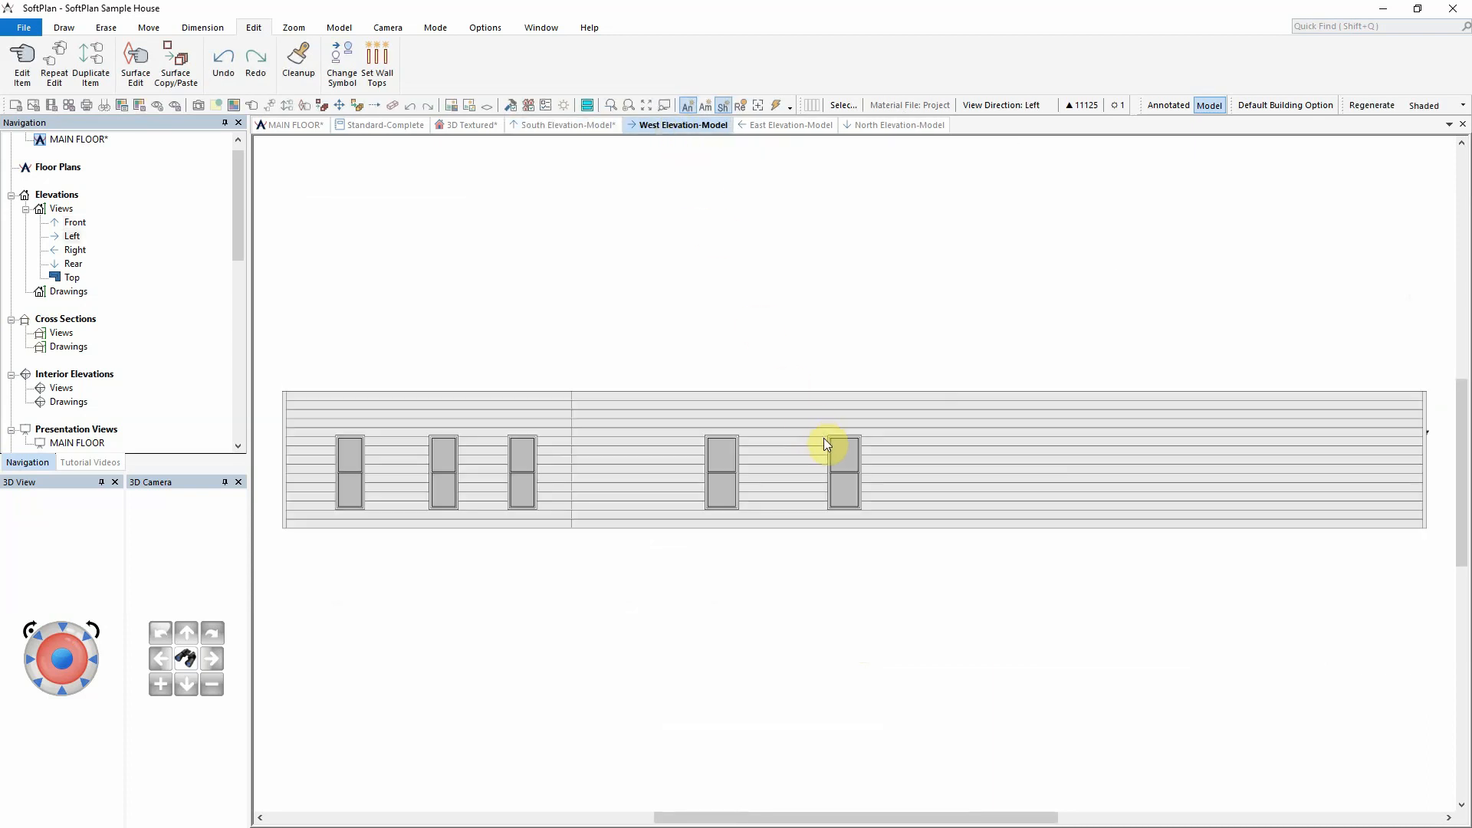
pyautogui.rightClick(835, 461)
pyautogui.click(868, 495)
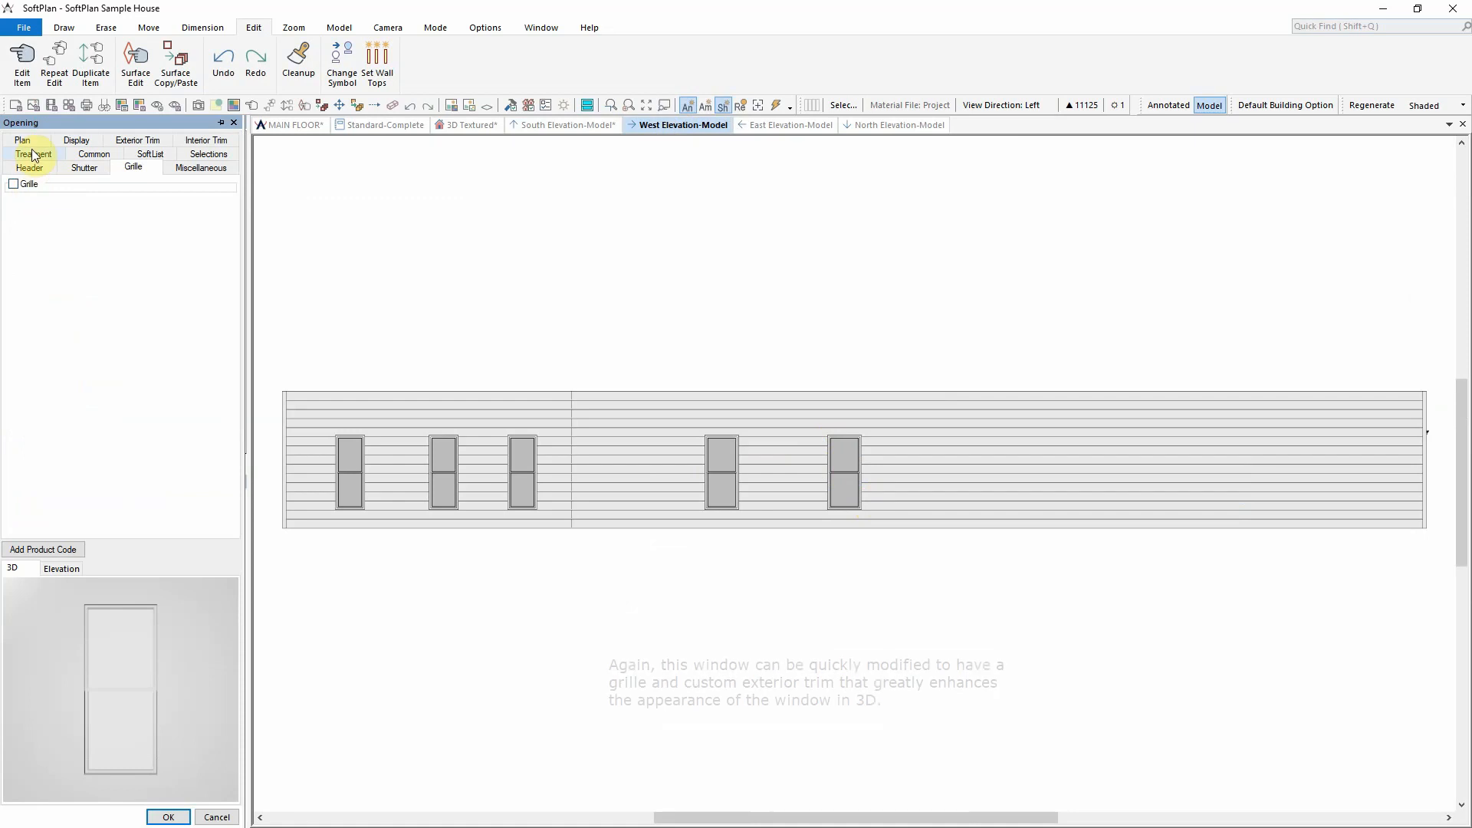
pyautogui.click(31, 184)
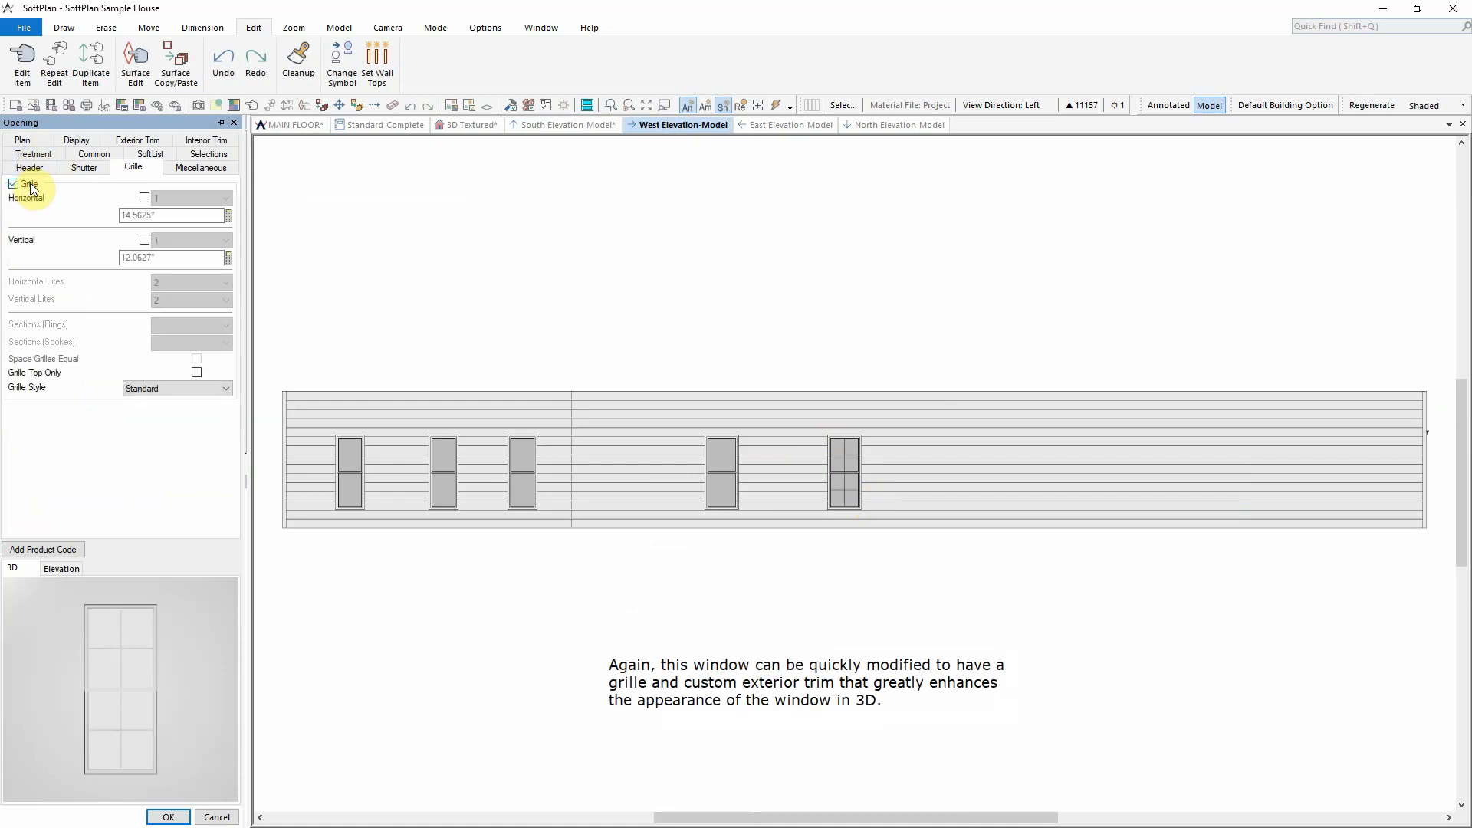
# Give the rightmost west window custom vinyl exterior trim with Through corners above and below, a 3" above overhang and a molded above profile
pyautogui.click(131, 142)
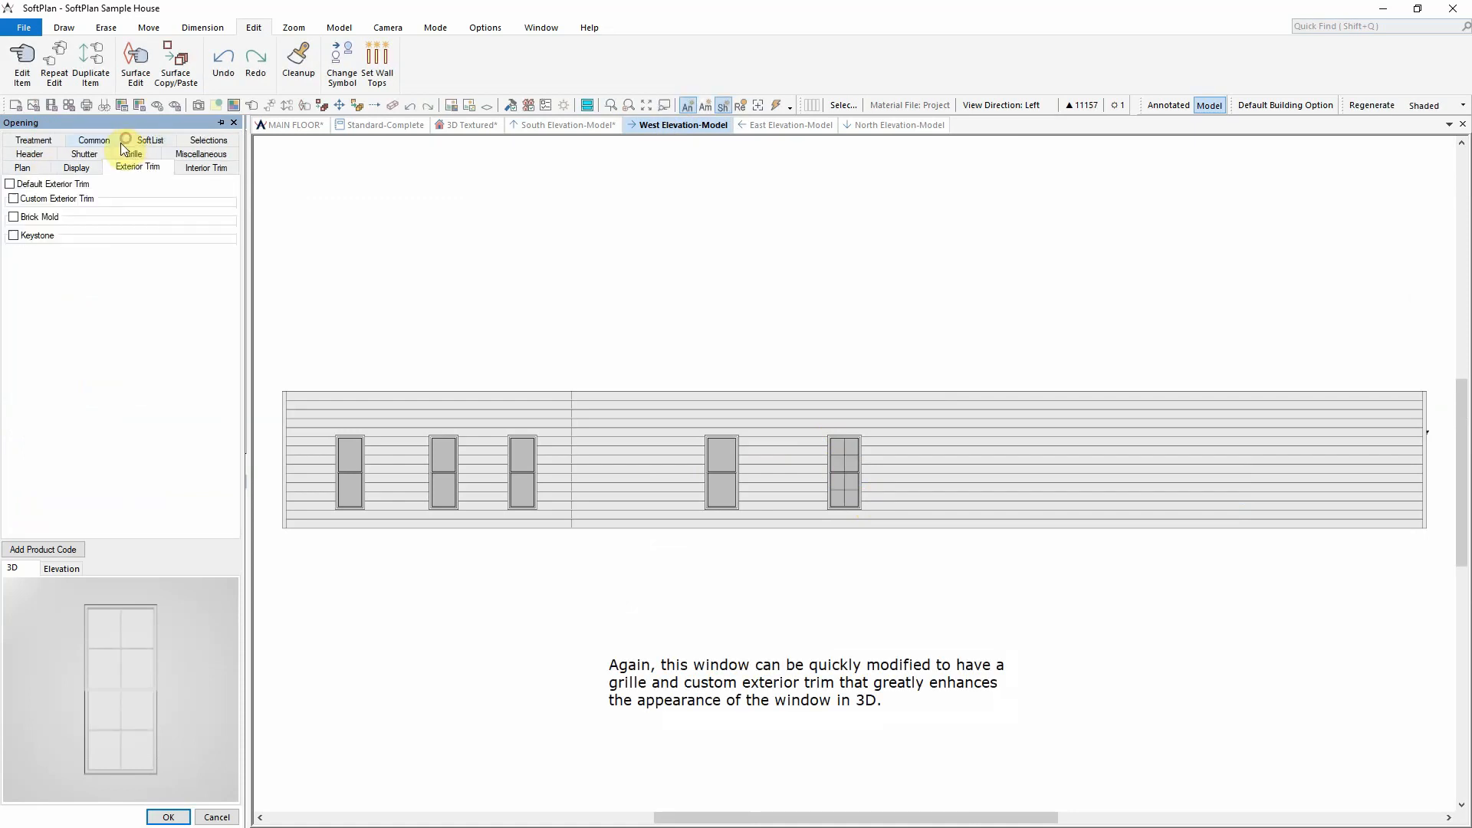
pyautogui.click(41, 200)
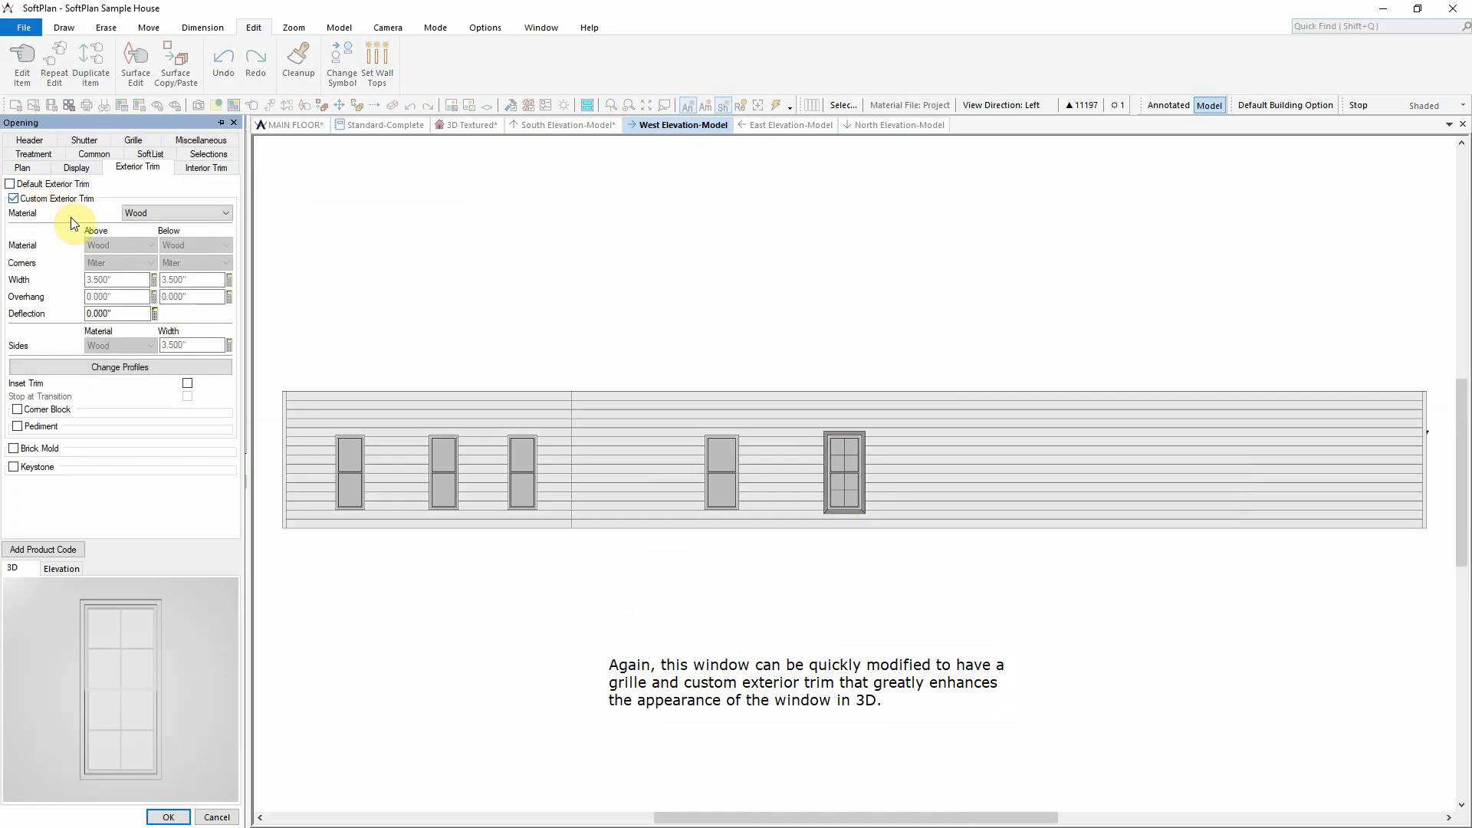
pyautogui.click(166, 214)
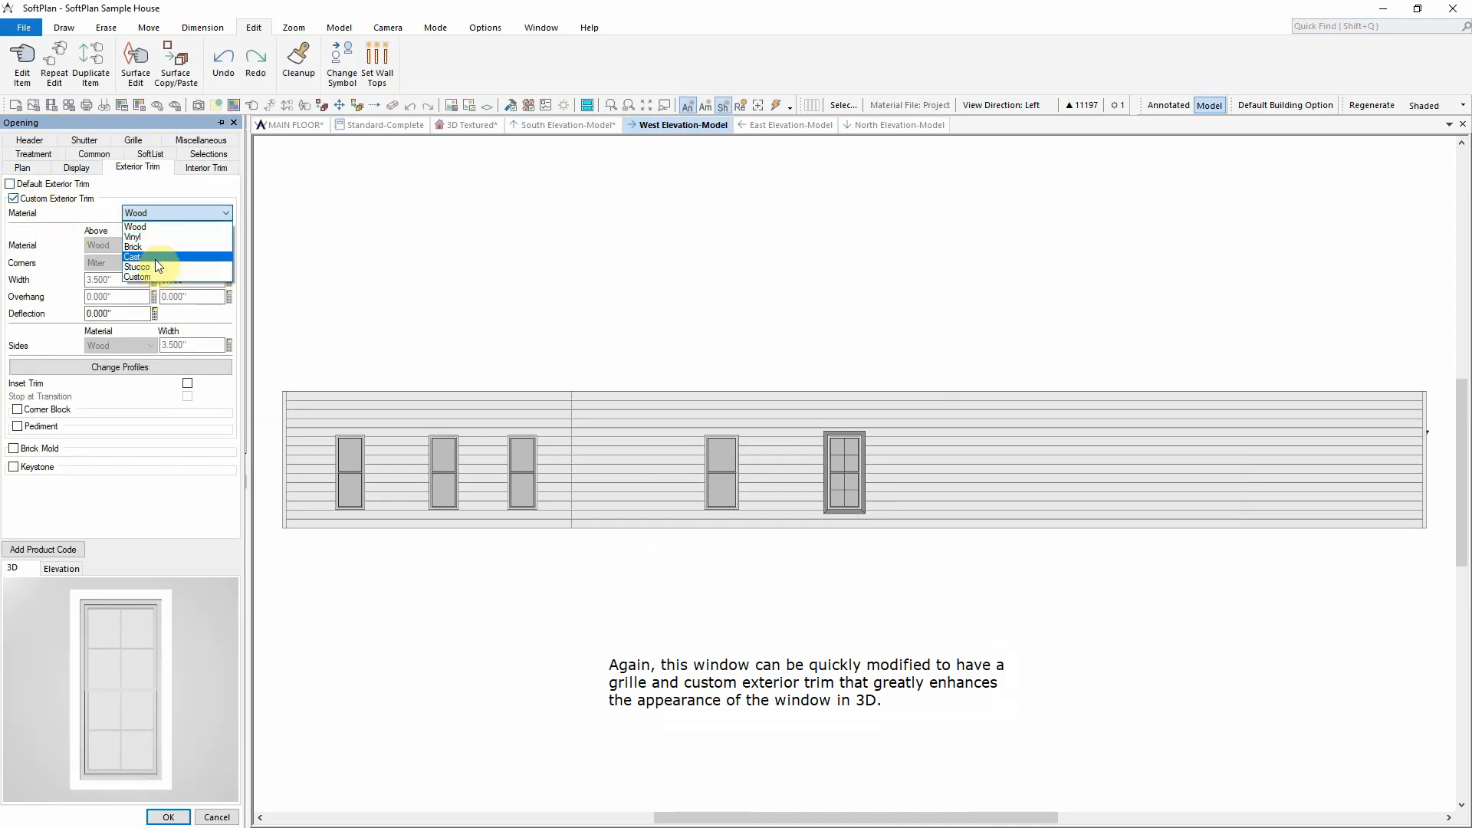
pyautogui.click(155, 239)
pyautogui.click(162, 214)
pyautogui.click(157, 277)
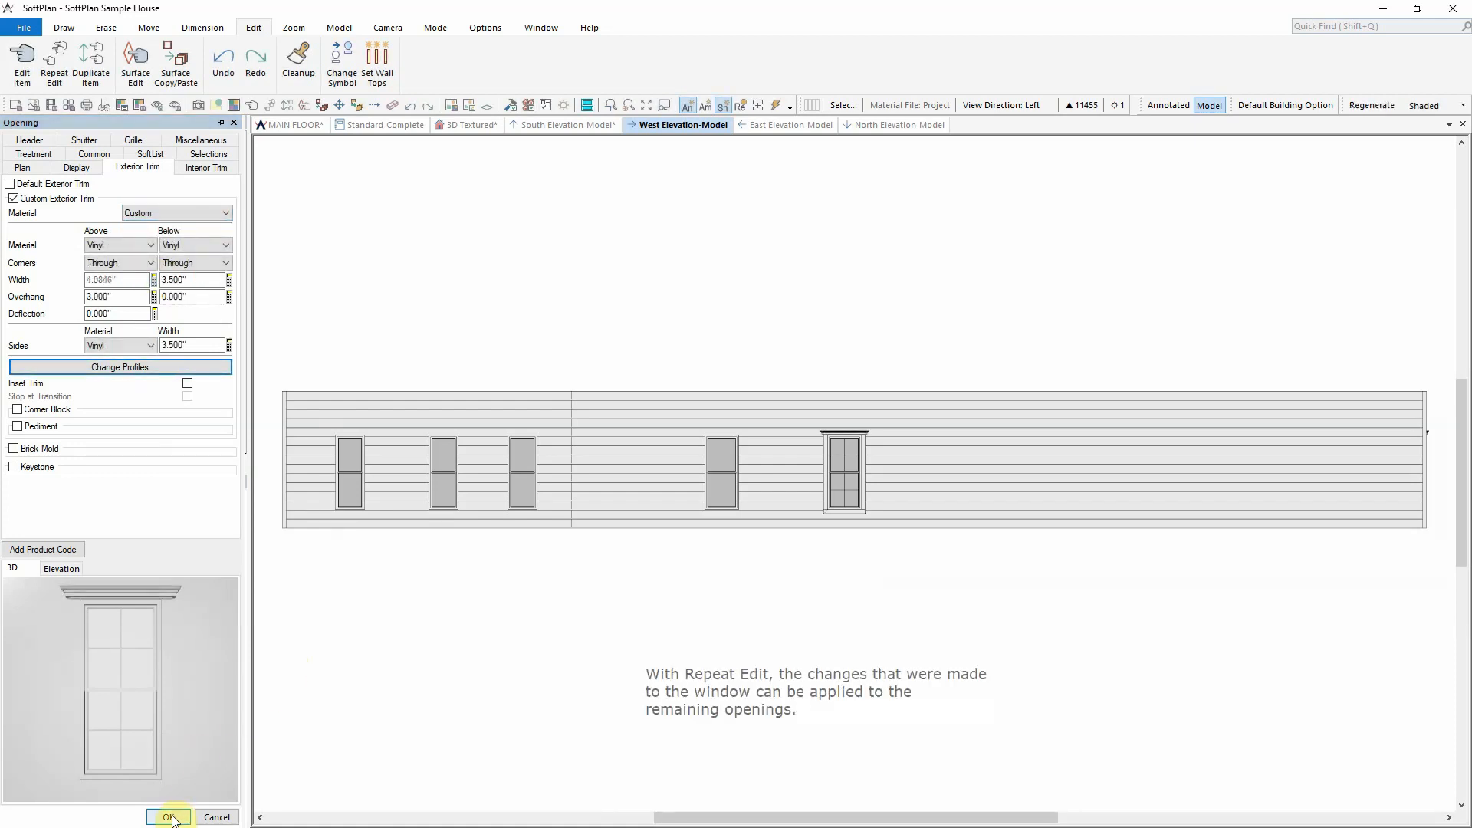
pyautogui.click(171, 817)
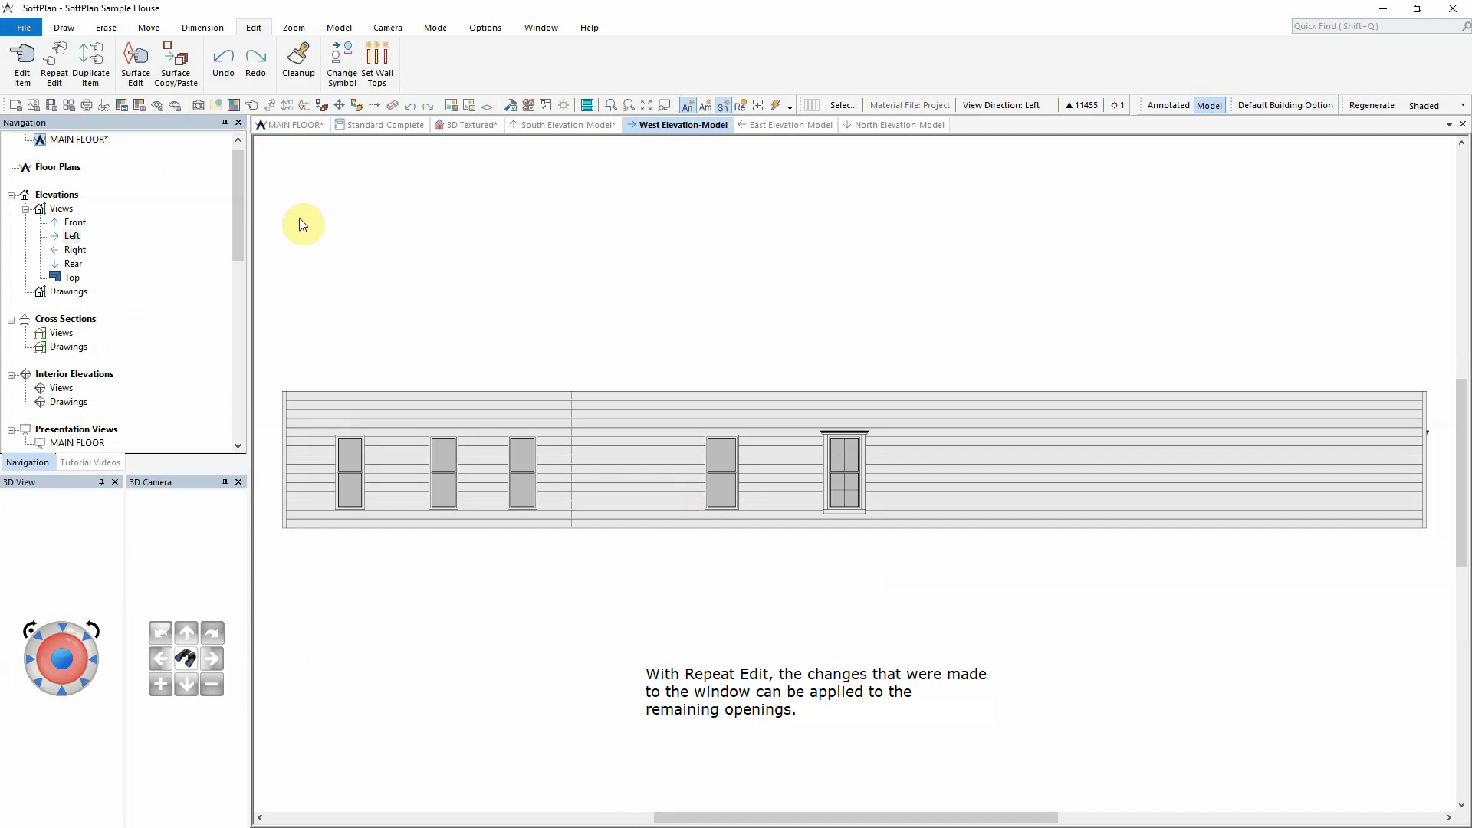
# Repeat the grille and exterior trim edits on the four remaining windows of the West Elevation
pyautogui.click(54, 65)
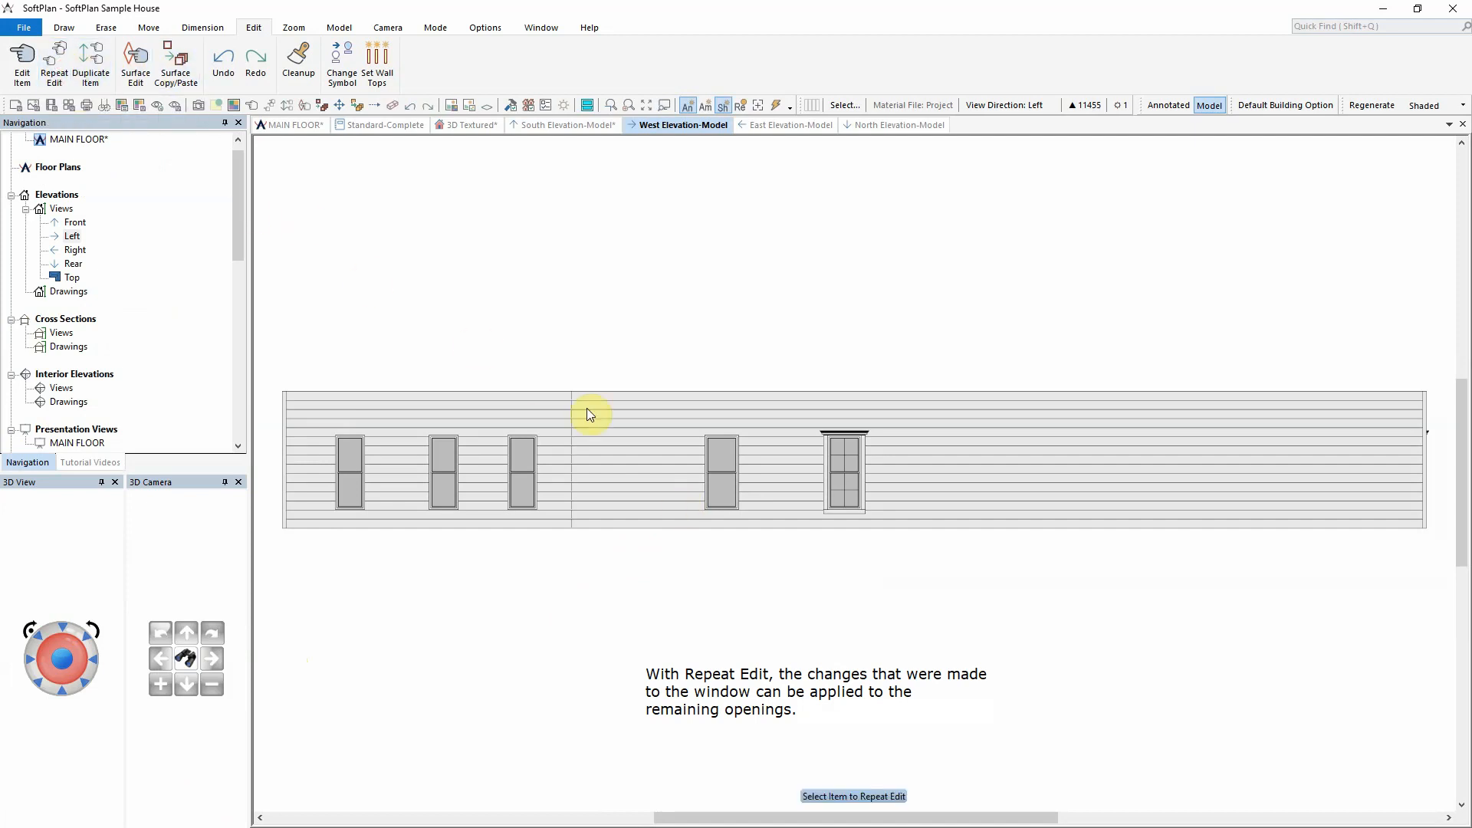
pyautogui.click(720, 479)
pyautogui.click(528, 474)
pyautogui.click(442, 474)
pyautogui.click(354, 480)
# Repeat the same grille and trim edits on all the windows of the East Elevation
pyautogui.click(795, 126)
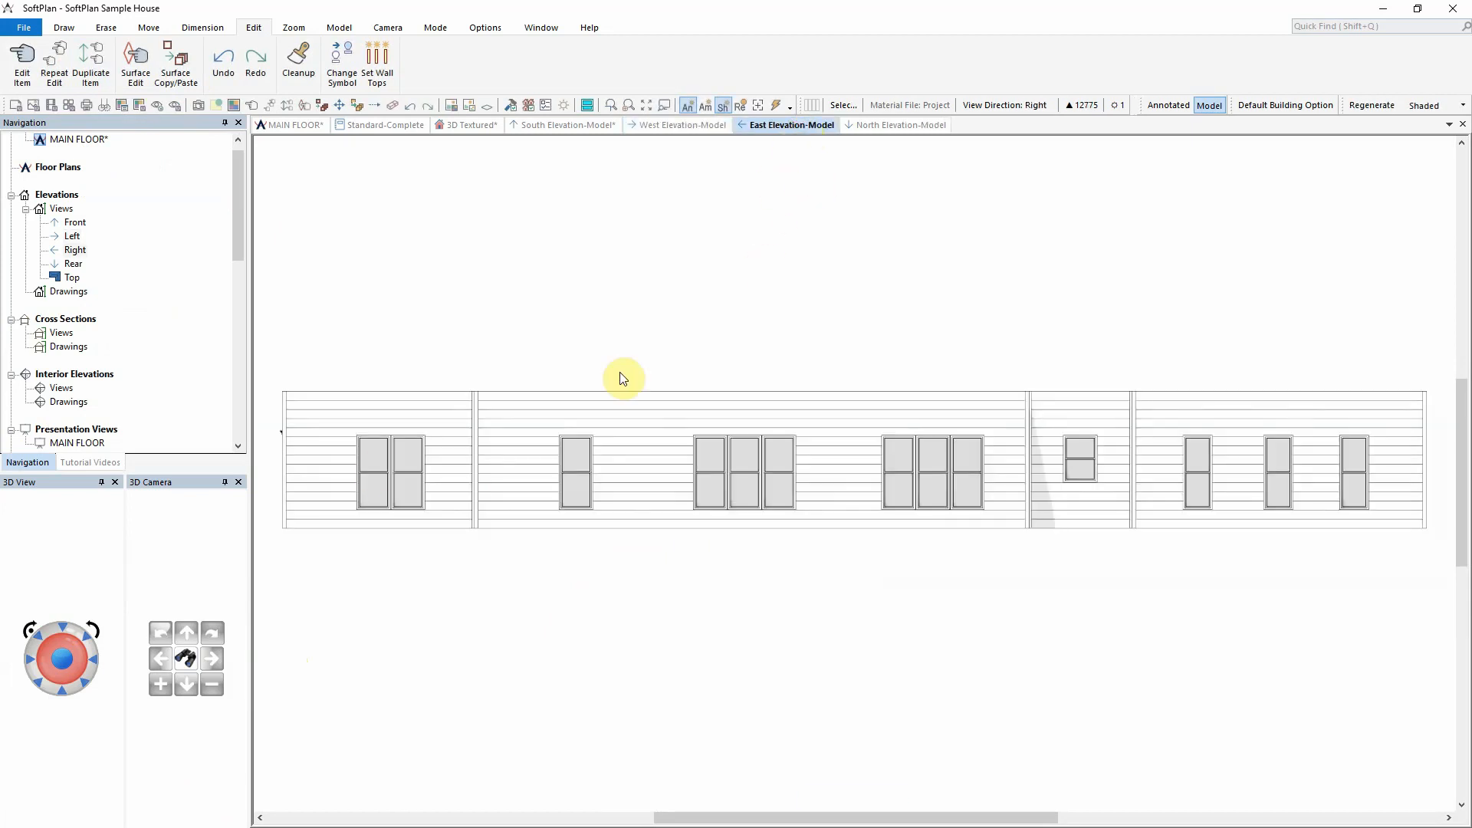
pyautogui.click(578, 462)
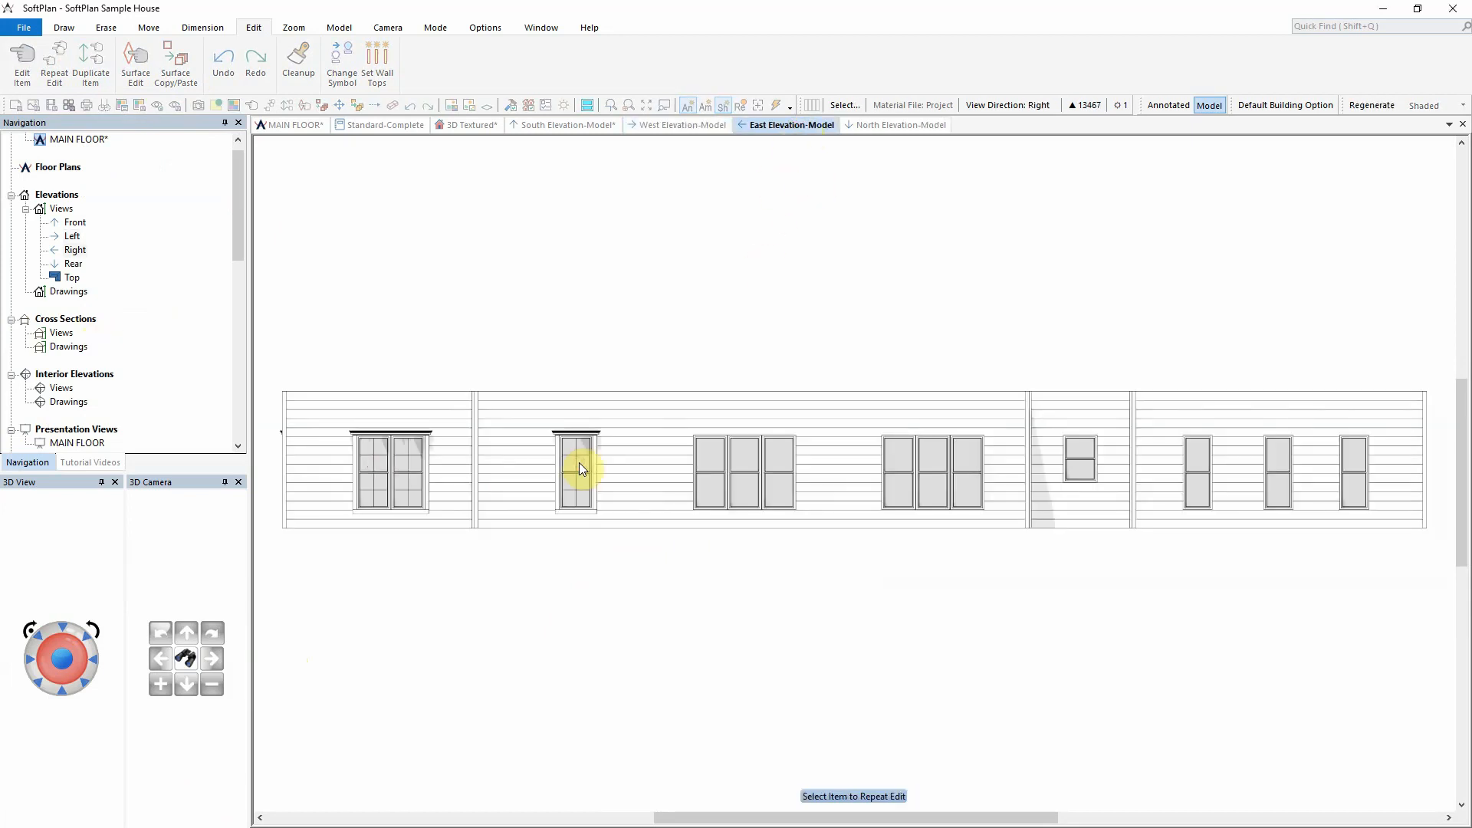
pyautogui.click(1349, 485)
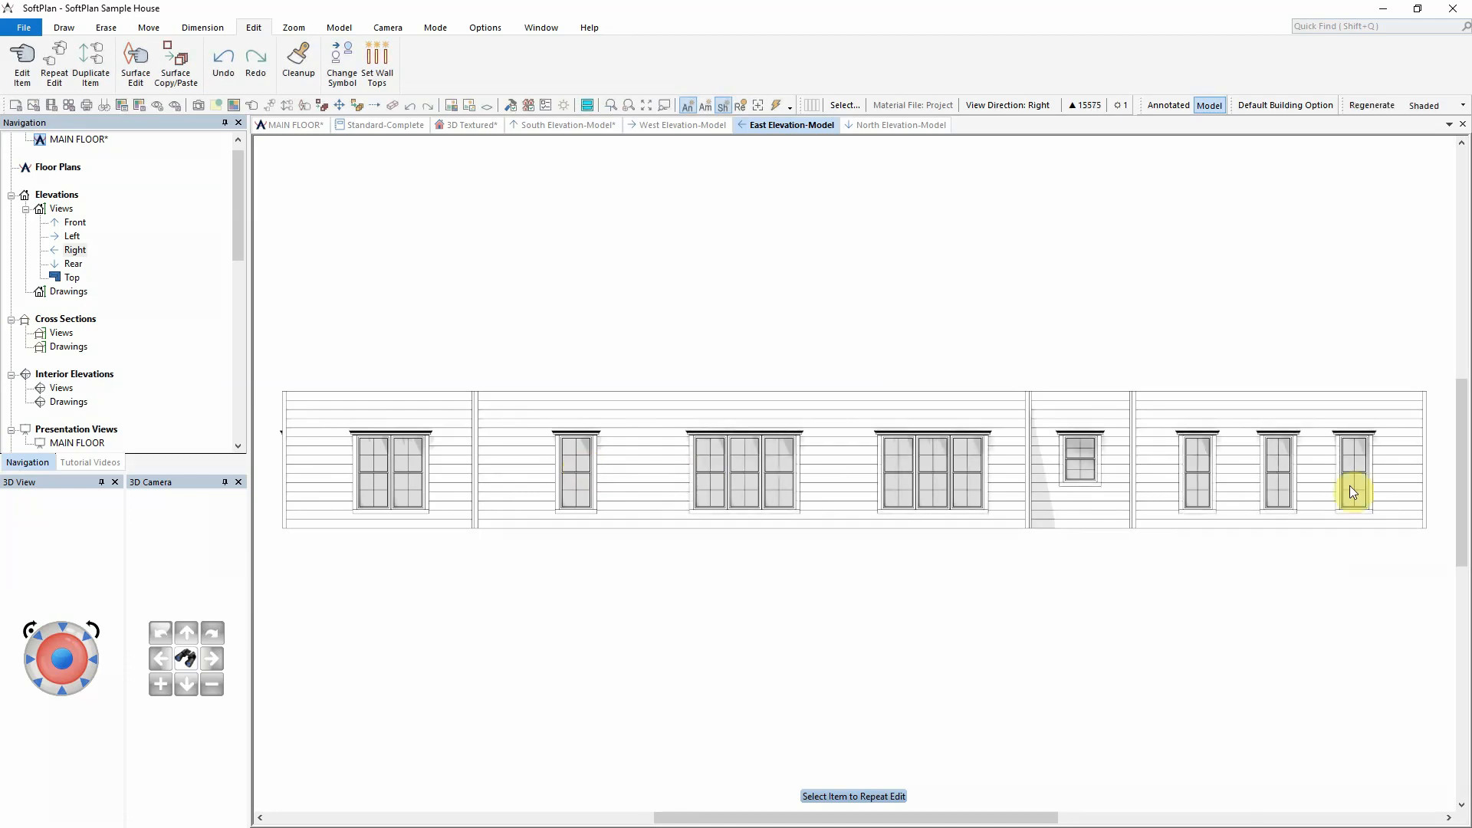
# On the South Elevation, repeat the trim edit on the front door
pyautogui.click(568, 125)
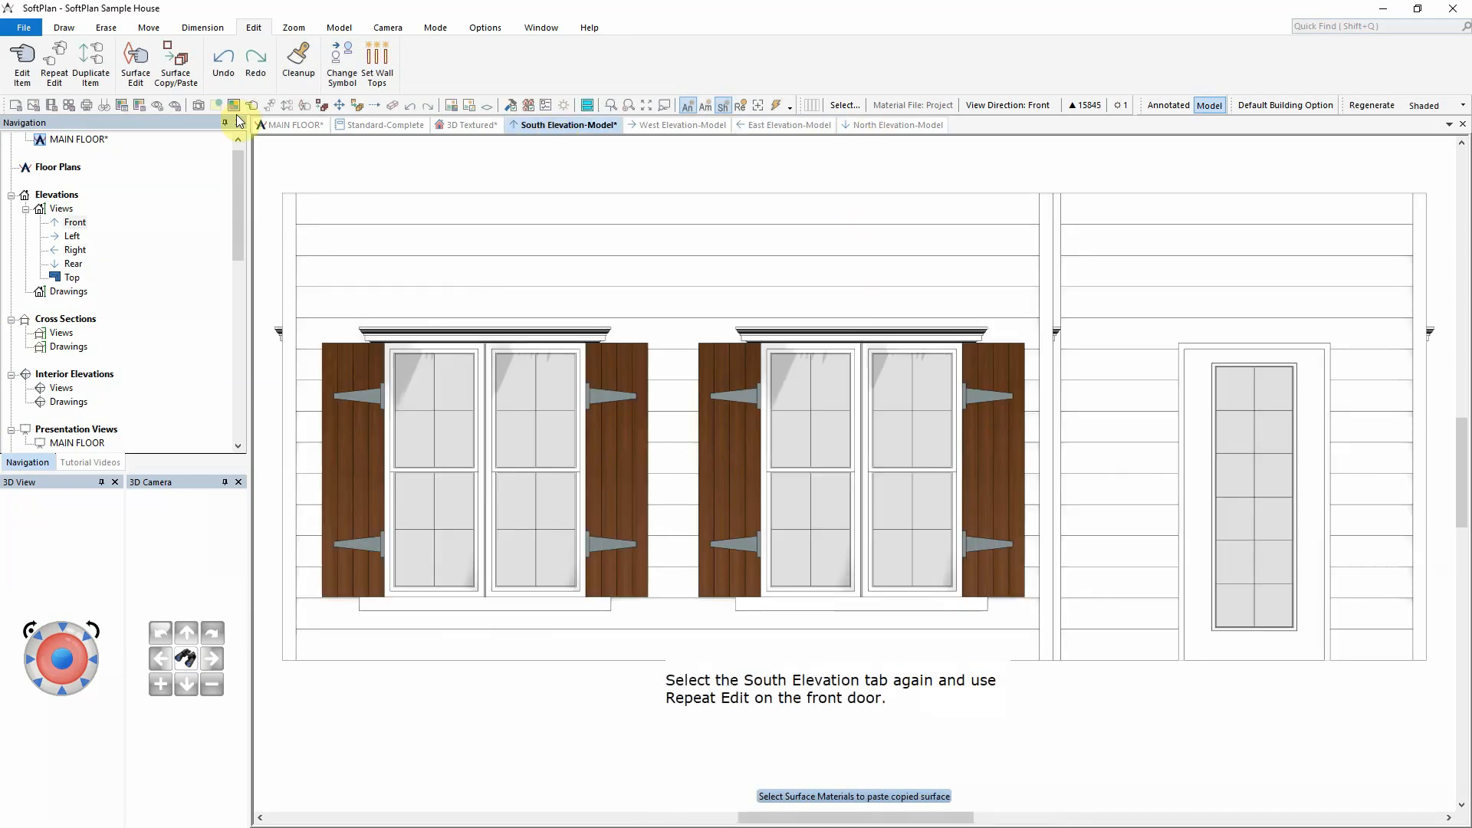
pyautogui.click(53, 62)
pyautogui.click(1224, 448)
pyautogui.click(168, 817)
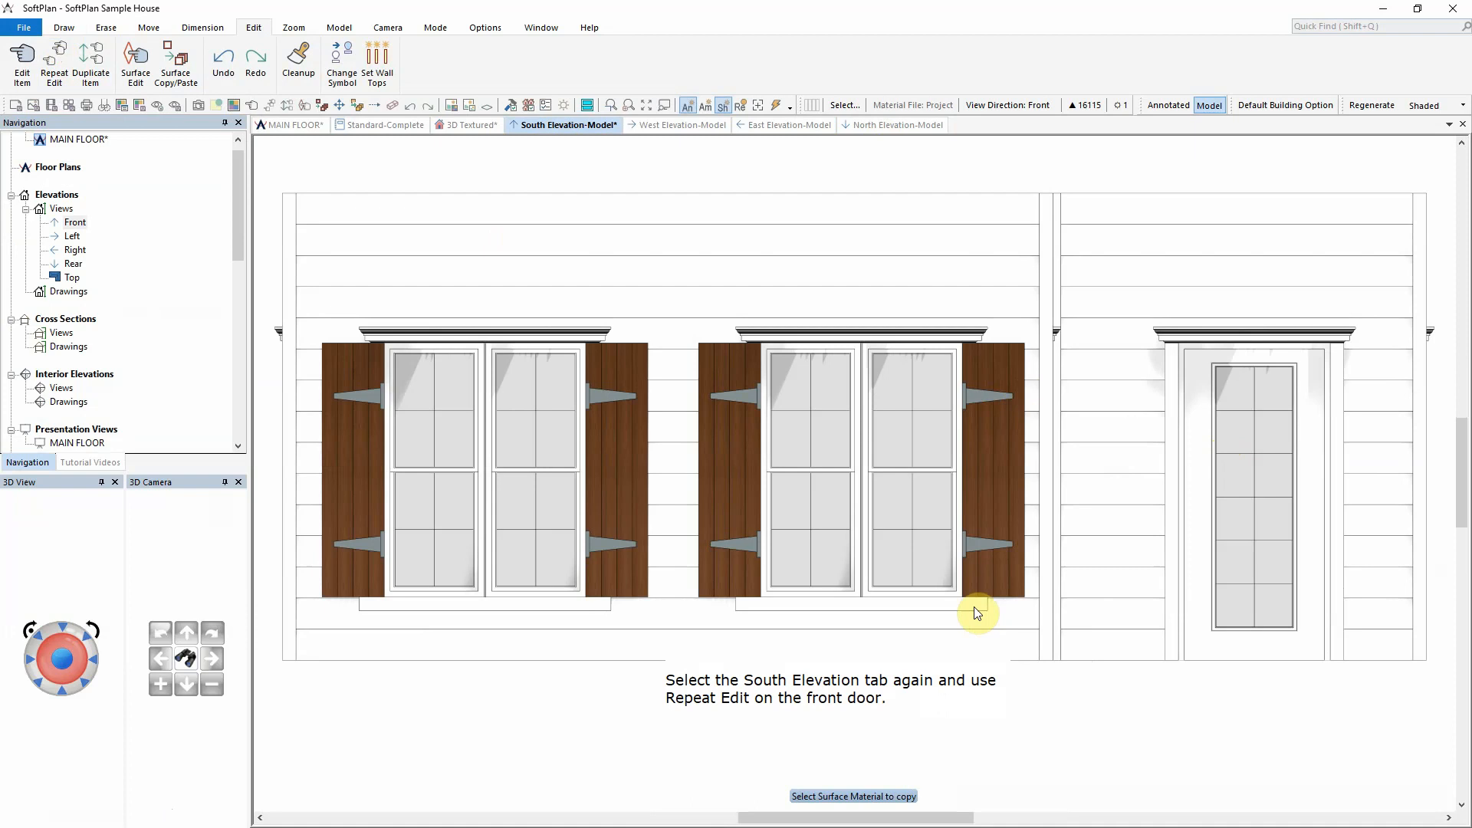
# Edit the front door opening to add a transom with a height of 1' 0"
pyautogui.rightClick(1217, 489)
pyautogui.click(1246, 521)
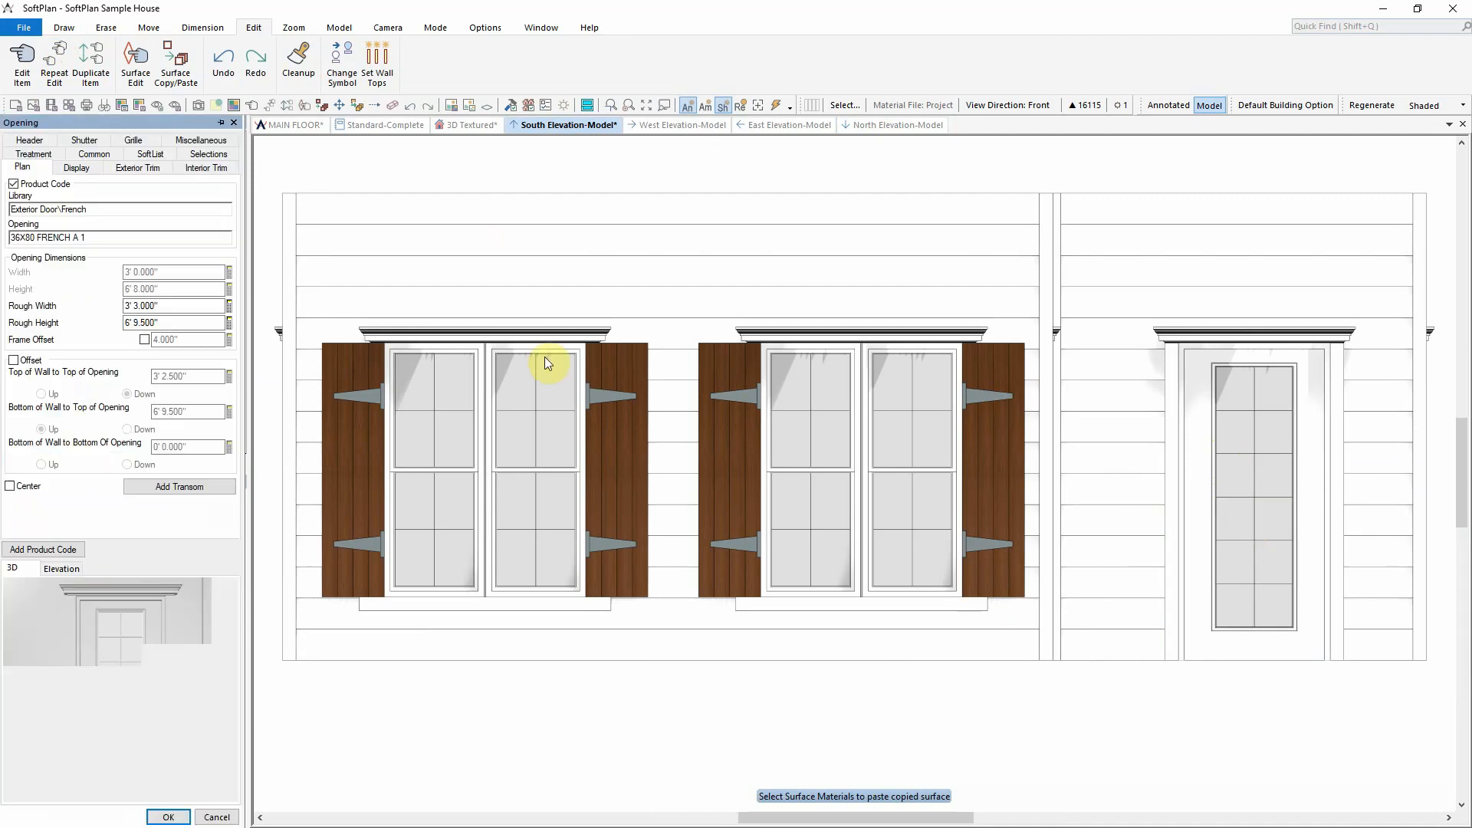
pyautogui.click(163, 487)
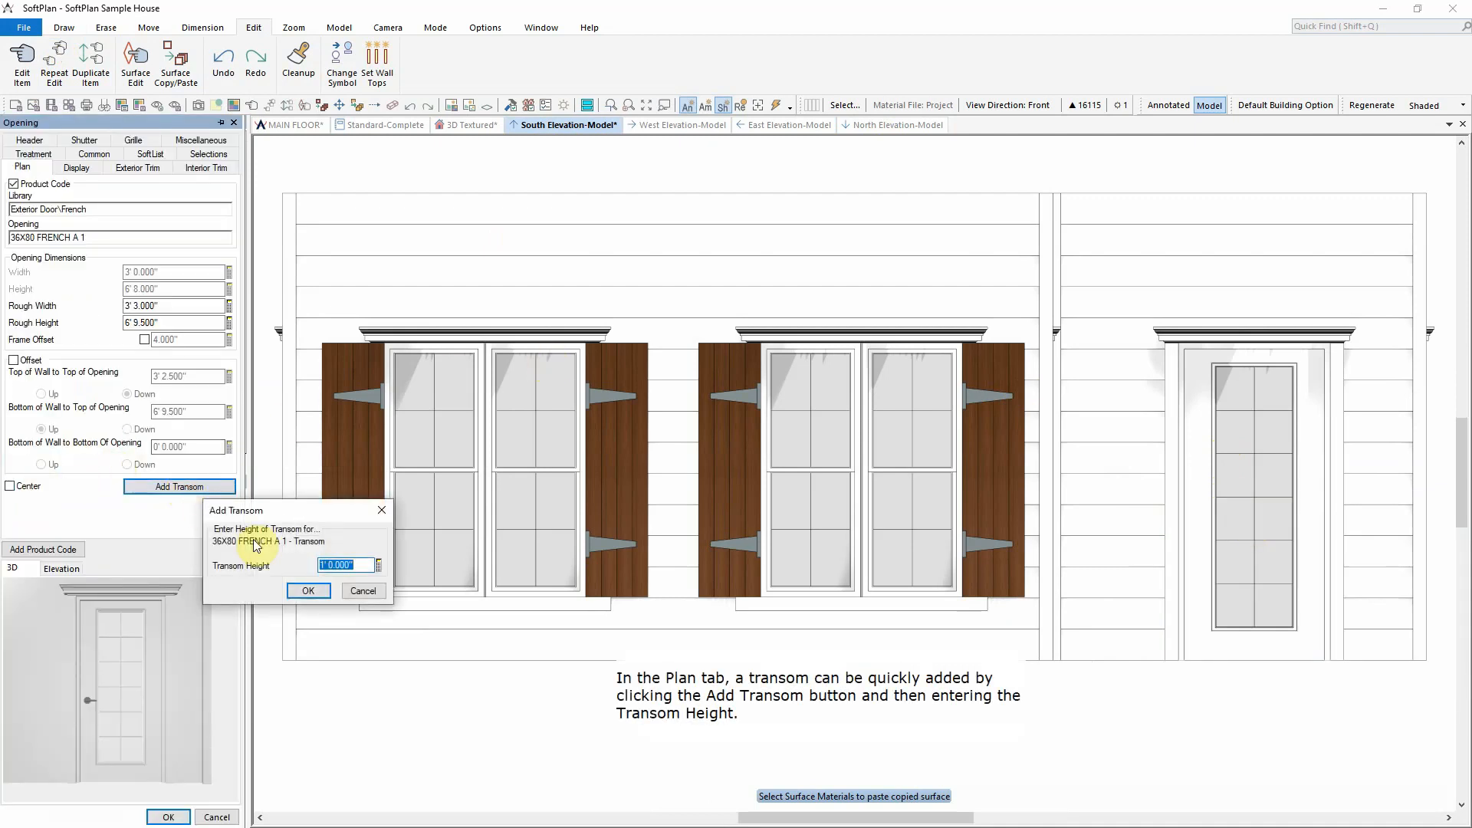
pyautogui.click(300, 596)
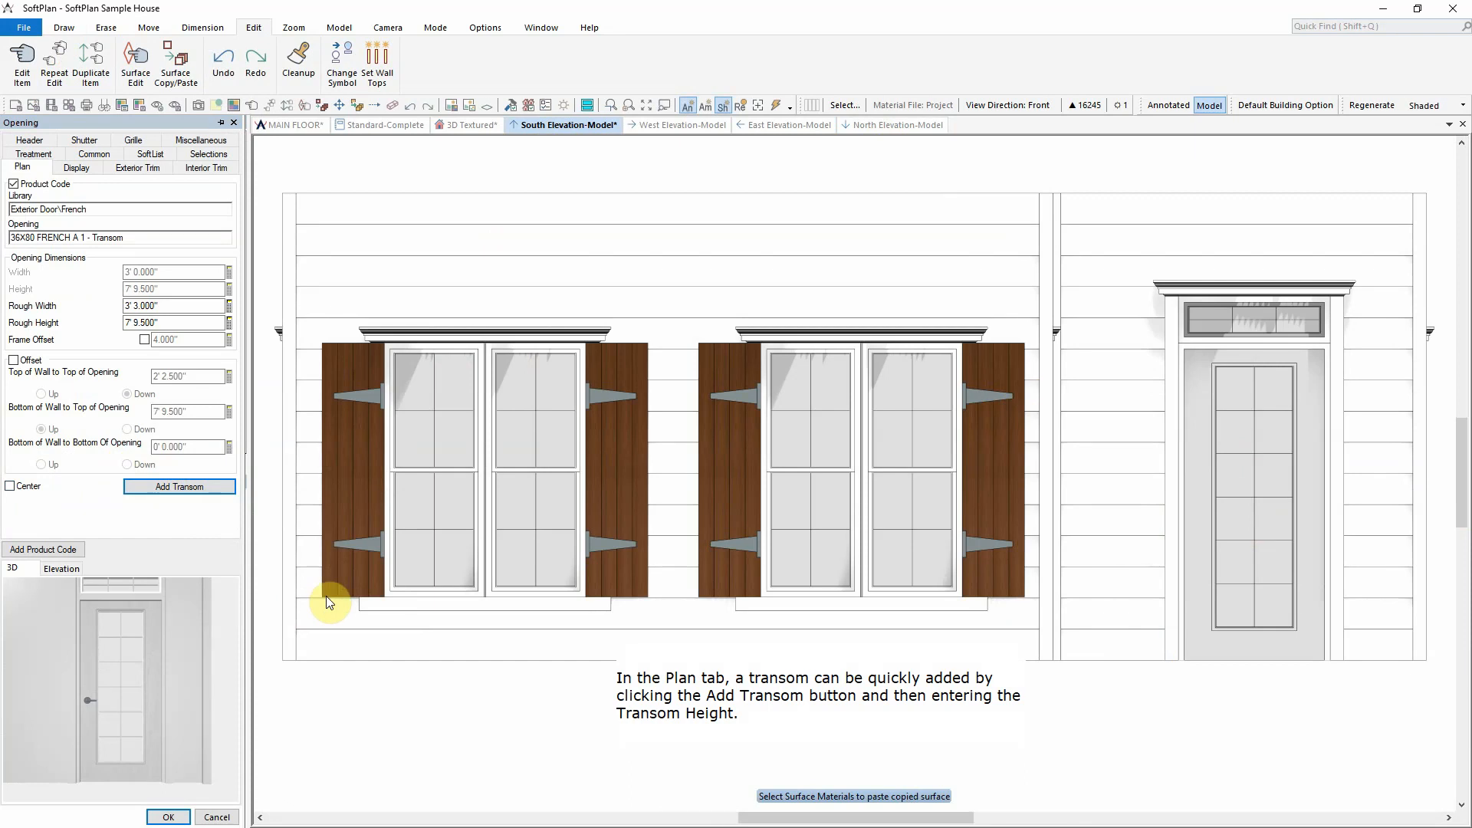
pyautogui.click(169, 816)
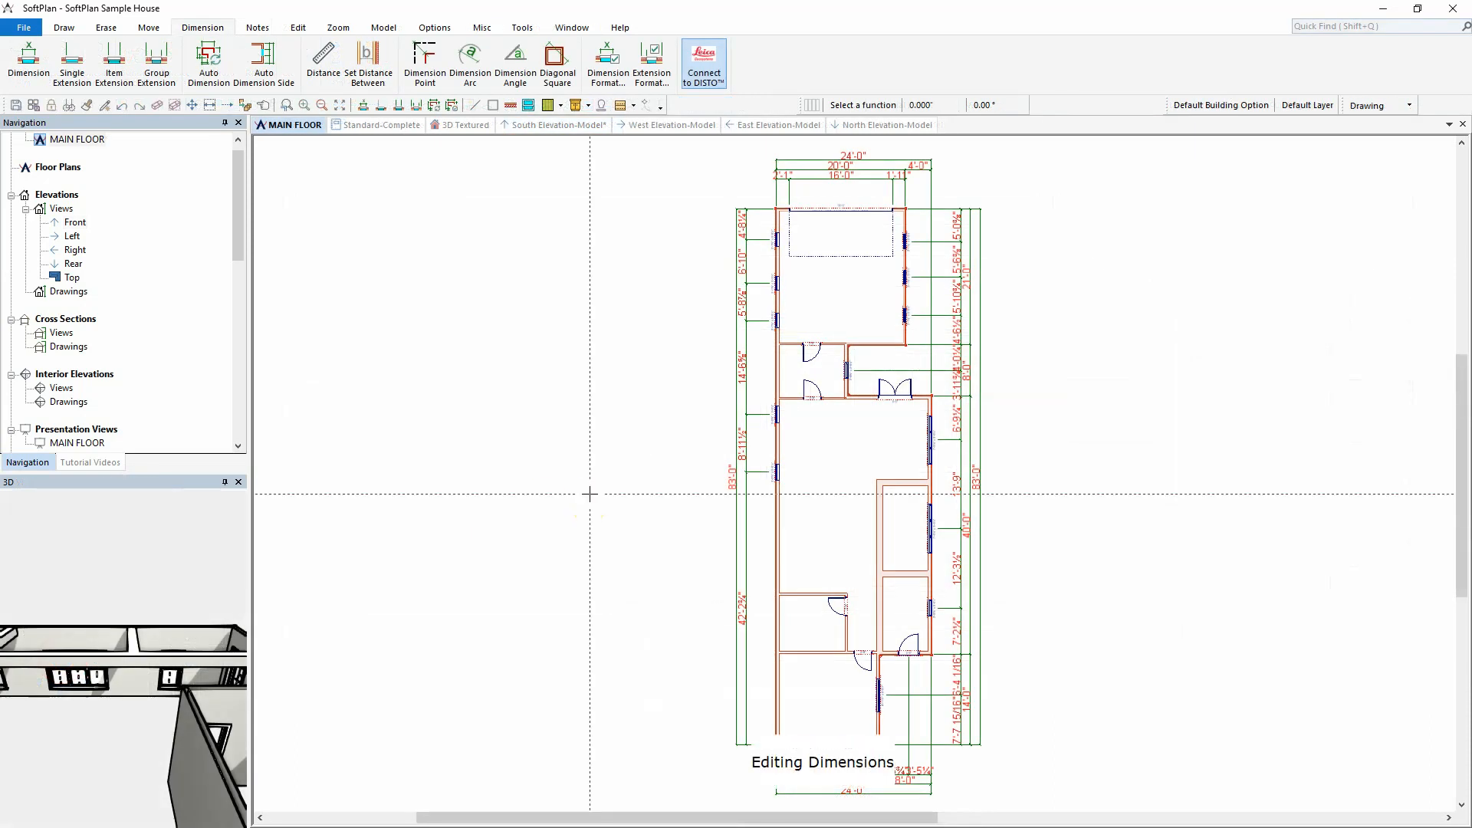
# Add interior dimension lines on the main floor plan: vertically through the whole house and the right-hand rooms, and horizontally across the rooms
pyautogui.click(37, 71)
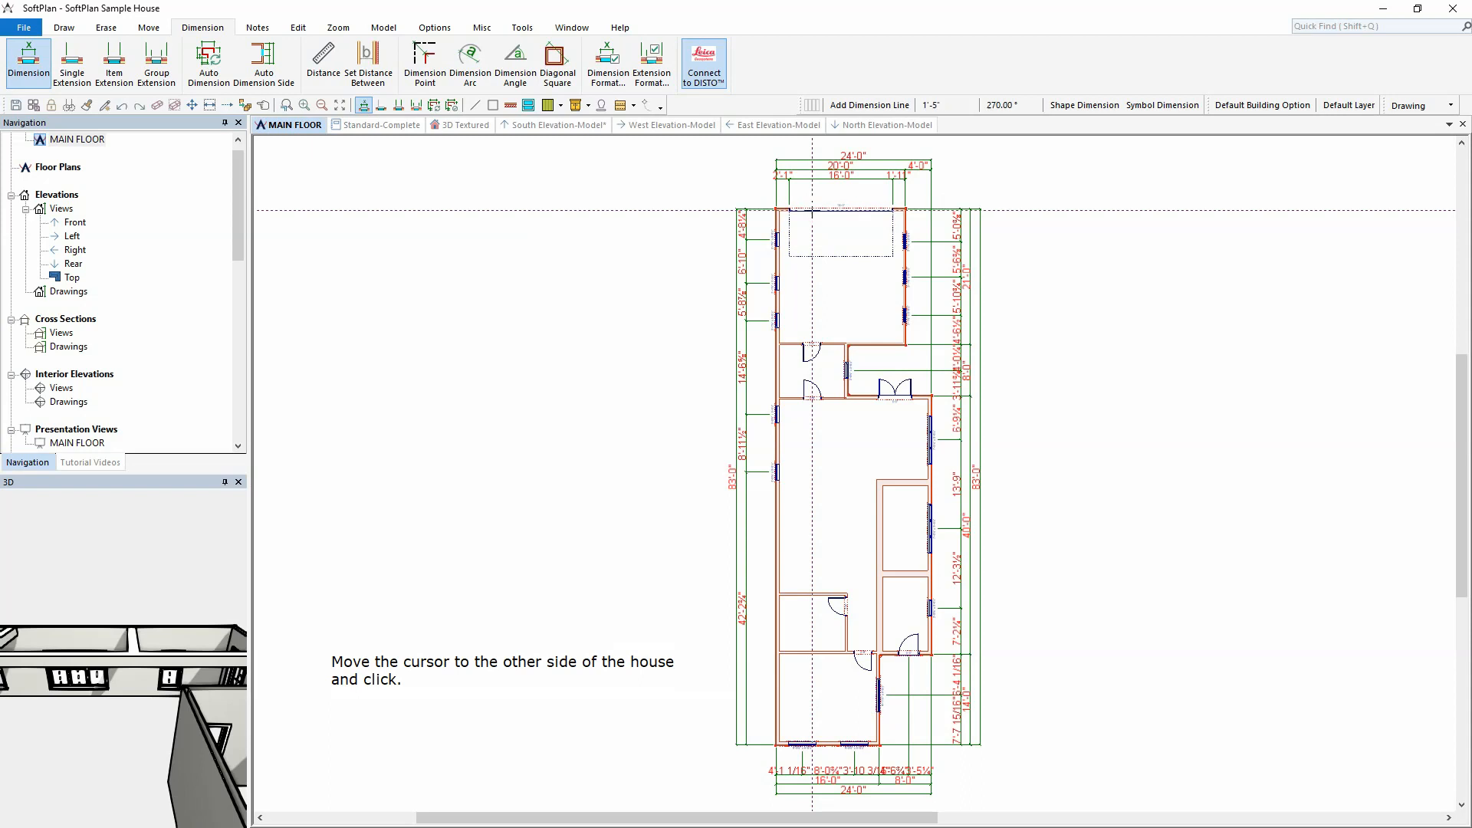
pyautogui.click(811, 752)
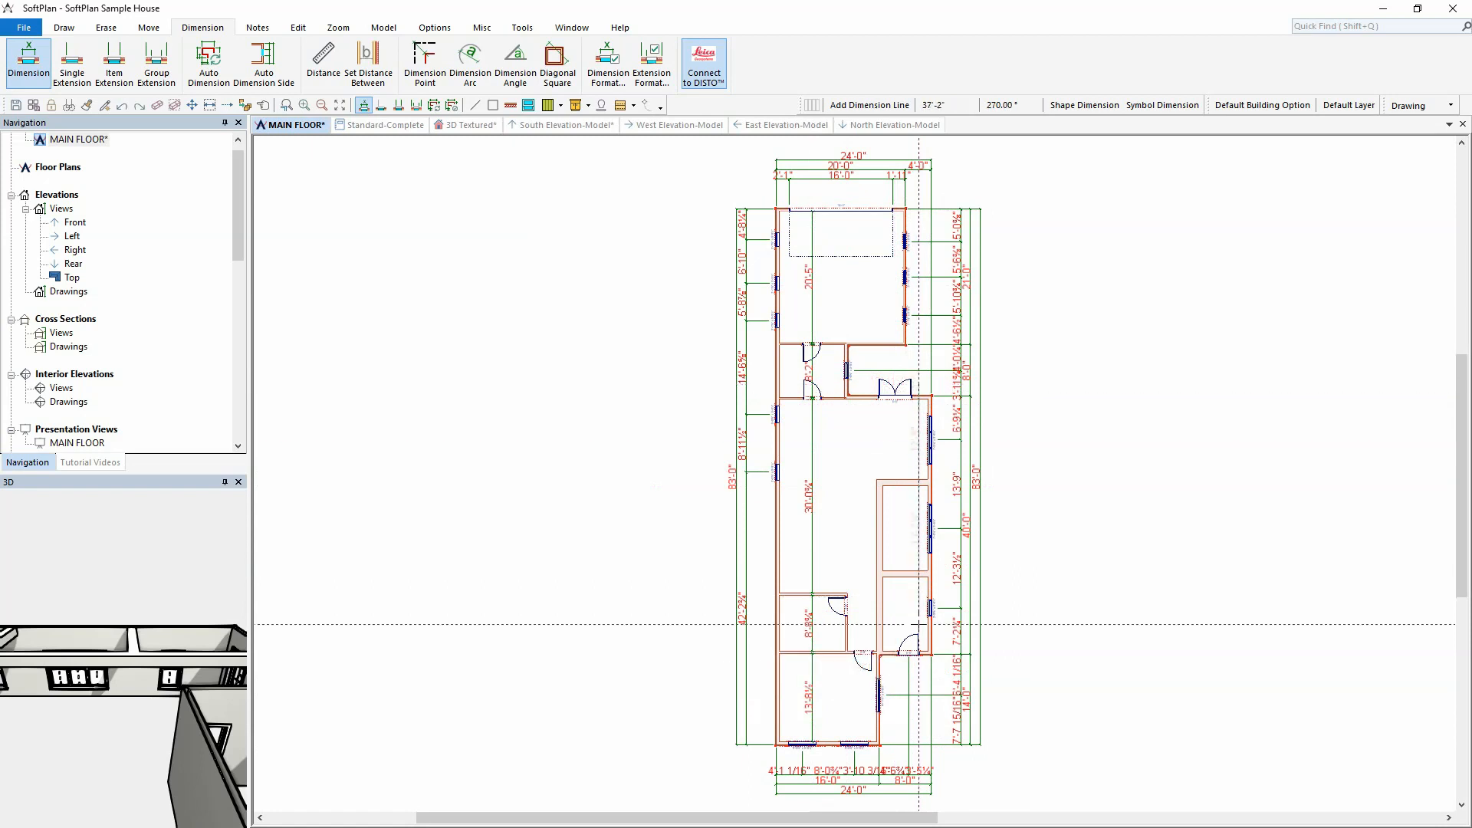
pyautogui.click(919, 663)
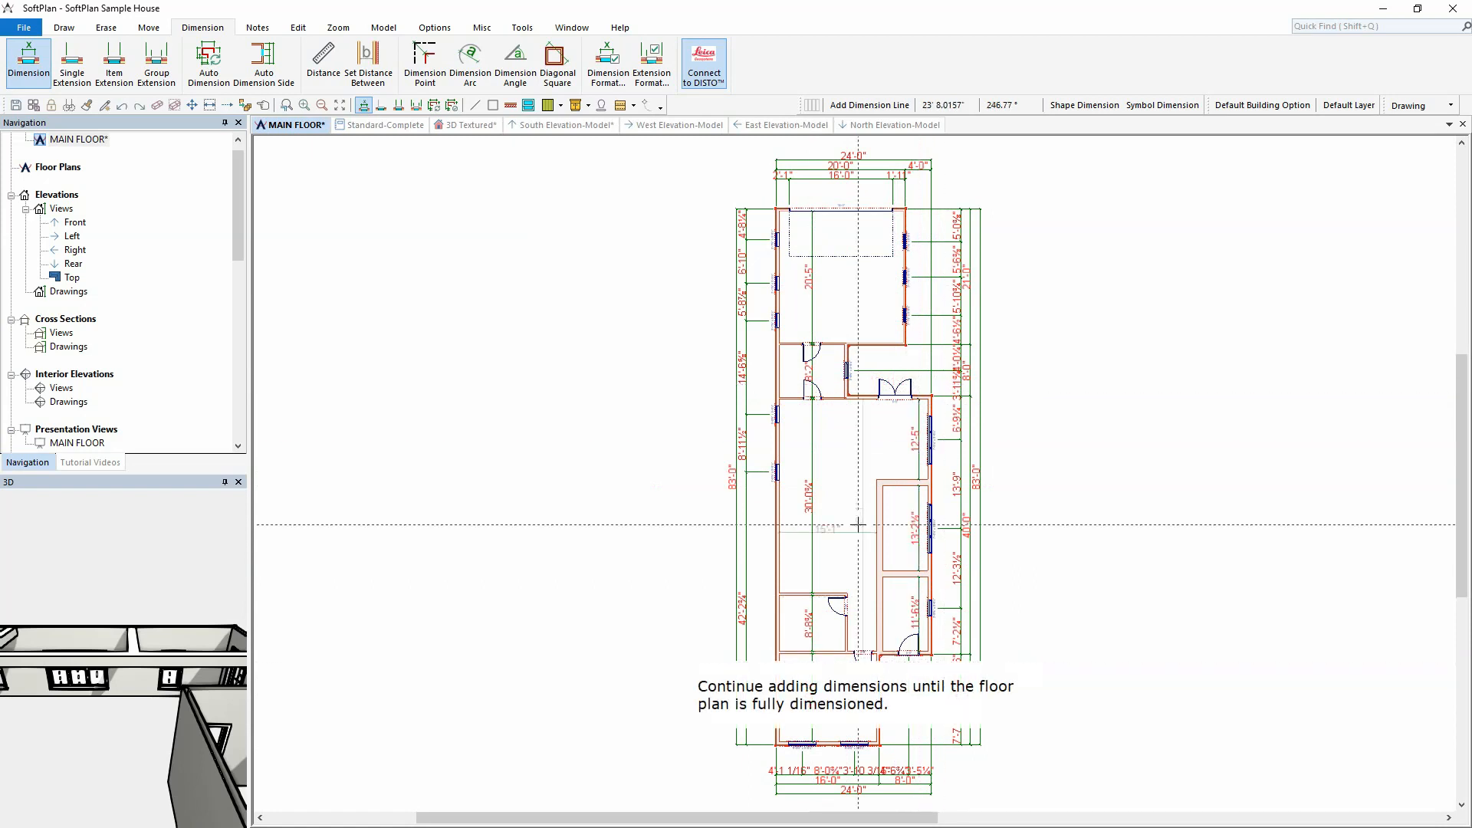
pyautogui.click(767, 361)
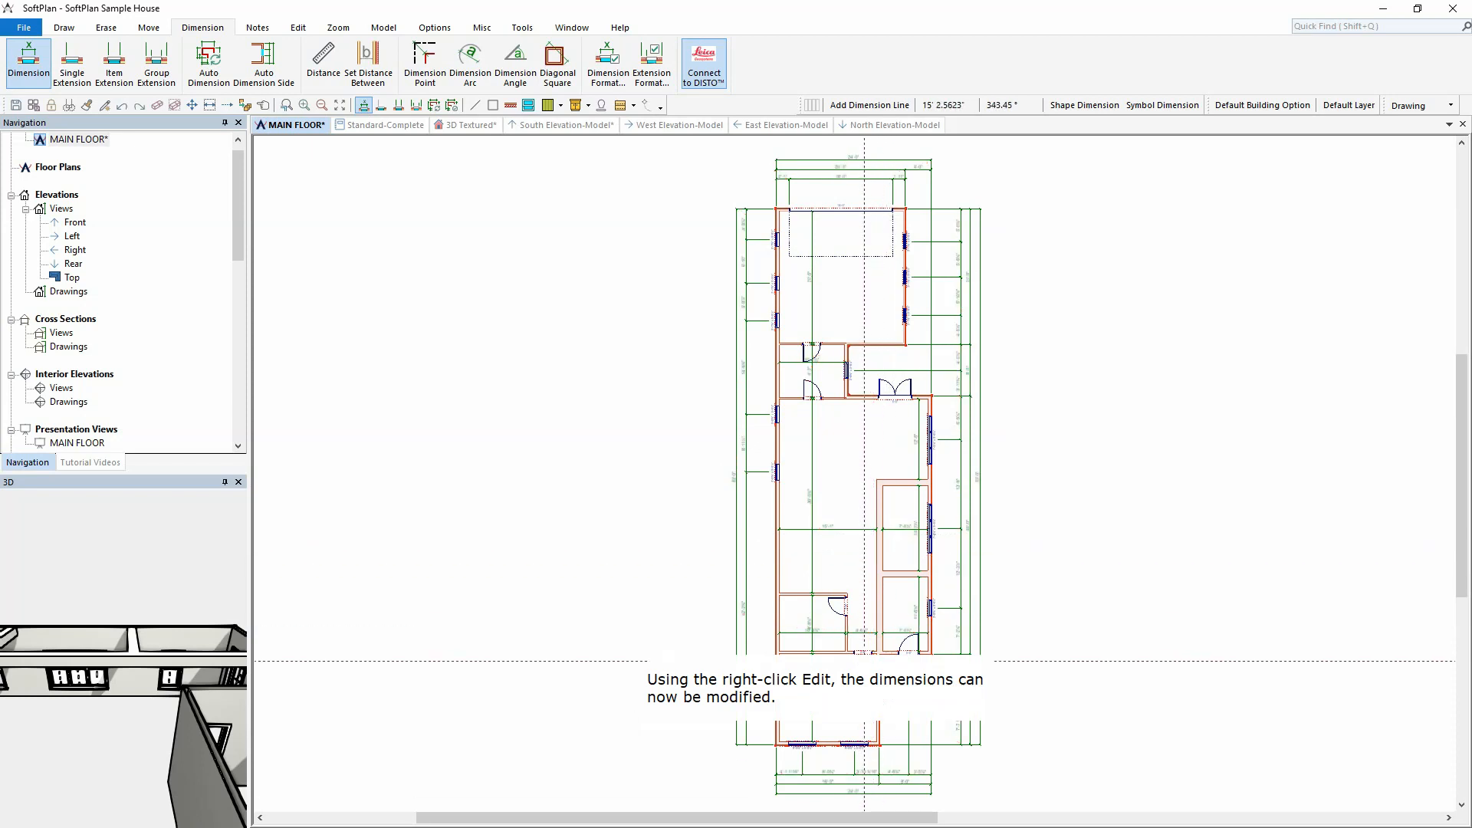
# Set the vertical dimension of the small room above the front room to 8'-6", moving its upper interior wall
pyautogui.scroll(3, 854, 473)
pyautogui.scroll(1, 618, 468)
pyautogui.rightClick(746, 361)
pyautogui.click(803, 394)
pyautogui.write('8\' 6.000"')
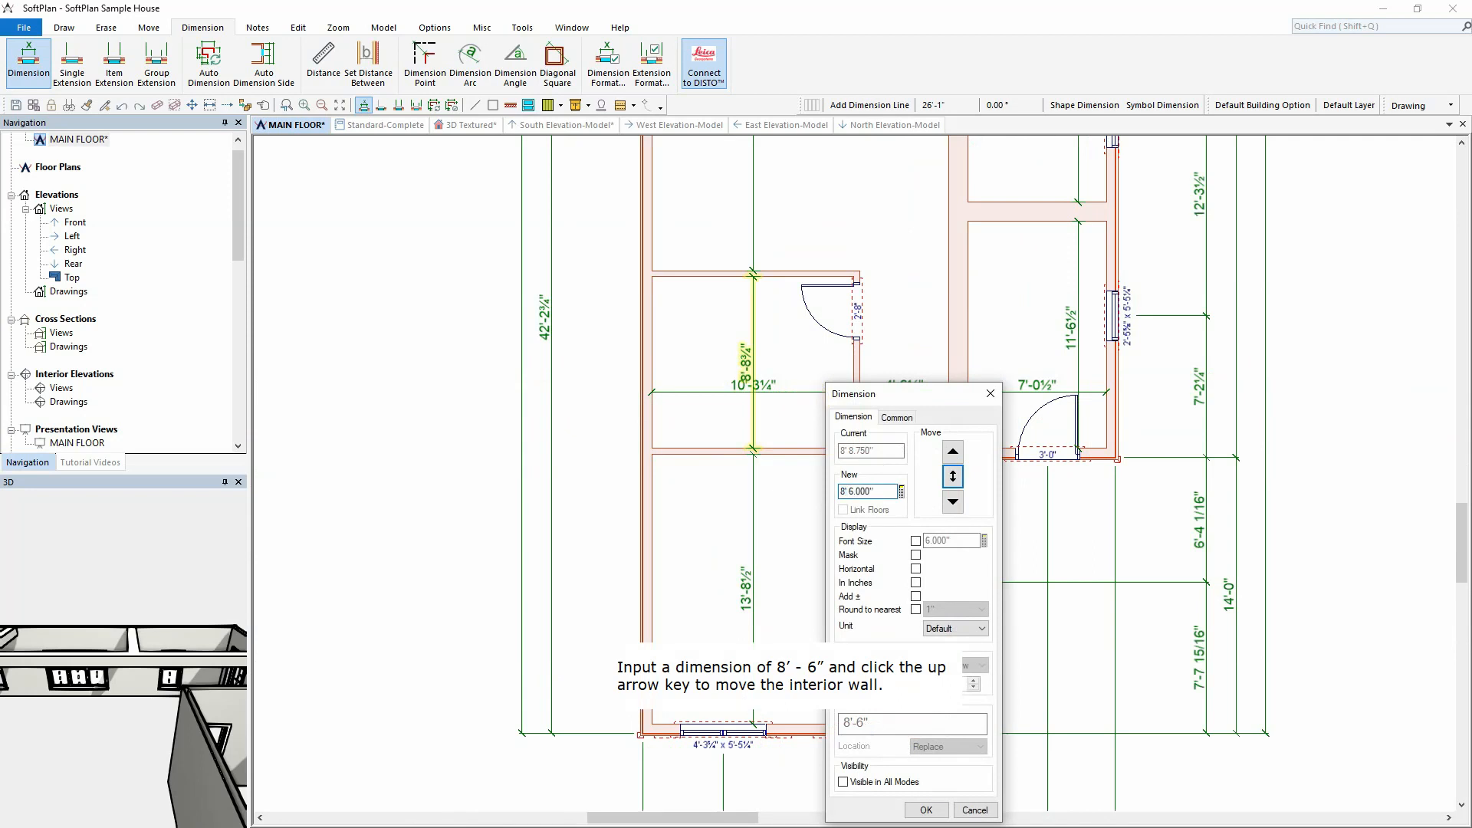
pyautogui.press('Up')
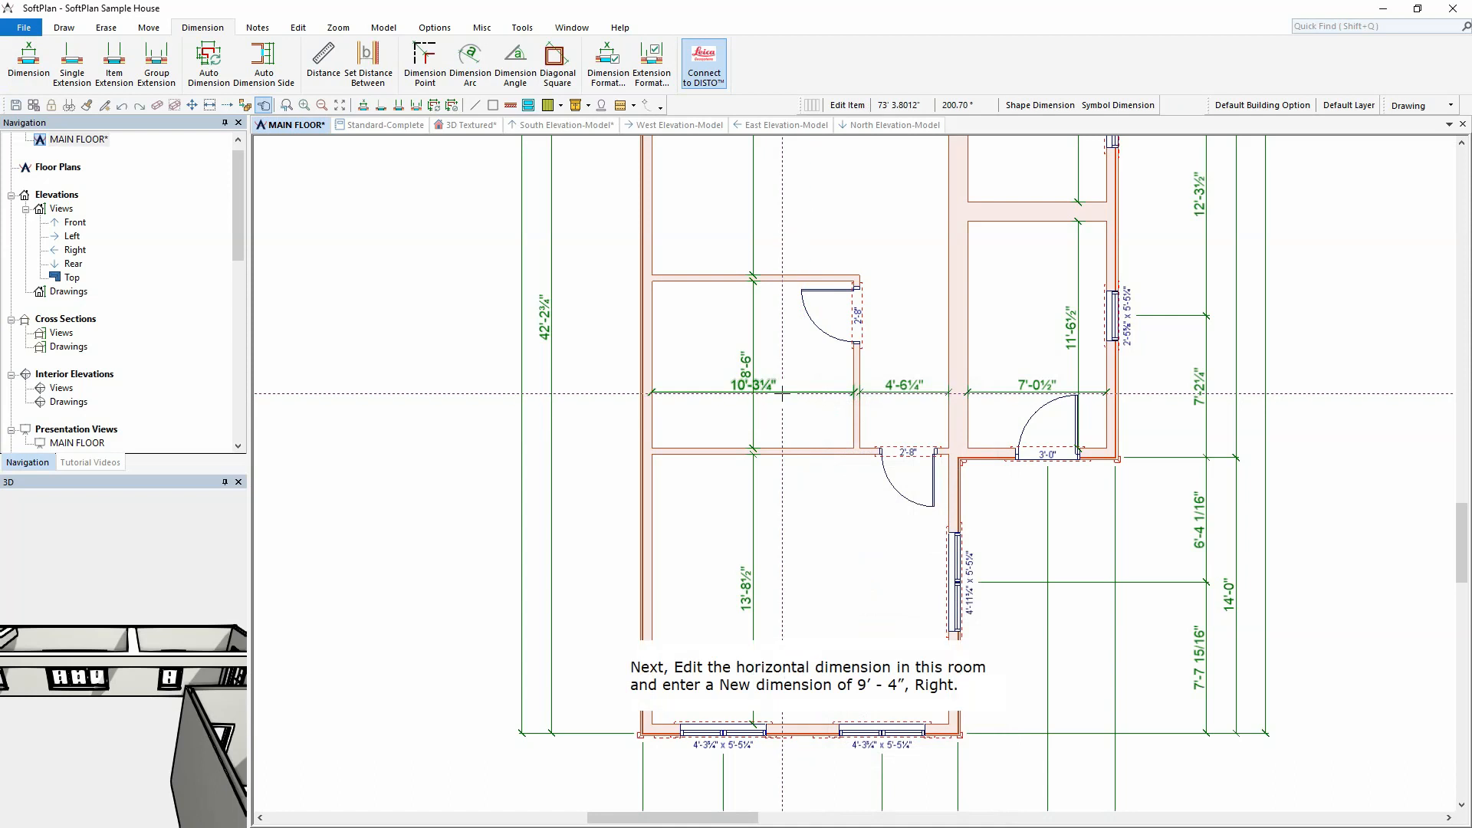
# Set the same room's horizontal dimension to 9'-4", moving its right-hand wall
pyautogui.click(782, 394)
pyautogui.write("9'4")
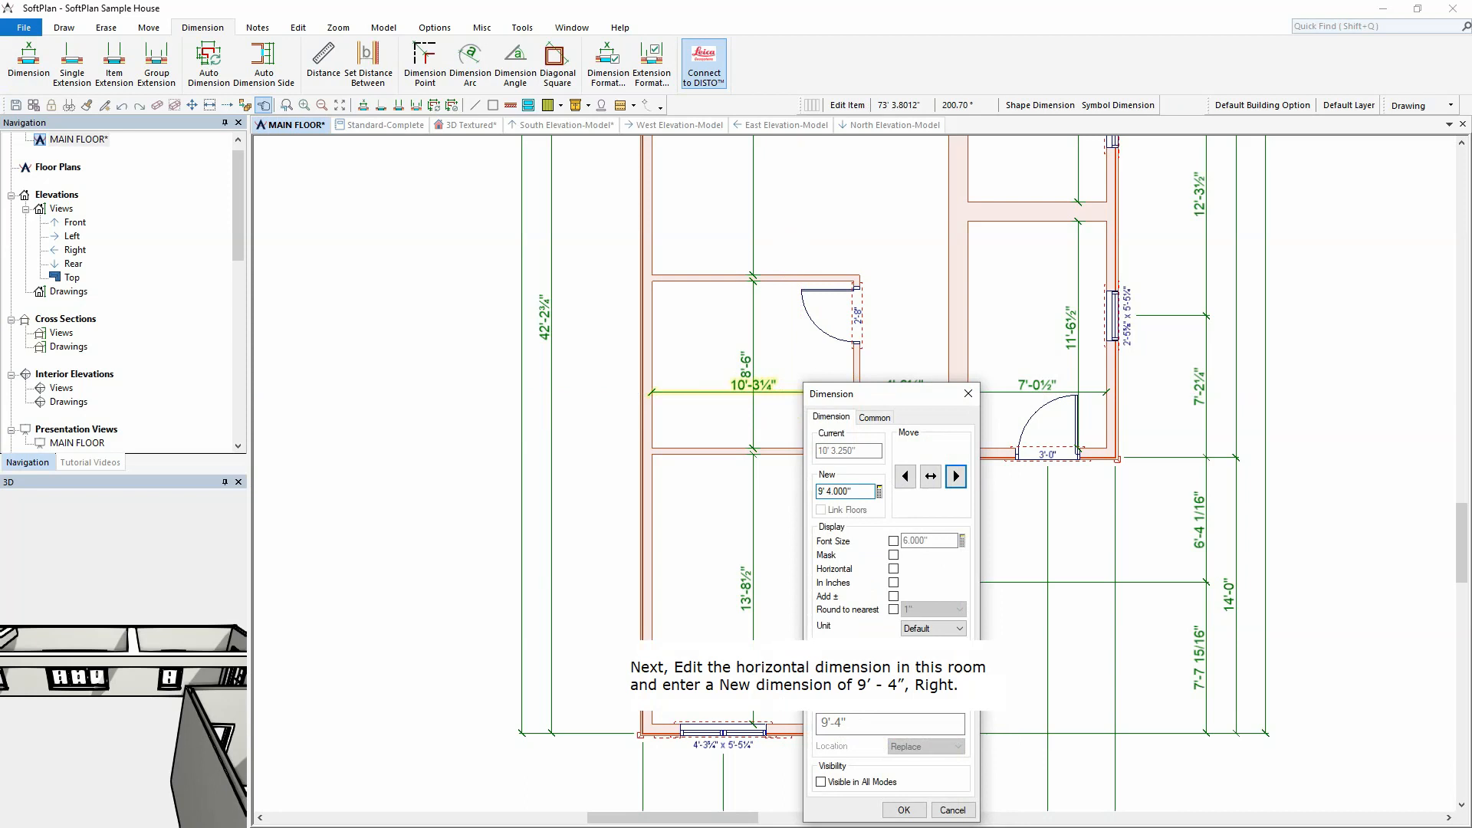
pyautogui.press('Right')
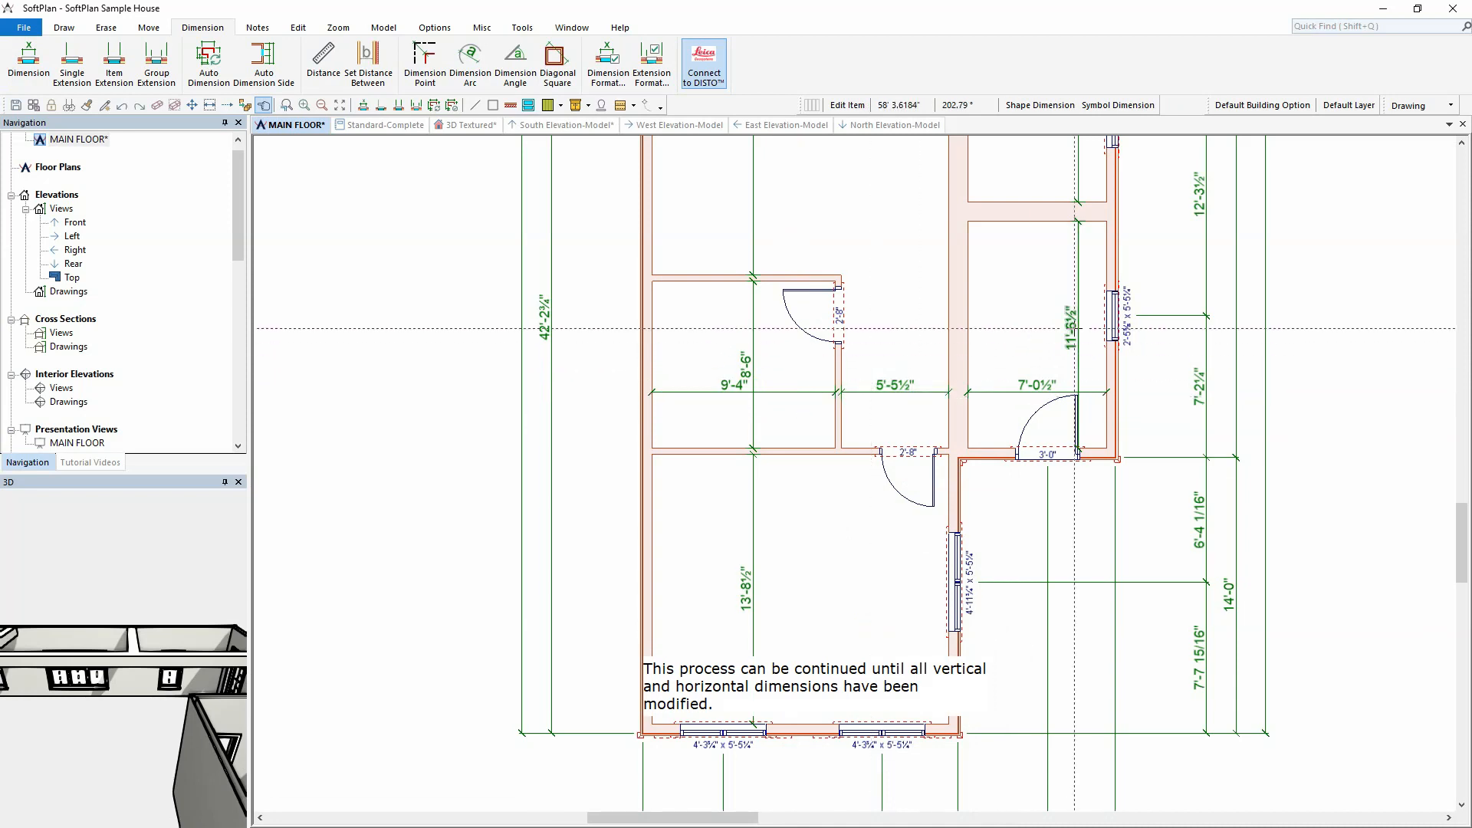
# Set the vertical dimension of the front entry room to 9'-1", moving the wall opposite the front door
pyautogui.click(1074, 328)
pyautogui.write('9 1')
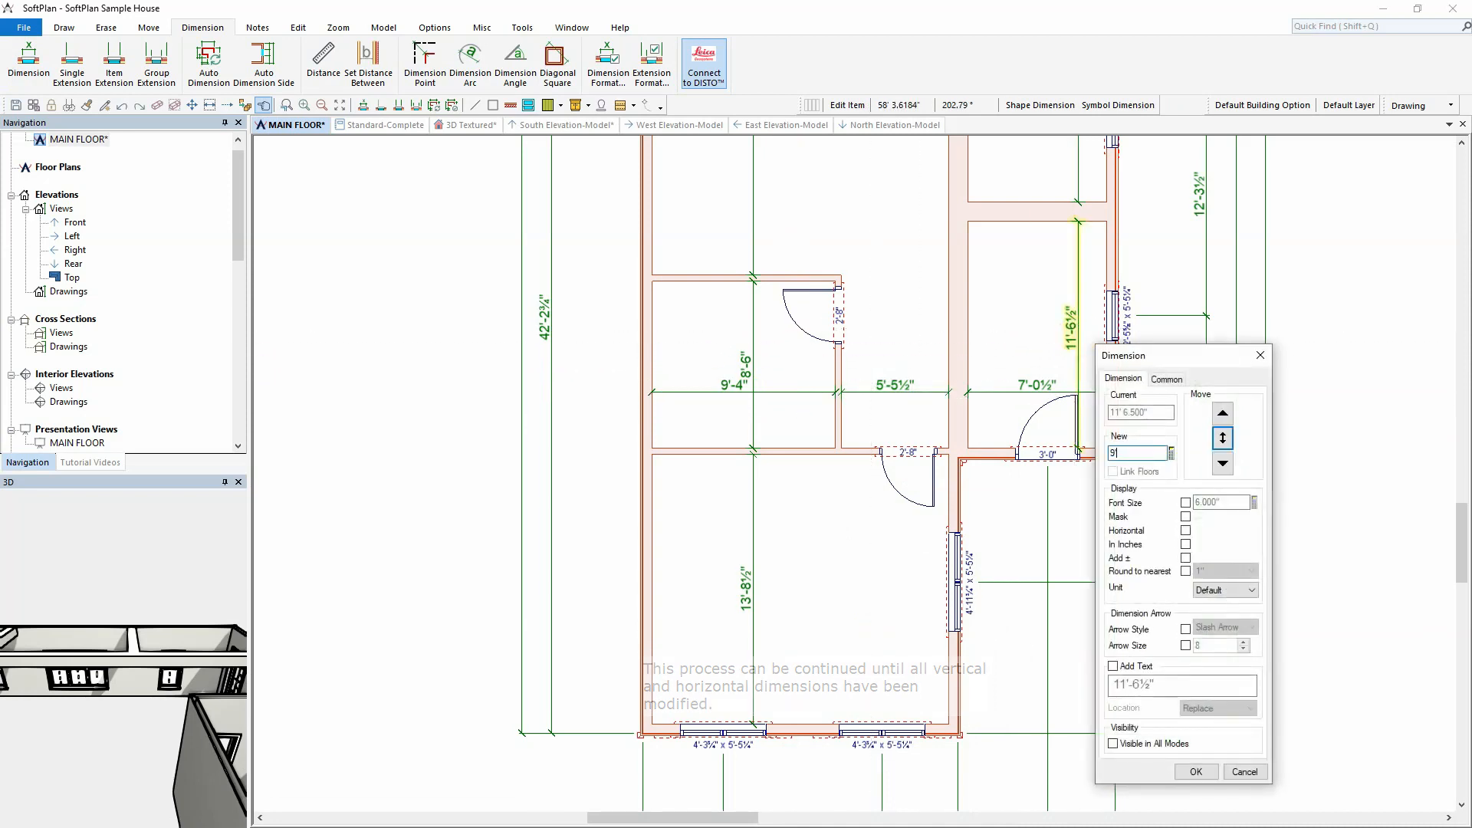
pyautogui.press('Return')
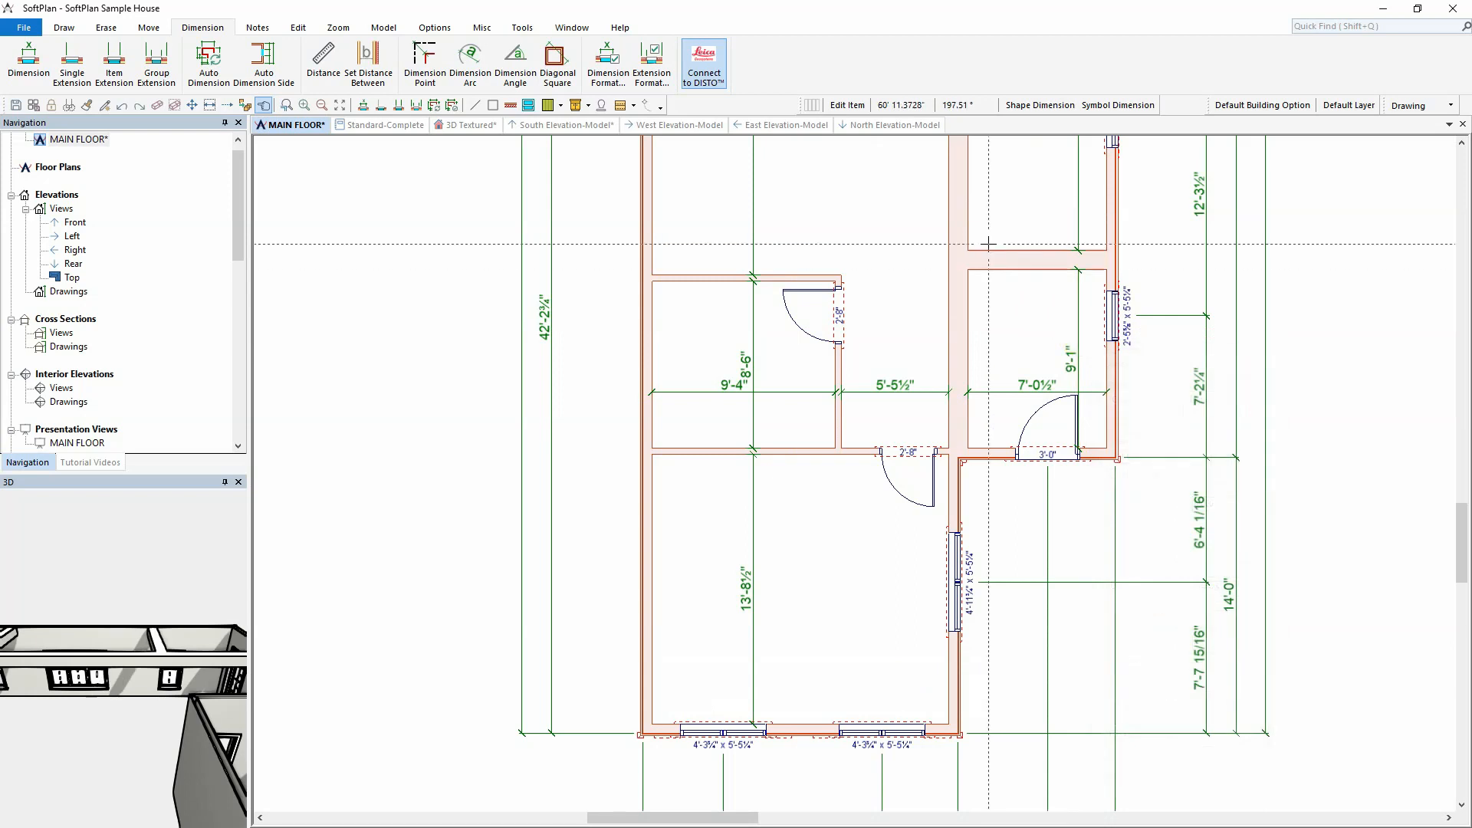
# Set the horizontal dimension of the small room between the garage and the main living area to 9'-1"
pyautogui.moveTo(988, 235); pyautogui.dragTo(981, 718, button='middle')
pyautogui.moveTo(956, 329); pyautogui.dragTo(954, 578, button='middle')
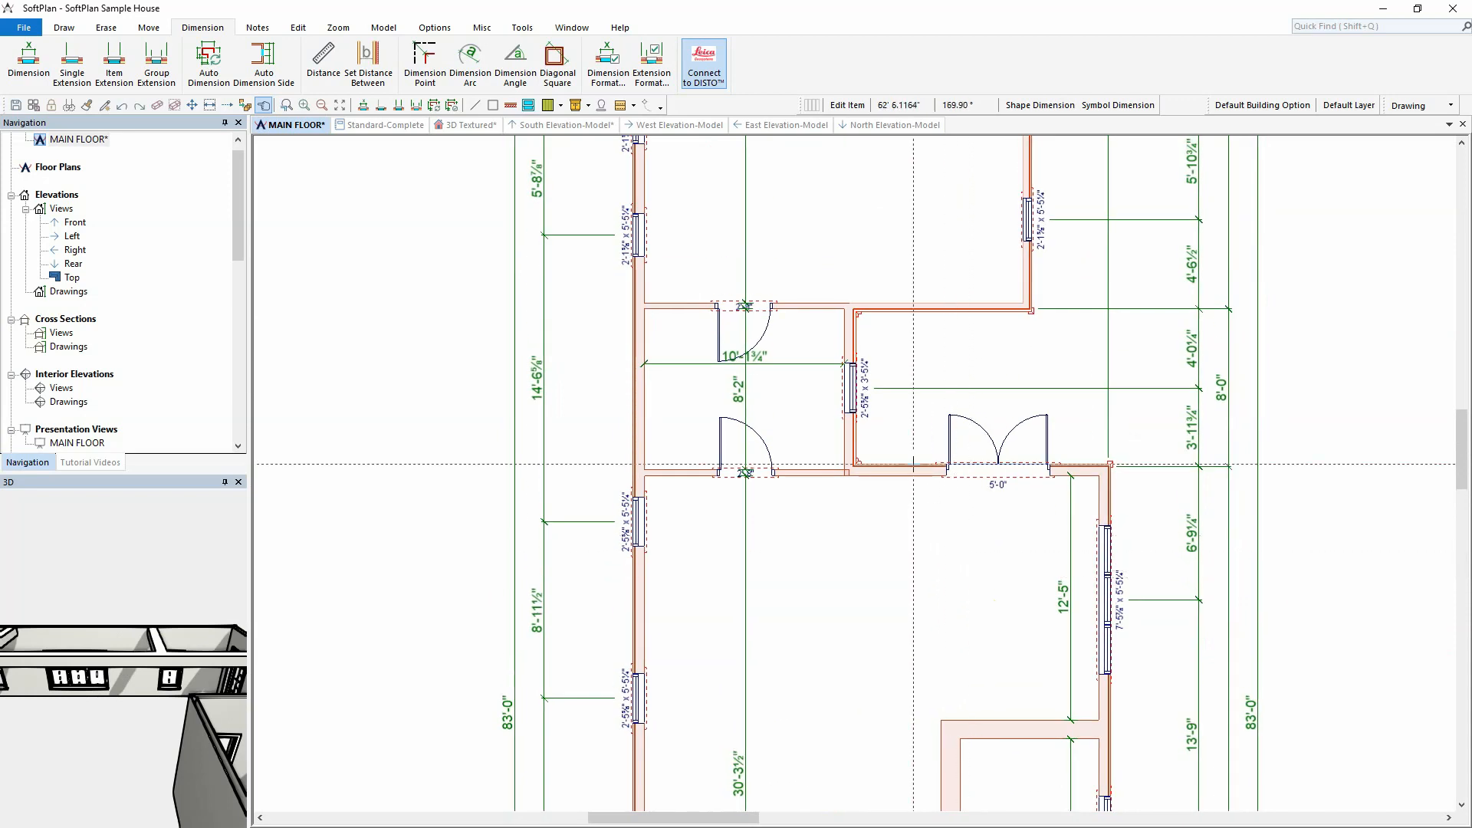
pyautogui.rightClick(764, 364)
pyautogui.click(818, 401)
pyautogui.write('9\' 1.000"')
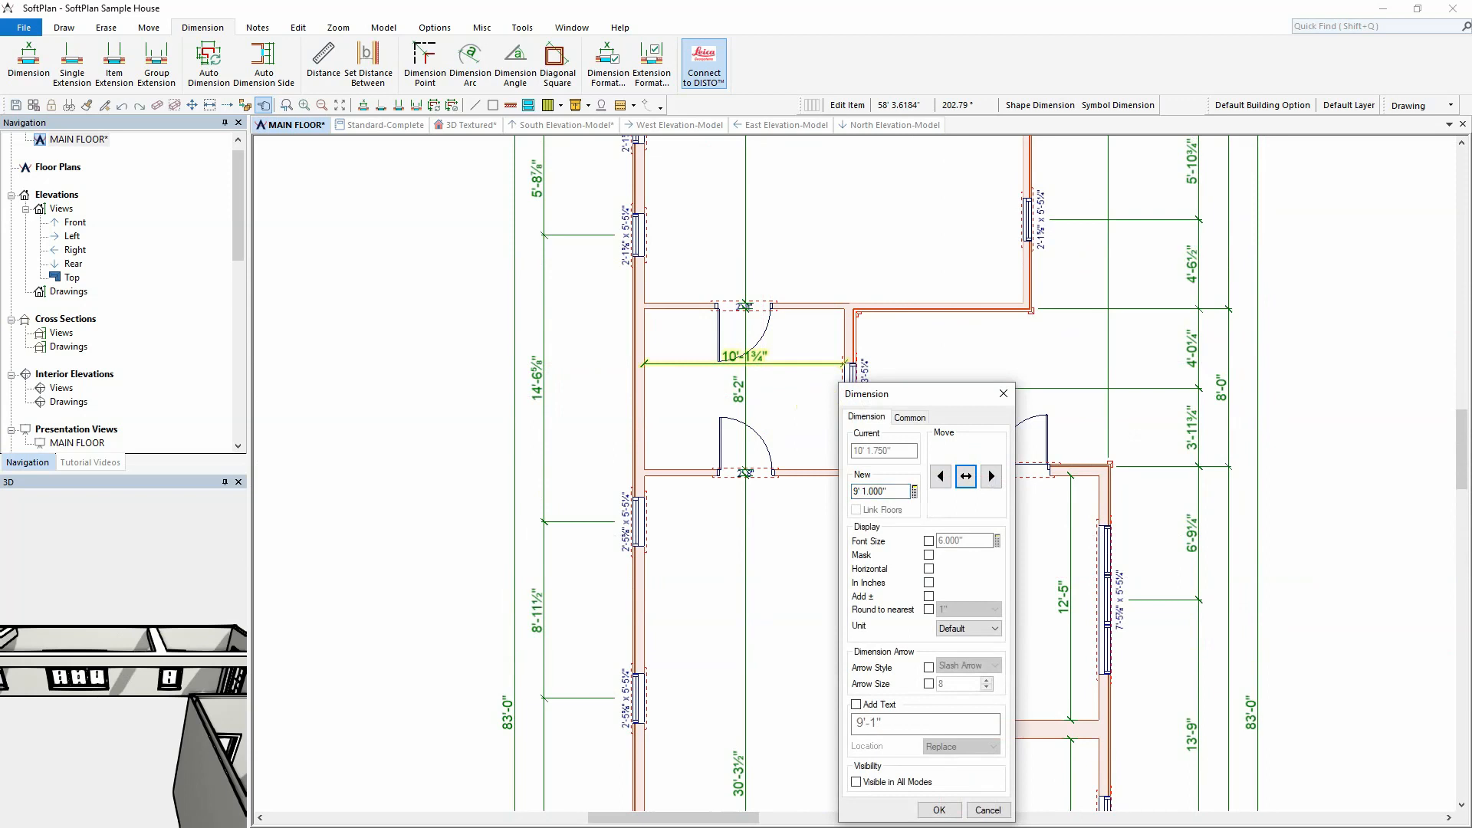
pyautogui.press('Return')
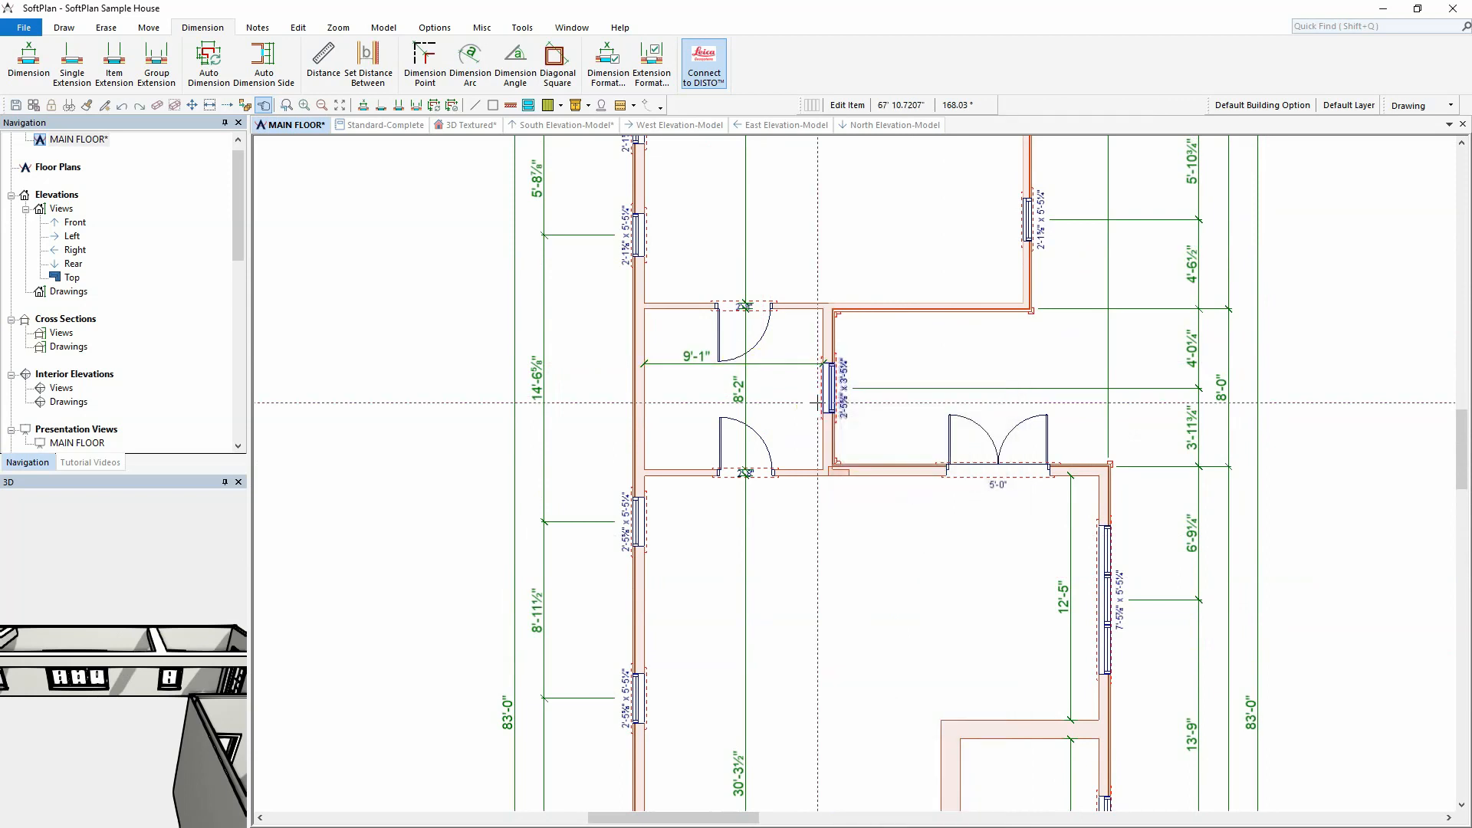
# Place the uppermost garage windows on both side walls 4'-6" from the garage door corners by editing their dimensions
pyautogui.moveTo(808, 305); pyautogui.dragTo(789, 652, button='middle')
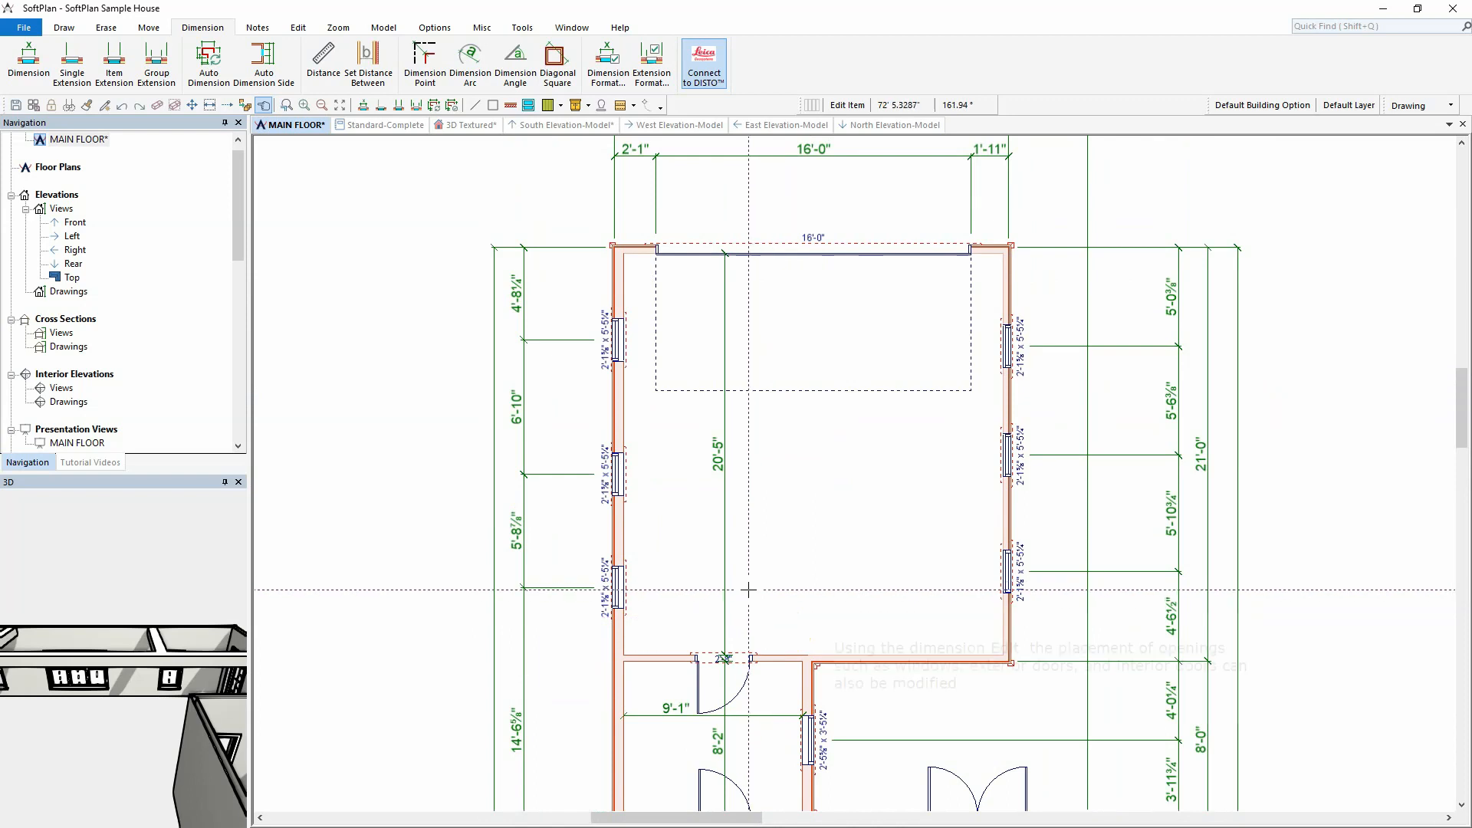
pyautogui.rightClick(523, 305)
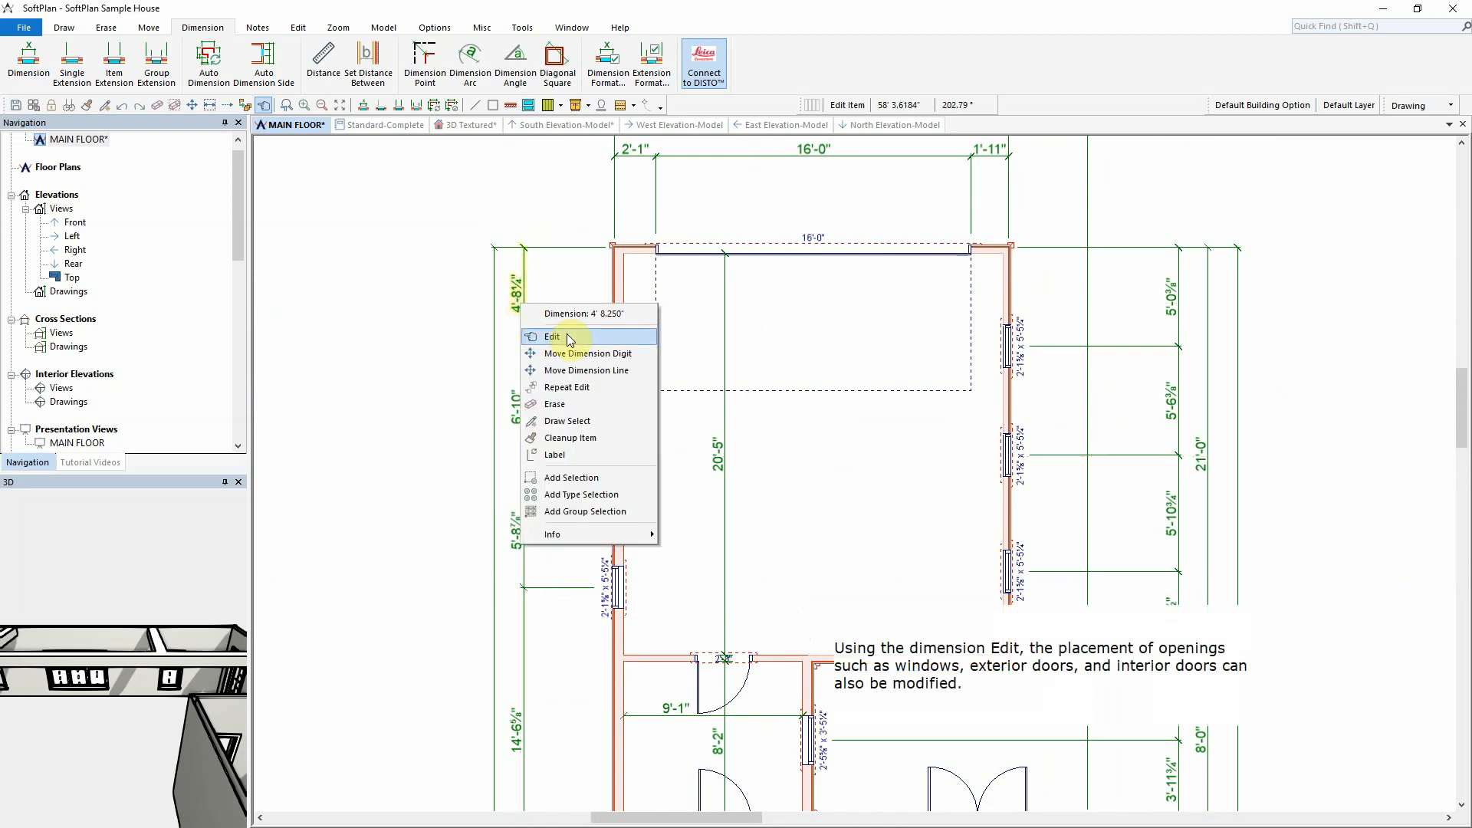
pyautogui.click(570, 337)
pyautogui.write('4\' 6.000"')
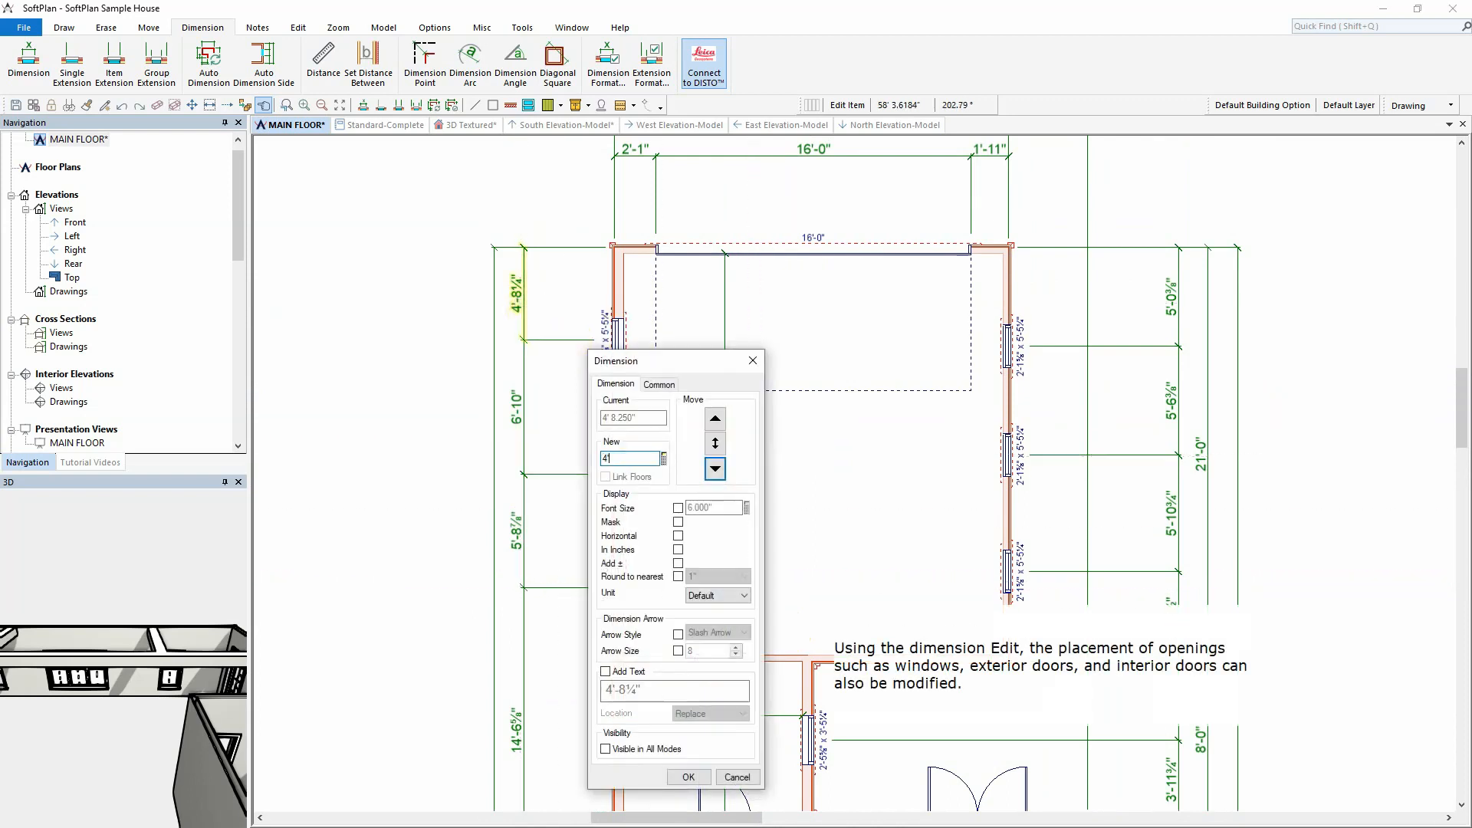
pyautogui.click(715, 468)
pyautogui.rightClick(1178, 317)
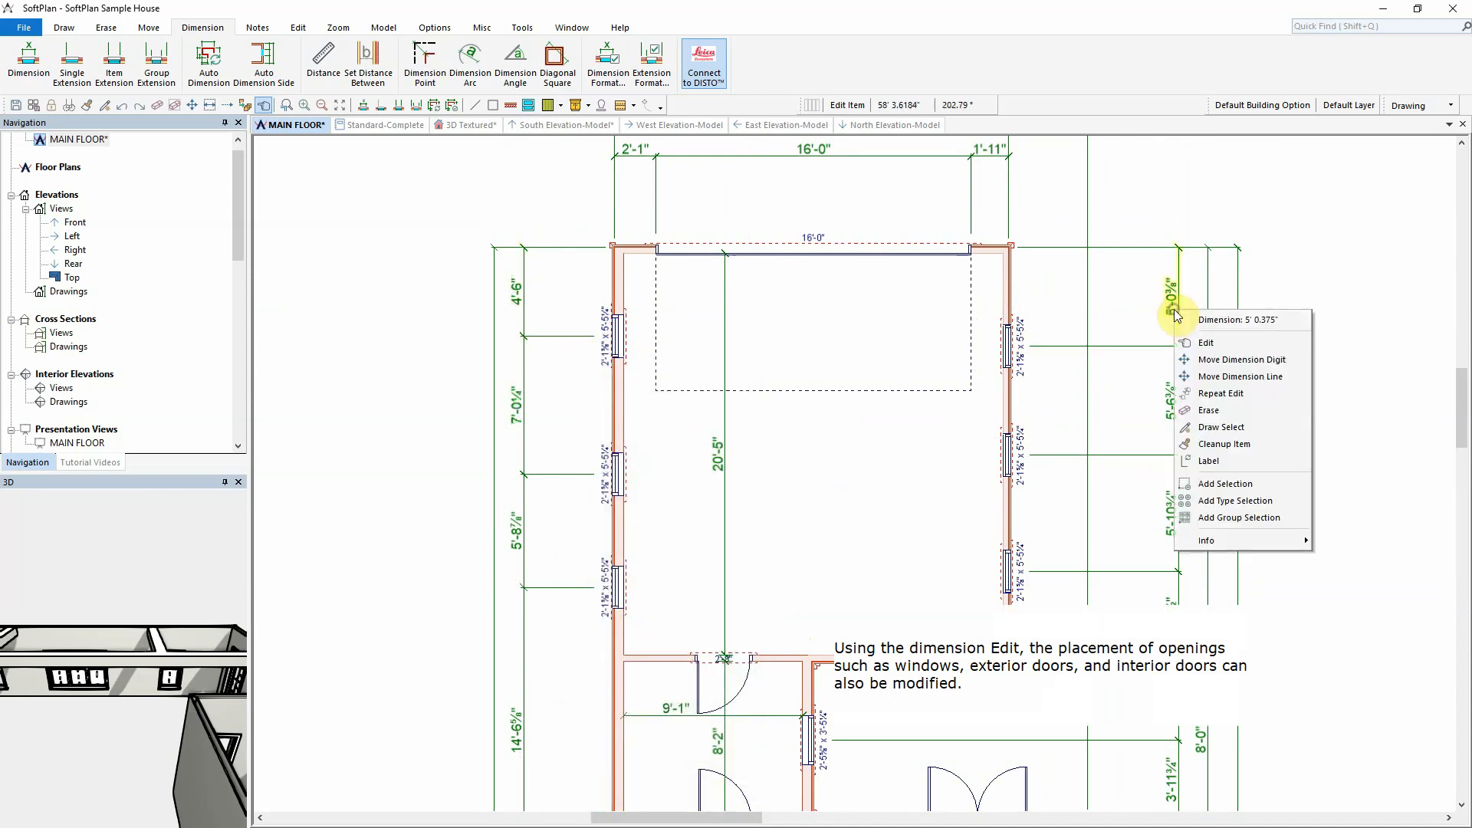
pyautogui.click(1240, 391)
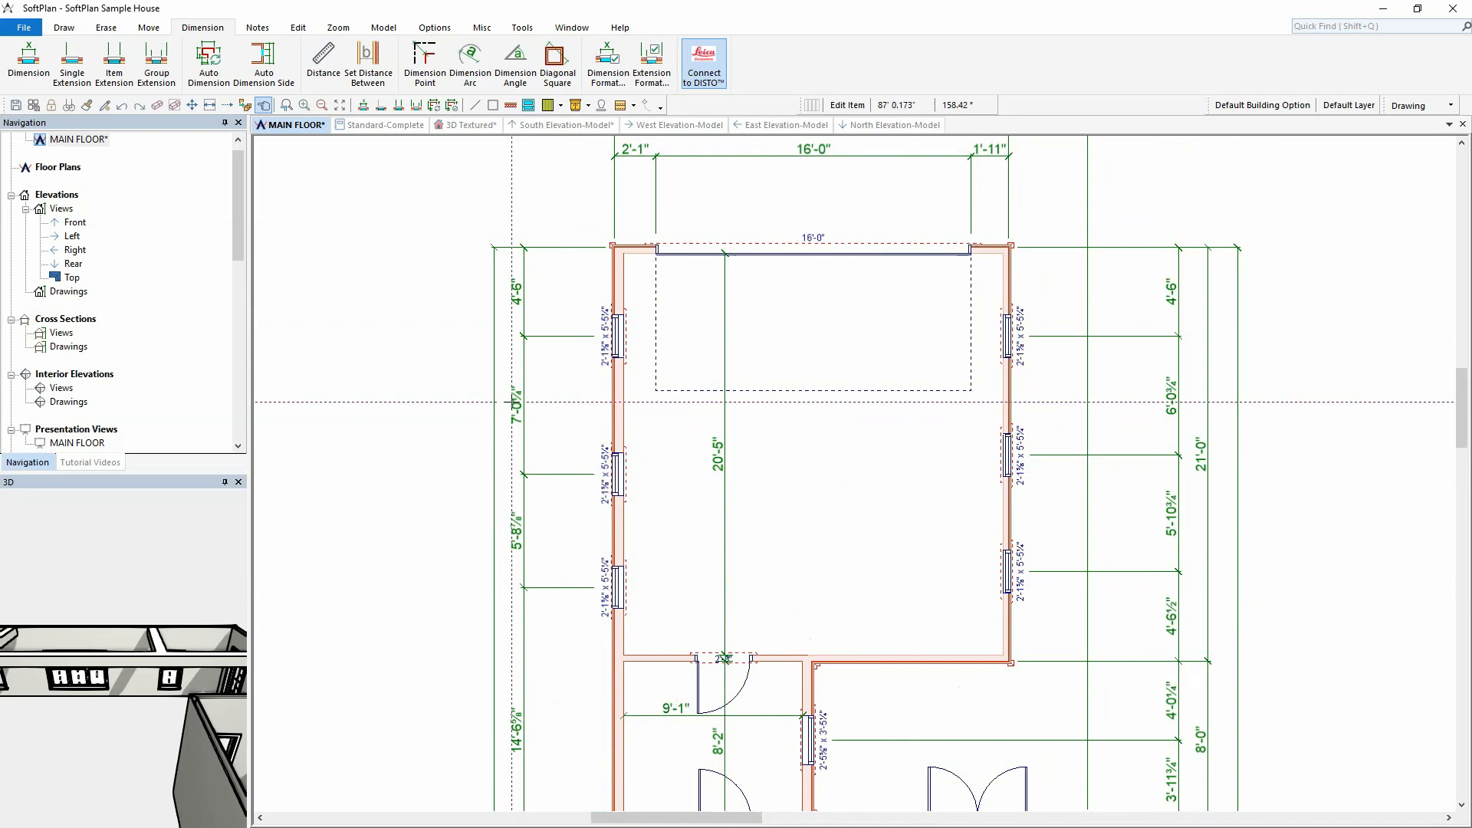
# Set the spacing between the upper and middle windows on the garage's left wall to 6'-0", and open the matching right-wall dimension's options
pyautogui.rightClick(524, 406)
pyautogui.click(571, 427)
pyautogui.write('6\' 0.000"')
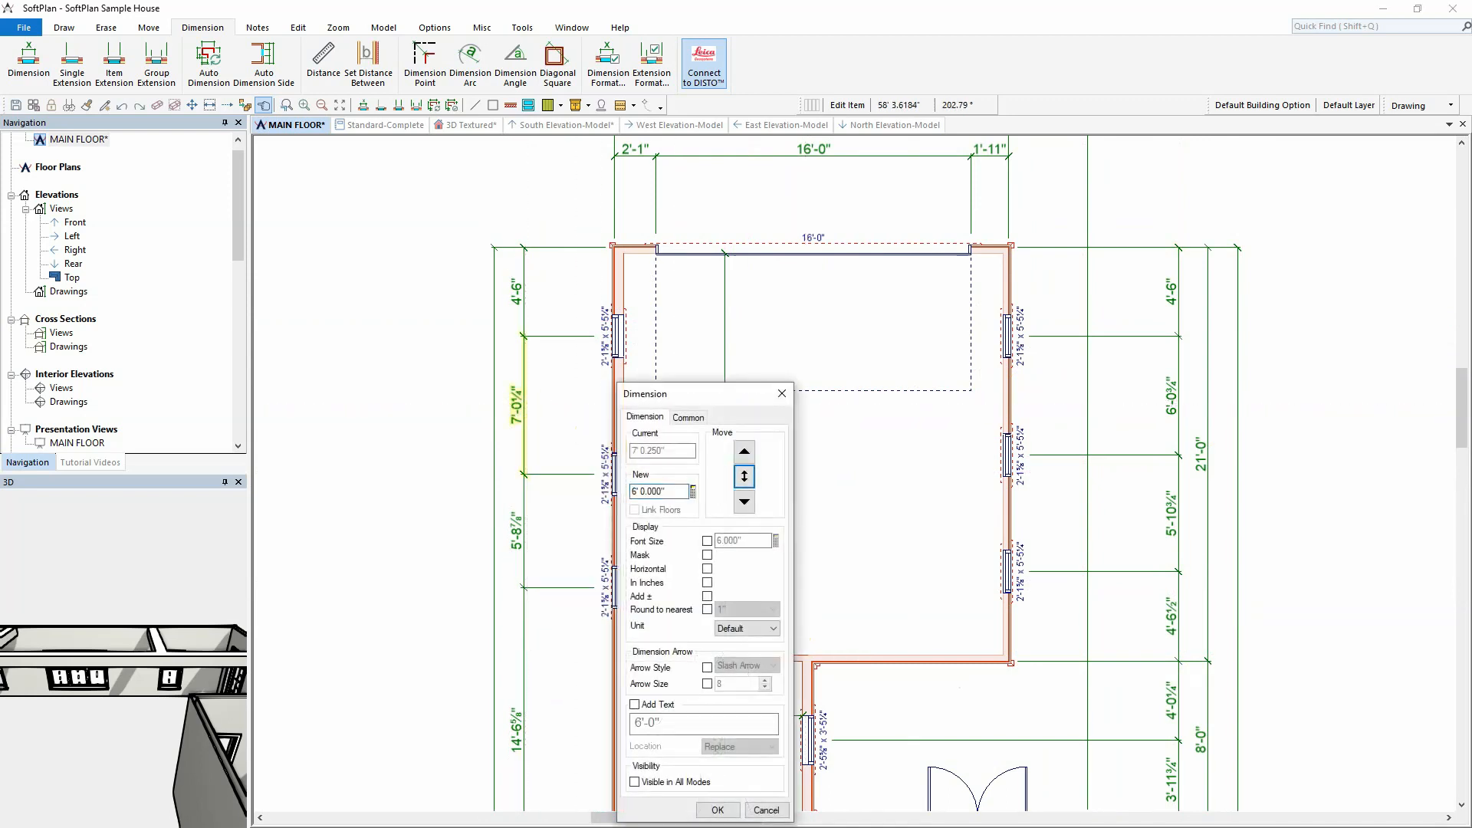
pyautogui.click(744, 502)
pyautogui.rightClick(1171, 399)
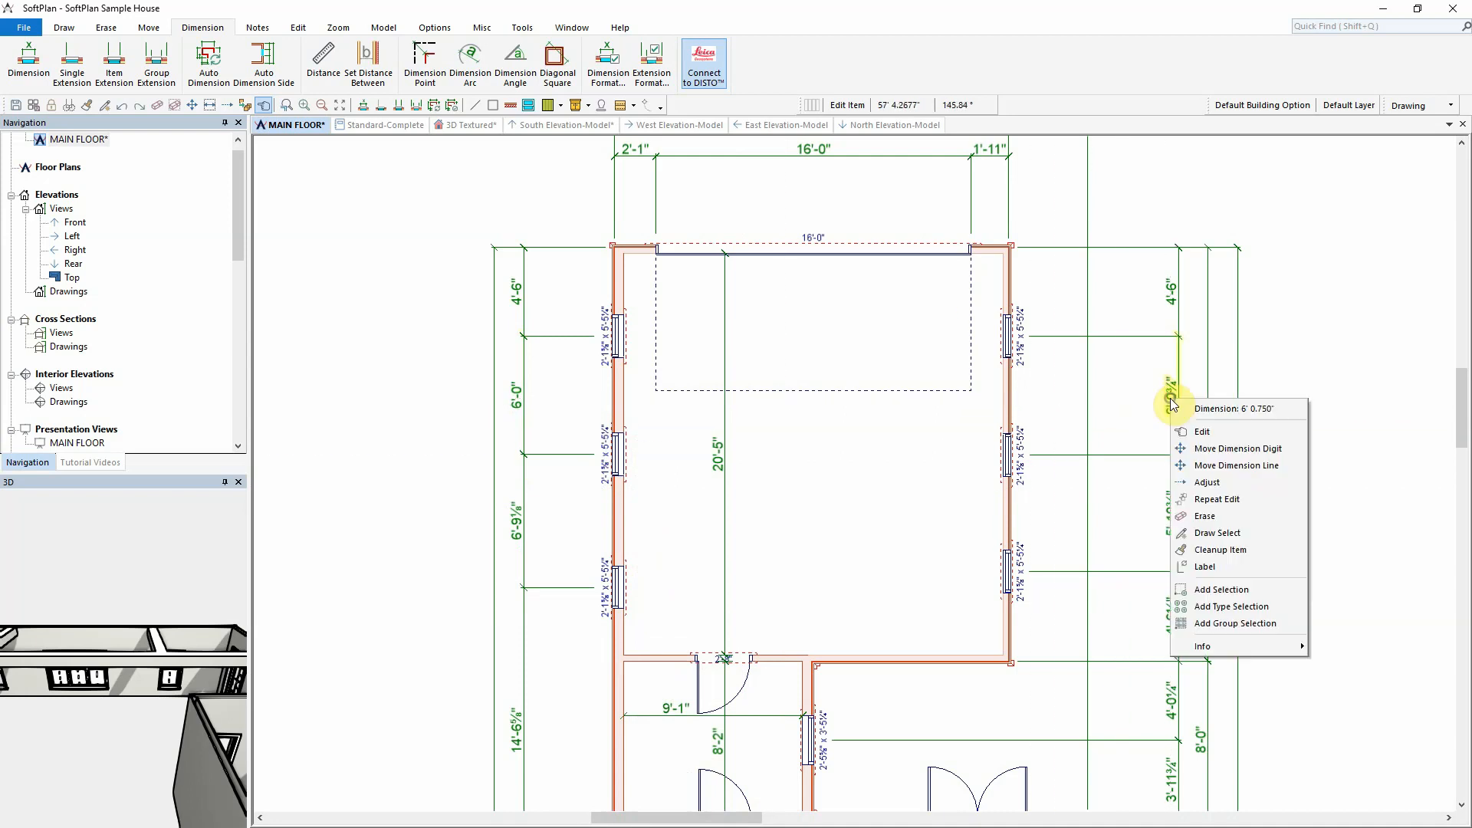
# Center the front room's side window on its wall along the Inner Wall Length
pyautogui.scroll(-10, 1089, 486)
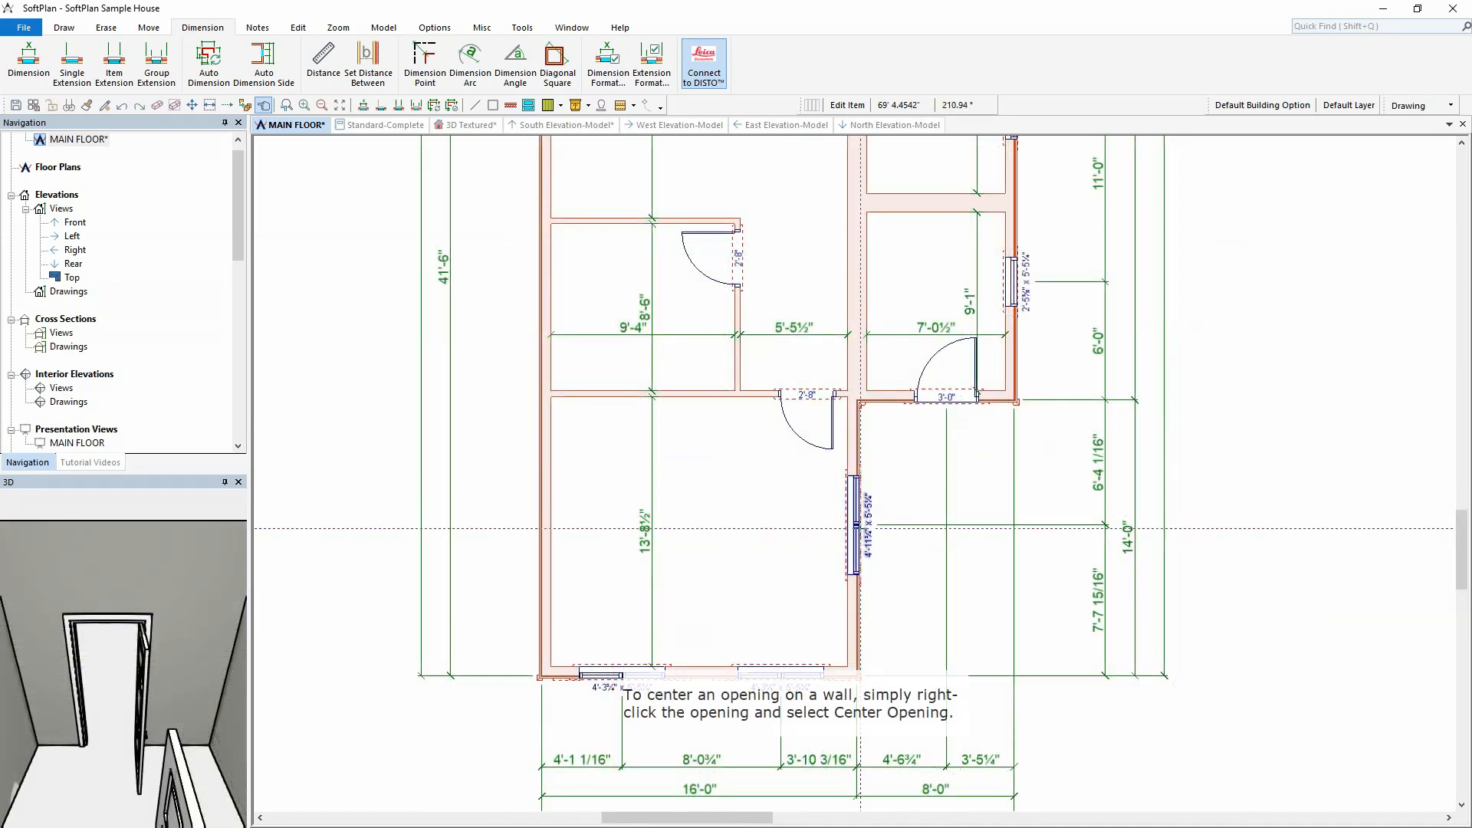
pyautogui.rightClick(855, 528)
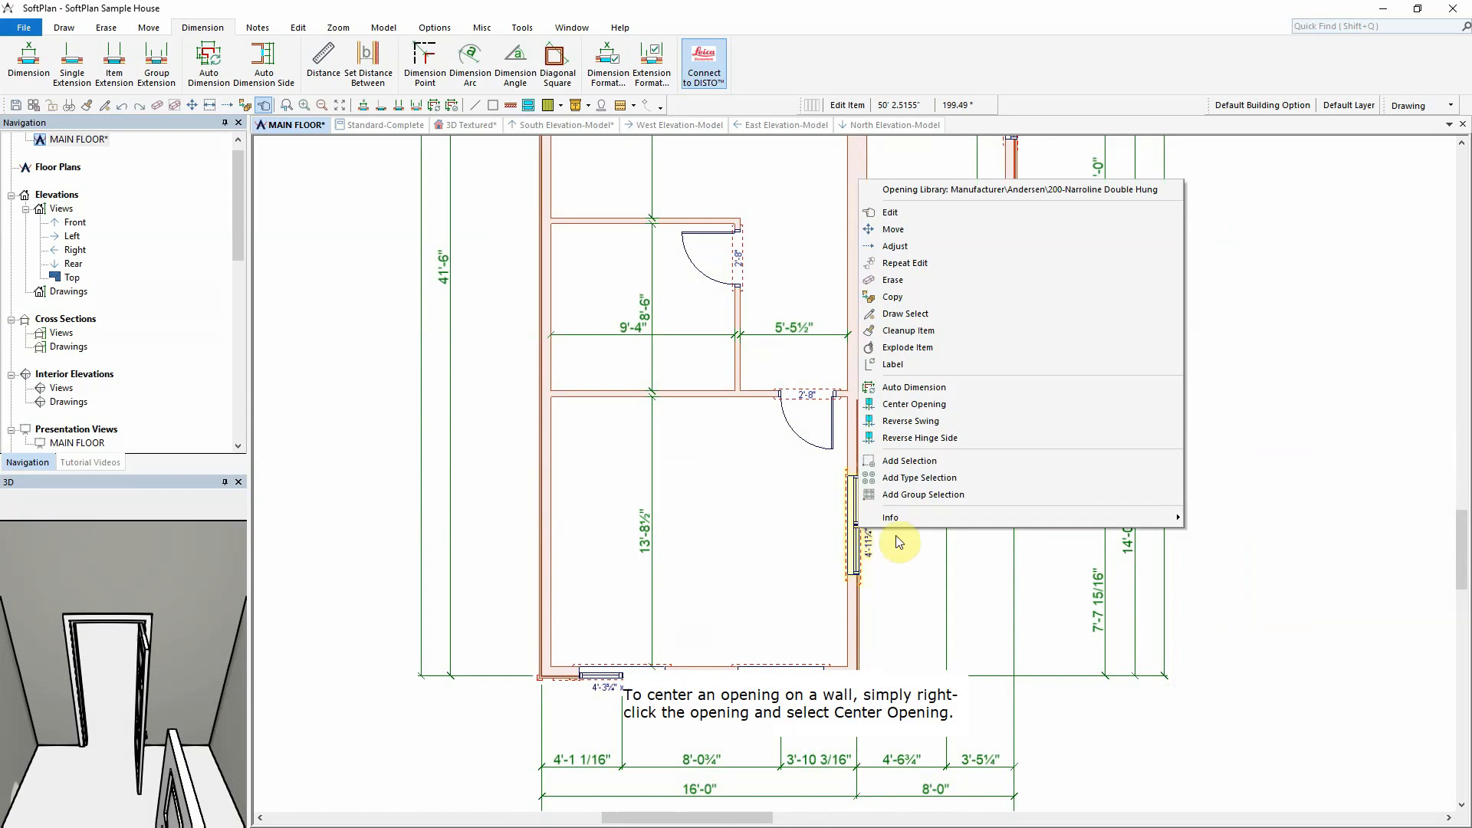
pyautogui.click(950, 414)
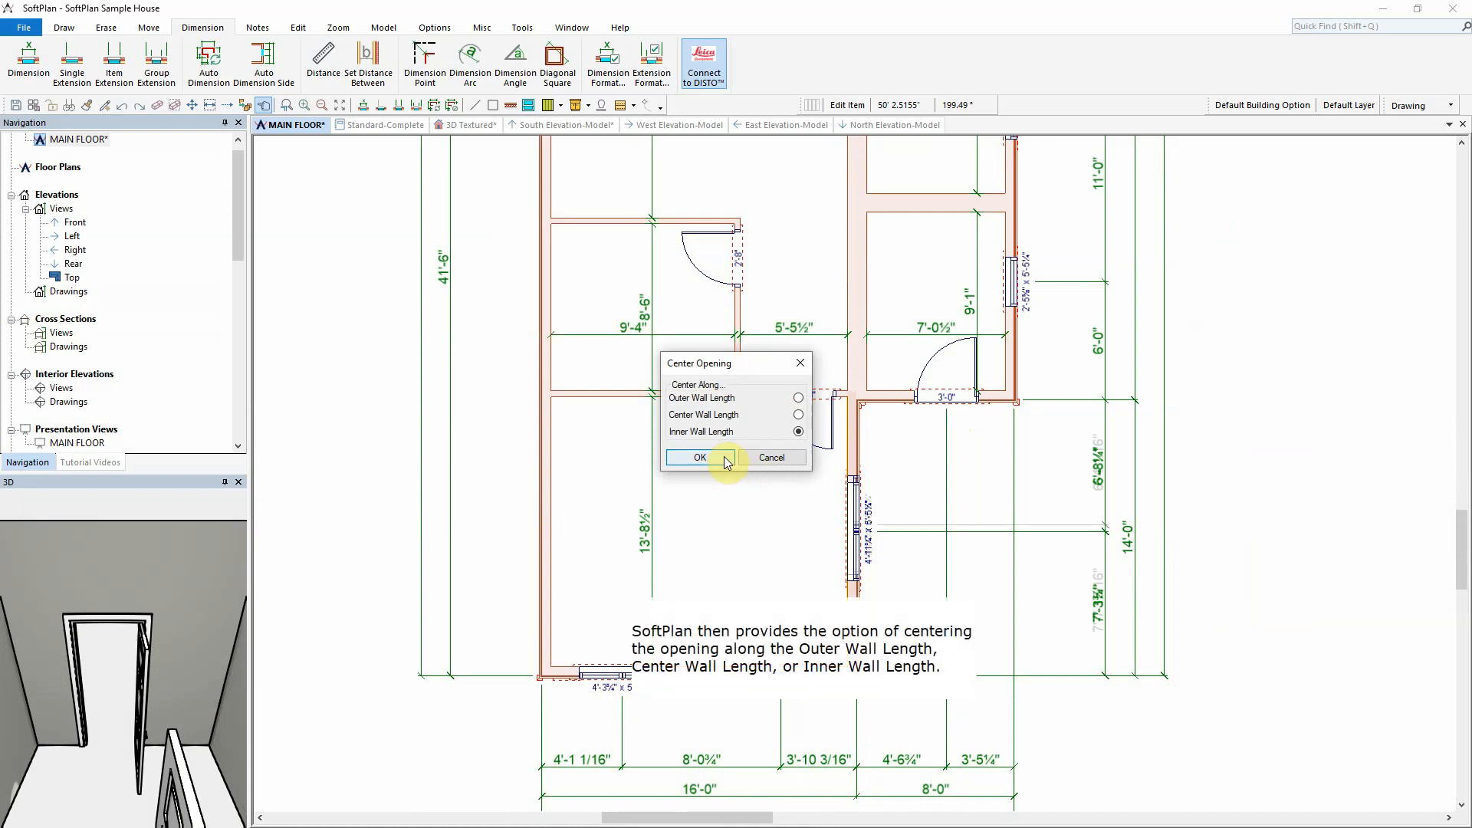
pyautogui.click(725, 458)
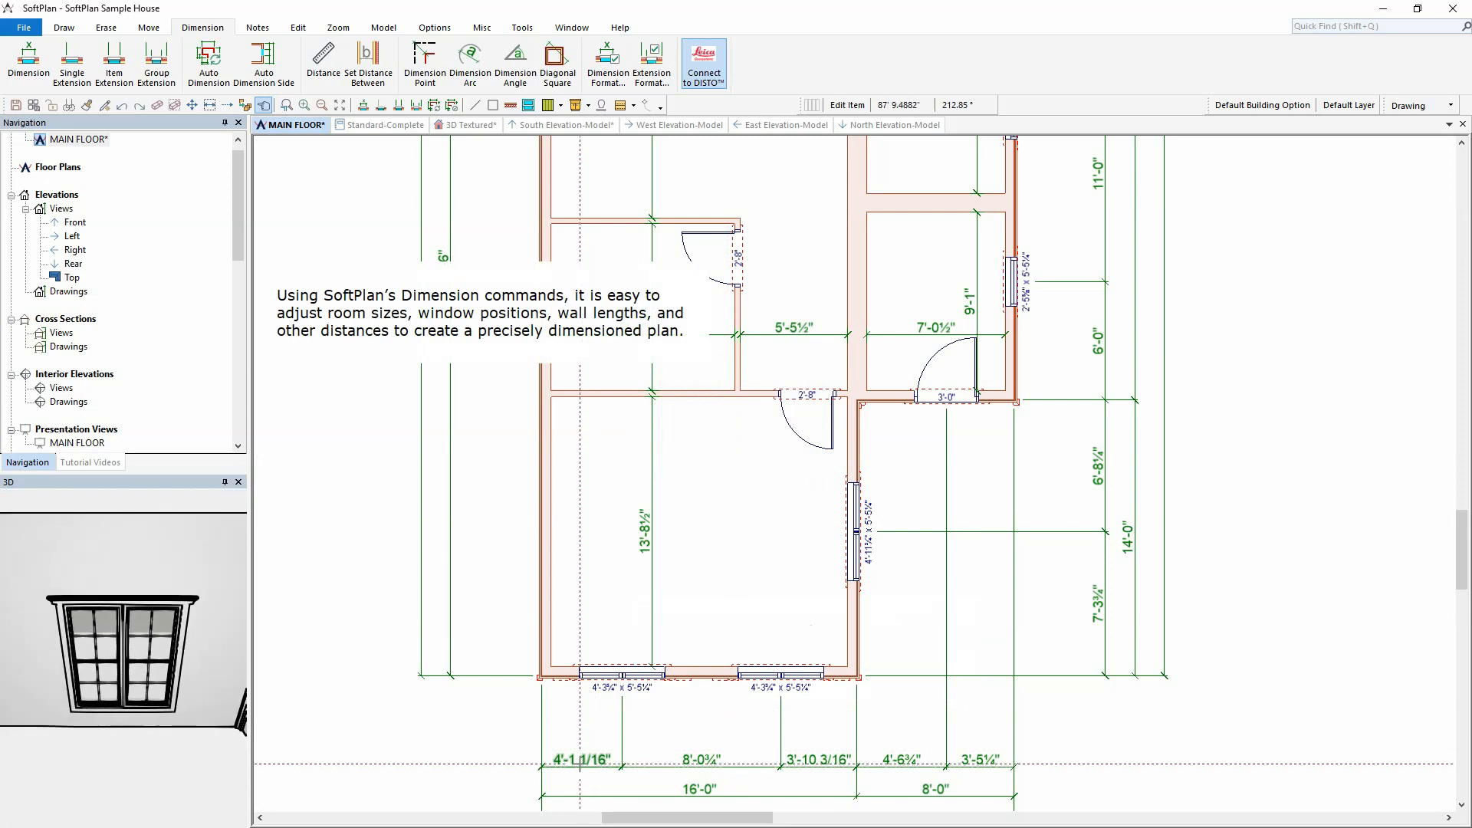
# Set the dimension from the front left corner to the left front window to 4'-0"
pyautogui.click(580, 762)
pyautogui.write('4\' 0.000"')
pyautogui.press('Return')
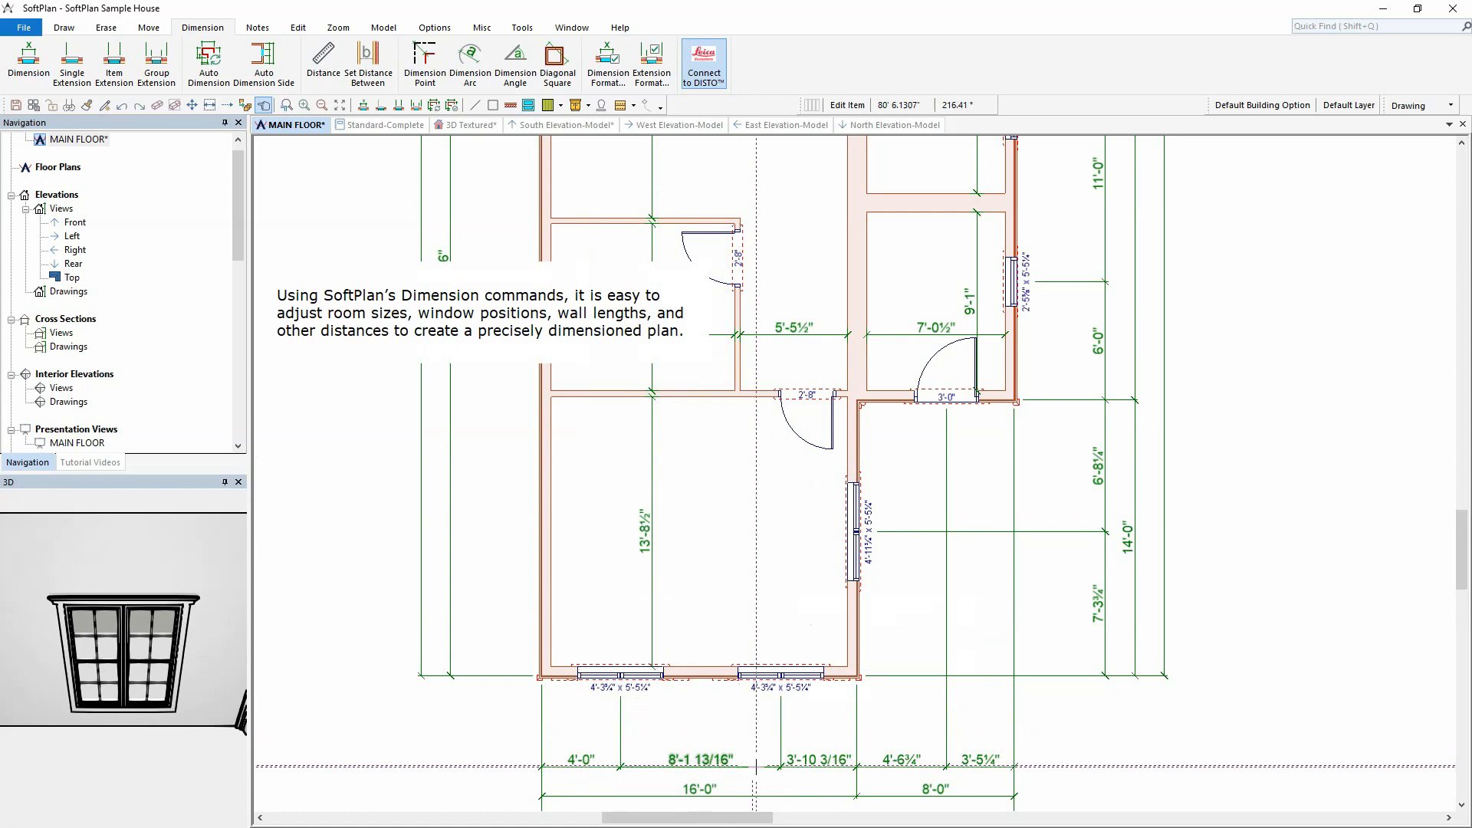
# Set the spacing between the two front windows to 8'-0" and the dimension from the front room's corner to the front door to 4'-0"
pyautogui.click(757, 766)
pyautogui.write('8\' 0.000"')
pyautogui.press('Return')
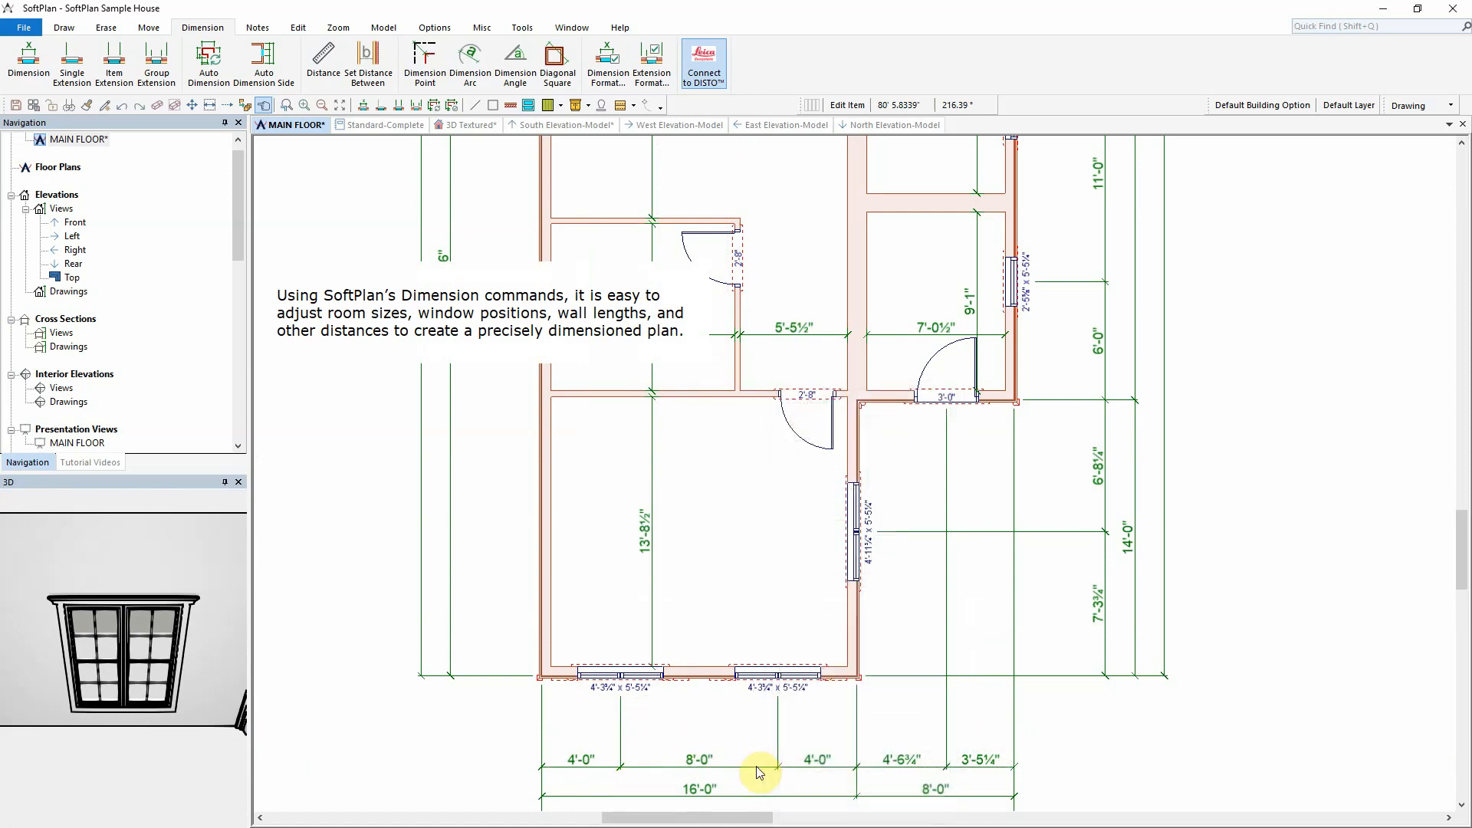
pyautogui.click(899, 763)
pyautogui.write('4\' 0.000"')
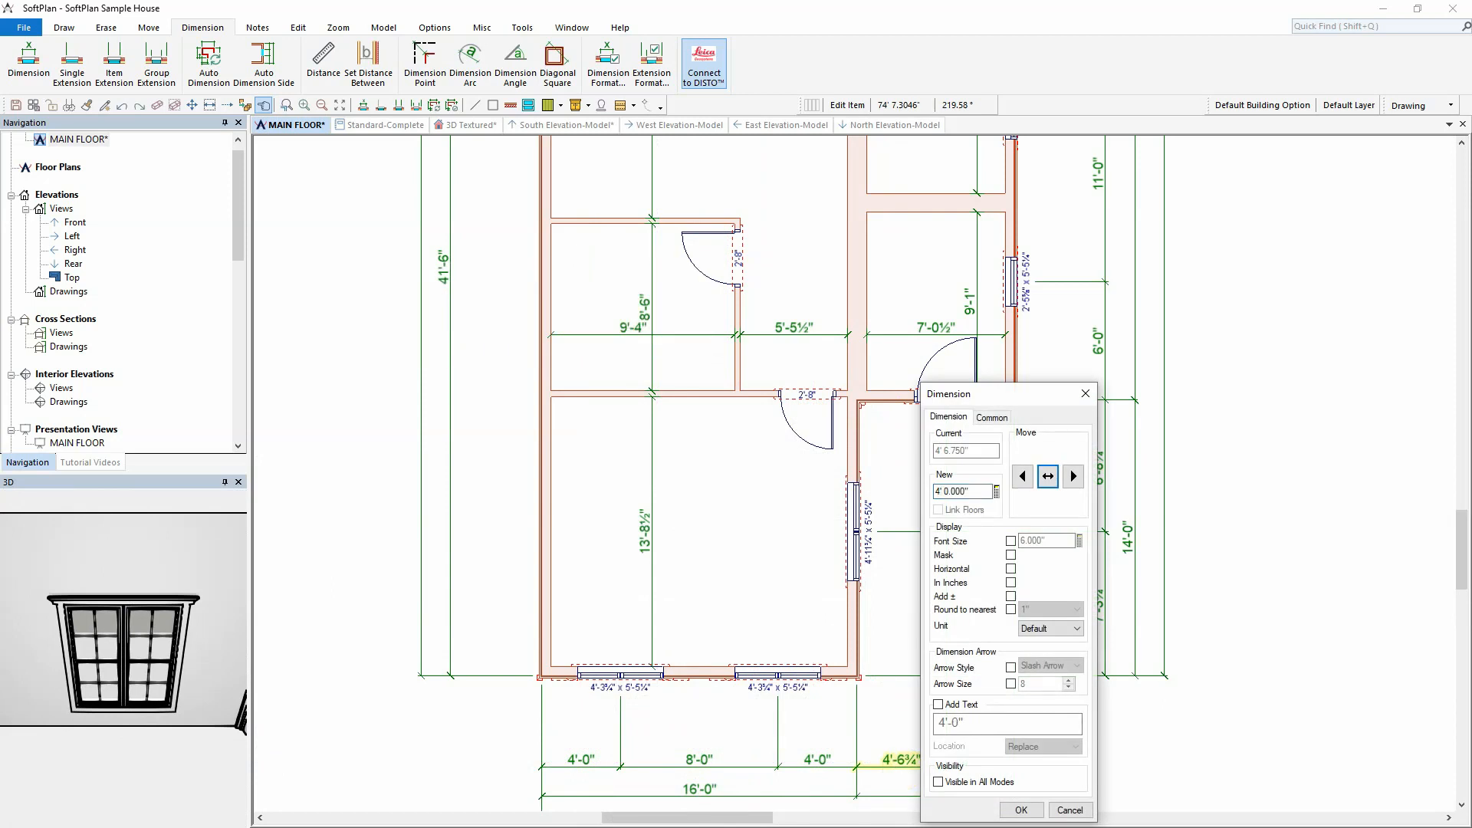
pyautogui.press('Return')
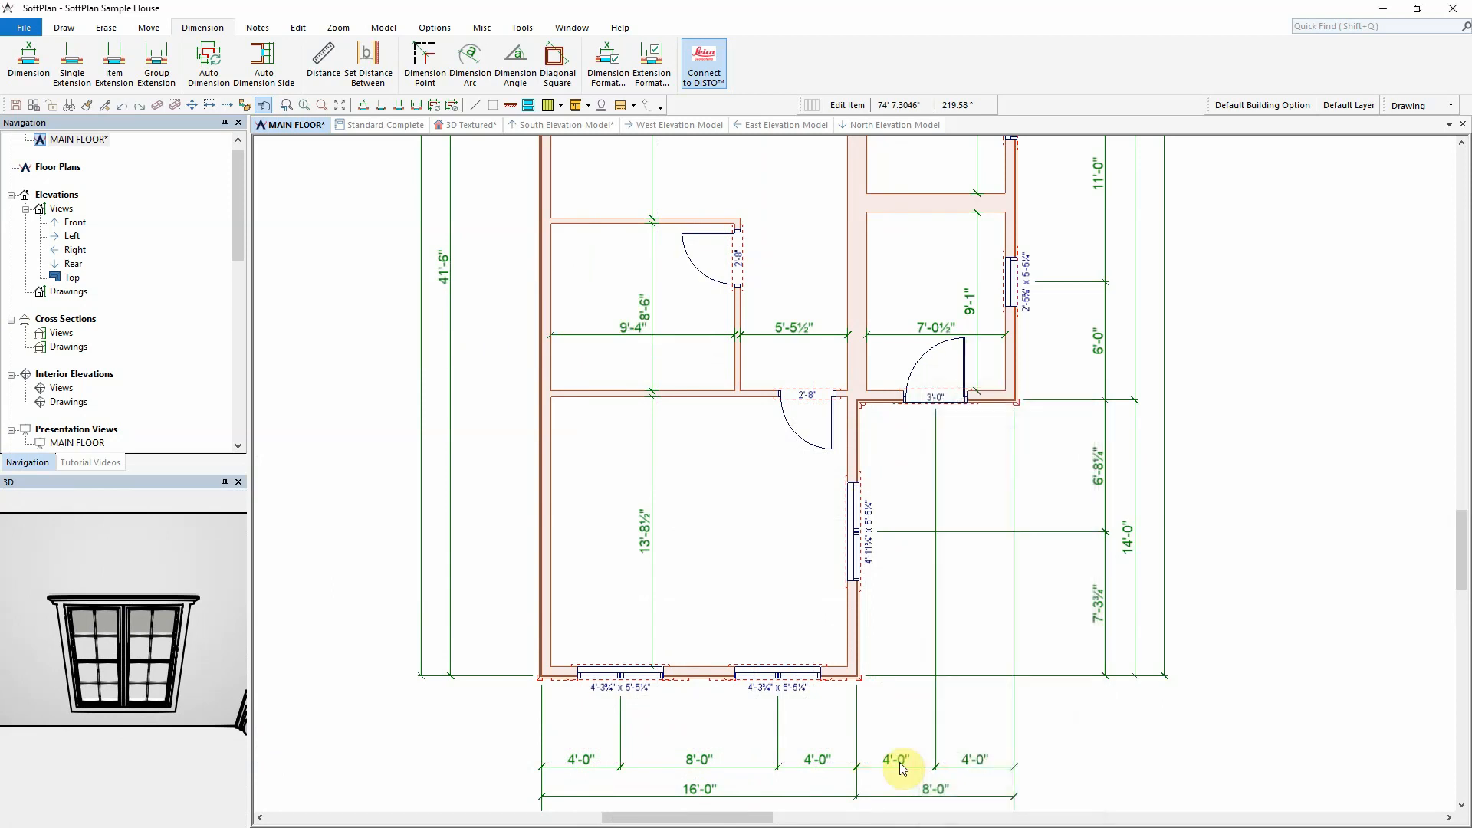
# Review the main floor plan around the future kitchen, and frame that area closely in the textured 3D model
pyautogui.click(344, 27)
pyautogui.click(95, 61)
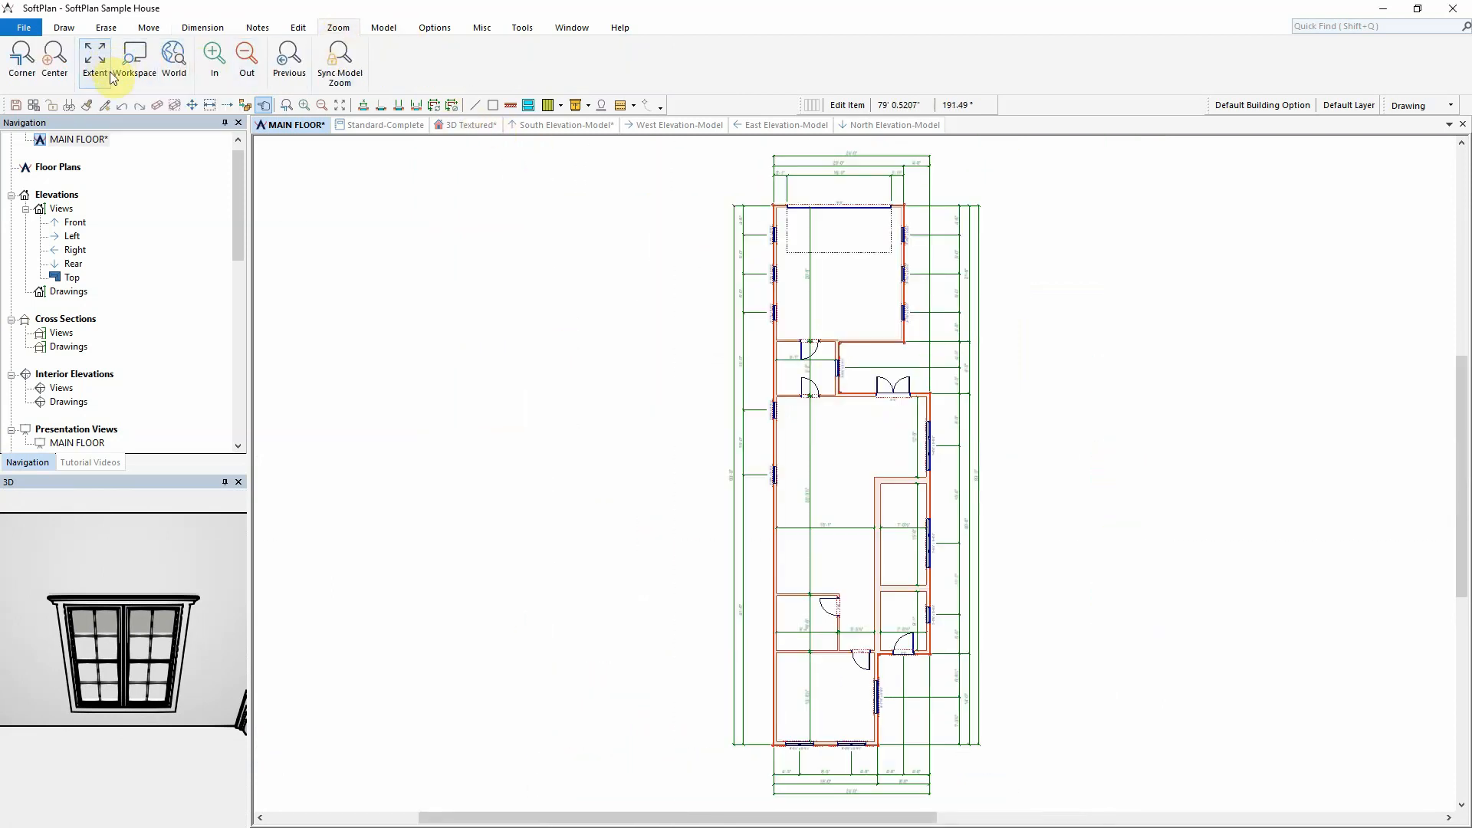
pyautogui.click(157, 105)
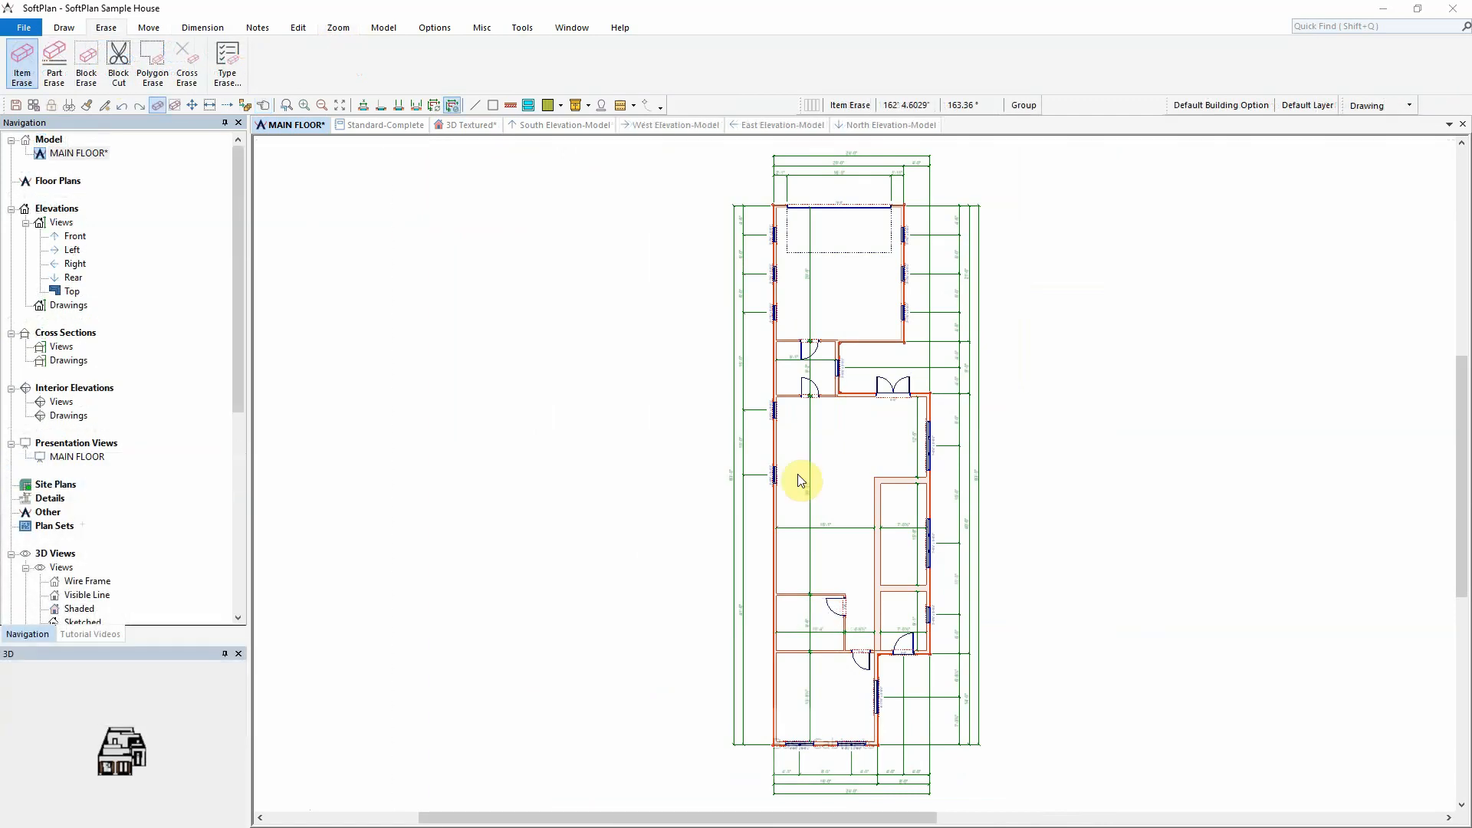
pyautogui.scroll(1, 854, 473)
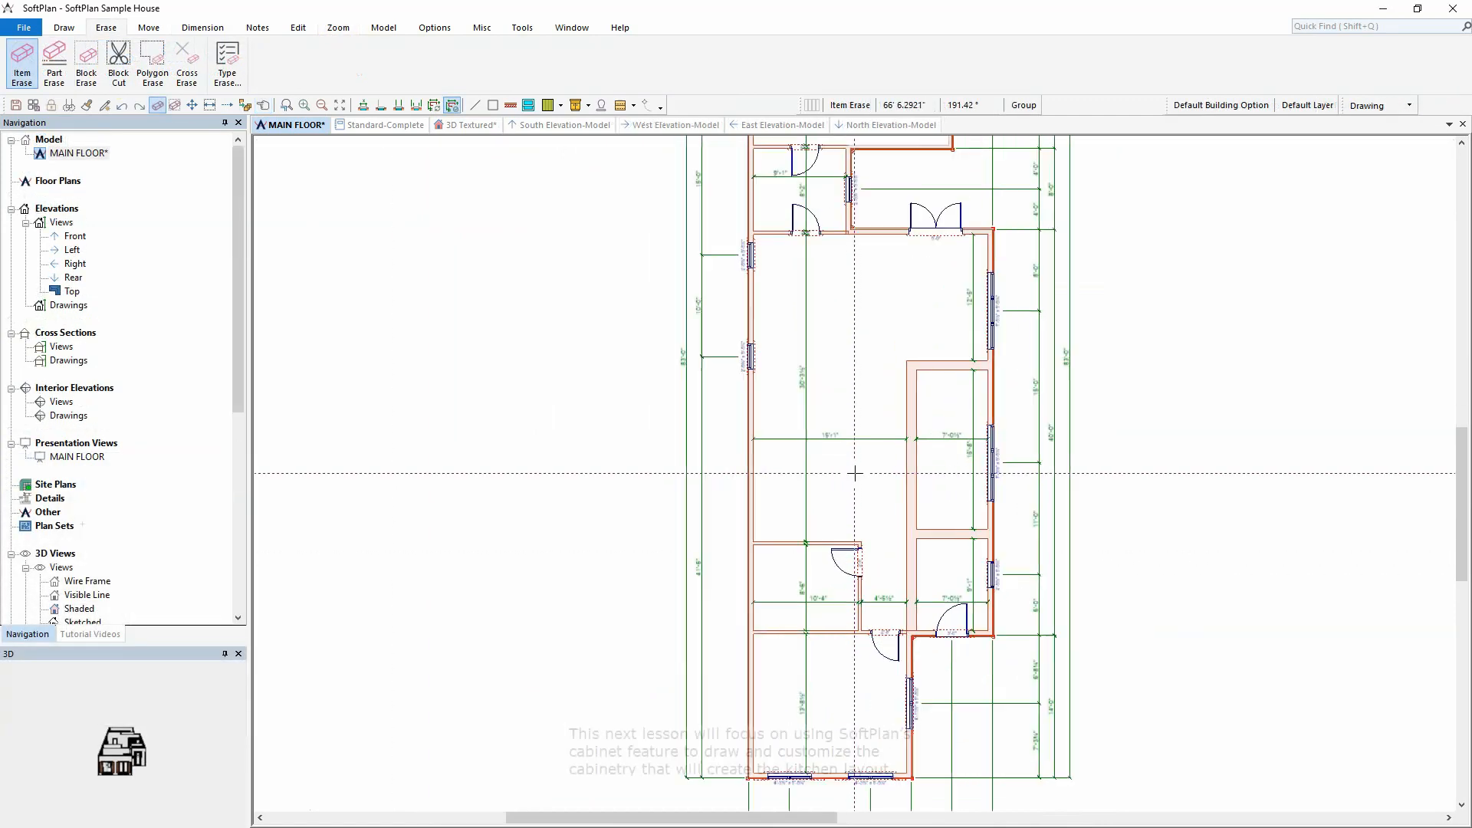
pyautogui.scroll(5, 854, 473)
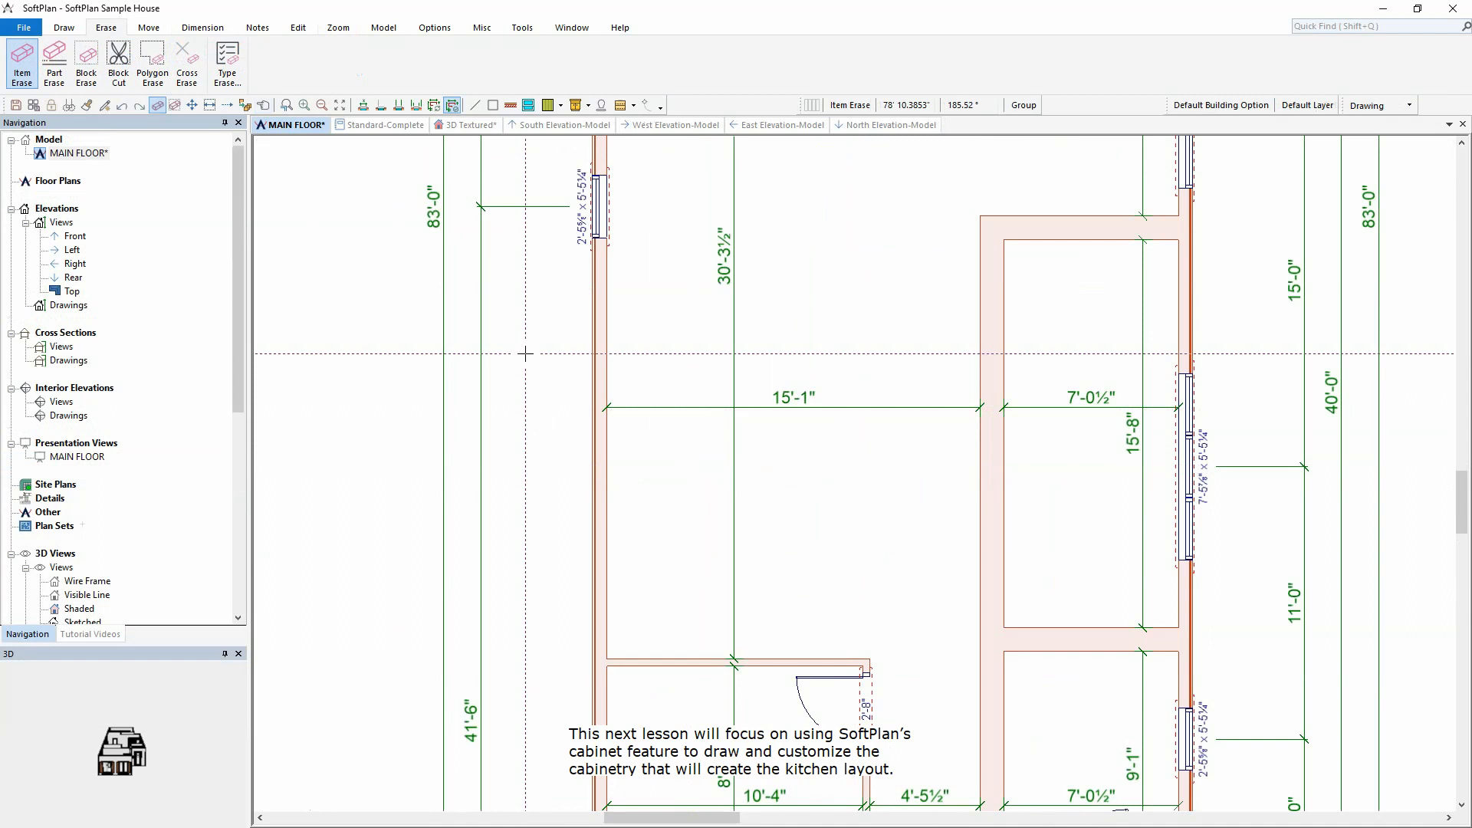
pyautogui.click(474, 127)
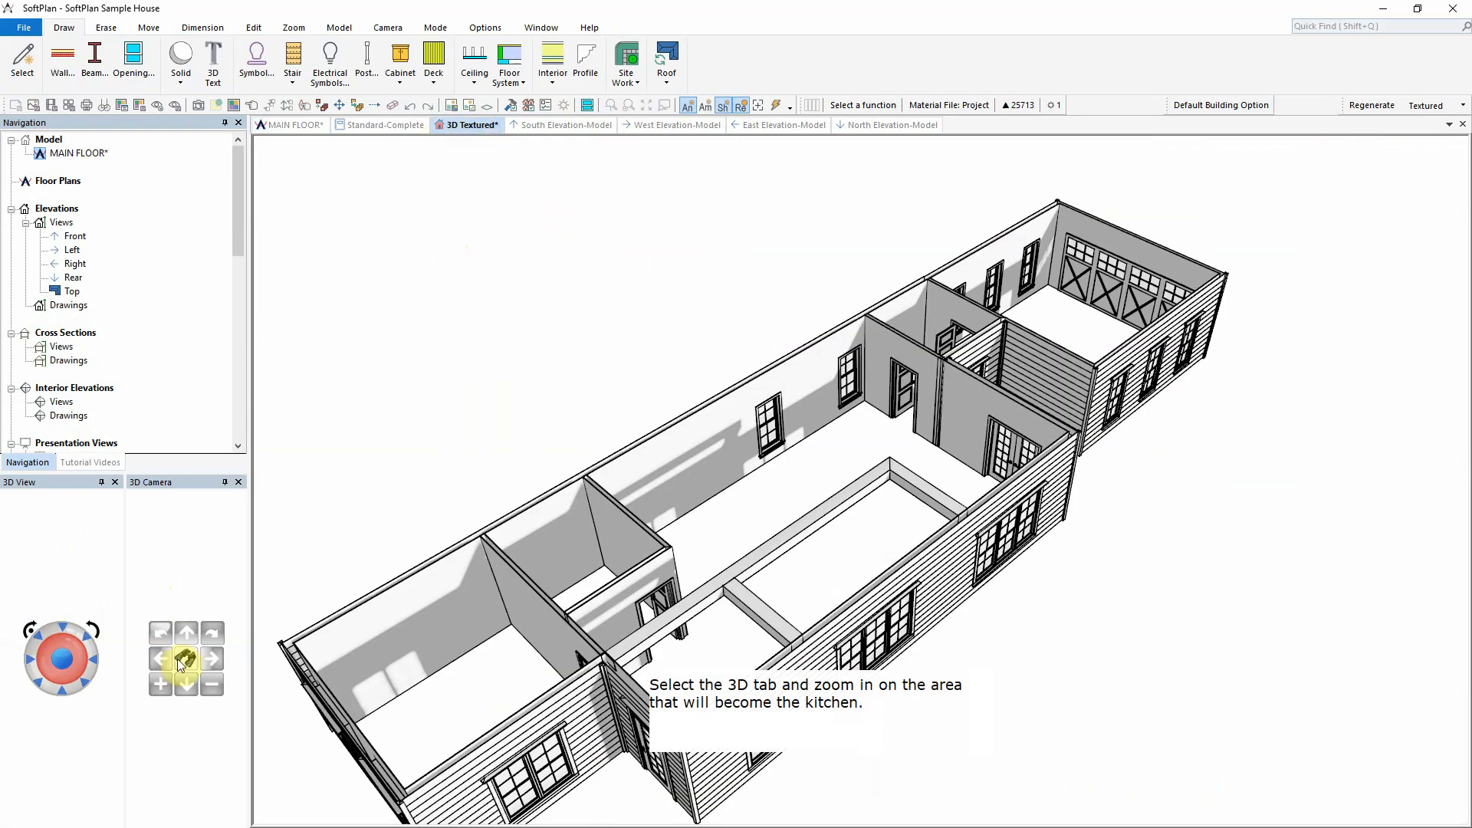
pyautogui.click(187, 659)
pyautogui.click(644, 498)
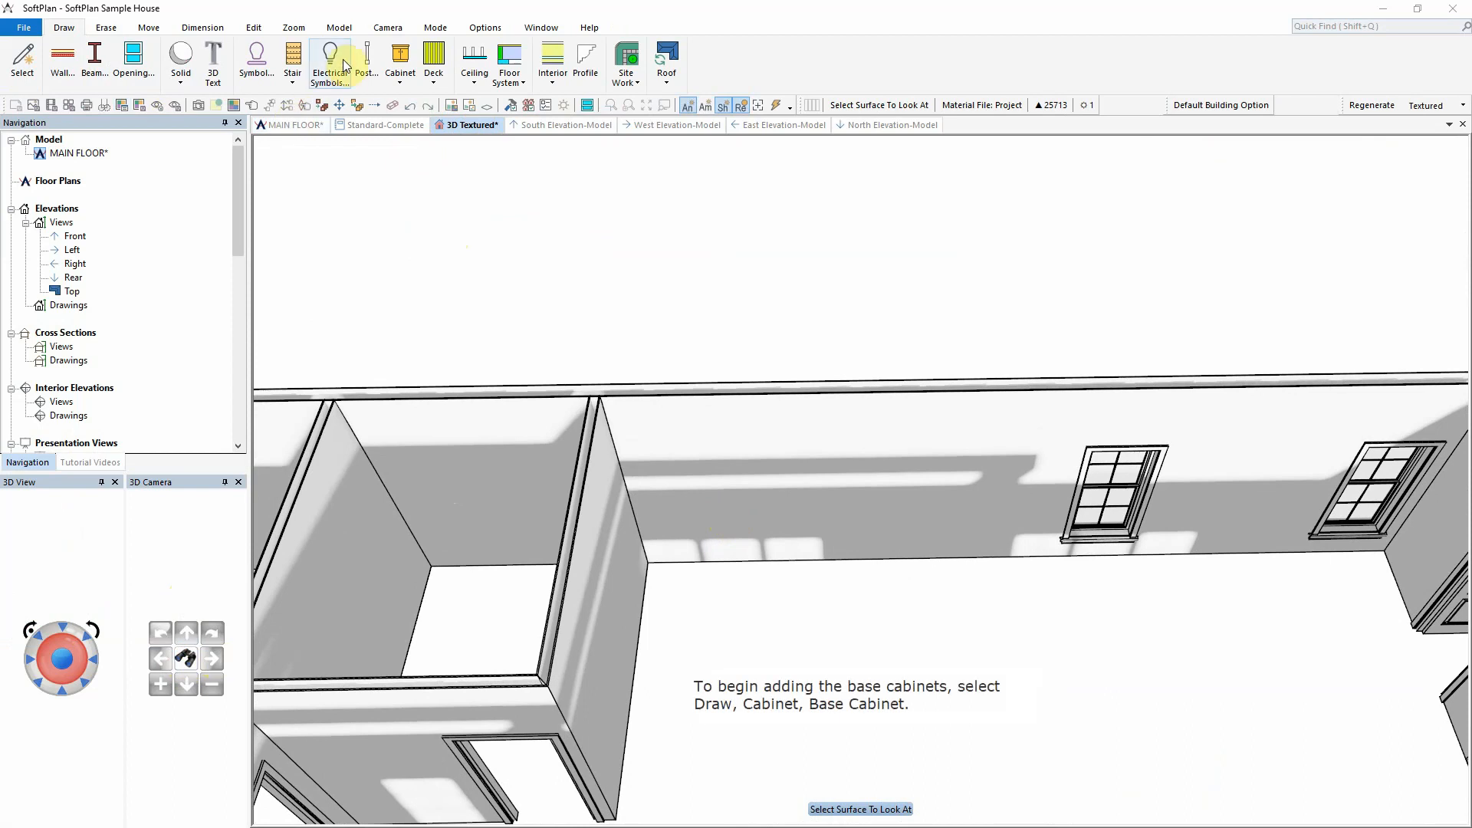
# Start a custom base cabinet with the Corner shape and a 36" width
pyautogui.click(399, 63)
pyautogui.click(430, 112)
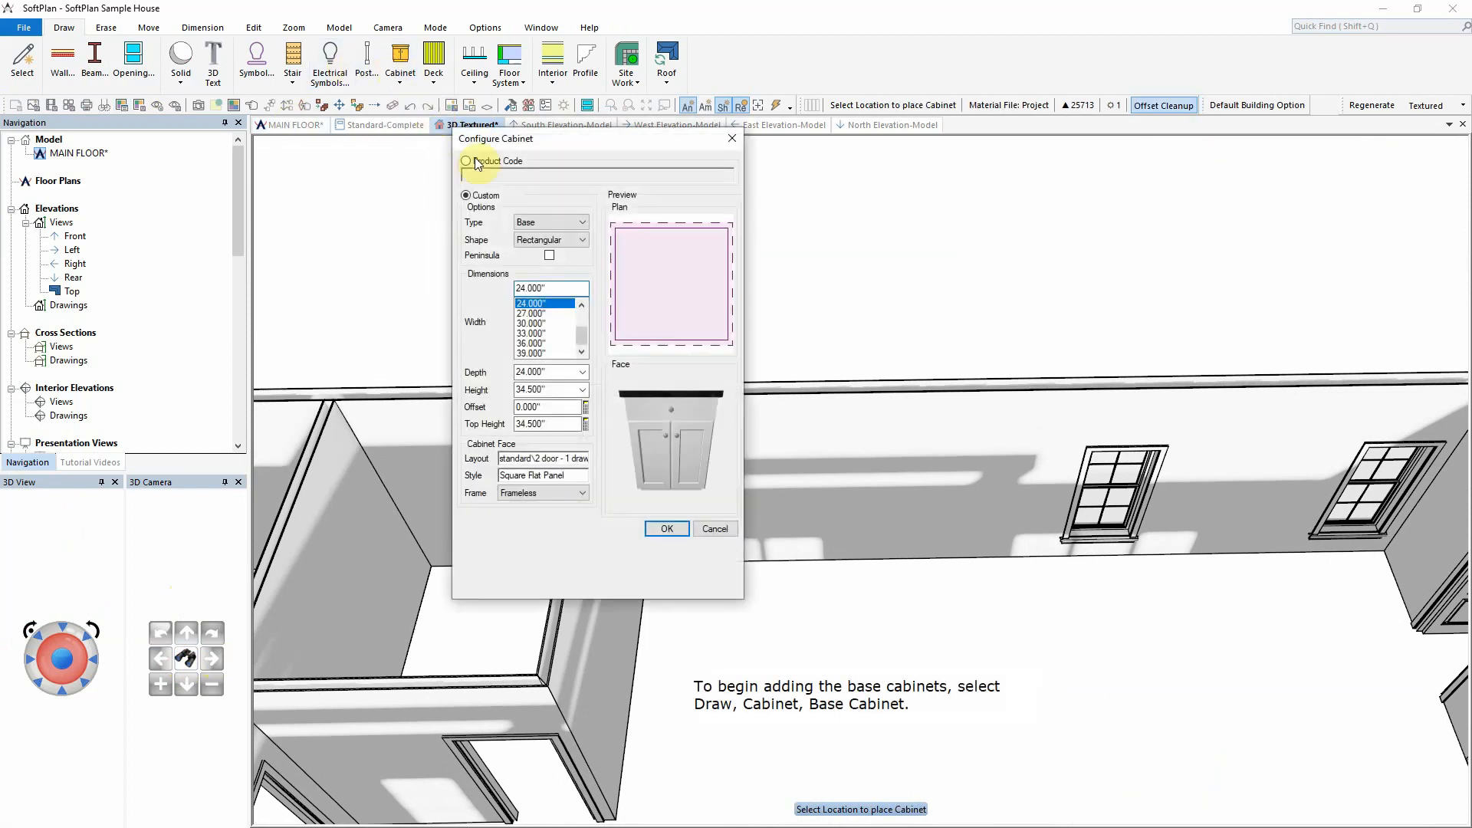
pyautogui.moveTo(536, 145); pyautogui.dragTo(344, 155)
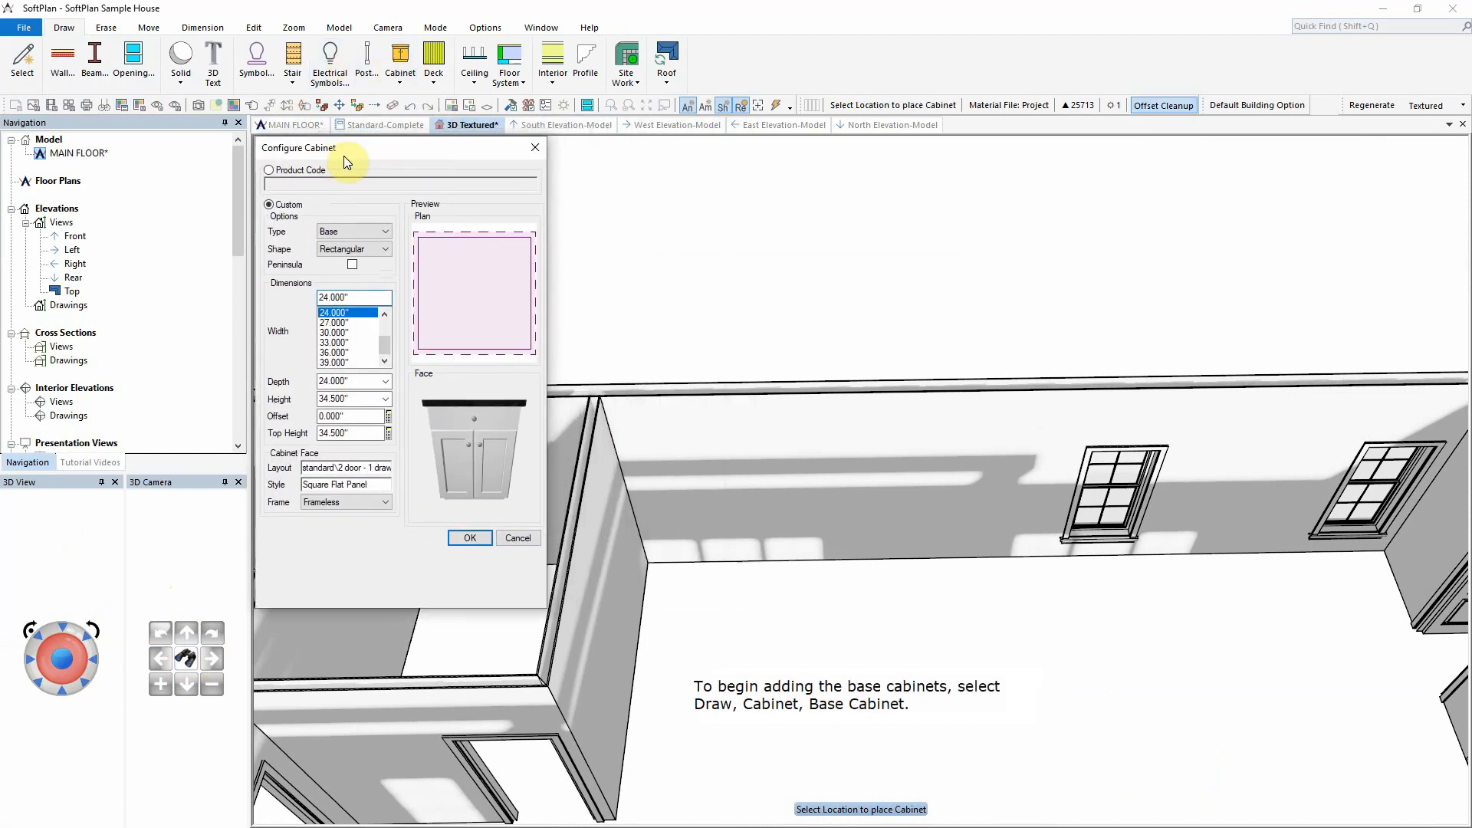
pyautogui.click(374, 253)
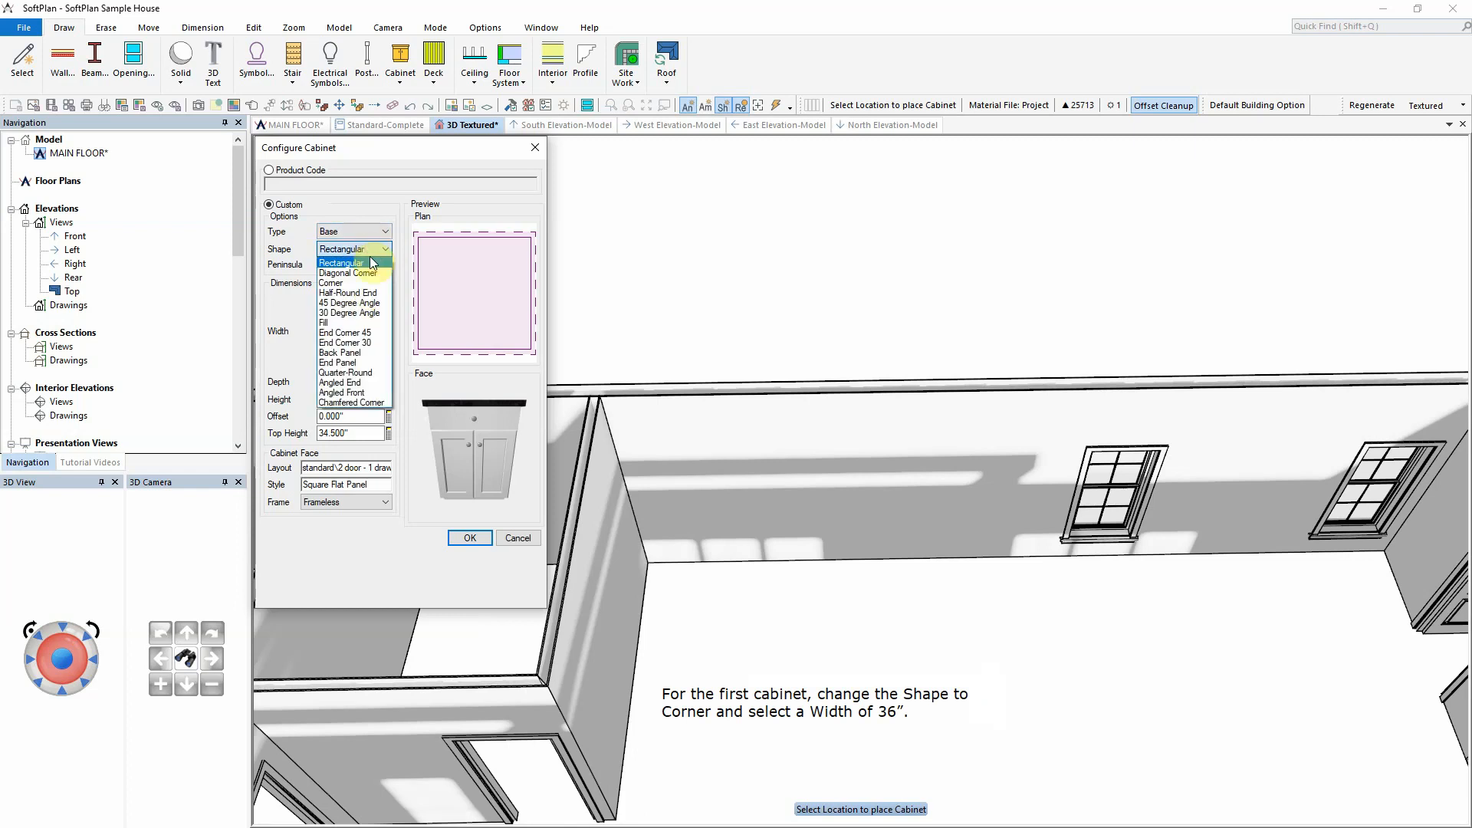
pyautogui.click(372, 285)
pyautogui.click(345, 364)
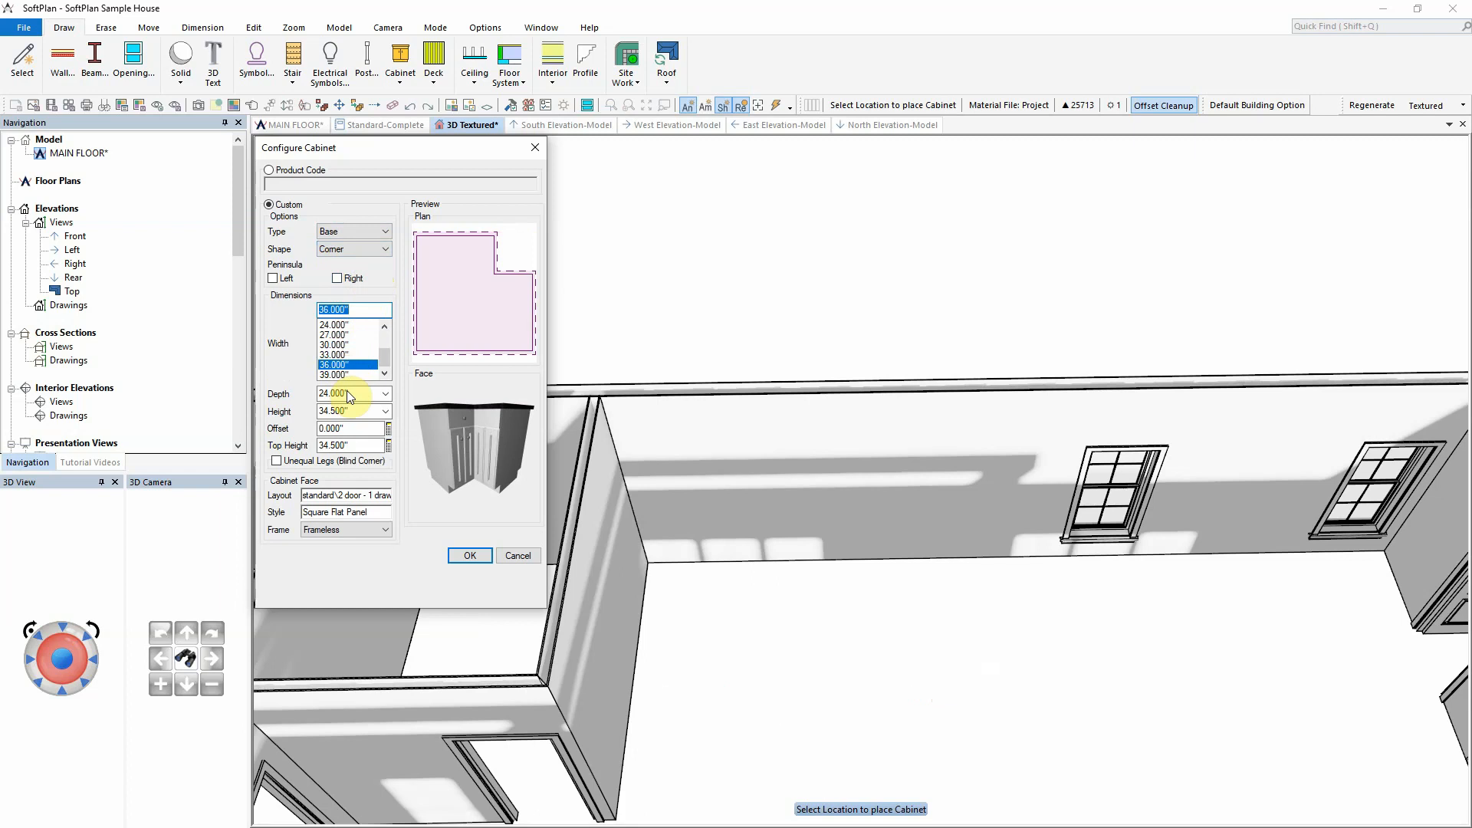
# Give the corner base cabinet the Standard 1 door face layout and place it in the kitchen corner where the walls meet
pyautogui.click(362, 496)
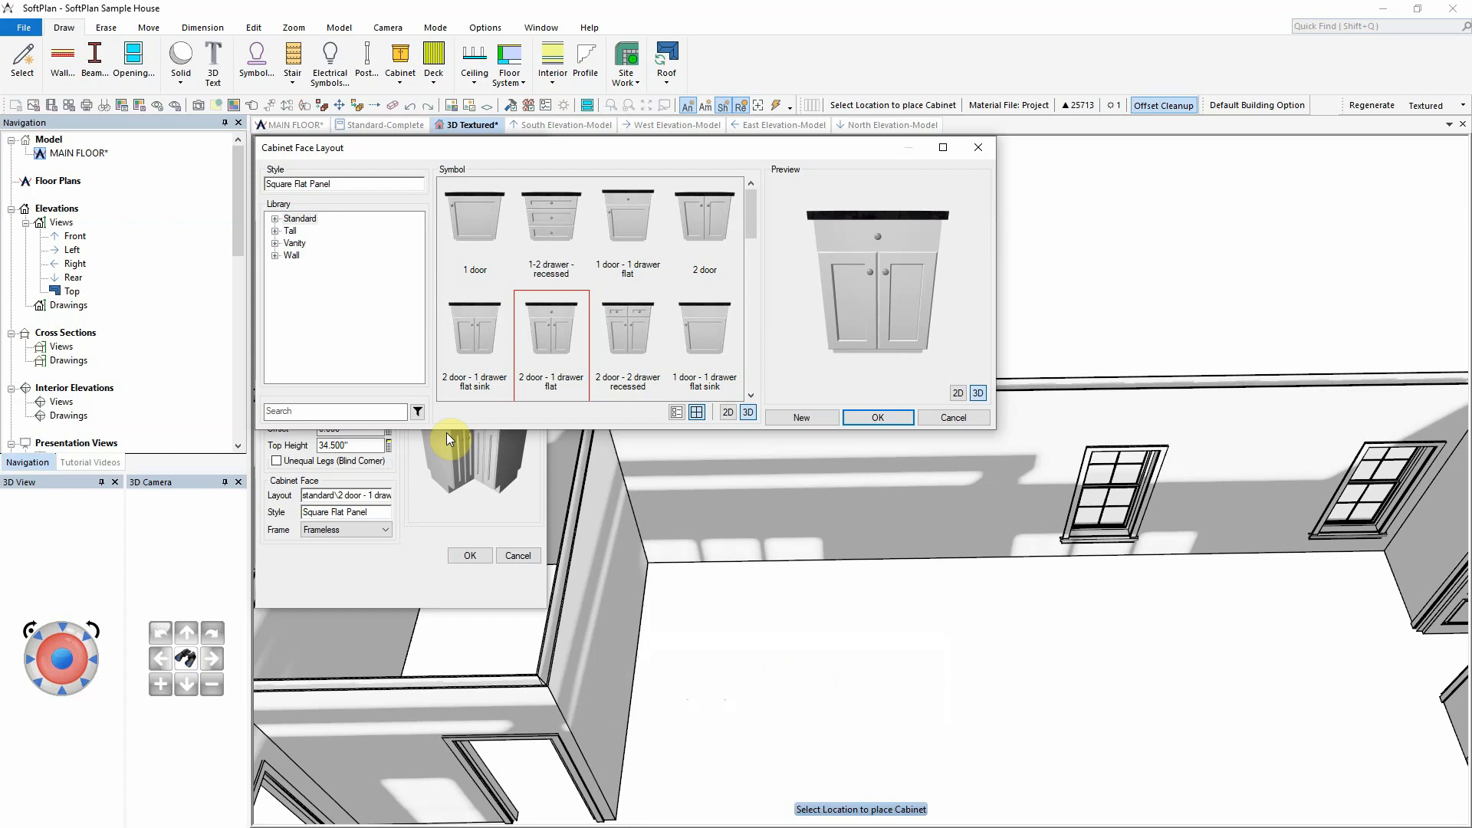
pyautogui.click(476, 219)
pyautogui.click(873, 417)
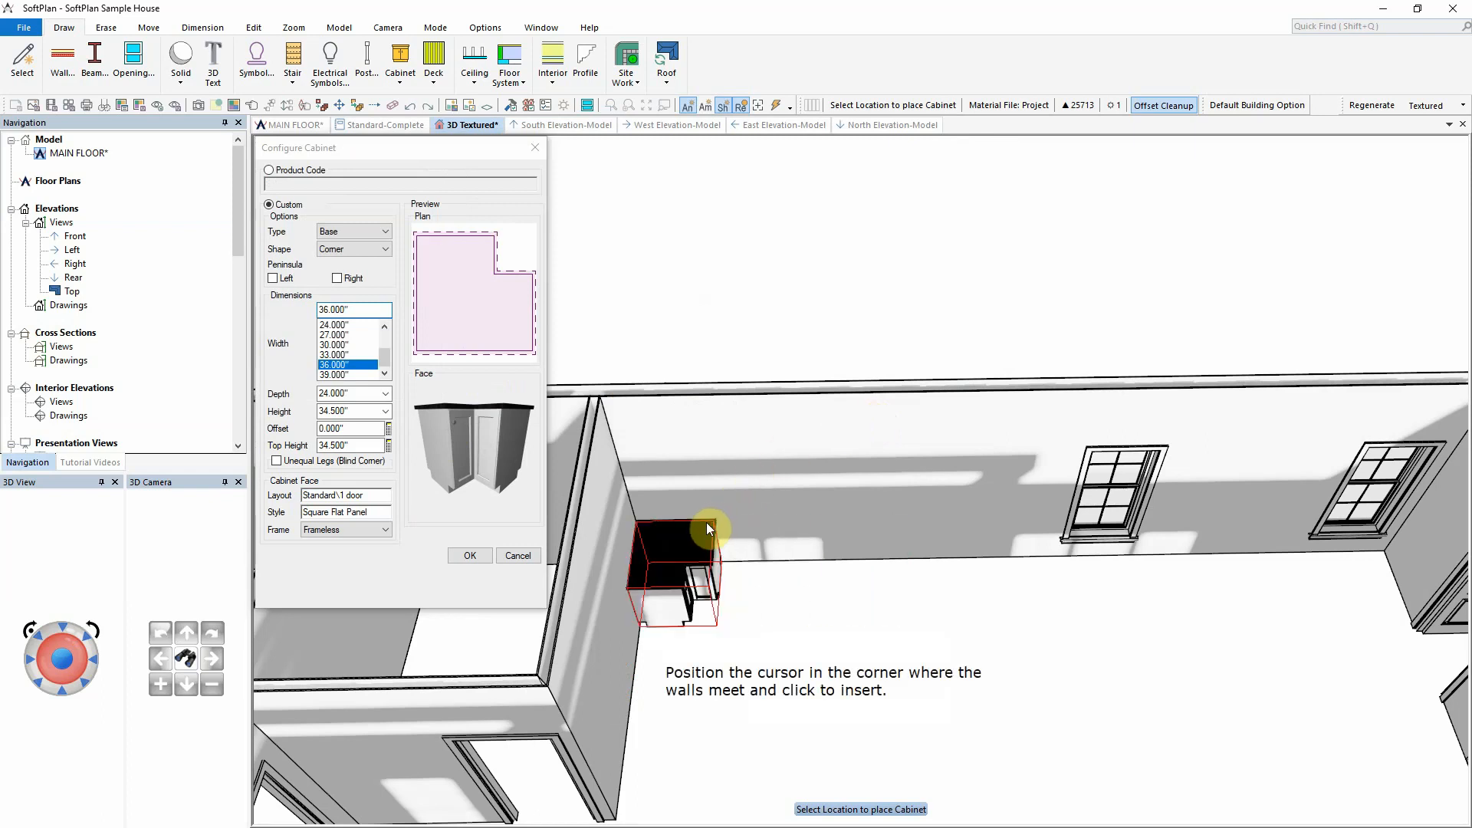
pyautogui.click(706, 522)
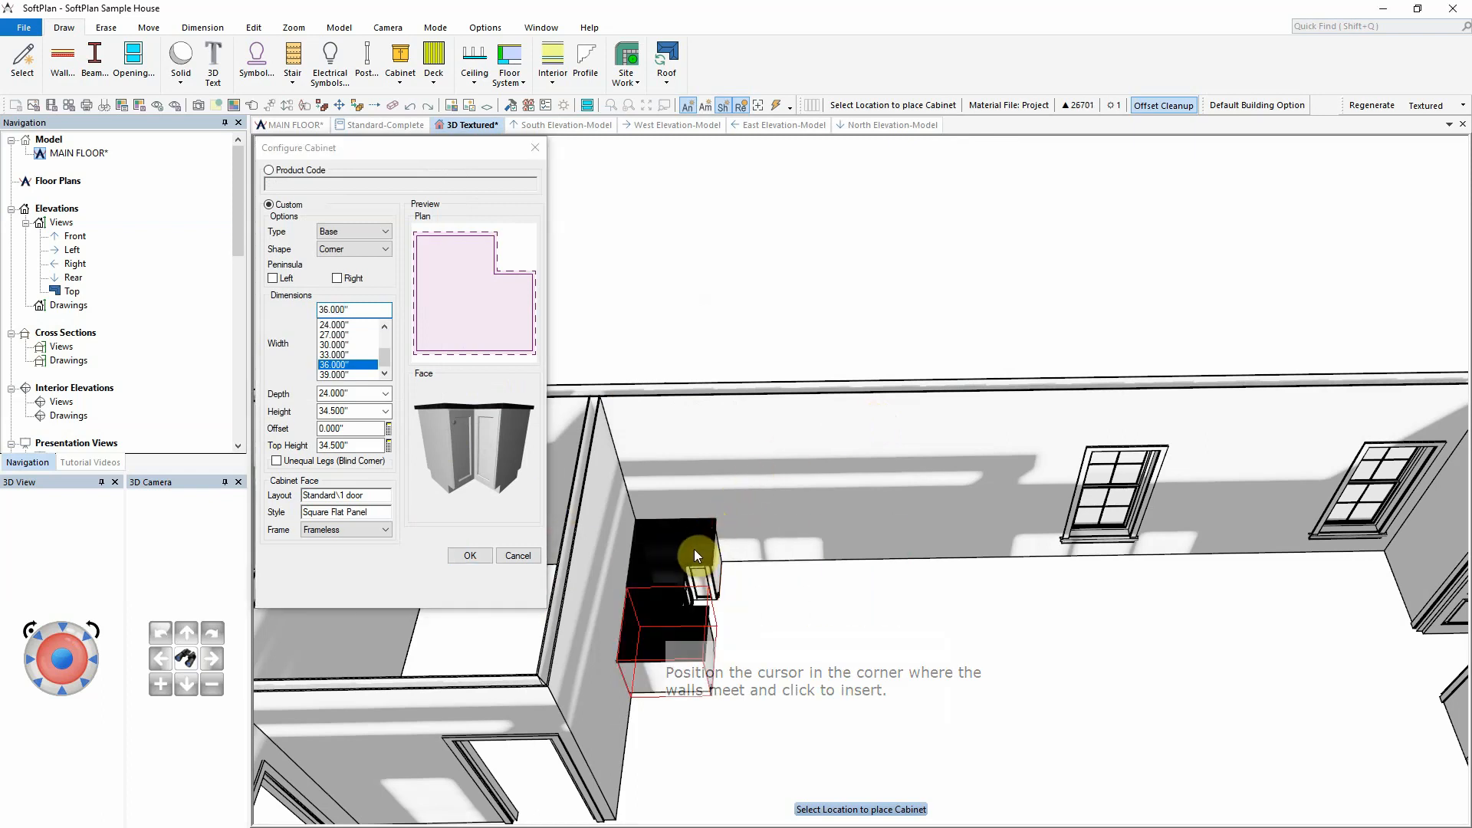
# Configure the next base cabinet with the Rectangular shape and a 21" width
pyautogui.click(367, 250)
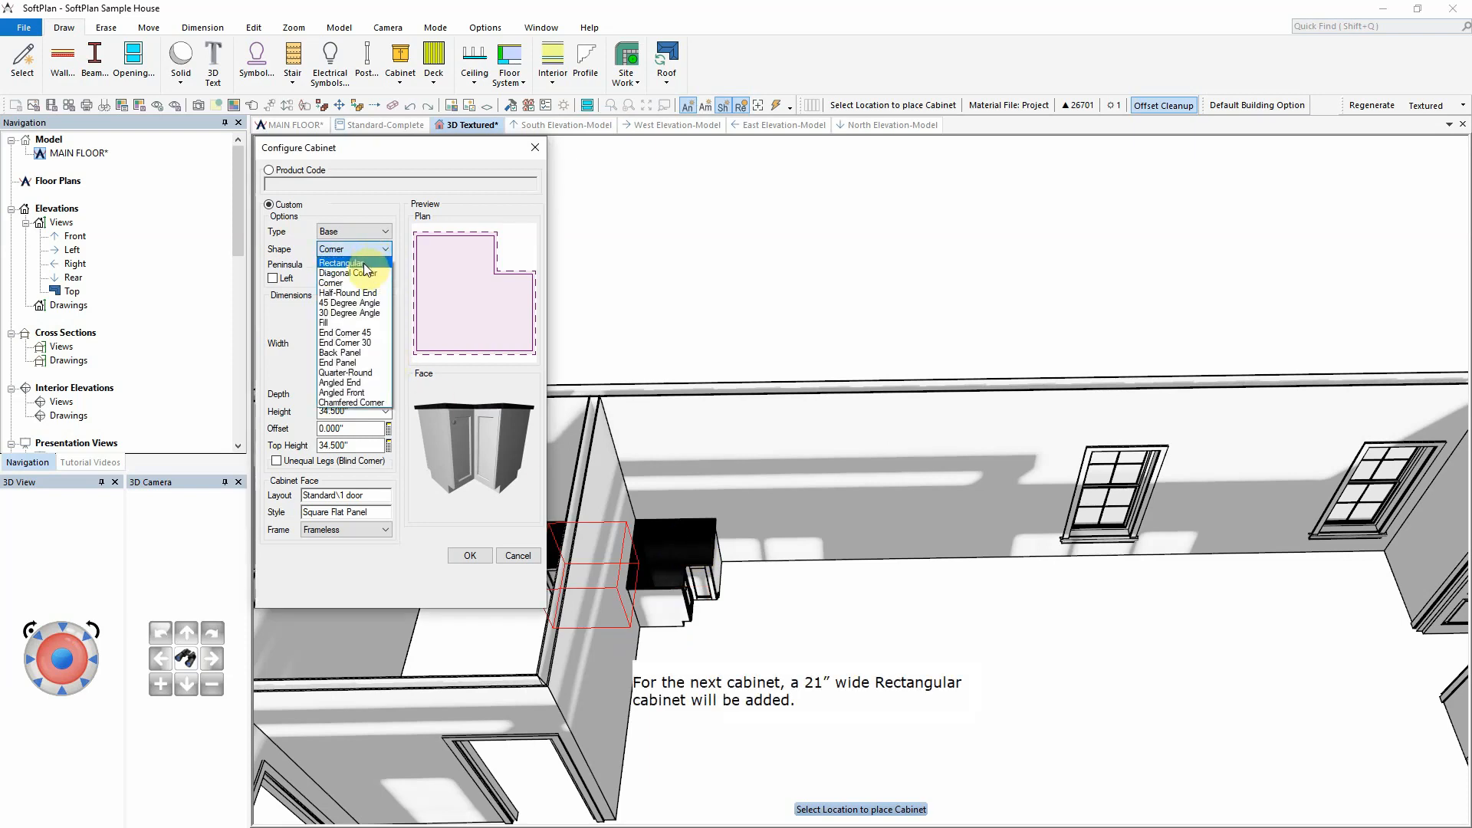
pyautogui.click(363, 264)
pyautogui.scroll(1, 367, 320)
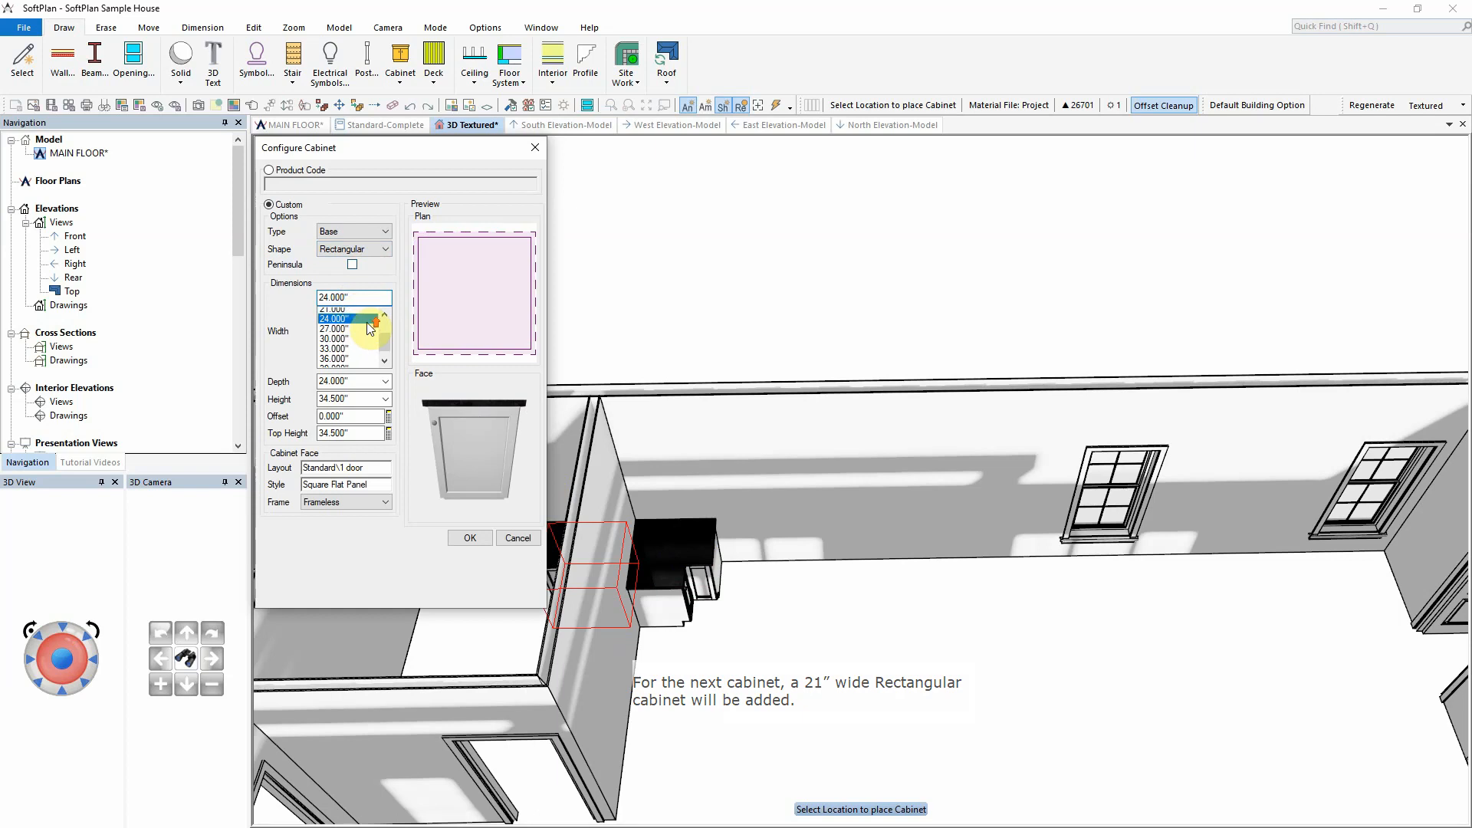
pyautogui.click(348, 322)
pyautogui.click(348, 322)
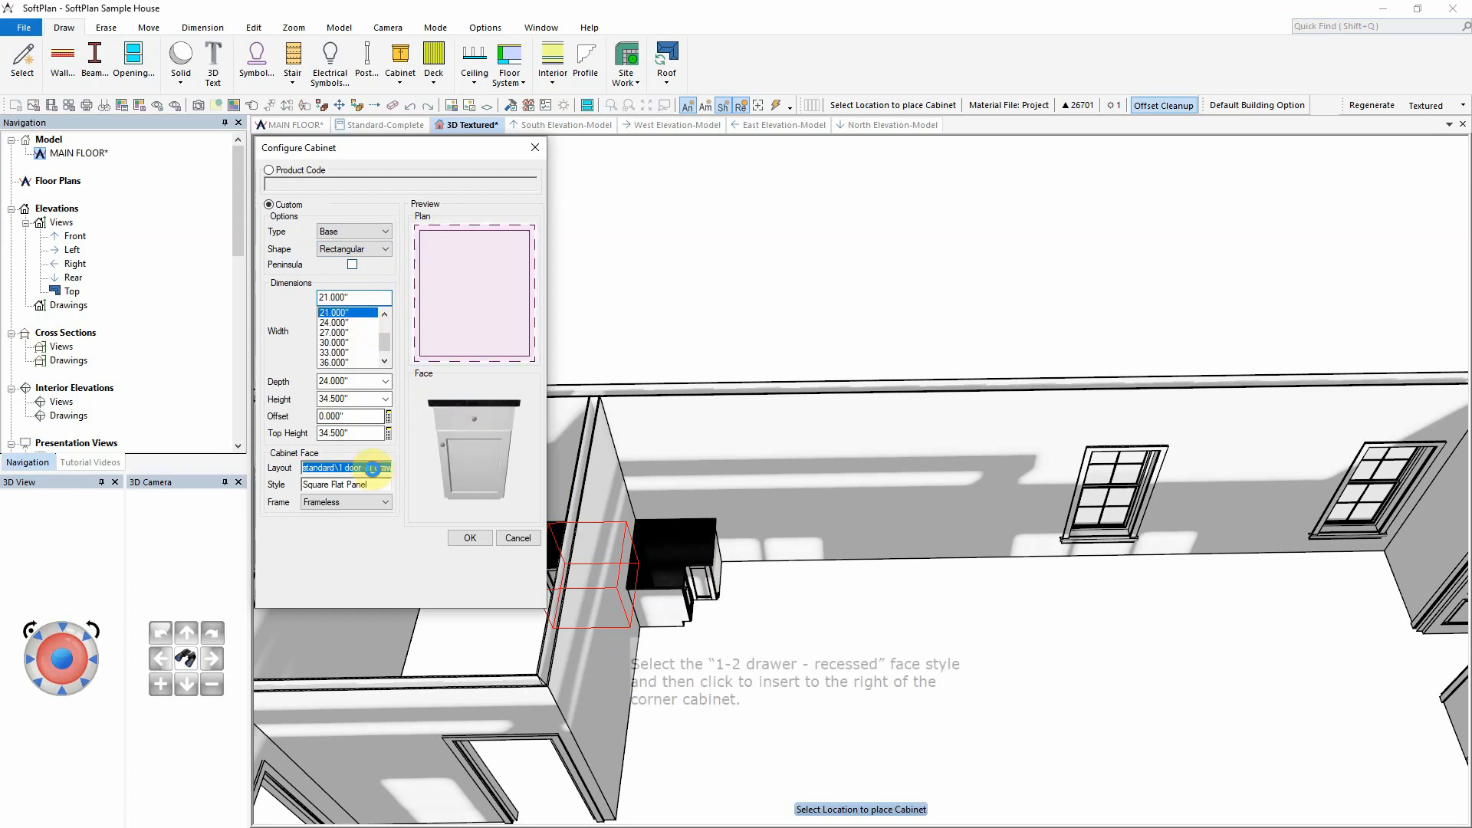
# Set the 21" base cabinet's face layout to "1-2 drawer - recessed" and place it just right of the corner cabinet
pyautogui.click(372, 467)
pyautogui.click(549, 232)
pyautogui.click(882, 419)
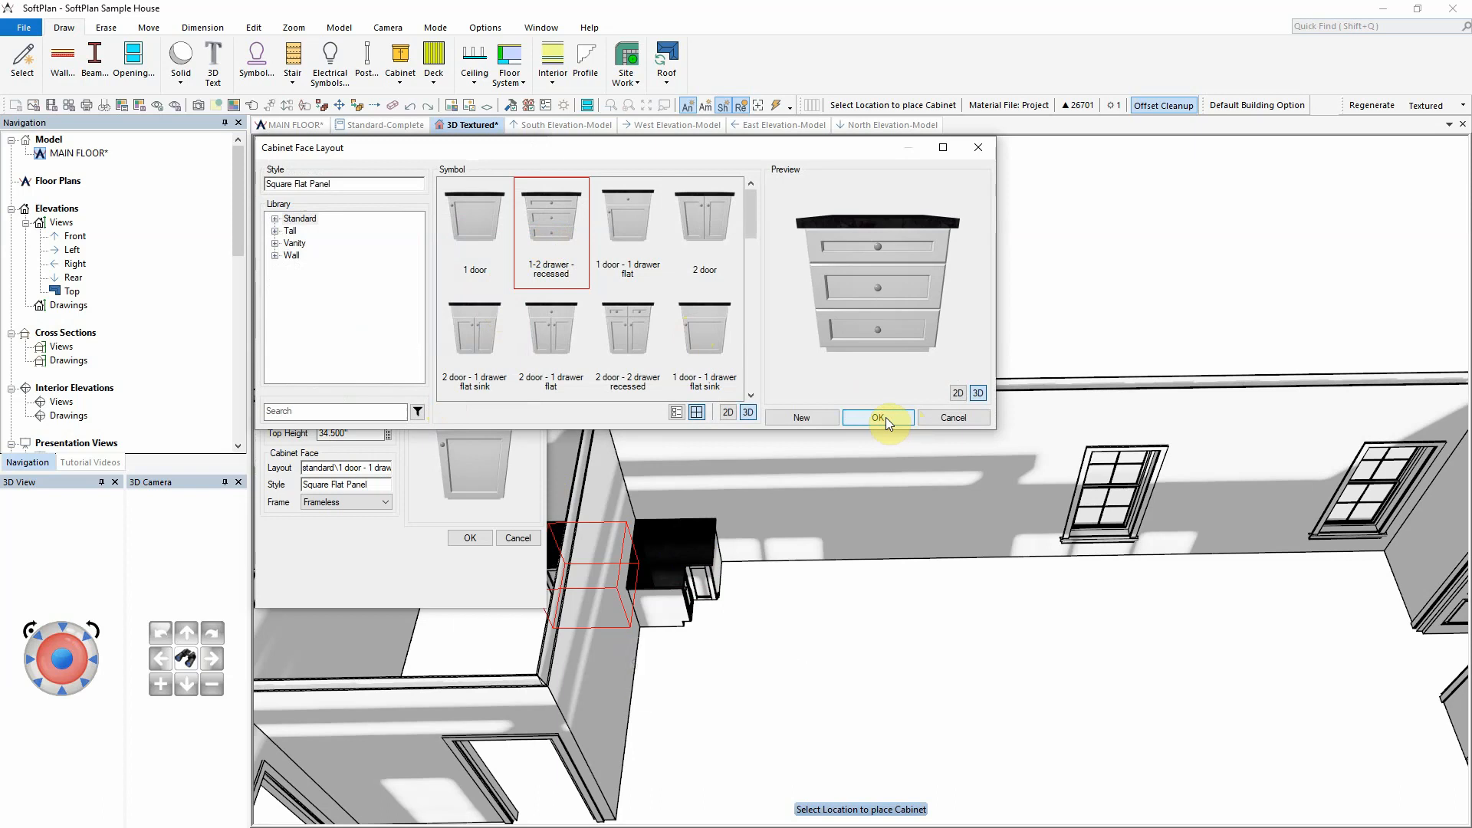
pyautogui.click(885, 417)
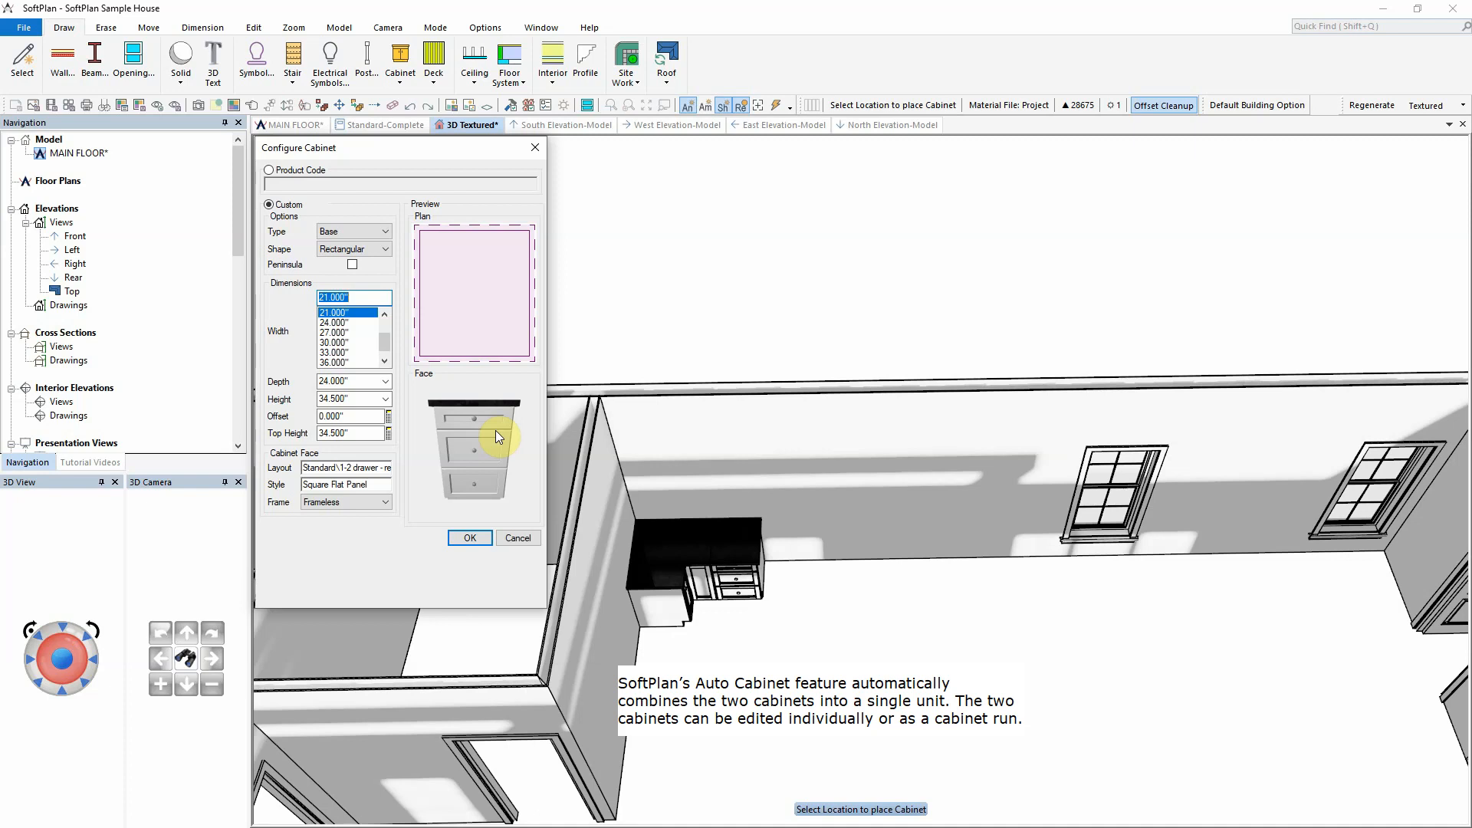
# Add a 36" wide rectangular base cabinet with the "2 door - 1 drawer flat sink" face at the end of the run
pyautogui.click(343, 359)
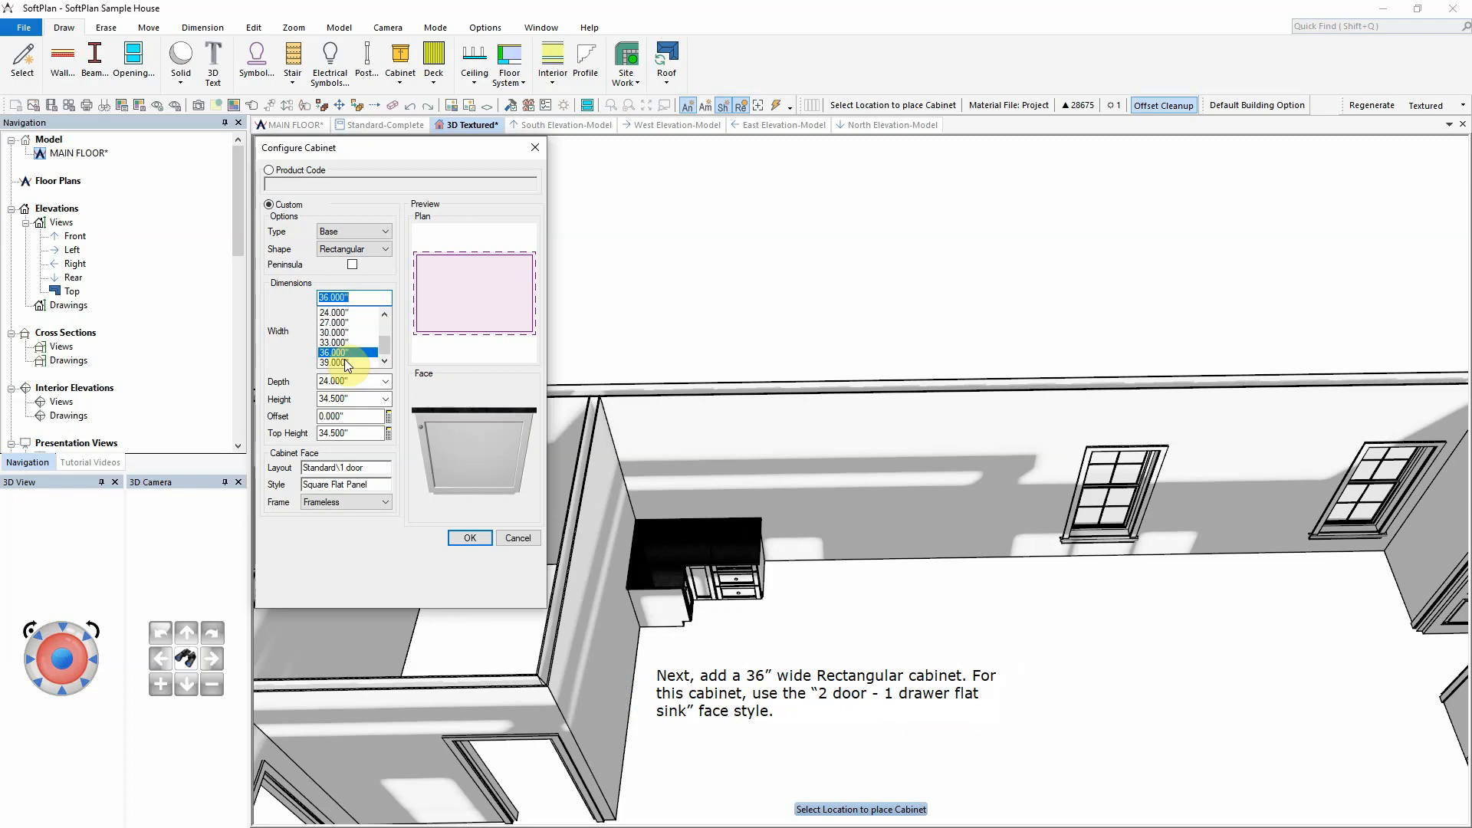
pyautogui.click(357, 467)
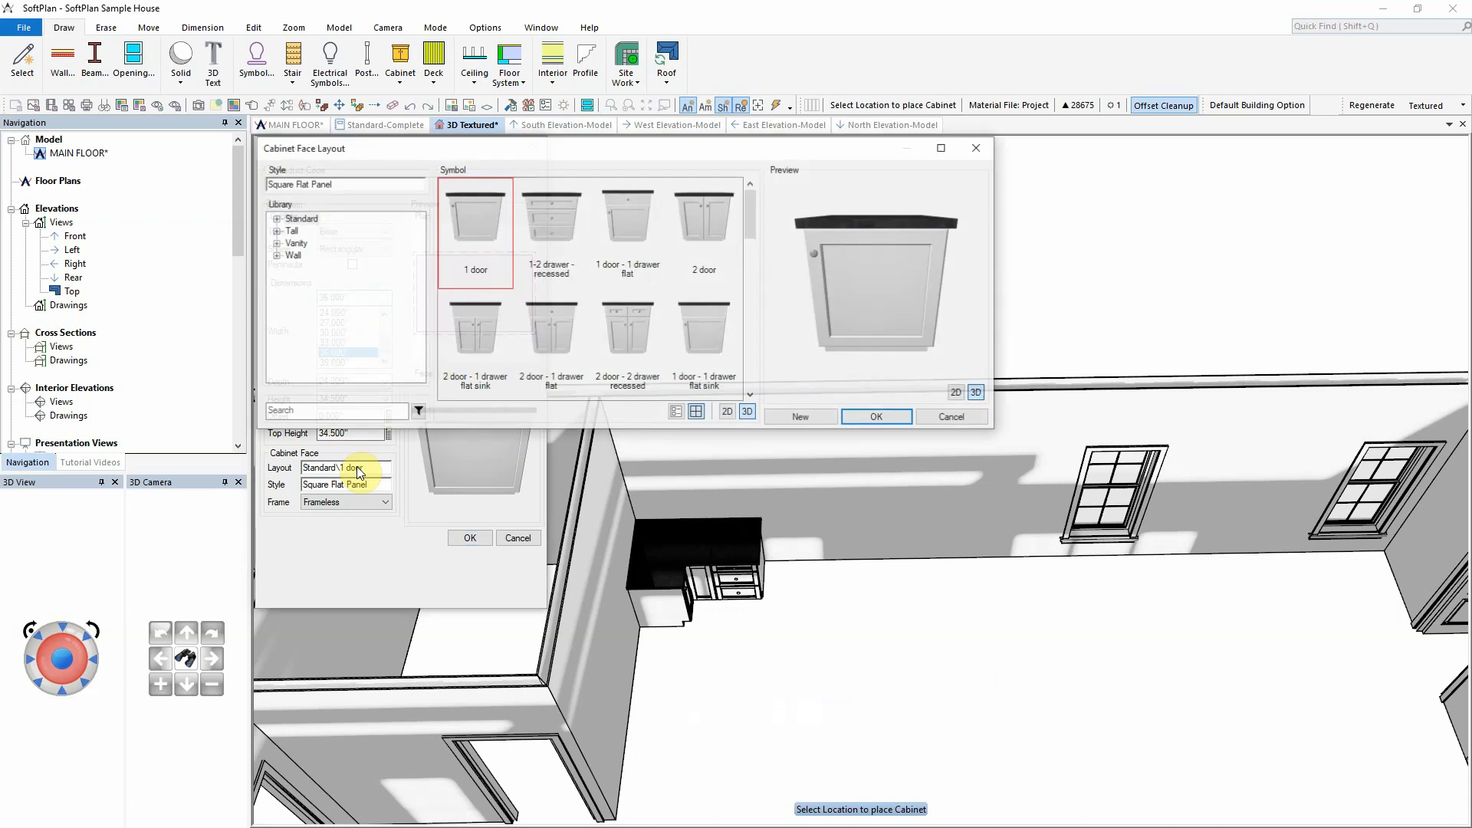
pyautogui.click(478, 343)
pyautogui.click(865, 420)
pyautogui.click(811, 438)
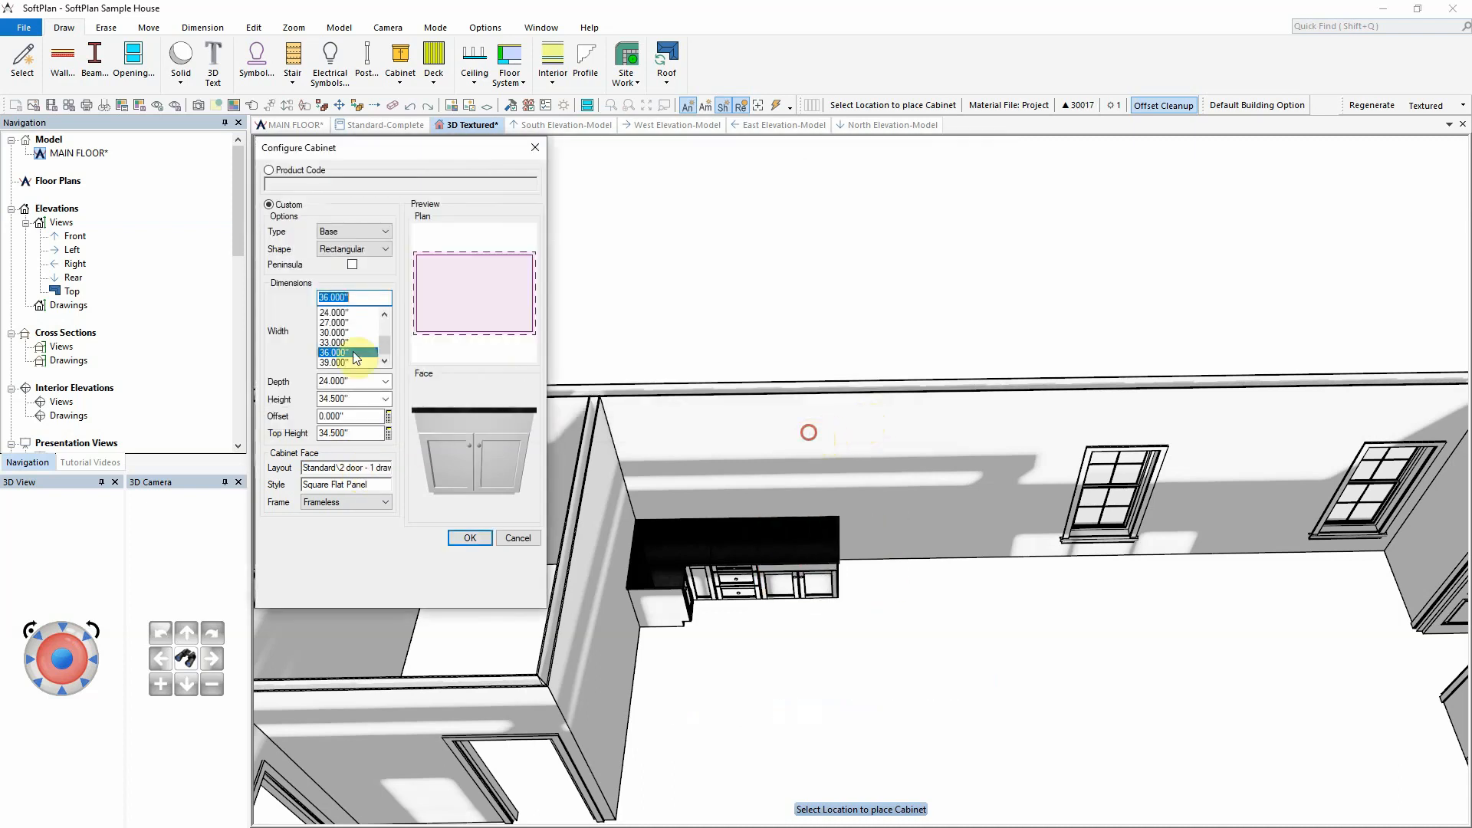
pyautogui.click(469, 539)
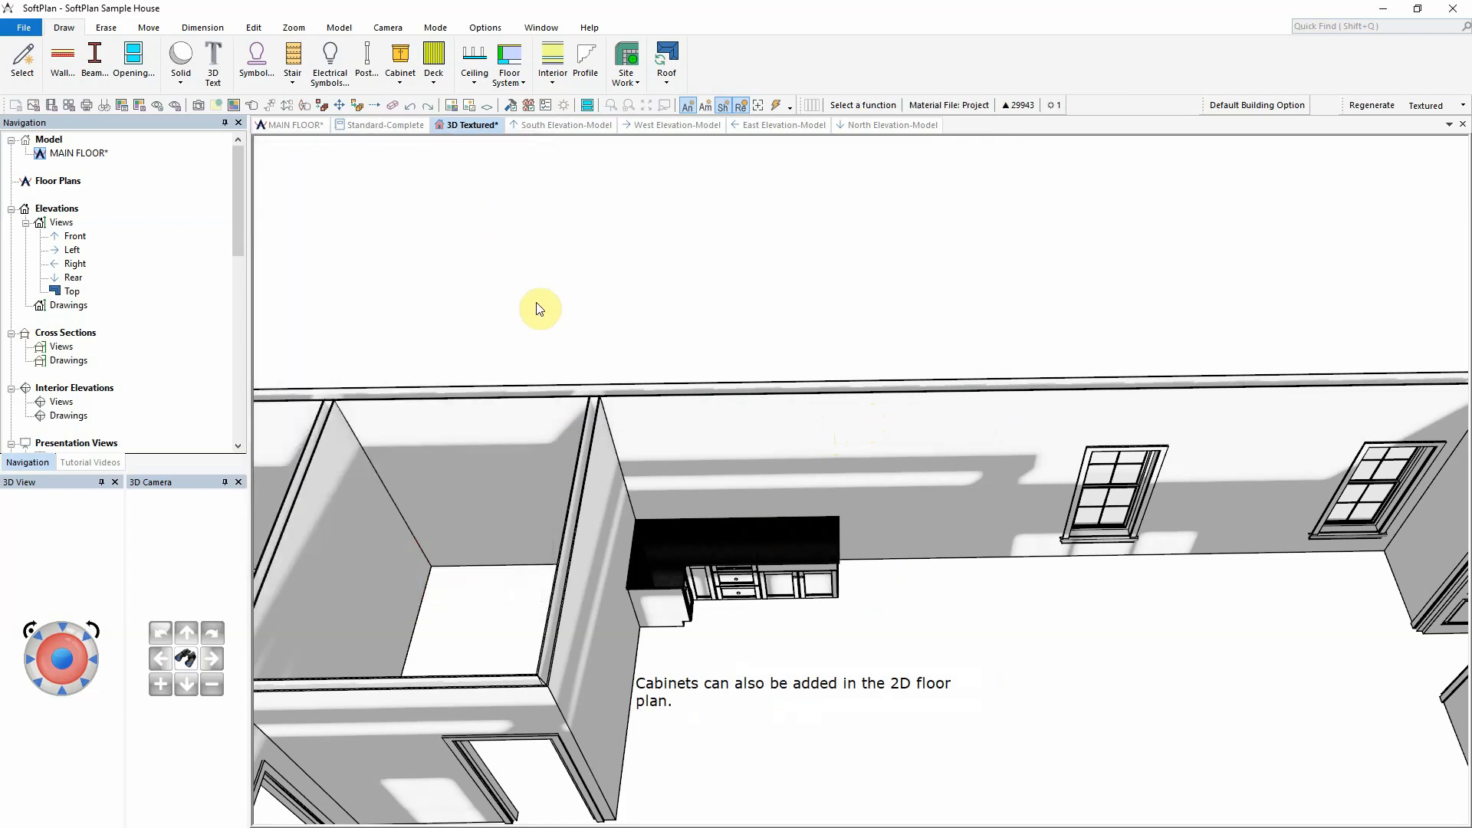
# In the Main Floor plan, add a 24" wide rectangular base cabinet to the upper end of the existing cabinet run
pyautogui.click(305, 127)
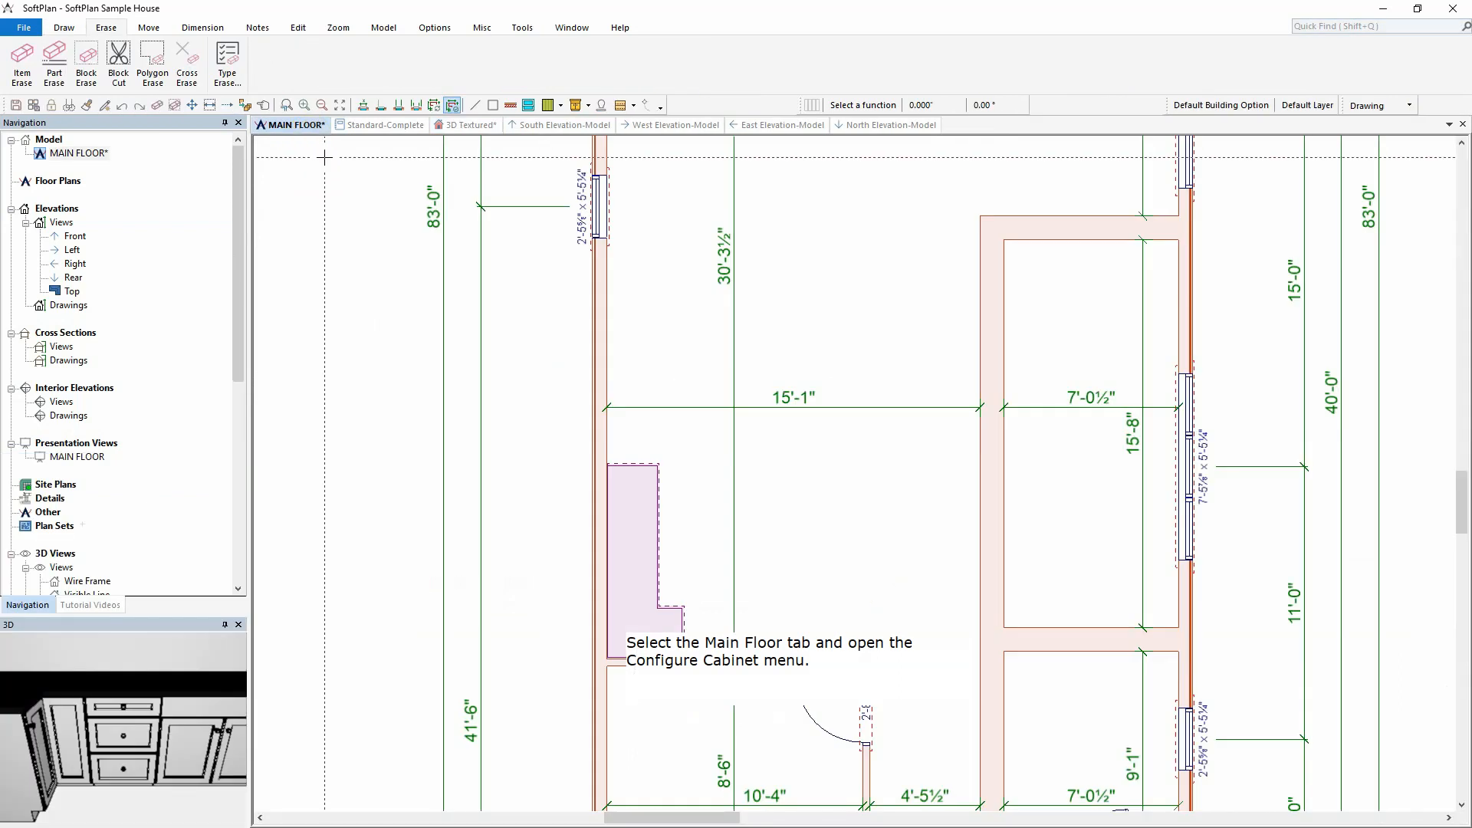
pyautogui.rightClick(349, 243)
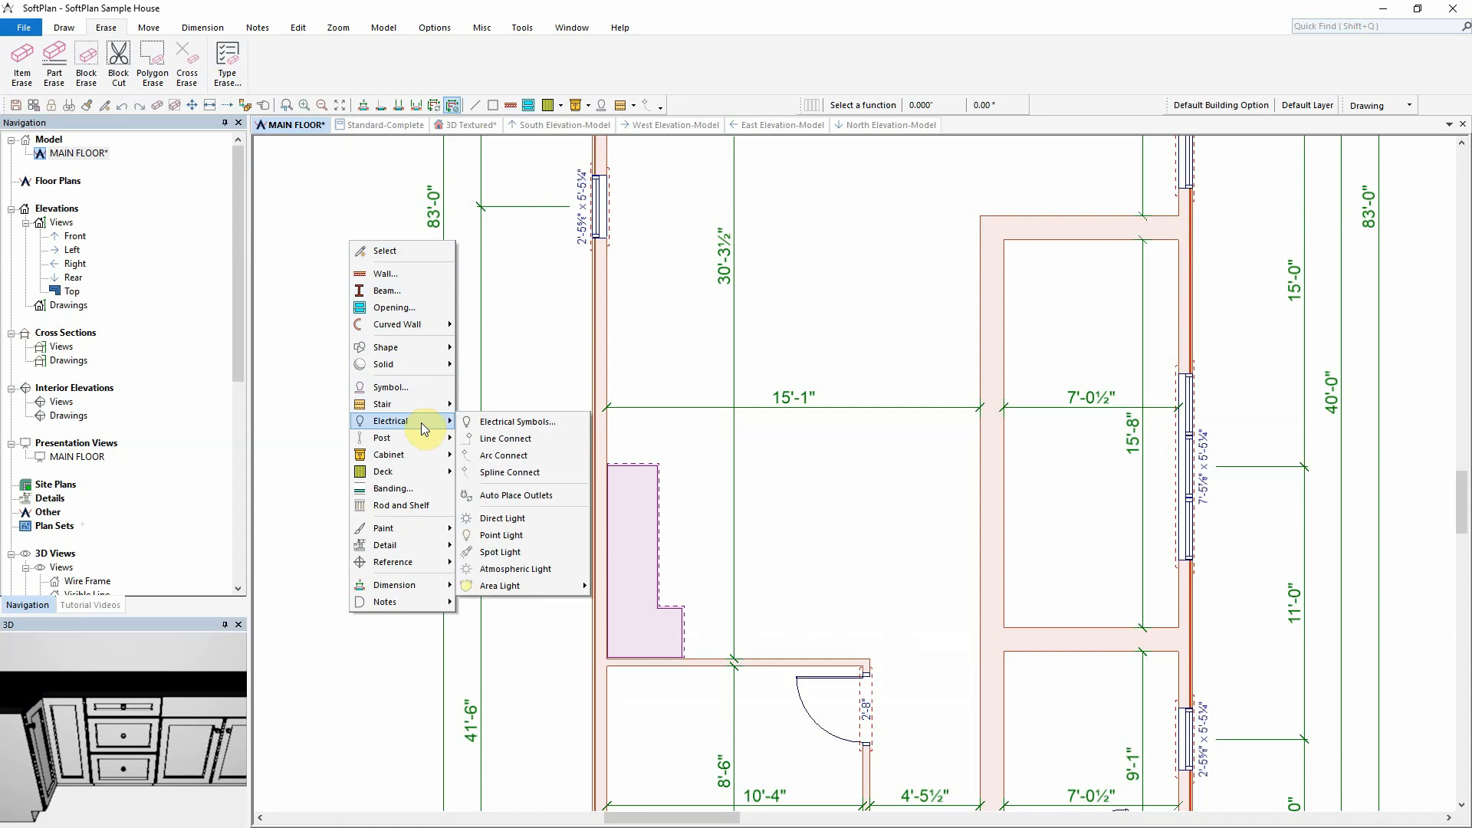
pyautogui.click(418, 464)
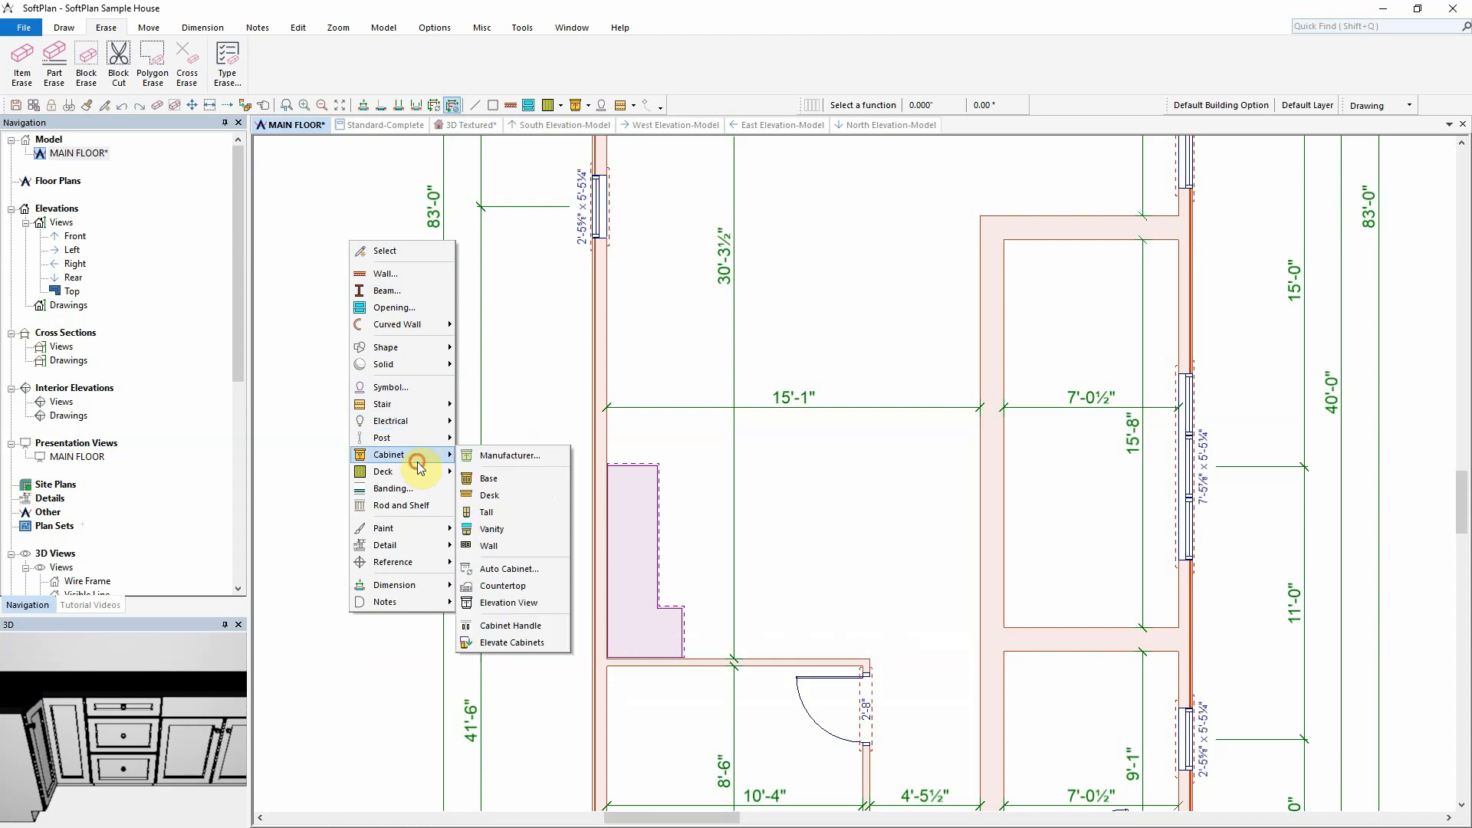
pyautogui.click(486, 478)
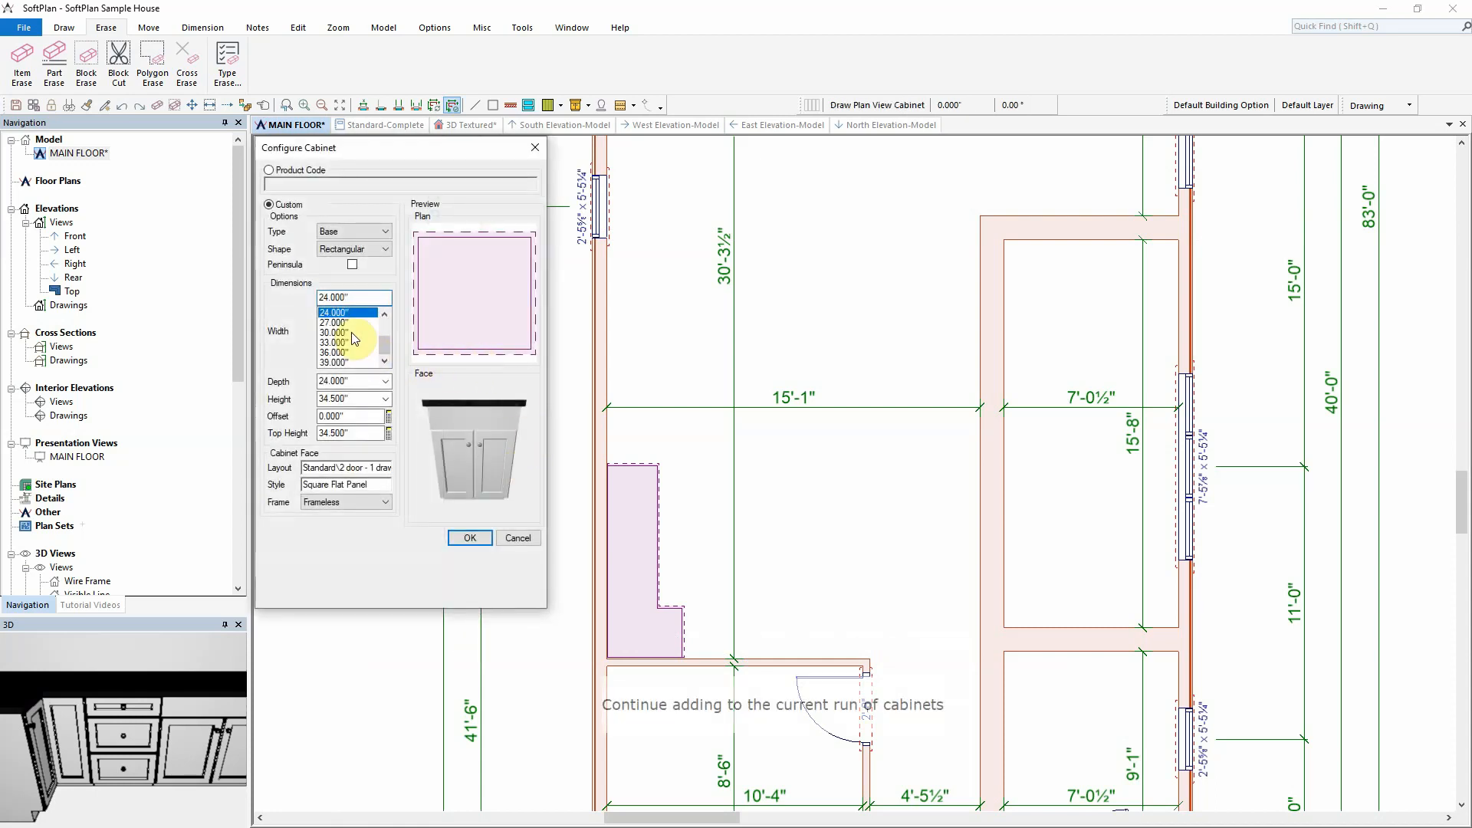
pyautogui.click(624, 443)
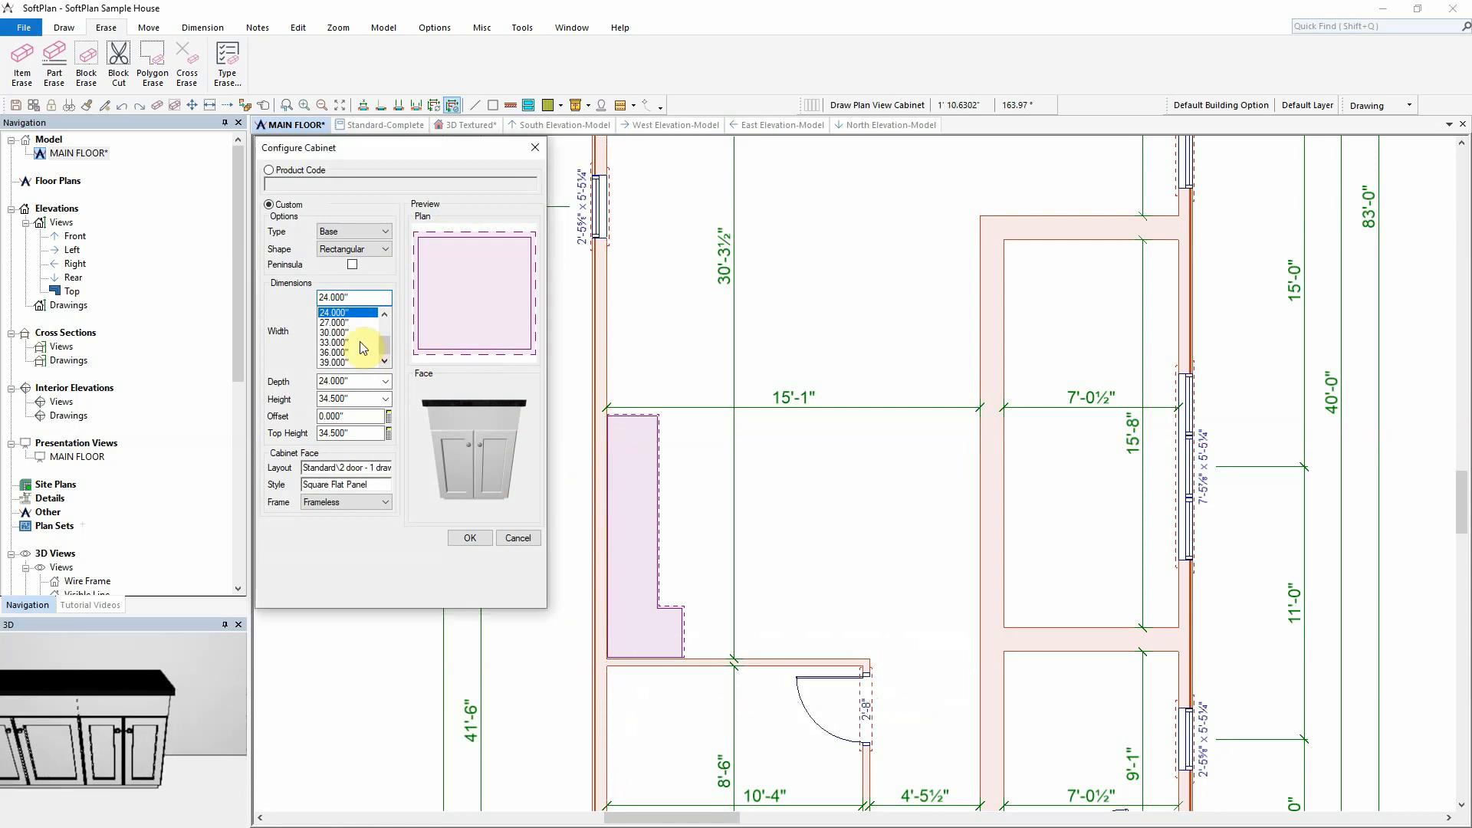
# Add a 21" wide base cabinet with the "1 door - 1 drawer flat" face to the upper end of the run
pyautogui.scroll(1, 352, 338)
pyautogui.click(345, 313)
pyautogui.click(373, 469)
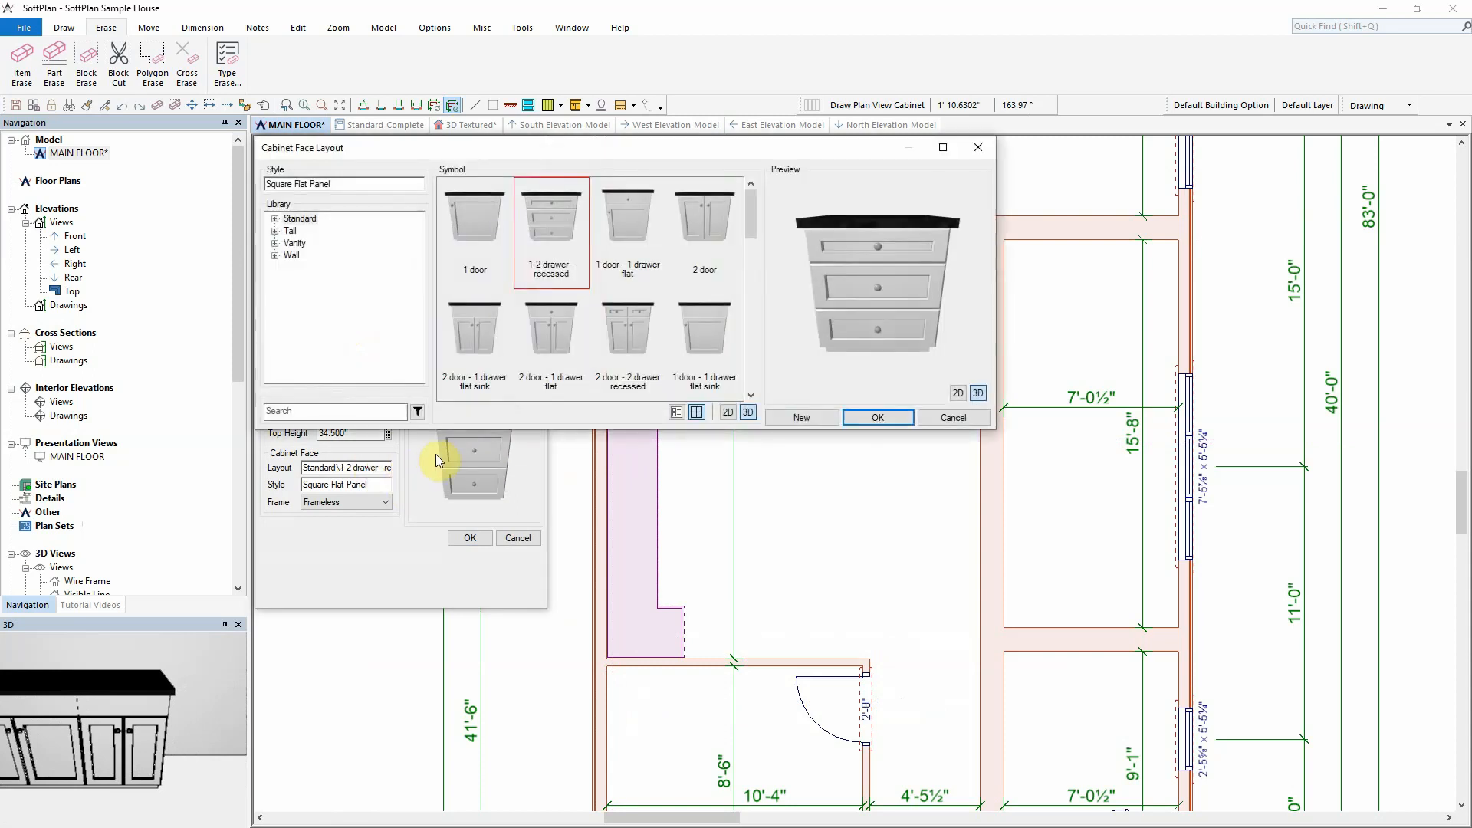
pyautogui.click(615, 222)
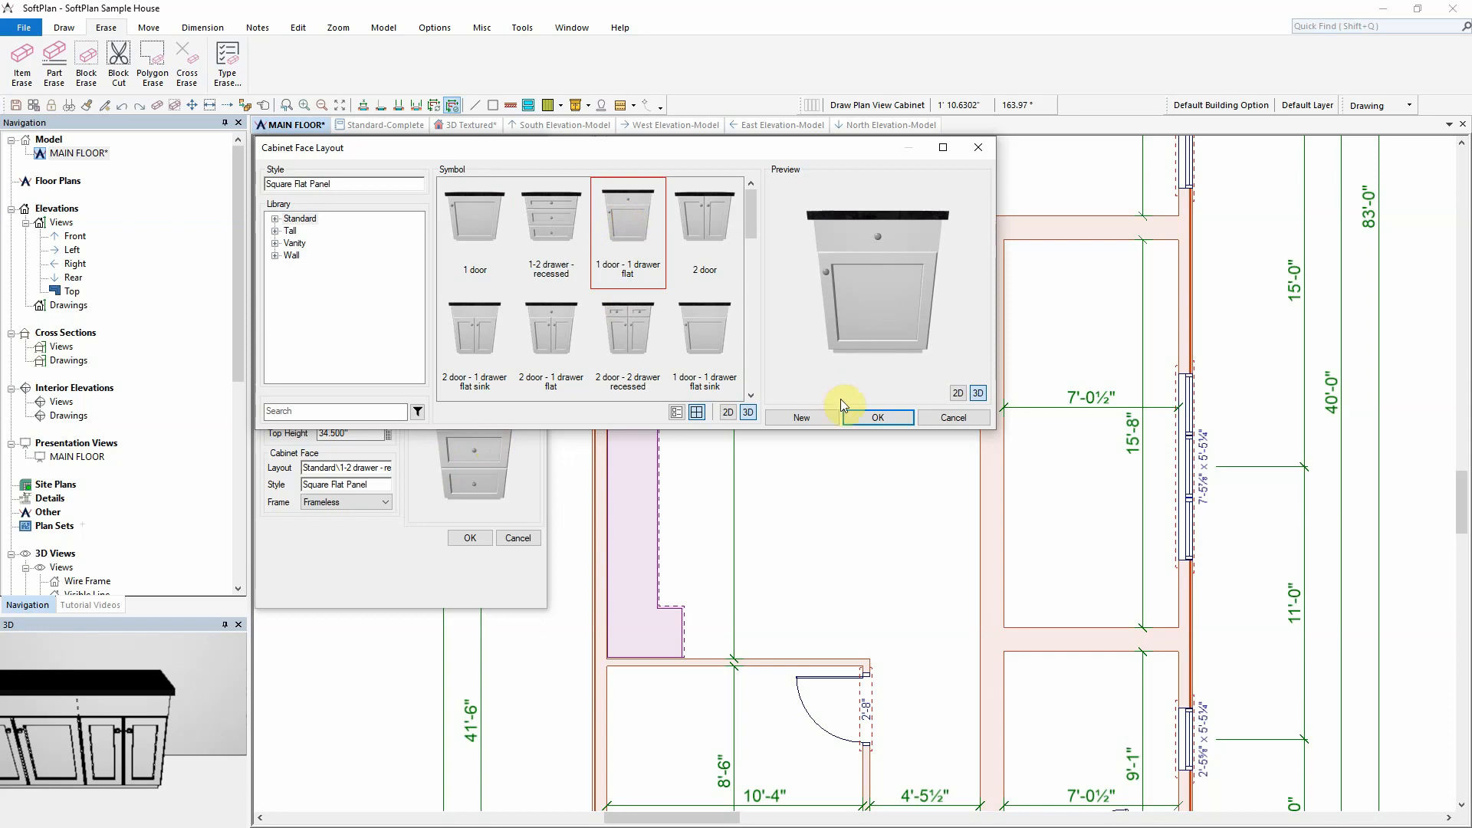
pyautogui.click(863, 417)
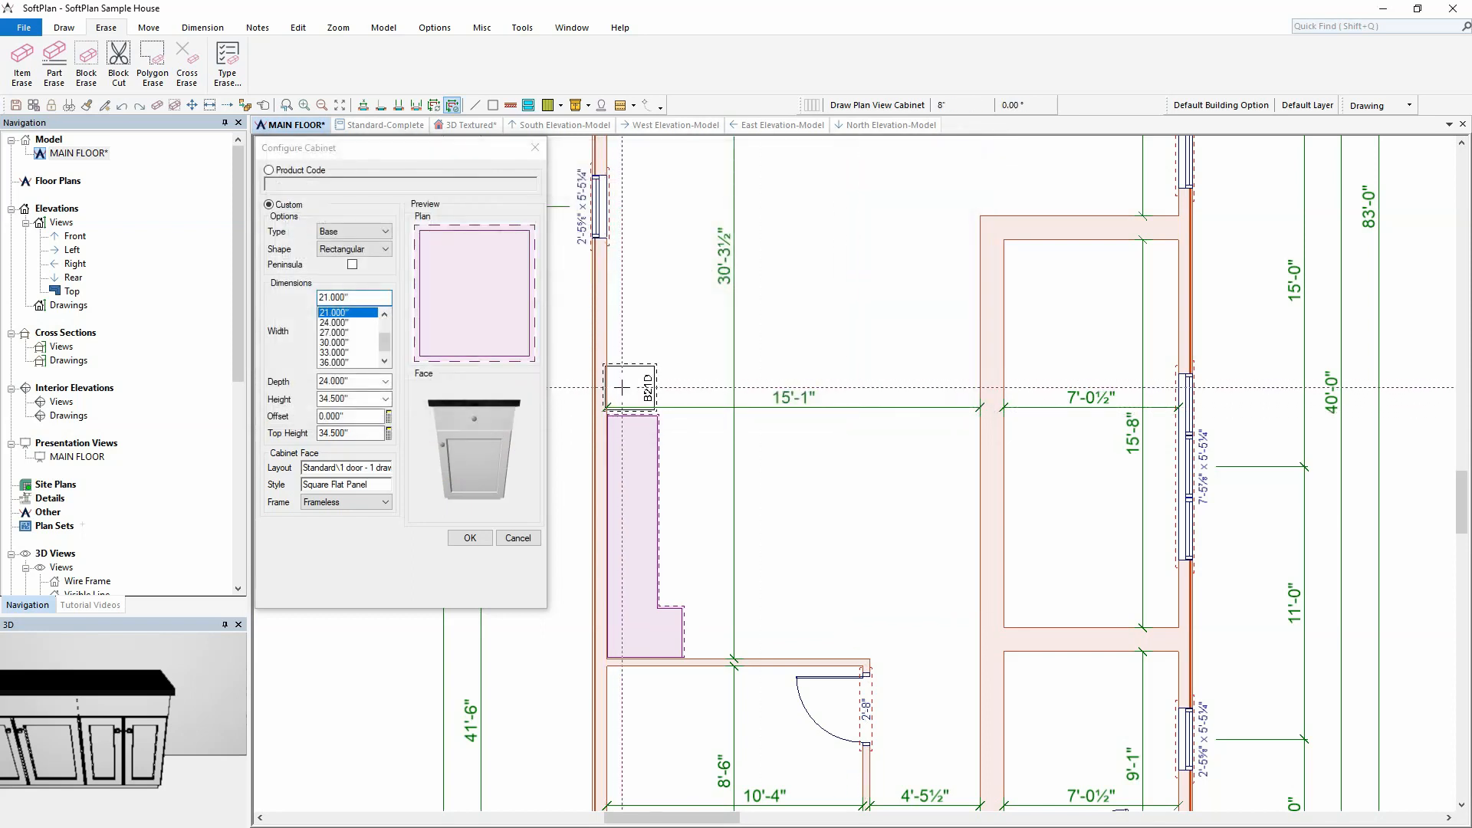
# Add a 36" Corner base cabinet with the "1 door" face at the upper end of the run along the exterior wall
pyautogui.click(373, 250)
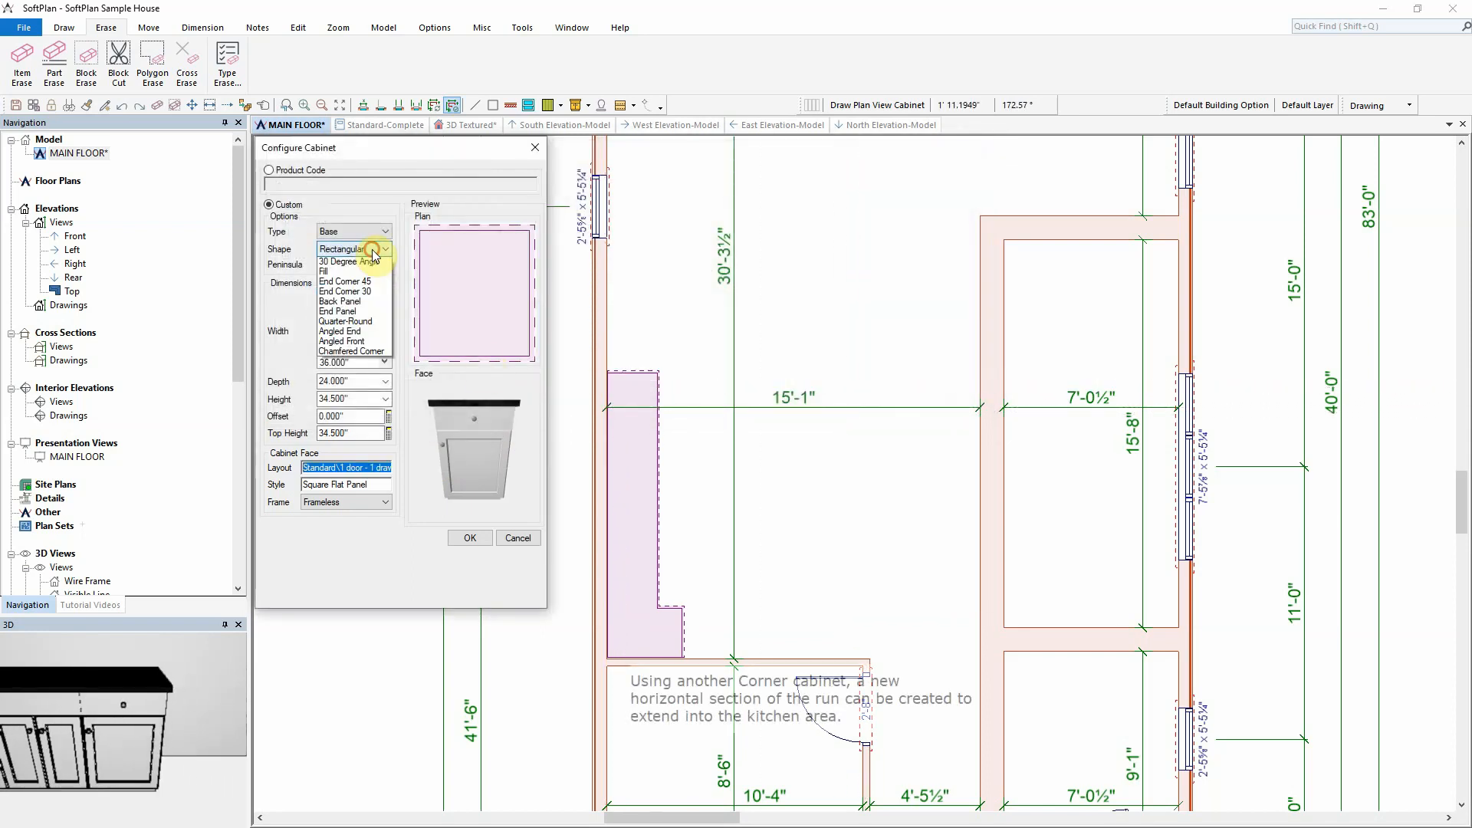
pyautogui.click(353, 290)
pyautogui.click(355, 345)
pyautogui.click(342, 365)
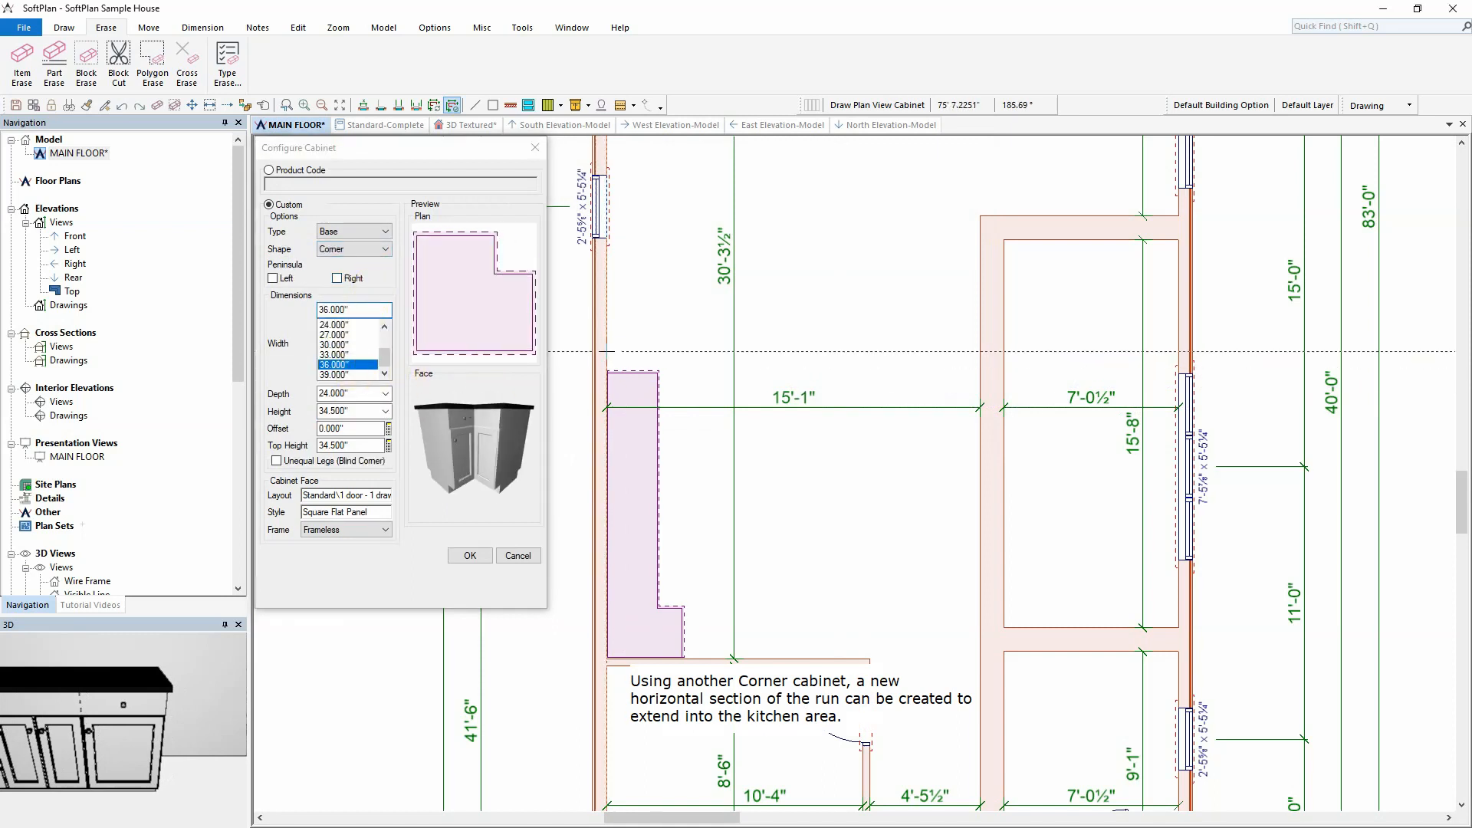
pyautogui.click(346, 495)
pyautogui.click(491, 219)
pyautogui.click(878, 417)
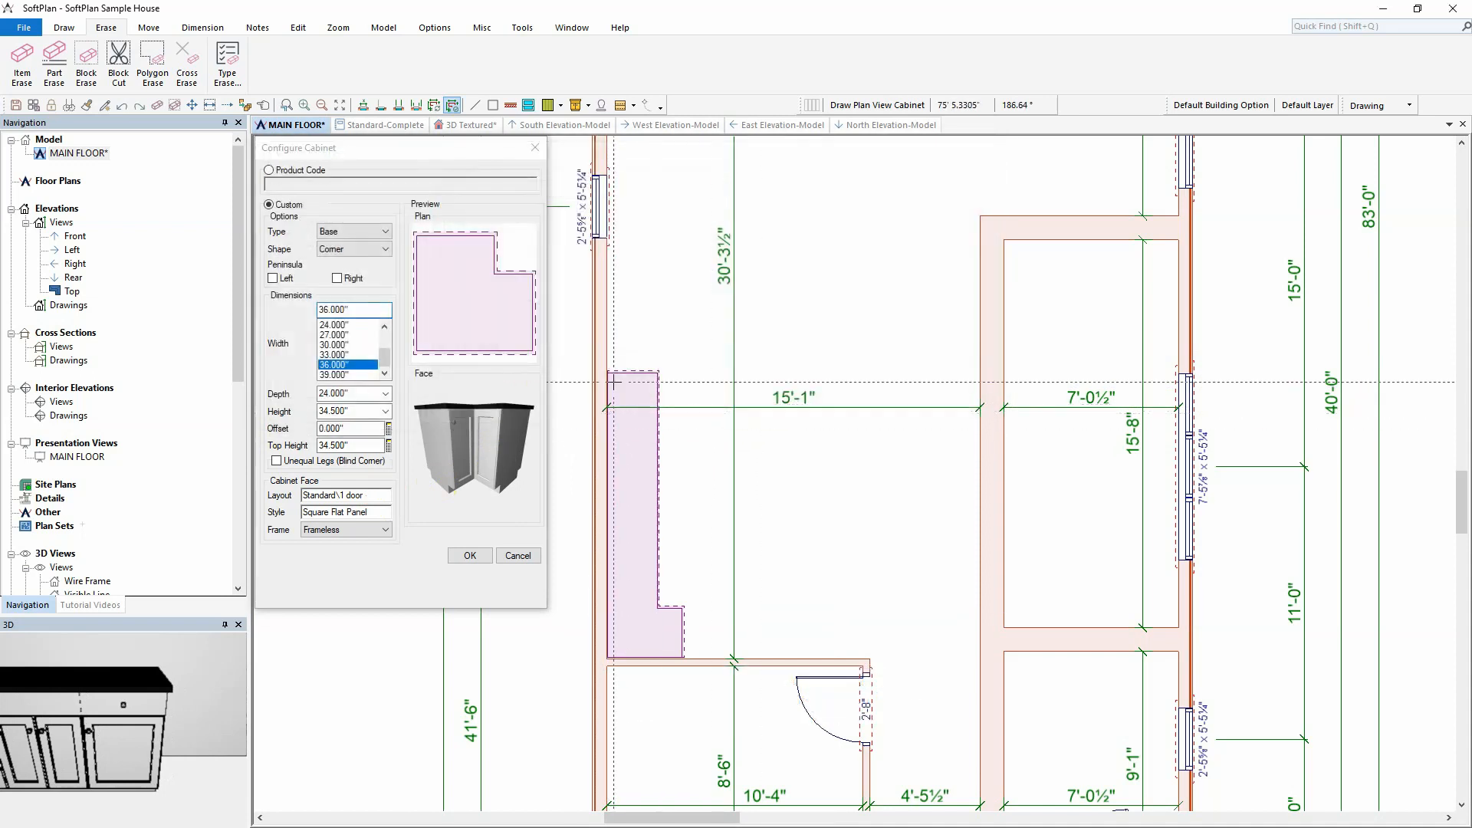
pyautogui.click(627, 329)
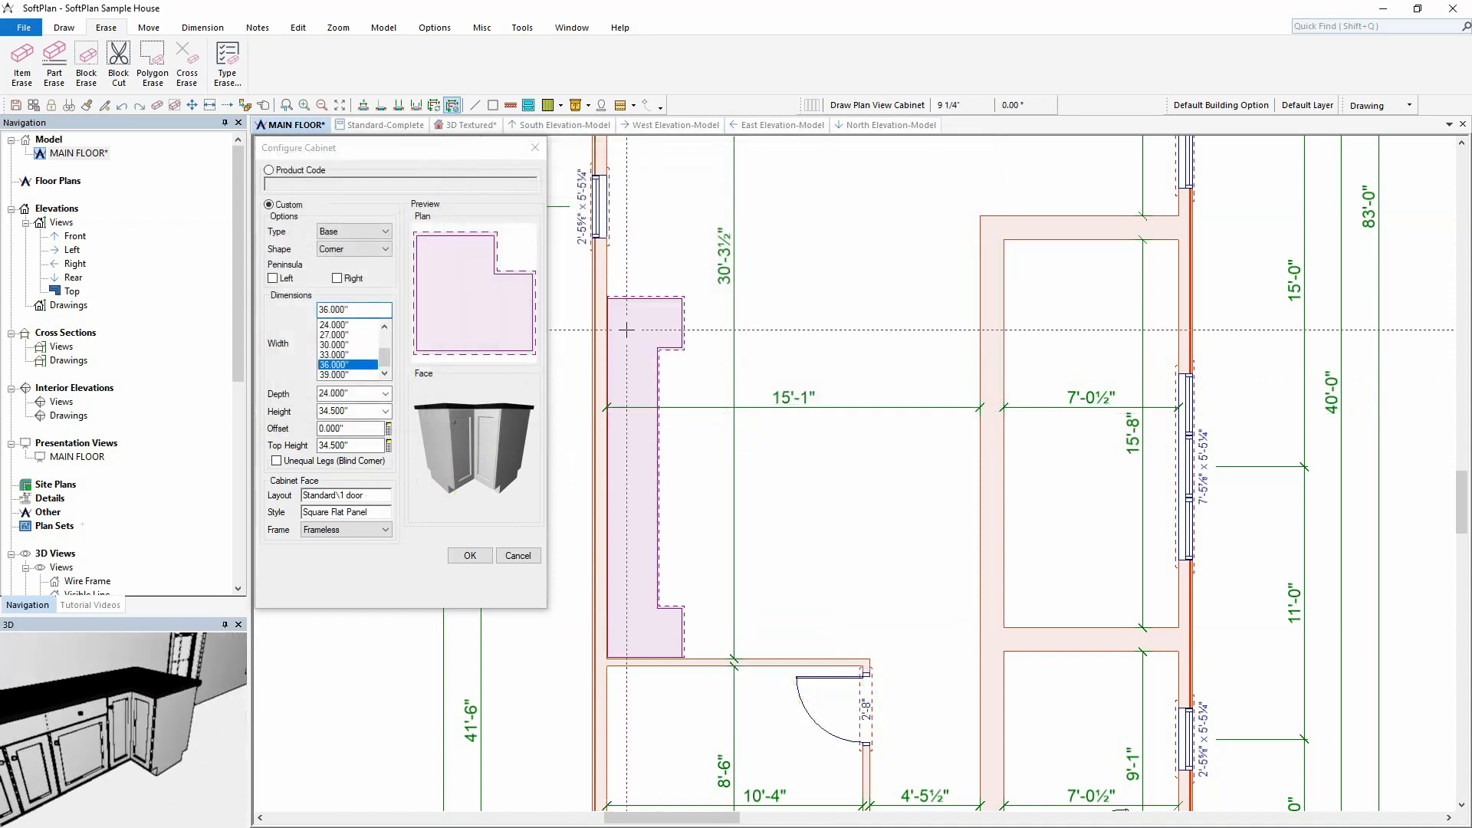
# Set the cabinet shape to Rectangular and extend the run from the second corner cabinet into the kitchen area
pyautogui.click(368, 261)
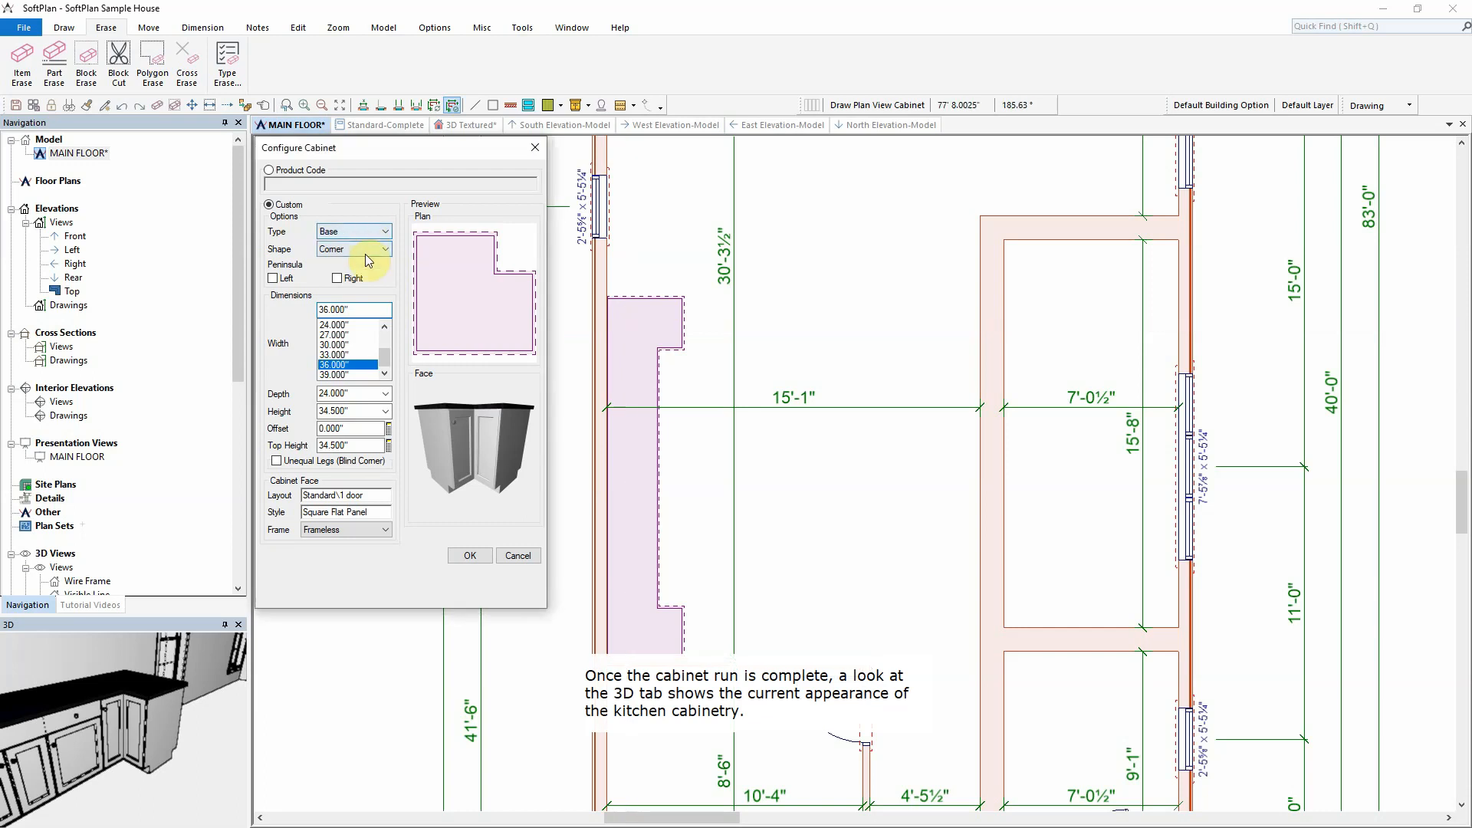
pyautogui.click(366, 265)
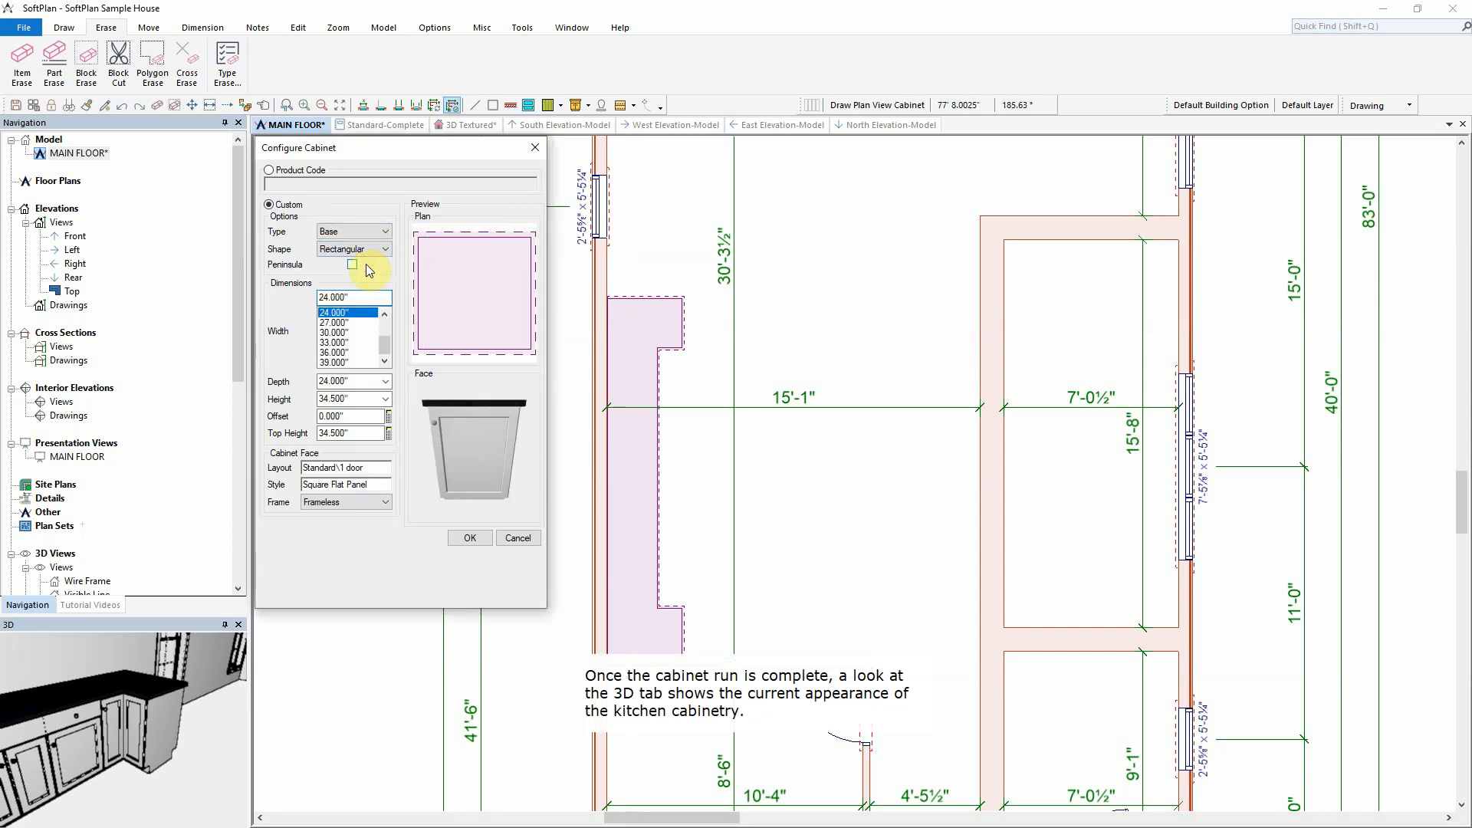
pyautogui.click(384, 313)
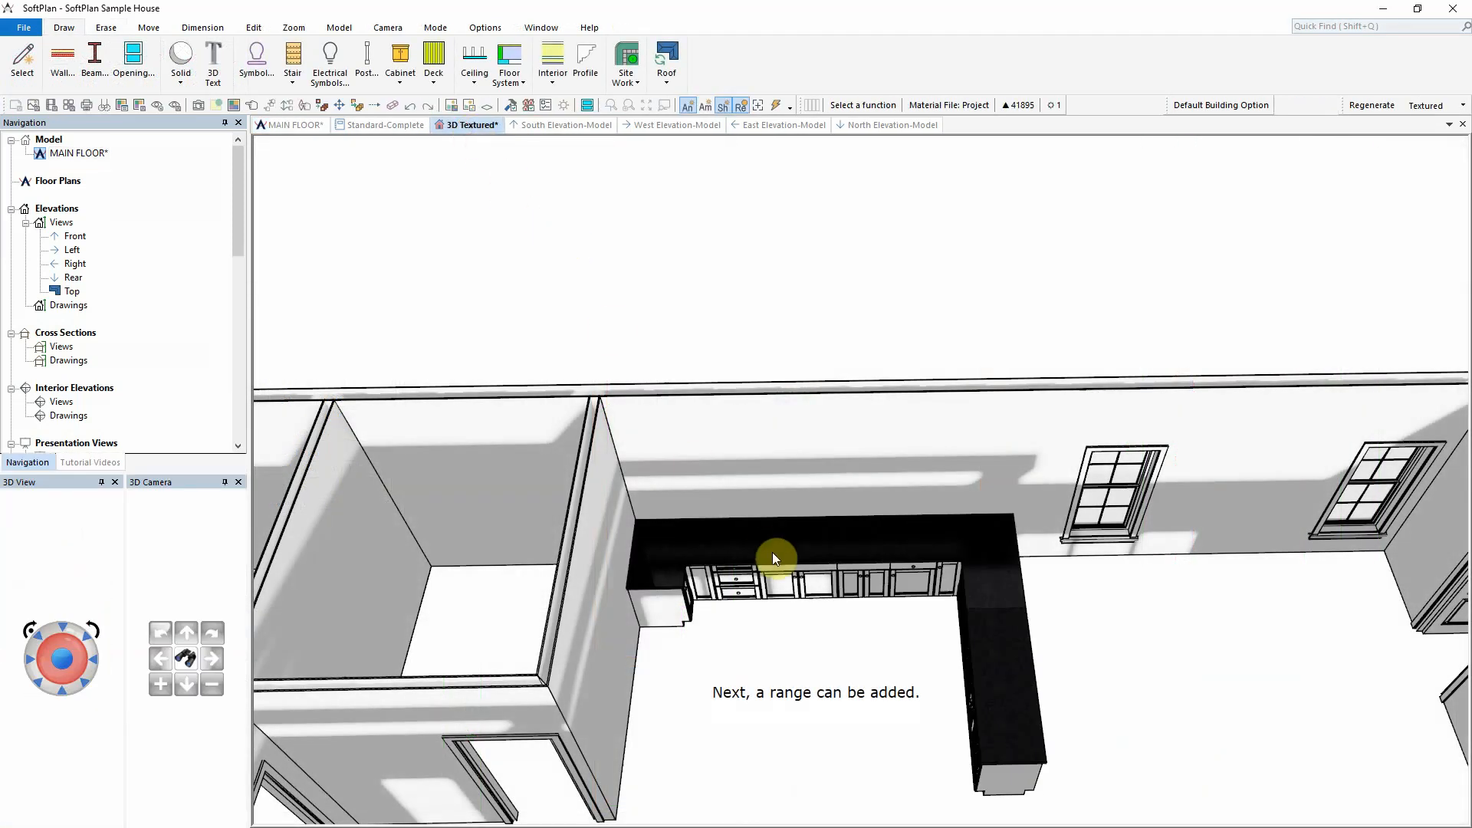
# Place the dual-fuel range symbol from the General Electric Cafe library left of the first corner cabinet in the 3D model
pyautogui.moveTo(766, 621); pyautogui.dragTo(707, 600, button='middle')
pyautogui.scroll(3, 709, 599)
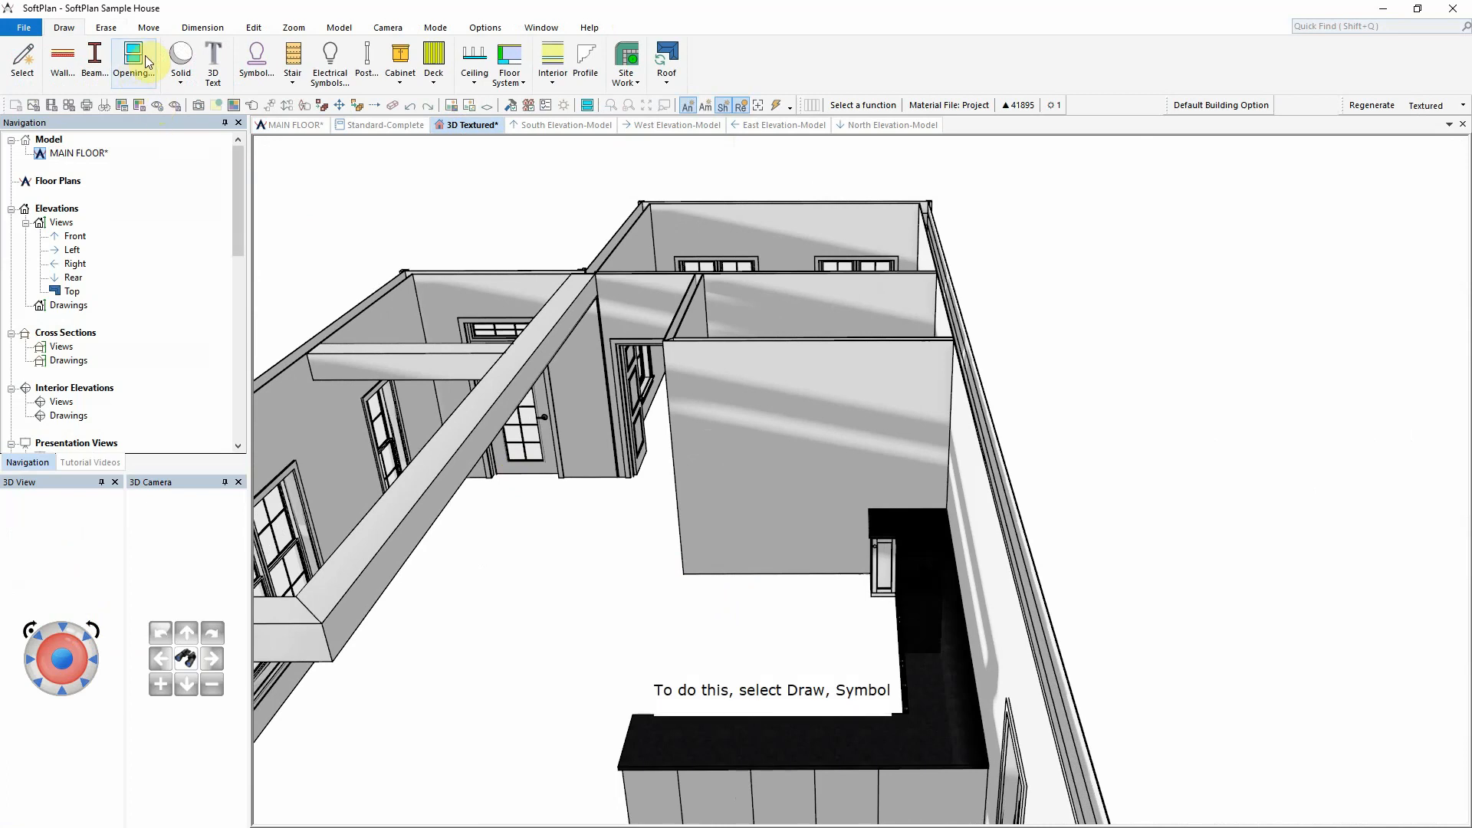
pyautogui.click(259, 67)
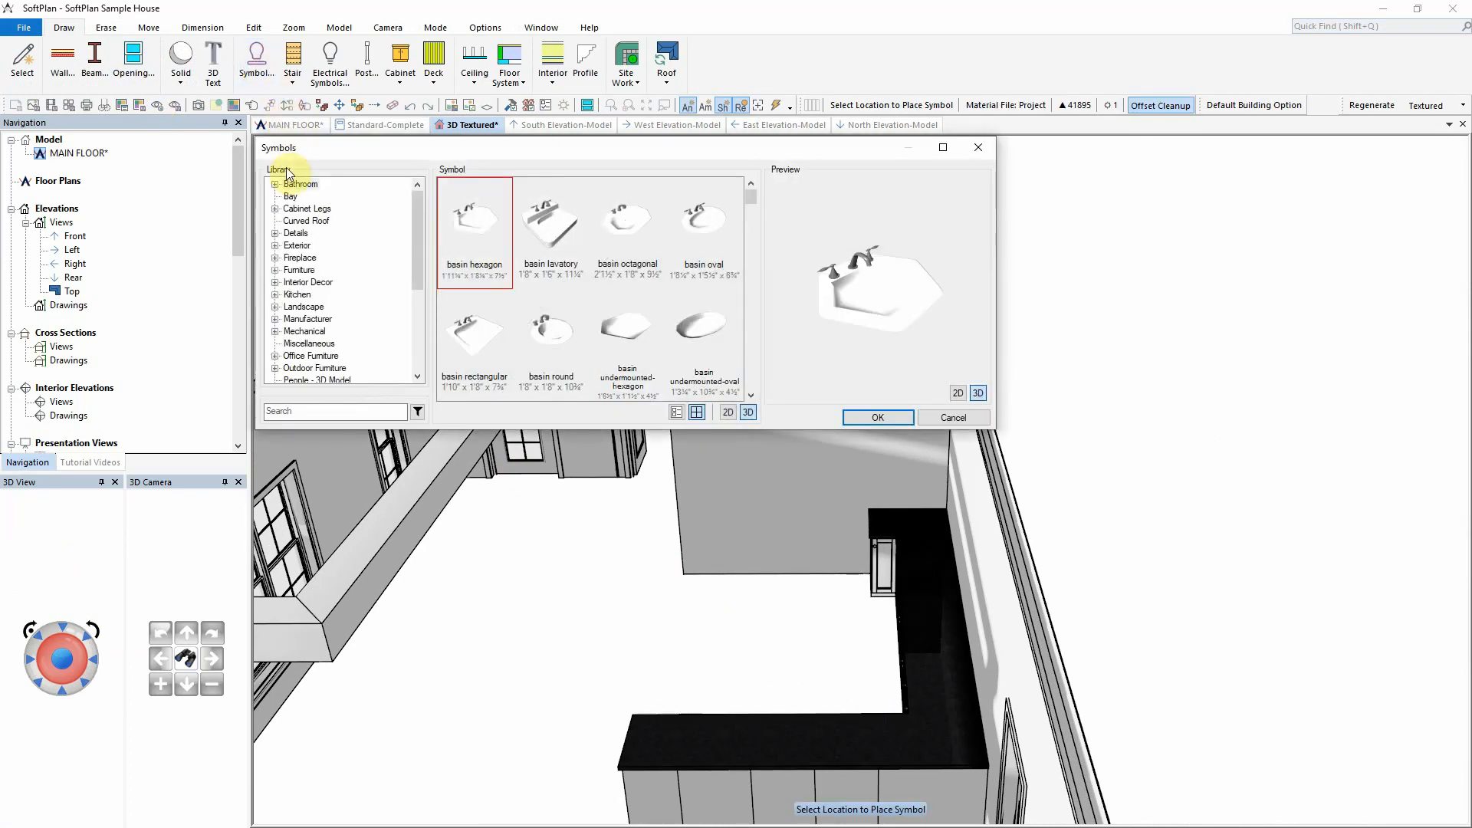
pyautogui.click(275, 319)
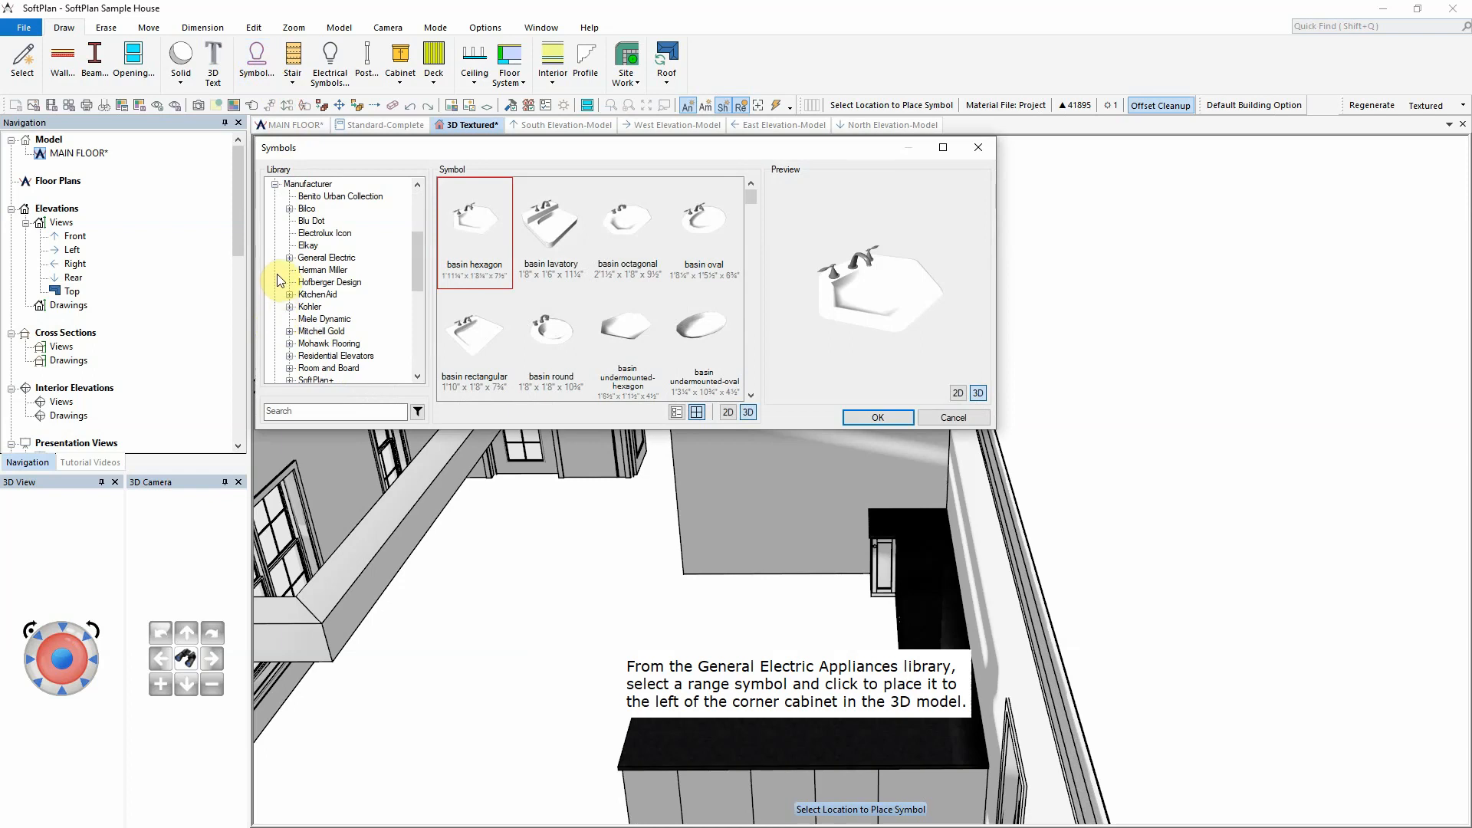
pyautogui.click(290, 259)
pyautogui.click(331, 271)
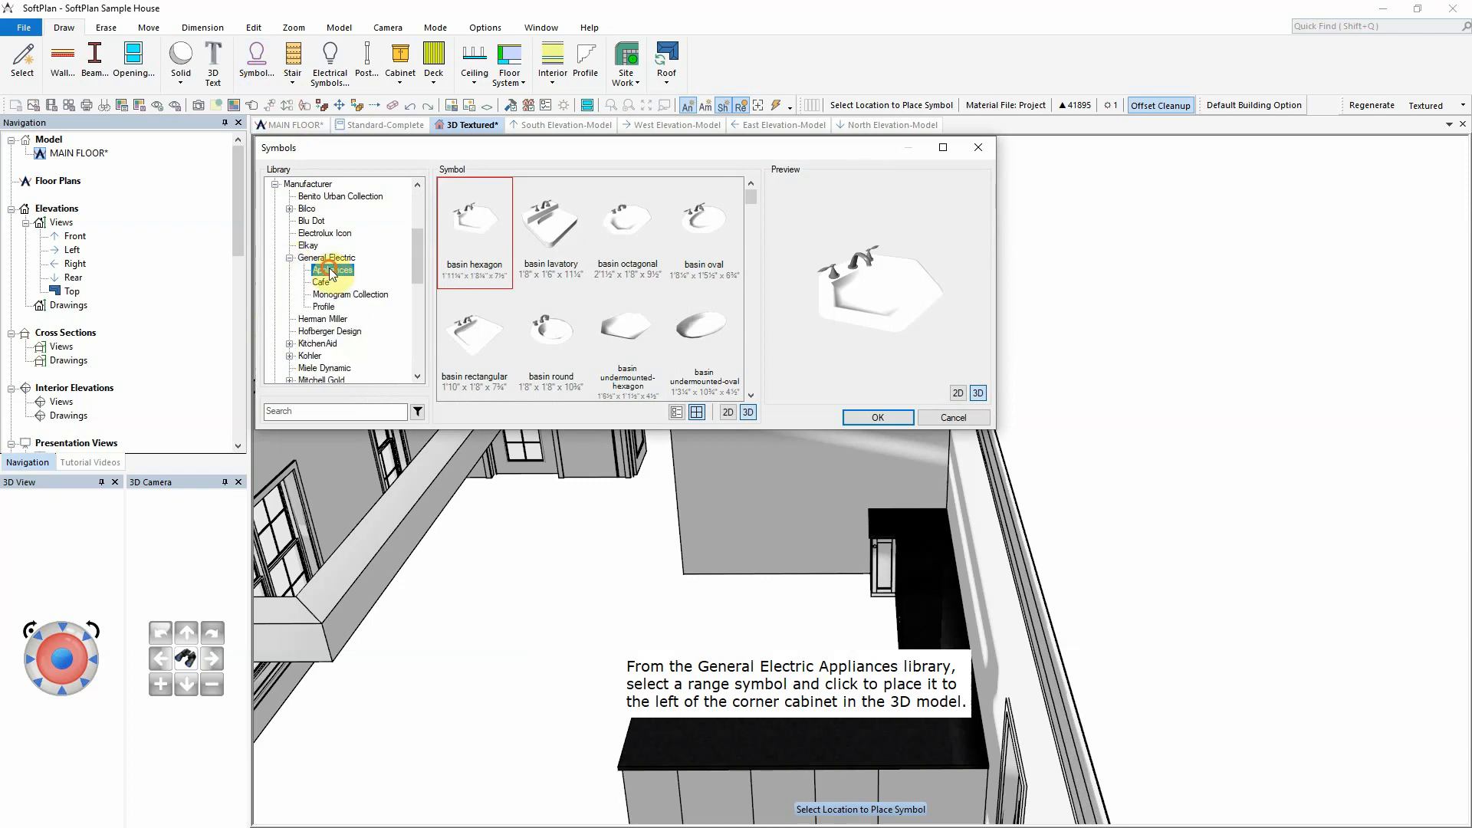
pyautogui.click(322, 282)
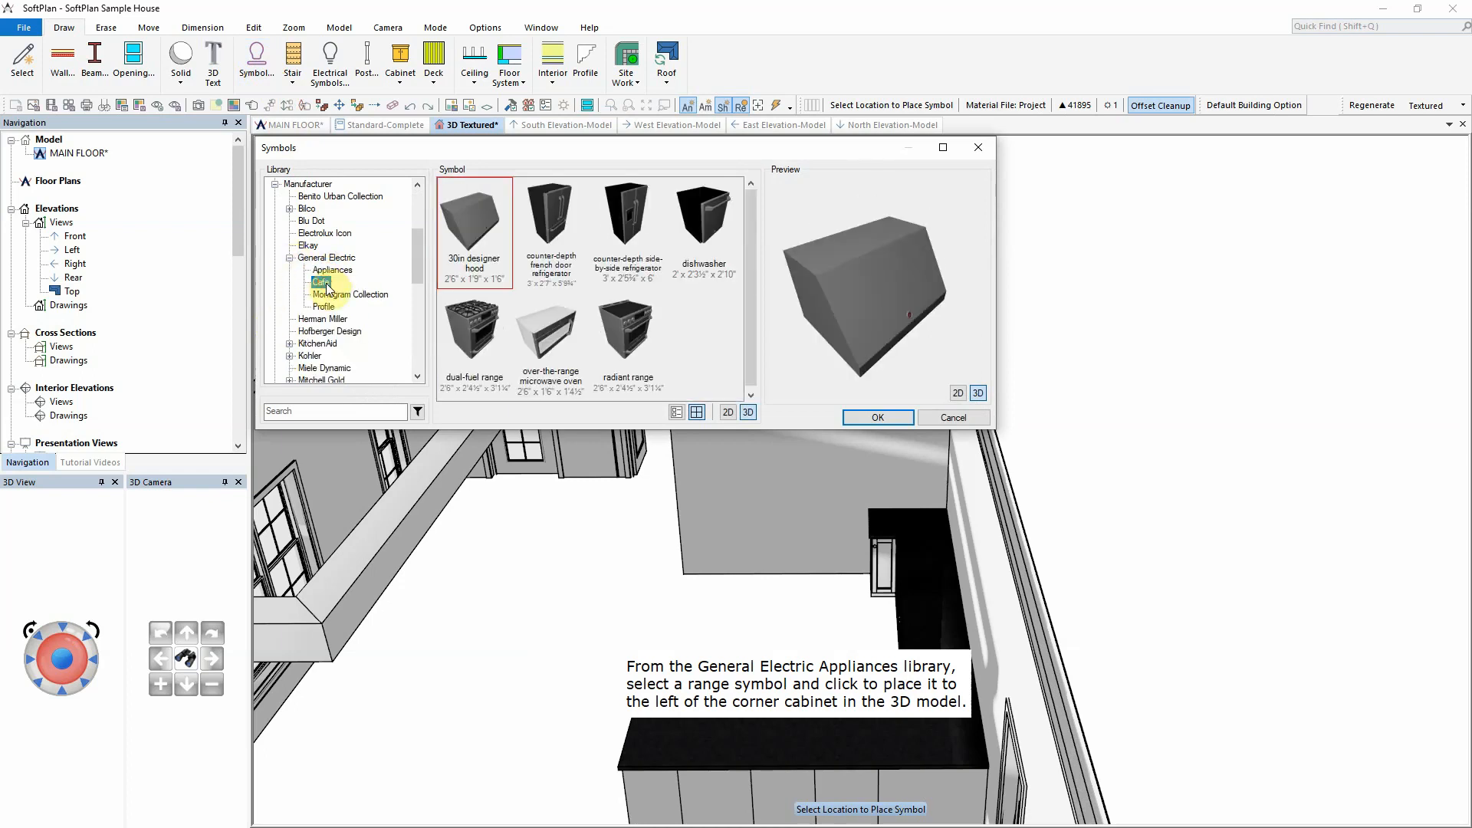
pyautogui.click(465, 326)
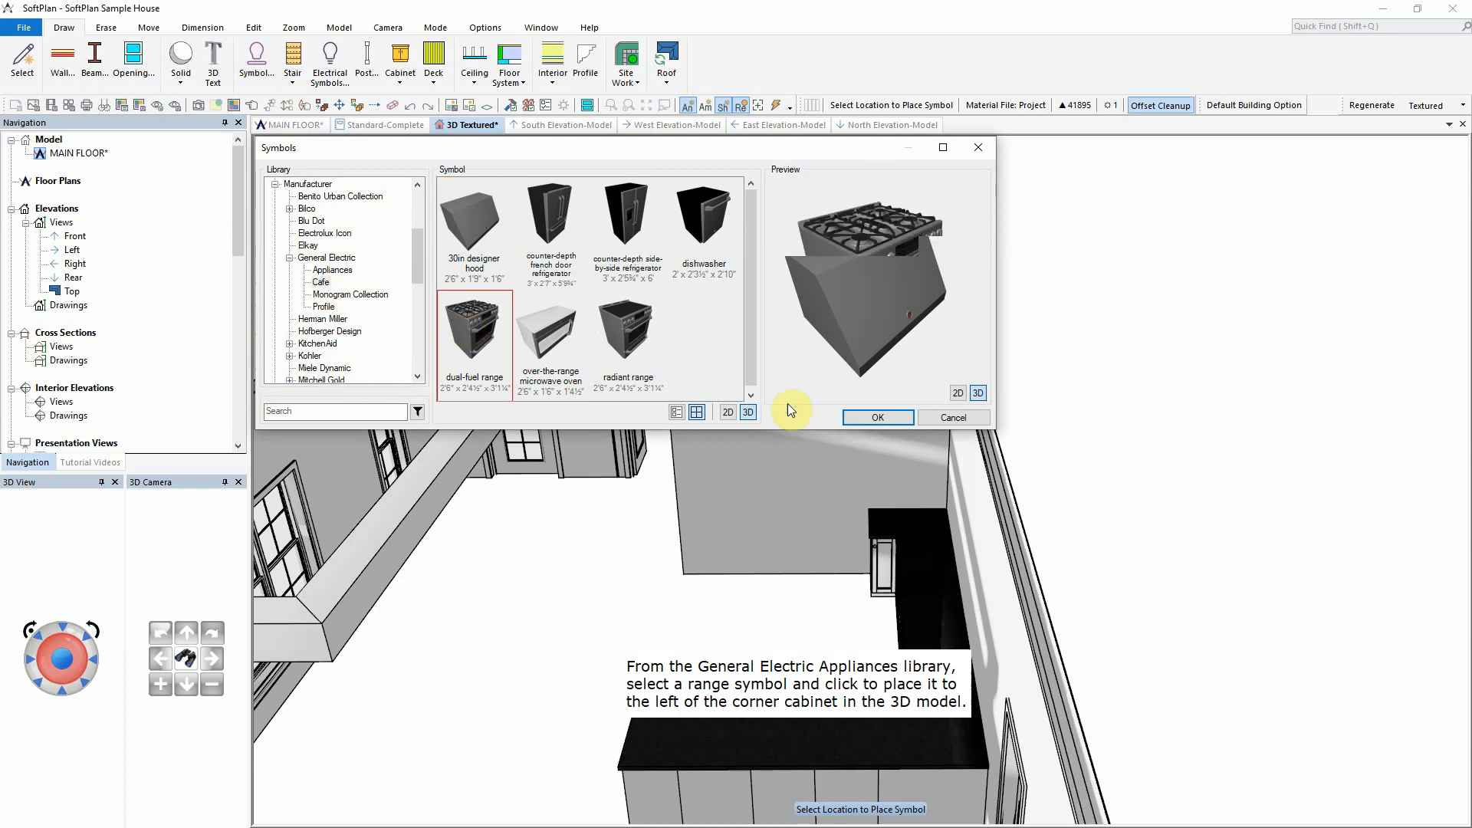
pyautogui.click(867, 417)
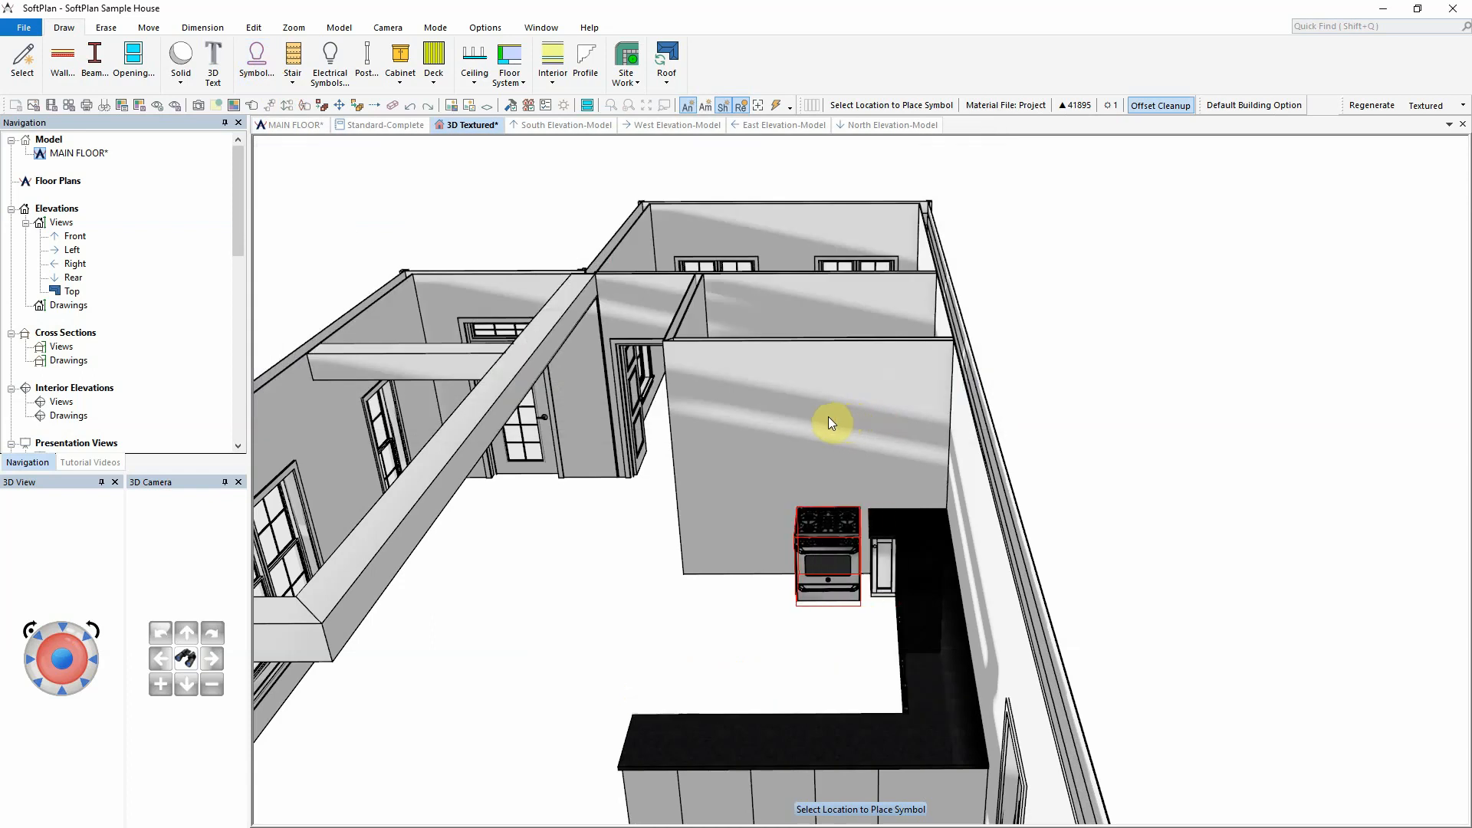
pyautogui.click(836, 416)
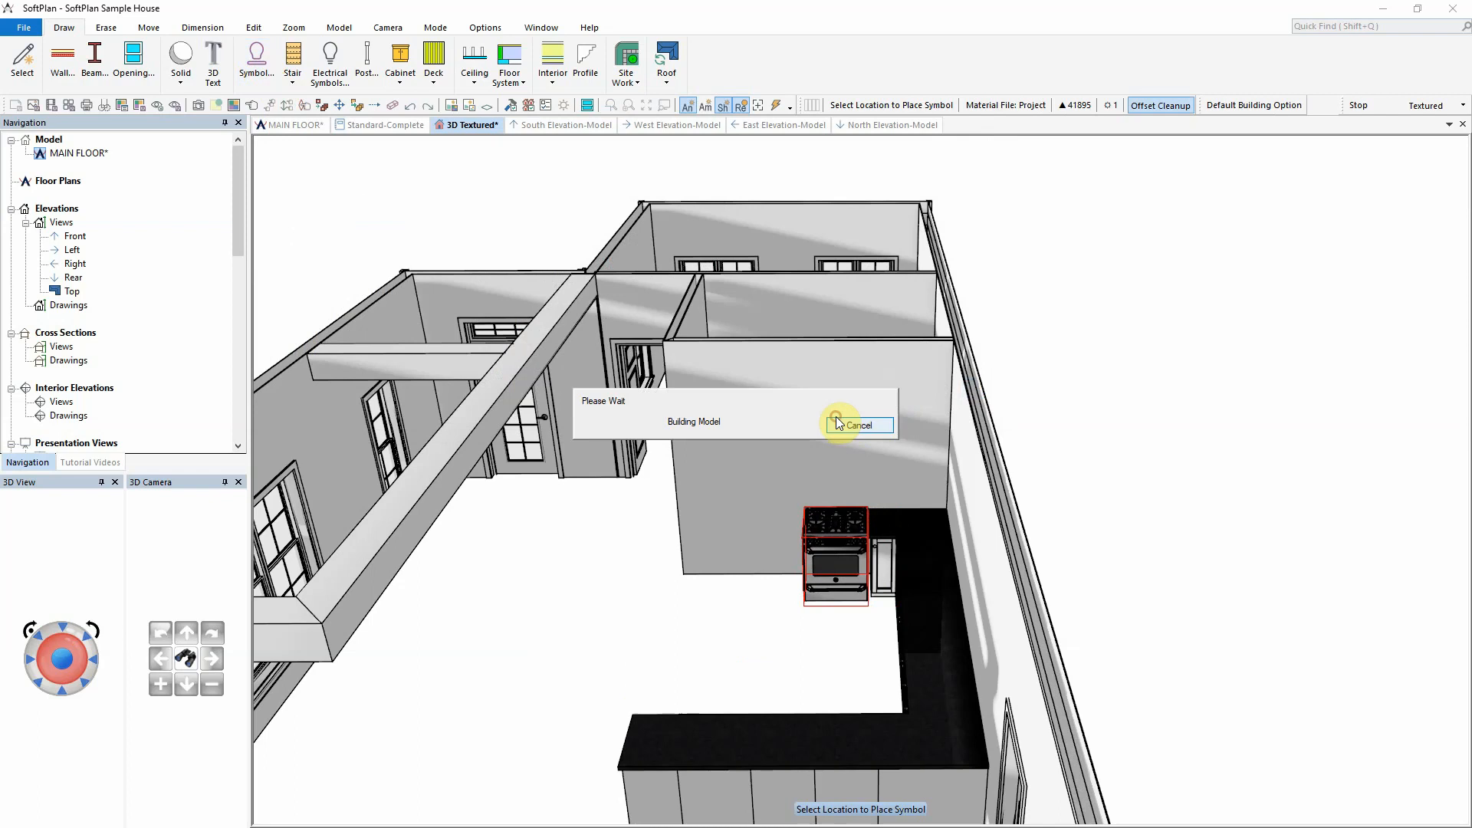
pyautogui.click(835, 416)
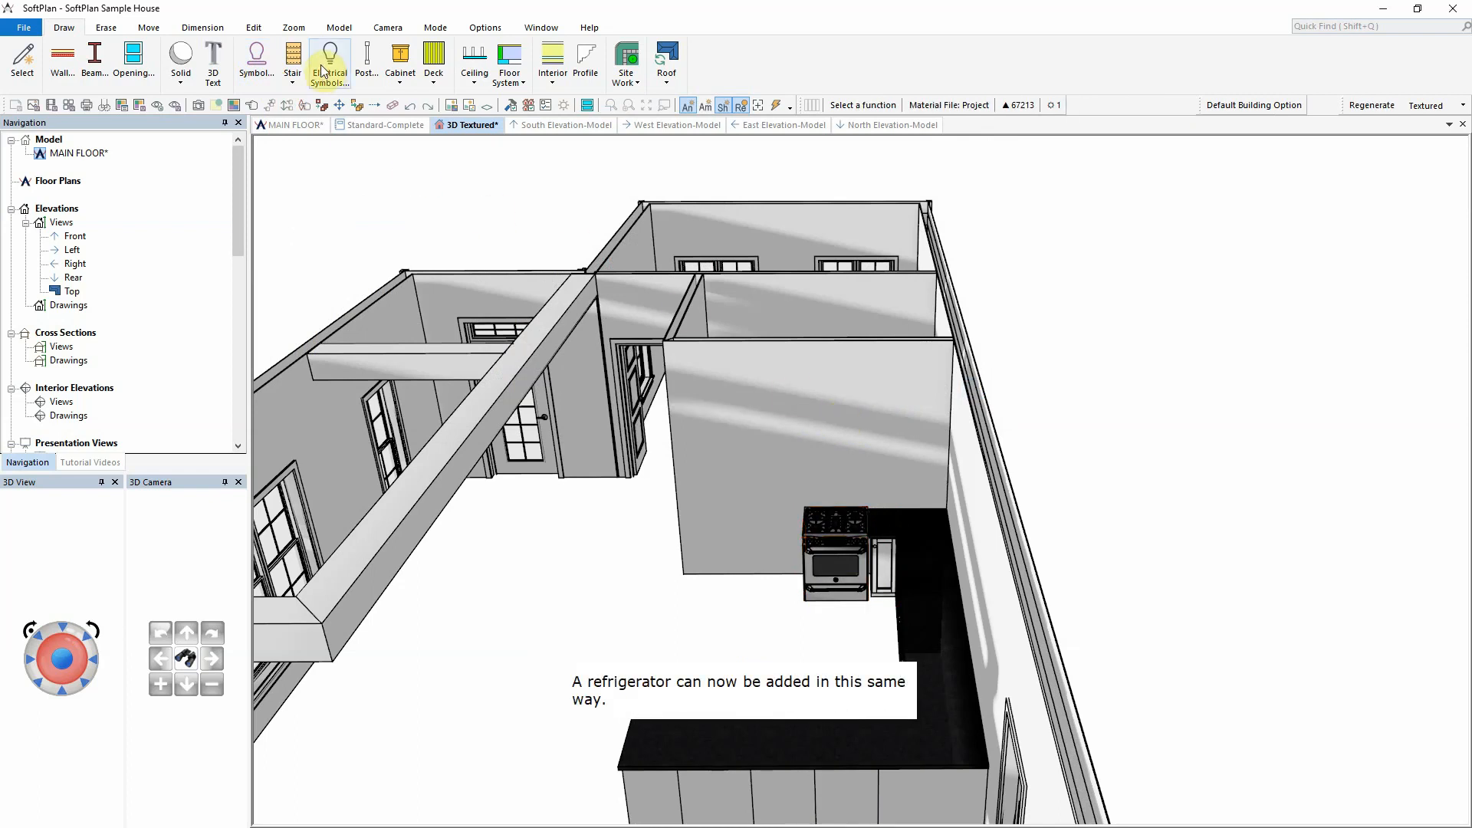
# Place the counter-depth french door refrigerator symbol against the kitchen wall, to the left of the range
pyautogui.click(256, 61)
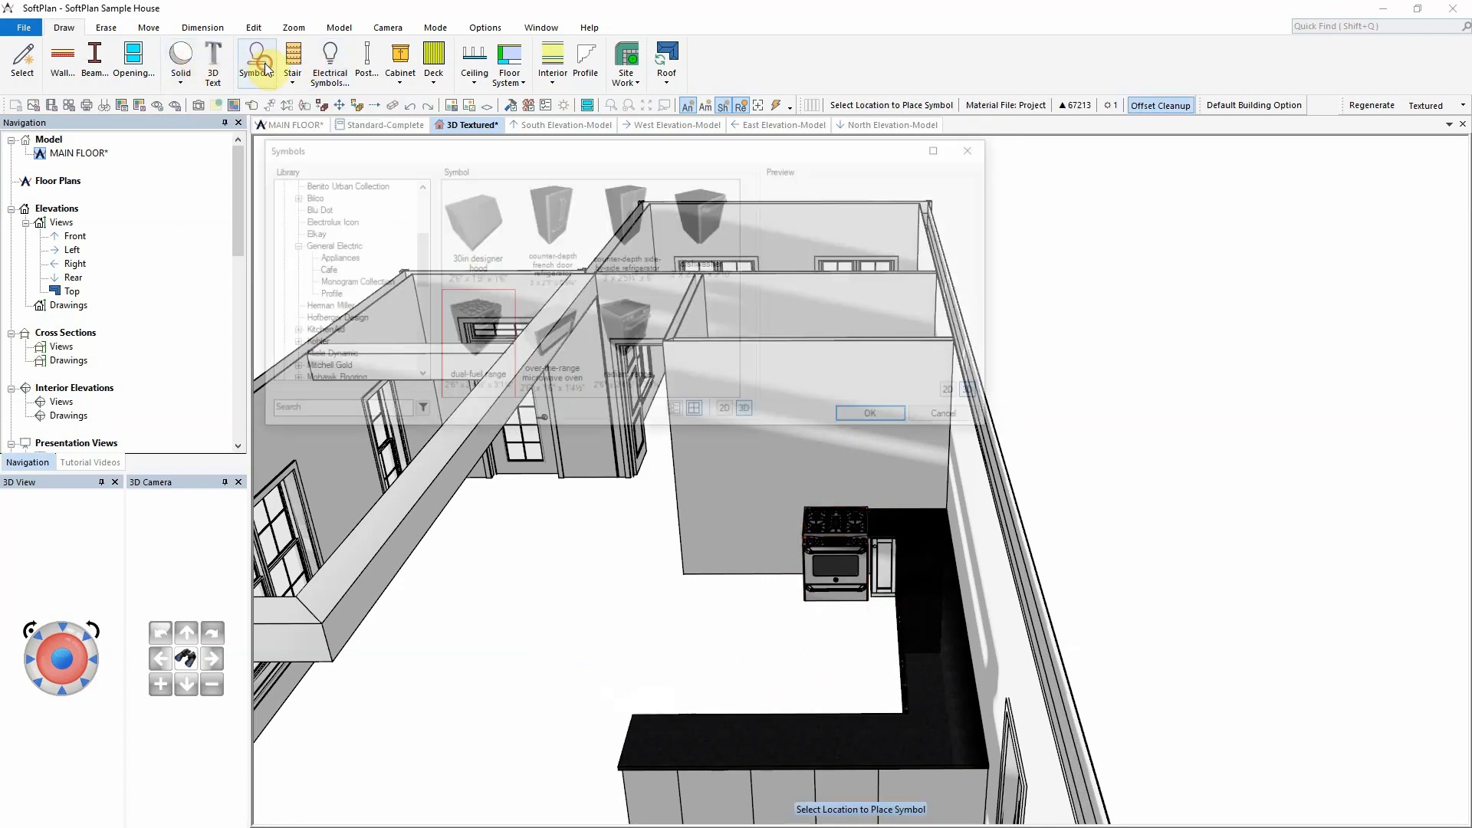
pyautogui.click(553, 223)
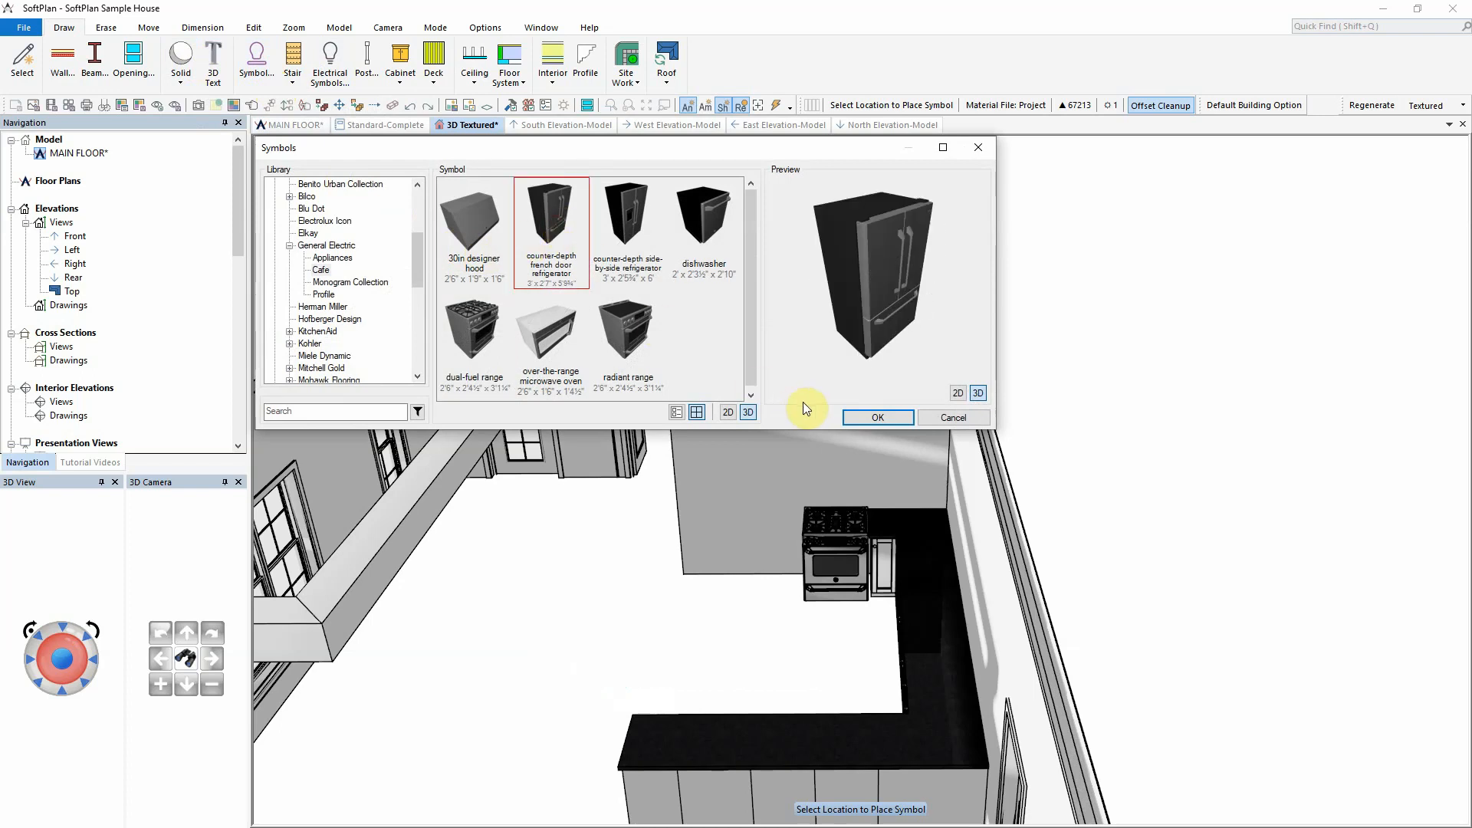
pyautogui.click(876, 418)
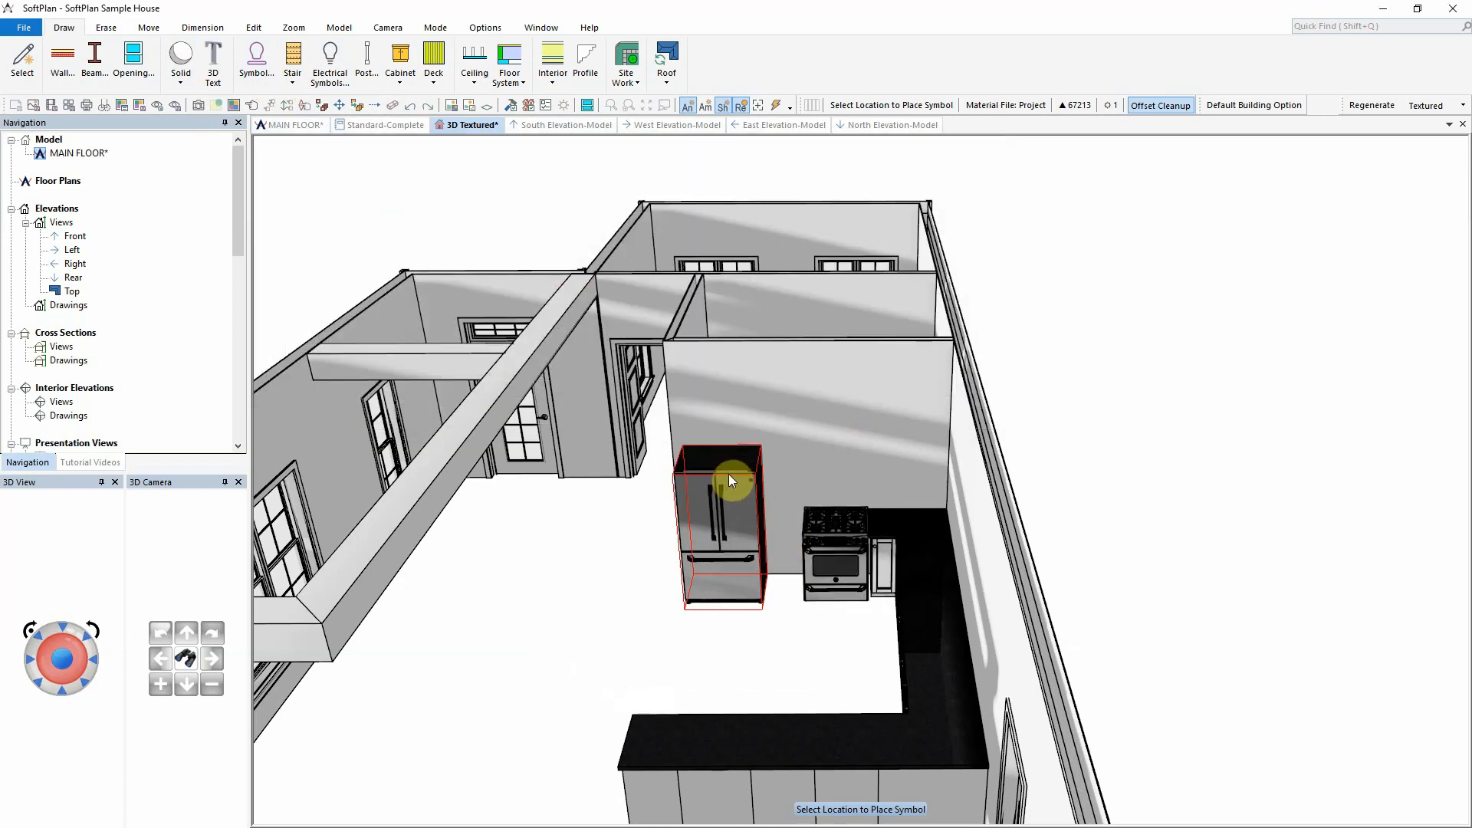
pyautogui.click(729, 481)
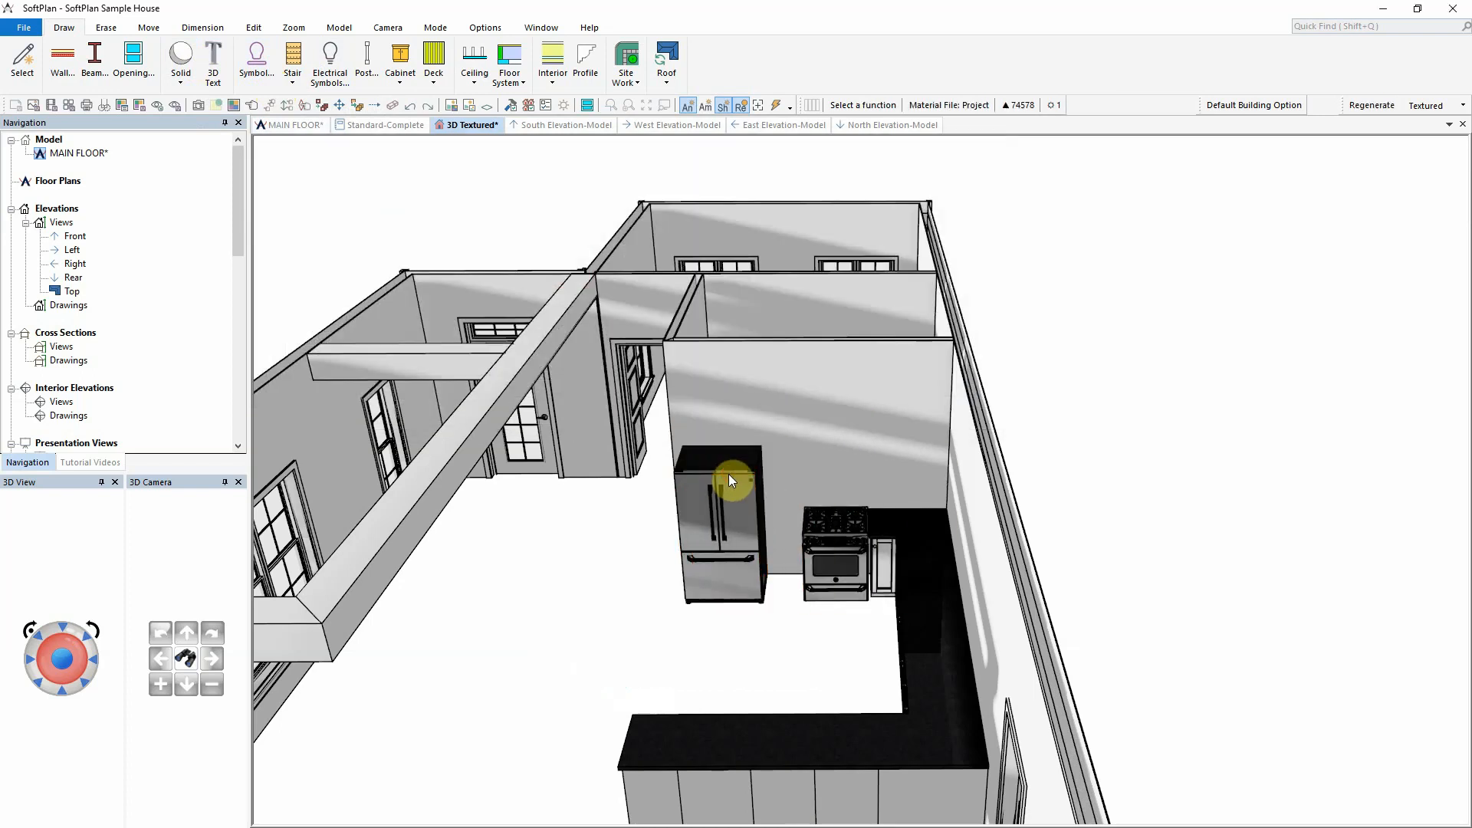
# Show the 3D model side by side with the floor plan in a new vertical tab group
pyautogui.rightClick(473, 125)
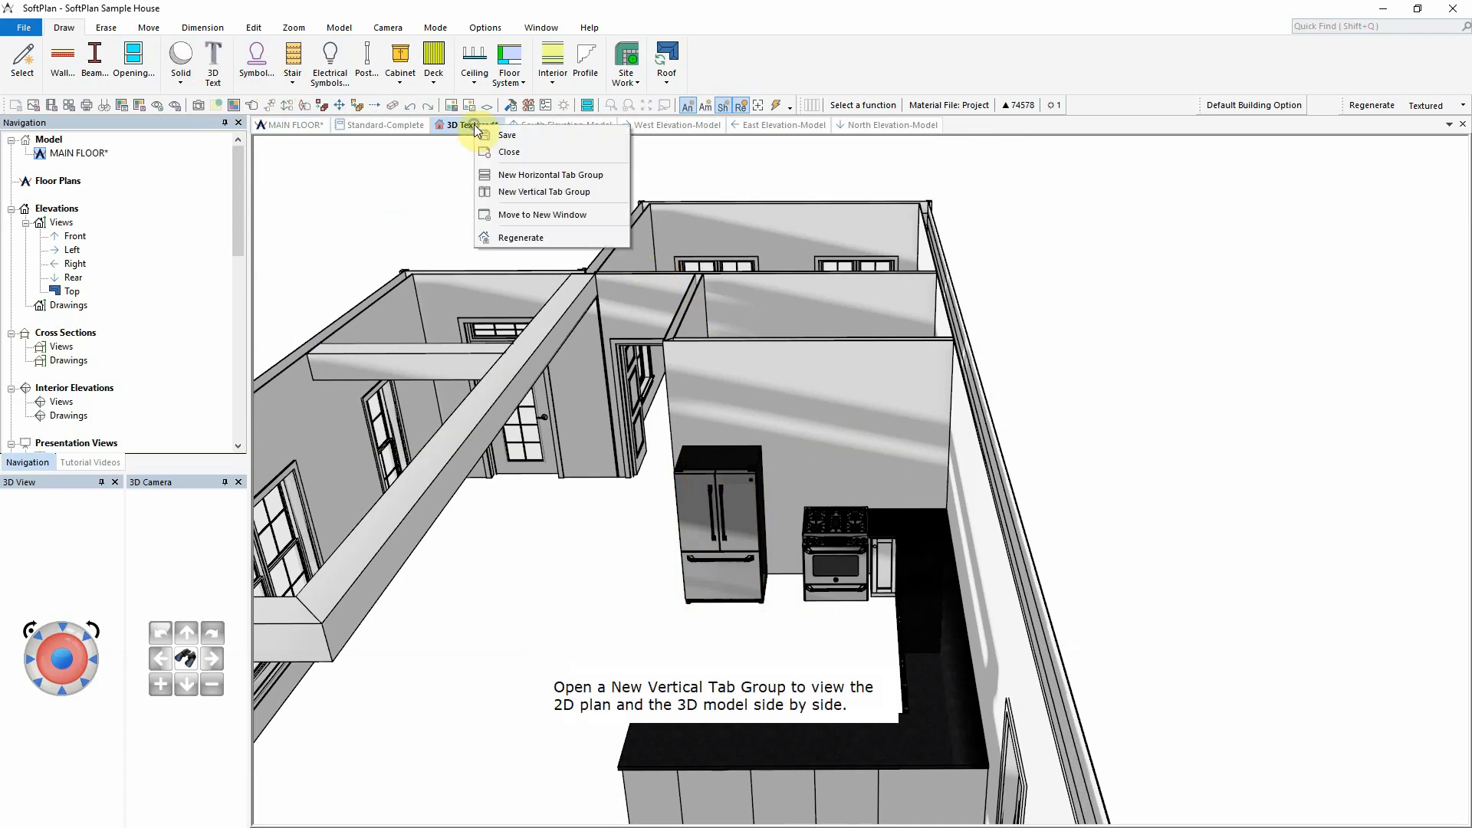
pyautogui.click(534, 192)
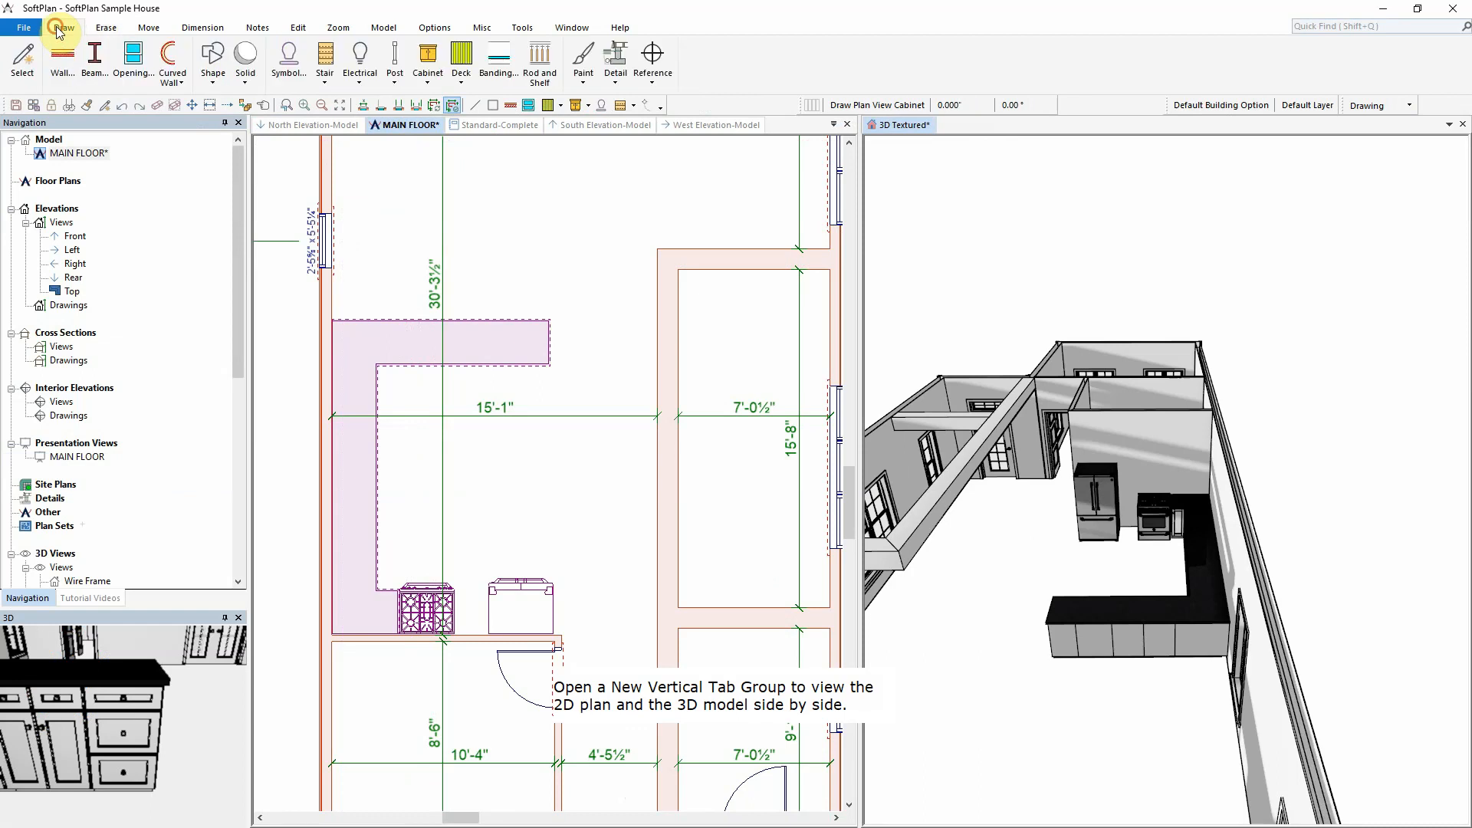
# Add an 18" wide rectangular base cabinet between the range and the refrigerator in the floor plan
pyautogui.click(421, 70)
pyautogui.click(469, 151)
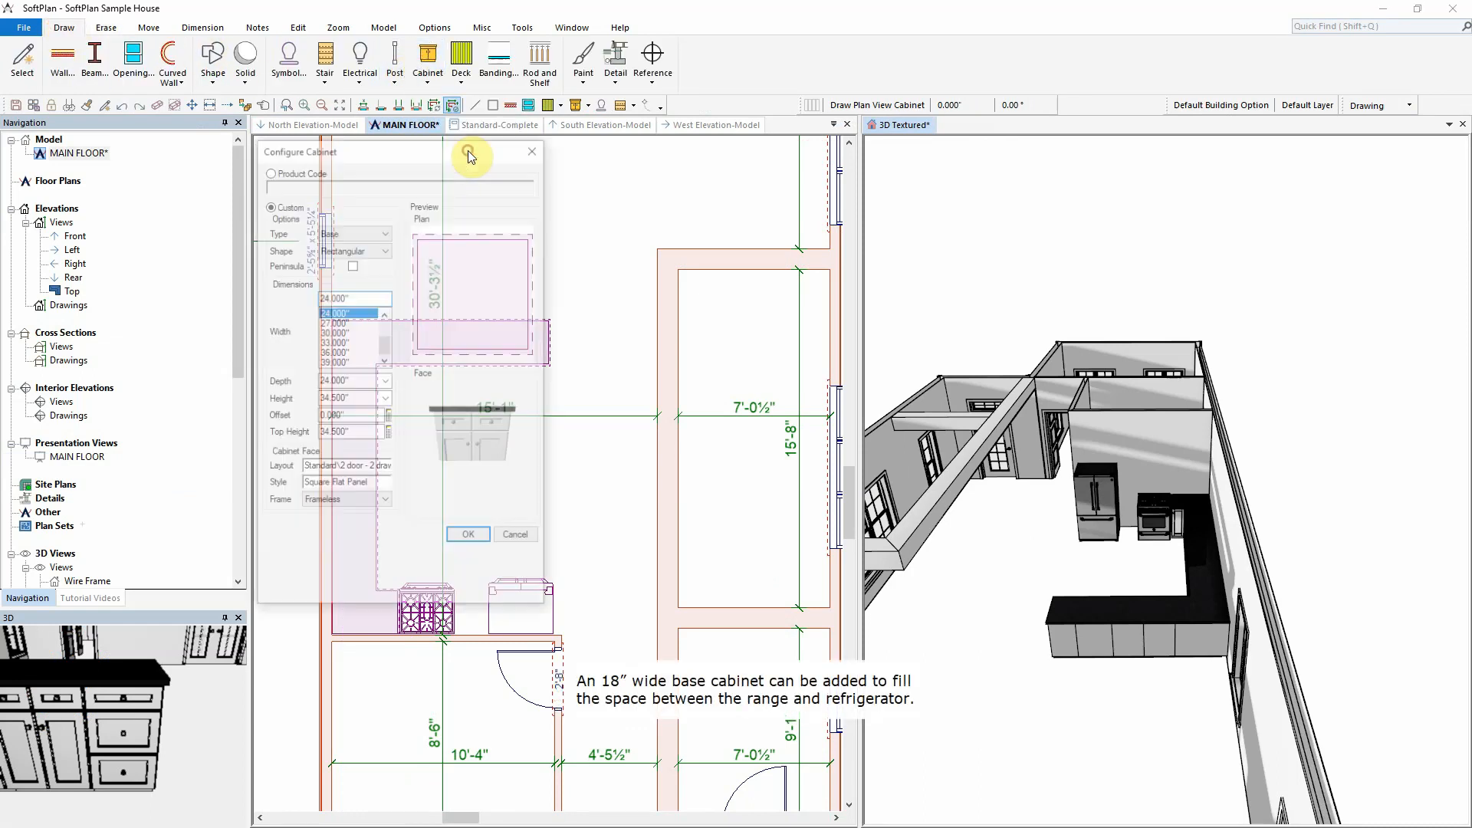
pyautogui.click(384, 298)
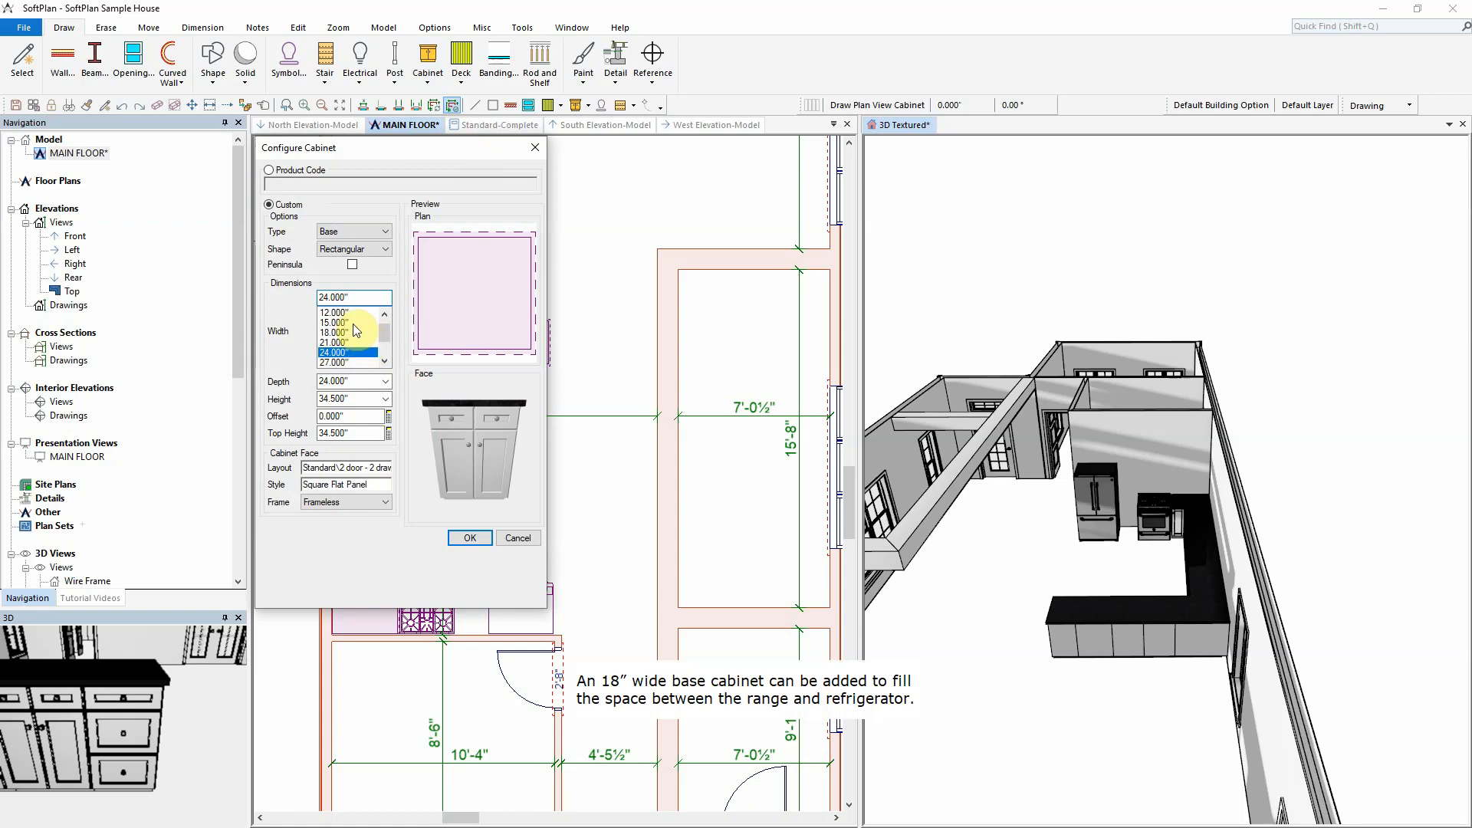
pyautogui.click(341, 333)
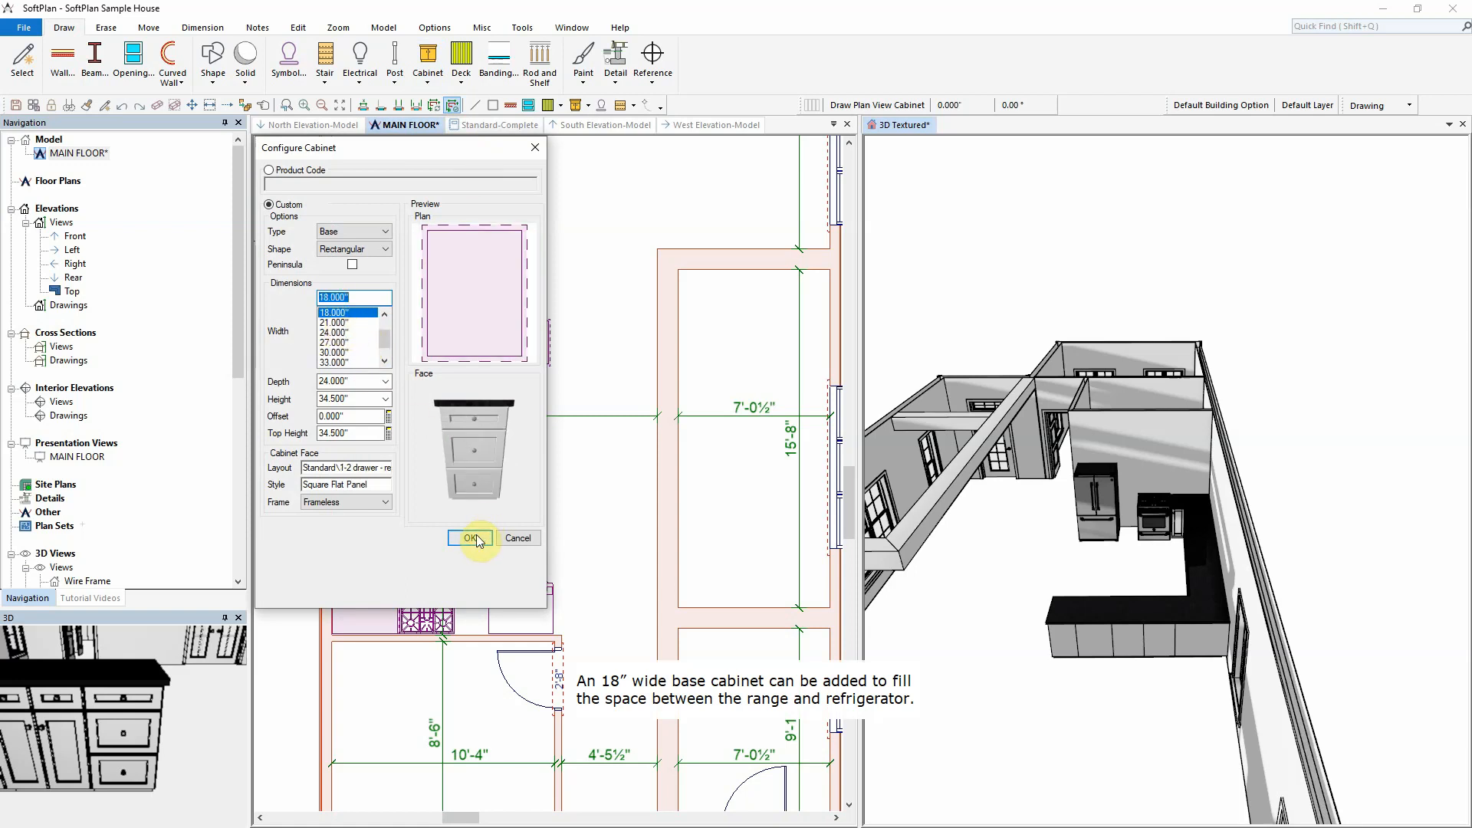
pyautogui.click(480, 539)
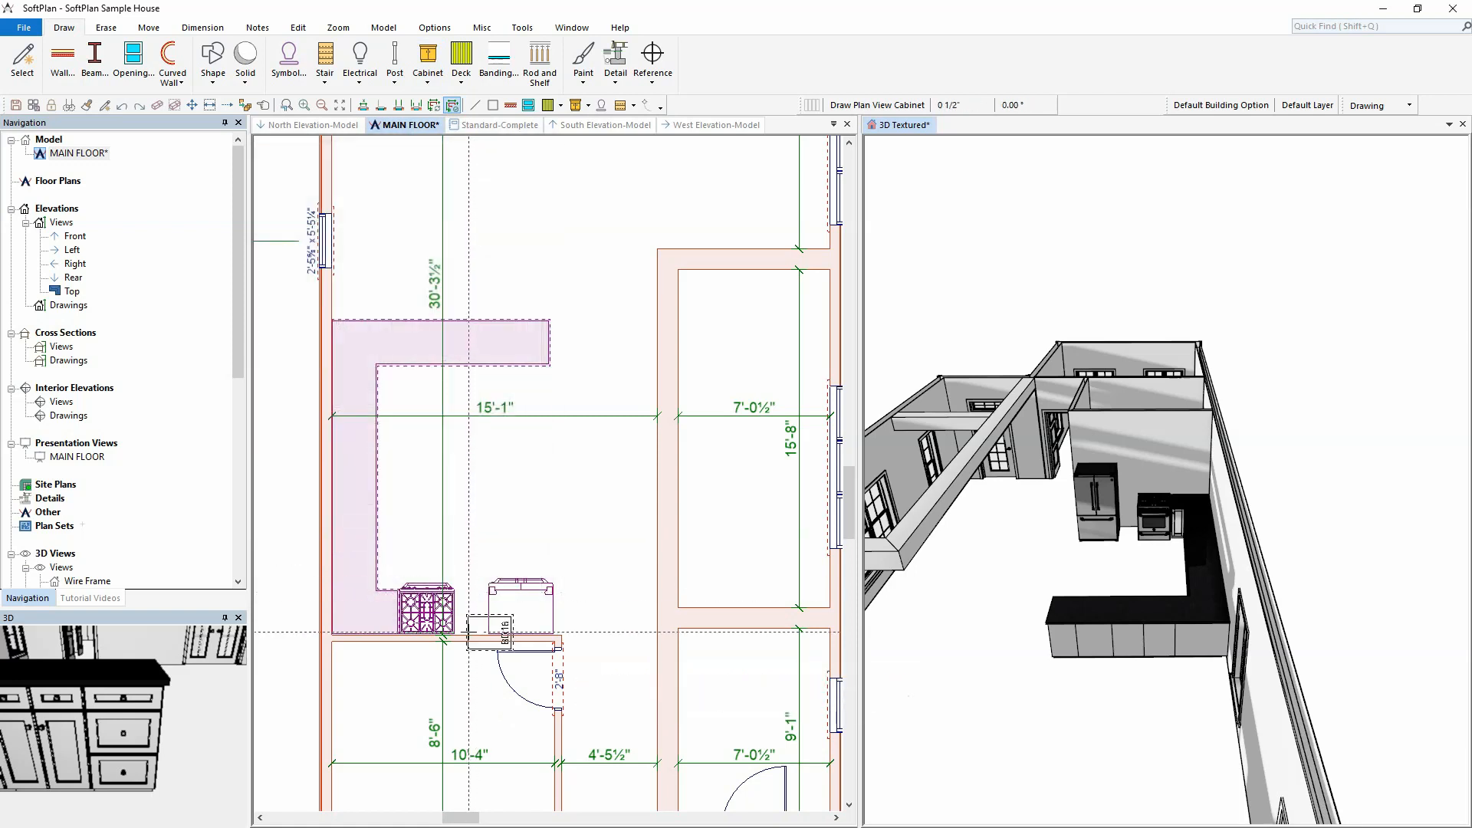
pyautogui.click(470, 632)
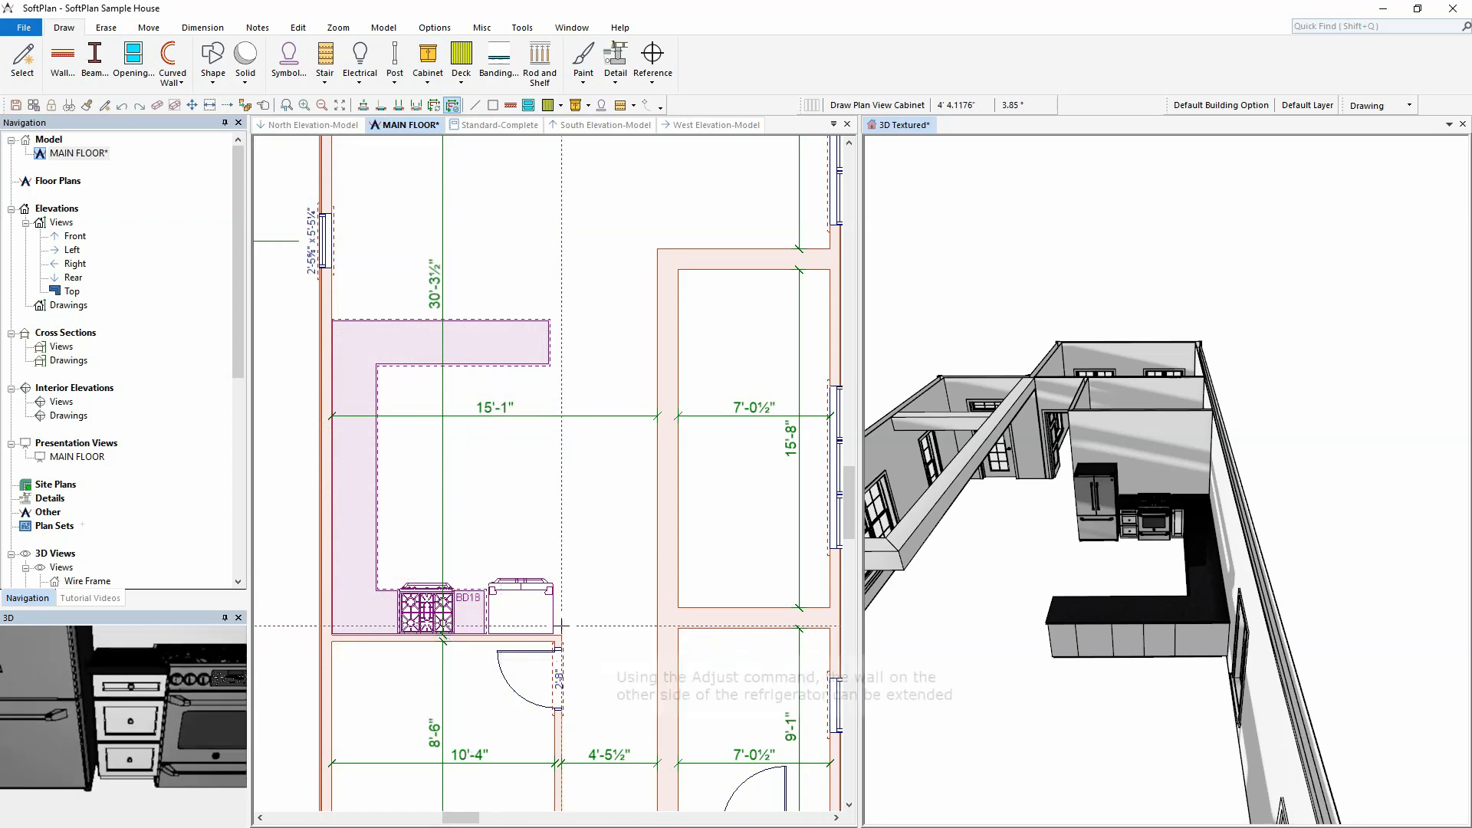
# Adjust the partition wall beside the refrigerator in the floor plan, extending its end along the refrigerator's side to about 11'-0 5/8"
pyautogui.scroll(5, 562, 634)
pyautogui.rightClick(542, 562)
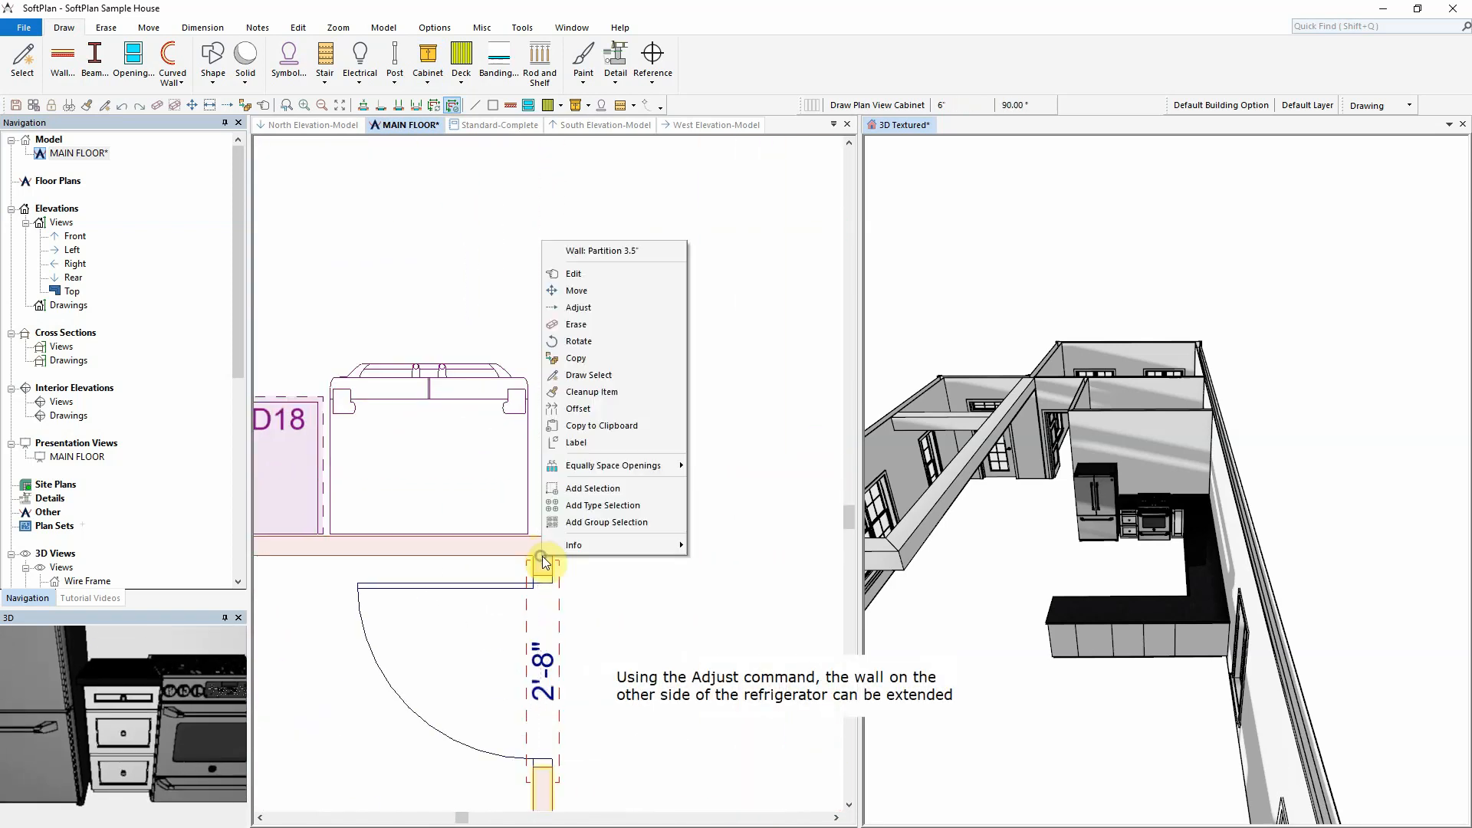
pyautogui.click(596, 308)
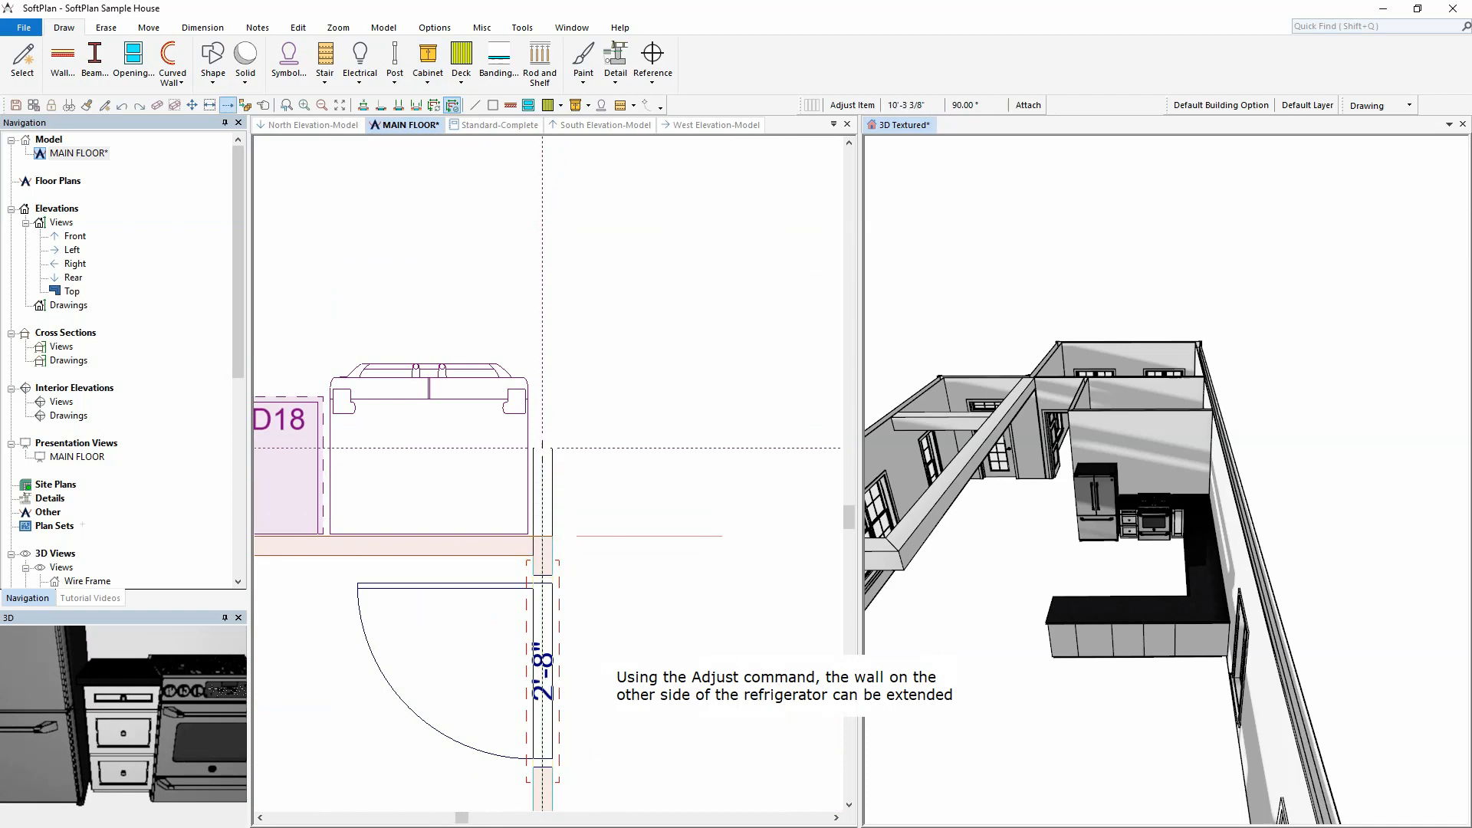
pyautogui.click(542, 397)
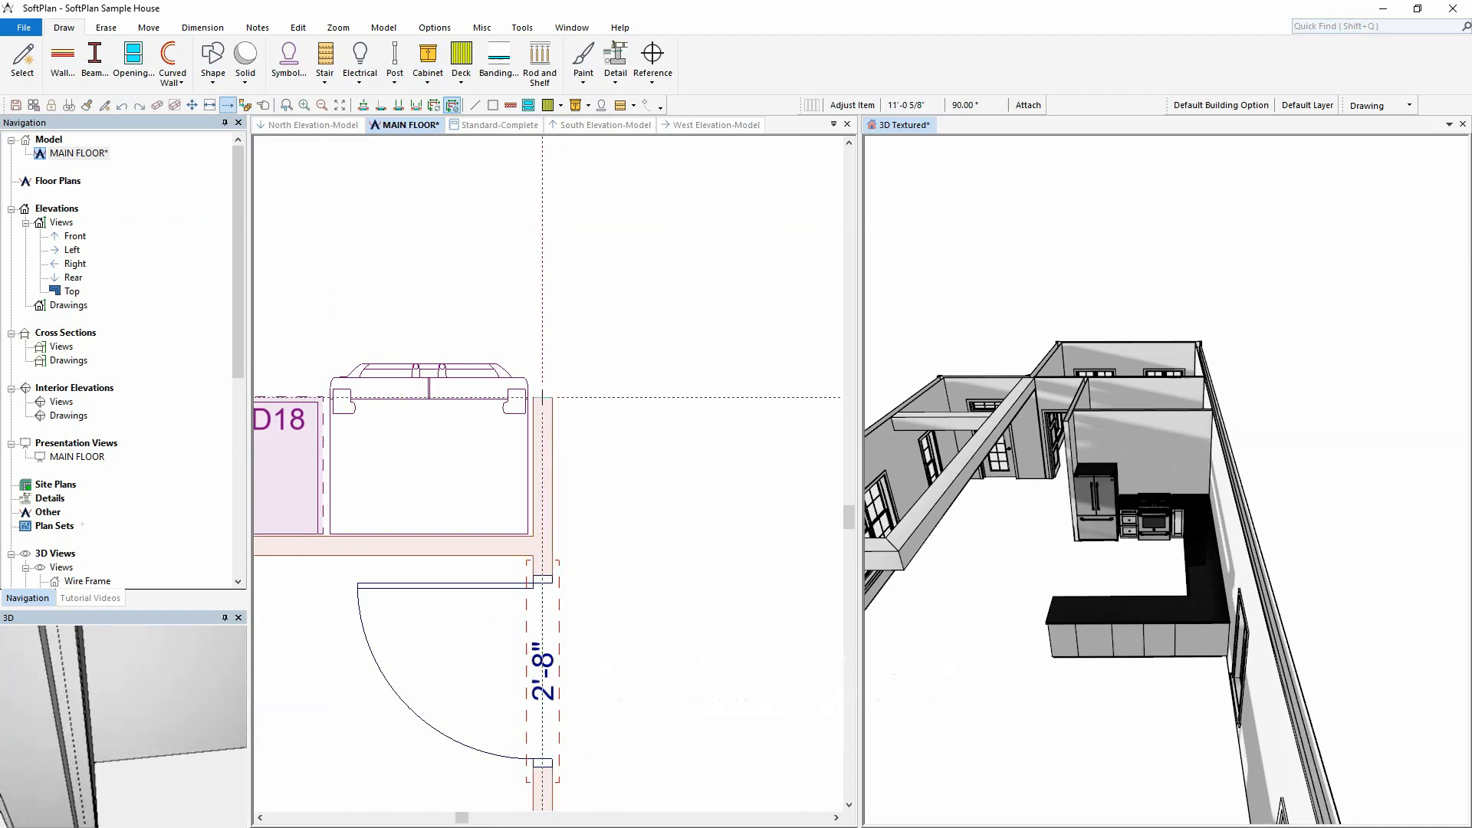
pyautogui.scroll(-5, 525, 361)
pyautogui.moveTo(525, 361); pyautogui.dragTo(618, 440, button='middle')
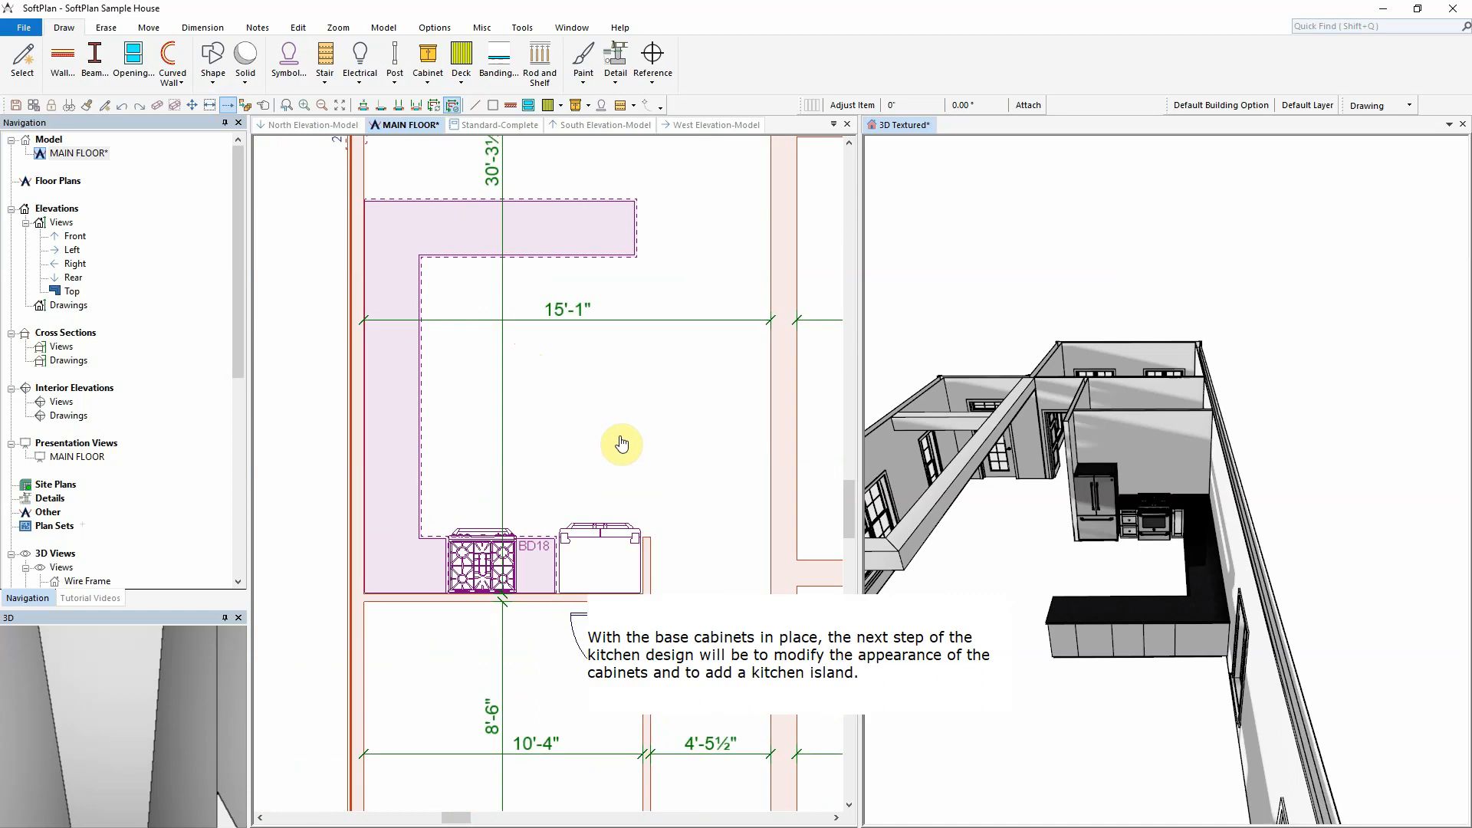
# Turn the 3D model and aim the camera at the base cabinet fronts along the exterior kitchen wall
pyautogui.click(904, 131)
pyautogui.moveTo(1028, 513); pyautogui.dragTo(1081, 508)
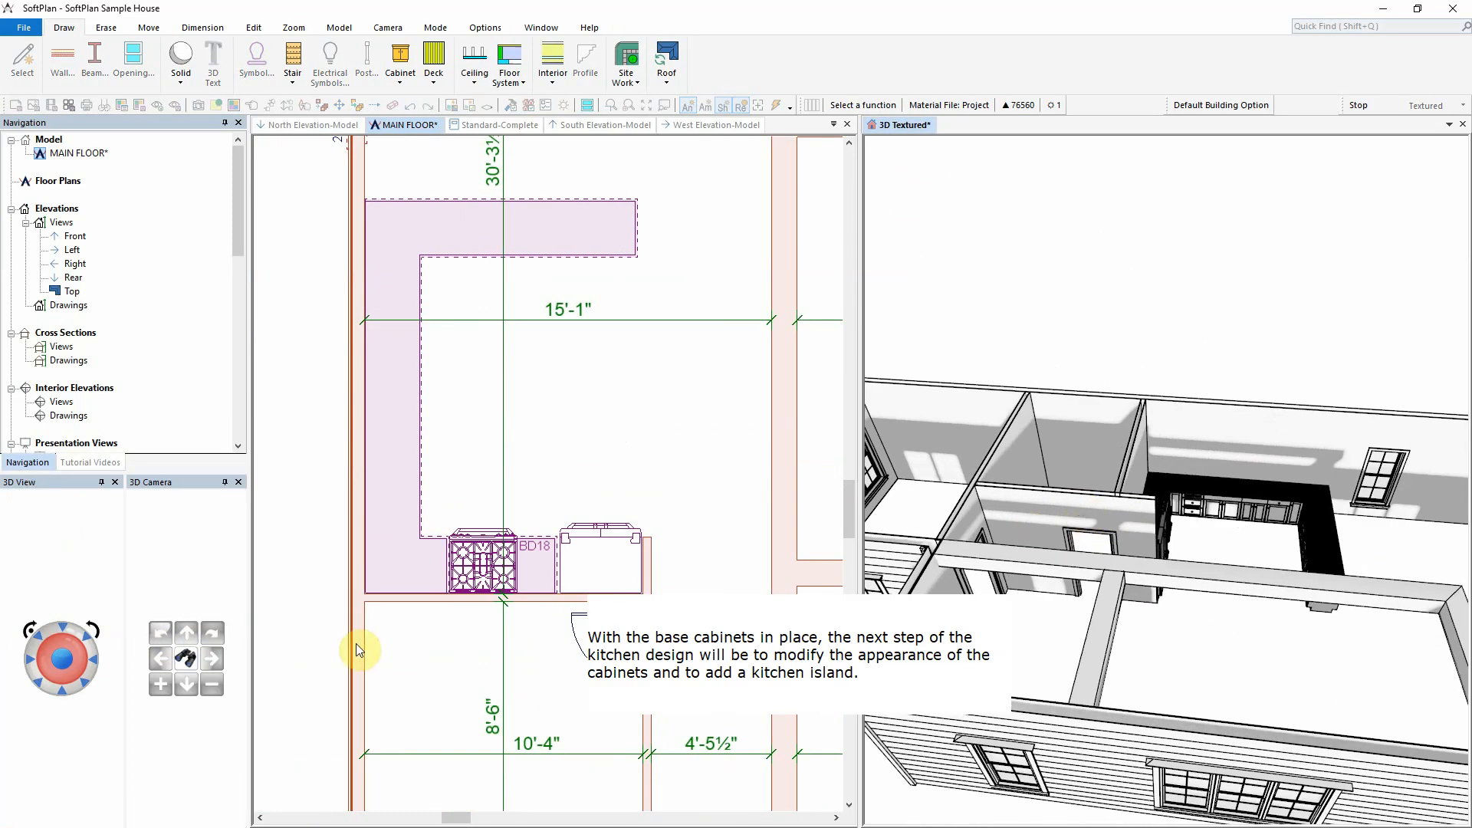
pyautogui.click(185, 658)
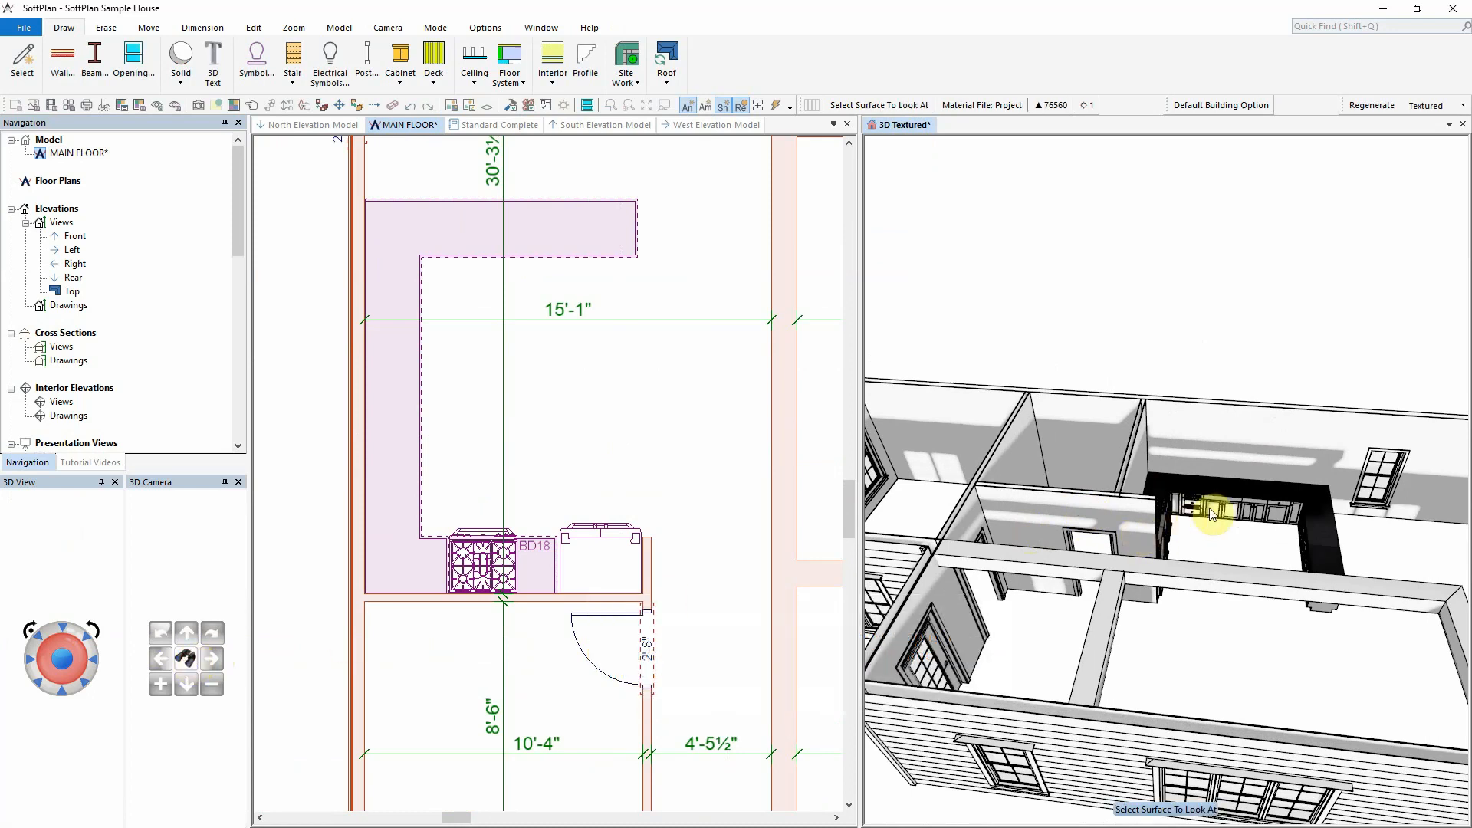
pyautogui.click(1196, 519)
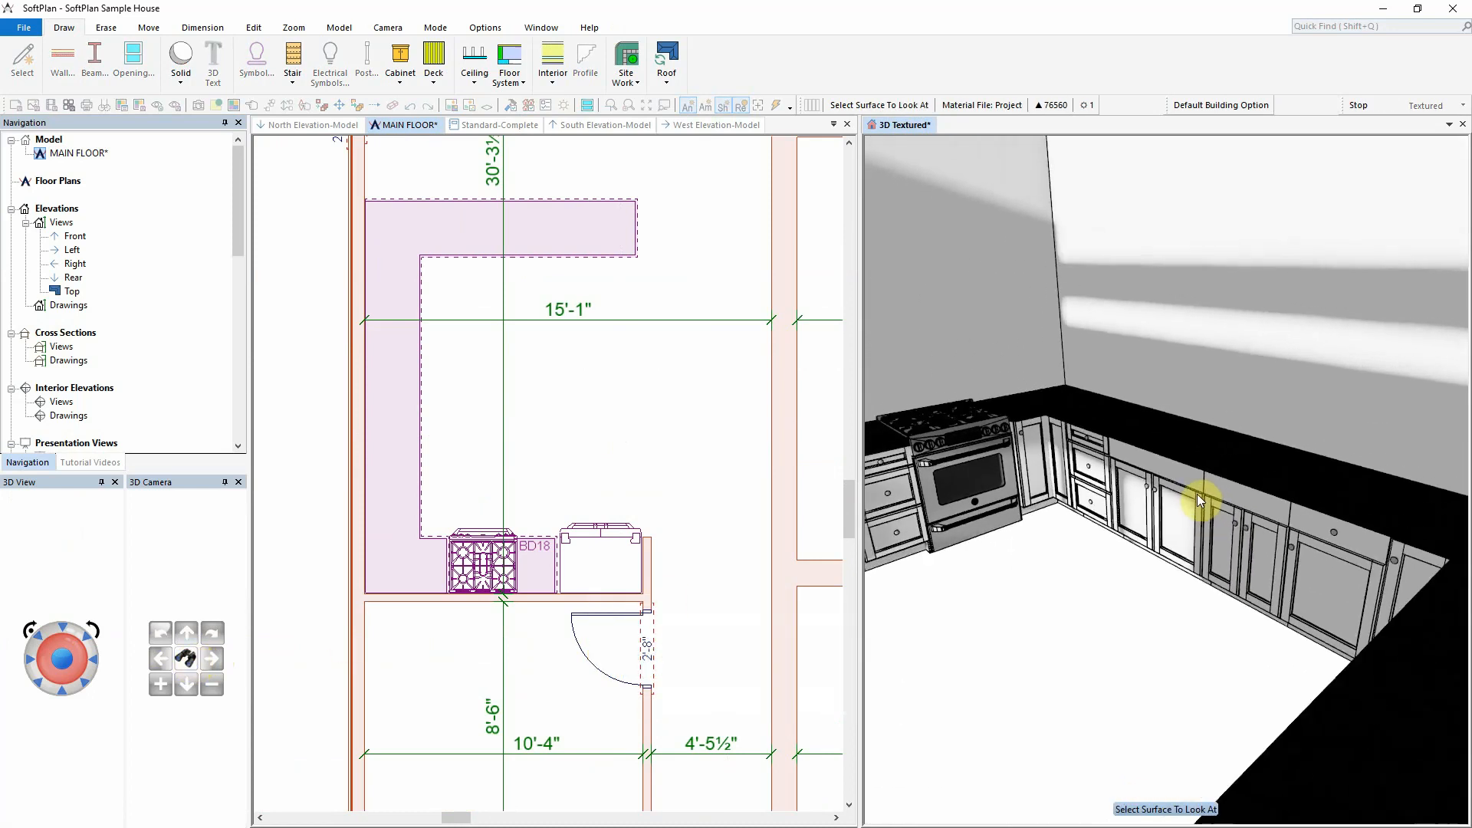
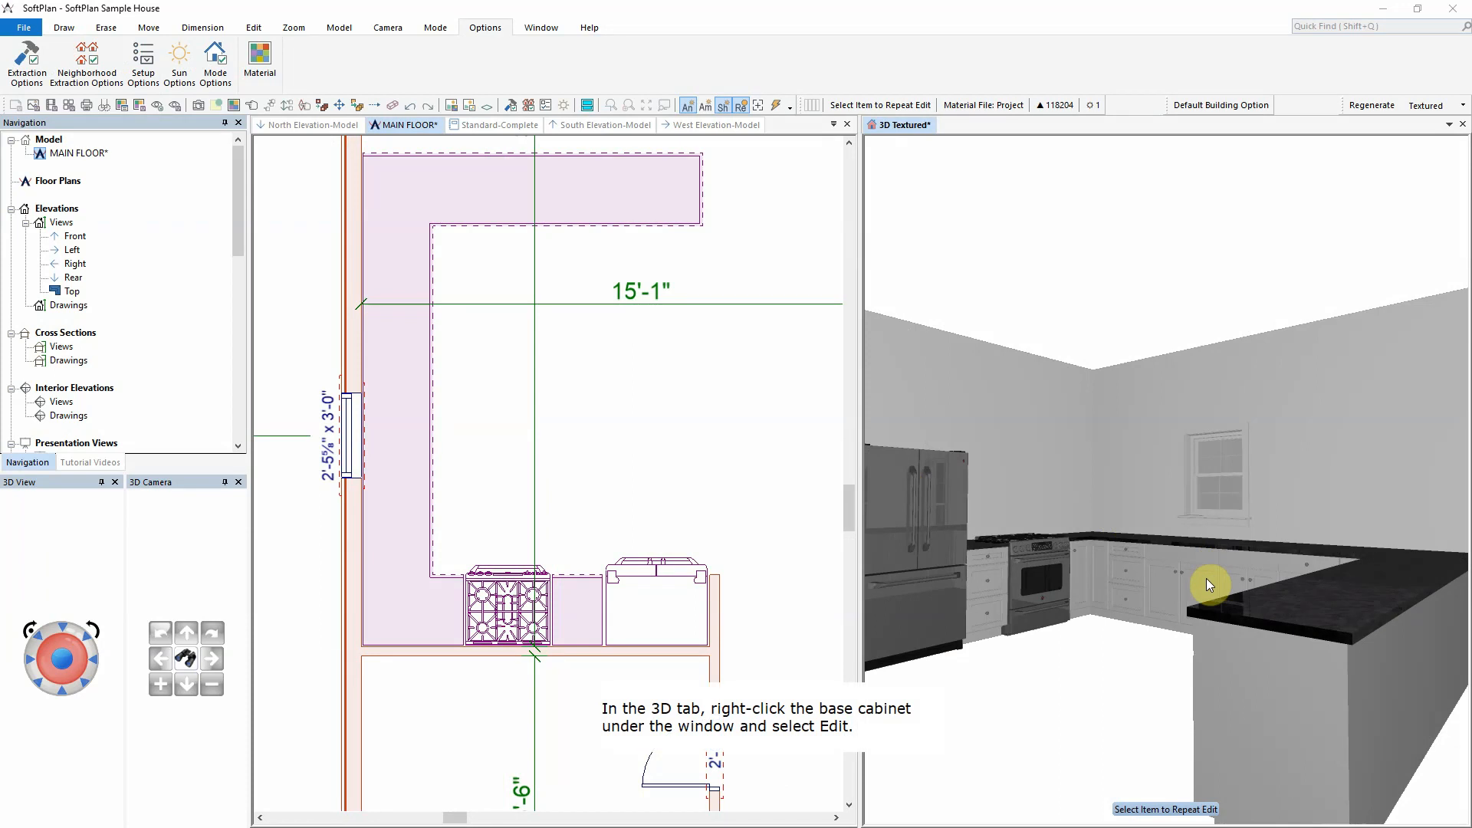
# Add the Kohler sink symbol K-14580-KG to the 36" base cabinet under the window
pyautogui.rightClick(1207, 579)
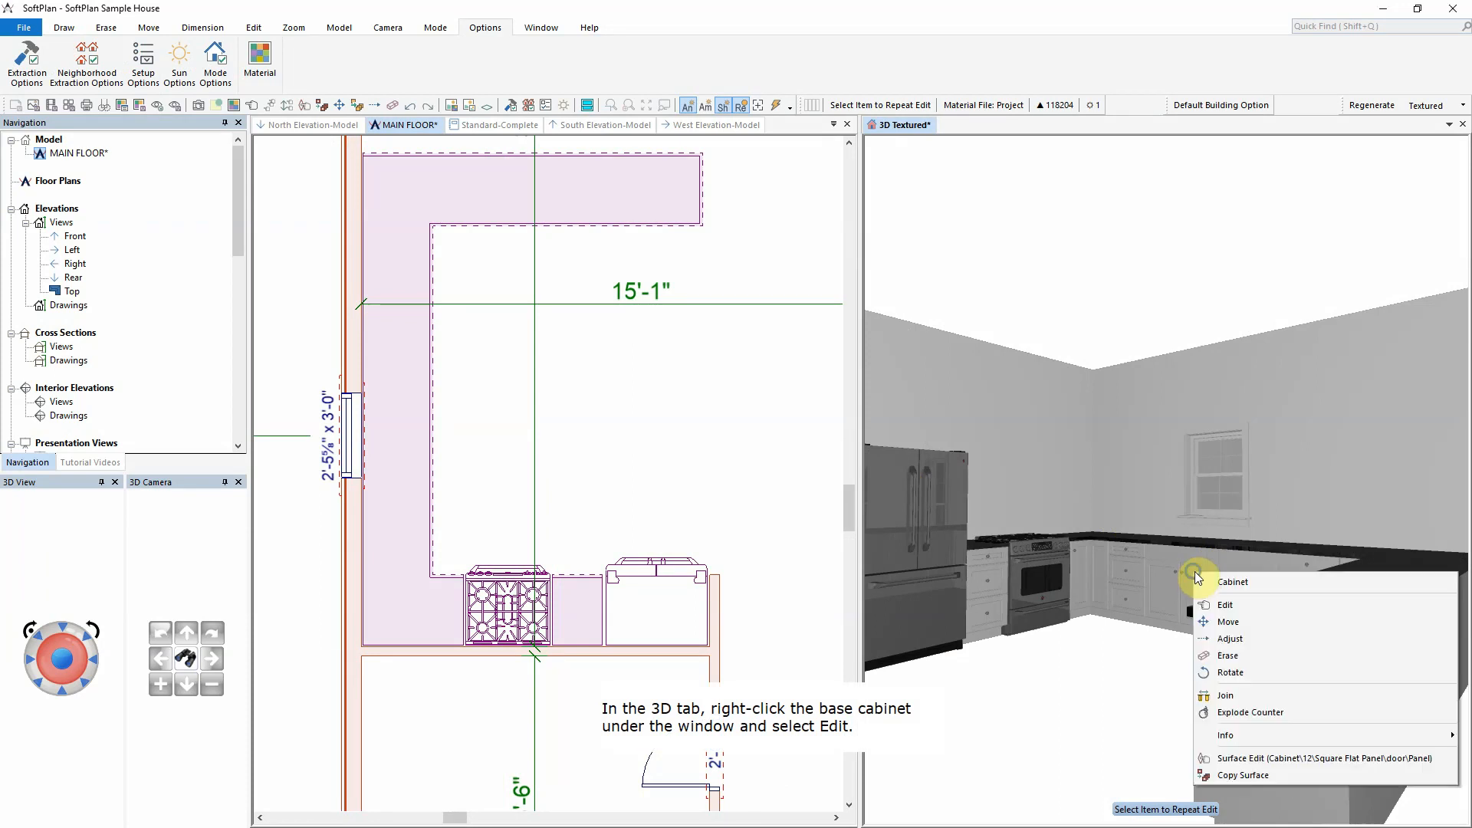
pyautogui.click(1240, 606)
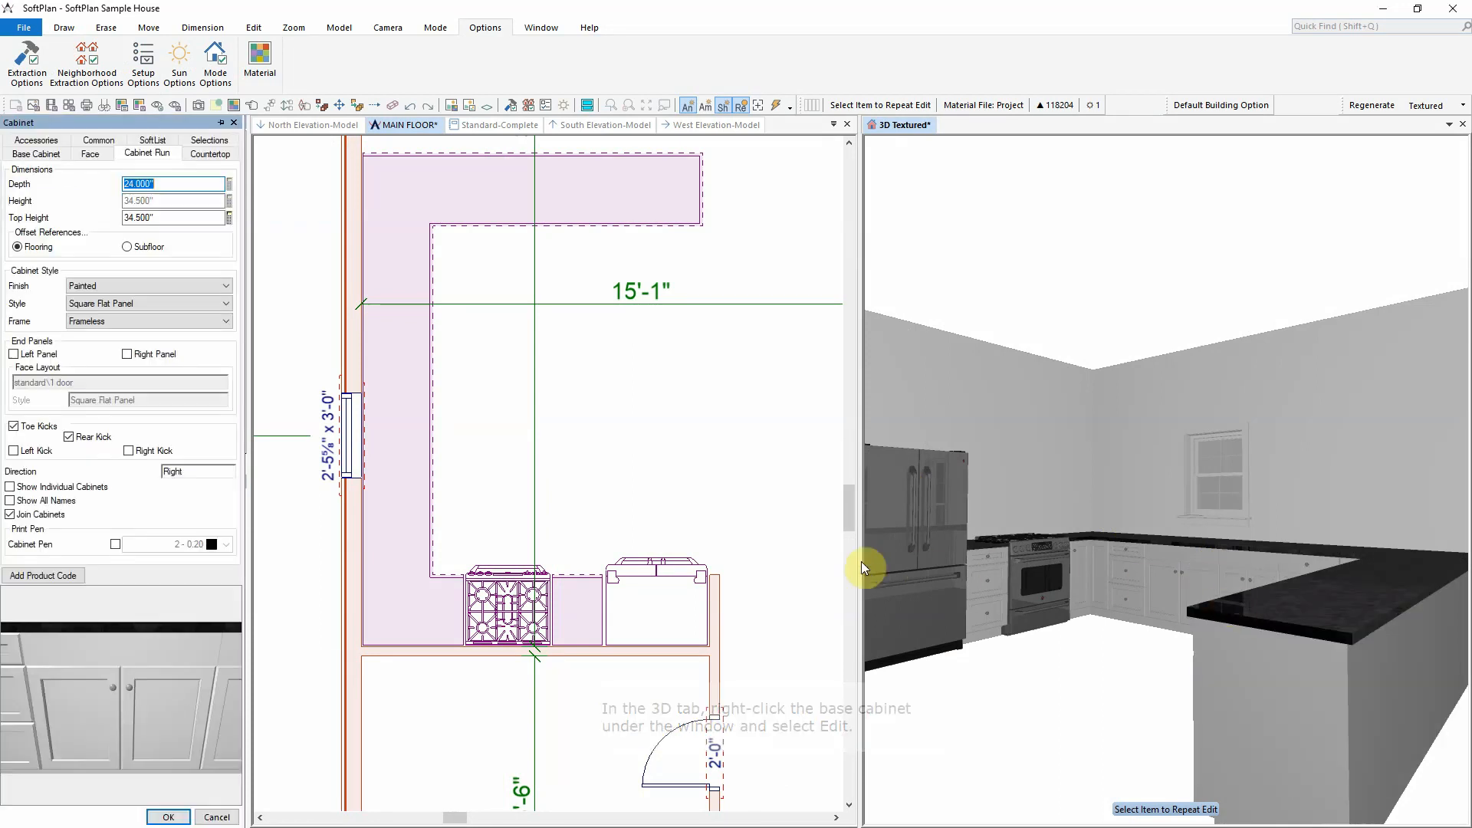
pyautogui.click(31, 154)
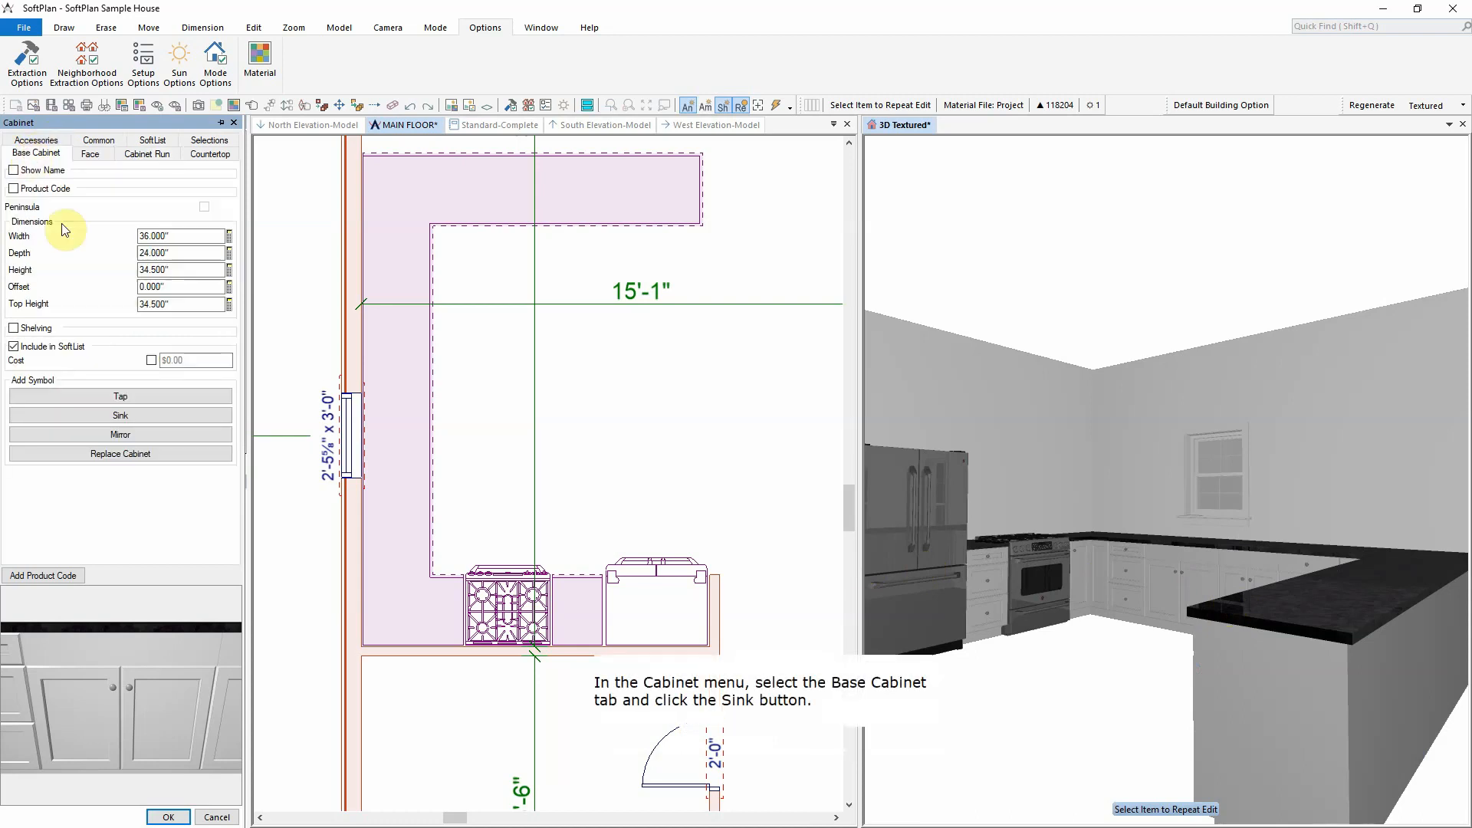
pyautogui.click(132, 416)
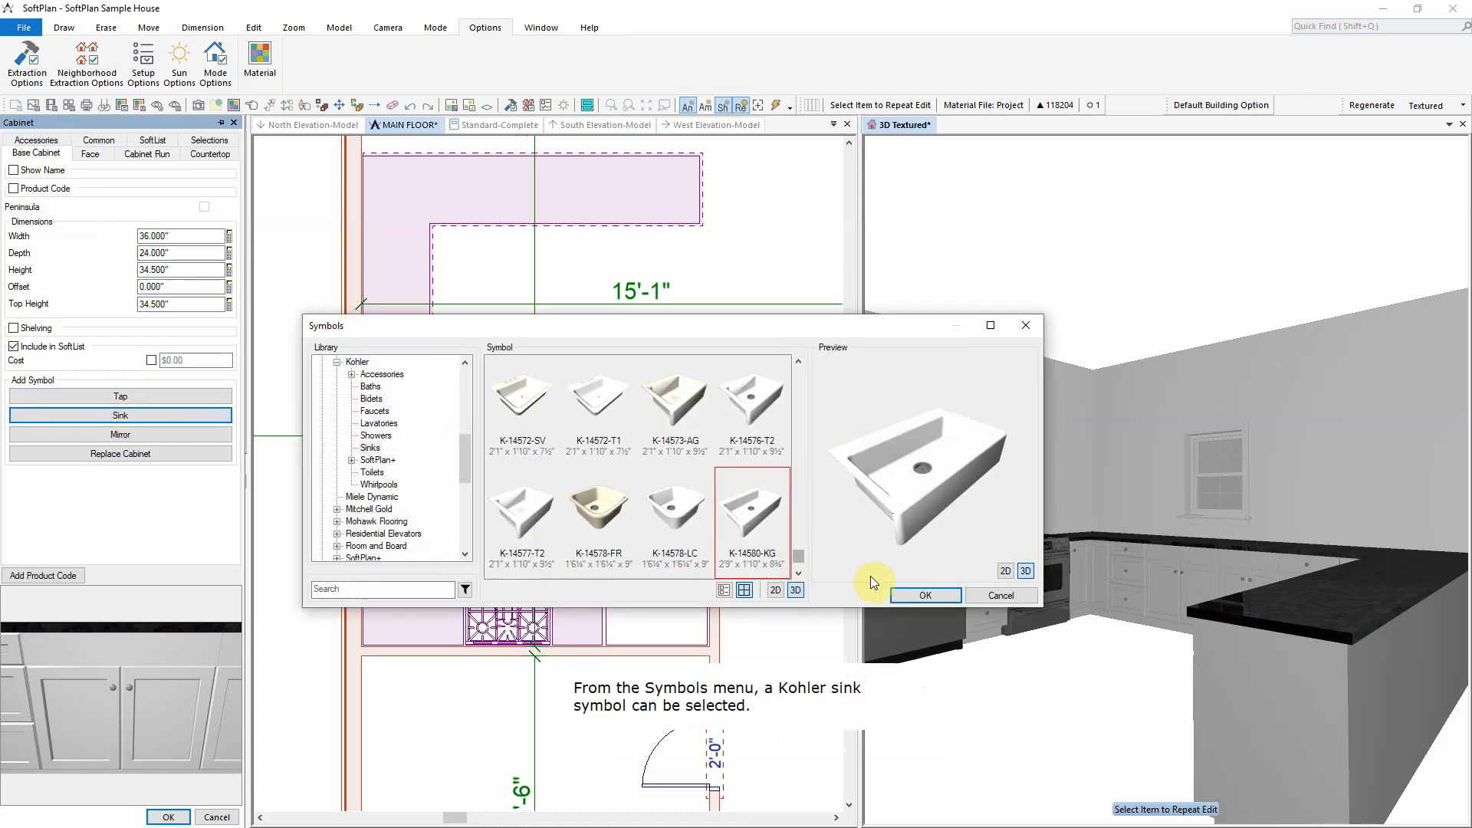
pyautogui.click(922, 592)
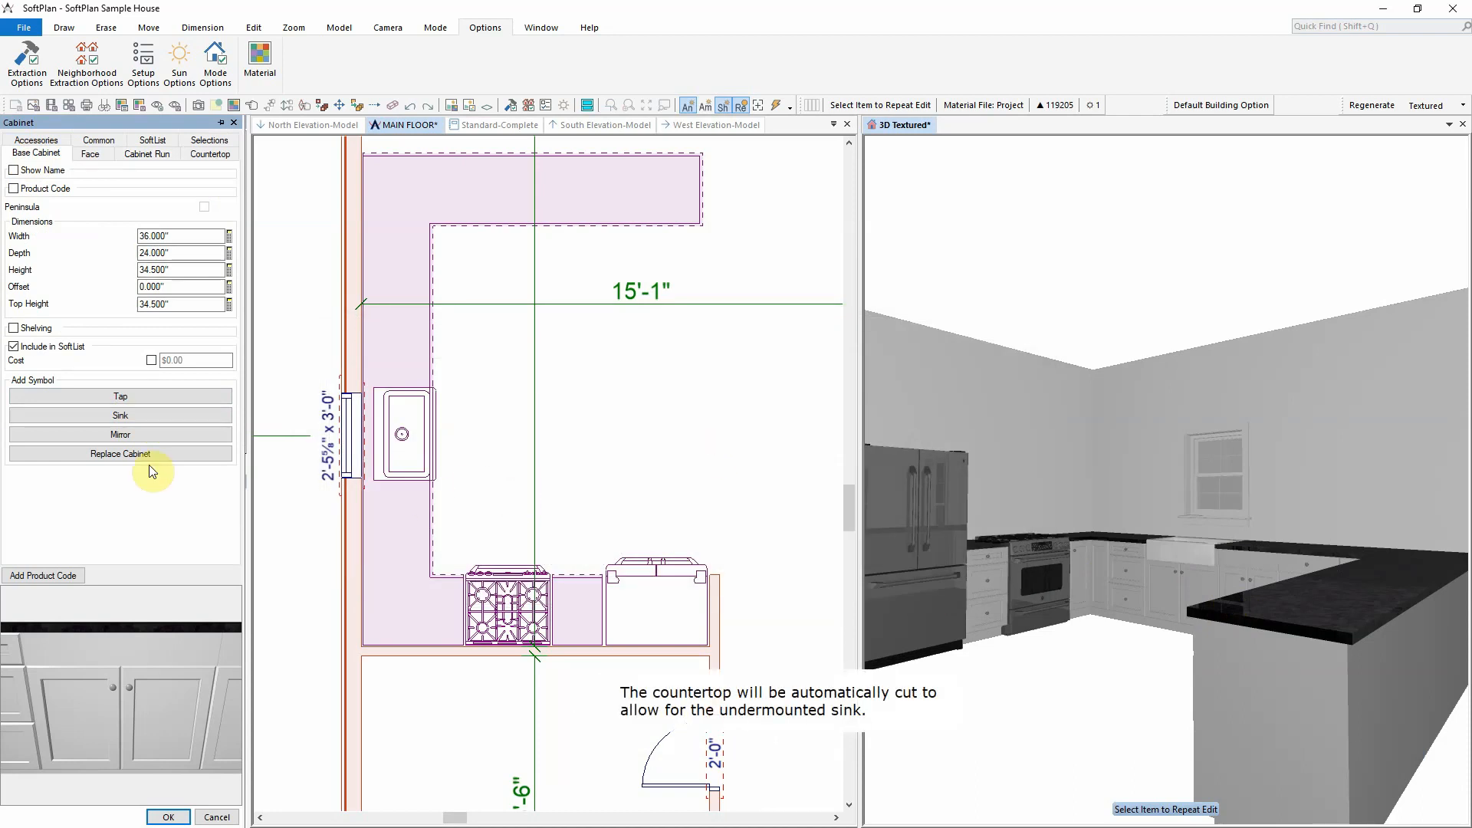
# Add the "single handle with pull-down spray faucet" tap symbol to the sink cabinet and apply the cabinet edit
pyautogui.click(152, 398)
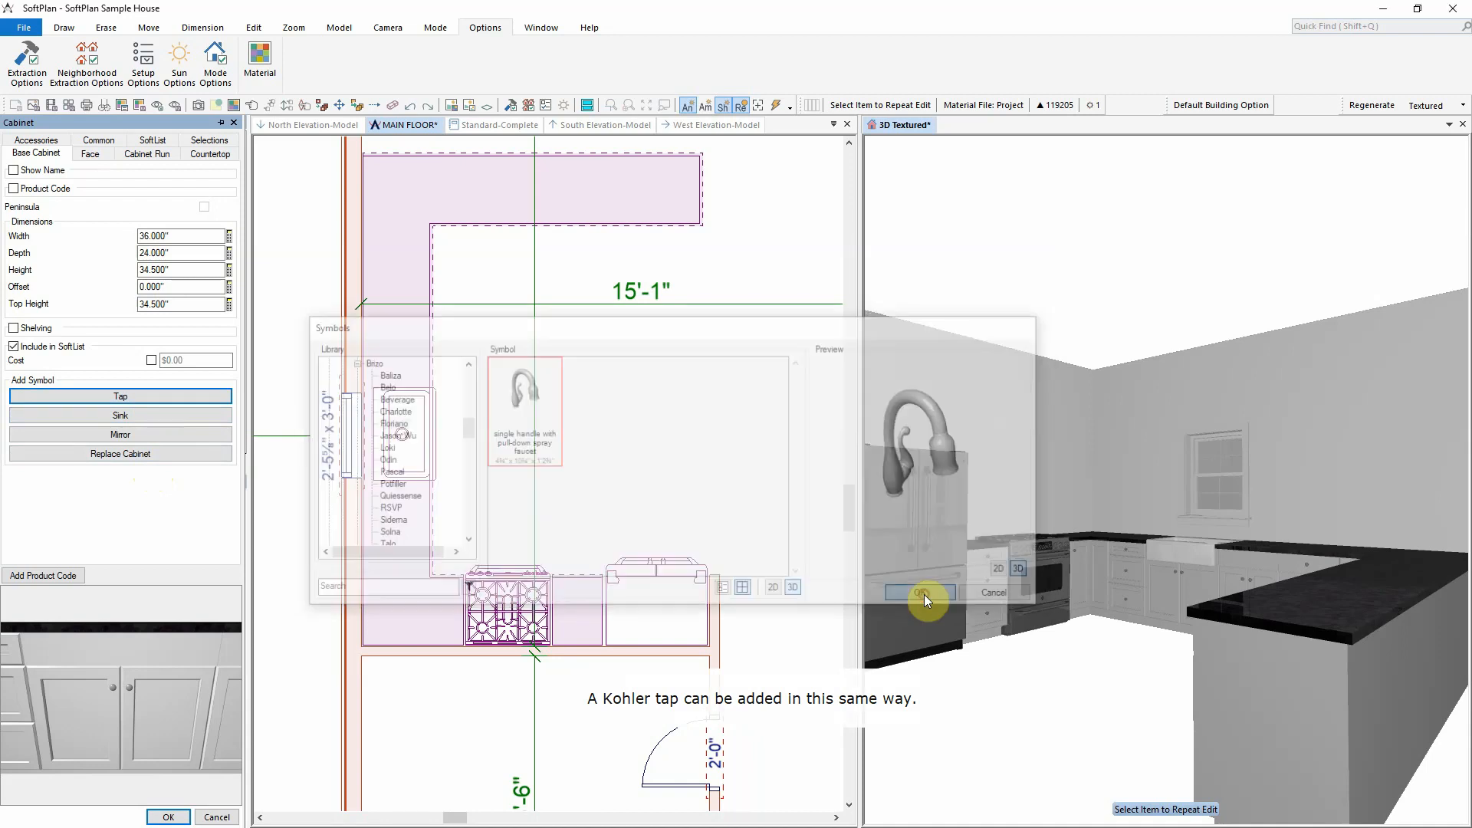
pyautogui.click(923, 595)
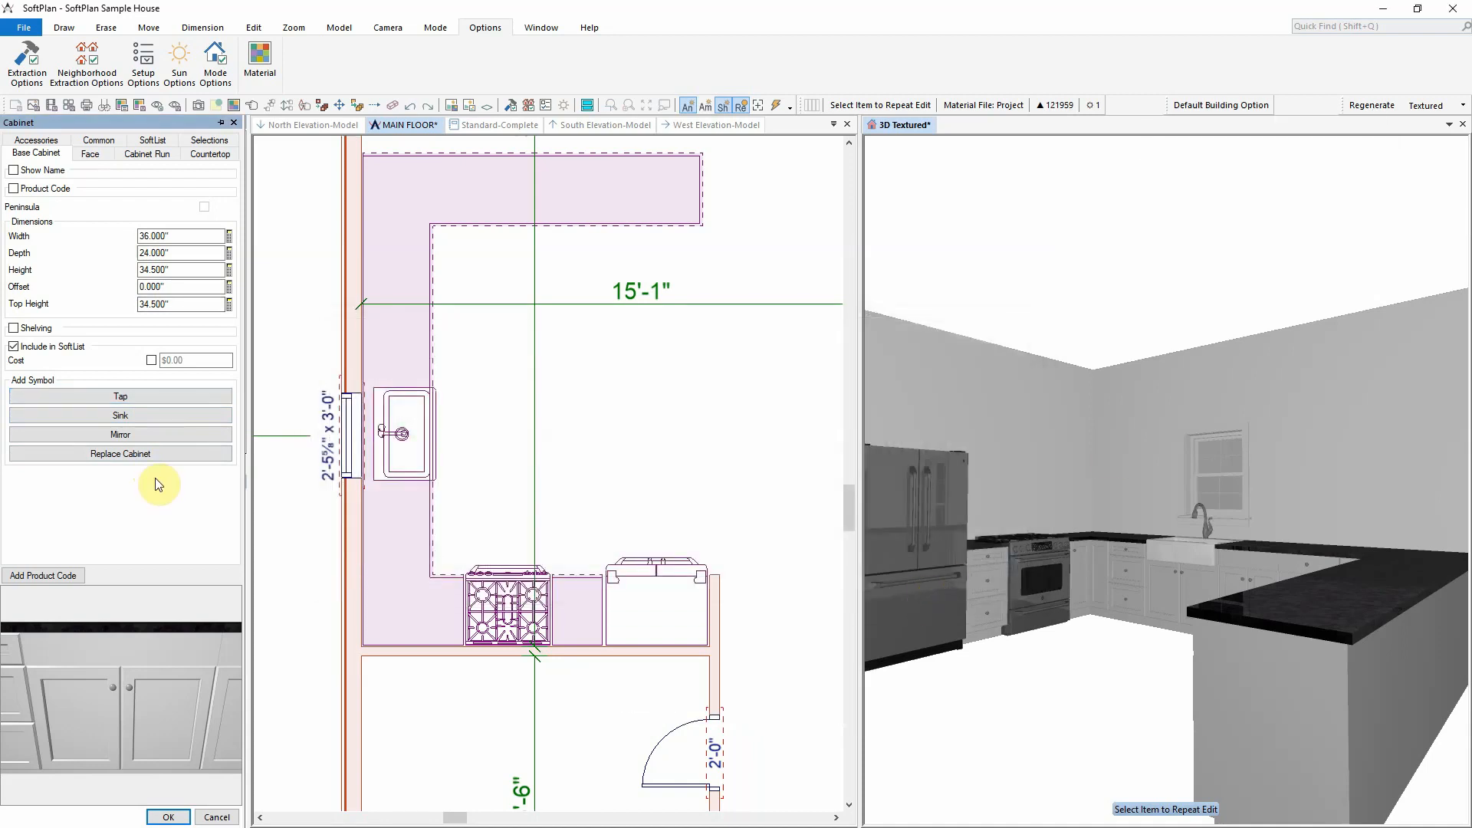
pyautogui.click(171, 818)
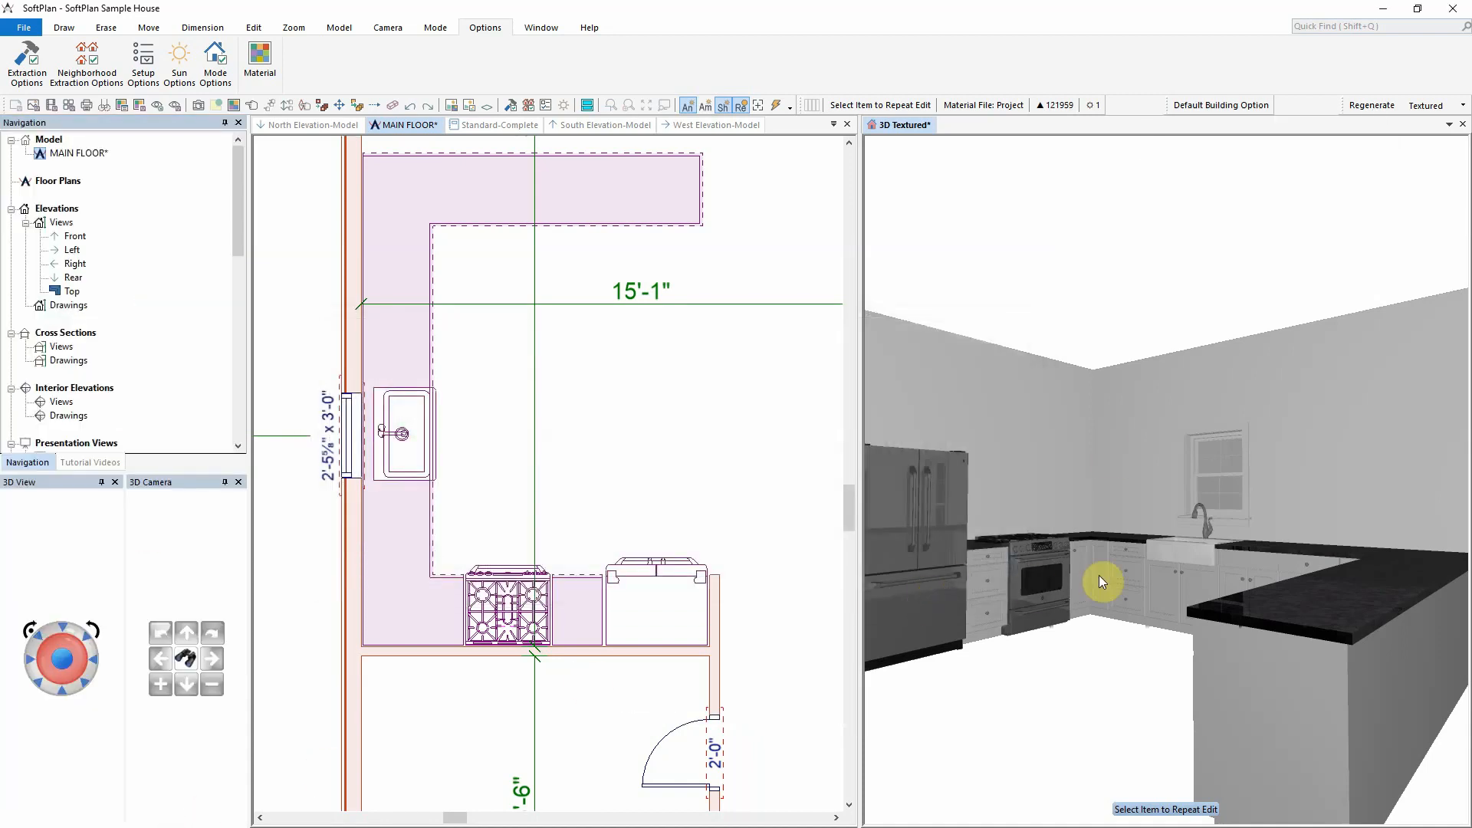
# Edit the 24" base cabinet to the right of the sink and search the replacement symbols for "dishwasher"
pyautogui.rightClick(1240, 563)
pyautogui.click(1259, 596)
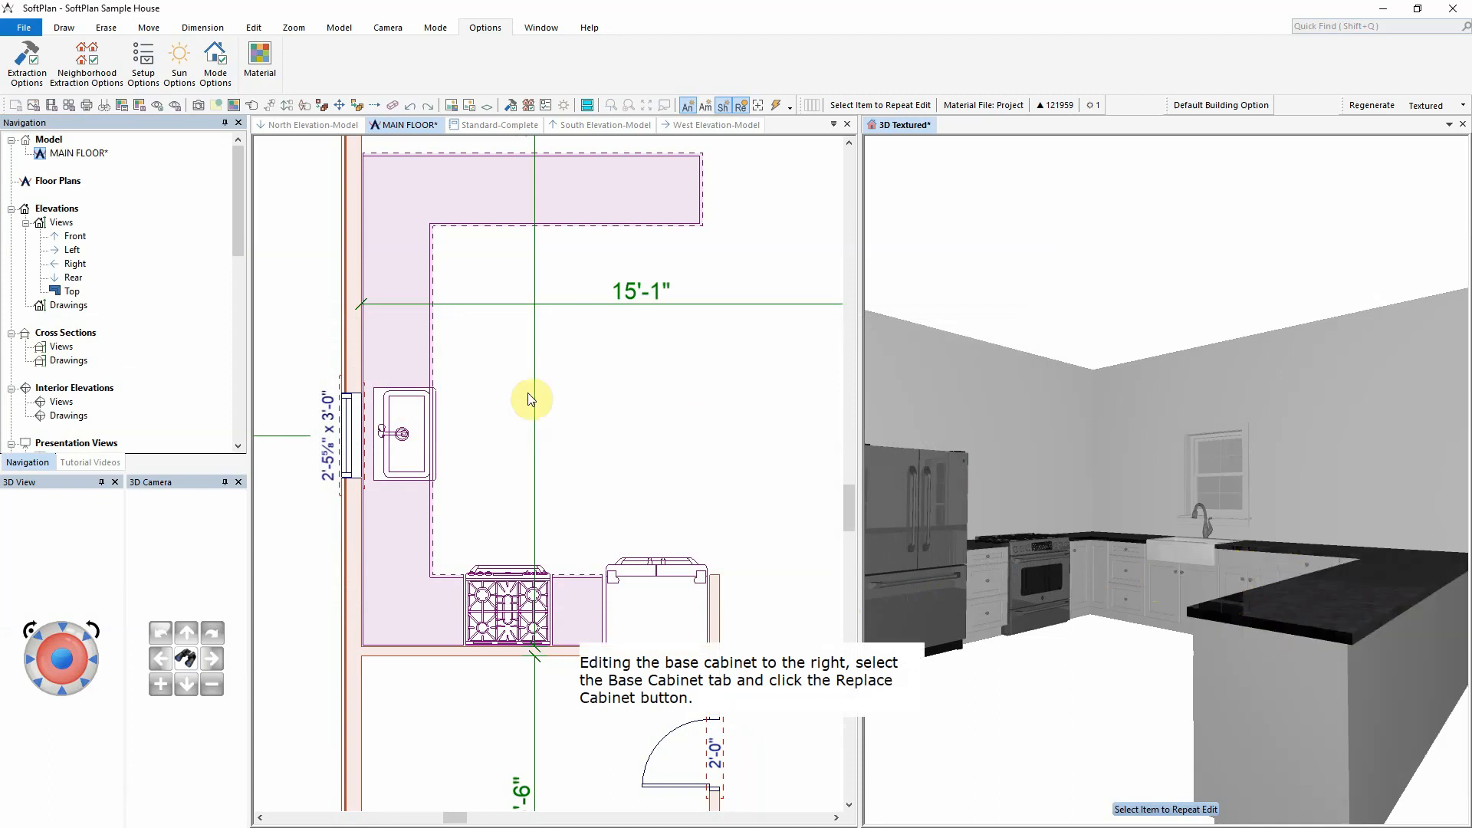
pyautogui.click(36, 154)
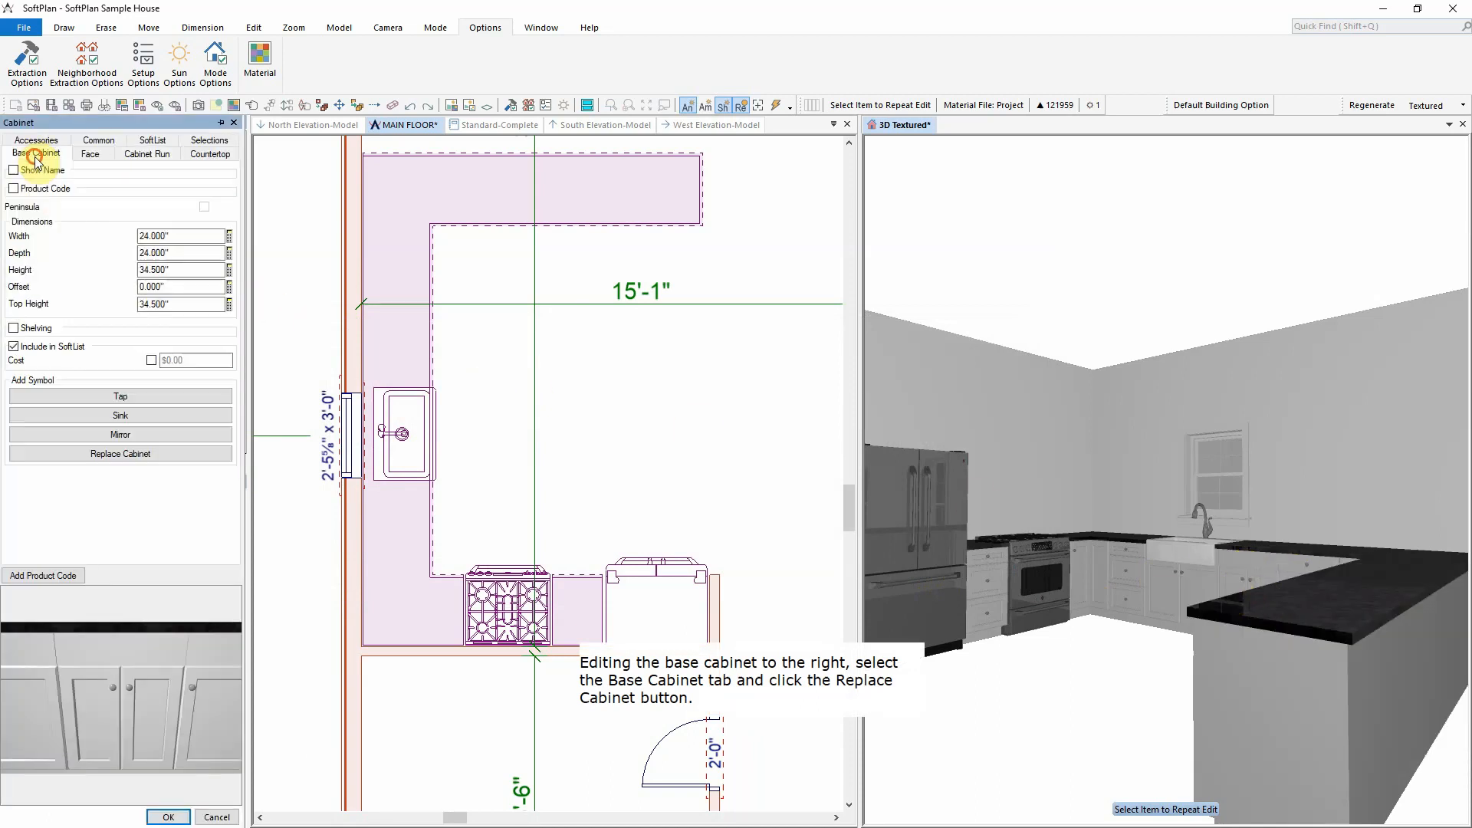
pyautogui.click(129, 453)
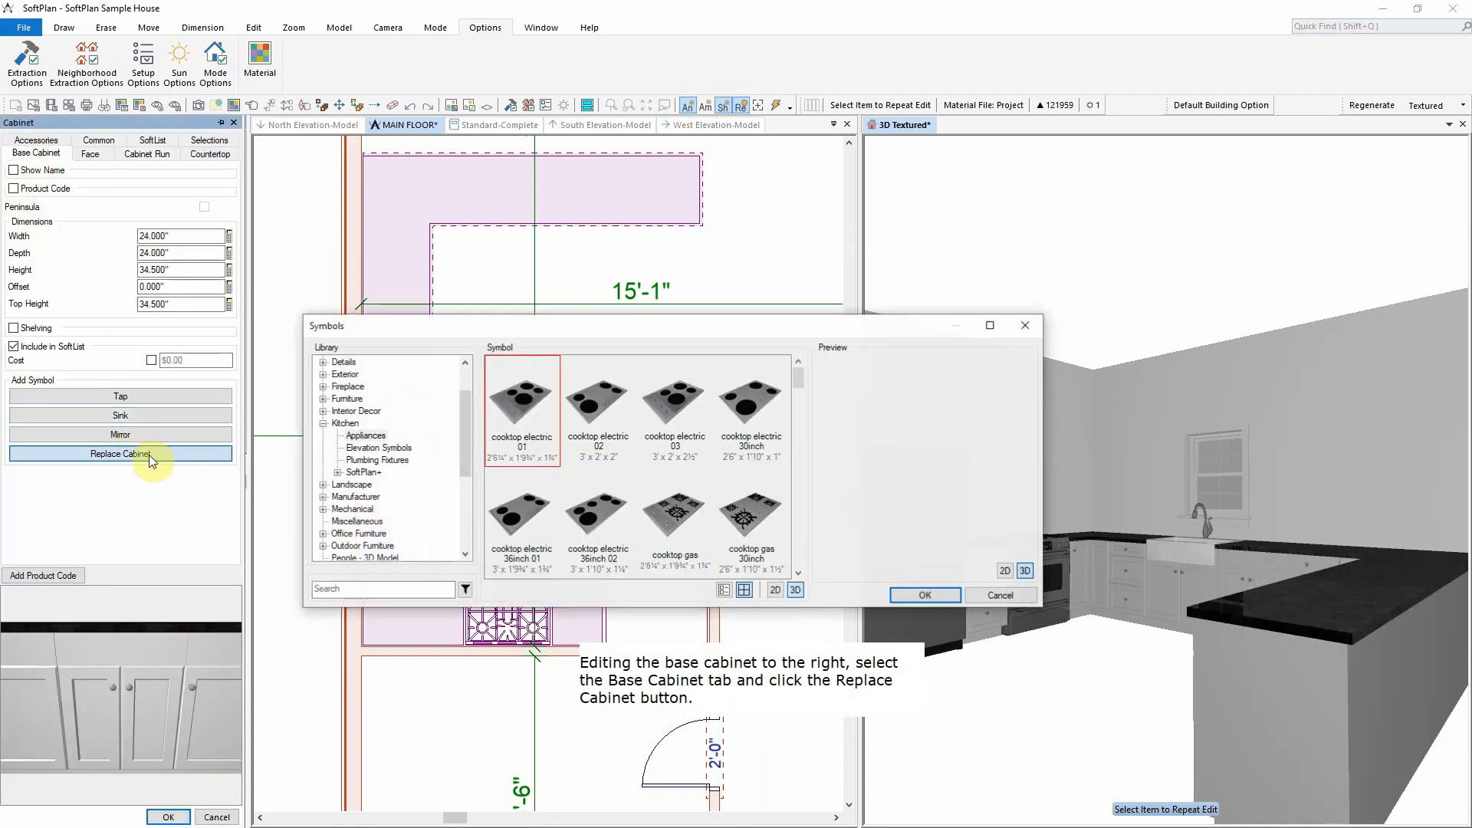
pyautogui.click(358, 592)
pyautogui.write('dishwas')
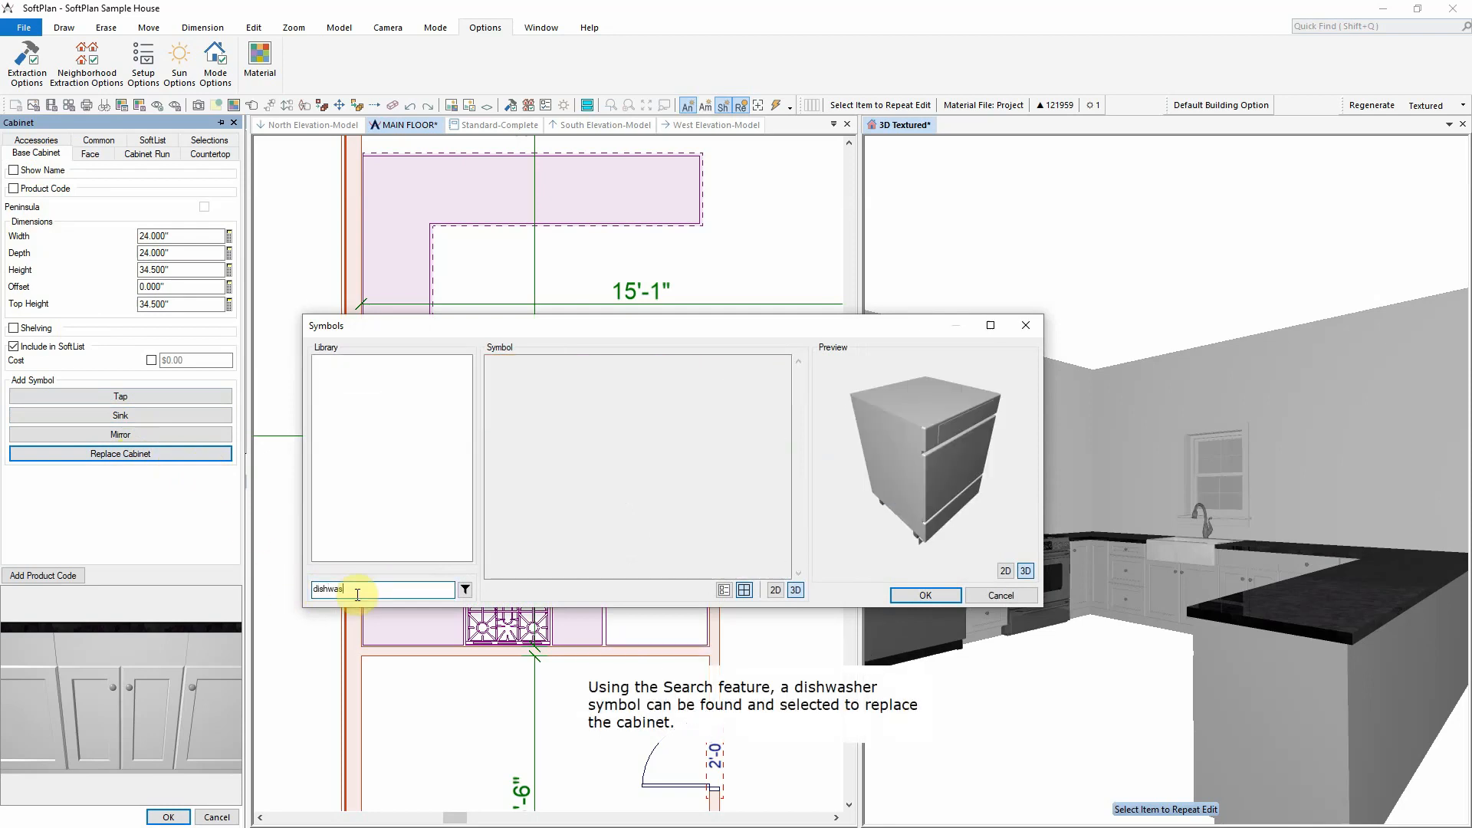
pyautogui.write('her')
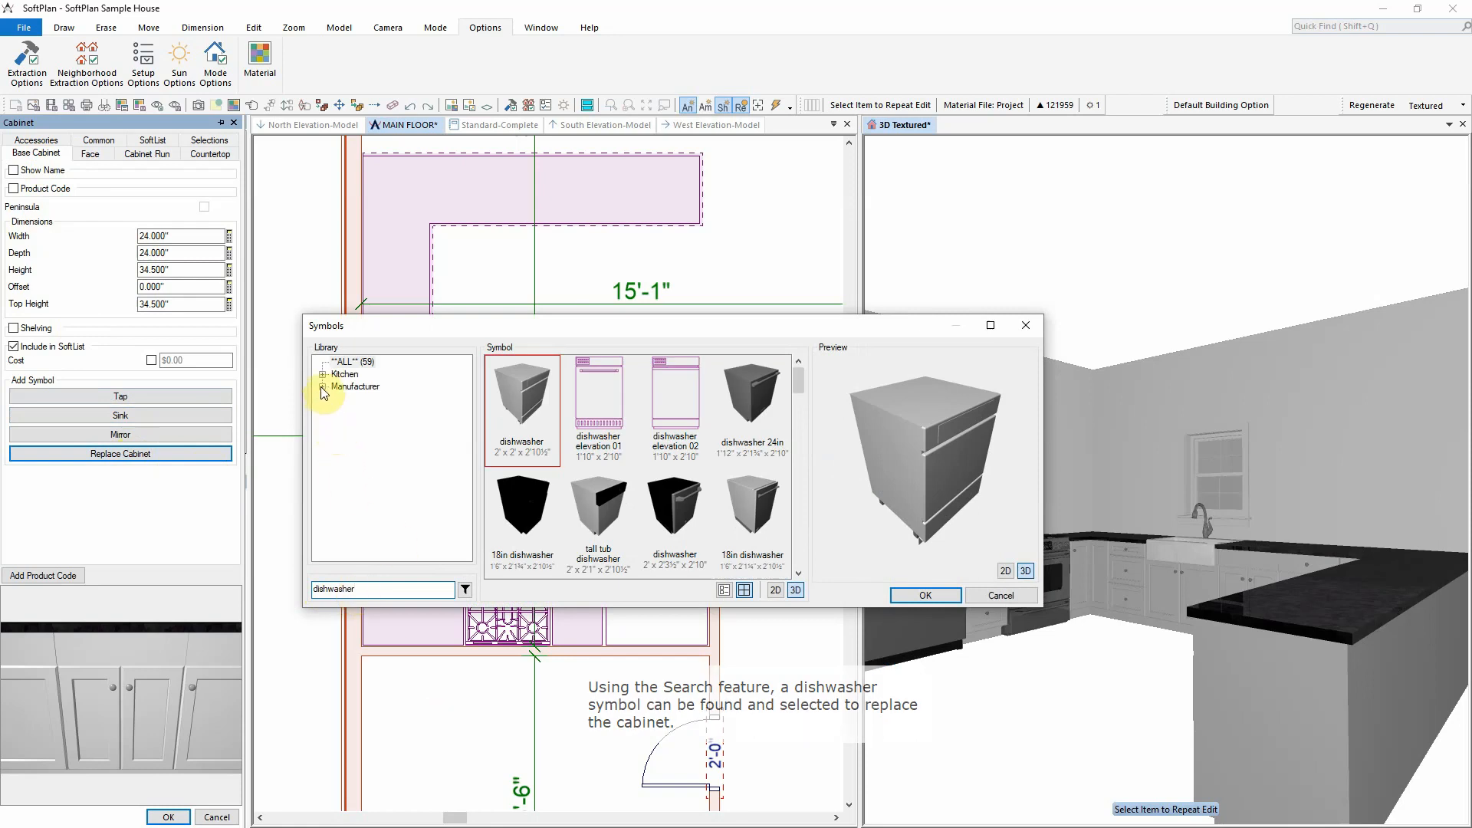
# Replace the cabinet with a dishwasher symbol from the Manufacturer library and hide the cabinet's name on the plan
pyautogui.click(323, 387)
pyautogui.click(352, 402)
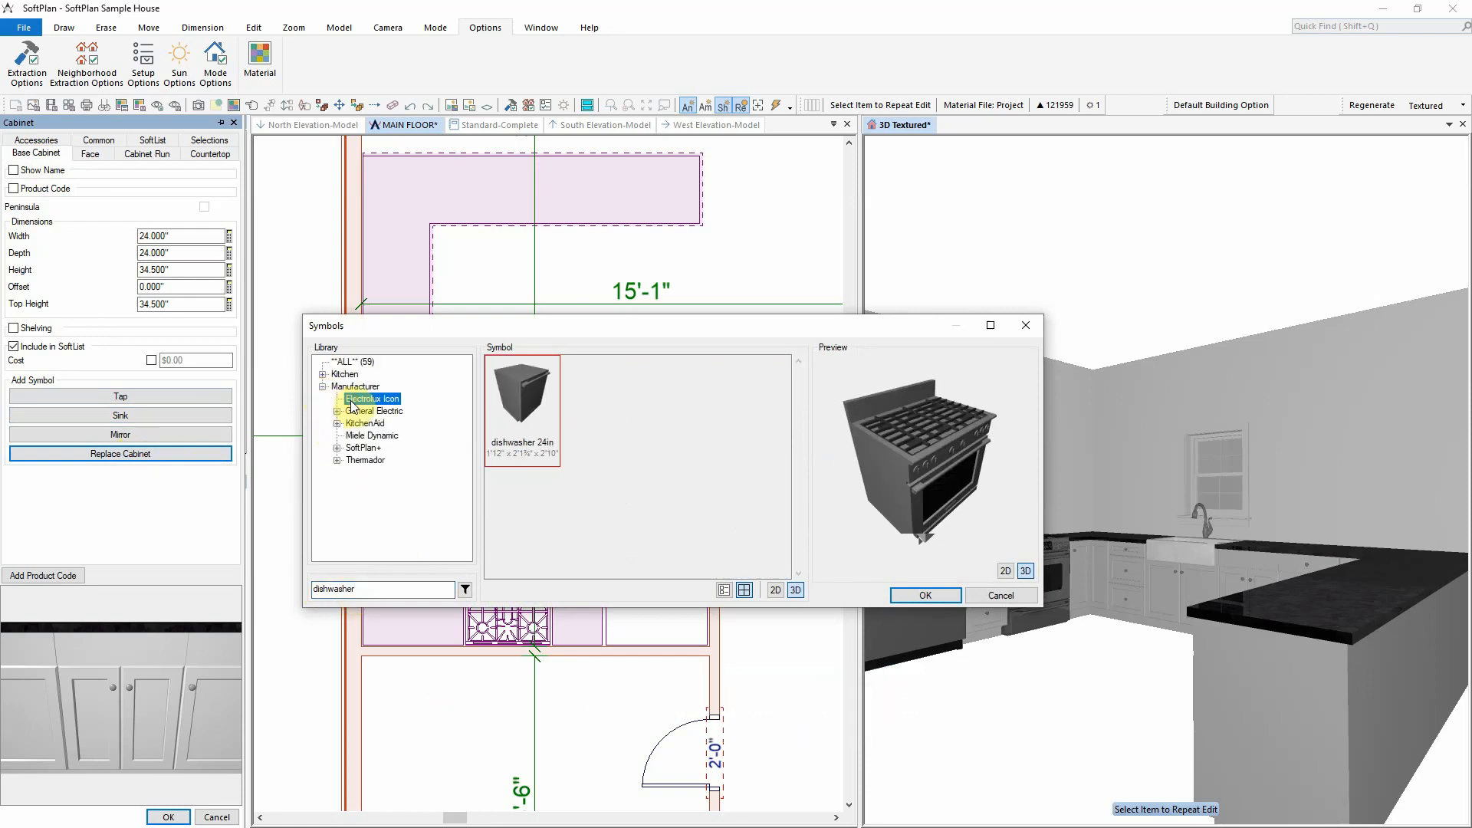
pyautogui.click(946, 592)
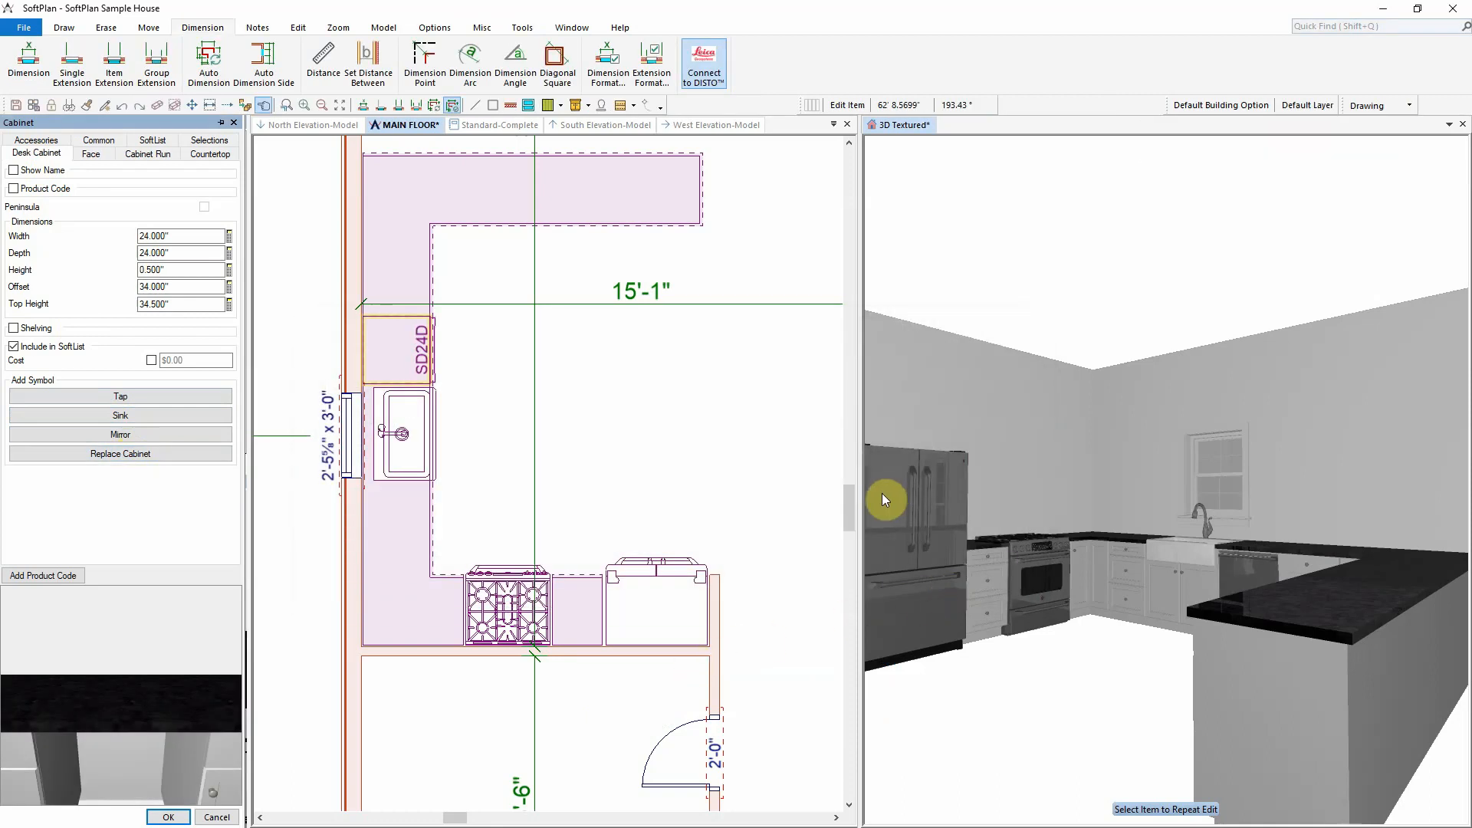
pyautogui.click(167, 817)
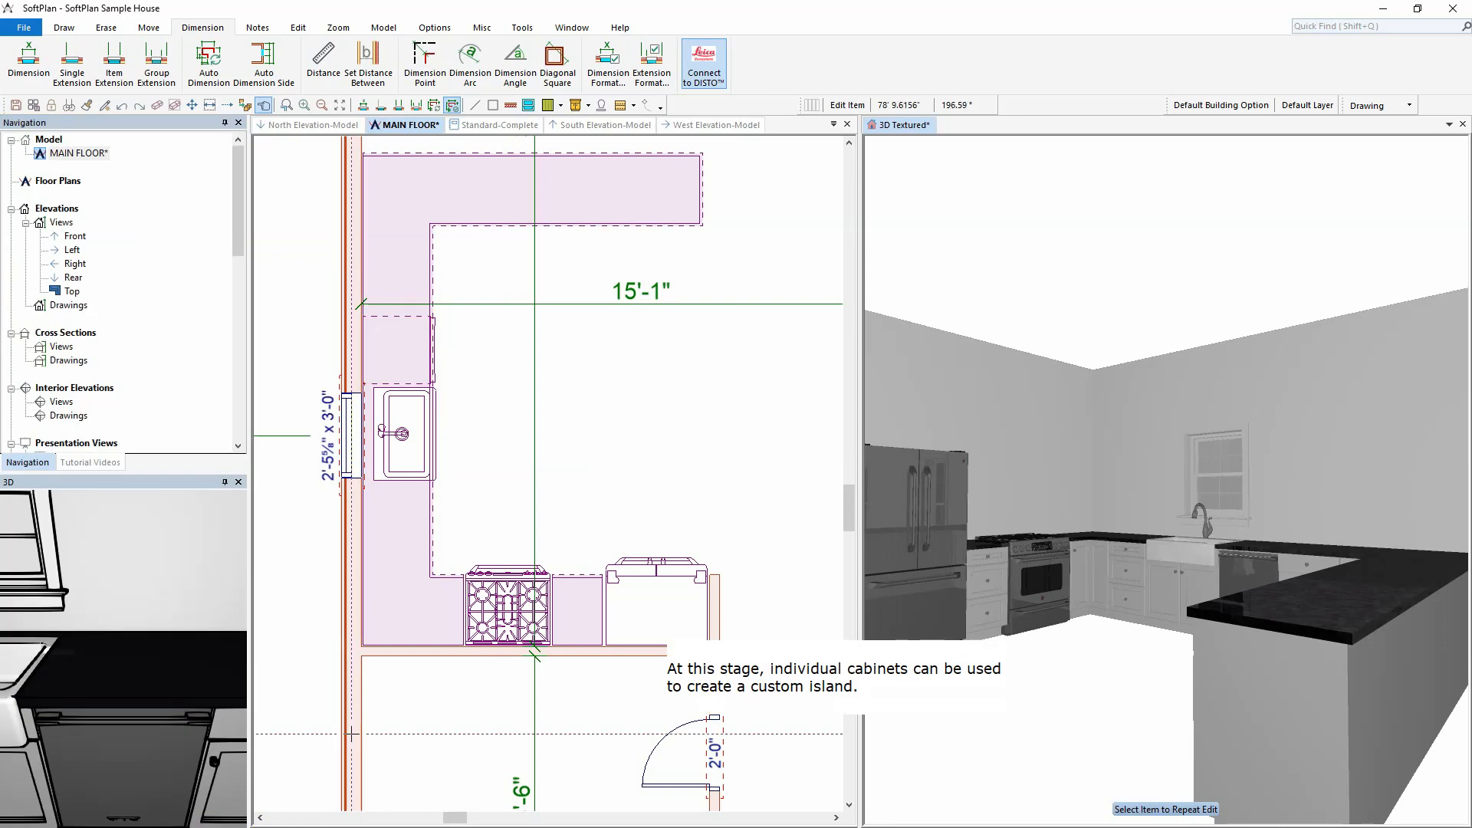
# Configure a rectangular base cabinet with a 24" width and an 18" depth
pyautogui.rightClick(476, 339)
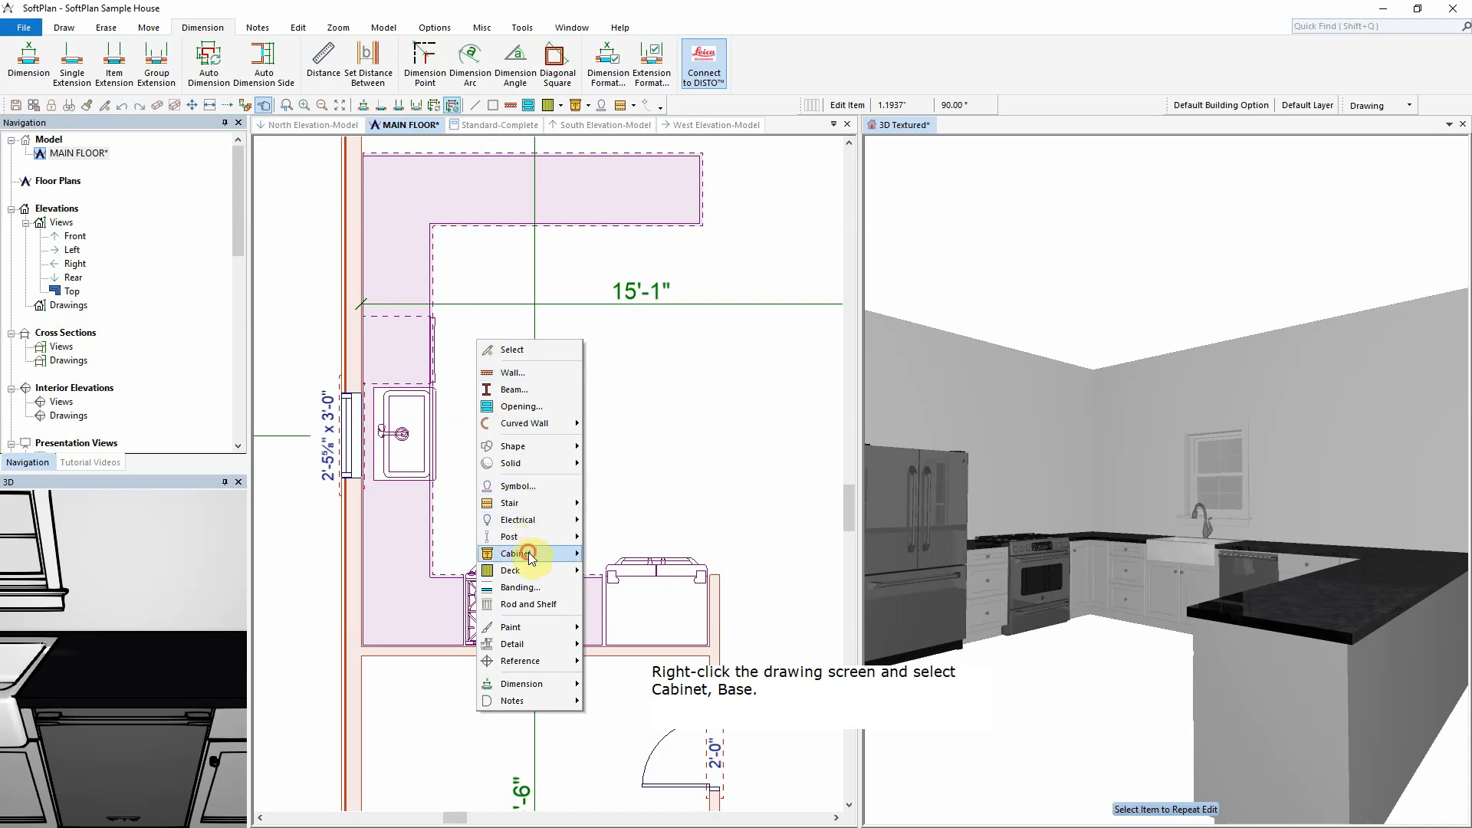
pyautogui.moveTo(531, 558)
pyautogui.click(629, 574)
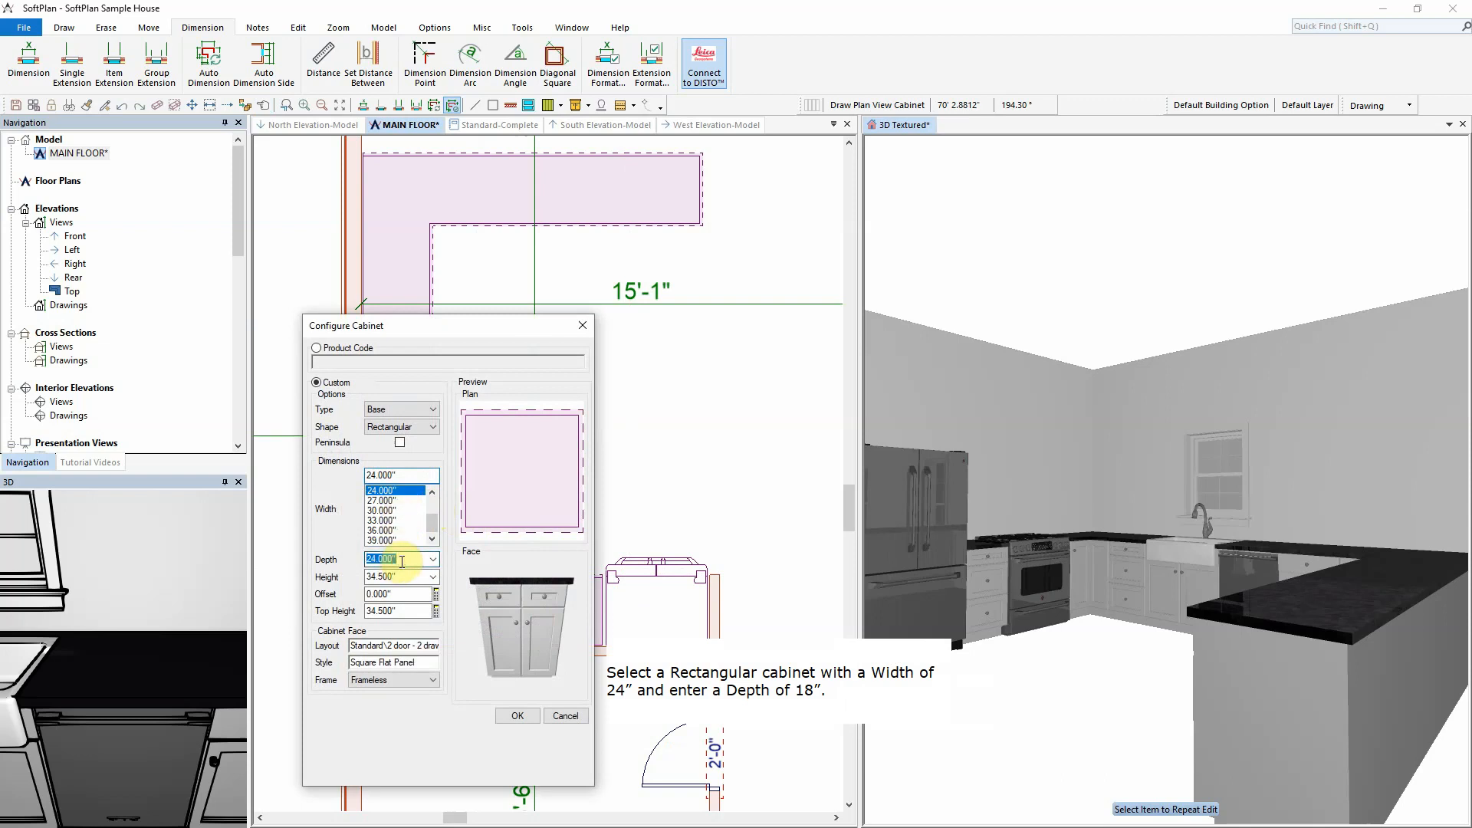
pyautogui.press('Tab')
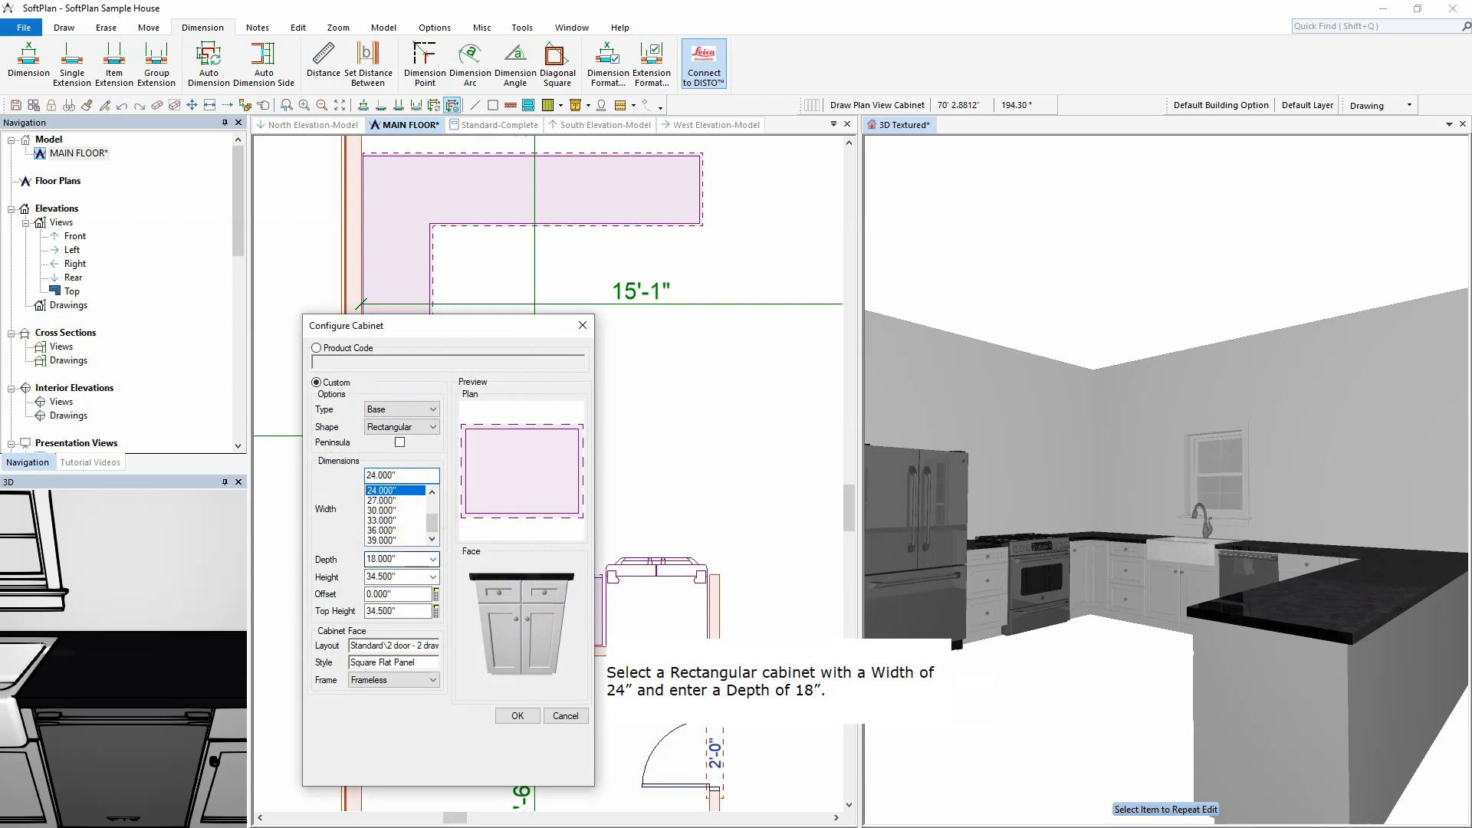
pyautogui.click(513, 716)
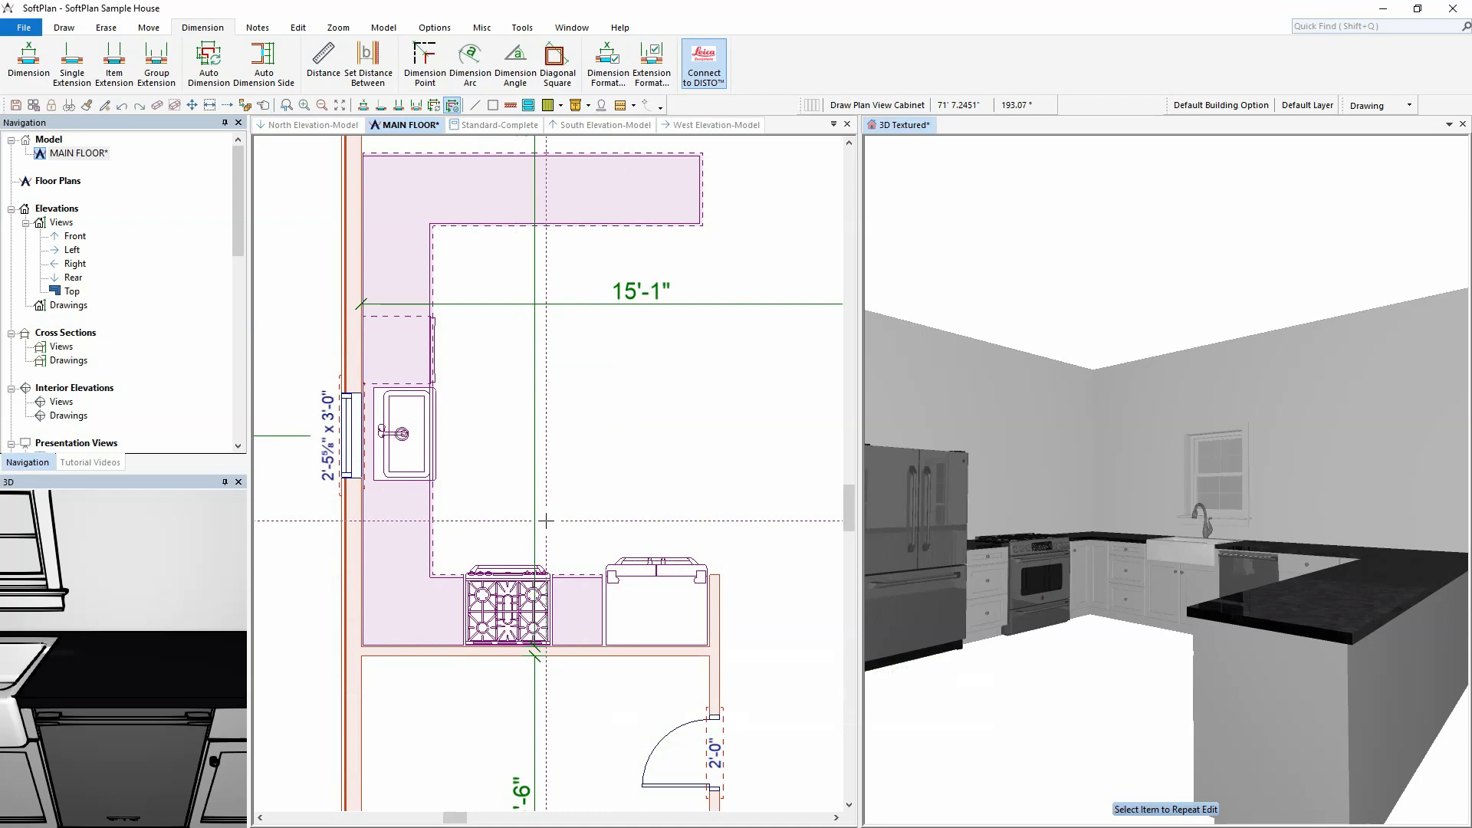
# Place four of the 24" base cabinets as two back-to-back pairs in the open kitchen floor to form the island
pyautogui.click(537, 459)
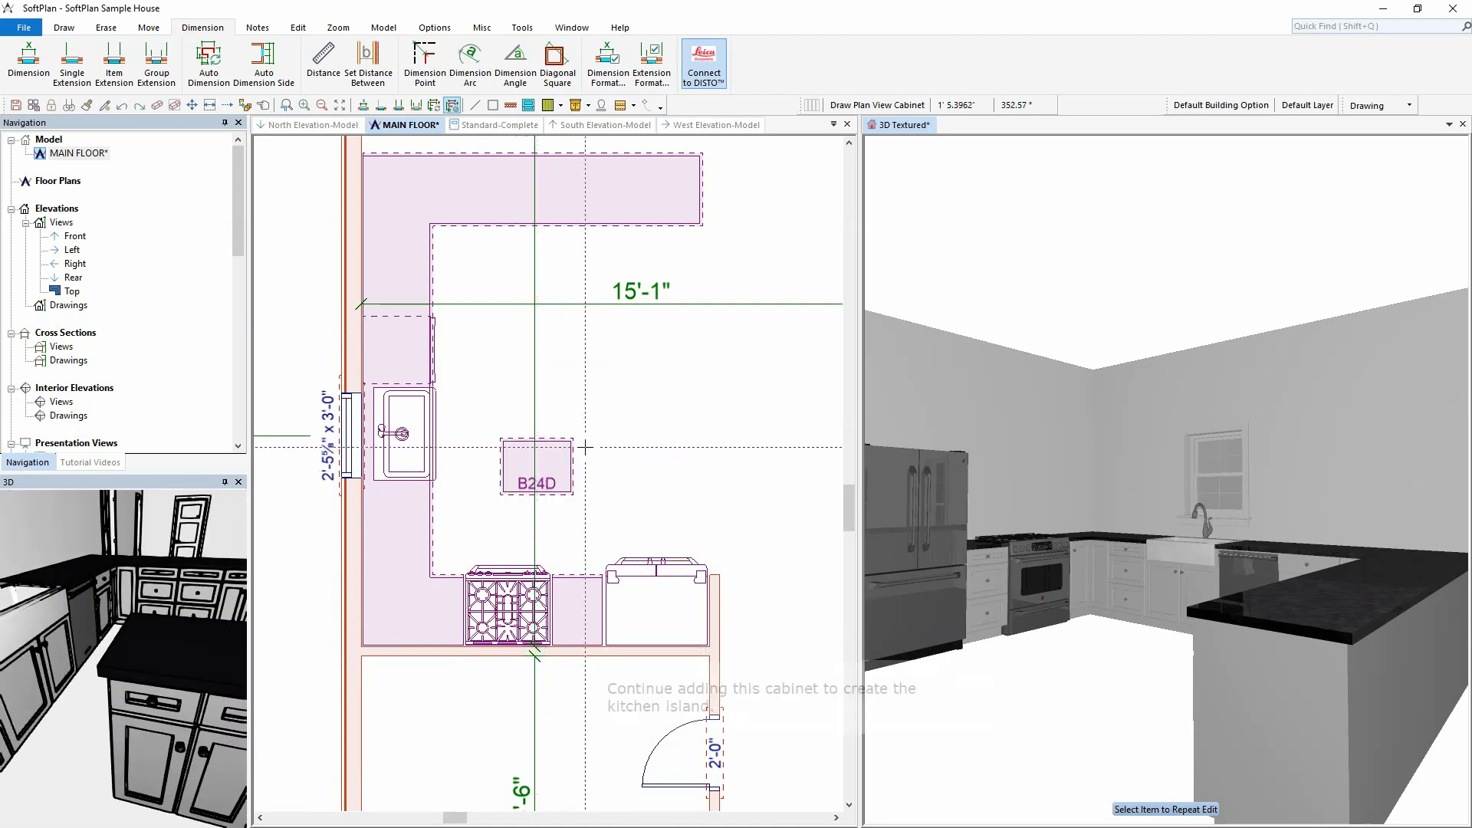
pyautogui.click(606, 453)
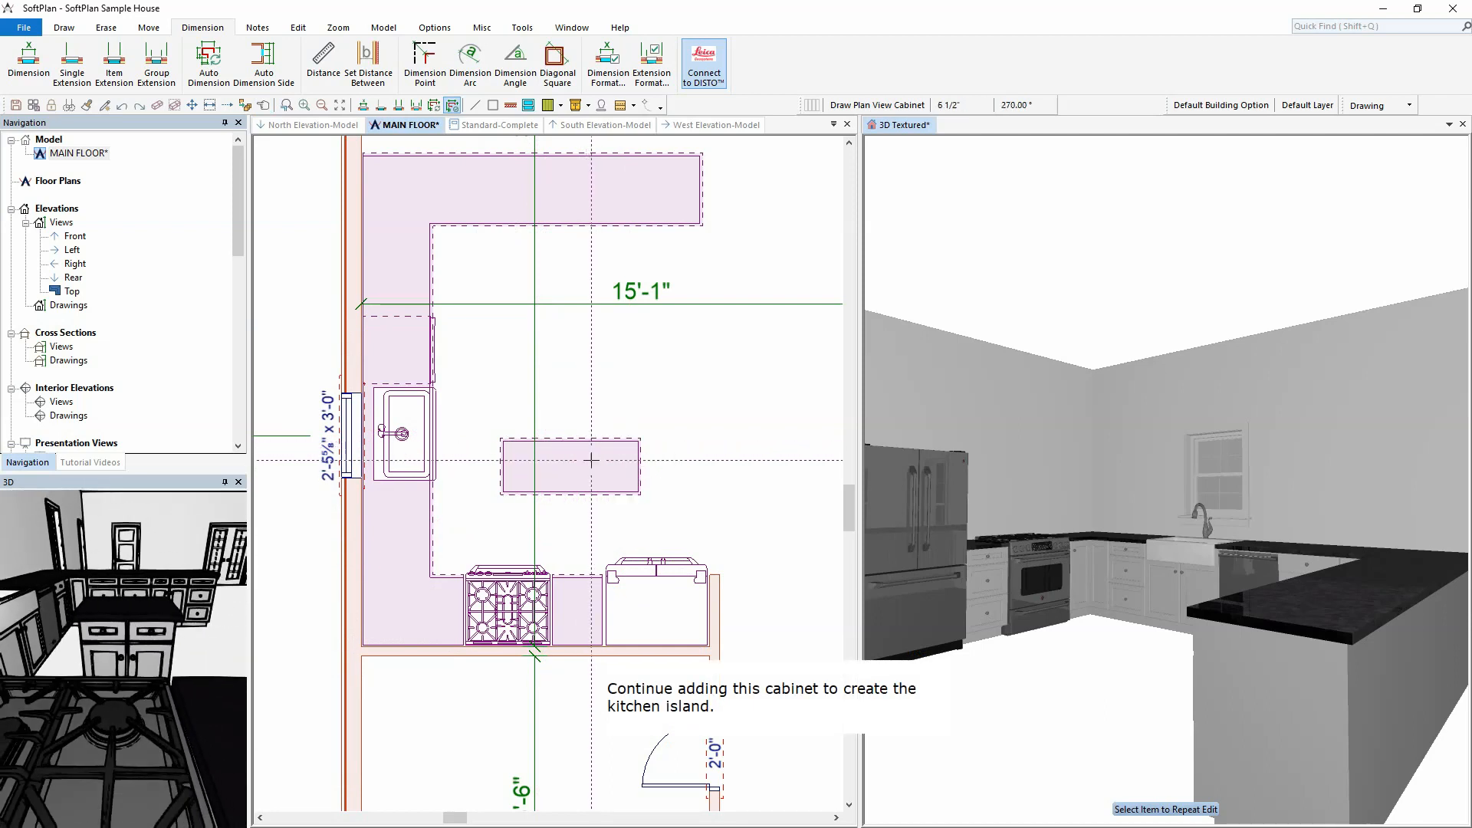
pyautogui.click(537, 414)
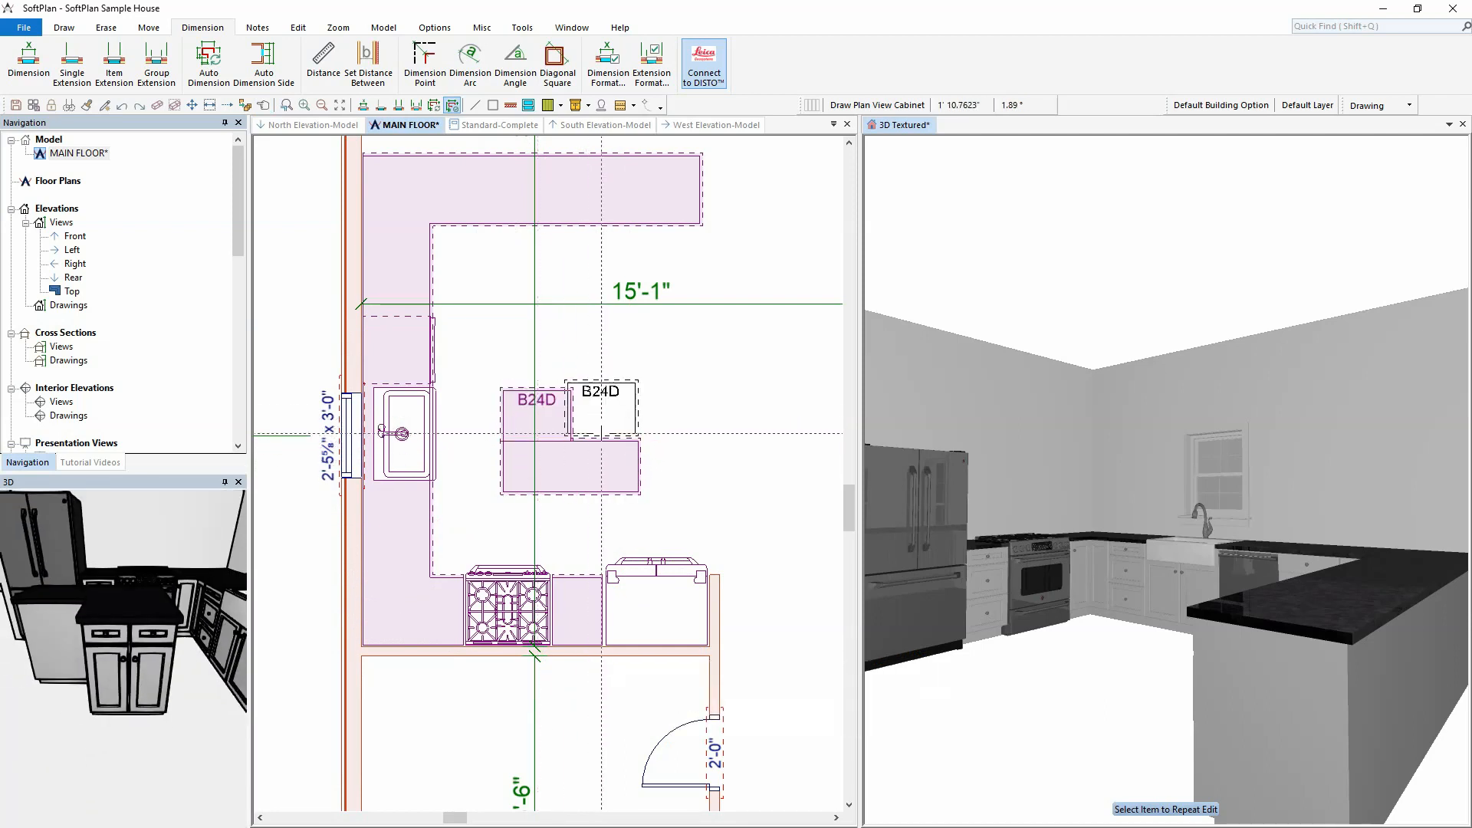
pyautogui.click(606, 414)
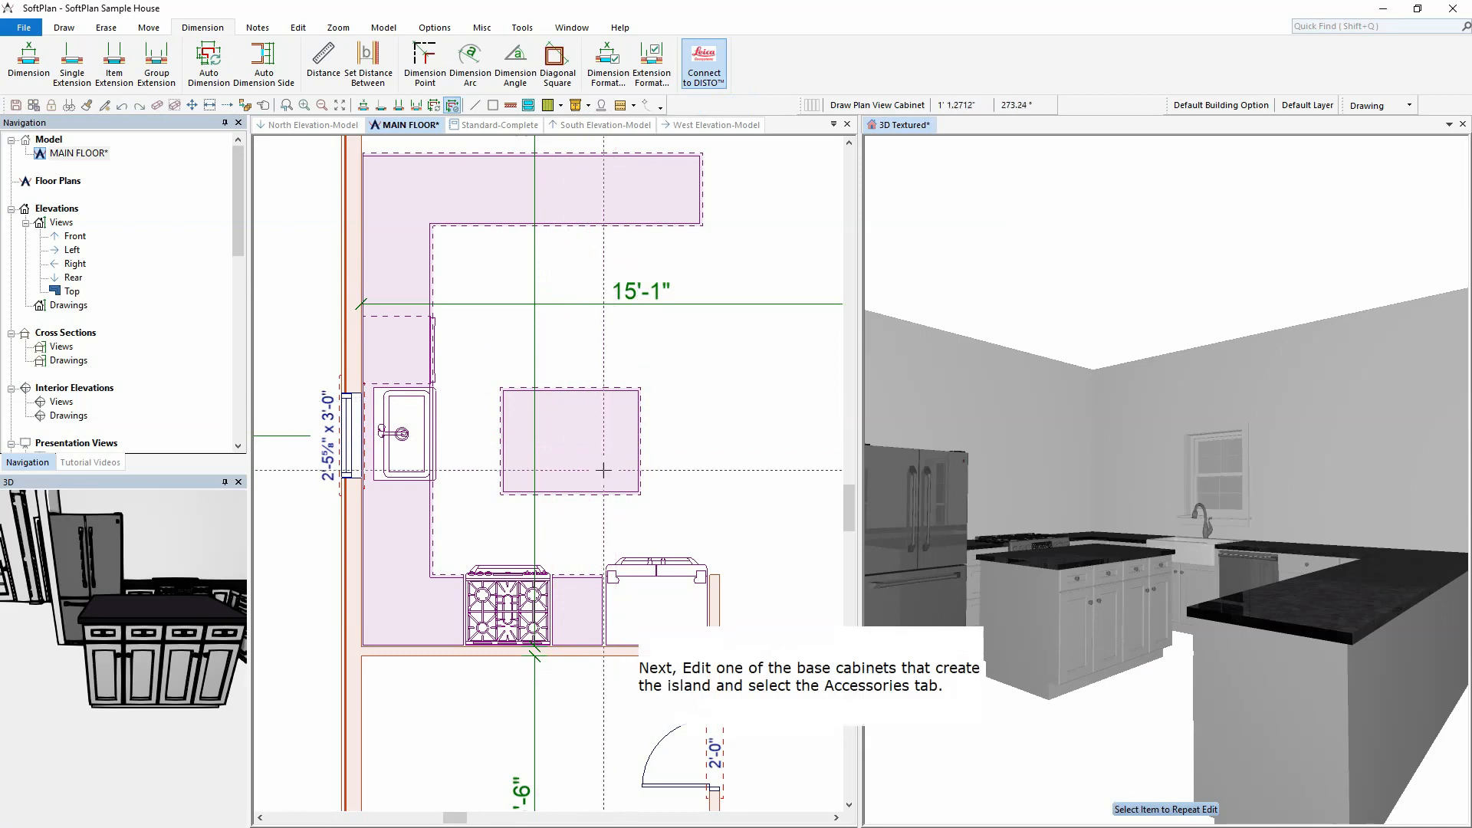
# Edit the island base cabinet nearest the refrigerator and give it full height legs
pyautogui.rightClick(605, 478)
pyautogui.click(636, 509)
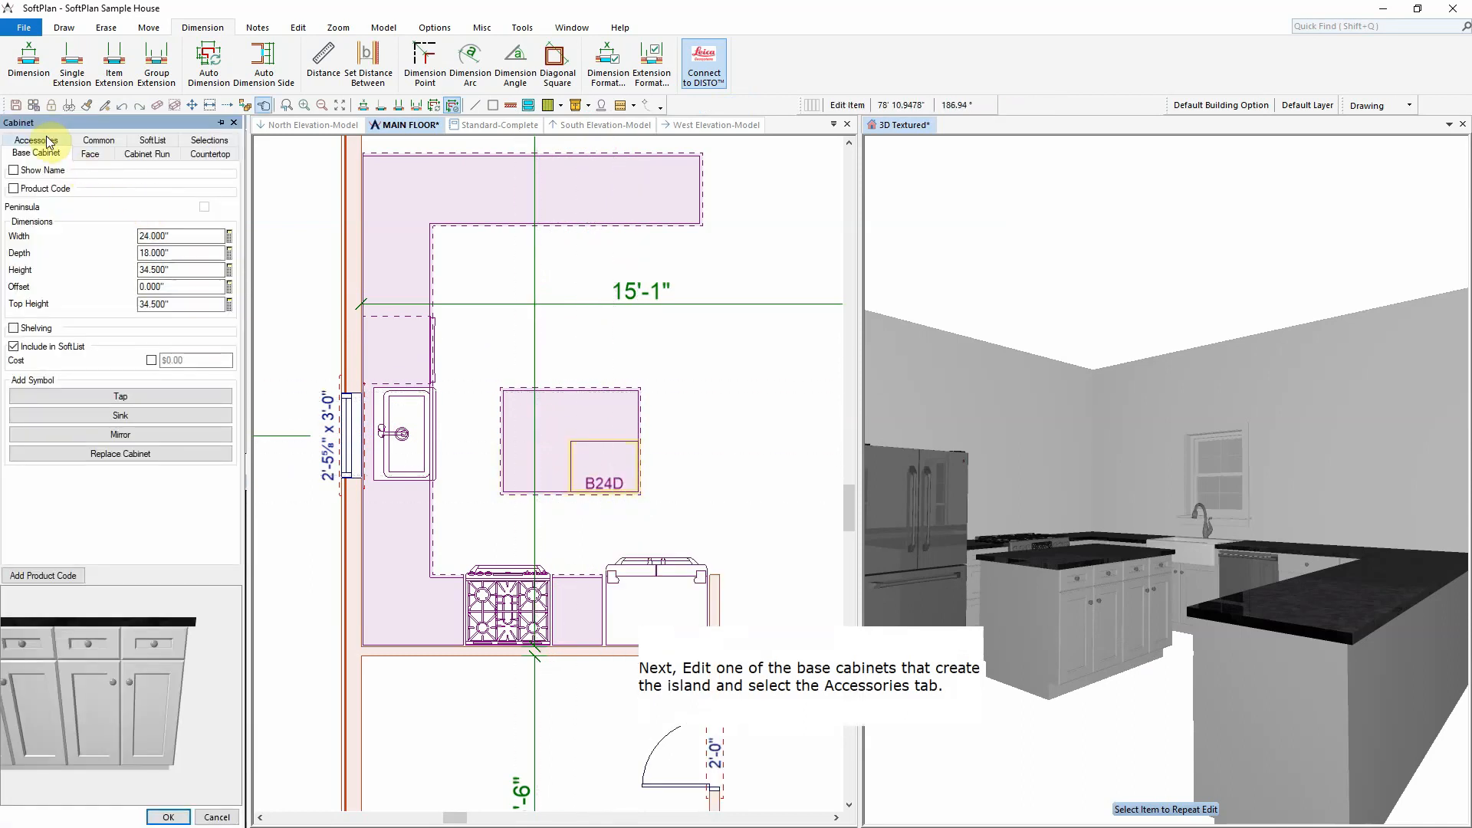
pyautogui.click(36, 141)
pyautogui.click(15, 252)
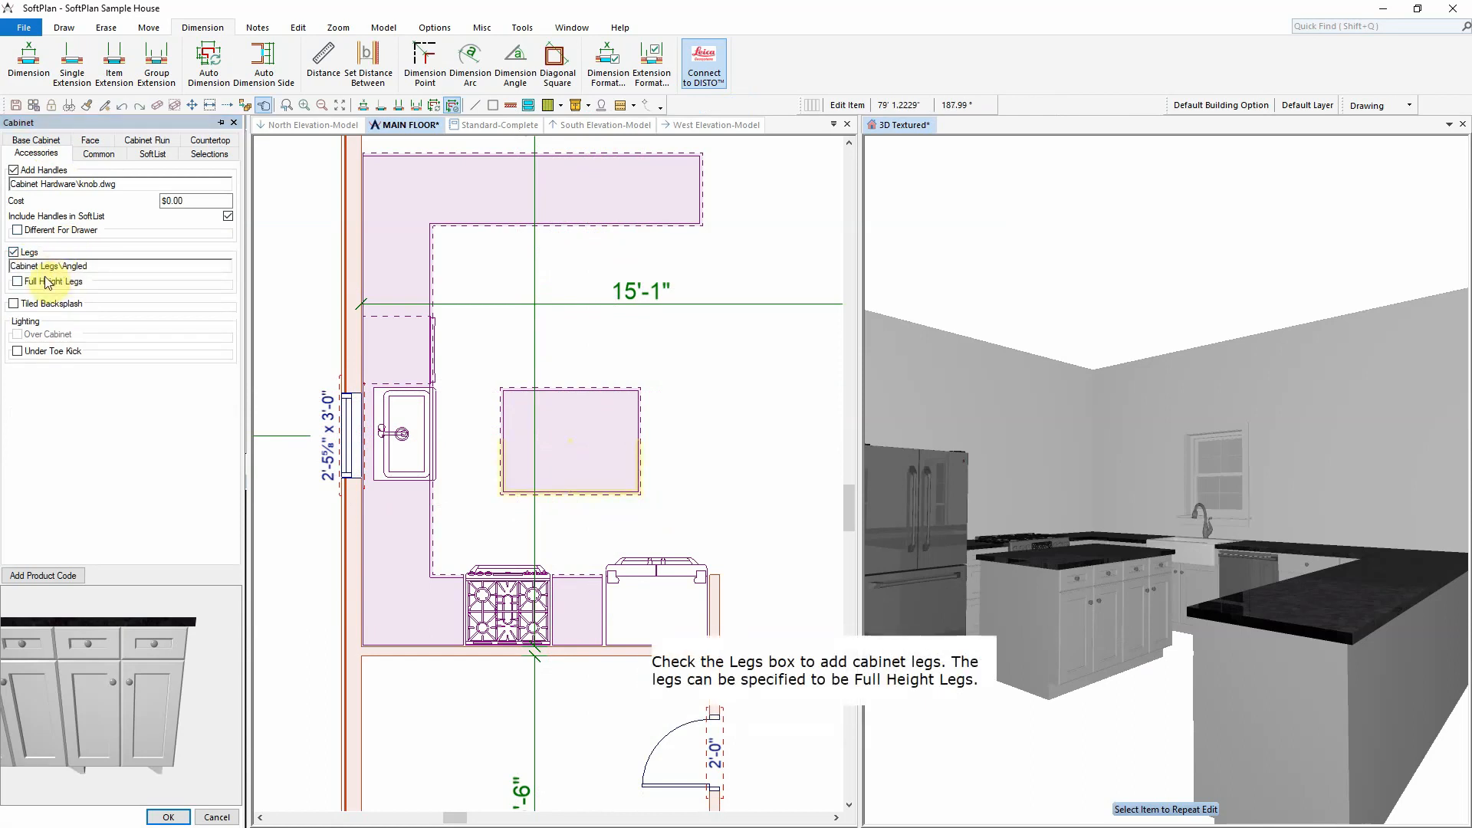
pyautogui.click(46, 284)
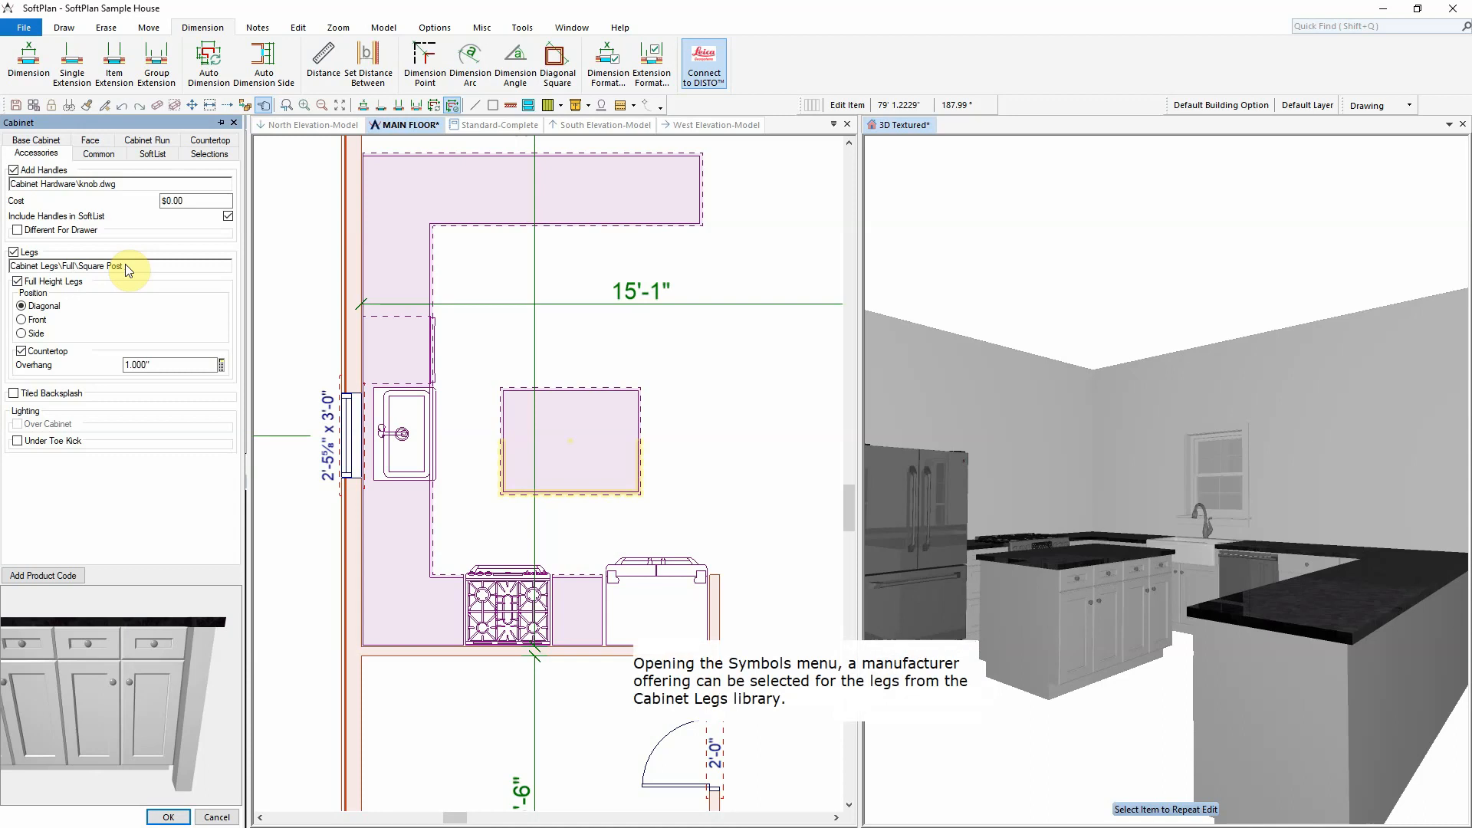
# Choose Osborne Wood Products leg 5050 from the SoftPlan+ full cabinet legs and set the leg position to Side
pyautogui.doubleClick(127, 268)
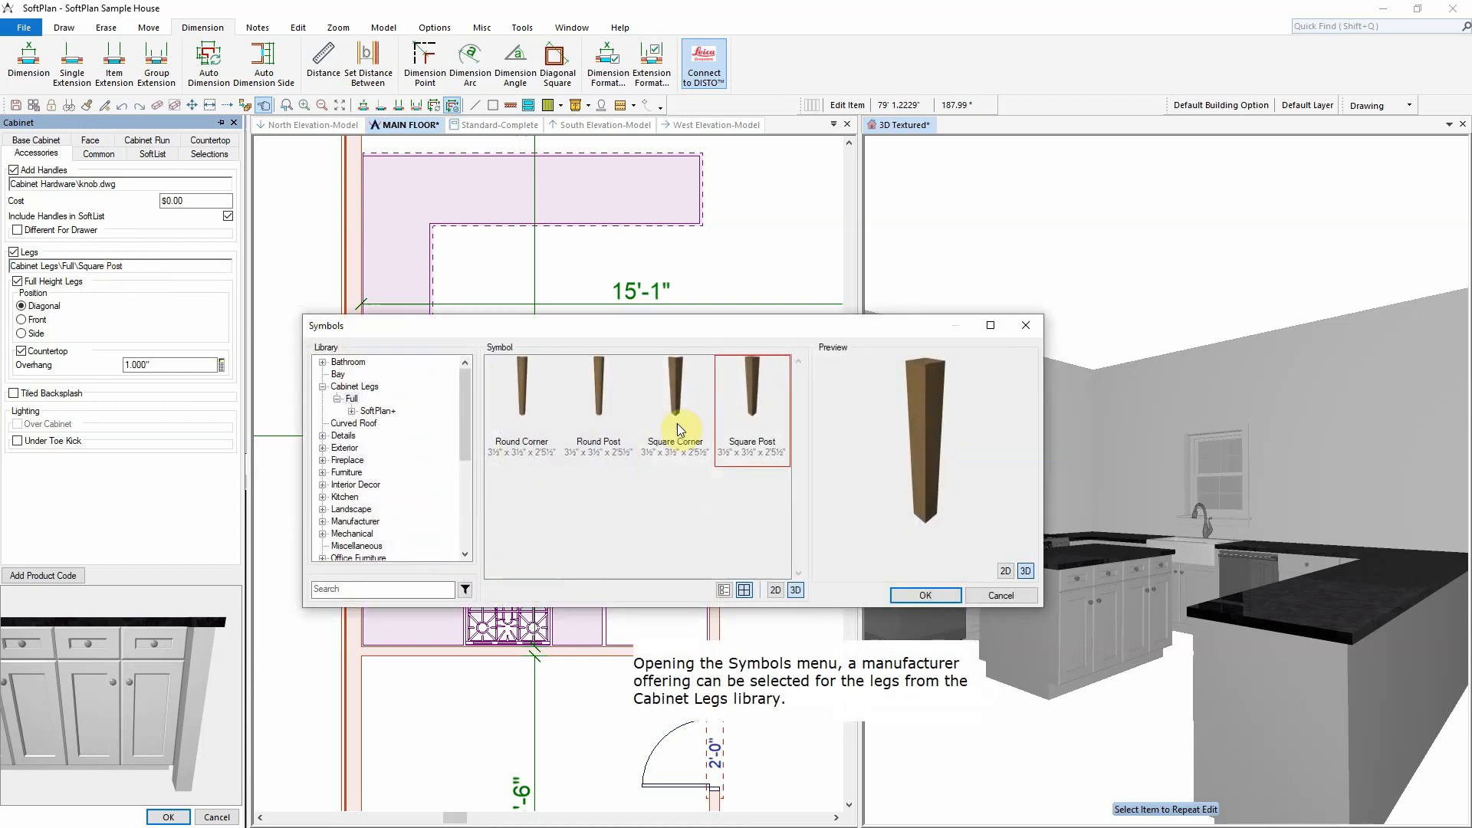
pyautogui.click(351, 411)
pyautogui.click(404, 423)
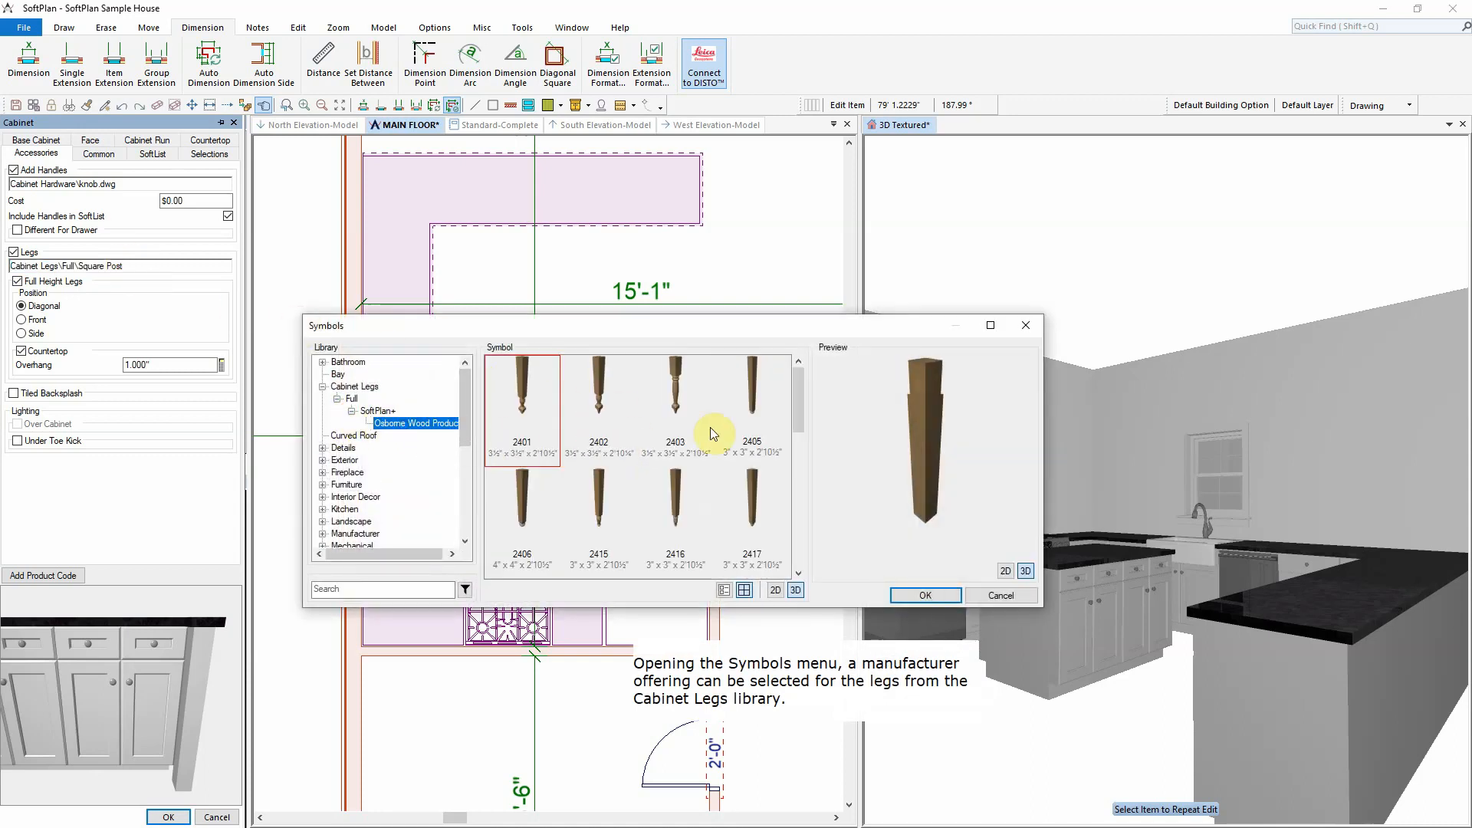
pyautogui.moveTo(797, 411); pyautogui.dragTo(811, 578)
pyautogui.click(614, 515)
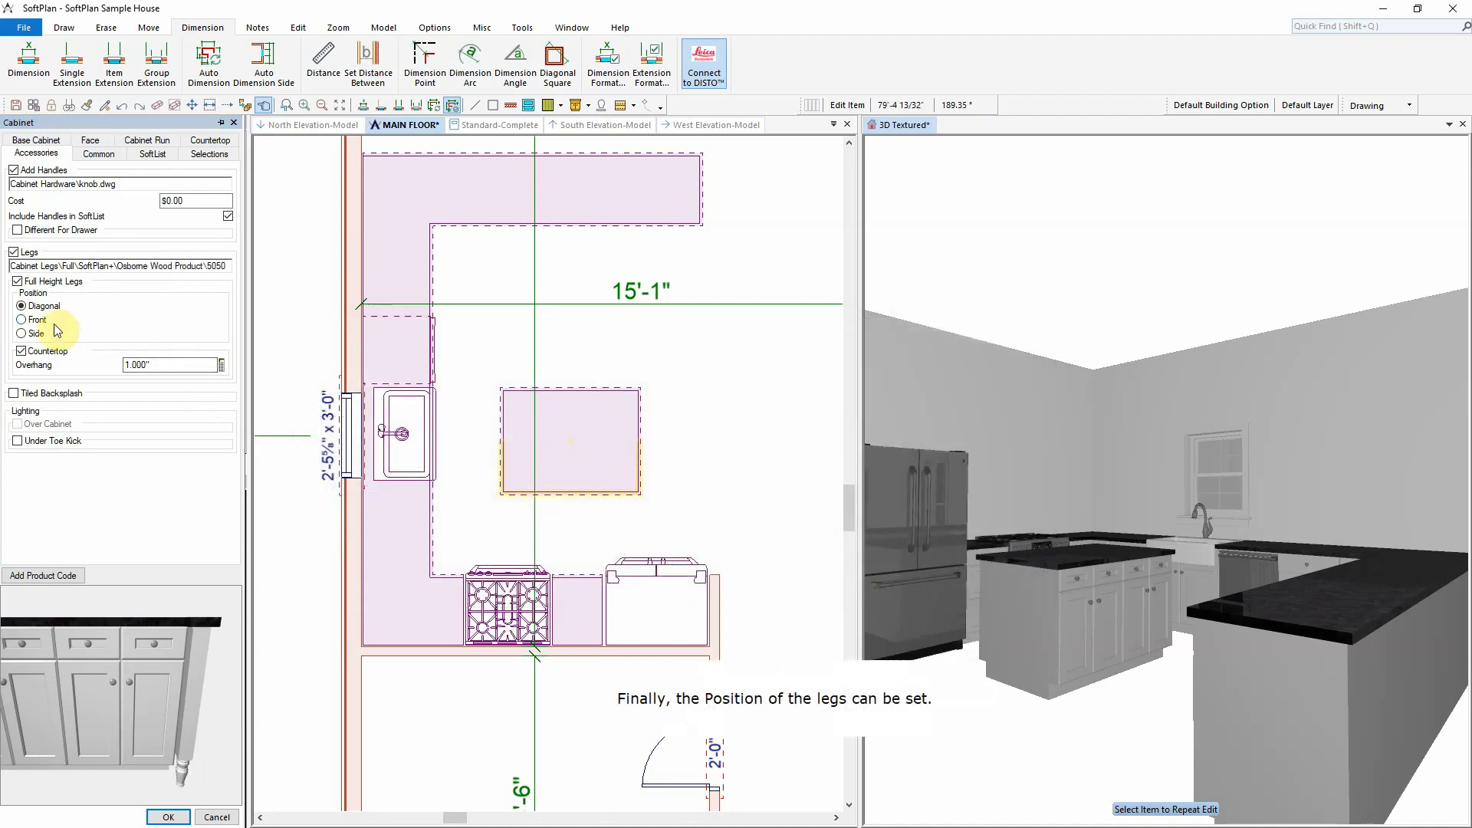
pyautogui.click(23, 333)
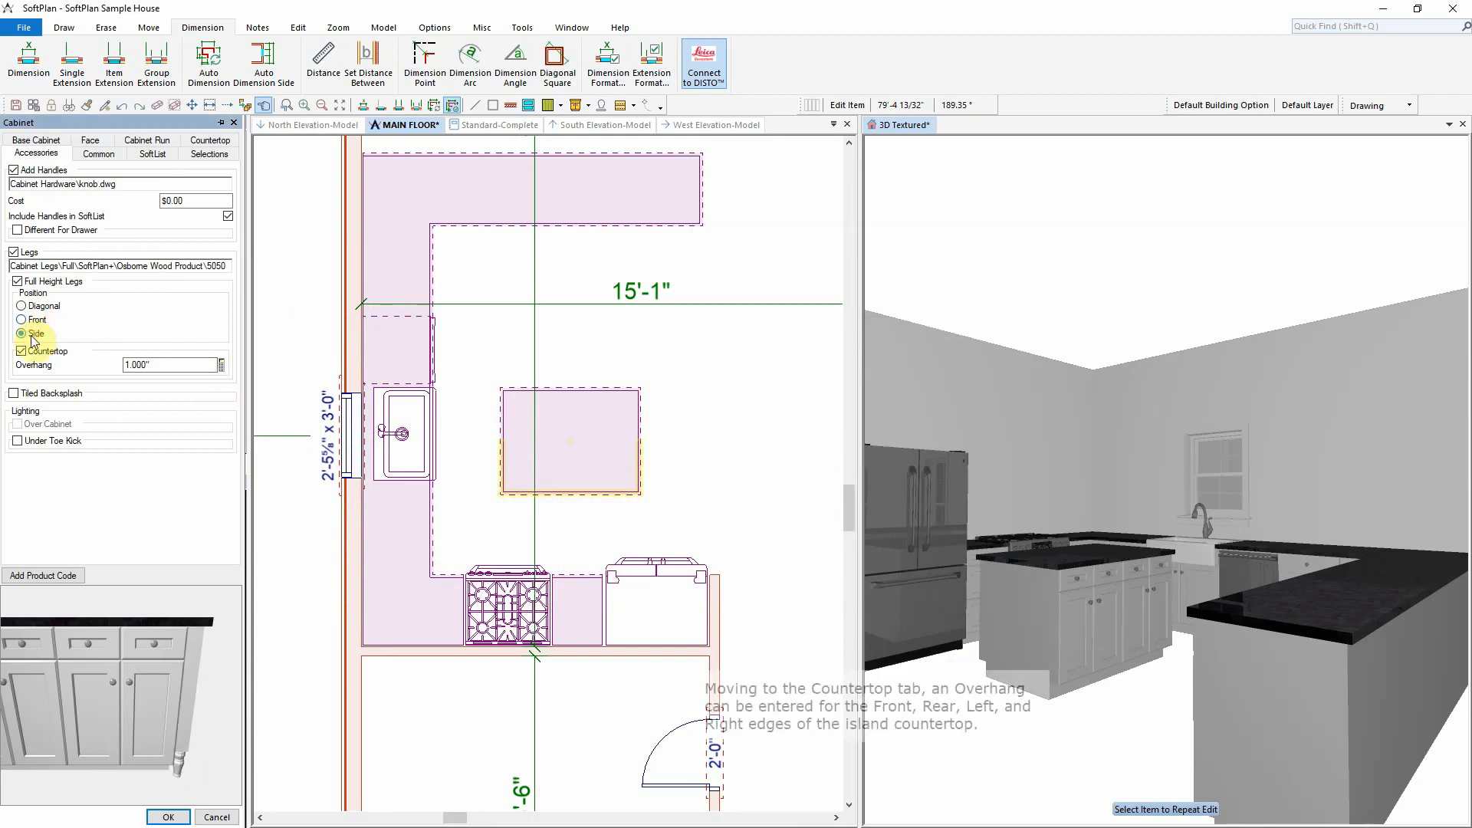
# Set the island countertop's left and right overhangs to 4", apply the edit and repeat it on the other island cabinet run
pyautogui.click(216, 143)
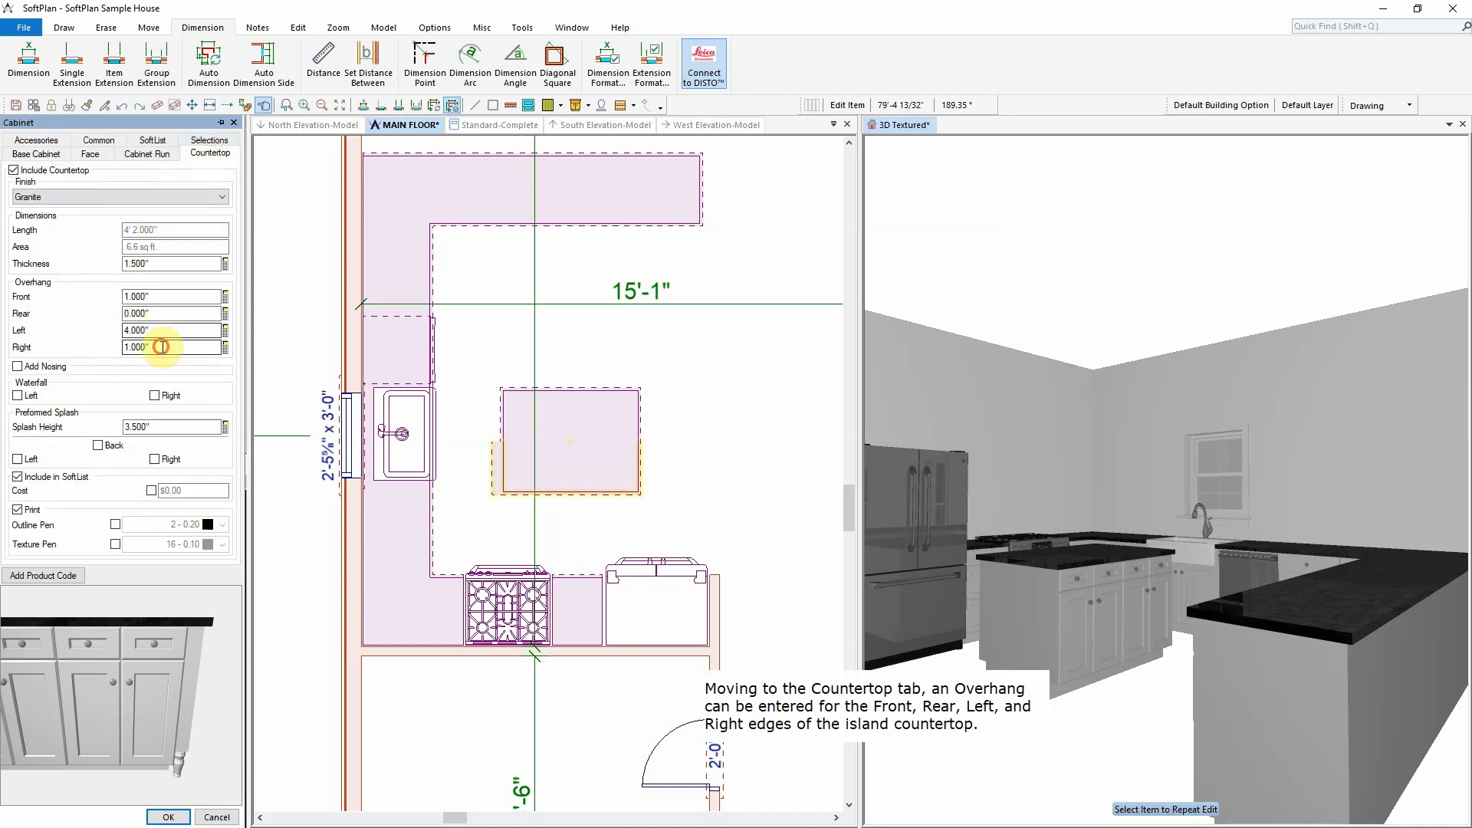
pyautogui.click(162, 347)
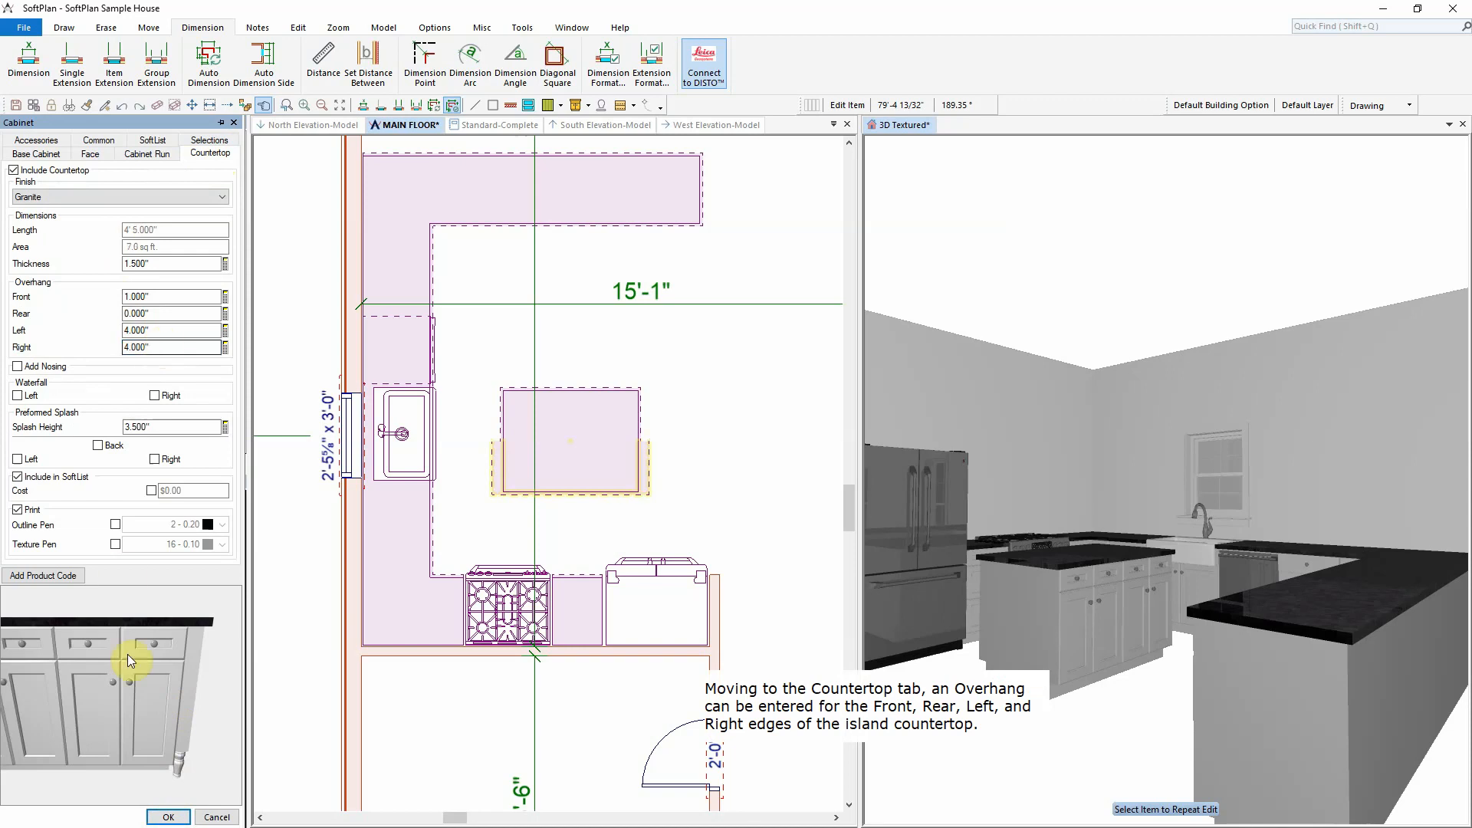
pyautogui.click(165, 815)
pyautogui.rightClick(575, 410)
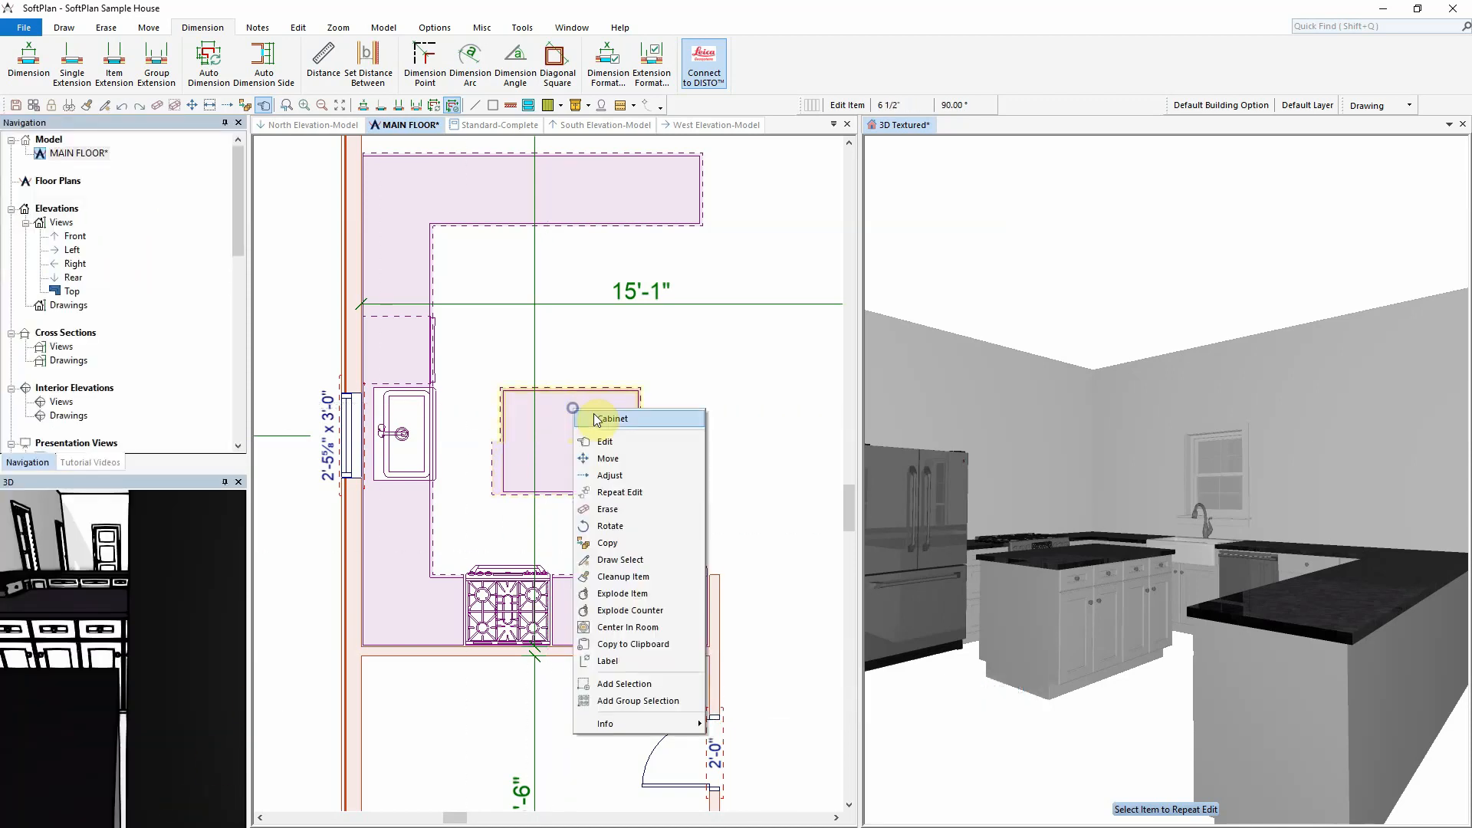
pyautogui.click(609, 492)
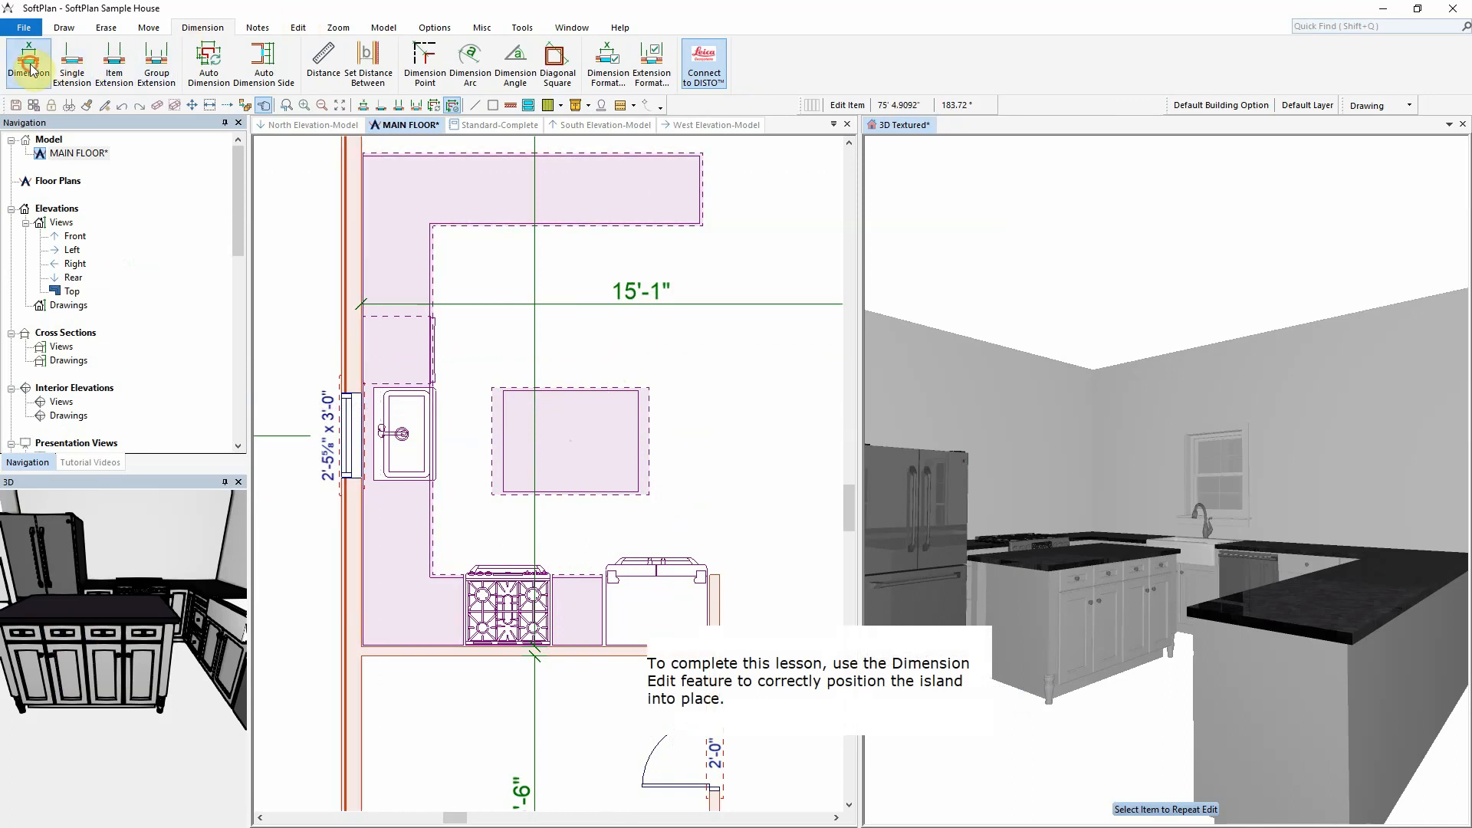
# Dimension the gaps from the island to the sink counter, the range counter and the peninsula counter
pyautogui.click(30, 65)
pyautogui.click(452, 436)
pyautogui.click(574, 539)
pyautogui.click(568, 331)
# Reposition the island by editing its dimensions to 3'-6" from the sink counter and 3'-7" from the peninsula counter
pyautogui.rightClick(475, 424)
pyautogui.click(509, 453)
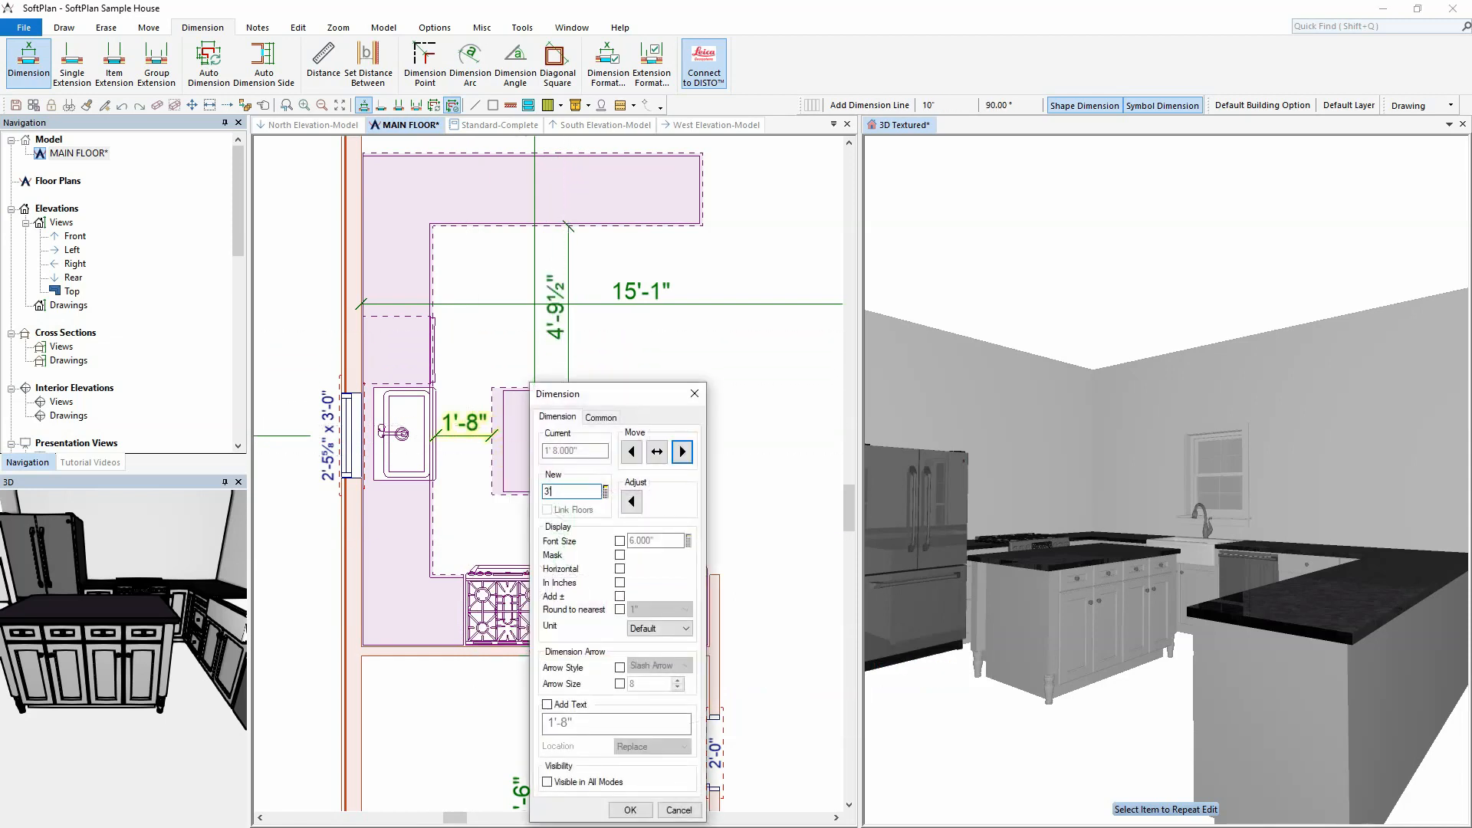
pyautogui.press('Return')
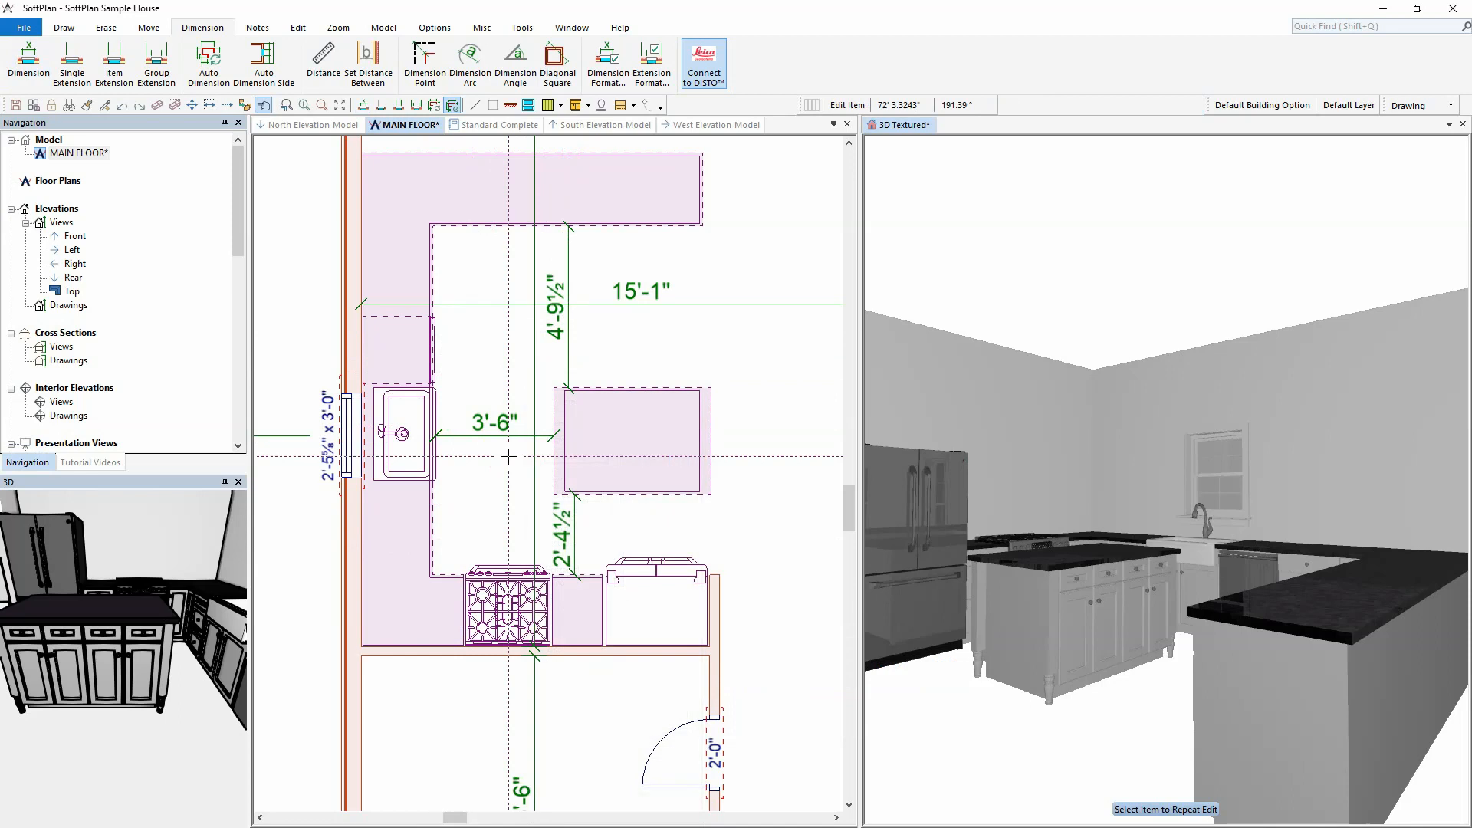
pyautogui.click(578, 537)
pyautogui.press('Return')
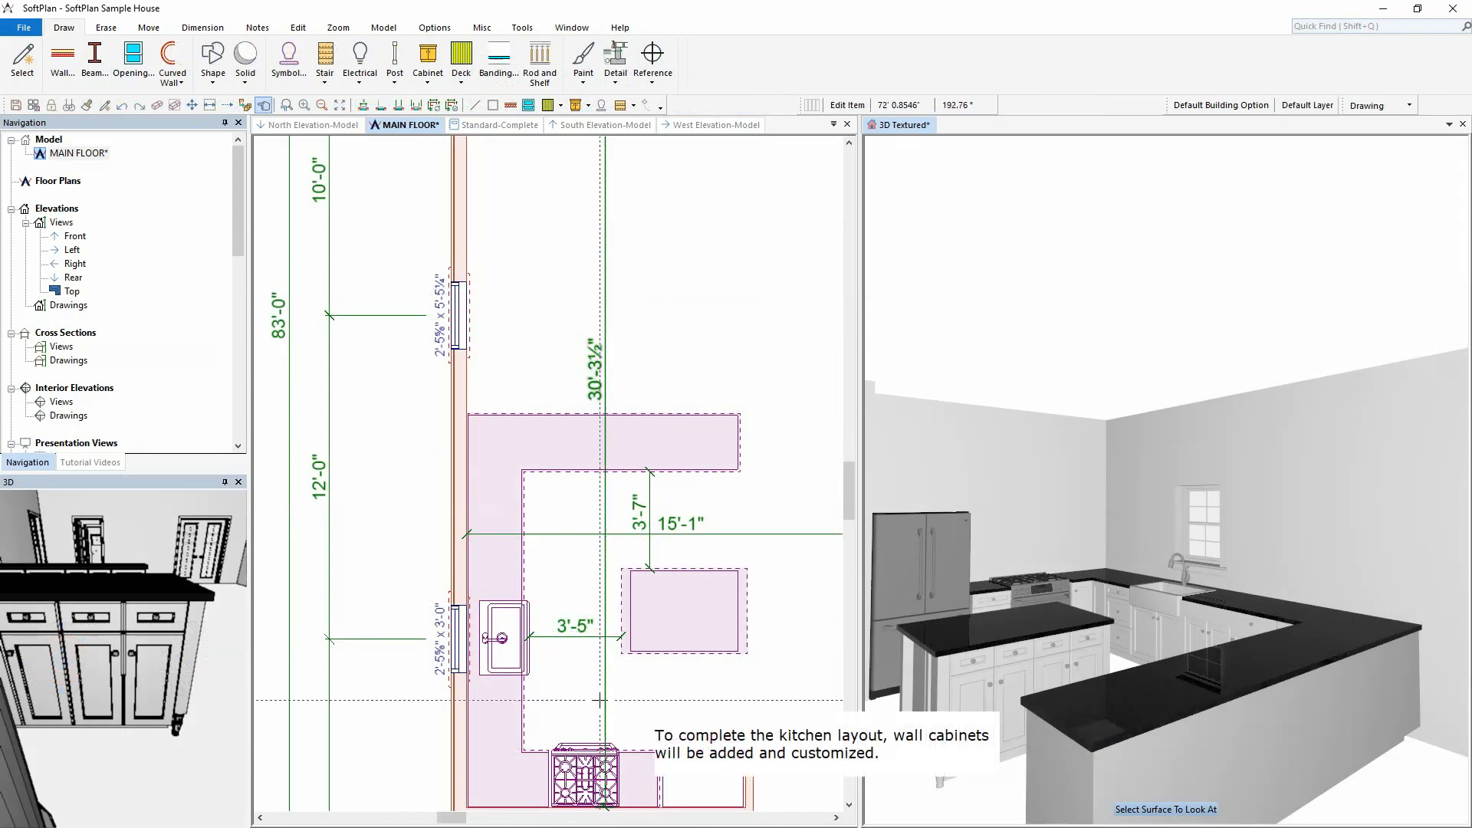
# Add a wall cabinet 36" wide, 24" deep and 24" high with a 96" top height above the refrigerator
pyautogui.scroll(2, 606, 728)
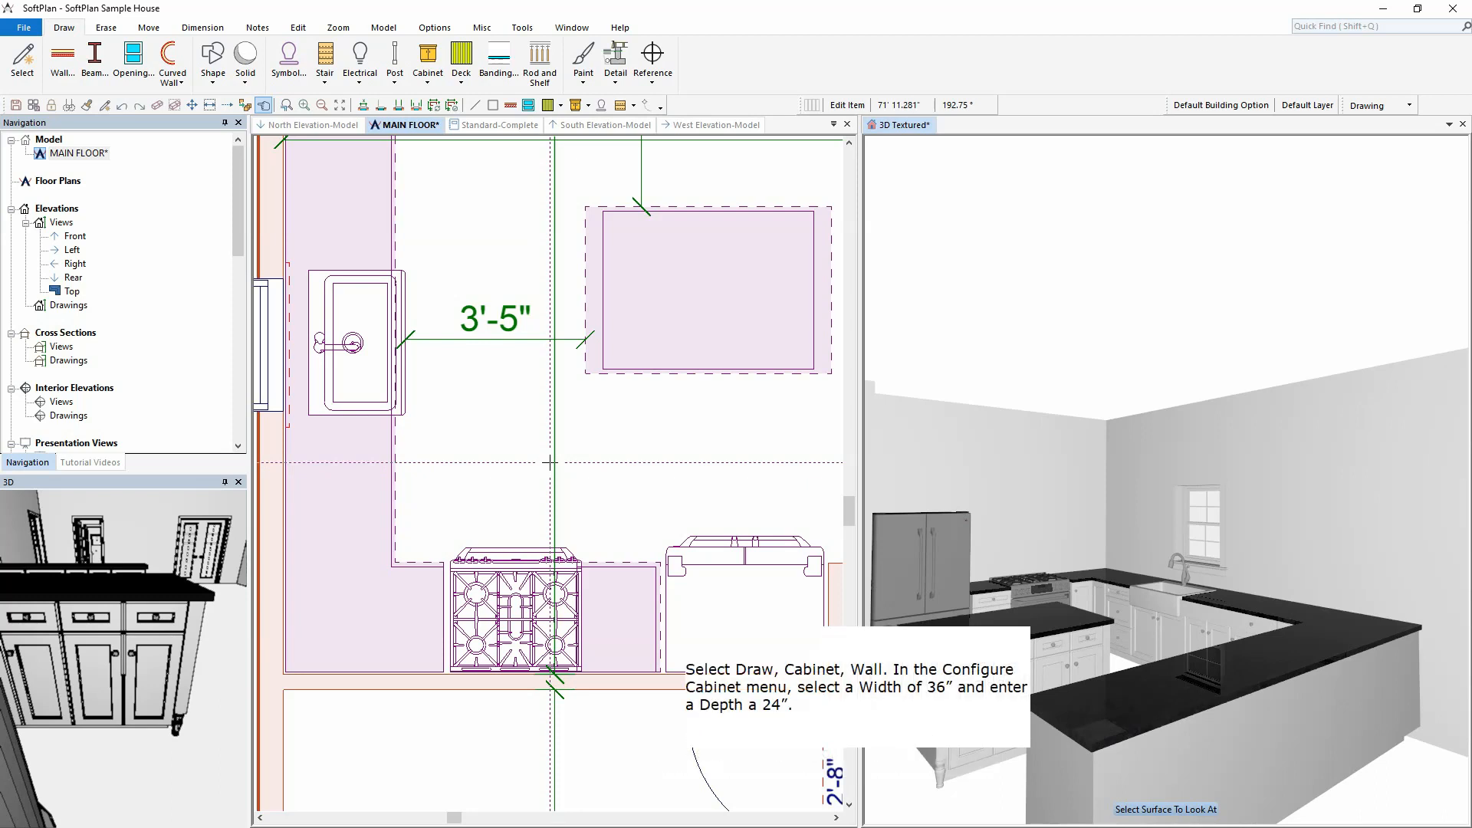
pyautogui.click(428, 65)
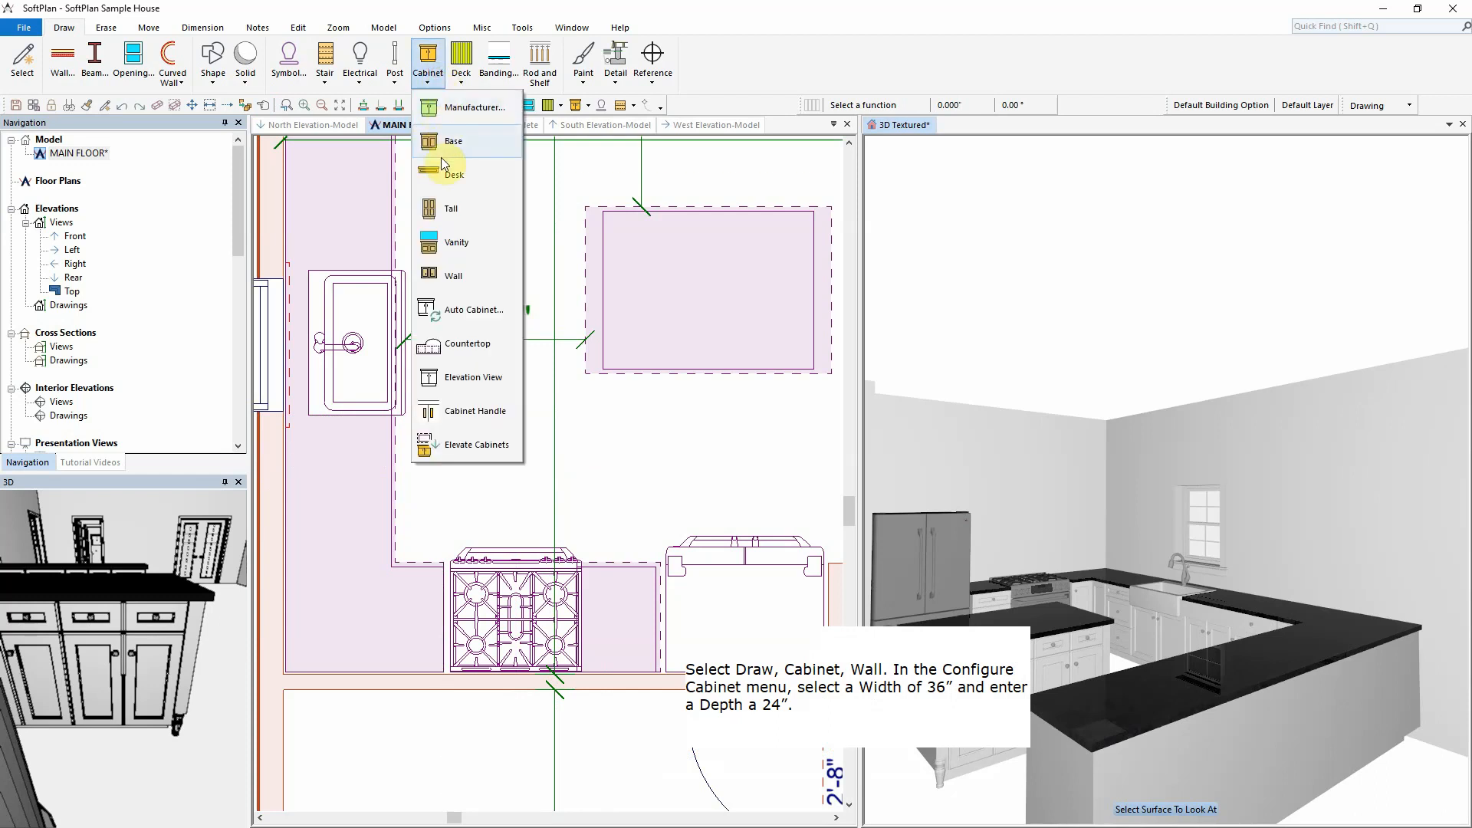
pyautogui.click(466, 274)
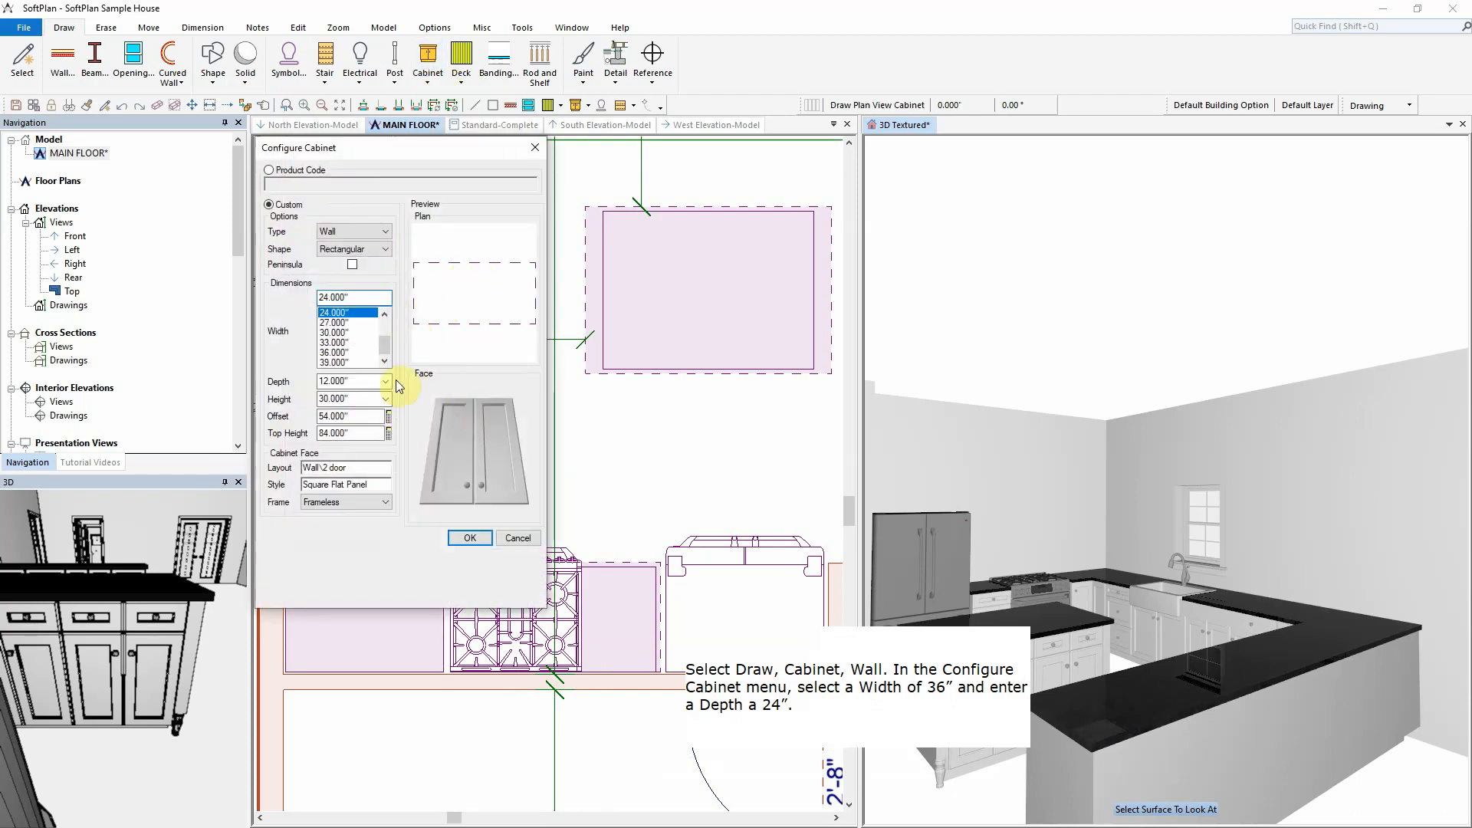
pyautogui.click(342, 352)
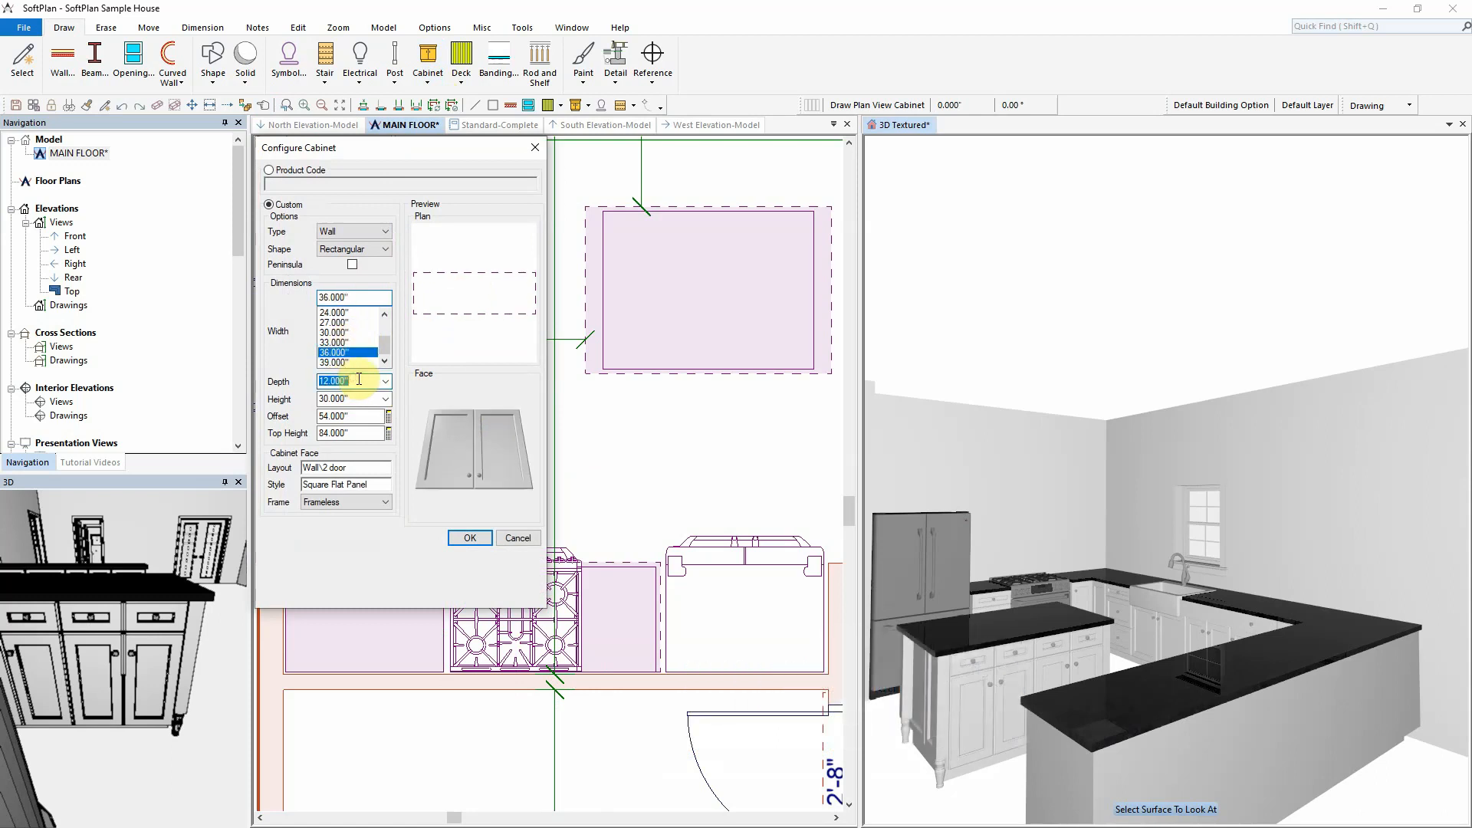
pyautogui.press('Tab')
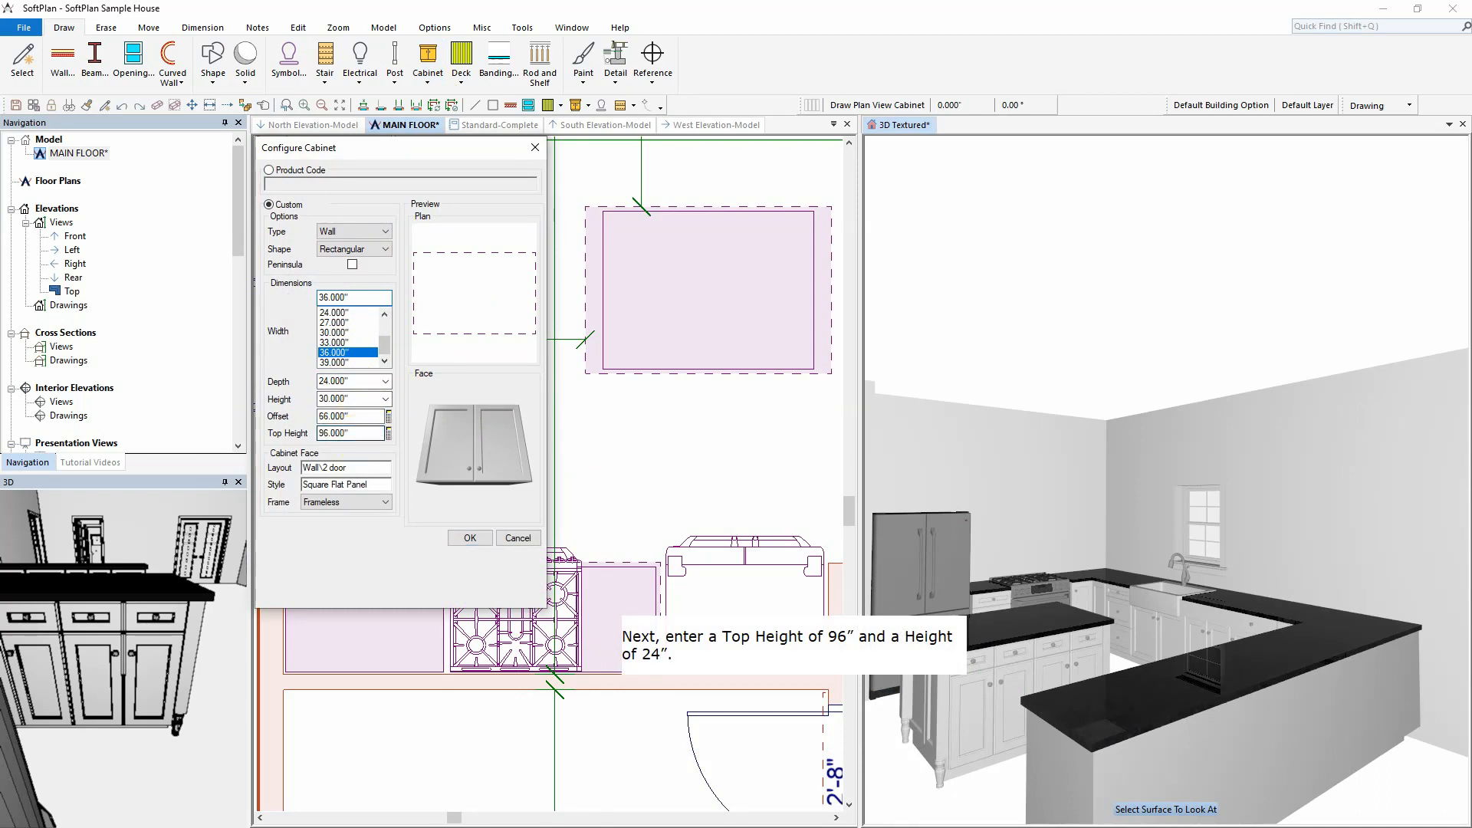
pyautogui.doubleClick(359, 400)
pyautogui.press('Tab')
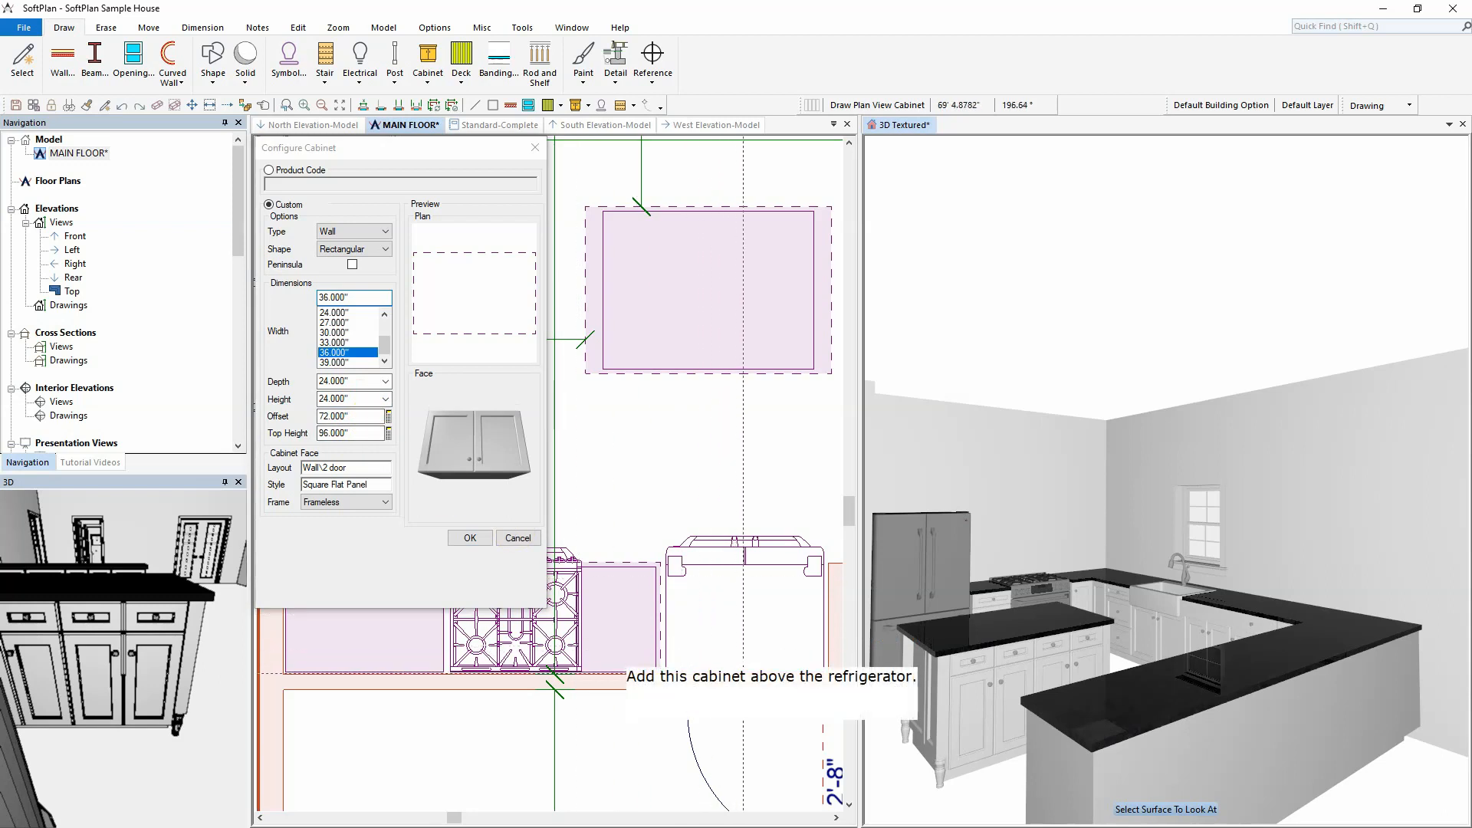
pyautogui.click(745, 673)
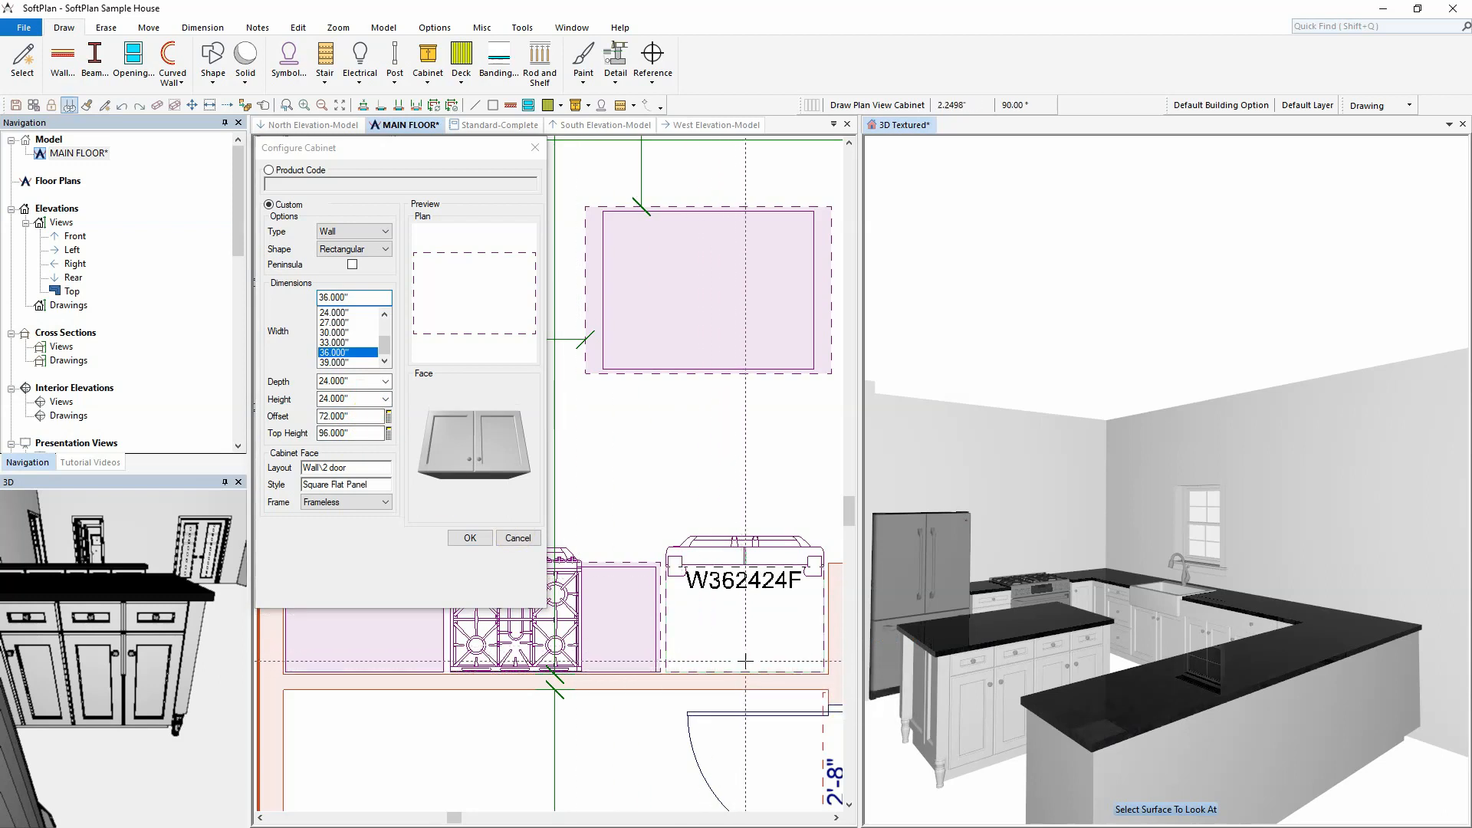
pyautogui.click(746, 659)
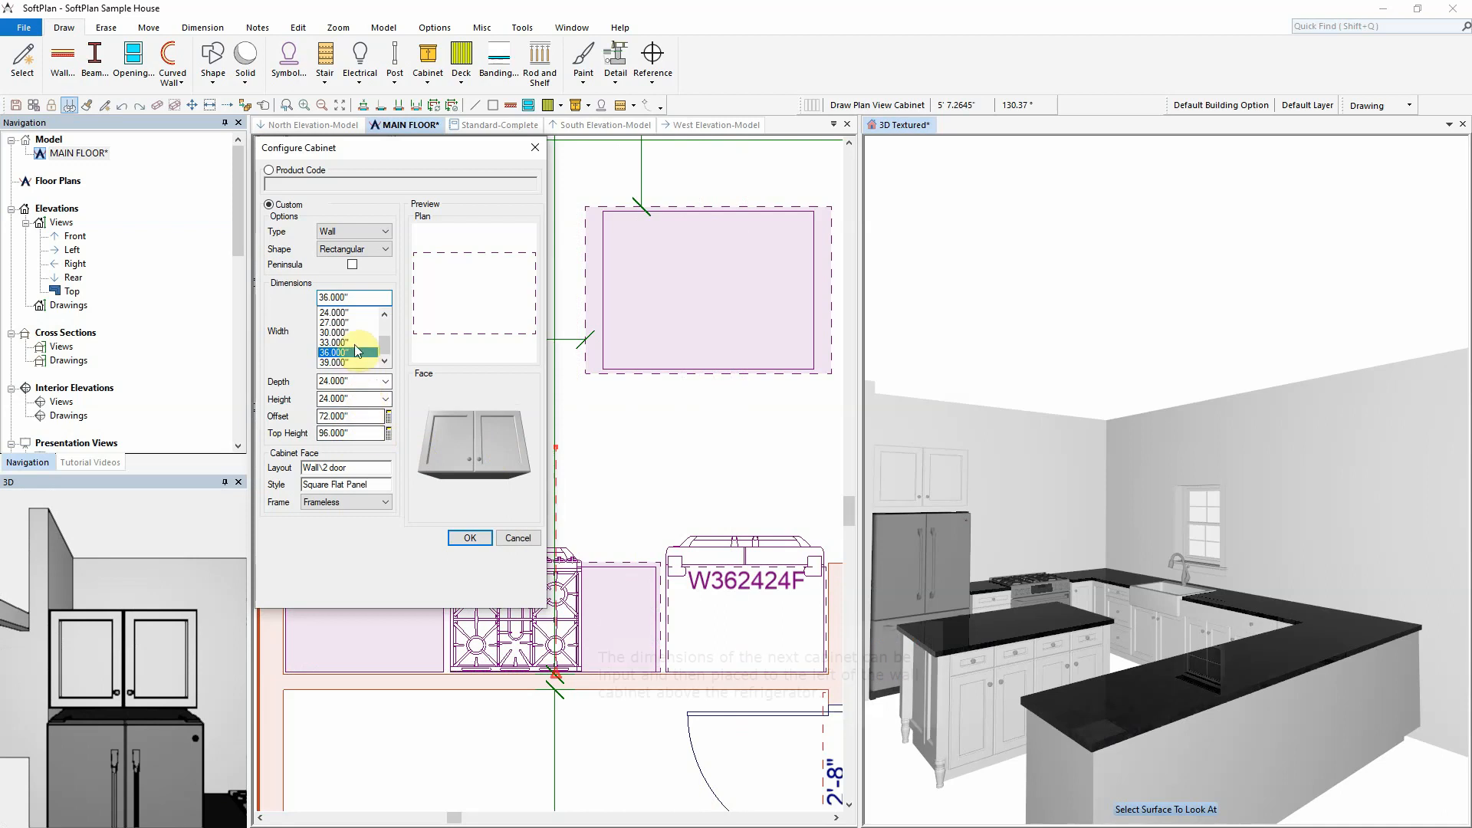
# Configure the next wall cabinet with a 21" width, 12" depth and 42" height
pyautogui.scroll(1, 349, 330)
pyautogui.scroll(5, 346, 329)
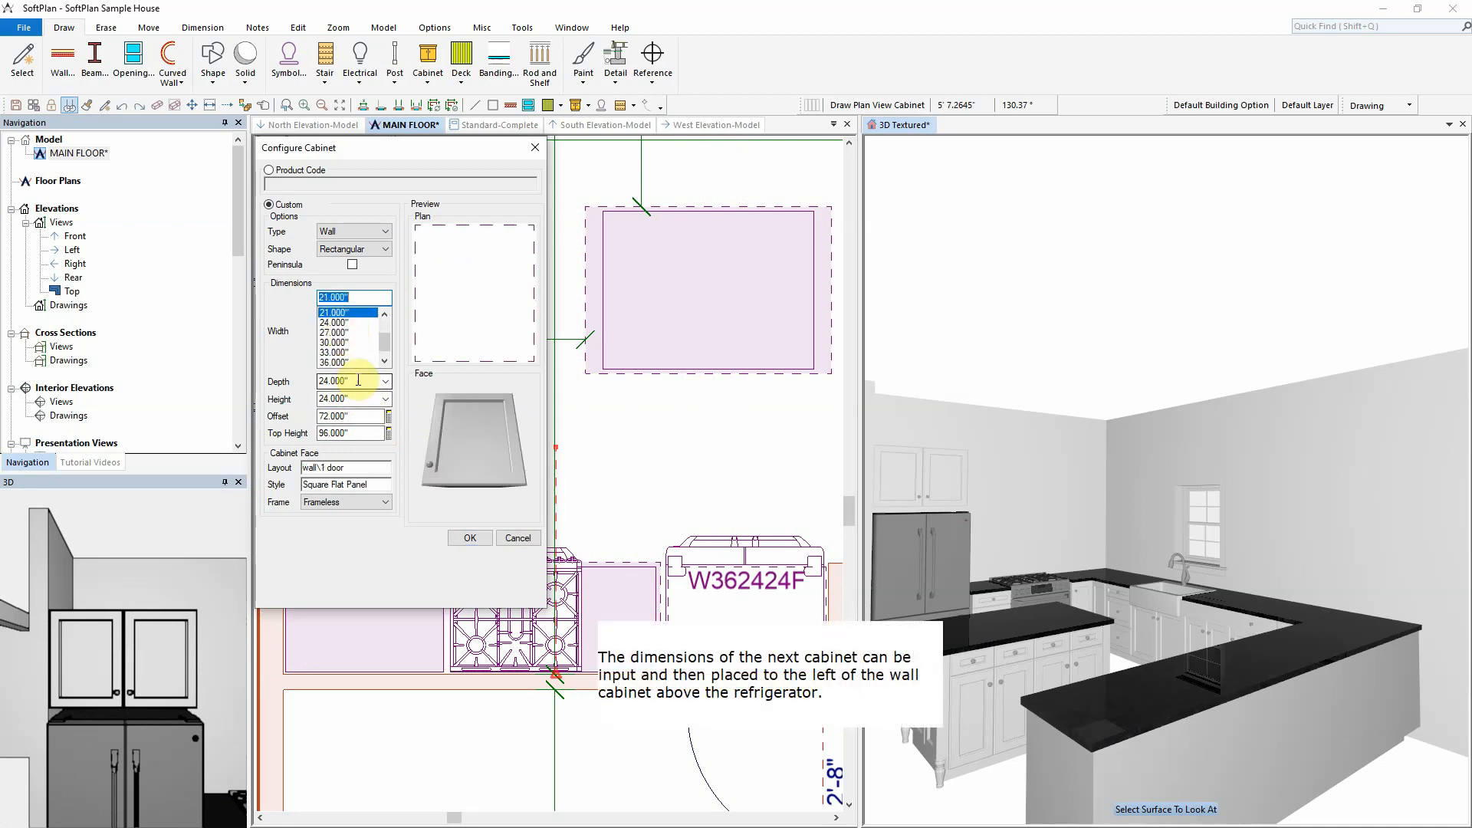
pyautogui.write('12"')
pyautogui.press('Tab')
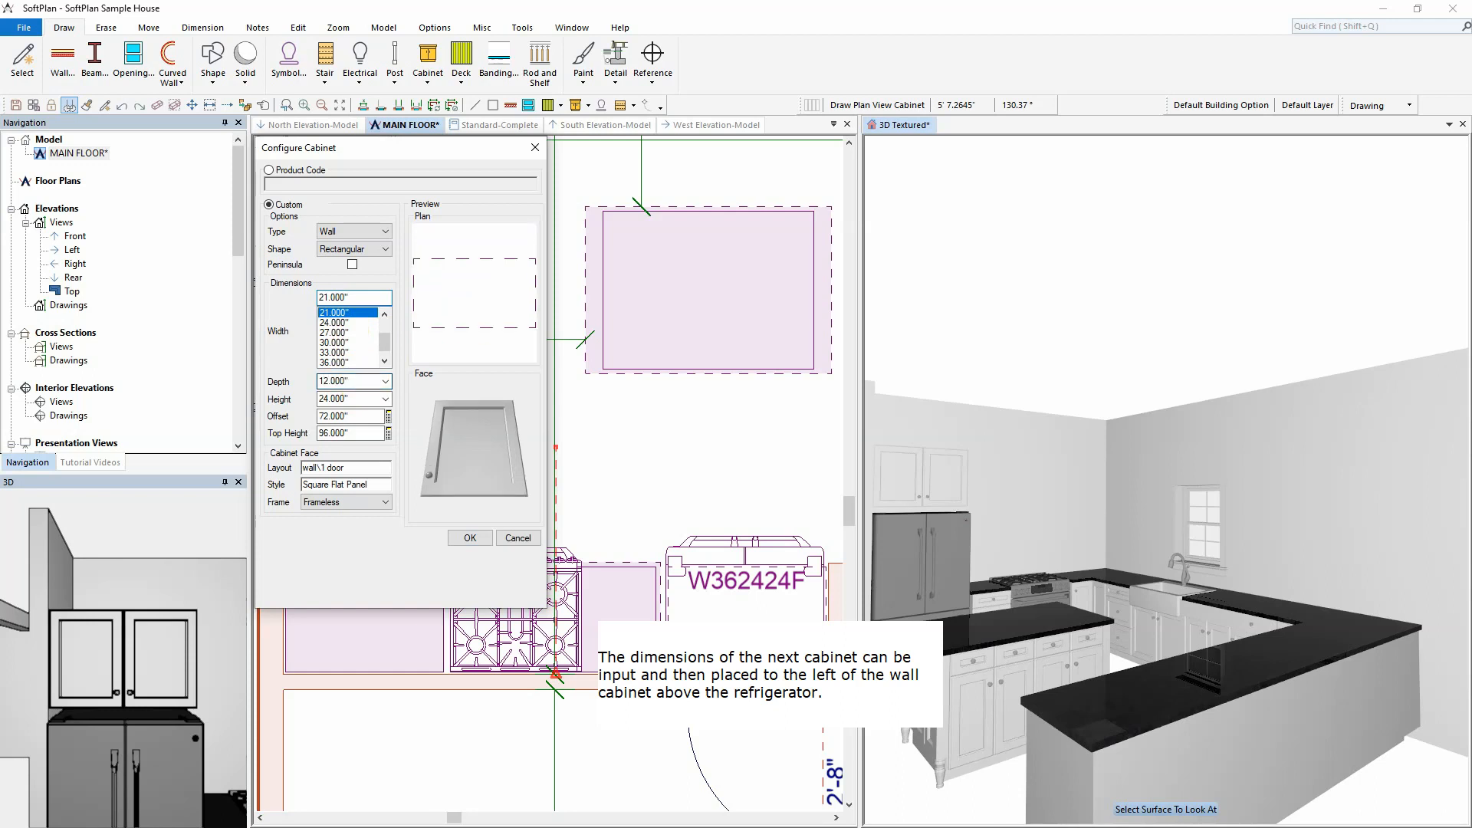
pyautogui.click(363, 400)
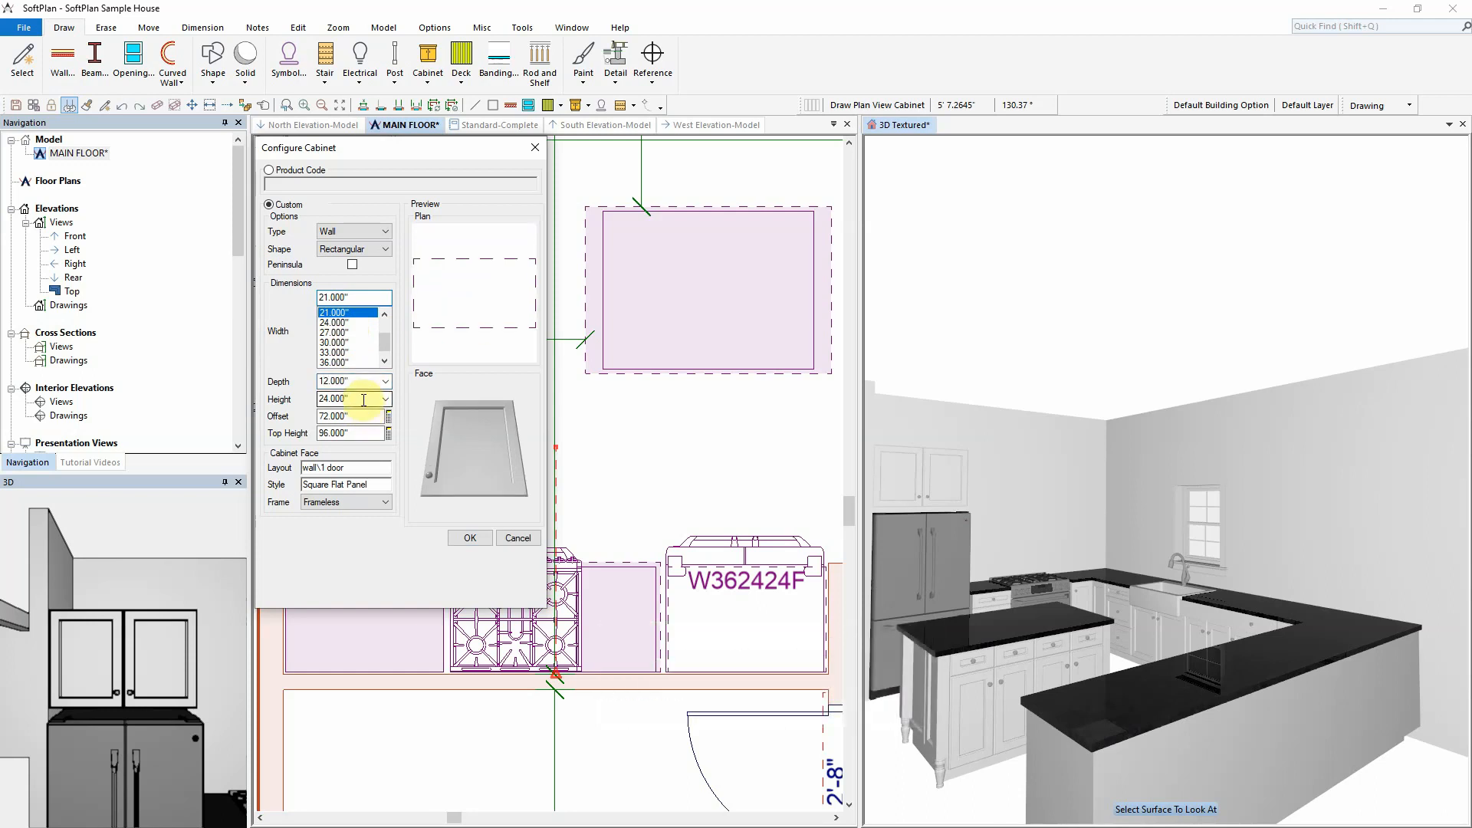
pyautogui.write('4')
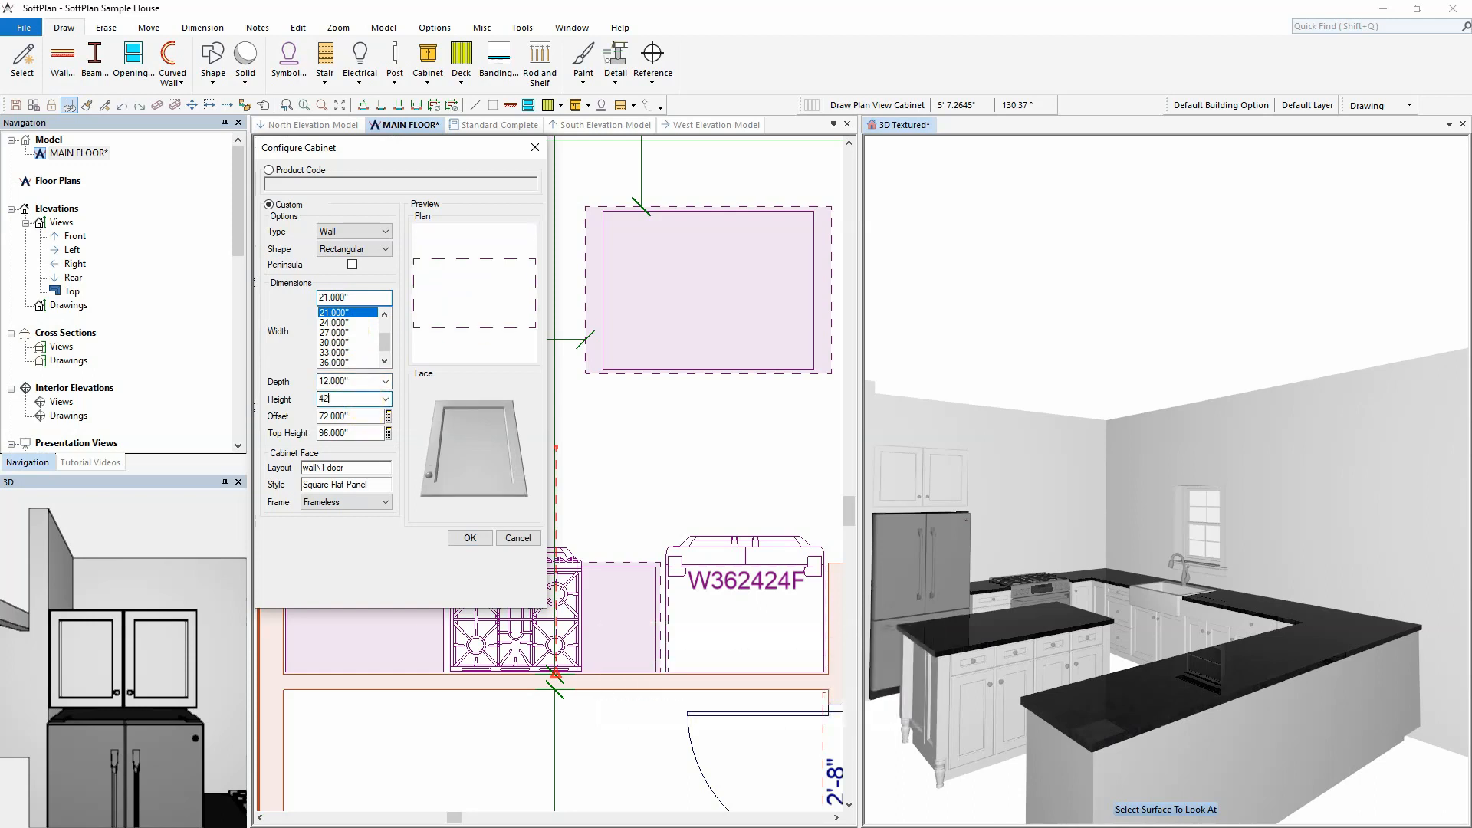
pyautogui.write('2')
pyautogui.press('Tab')
pyautogui.click(470, 536)
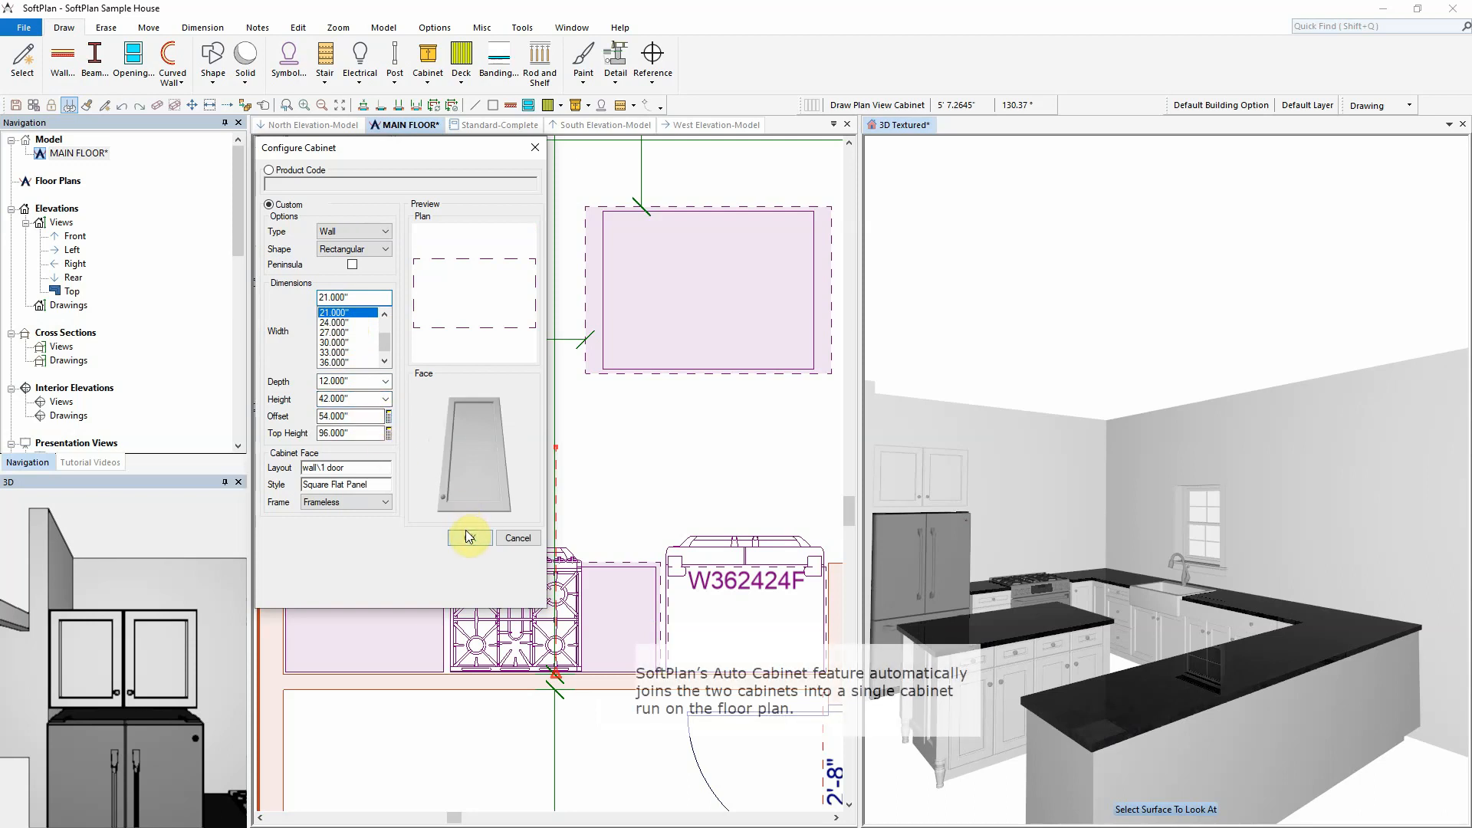
# Place the configured wall cabinet between the refrigerator and the range, and reverse its door's hinge and handle side
pyautogui.click(614, 660)
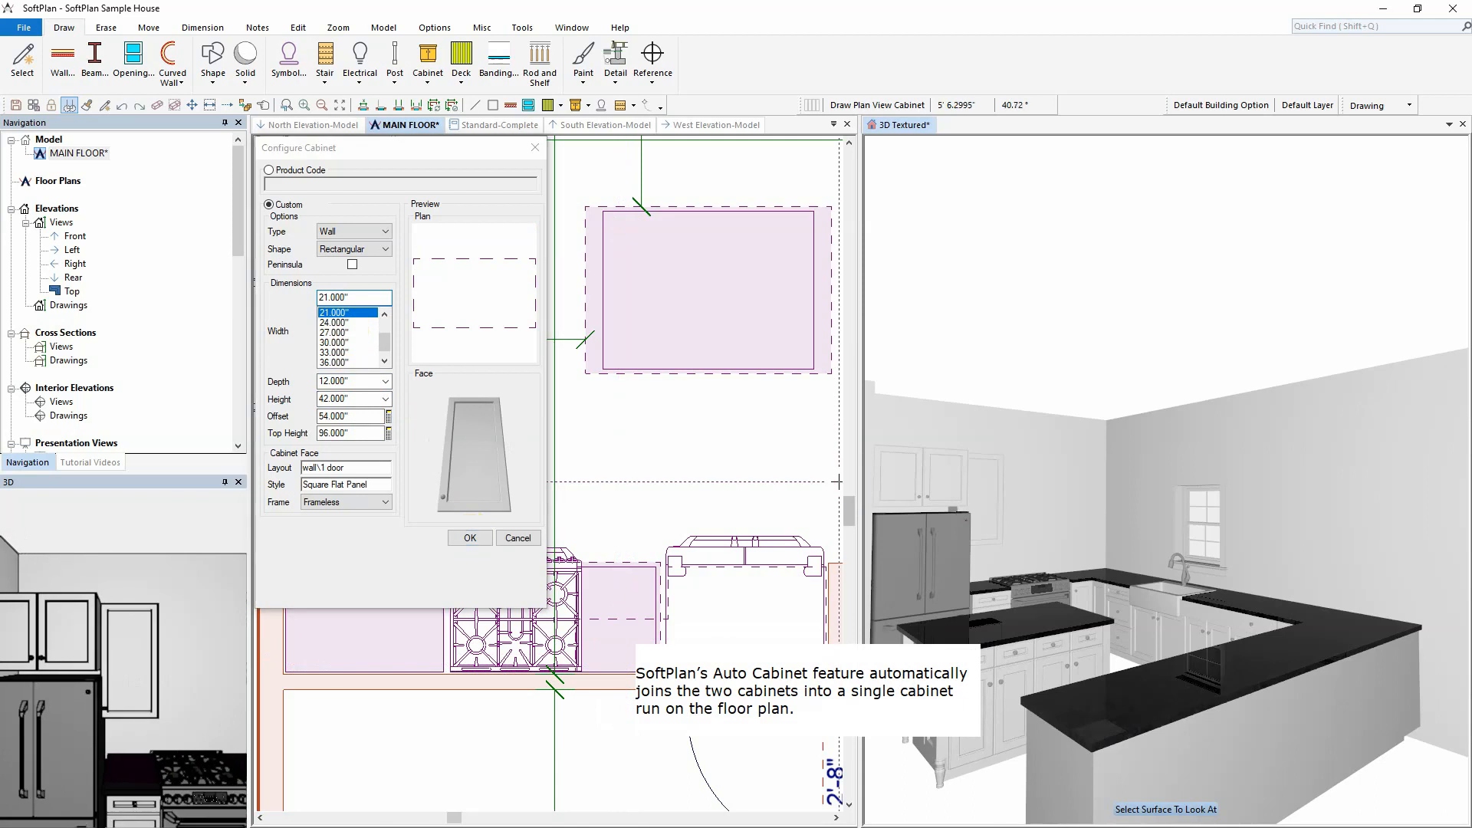
pyautogui.click(470, 536)
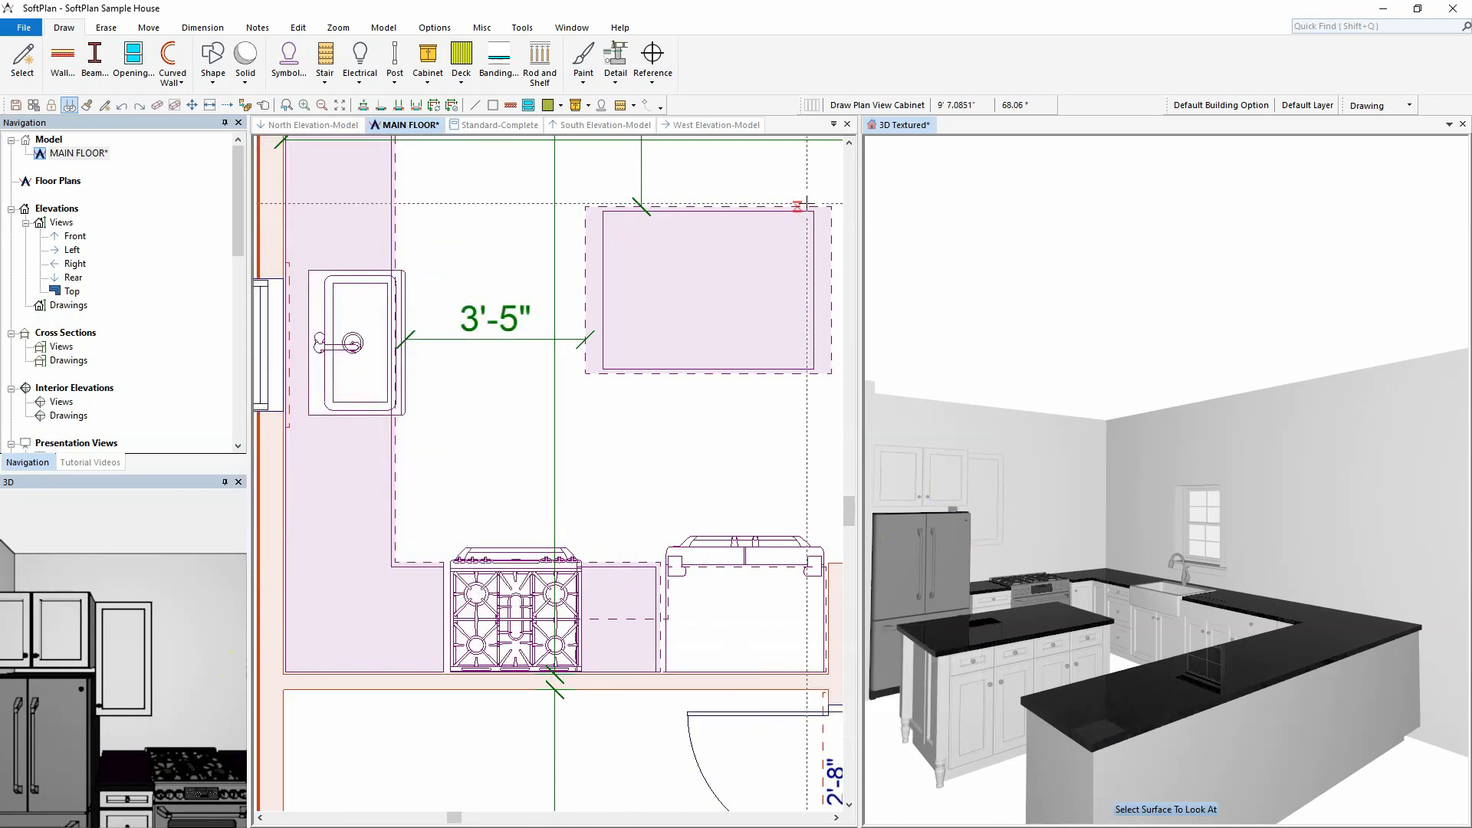
pyautogui.click(905, 126)
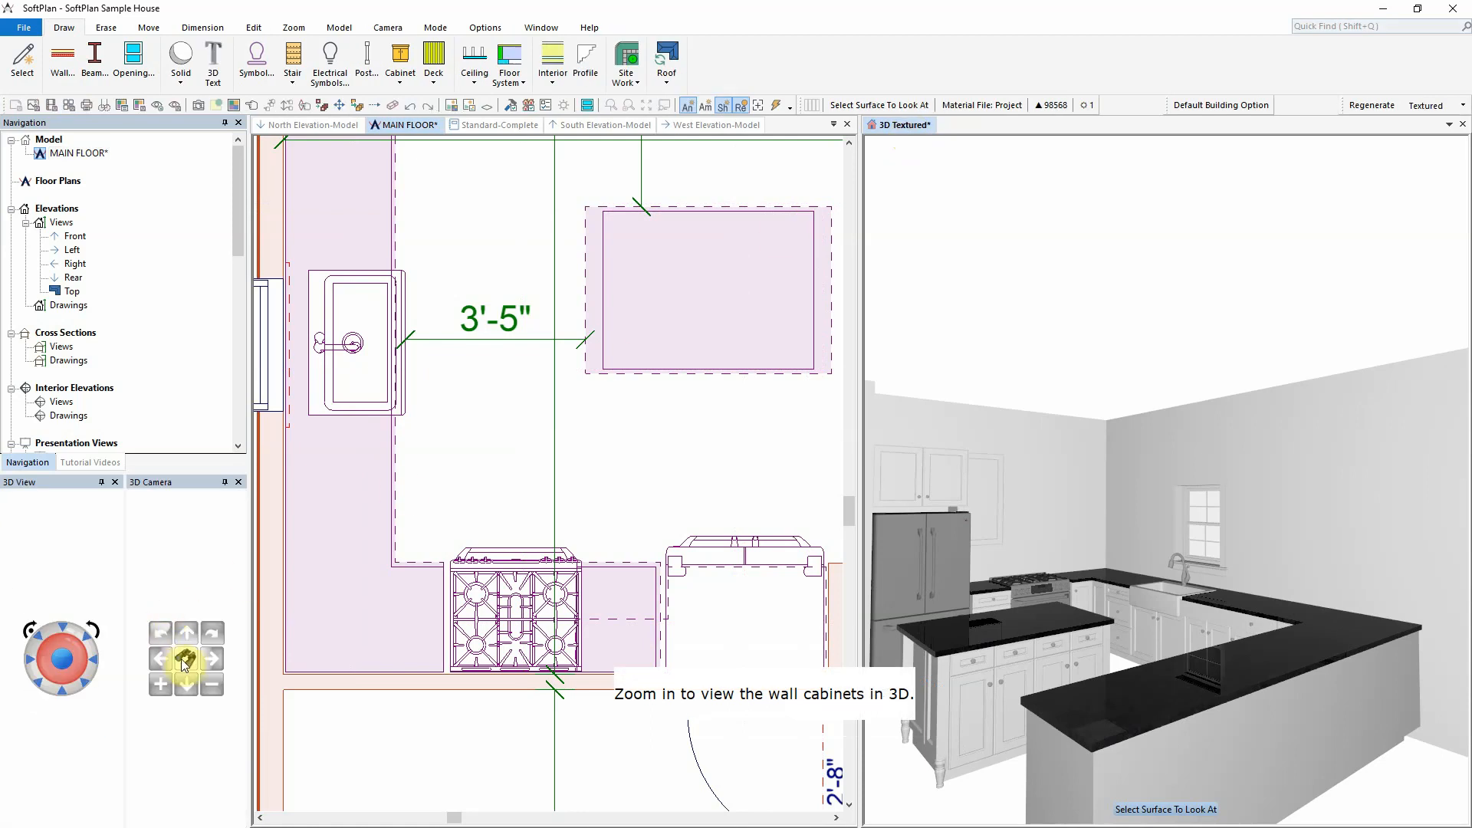
pyautogui.click(966, 499)
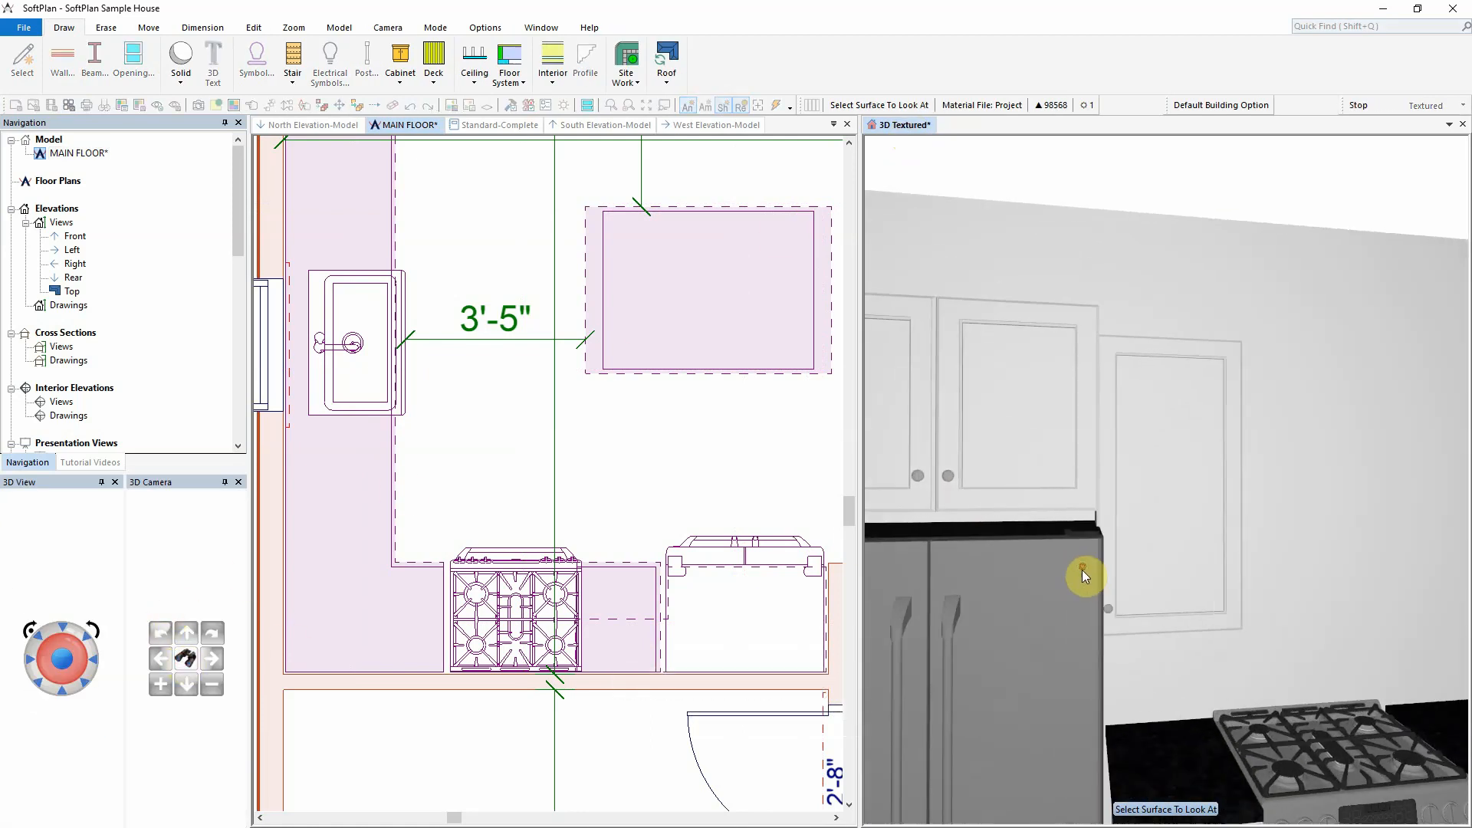
pyautogui.click(1083, 572)
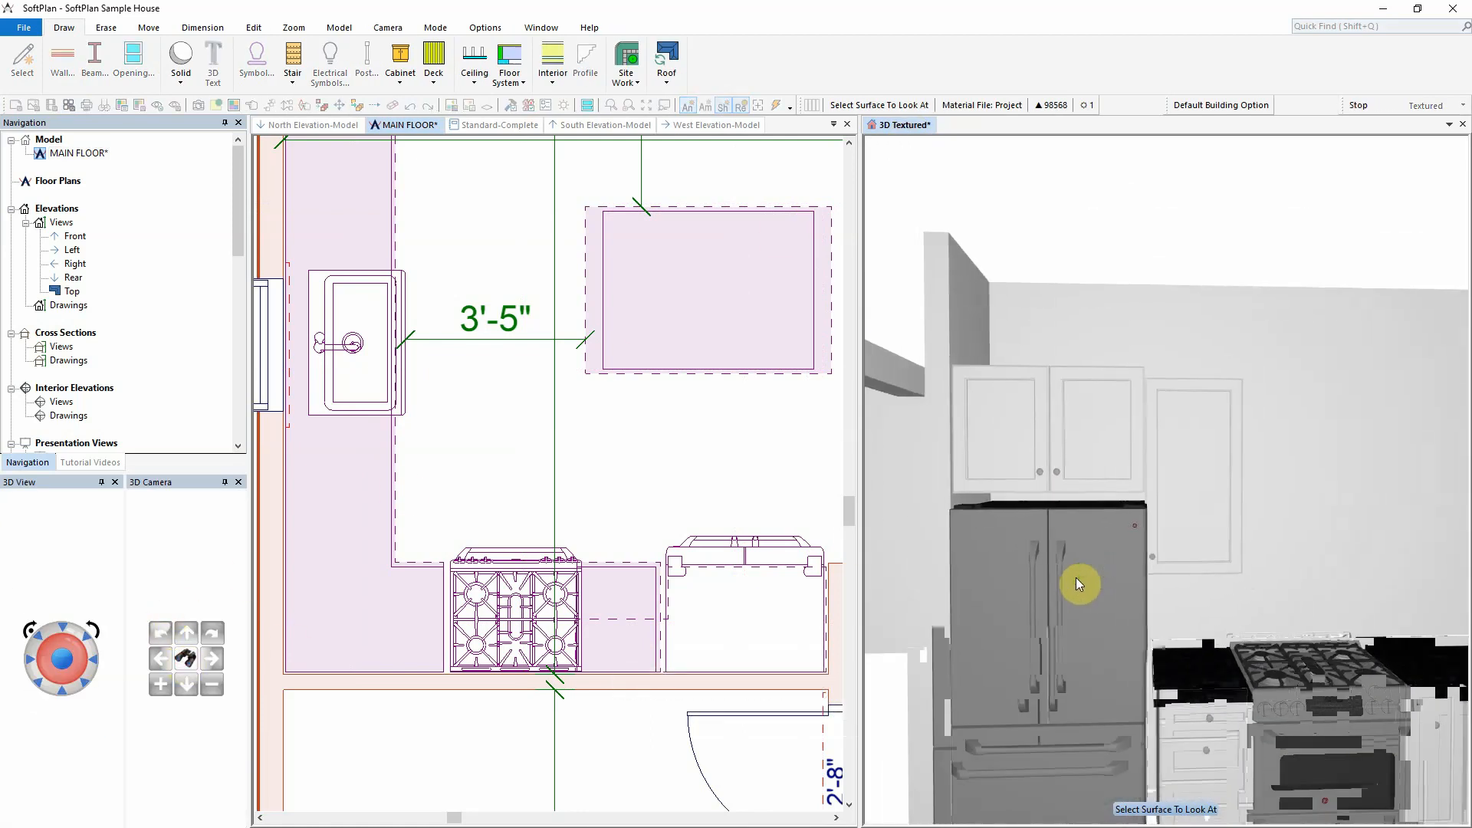
pyautogui.rightClick(1201, 504)
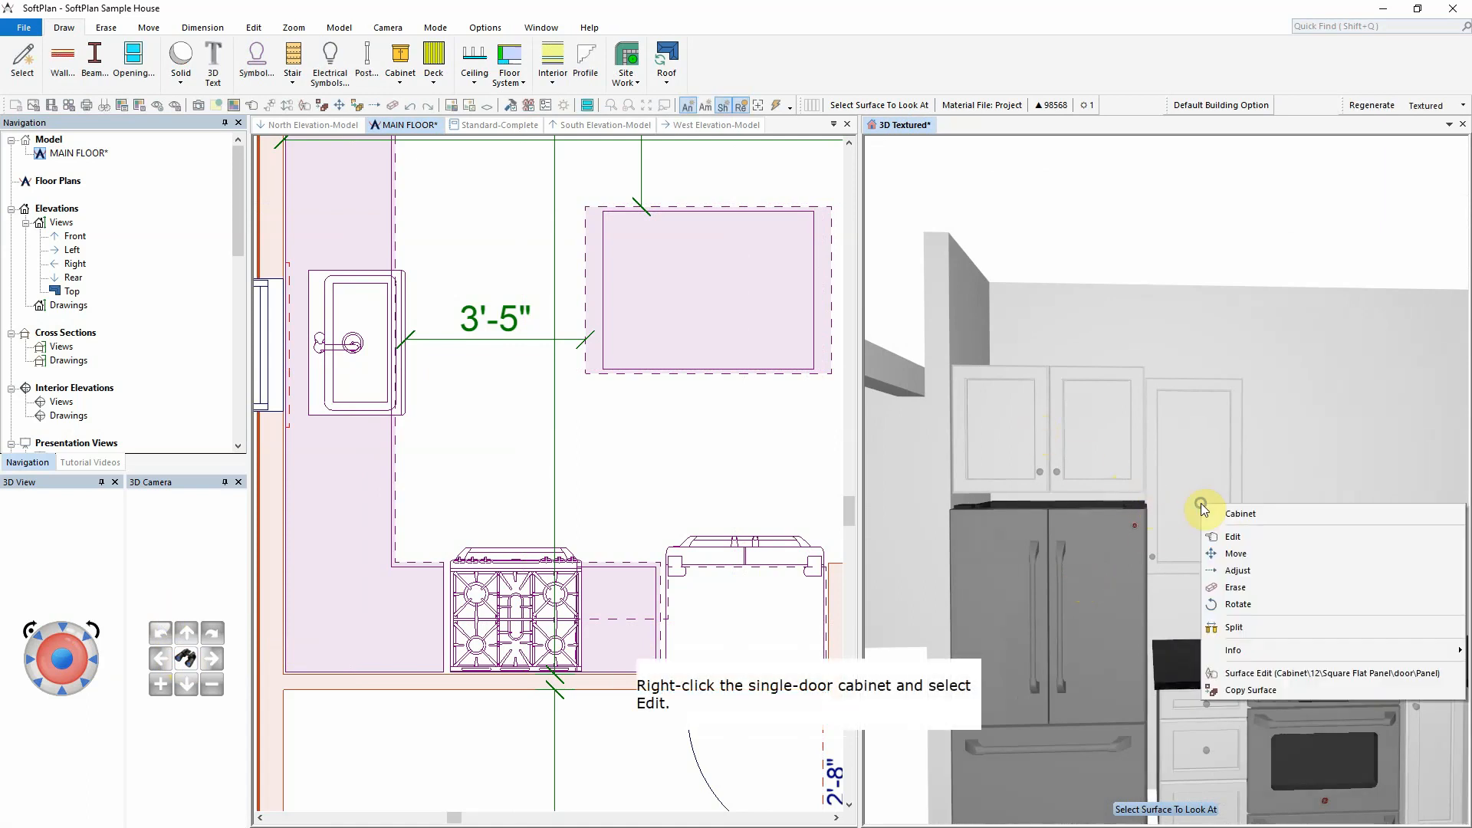
pyautogui.click(1232, 537)
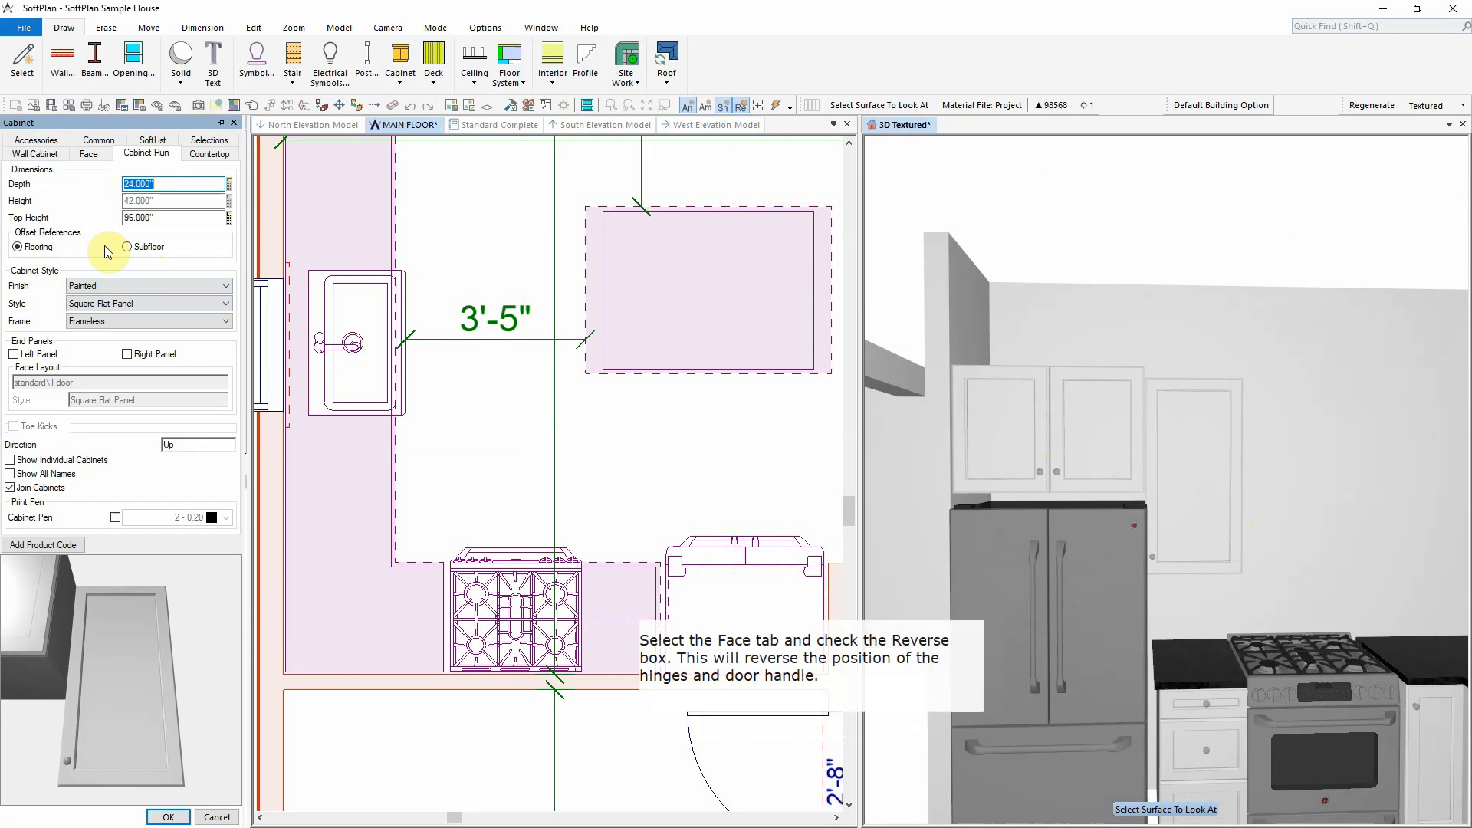
pyautogui.click(88, 154)
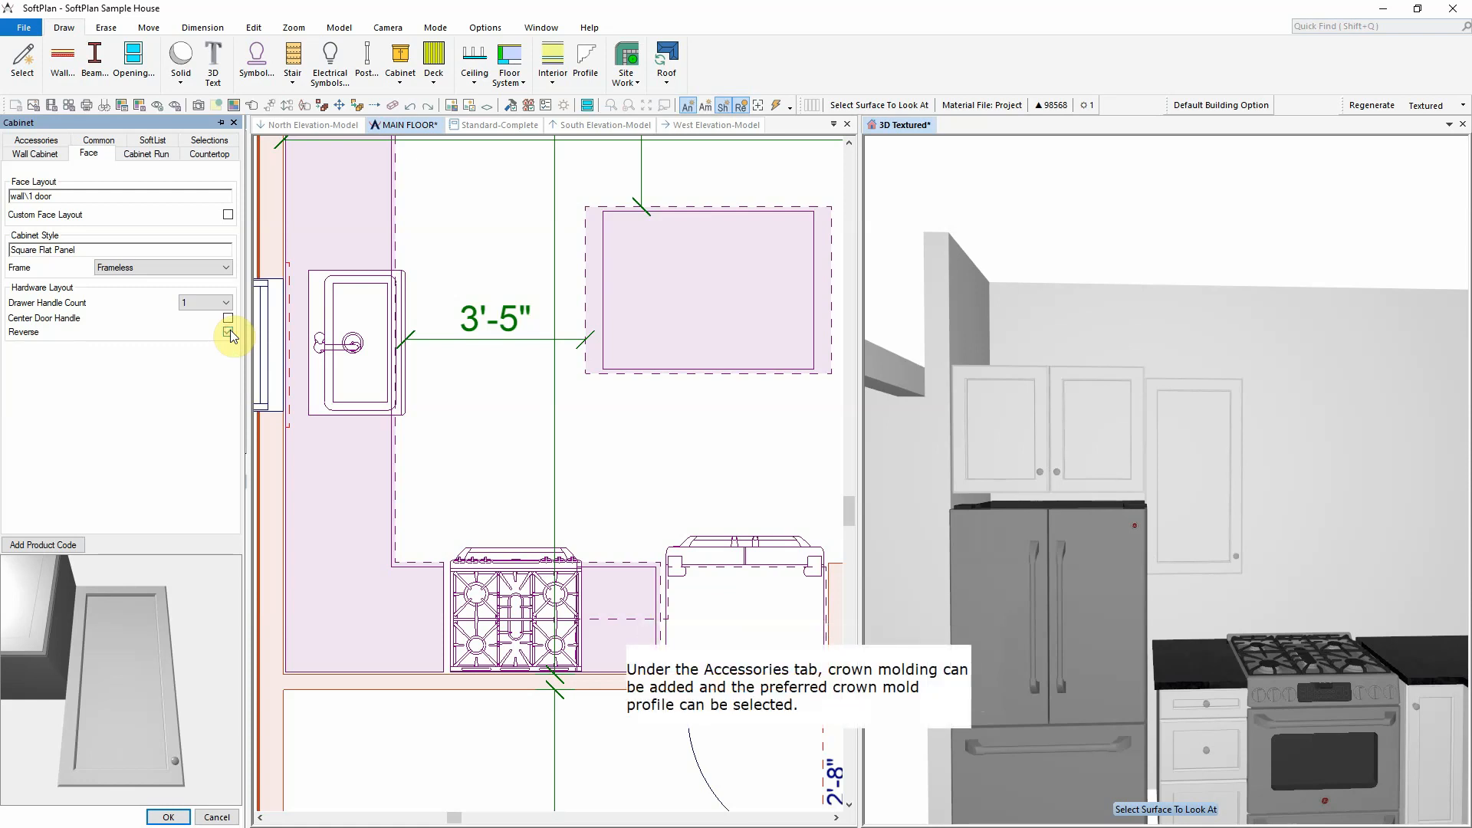
# Add crown molding with the american profile to the single-door wall cabinet and apply the cabinet edits
pyautogui.click(46, 142)
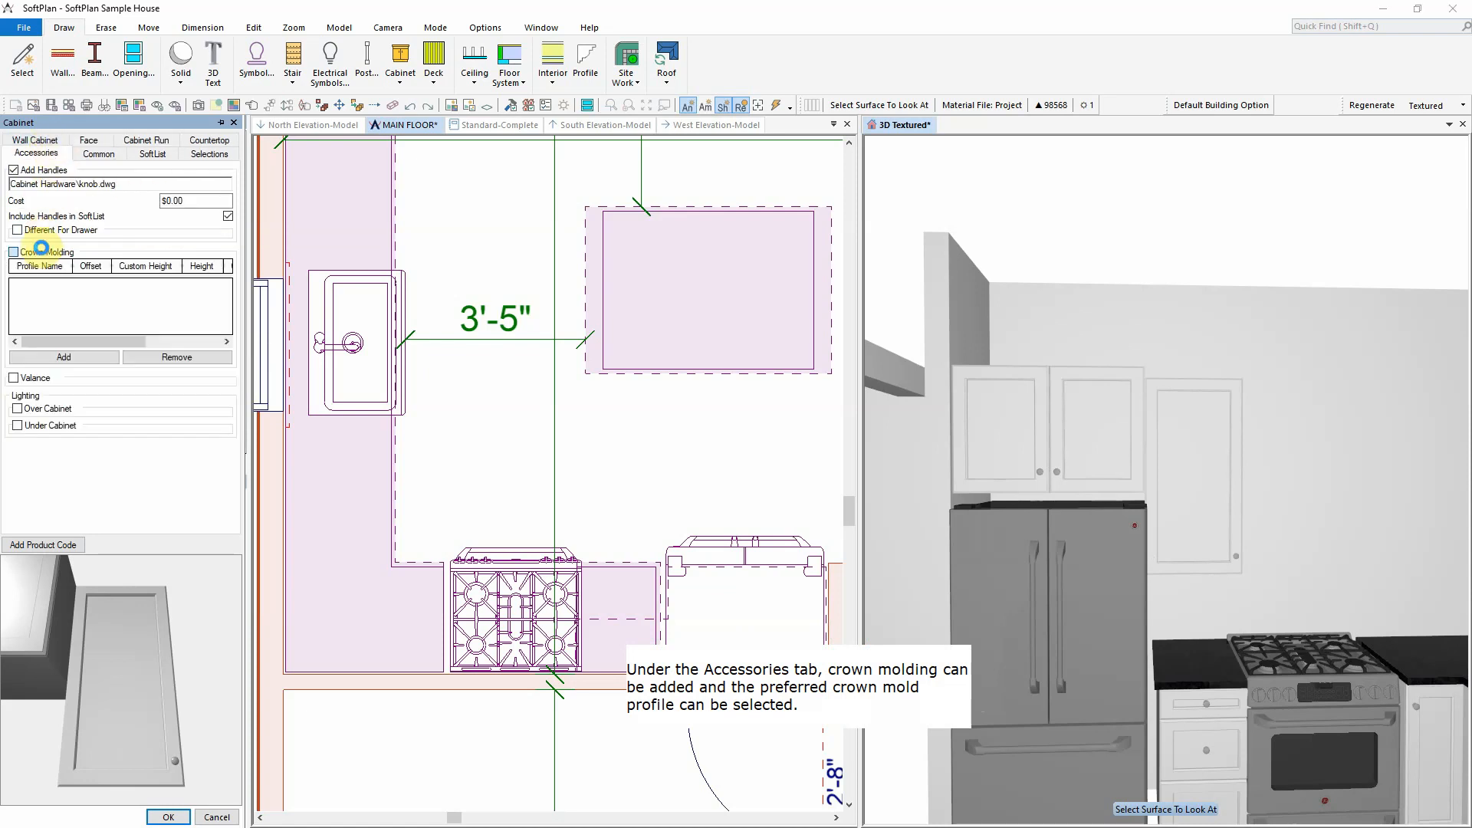
pyautogui.click(41, 249)
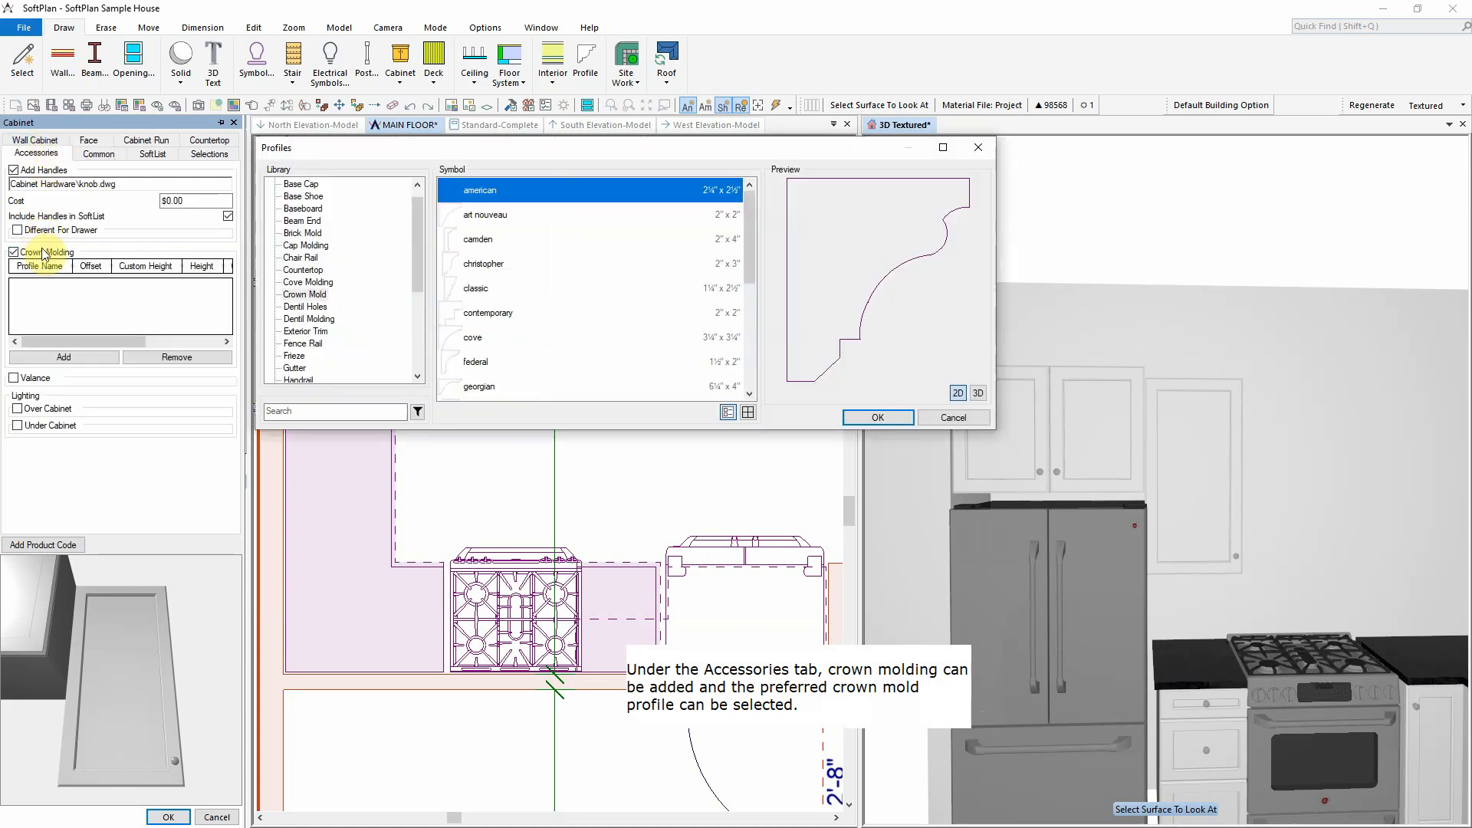
pyautogui.click(875, 418)
pyautogui.click(163, 817)
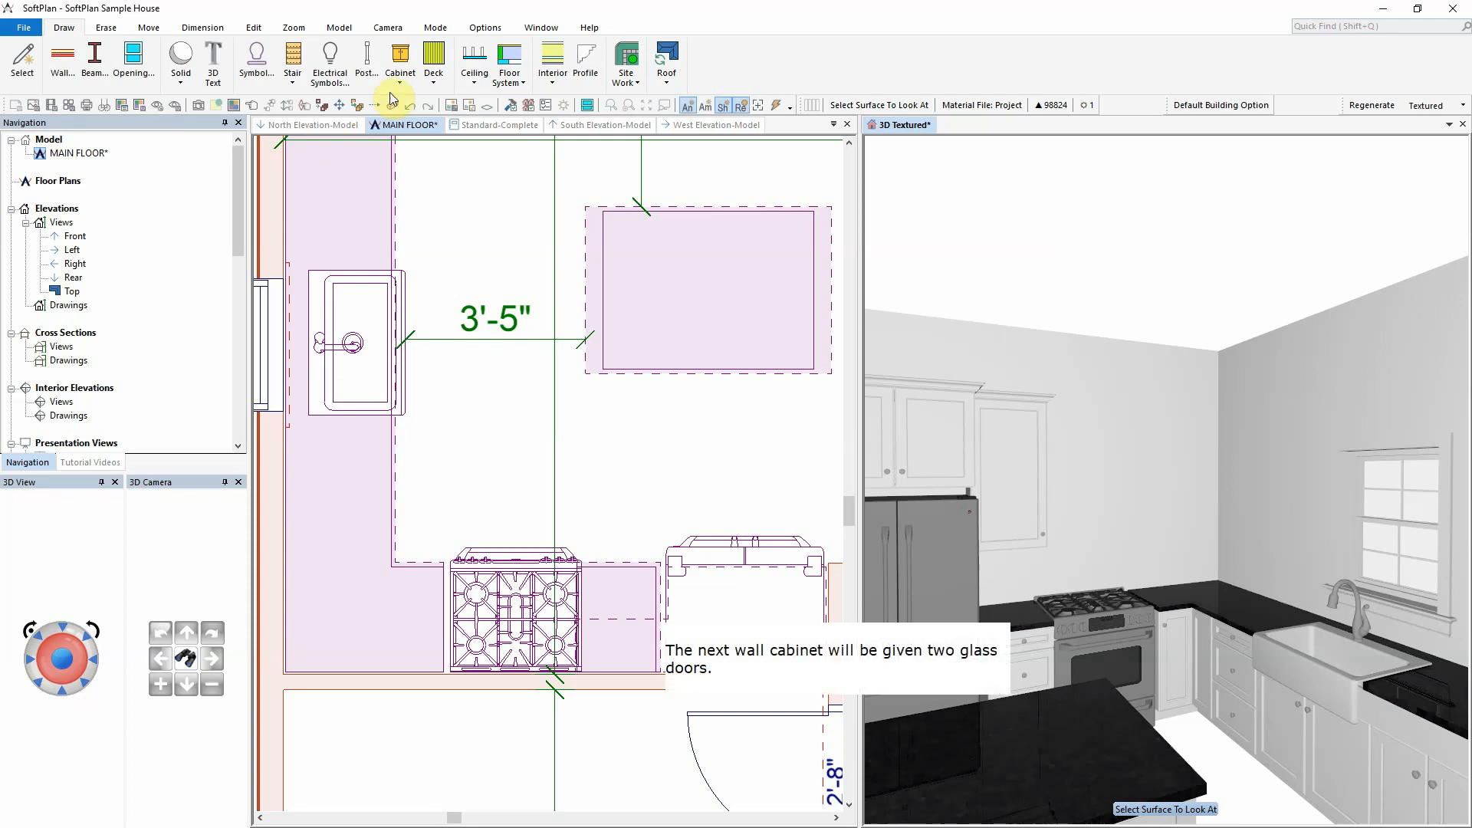
# Add a wall cabinet with two glass doors, 39" wide, 12" deep and 42" high, on the sink wall in the corner near the range
pyautogui.click(414, 126)
pyautogui.click(427, 65)
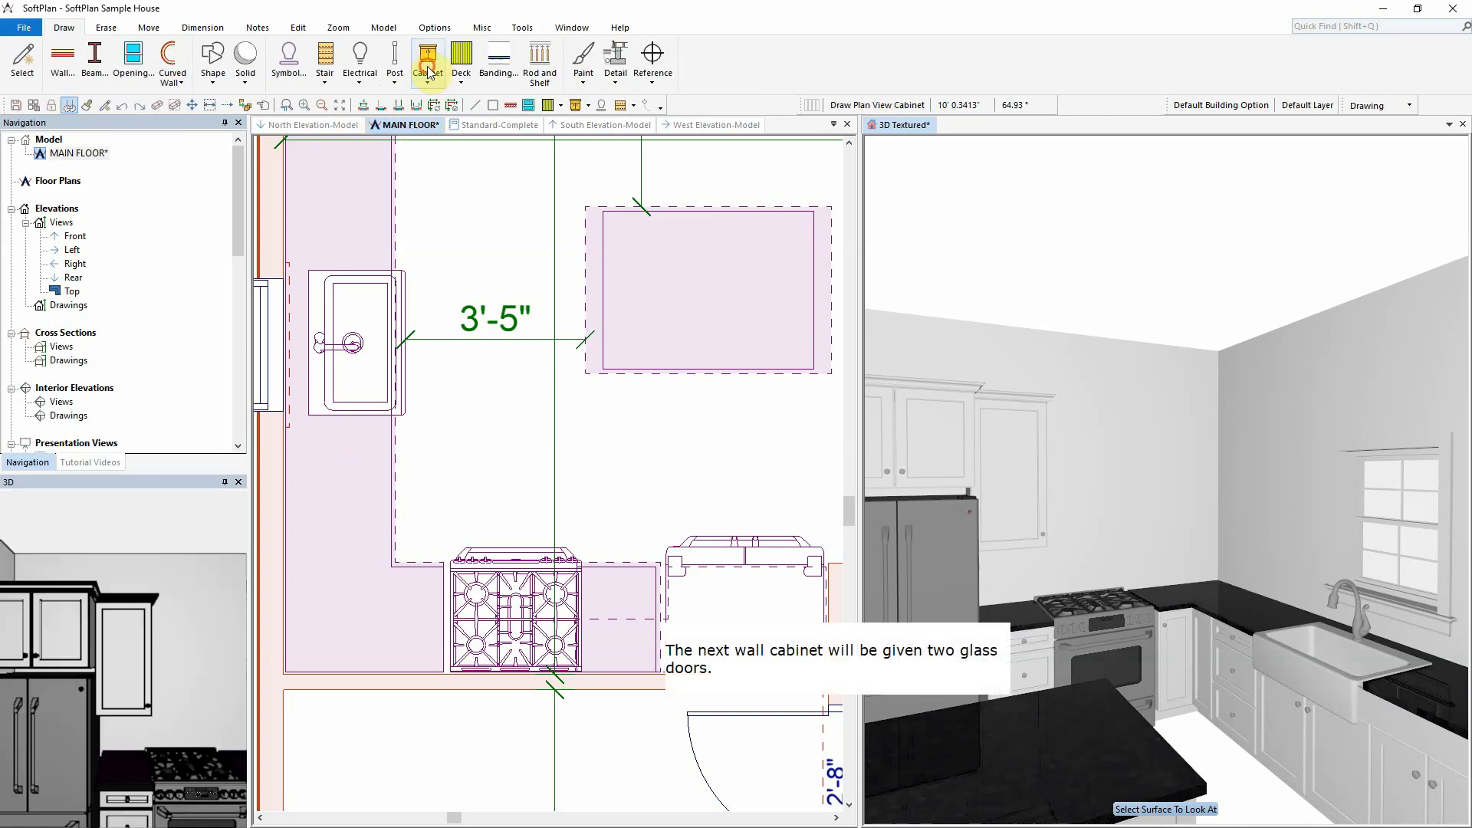
pyautogui.click(452, 276)
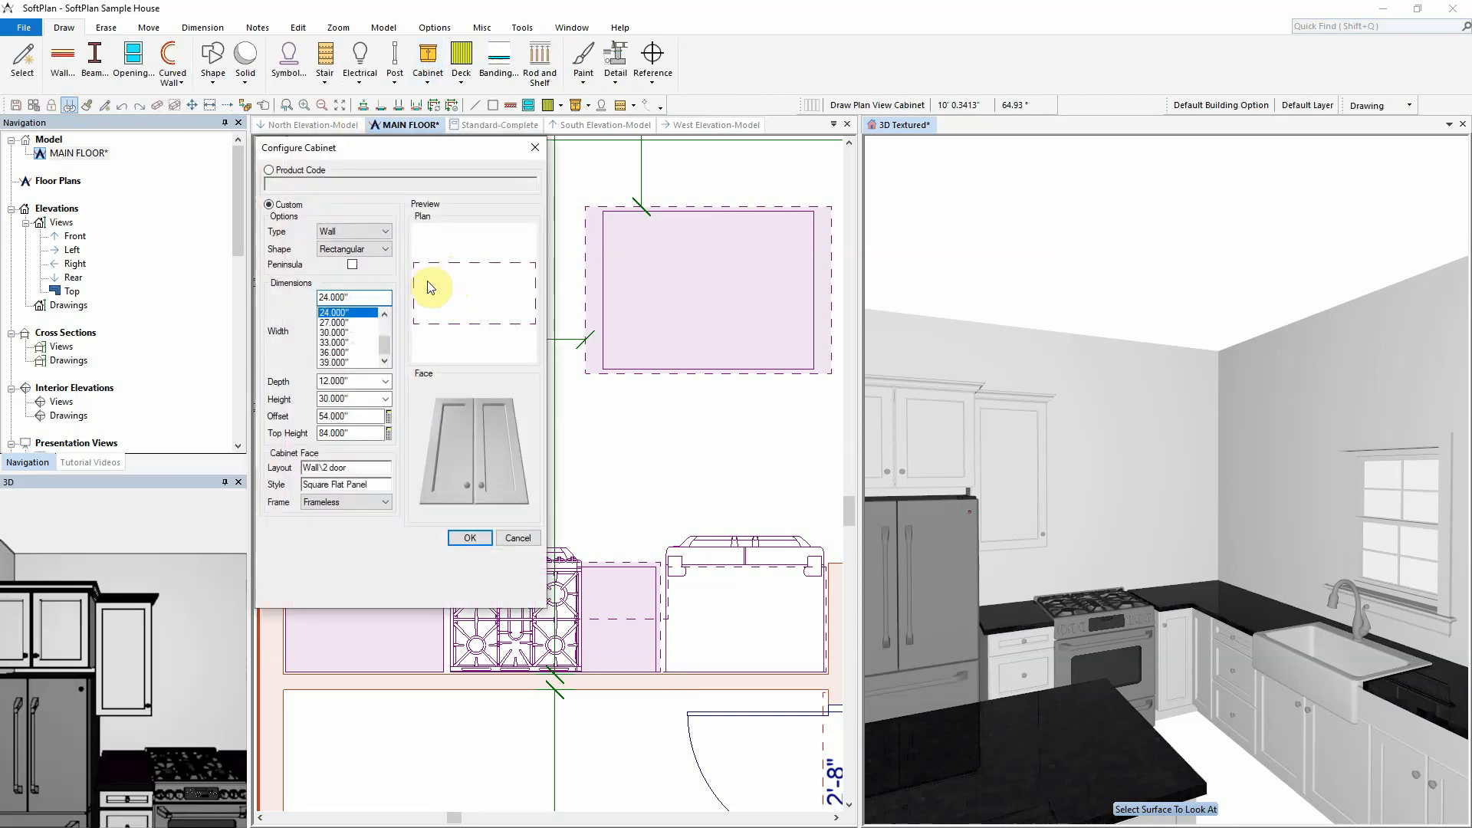
pyautogui.click(338, 359)
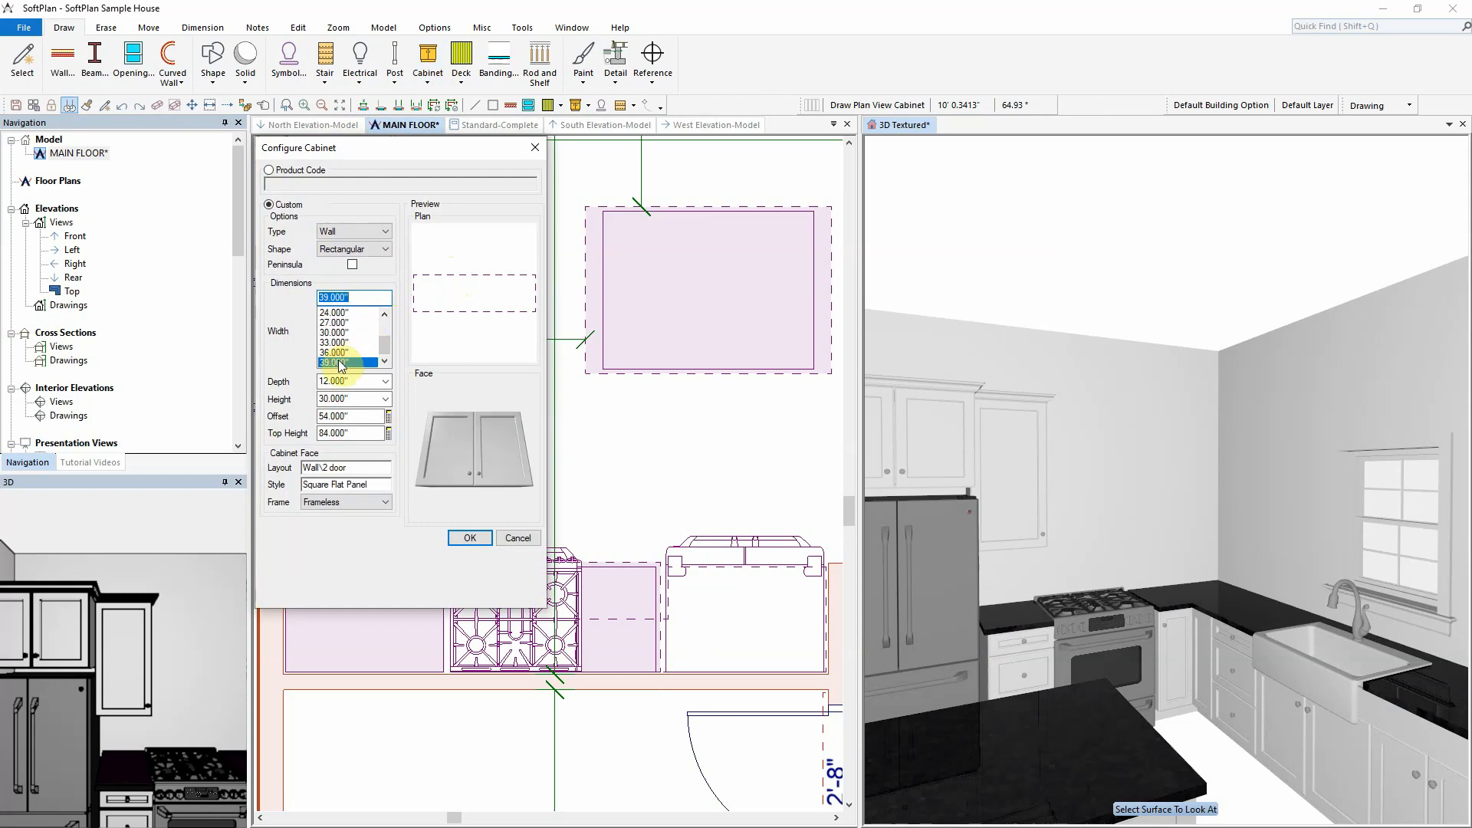
pyautogui.click(469, 538)
pyautogui.click(283, 603)
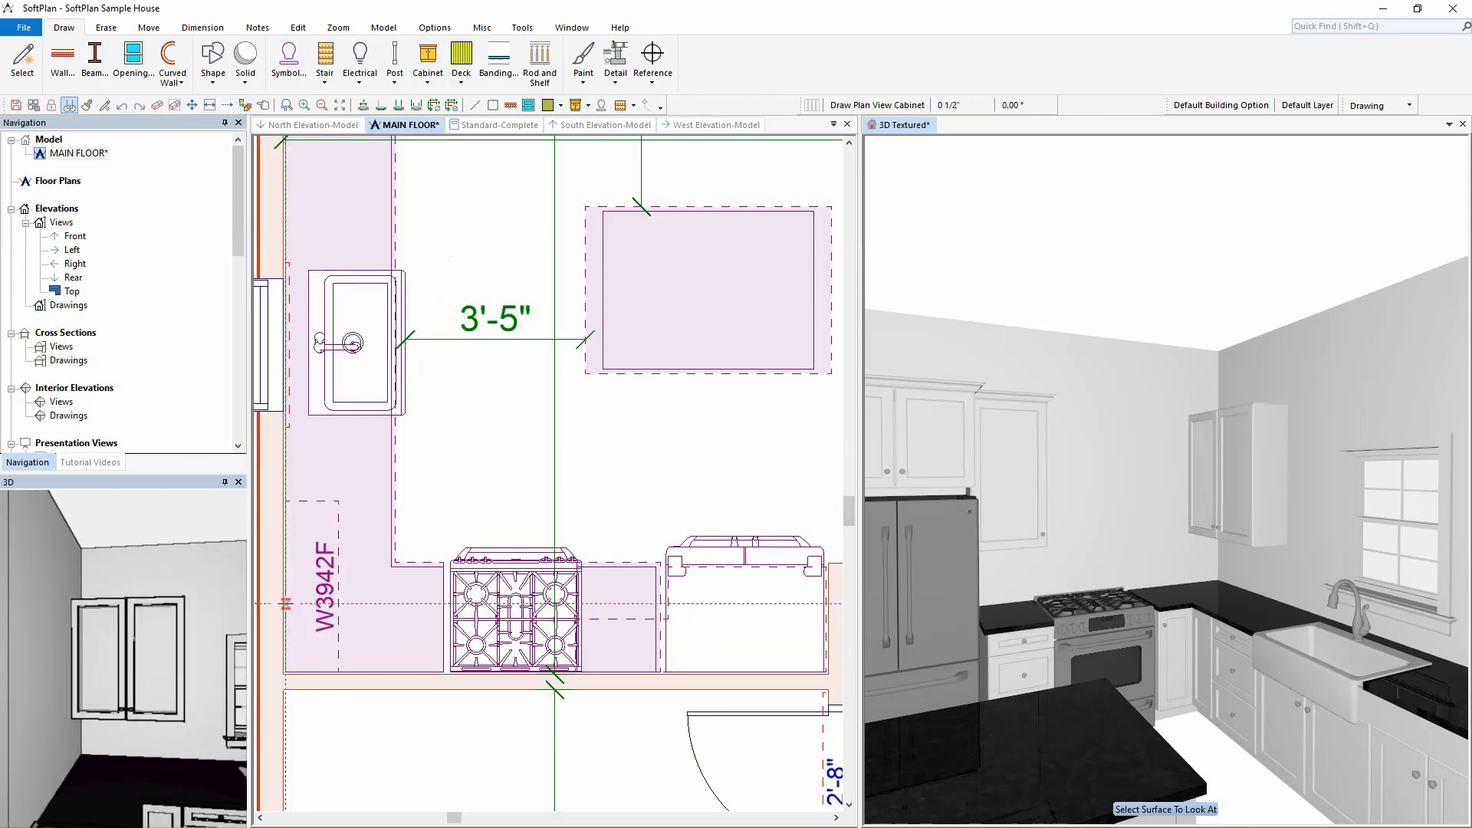
# Edit the glass-door wall cabinet to add crown molding with the american profile
pyautogui.click(897, 125)
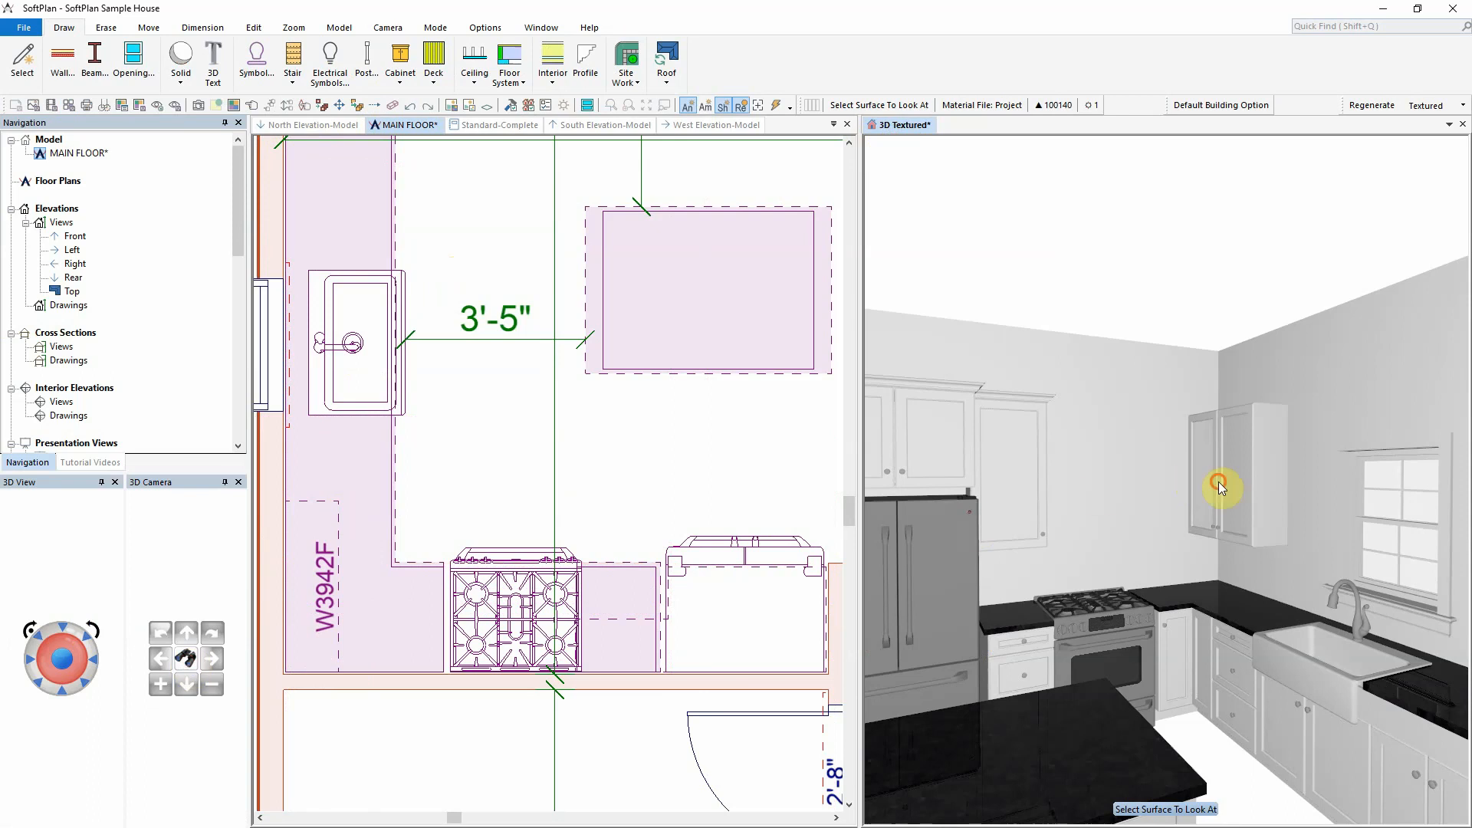
pyautogui.click(1221, 489)
pyautogui.rightClick(1161, 508)
pyautogui.click(1195, 542)
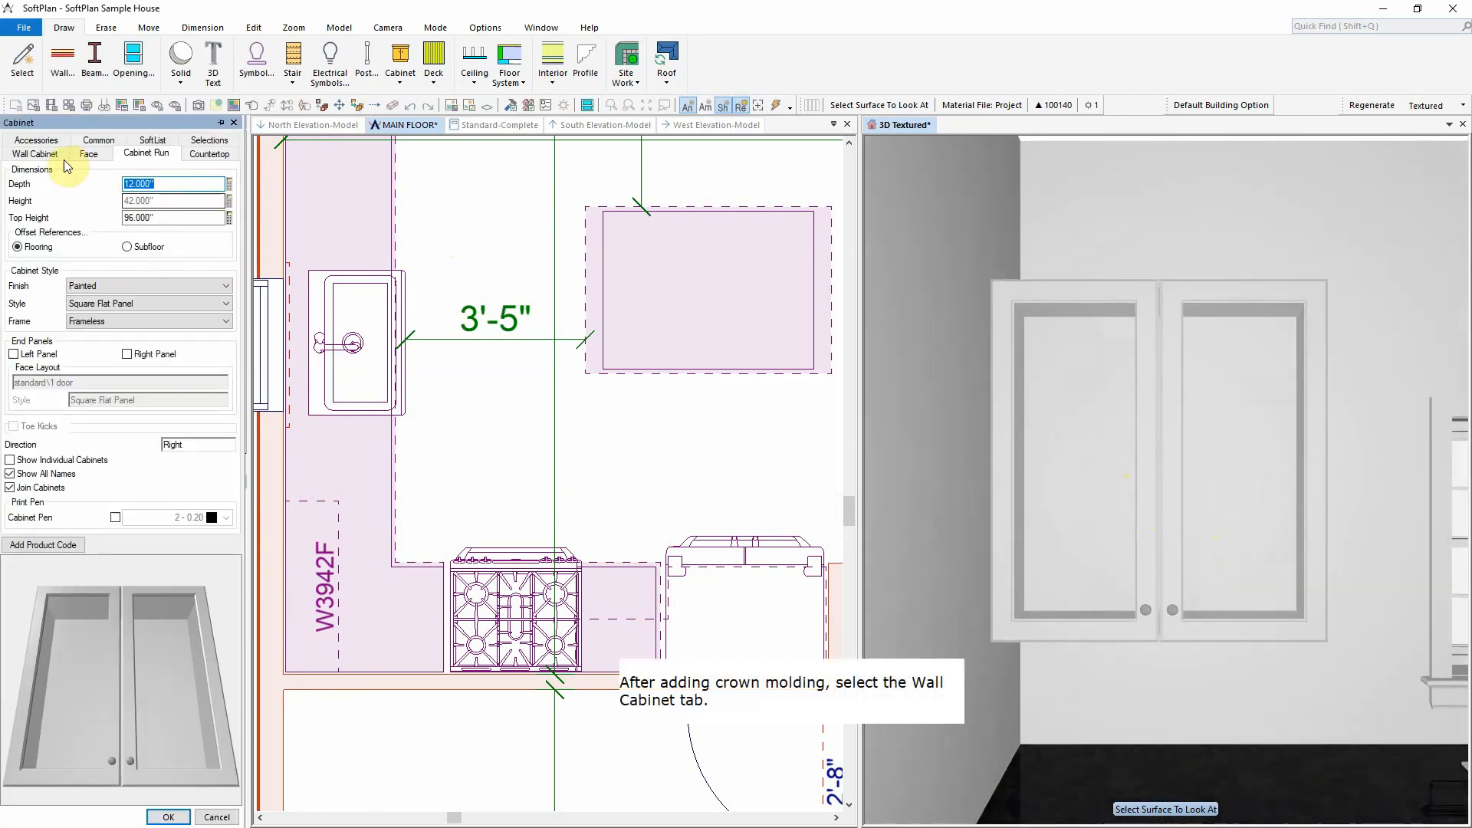
pyautogui.click(36, 140)
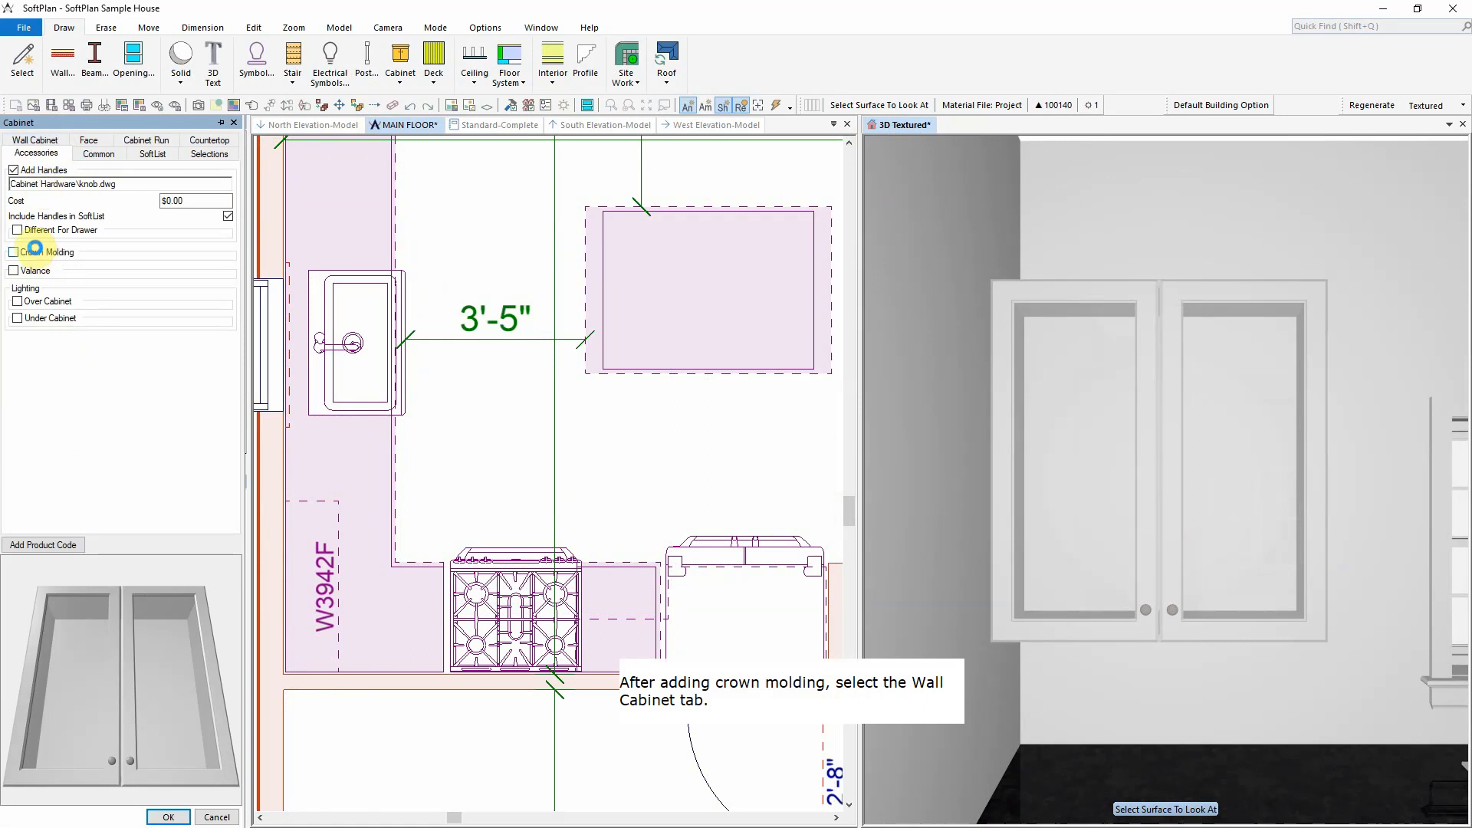
pyautogui.click(36, 253)
pyautogui.click(879, 418)
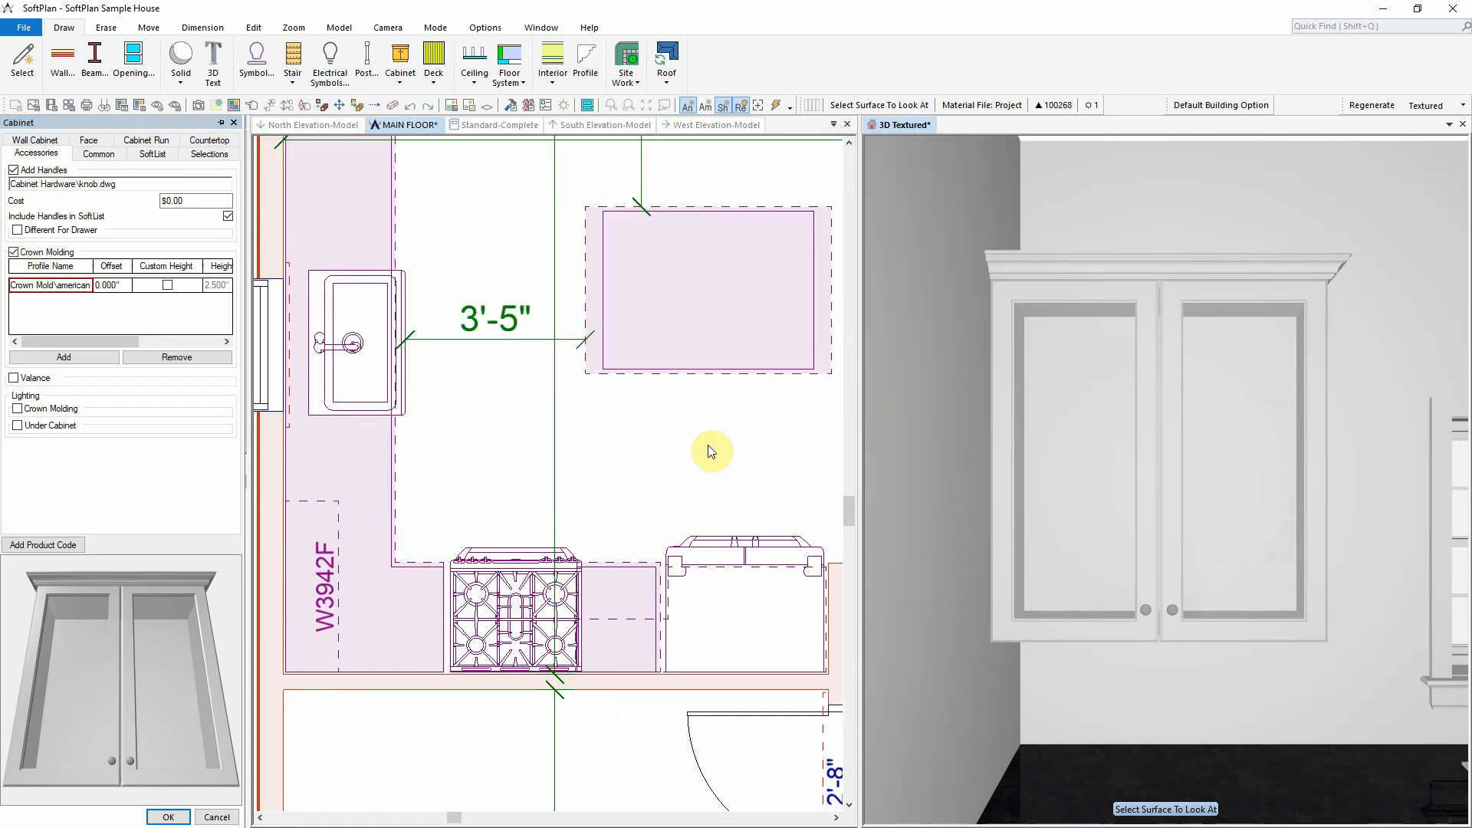
# Enable standard shelving inside the glass-door wall cabinet with 3 shelves
pyautogui.click(50, 141)
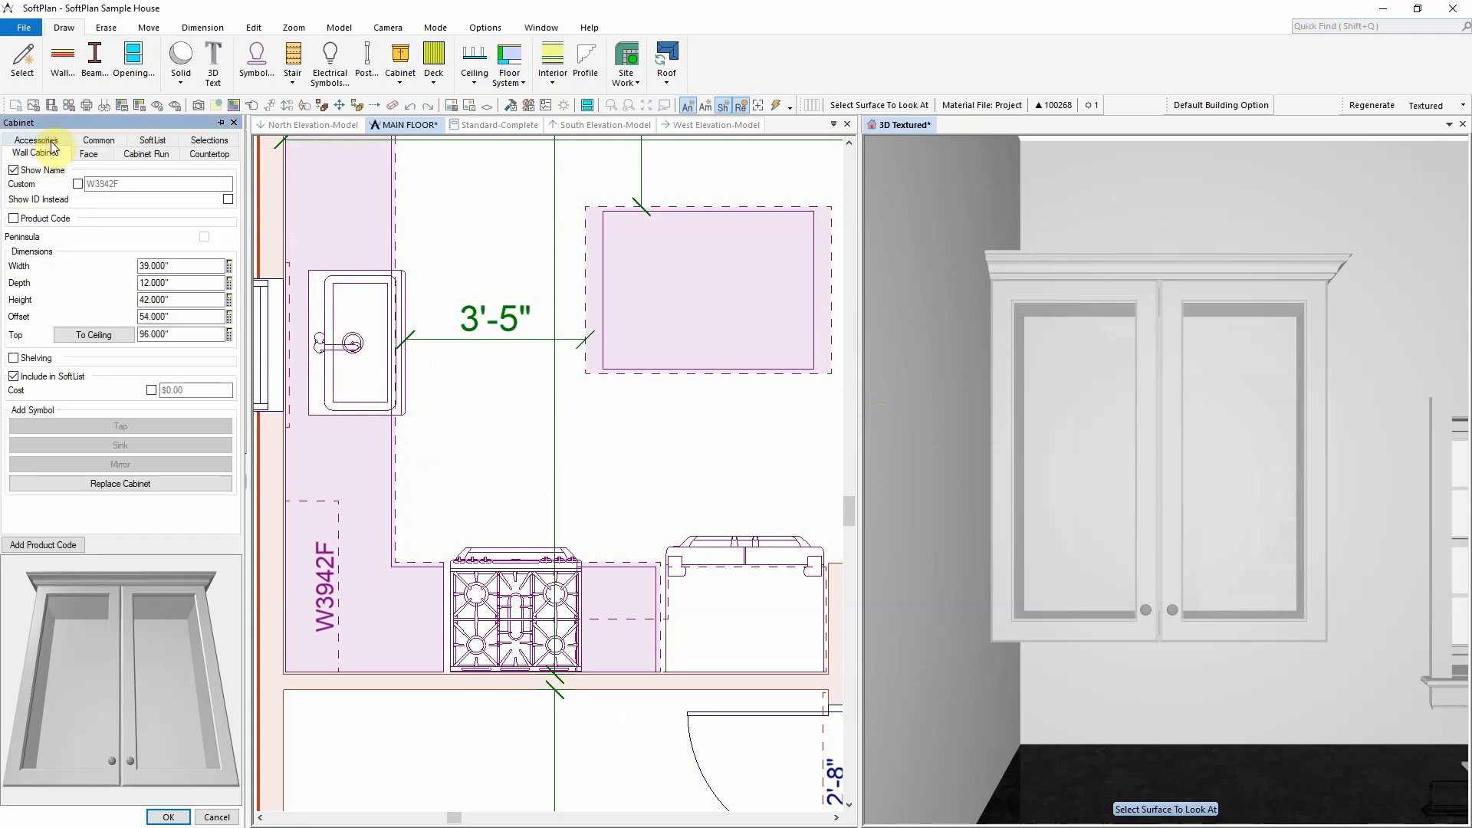
pyautogui.click(27, 359)
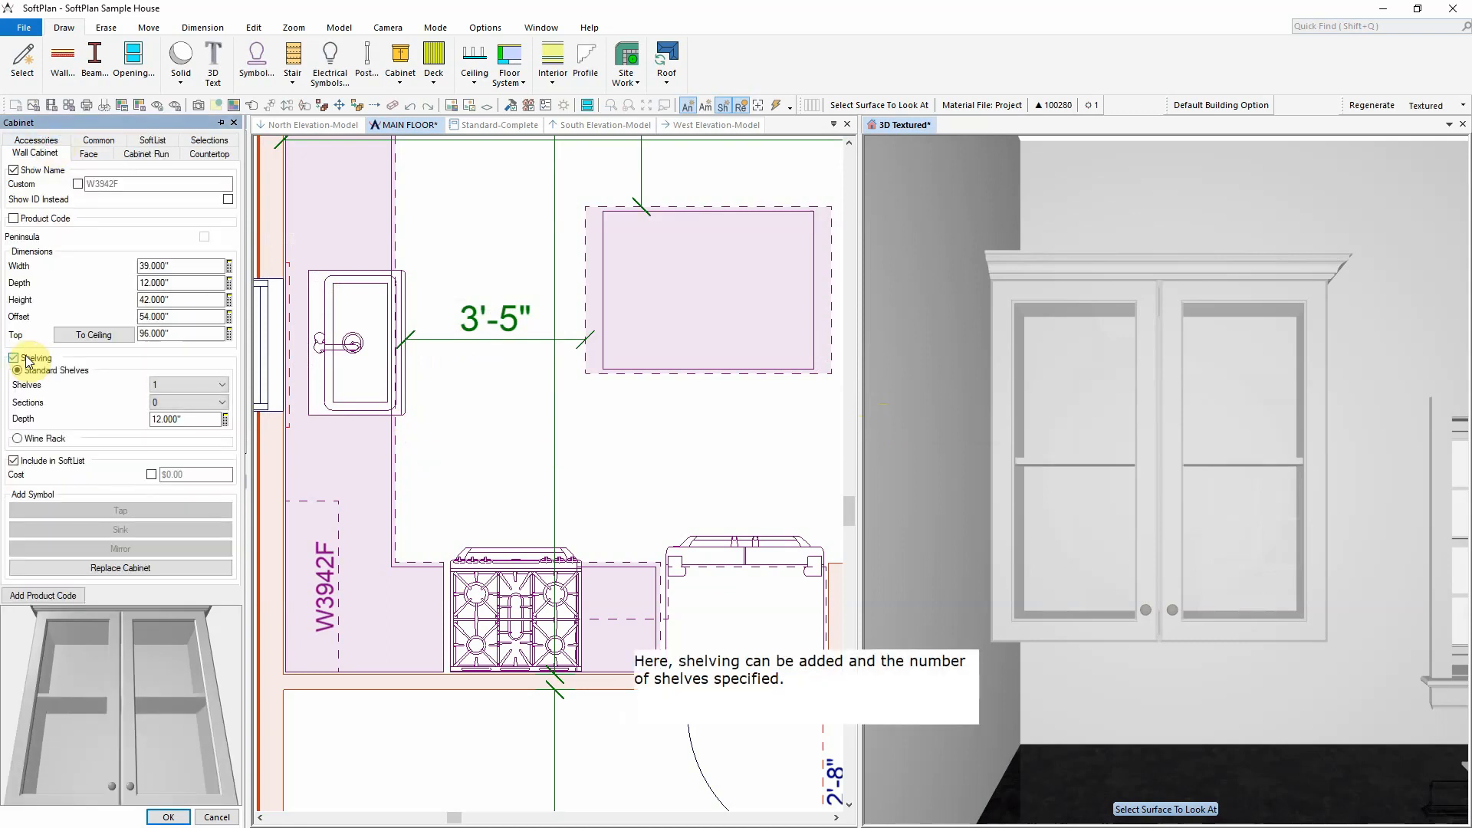
pyautogui.click(190, 385)
pyautogui.click(177, 428)
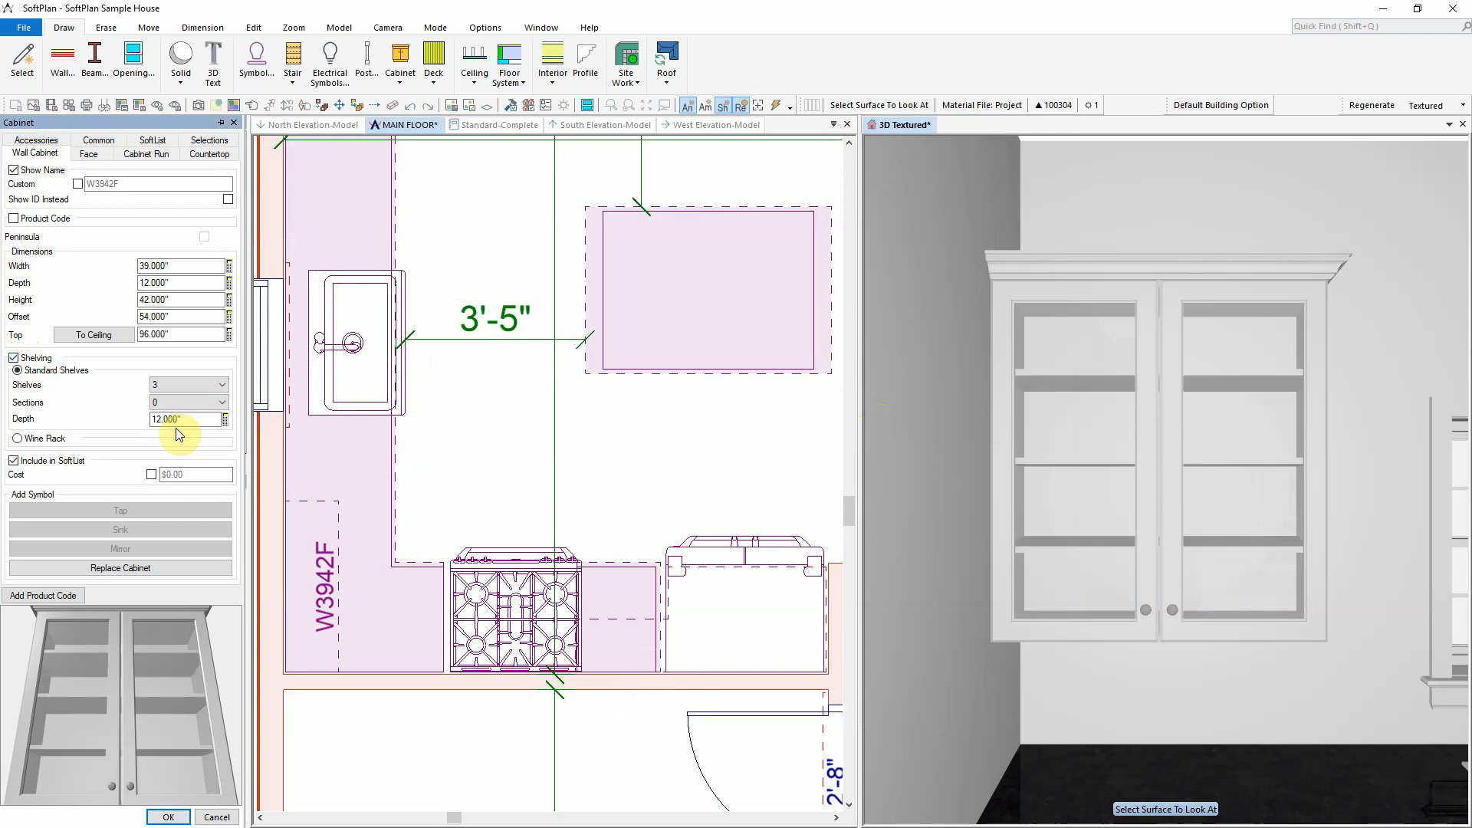
# Add a right end panel to the glass-door wall cabinet and apply the edits
pyautogui.click(1219, 557)
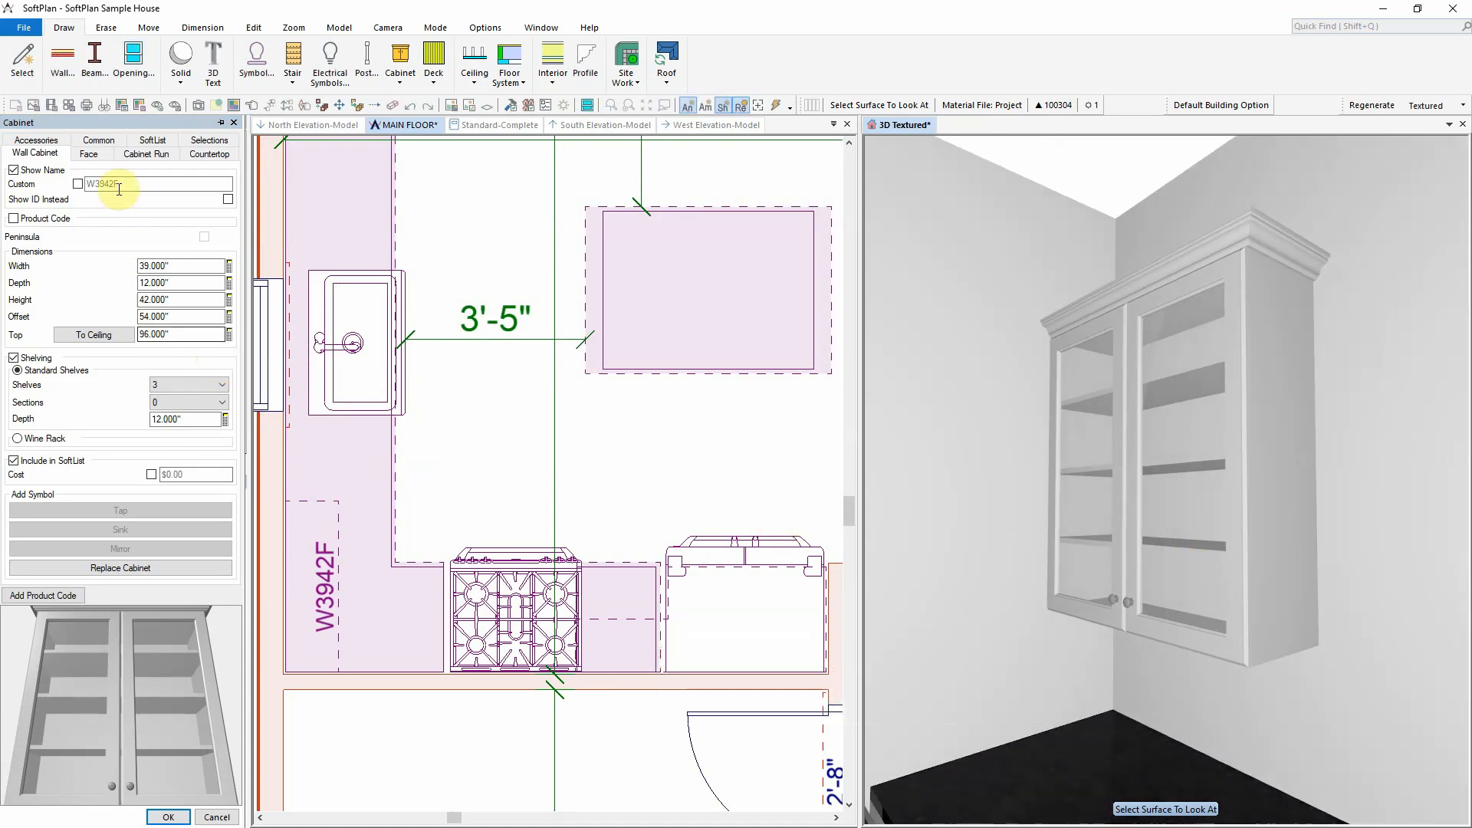
pyautogui.click(154, 155)
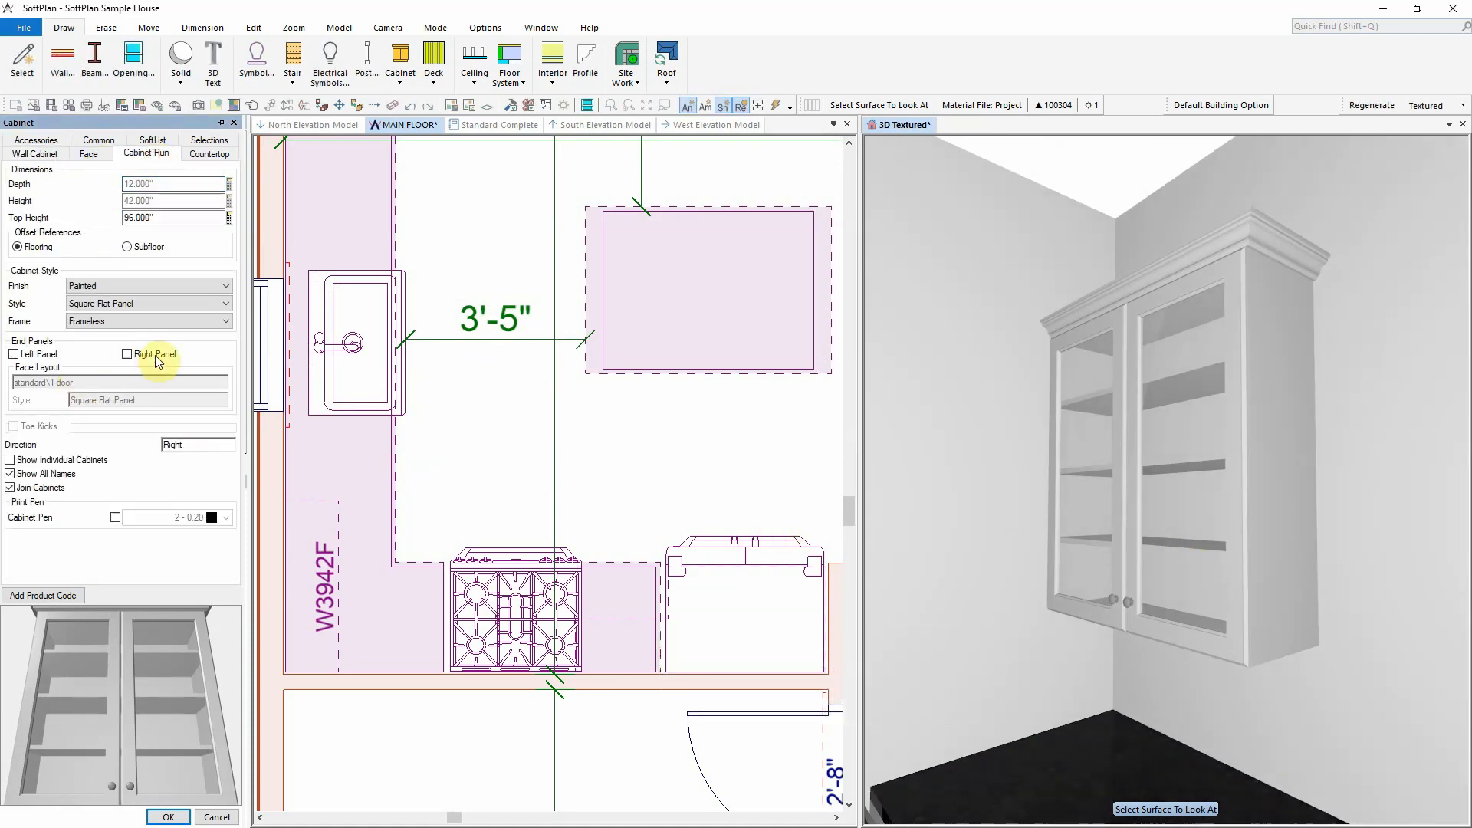
pyautogui.click(128, 354)
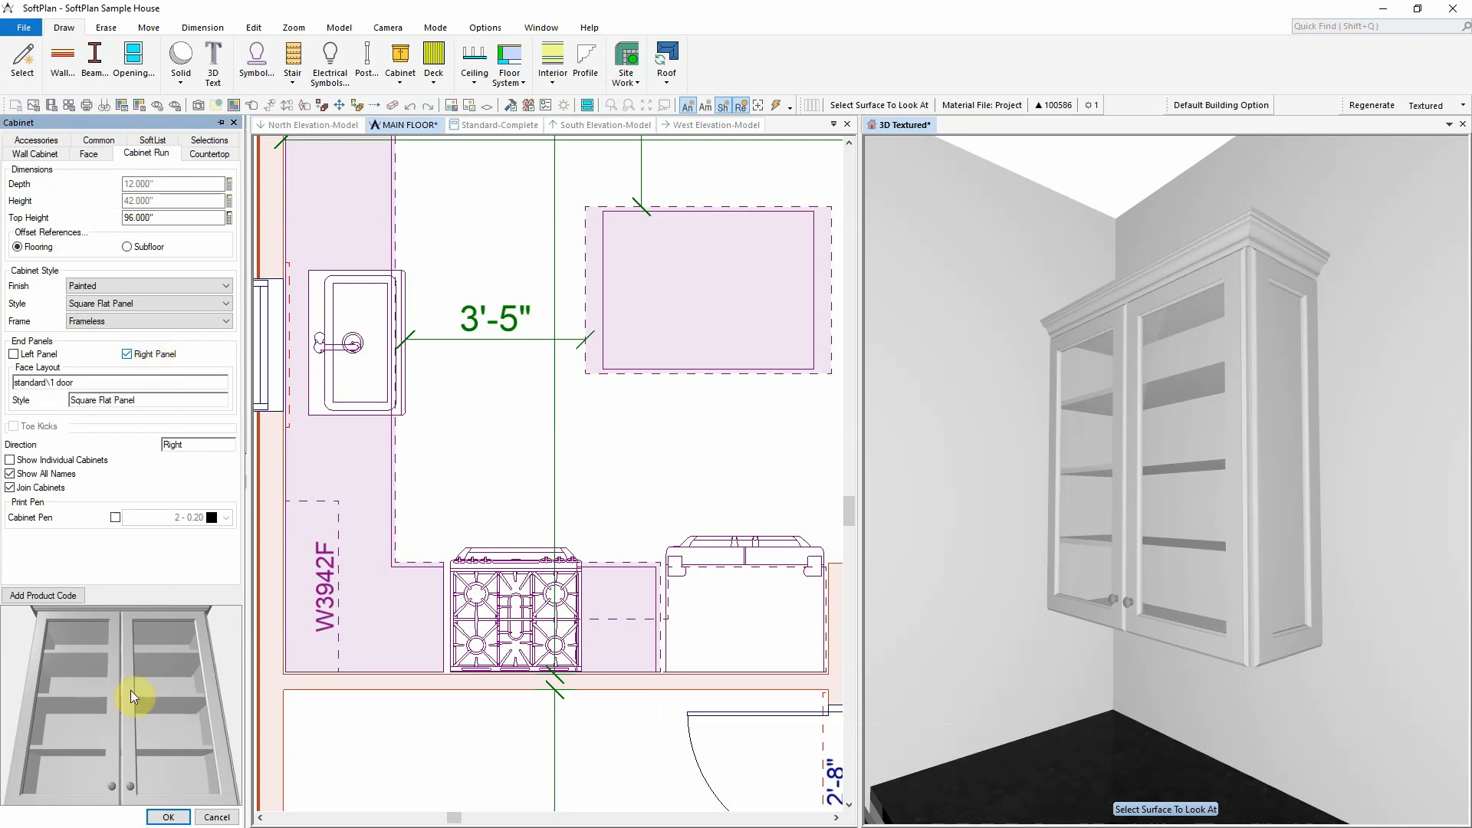
pyautogui.click(170, 817)
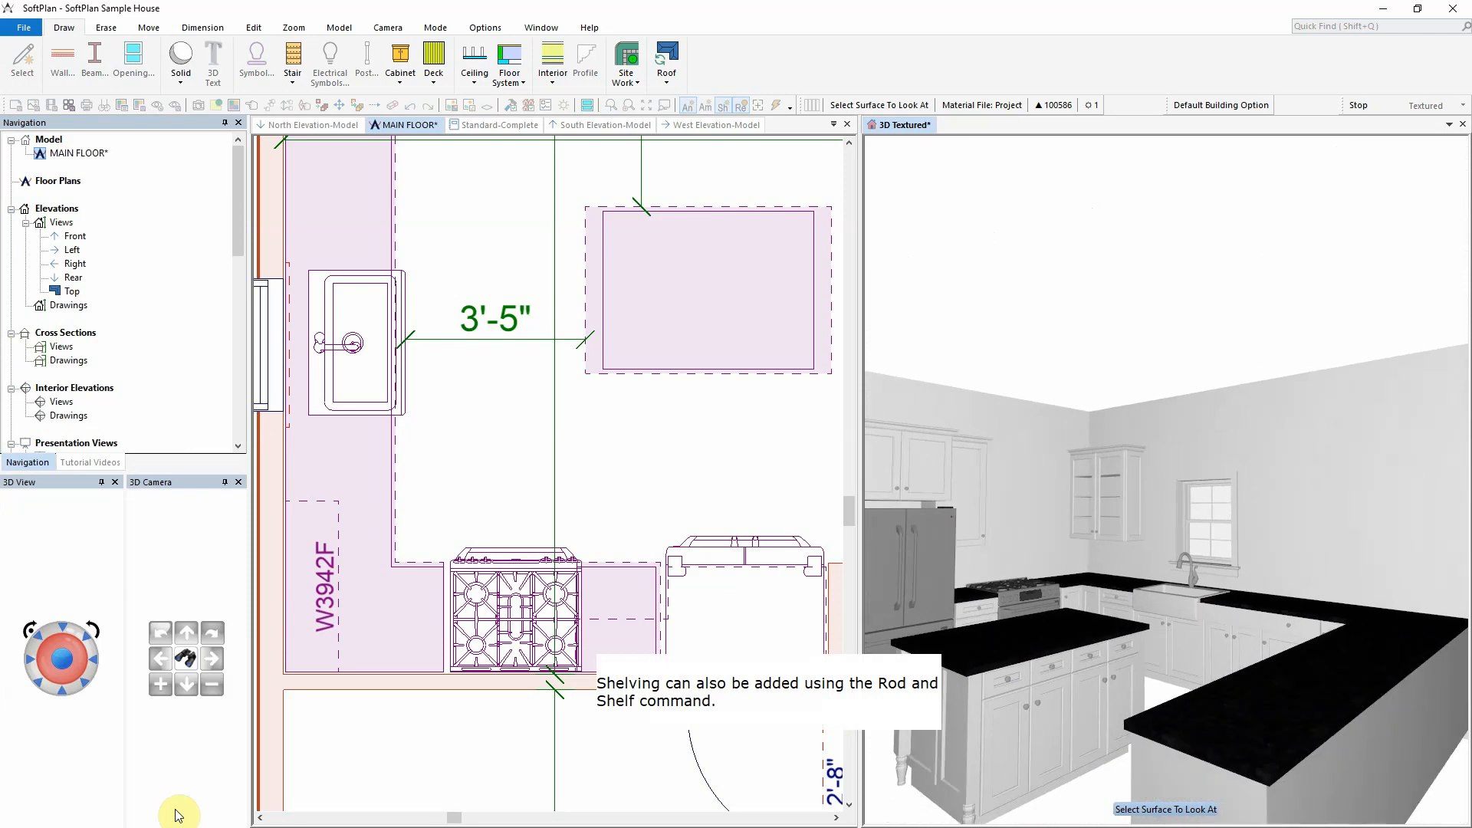
# Draw a rod and shelf along the sink wall, from the peninsula counter's outer edge toward the window
pyautogui.click(499, 287)
pyautogui.moveTo(508, 347); pyautogui.dragTo(539, 638, button='middle')
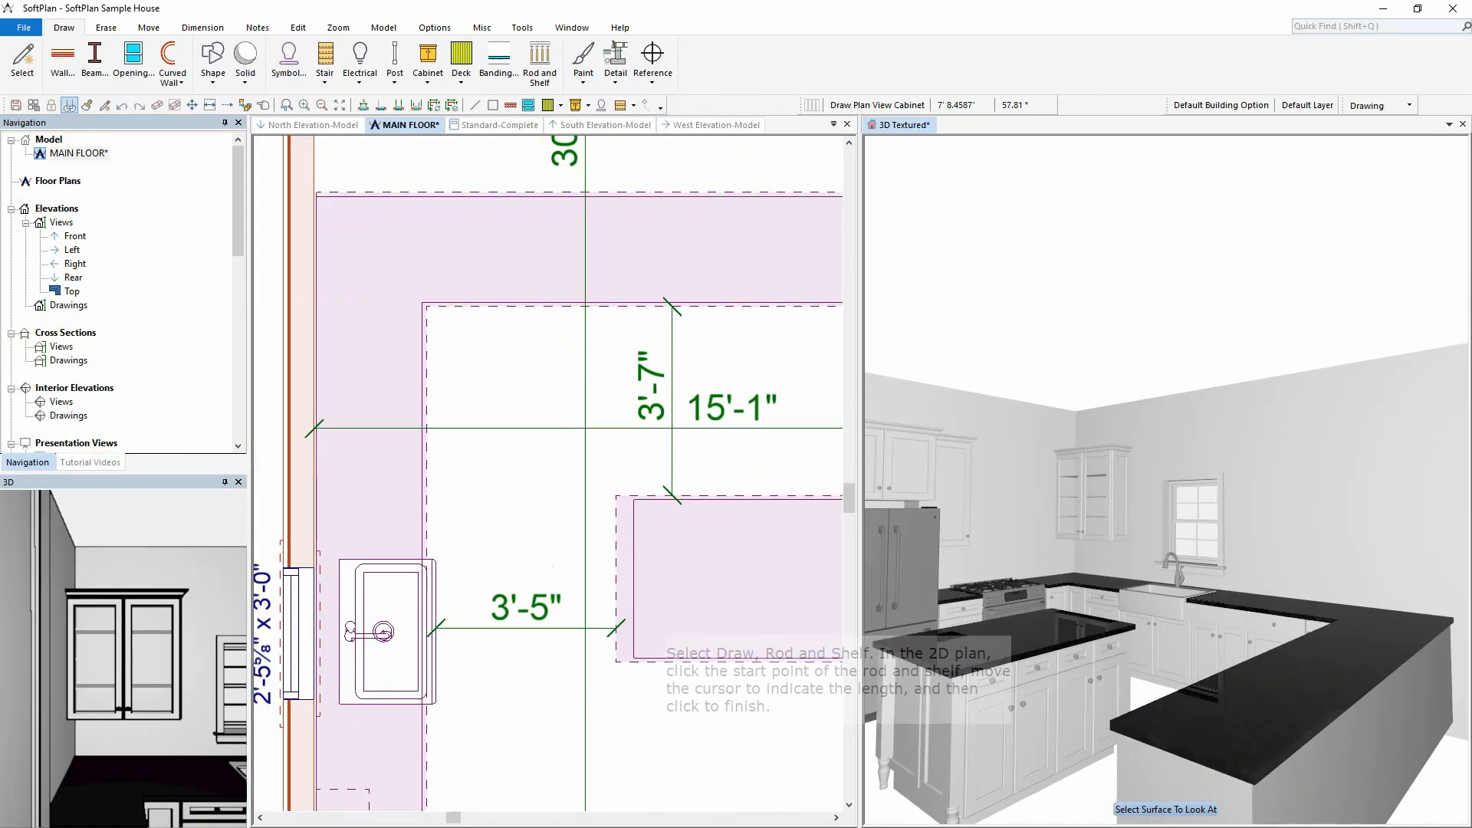
pyautogui.click(529, 69)
pyautogui.click(314, 201)
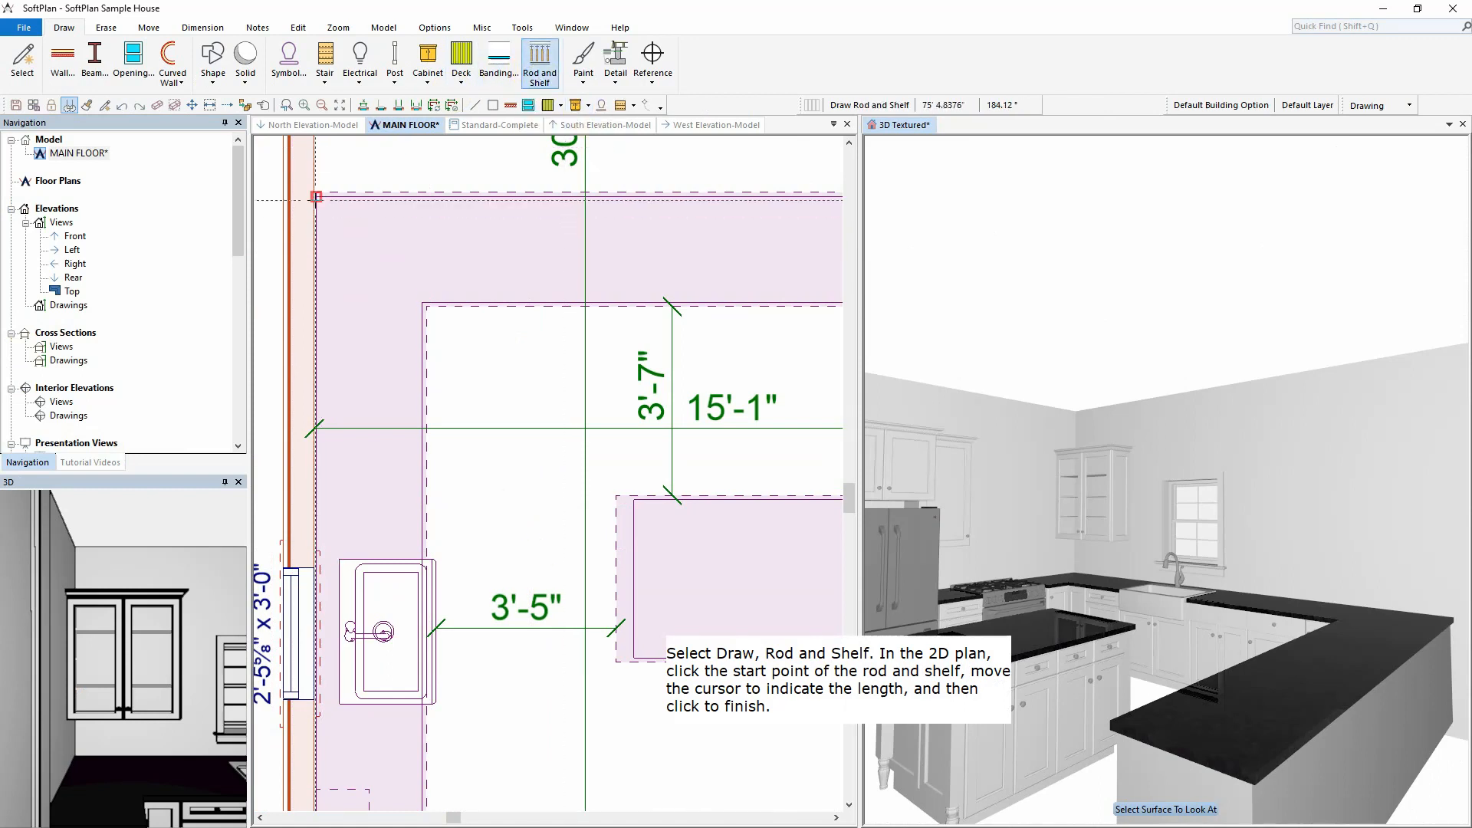
pyautogui.click(316, 471)
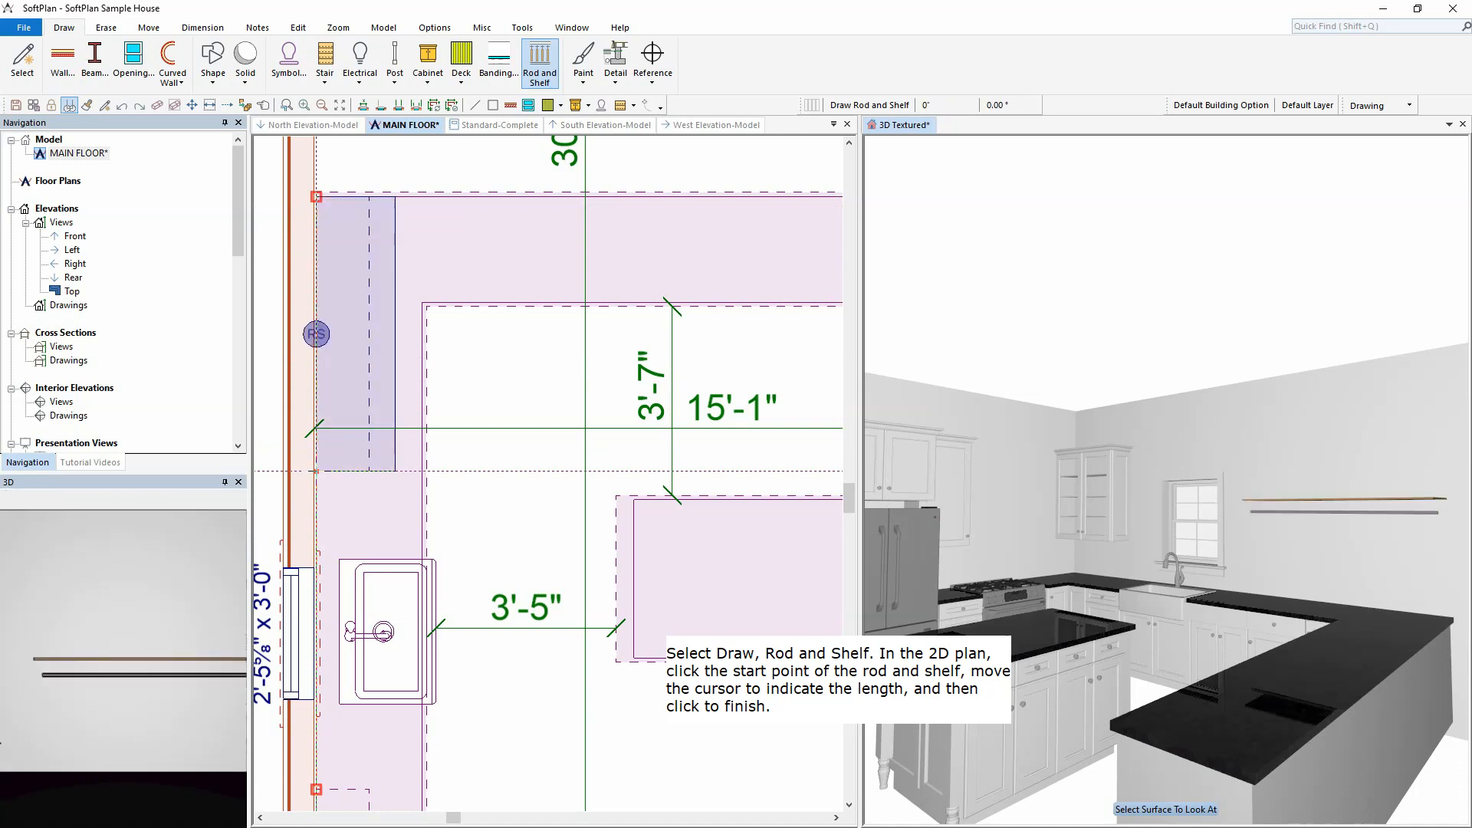
# Edit the rod and shelf to remove the rod and set the shelf's depth to 1'-0" and offset to 4'-6"
pyautogui.rightClick(357, 381)
pyautogui.moveTo(414, 406)
pyautogui.click(491, 407)
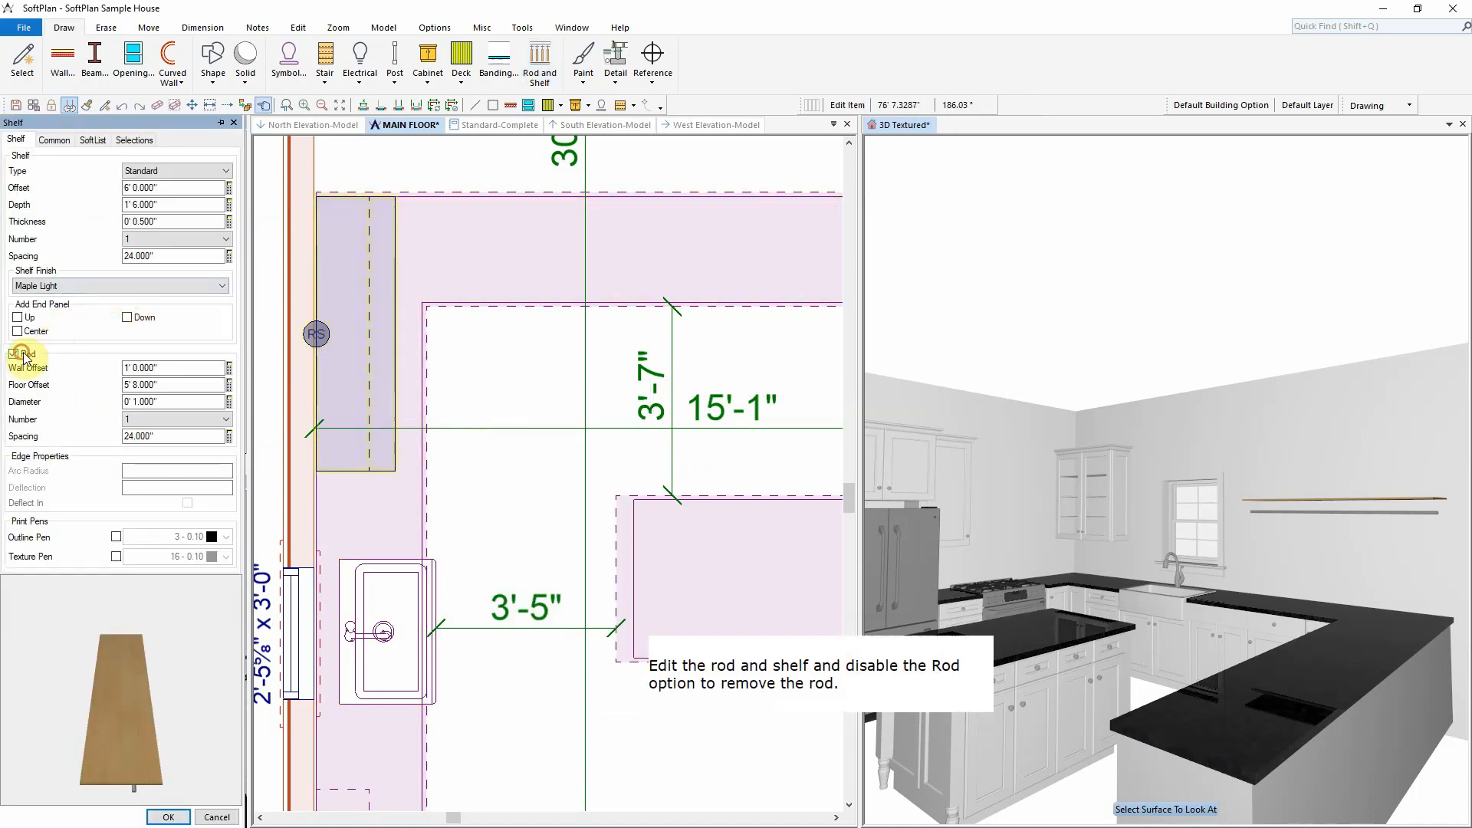
pyautogui.click(19, 354)
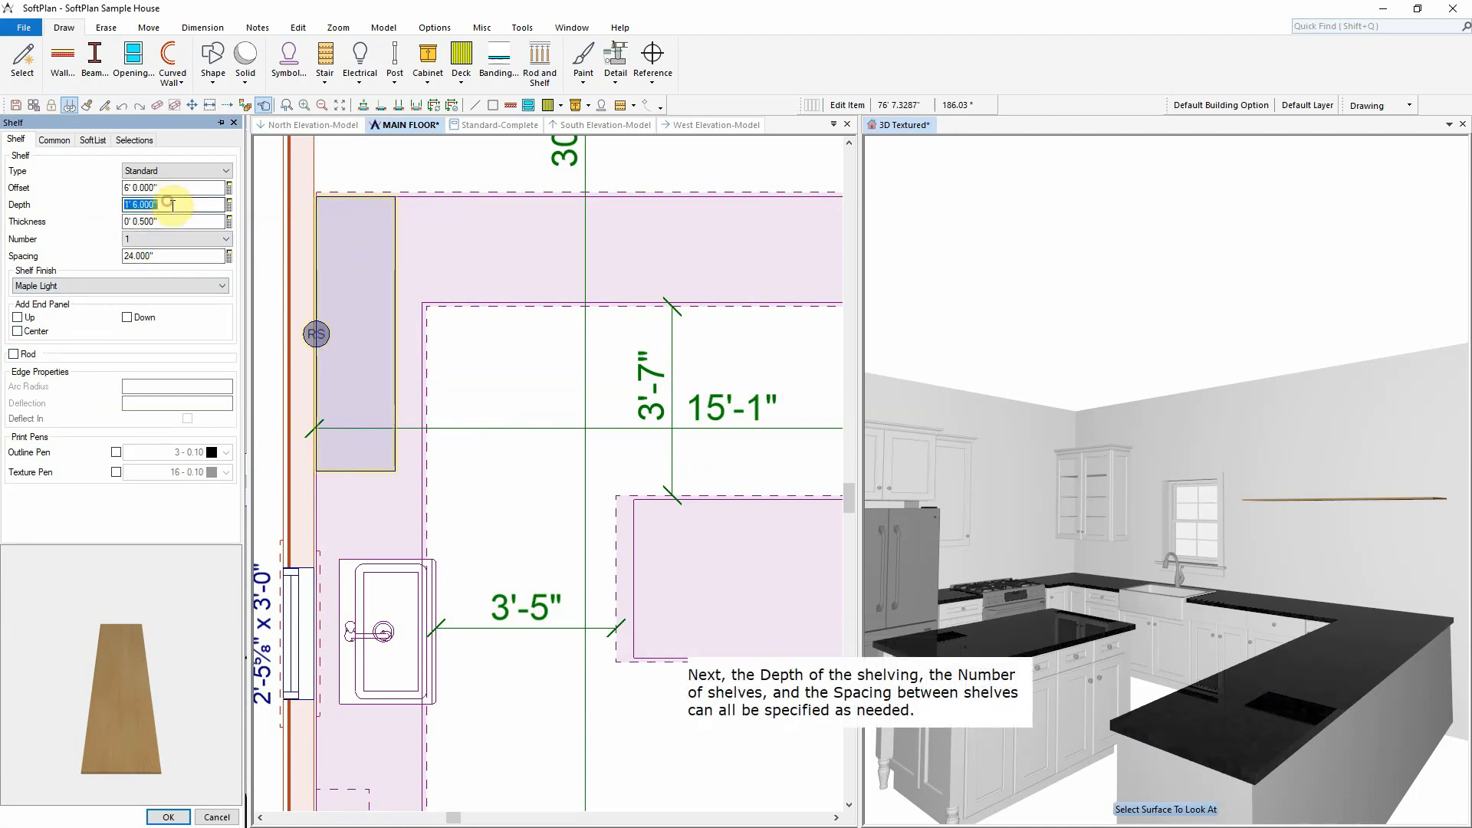
pyautogui.press('Tab')
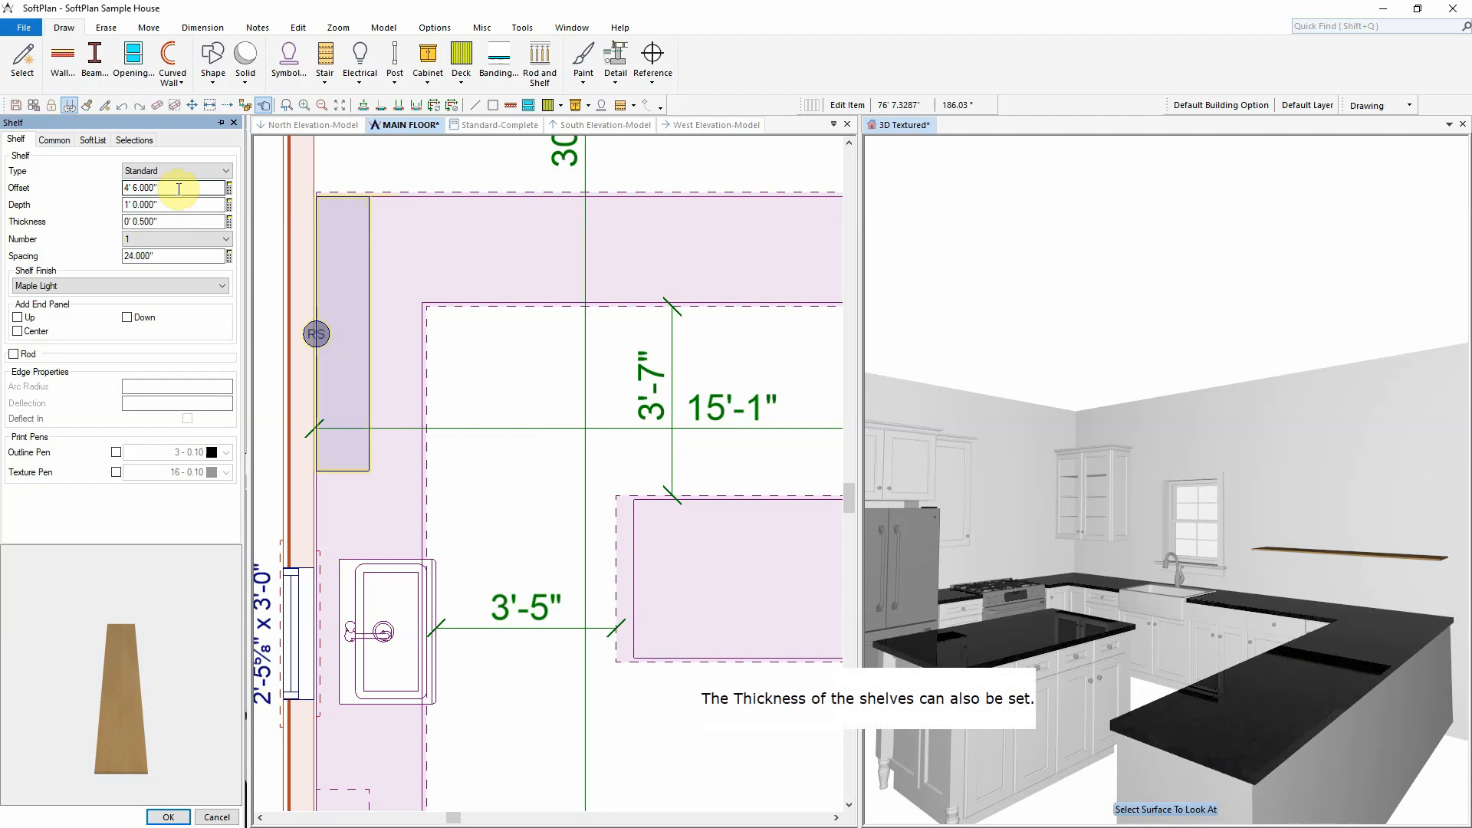
# Set the shelf spacing to 15" and the number of shelves to 3
pyautogui.doubleClick(166, 254)
pyautogui.write("15'")
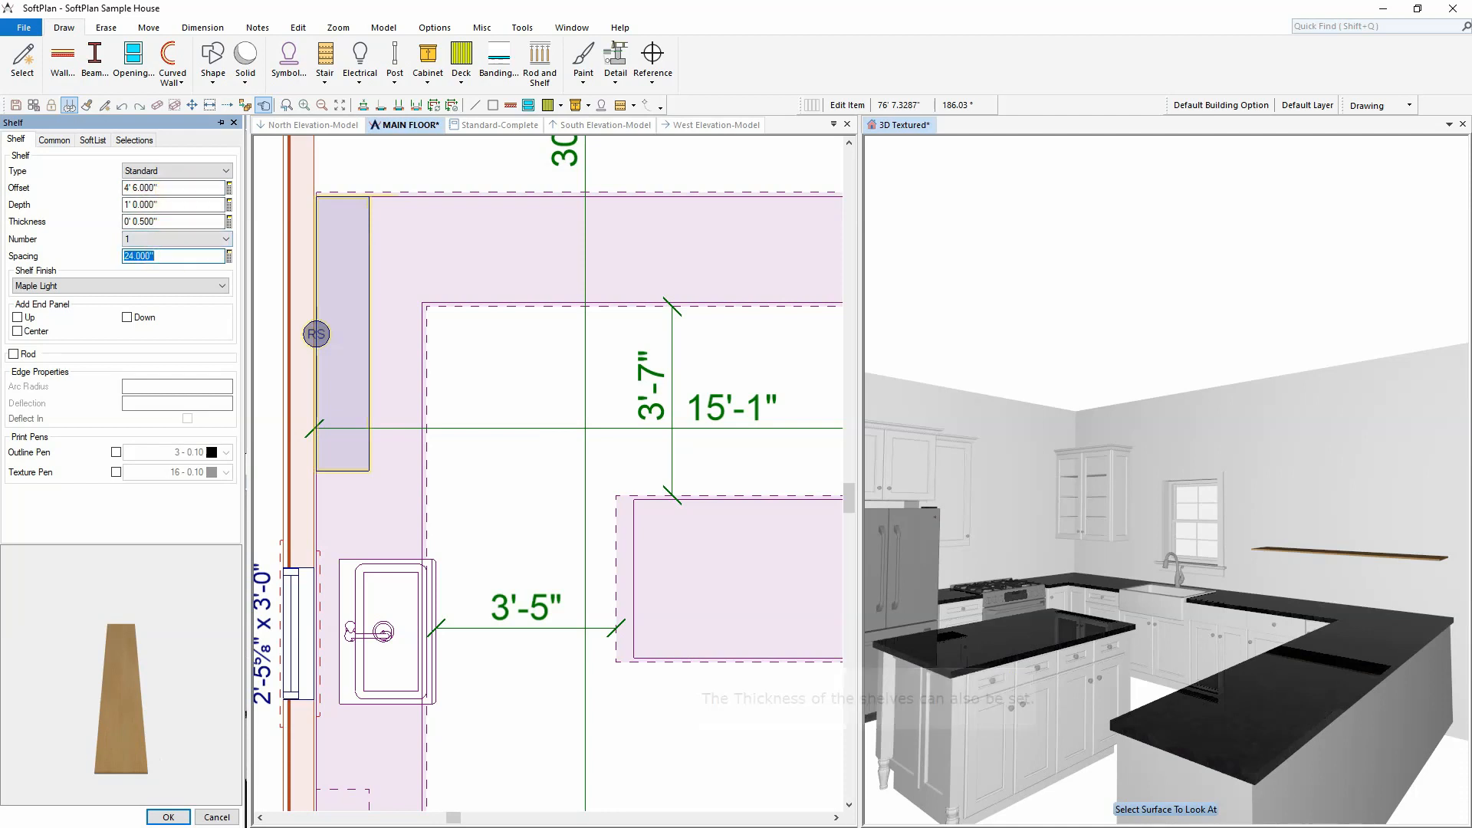
pyautogui.click(214, 238)
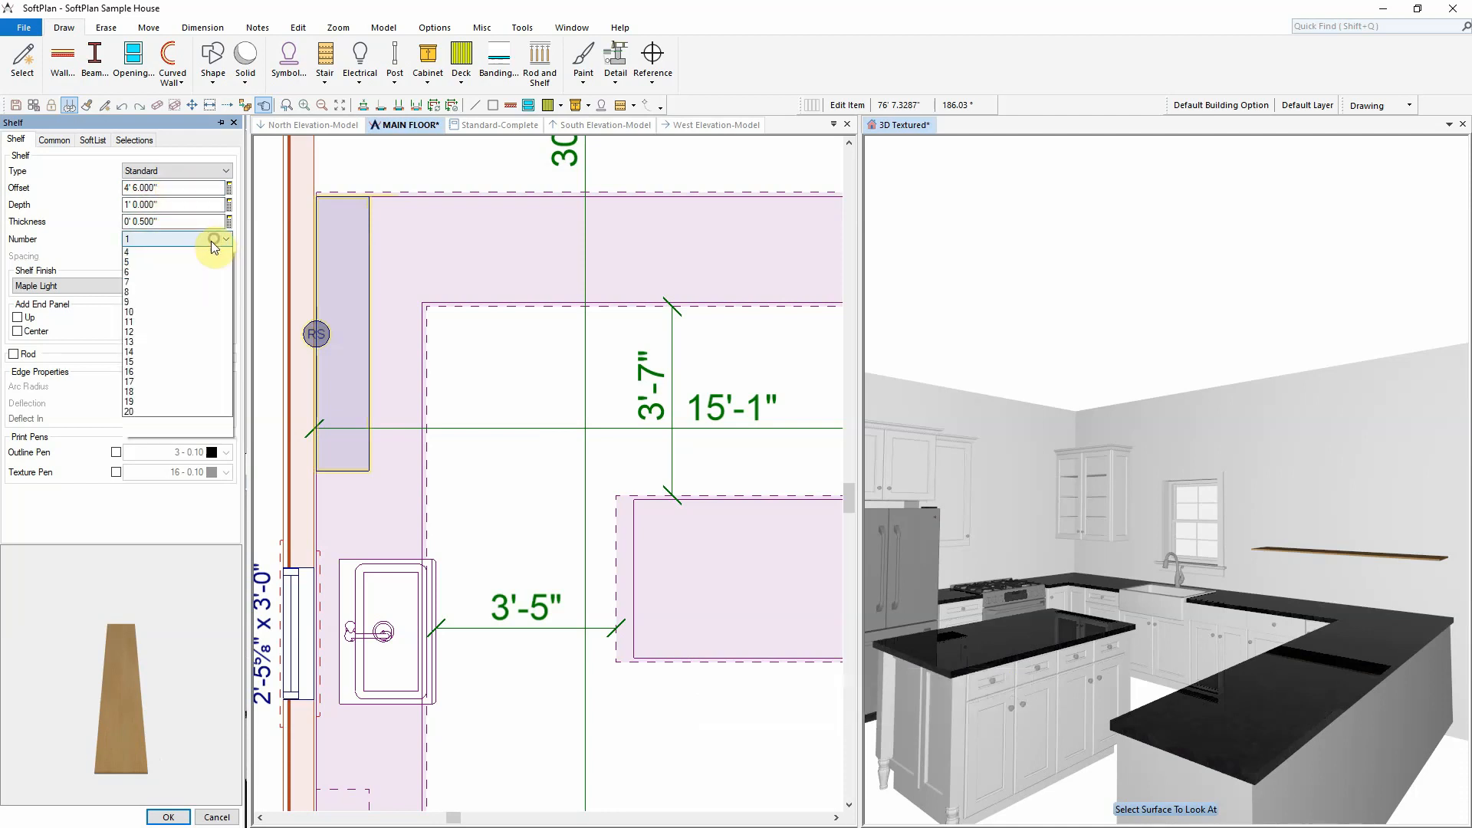
pyautogui.click(200, 273)
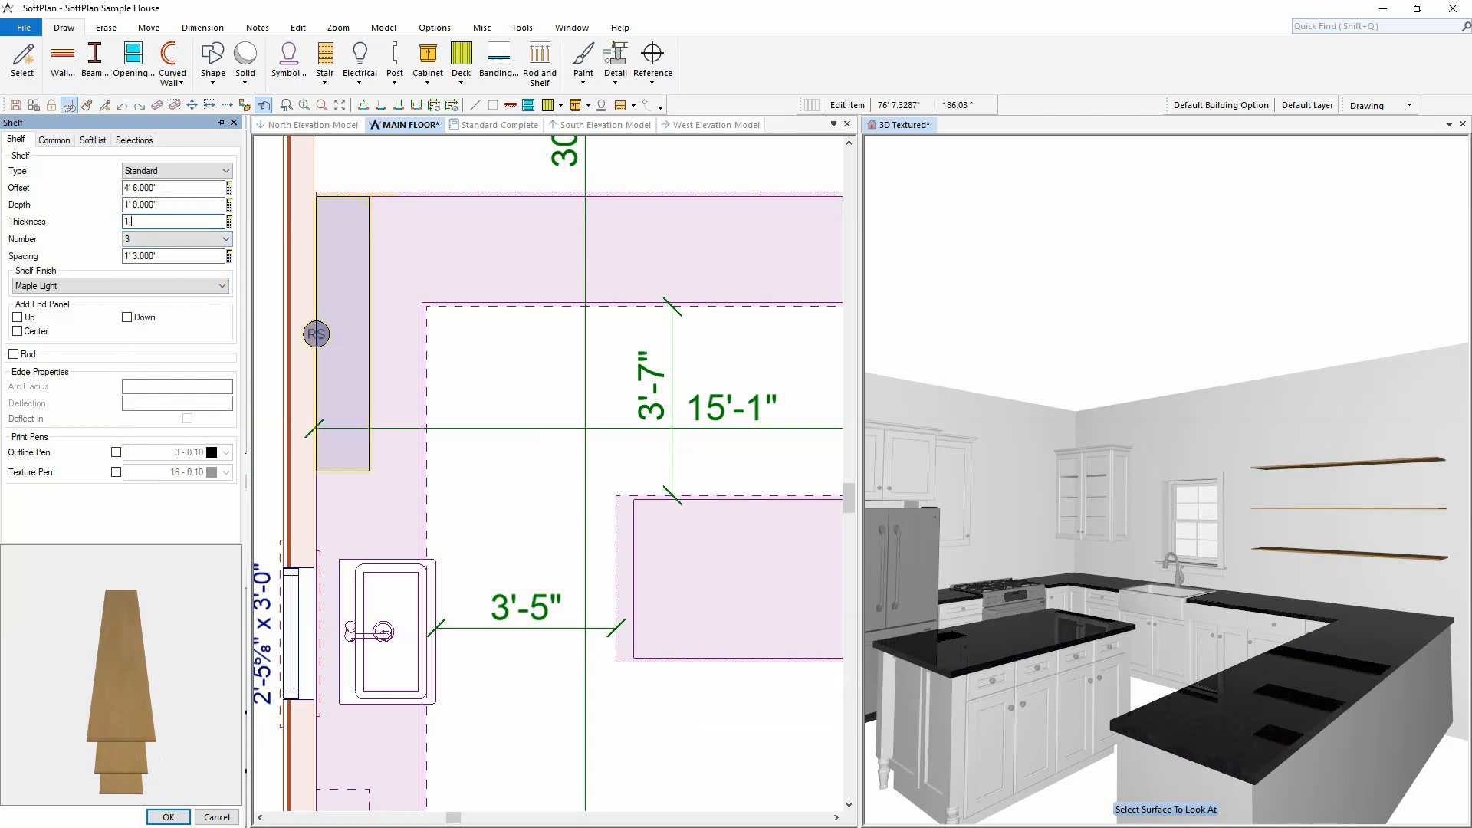
# Set the shelf thickness to 1.5" and apply the edits to the open wall shelves
pyautogui.click(179, 222)
pyautogui.write('1.5"')
pyautogui.press('Tab')
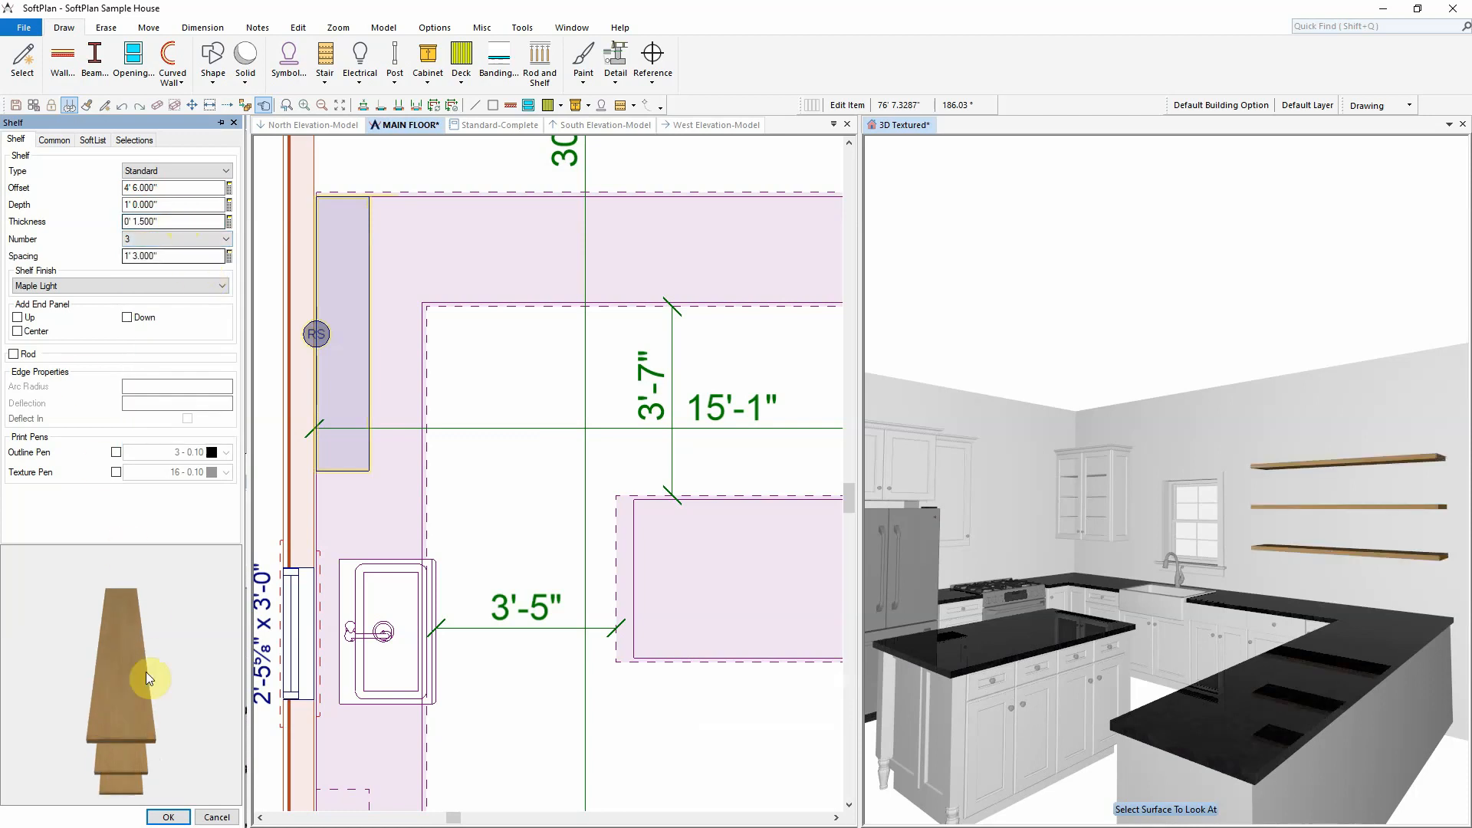
pyautogui.click(170, 817)
# Place a range hood symbol on the wall above the kitchen range
pyautogui.scroll(-5, 509, 486)
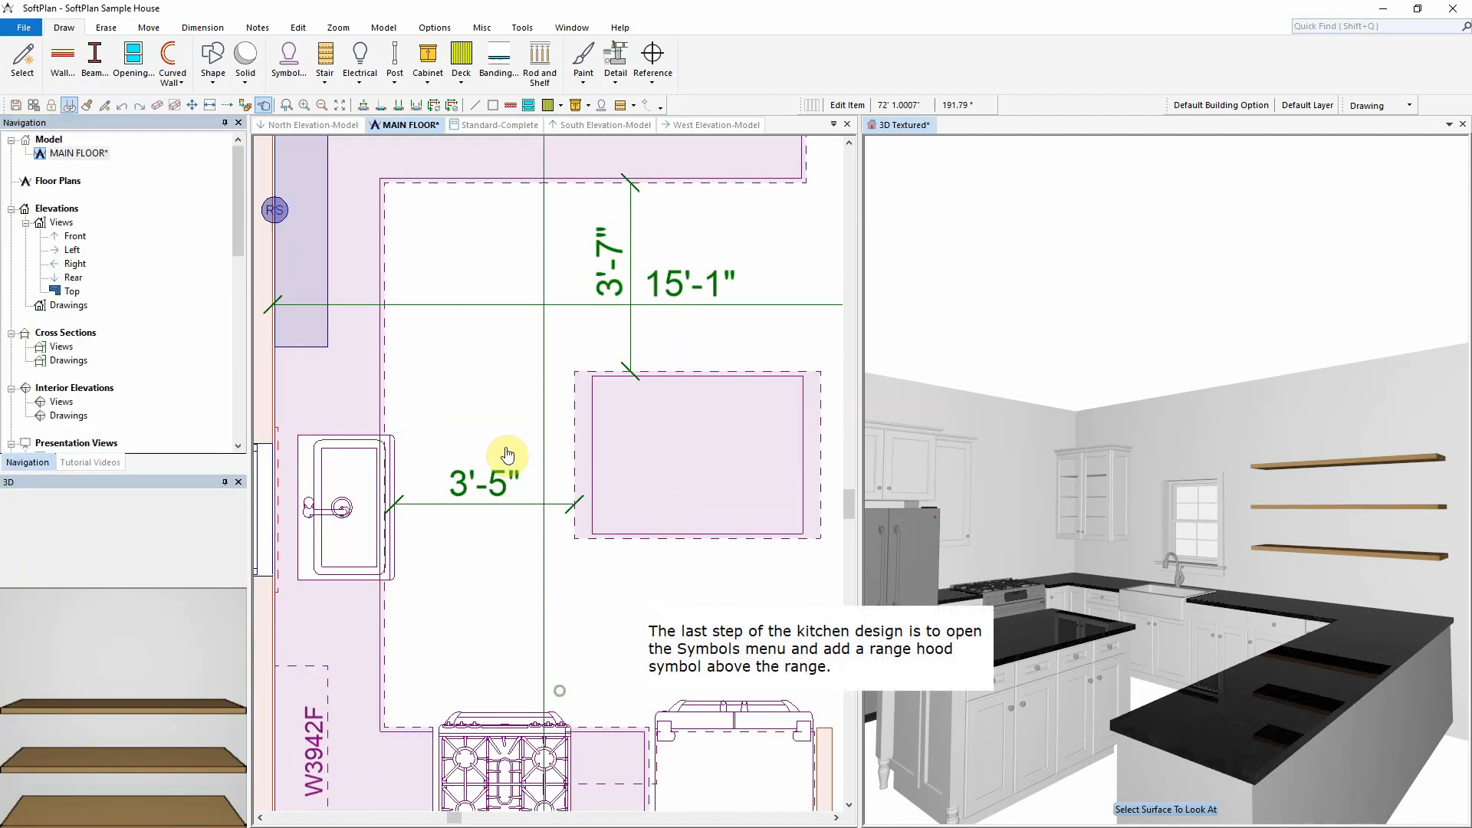
pyautogui.scroll(-2, 537, 460)
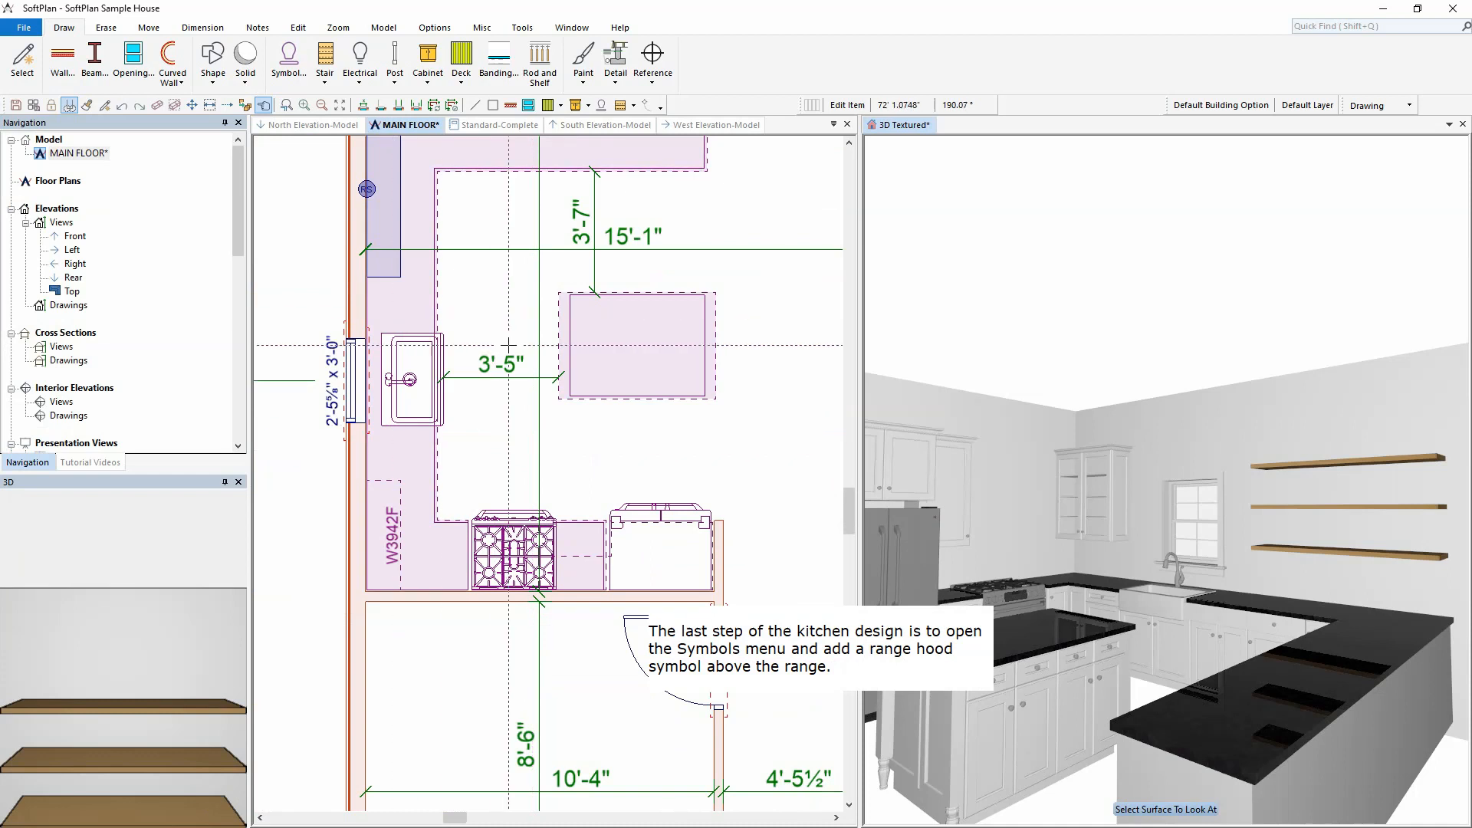
pyautogui.press('s')
pyautogui.click(289, 61)
pyautogui.click(623, 261)
pyautogui.click(878, 417)
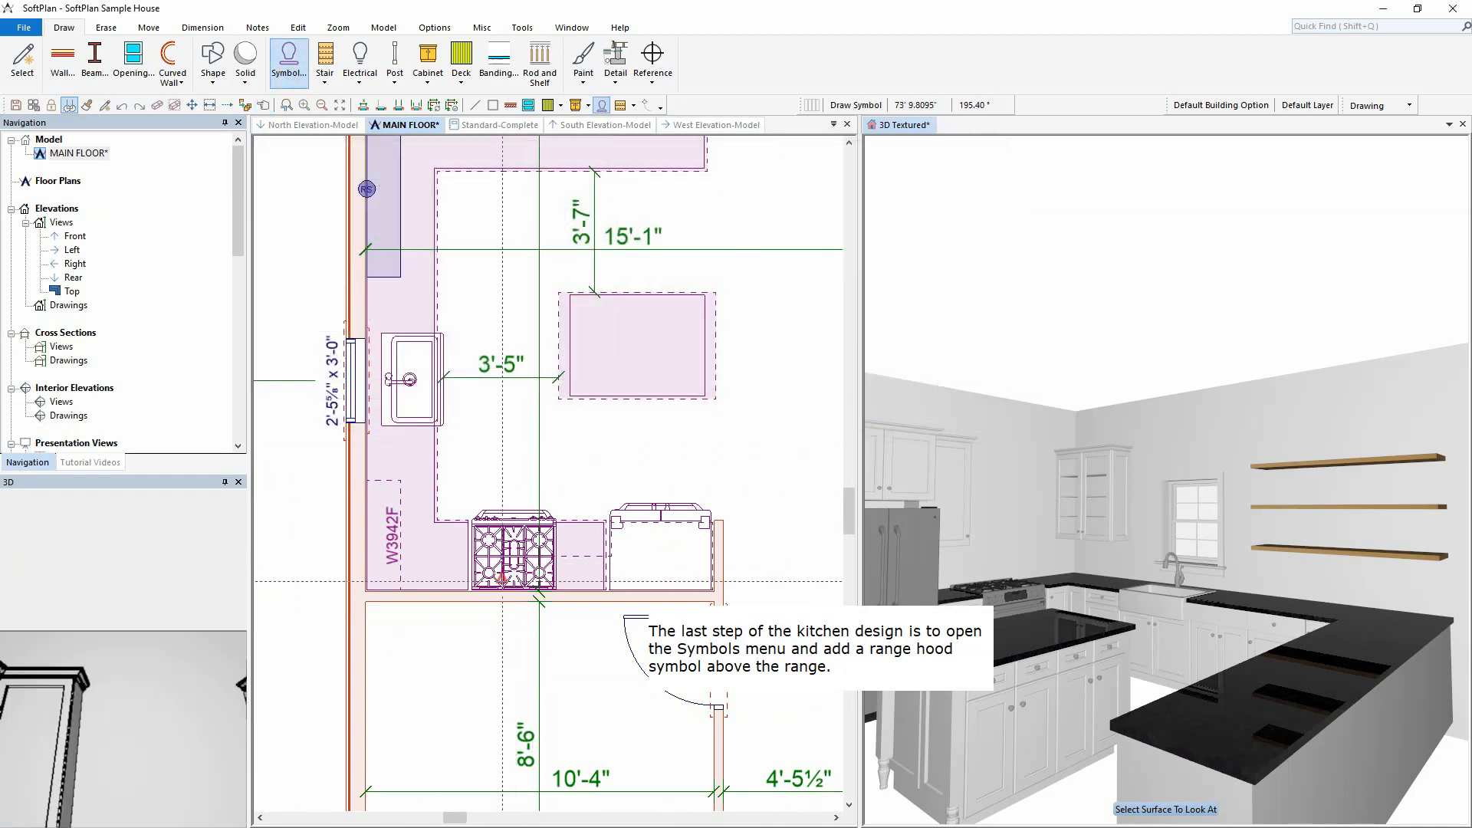
pyautogui.click(515, 585)
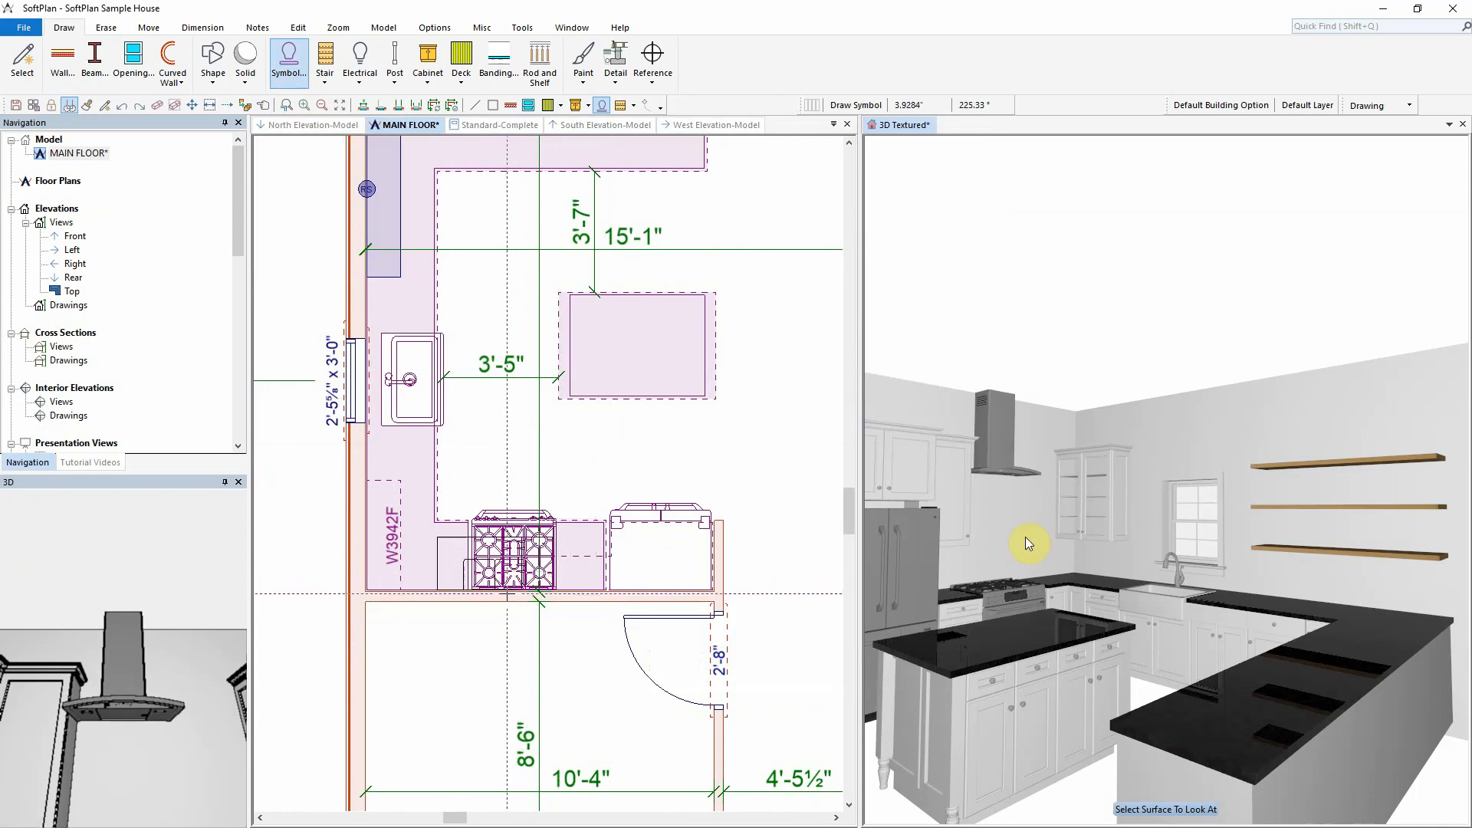
# Auto-place painted, frameless upper and base cabinets with Square Flat Panel faces along the laundry room's window wall in the 3D model
pyautogui.click(1106, 440)
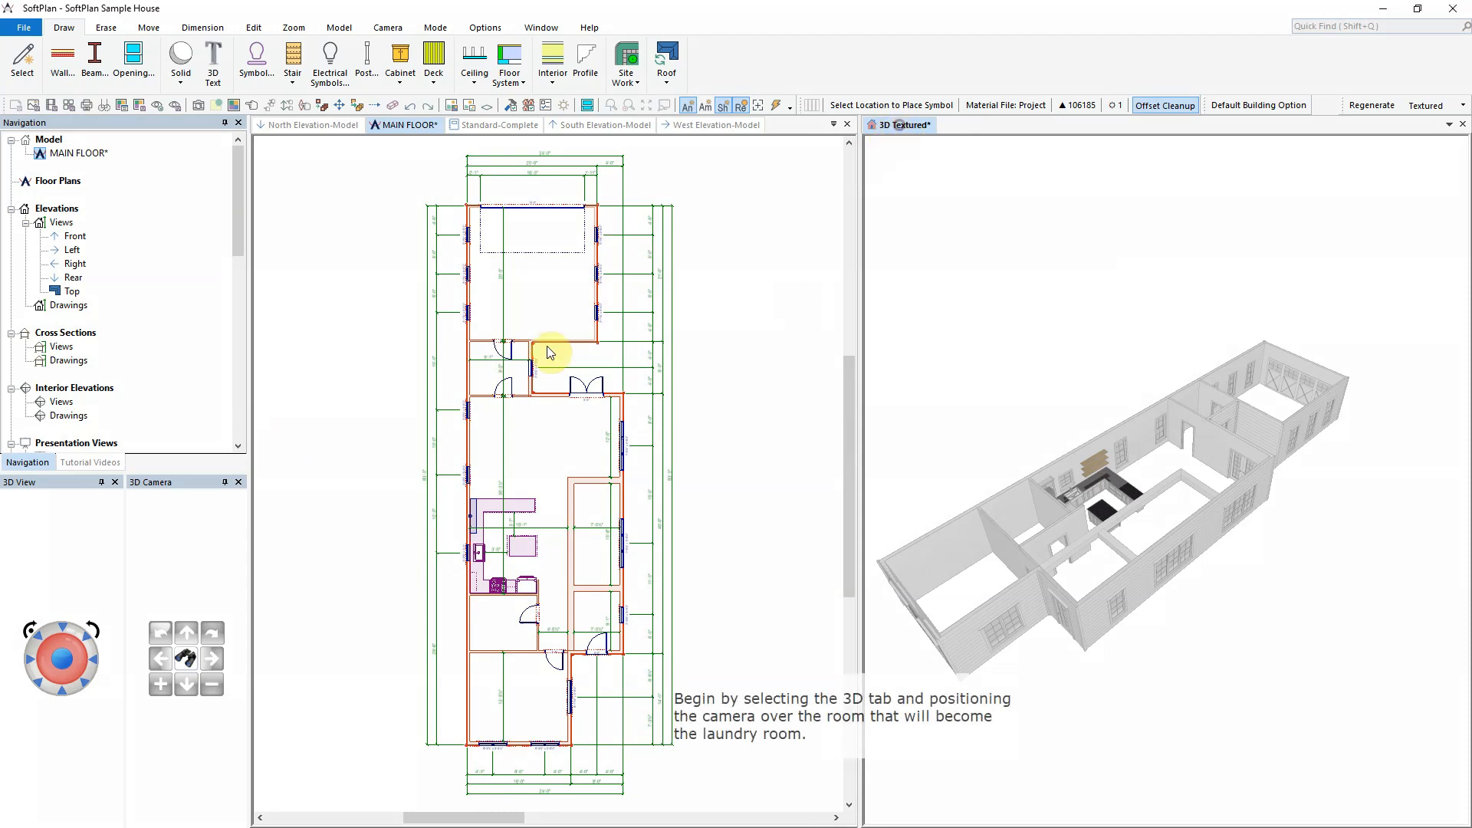
pyautogui.click(188, 665)
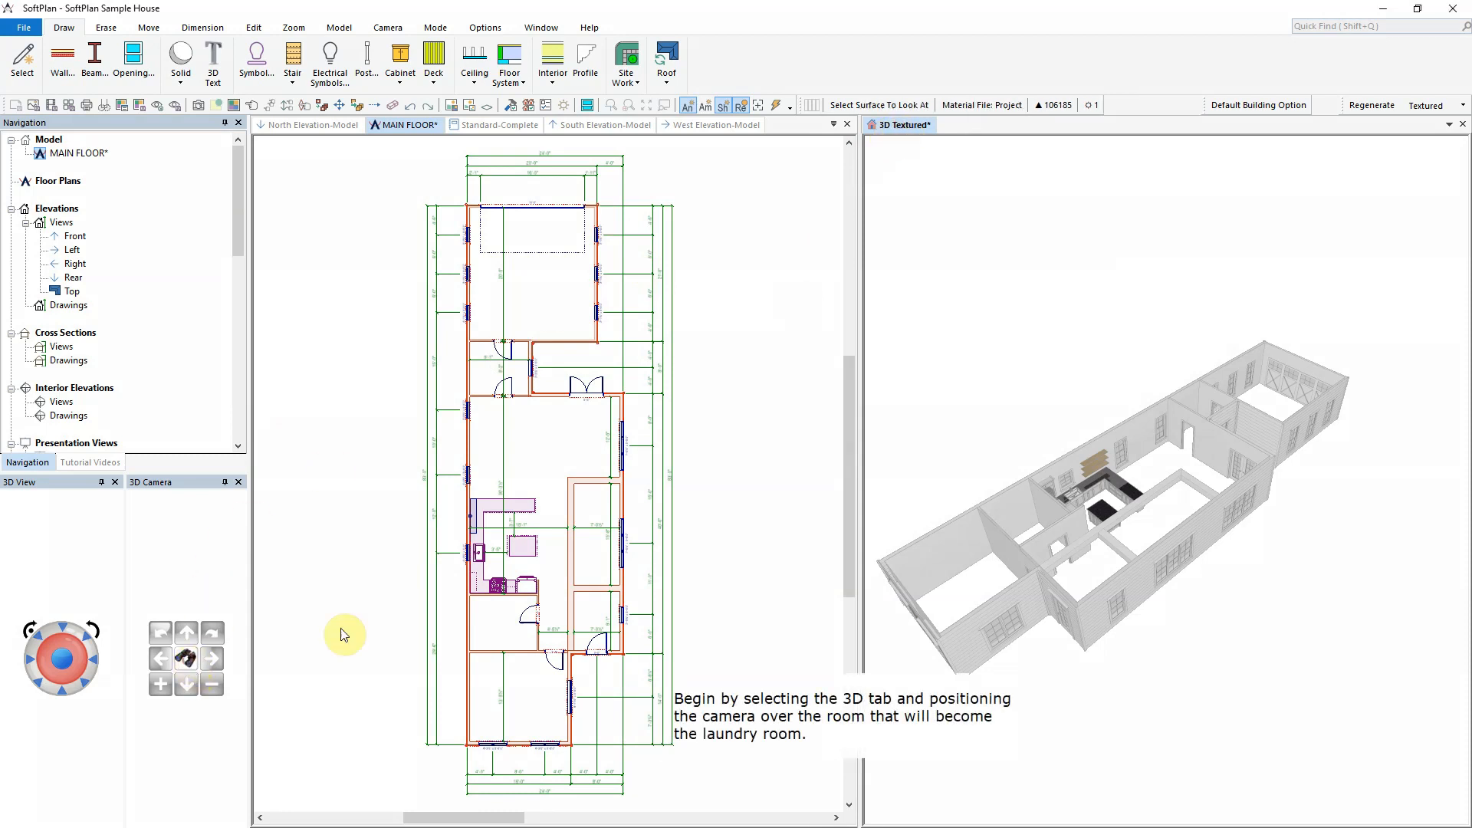
pyautogui.click(1213, 402)
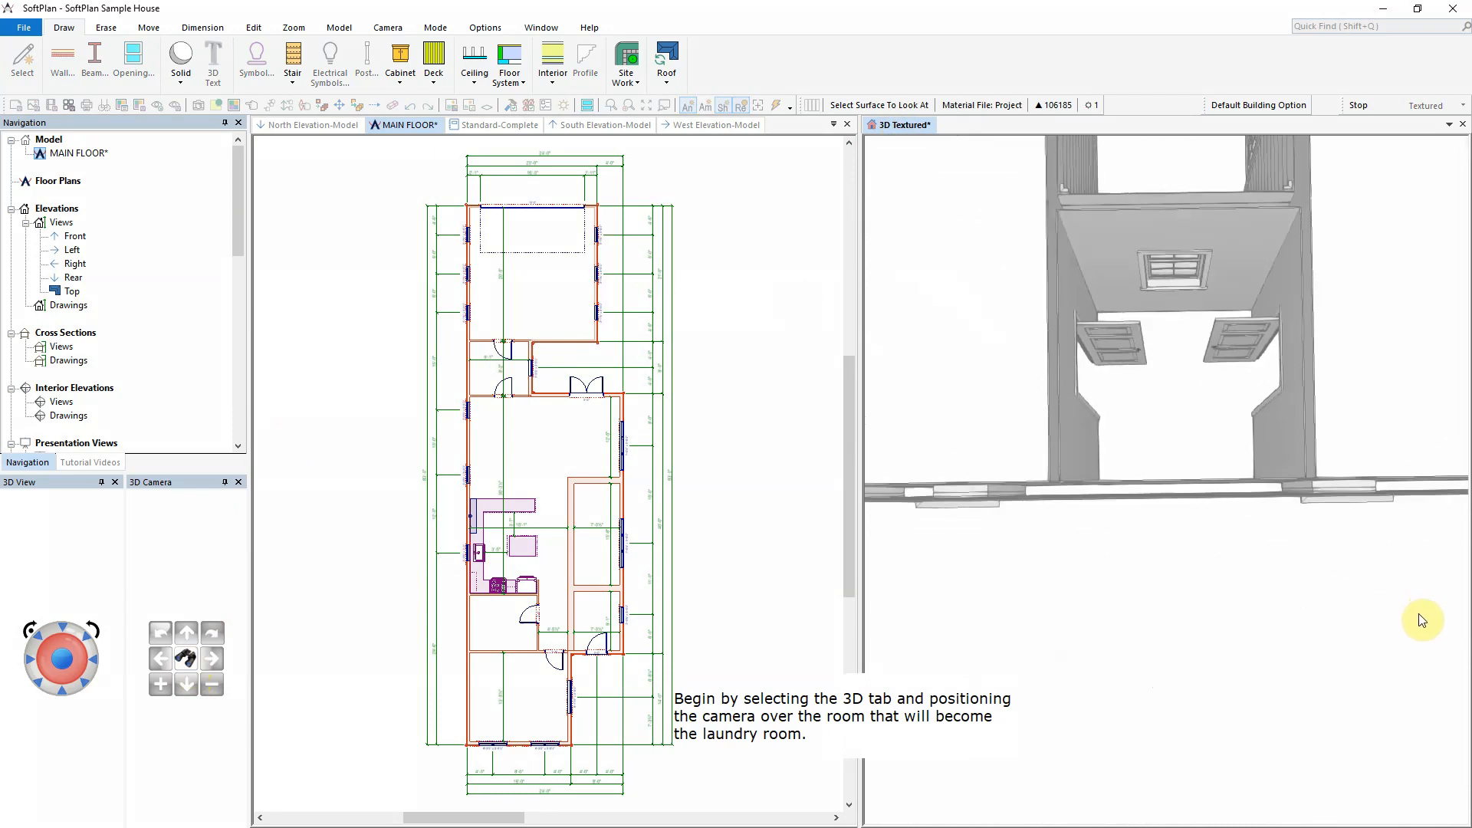
pyautogui.click(485, 28)
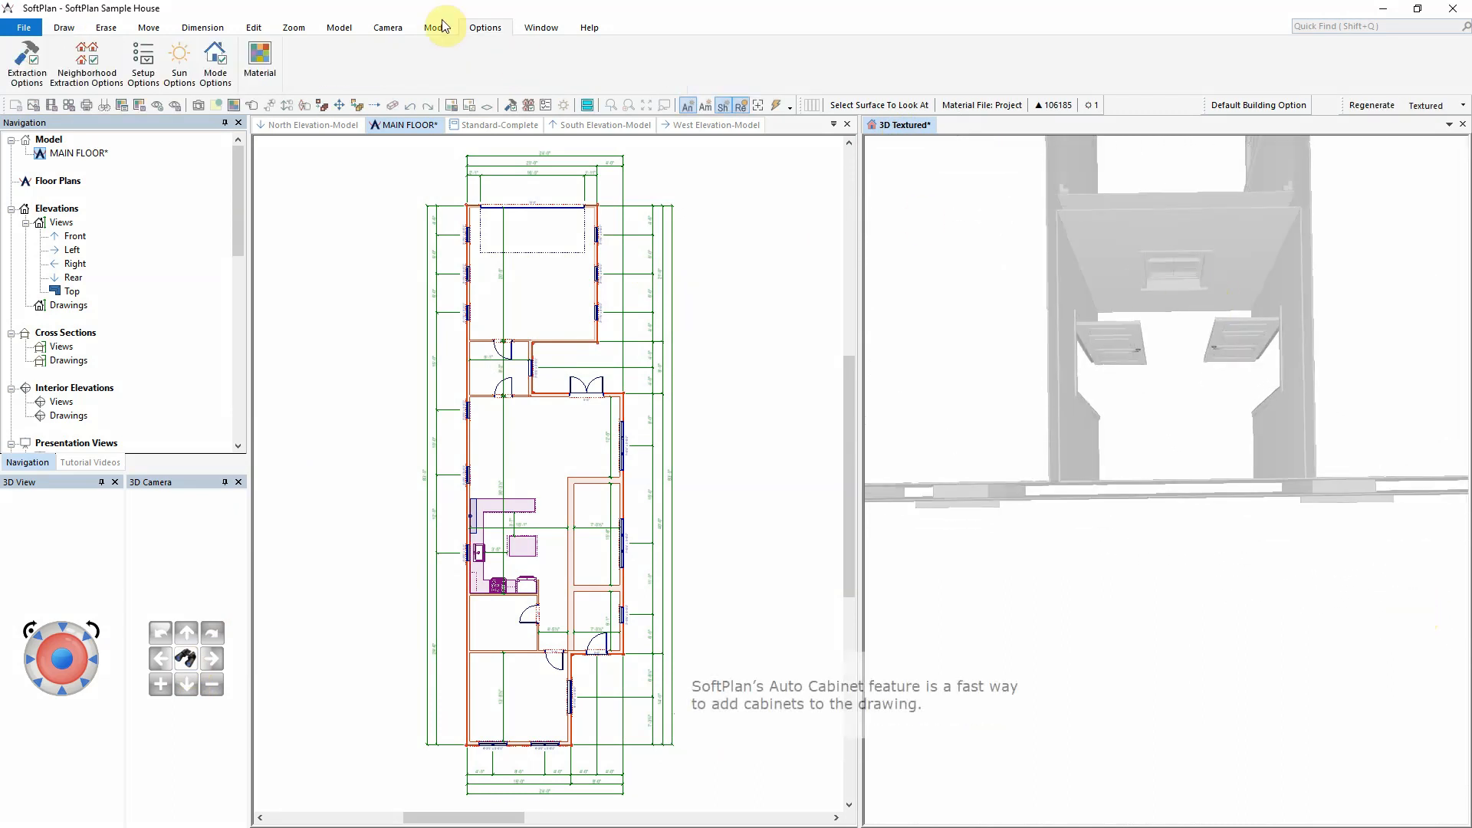
pyautogui.click(76, 29)
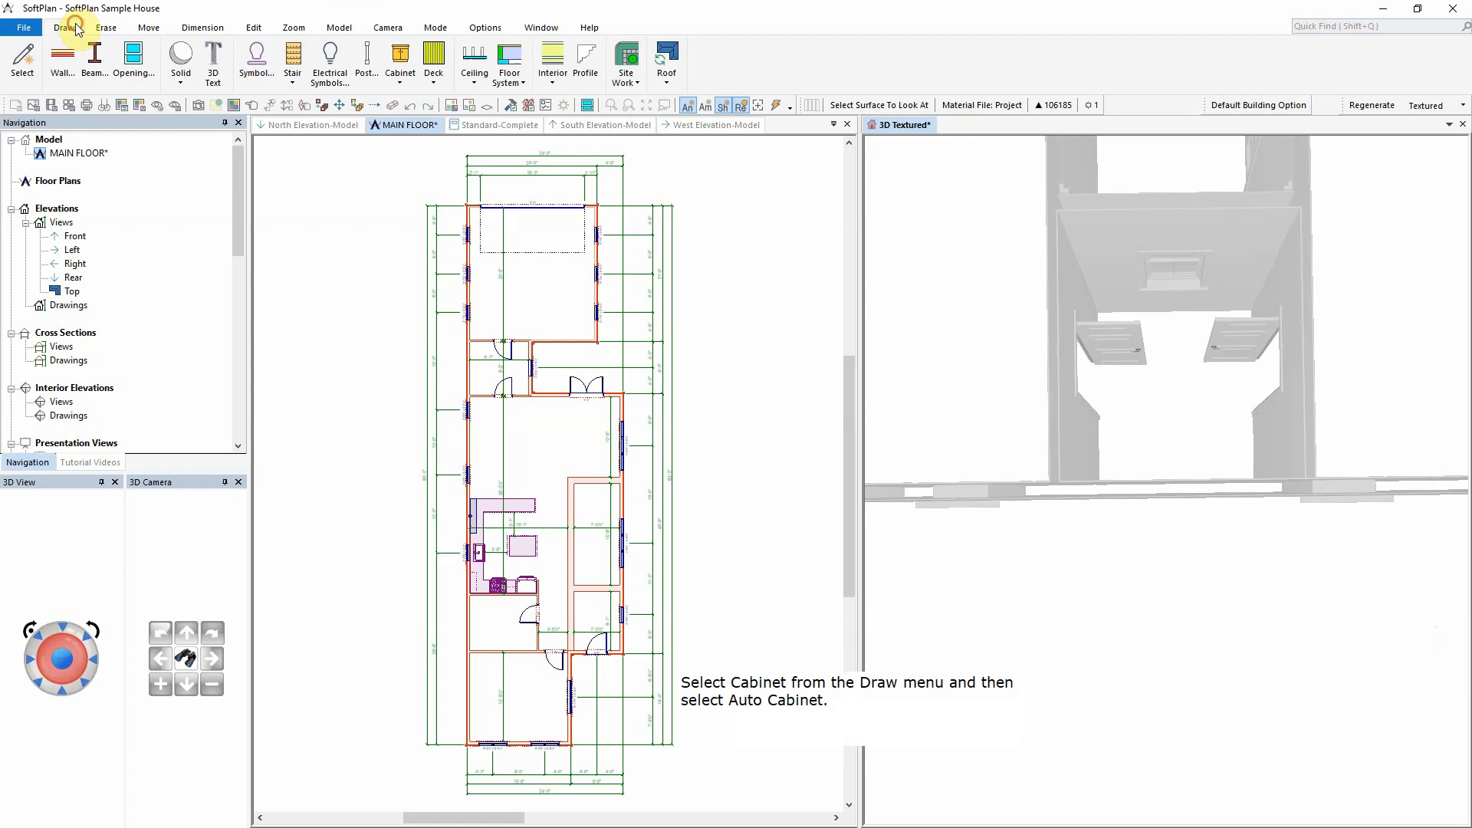
pyautogui.click(397, 69)
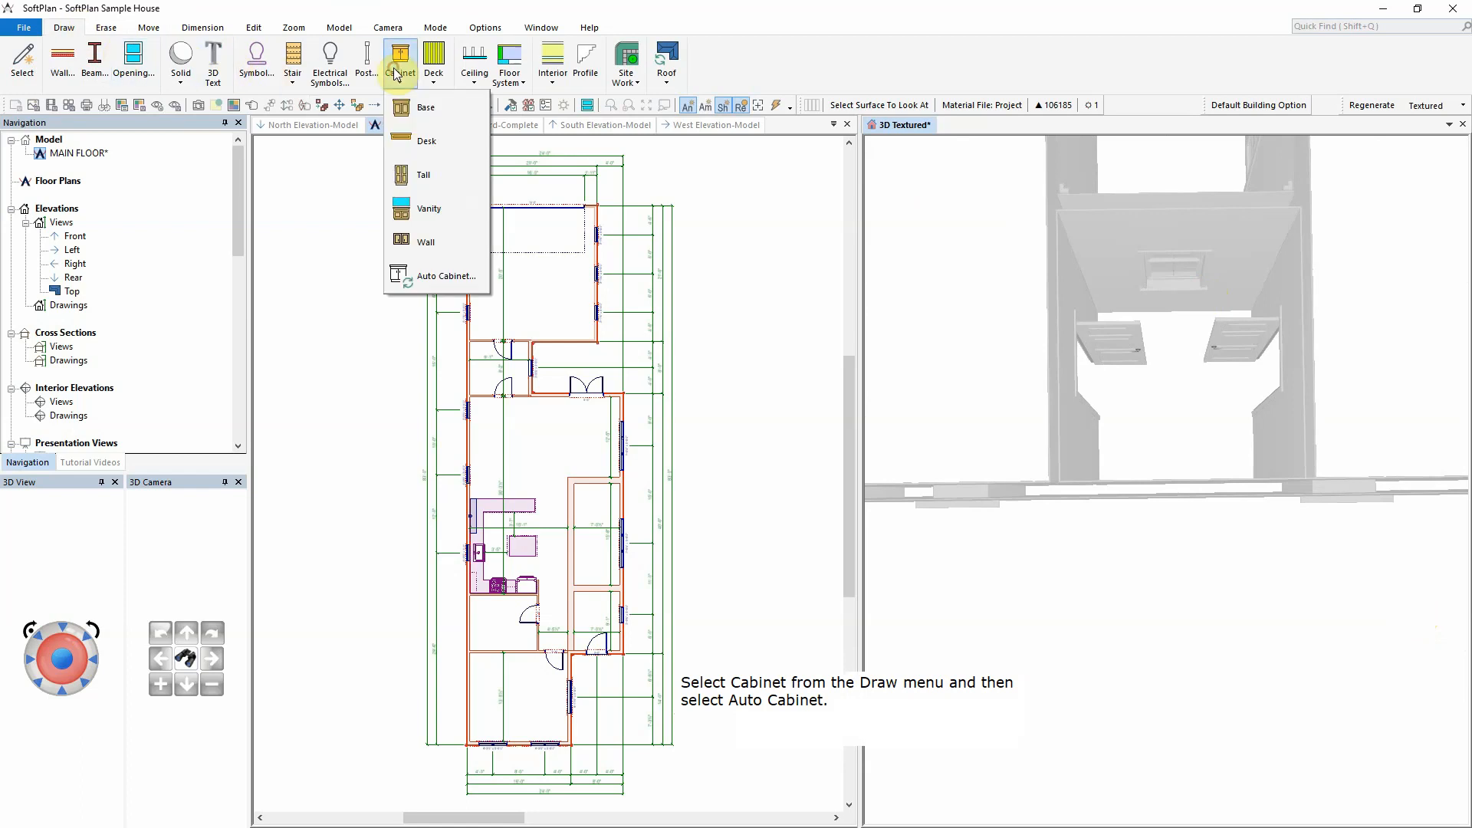
pyautogui.click(431, 276)
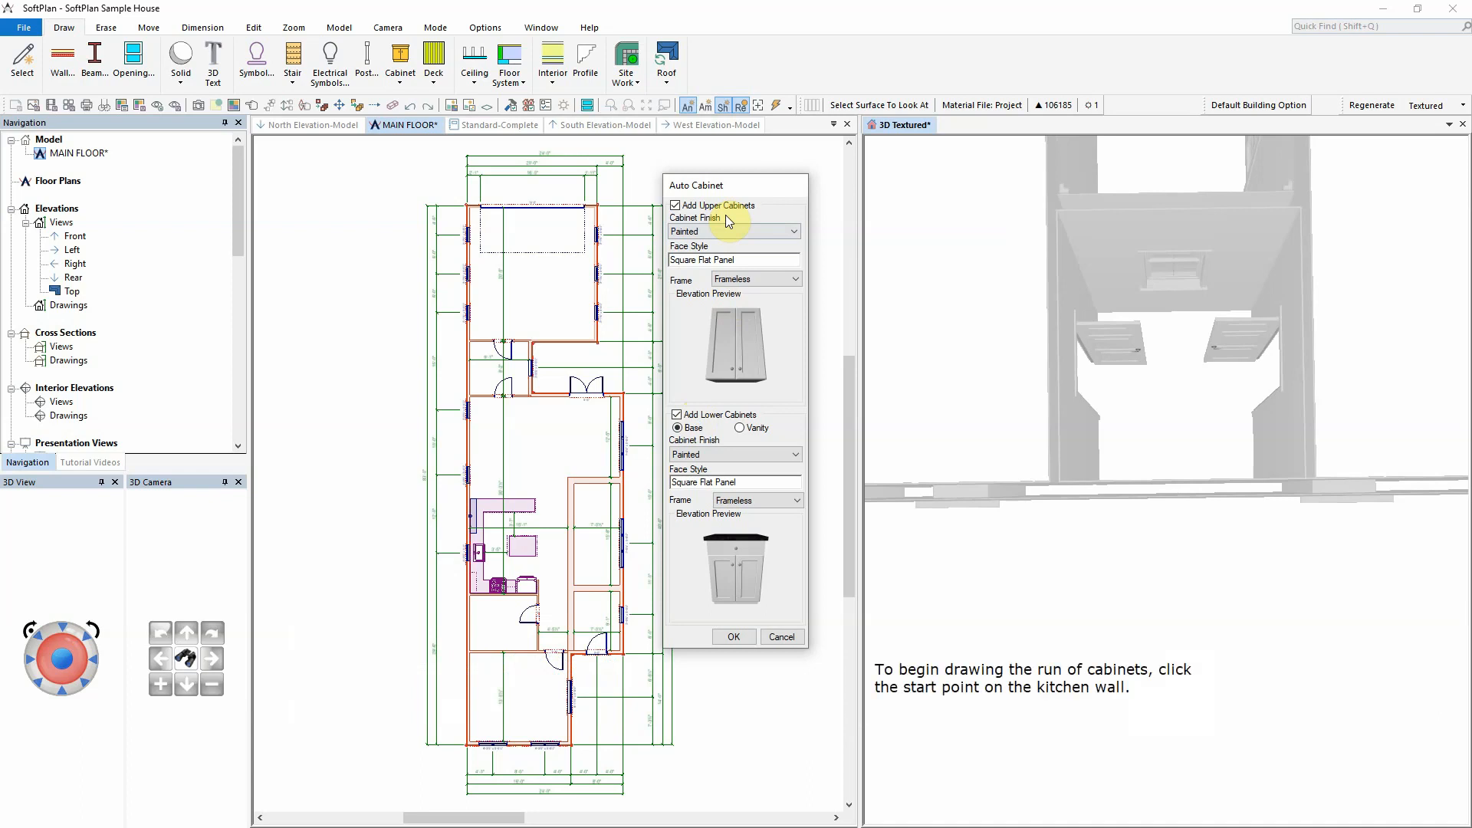
pyautogui.click(734, 636)
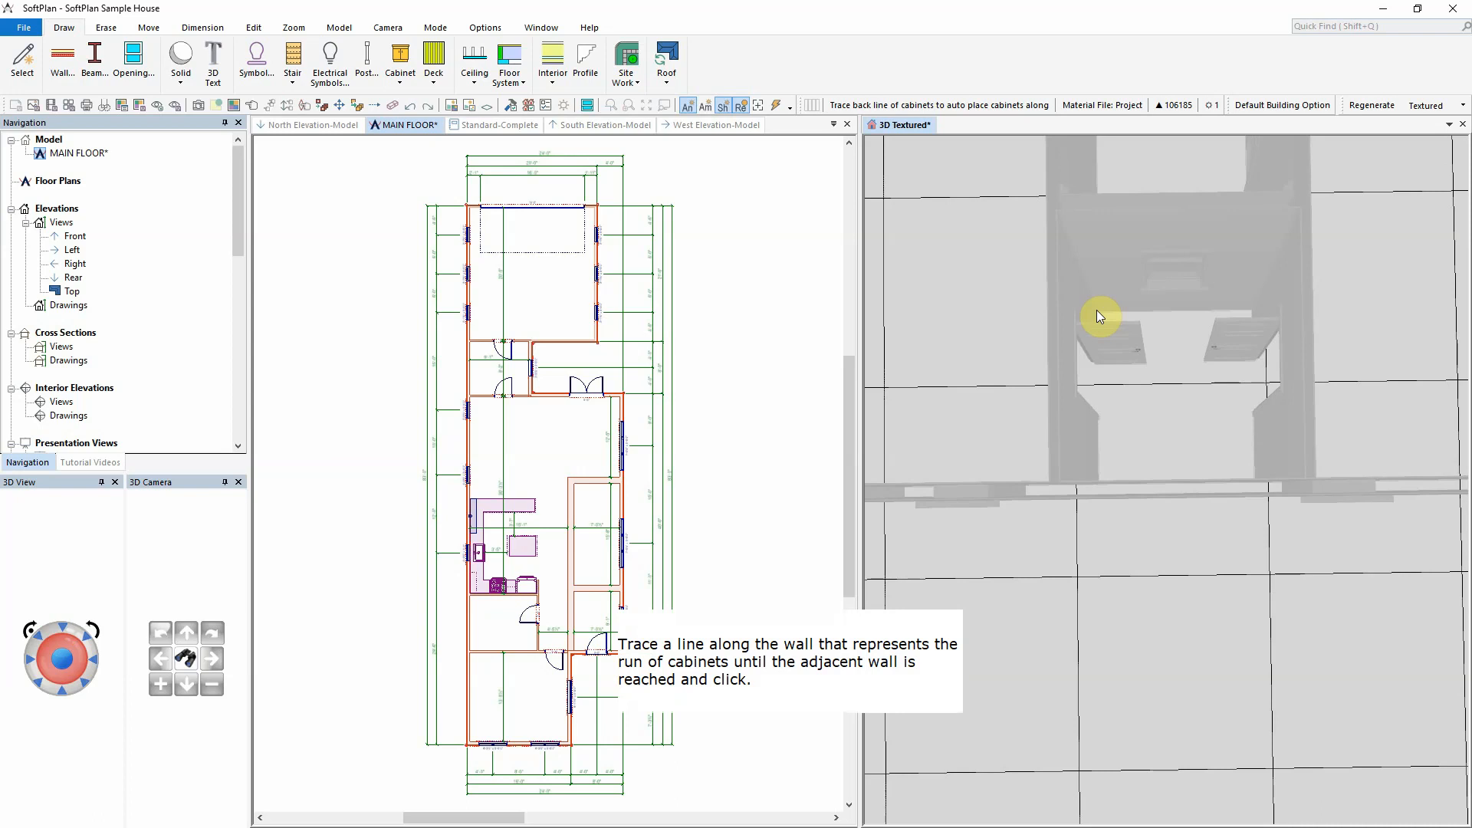
pyautogui.click(1097, 312)
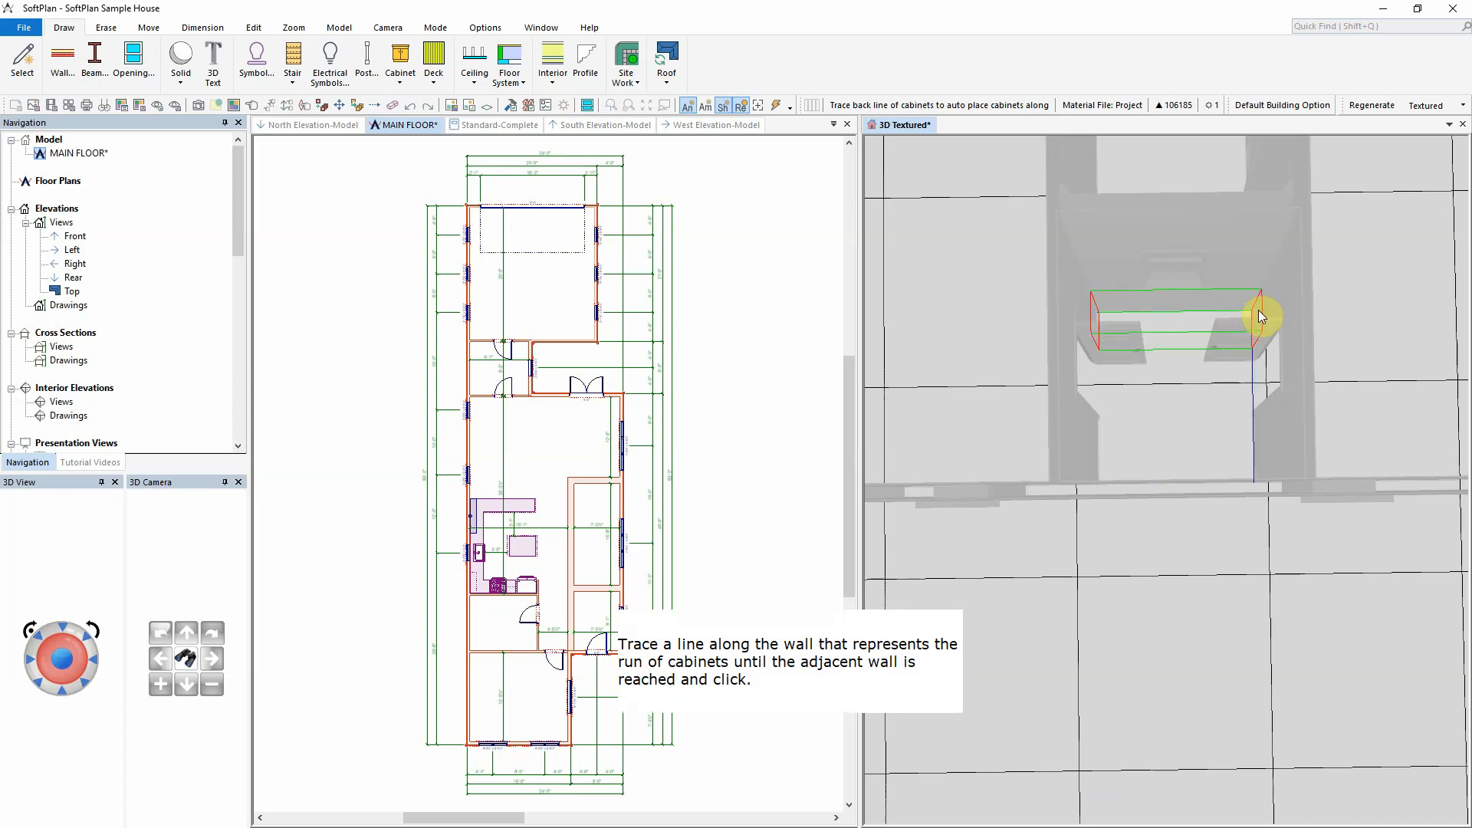
pyautogui.click(1259, 311)
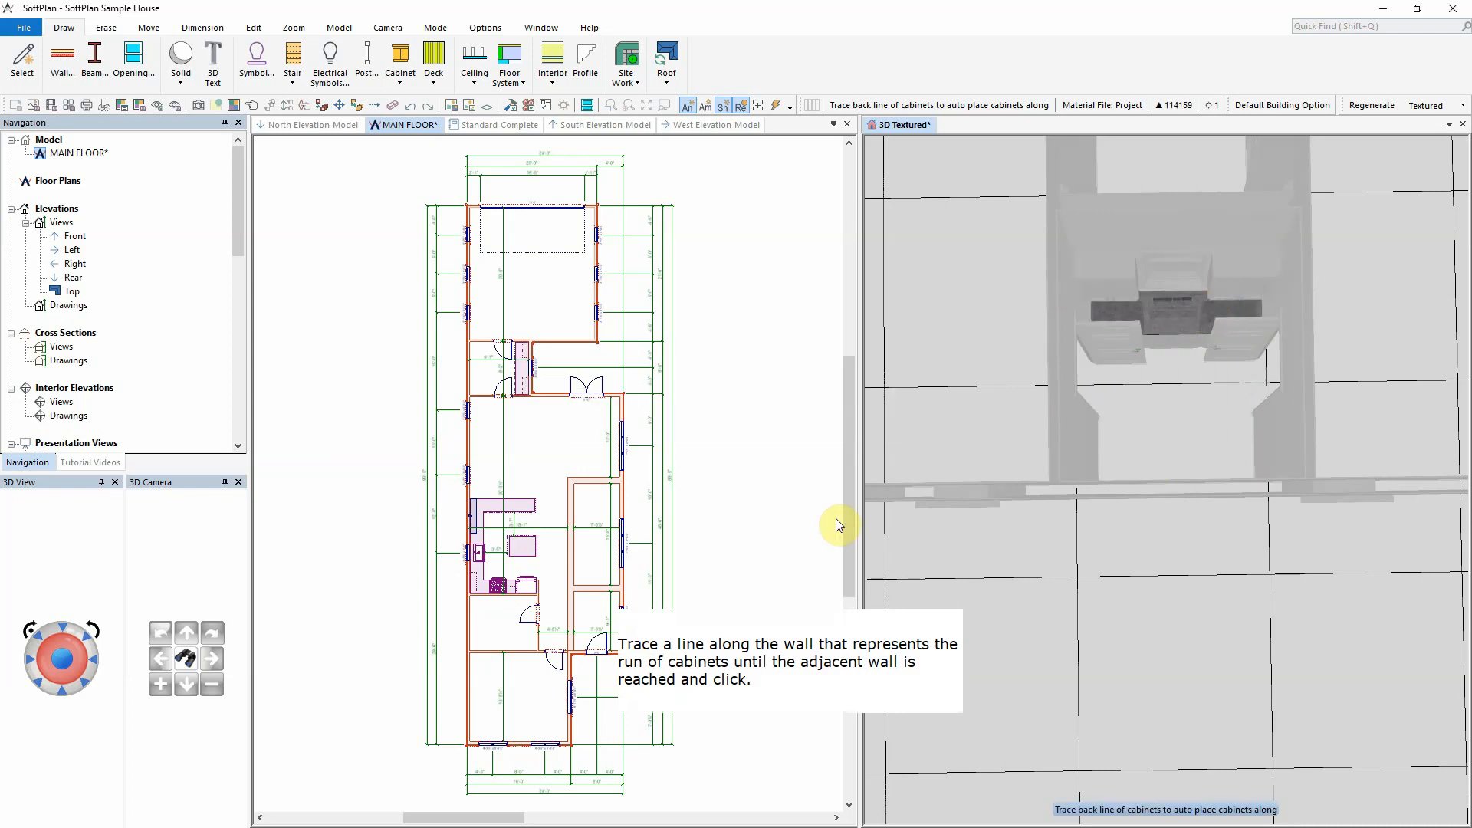
# Close one laundry room door in the 3D model by disabling its Open In Model option
pyautogui.click(186, 659)
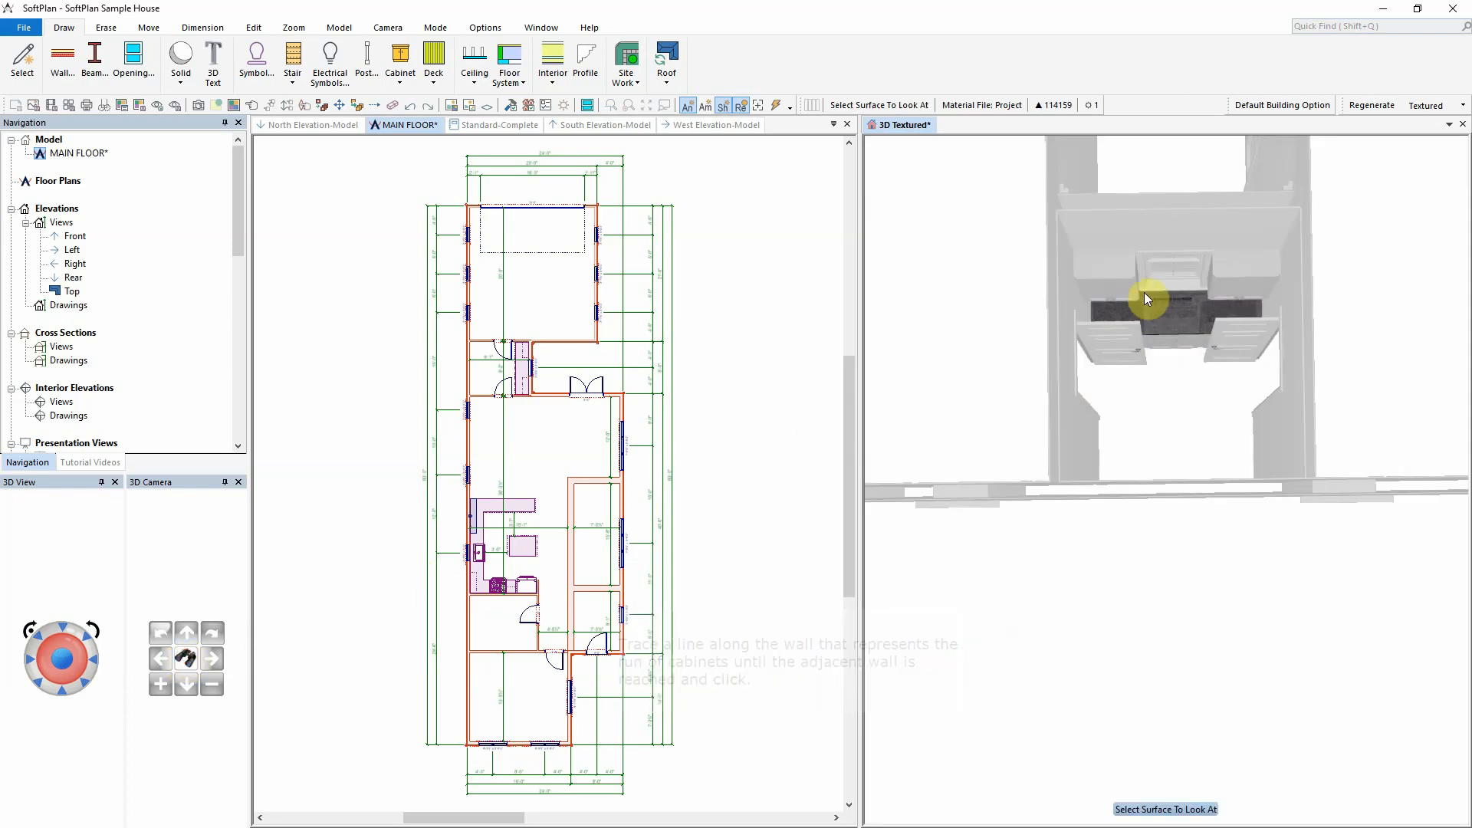
pyautogui.click(1176, 296)
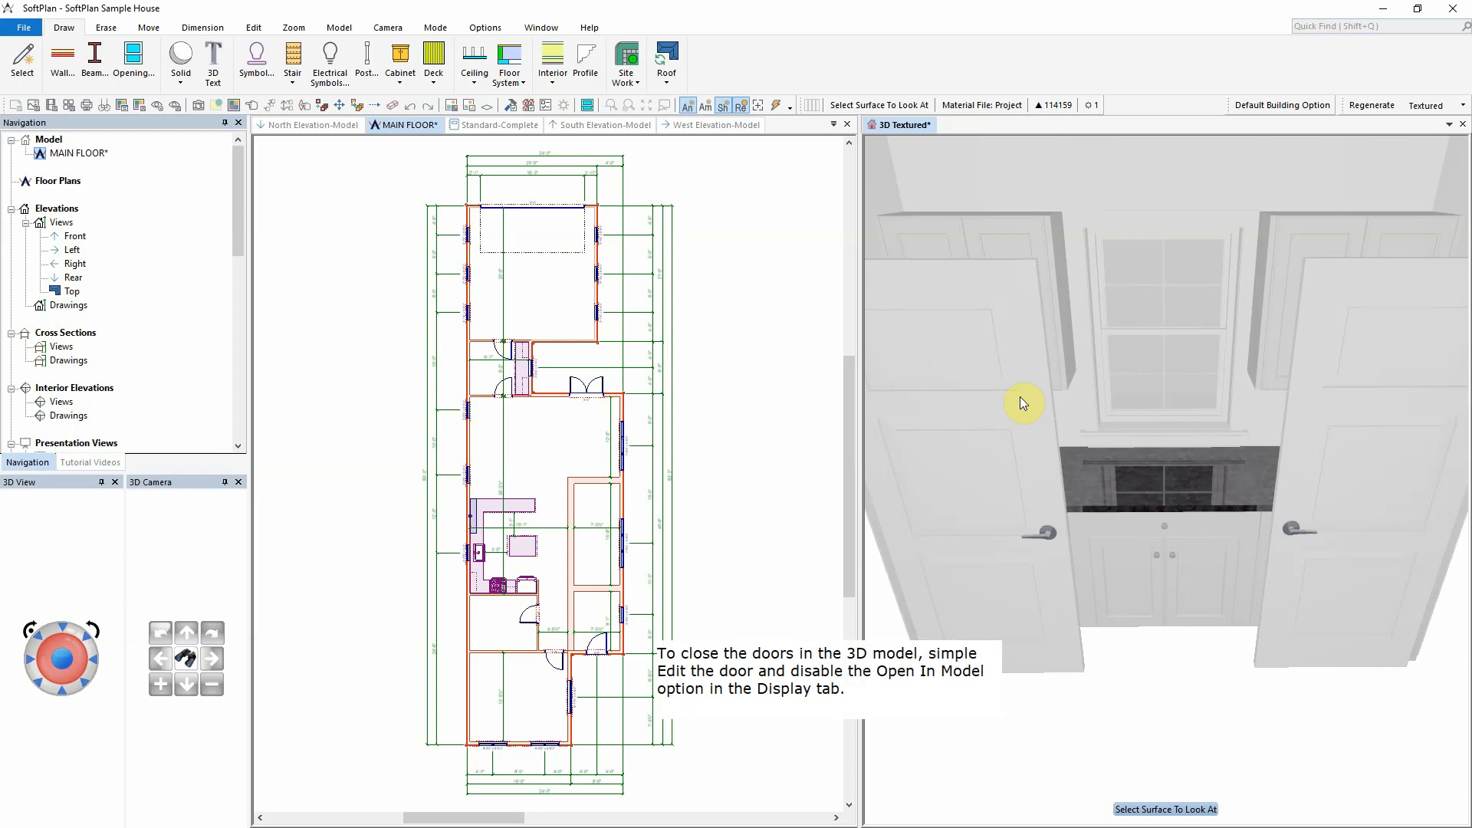
pyautogui.rightClick(1020, 398)
pyautogui.click(1009, 421)
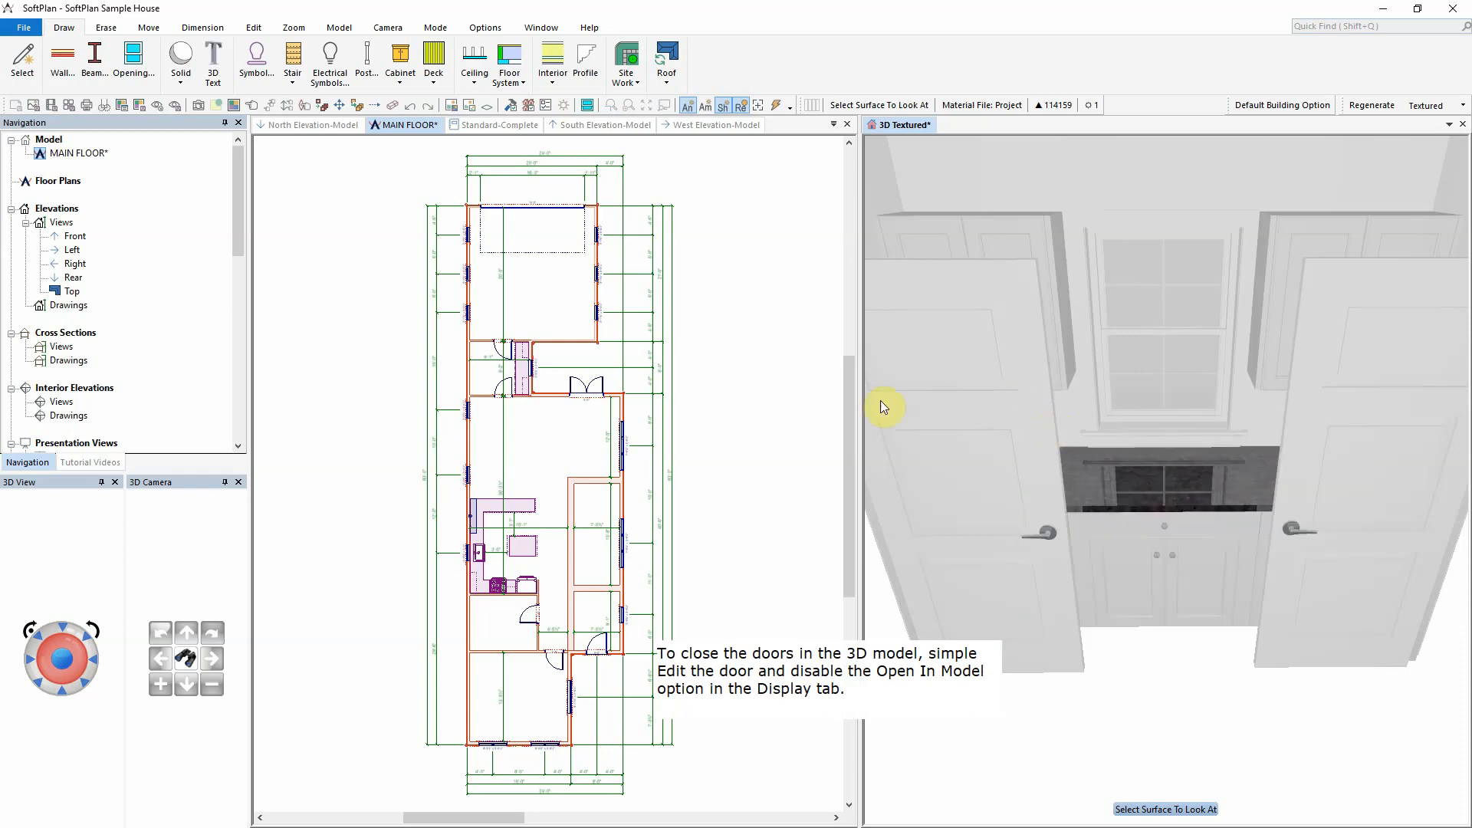
pyautogui.click(55, 153)
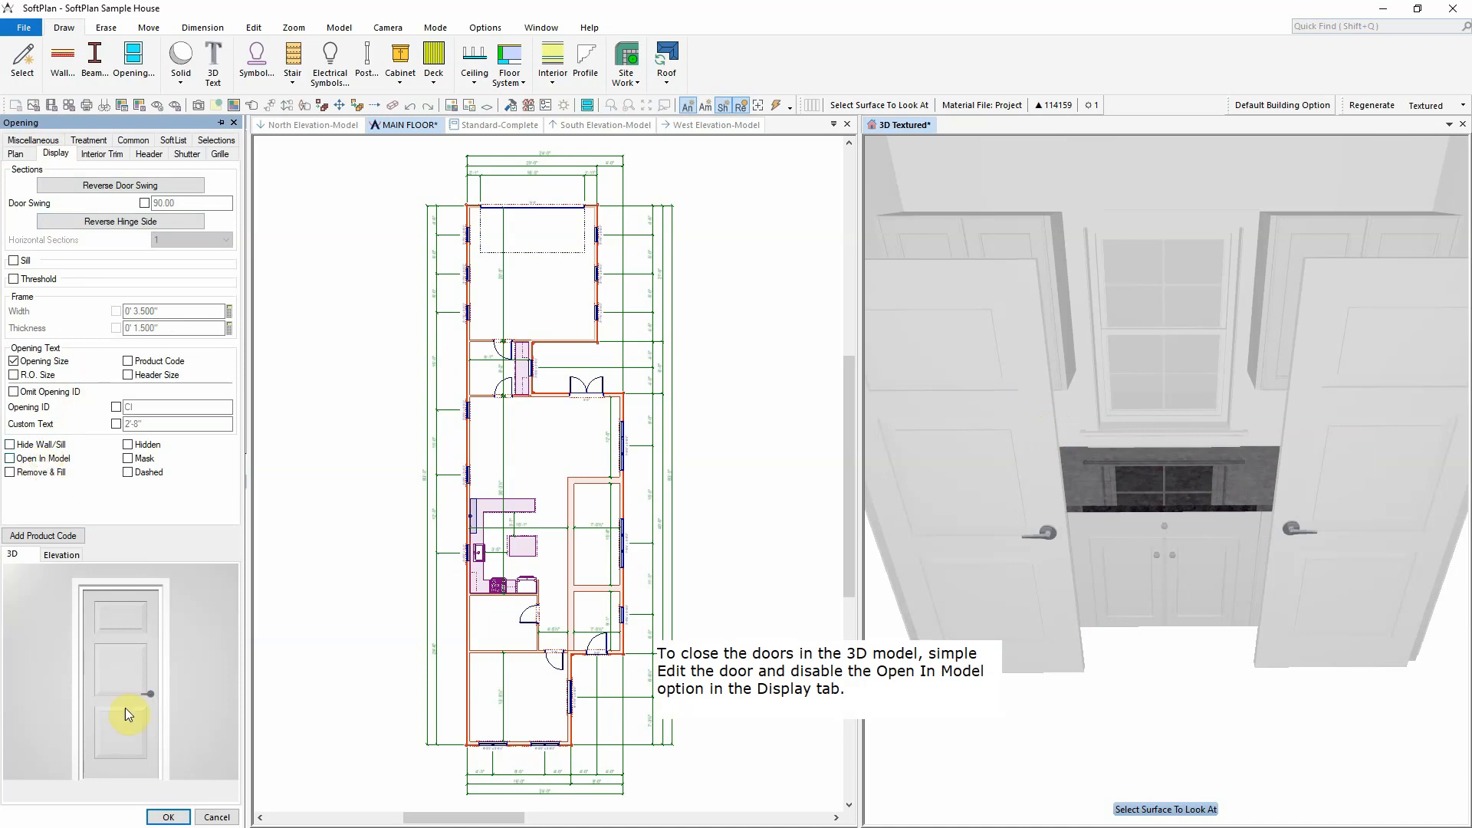
pyautogui.click(168, 816)
# Repeat the same edit on the other laundry room door and regenerate the 3D model
pyautogui.rightClick(1273, 469)
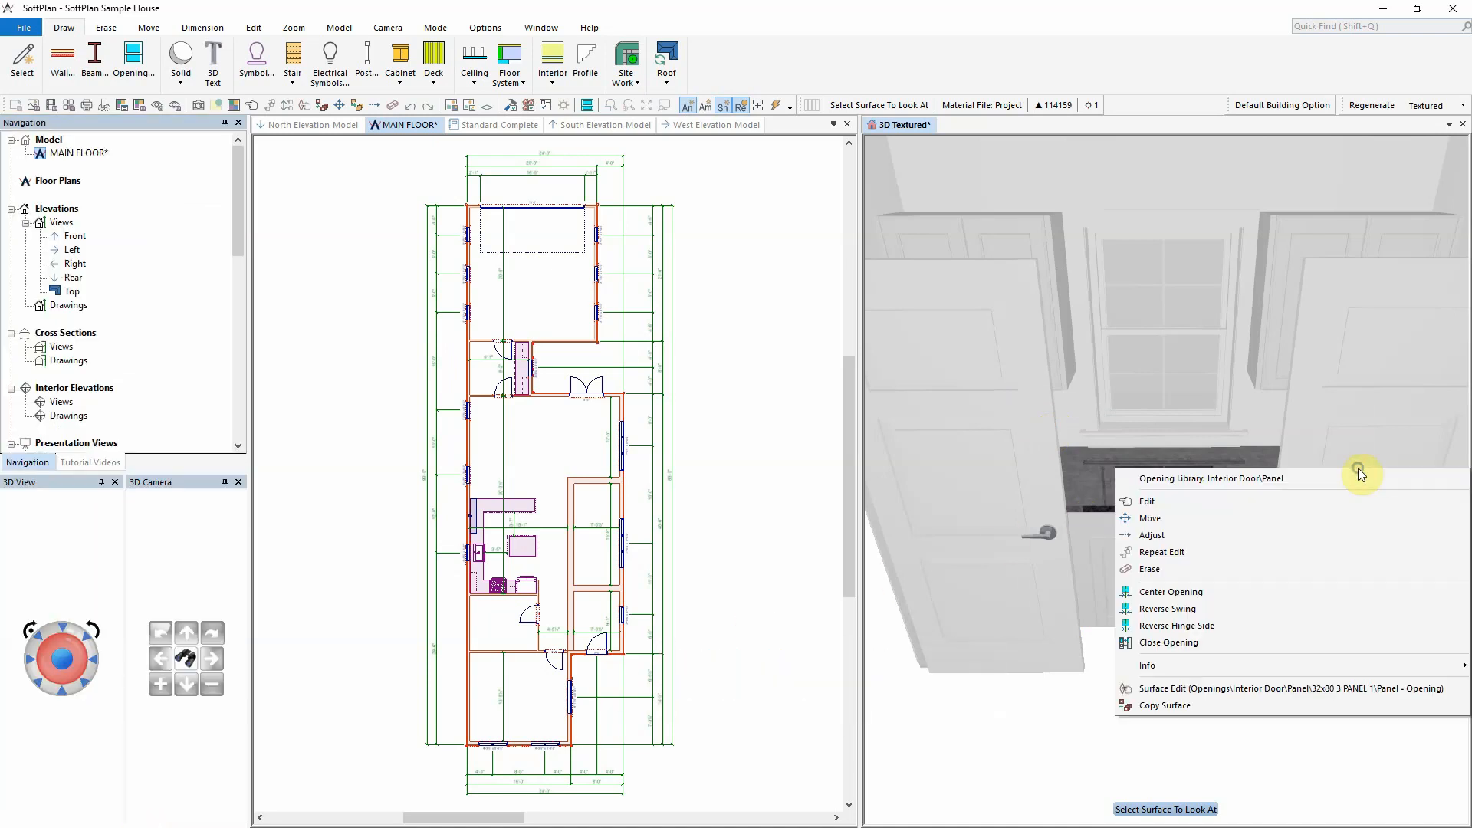
pyautogui.click(1305, 553)
pyautogui.click(1360, 114)
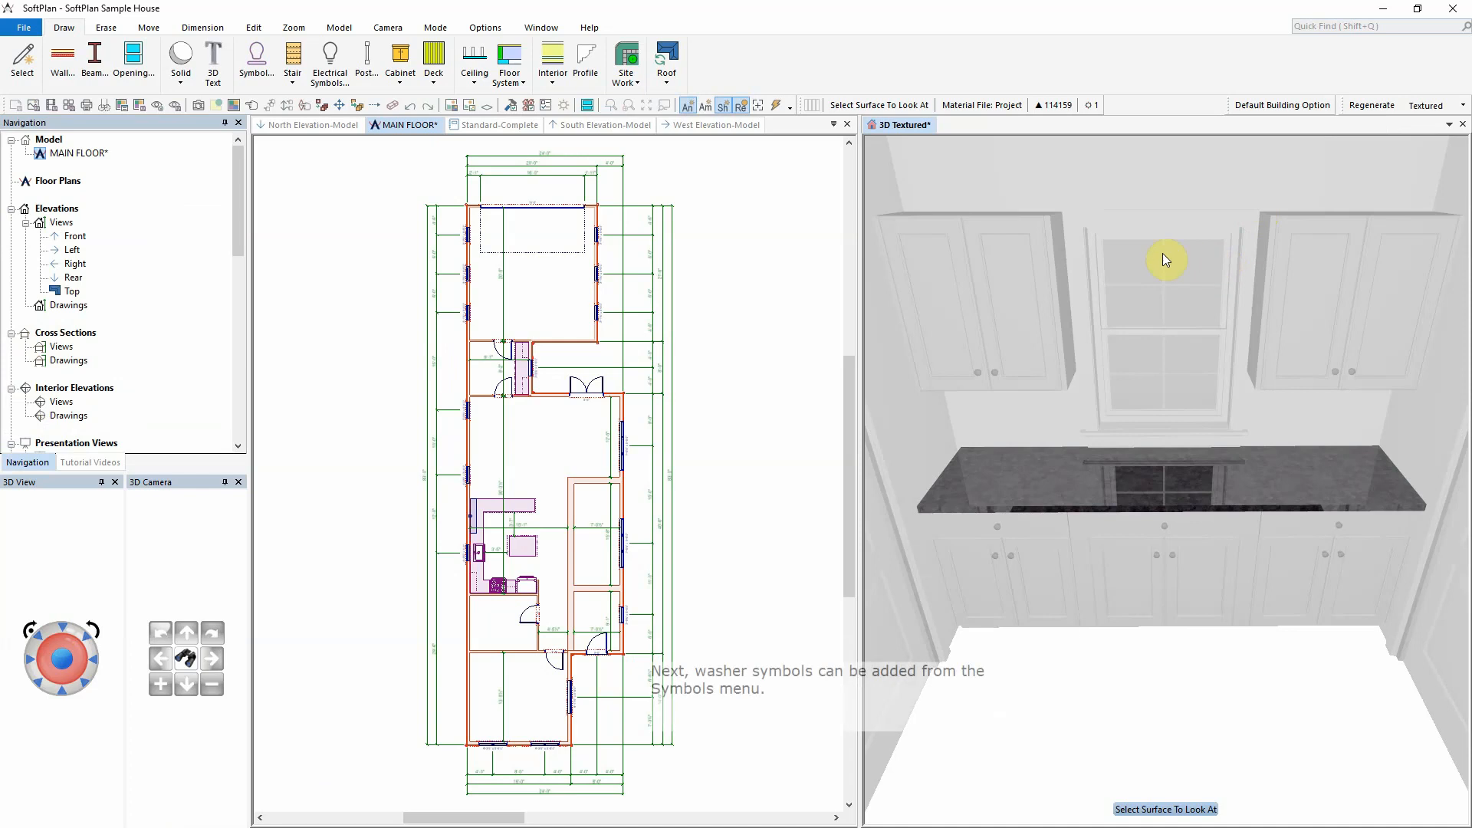
# Find a white front-load washer symbol and place two in the laundry room corners on the wall opposite the cabinets
pyautogui.click(491, 378)
pyautogui.scroll(5, 497, 375)
pyautogui.scroll(1, 546, 465)
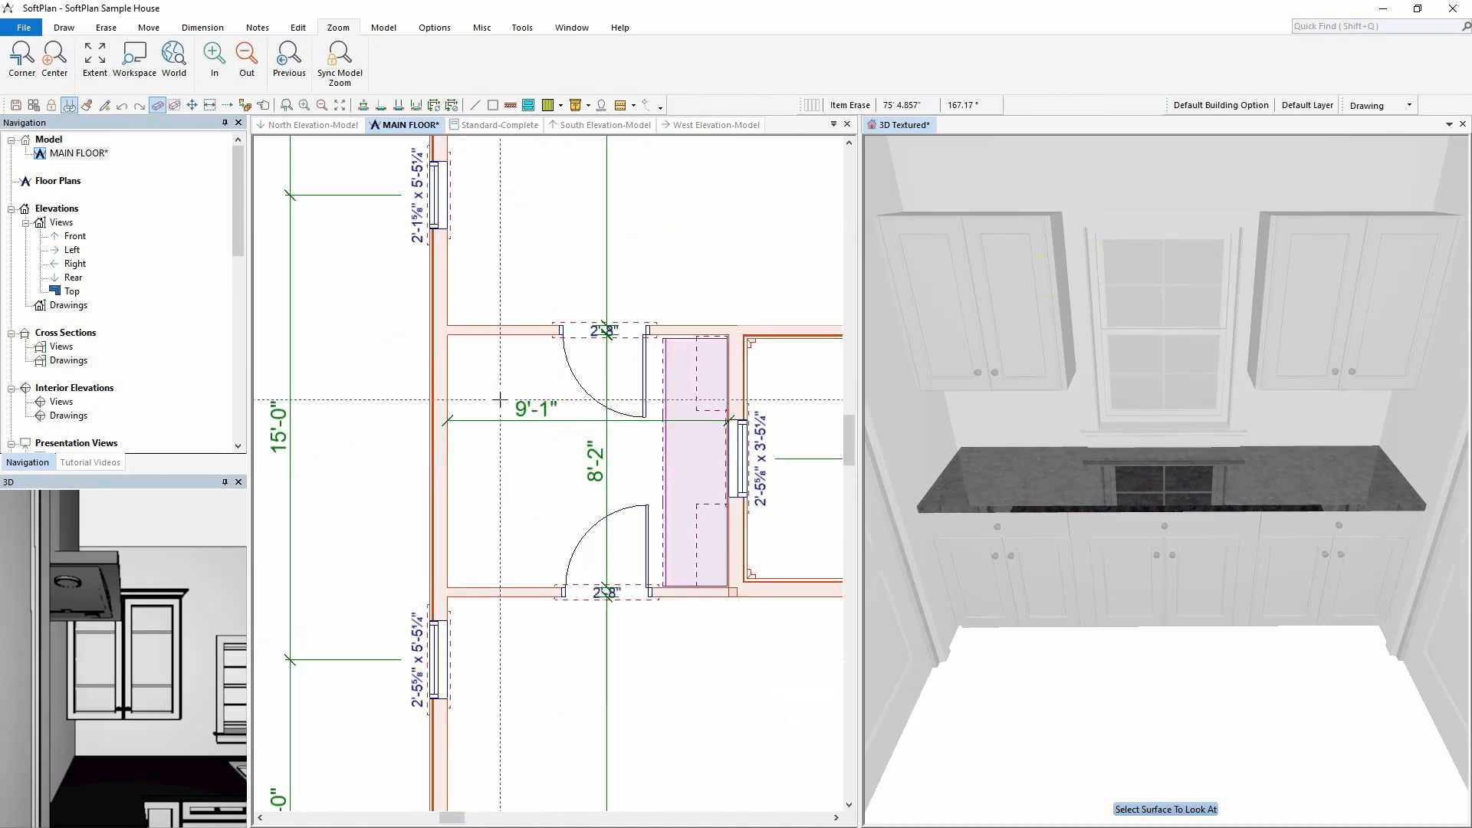
pyautogui.click(71, 29)
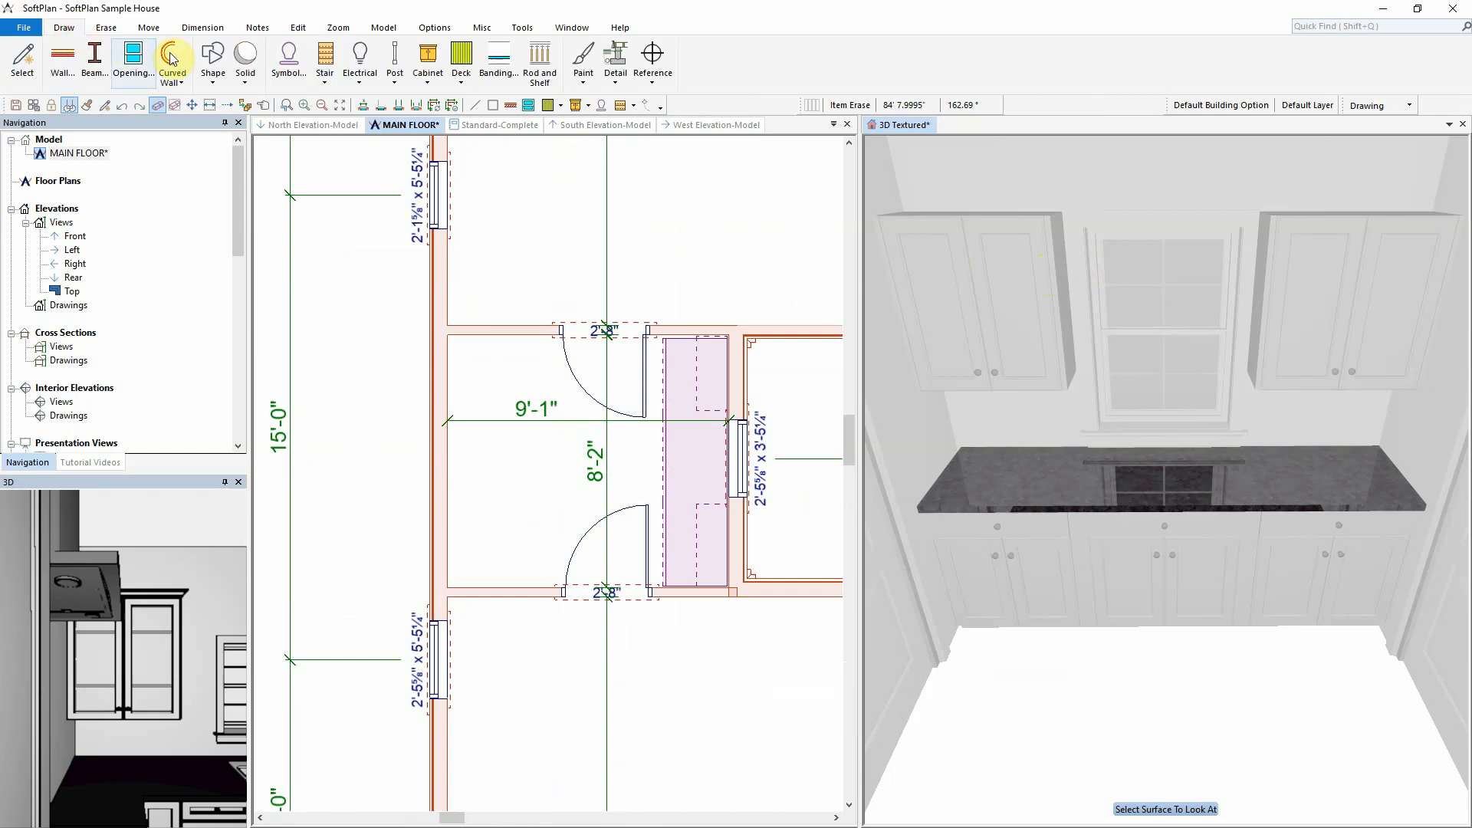
pyautogui.click(289, 60)
pyautogui.click(720, 443)
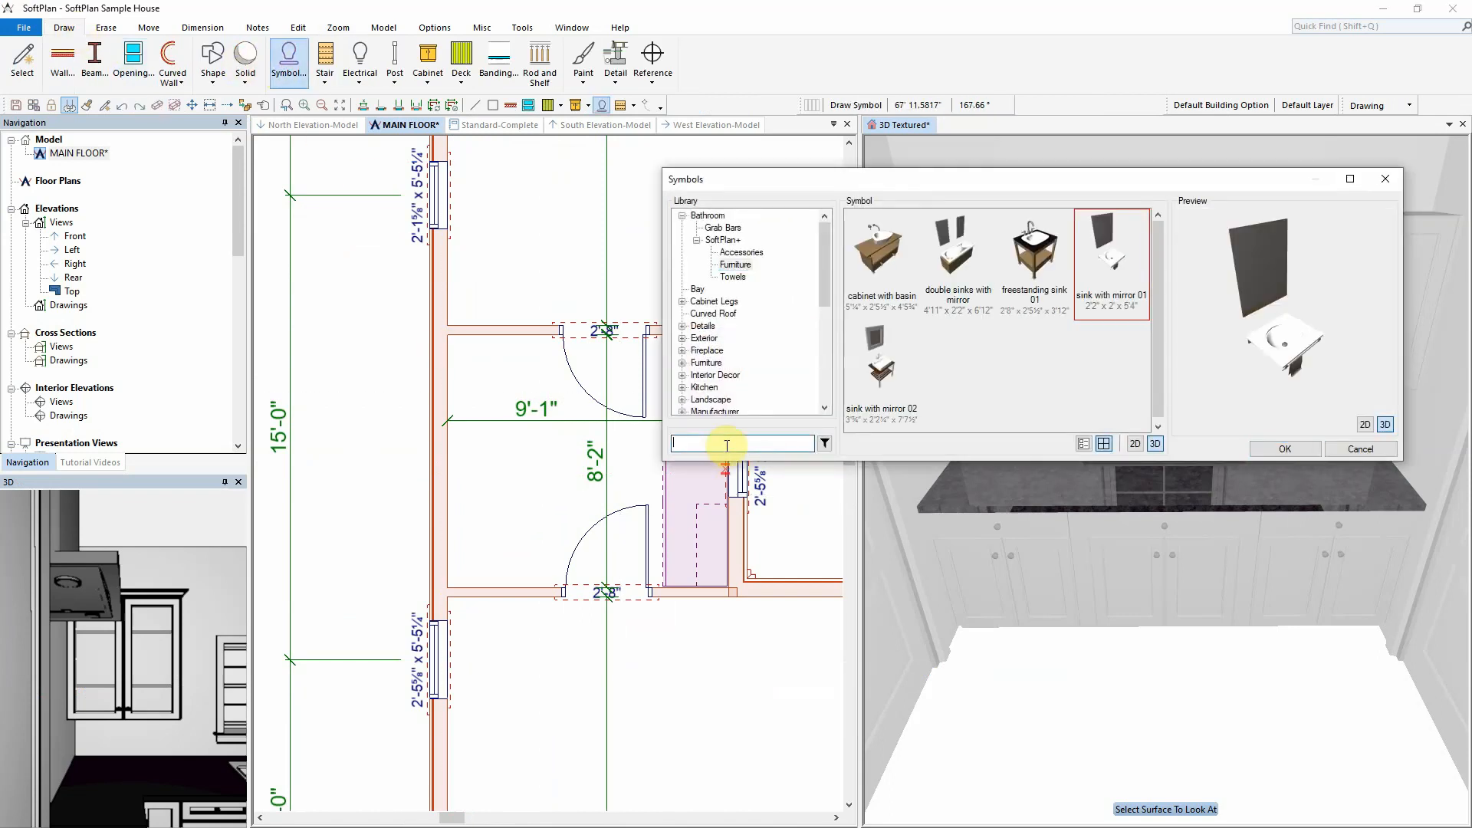
pyautogui.write('washer')
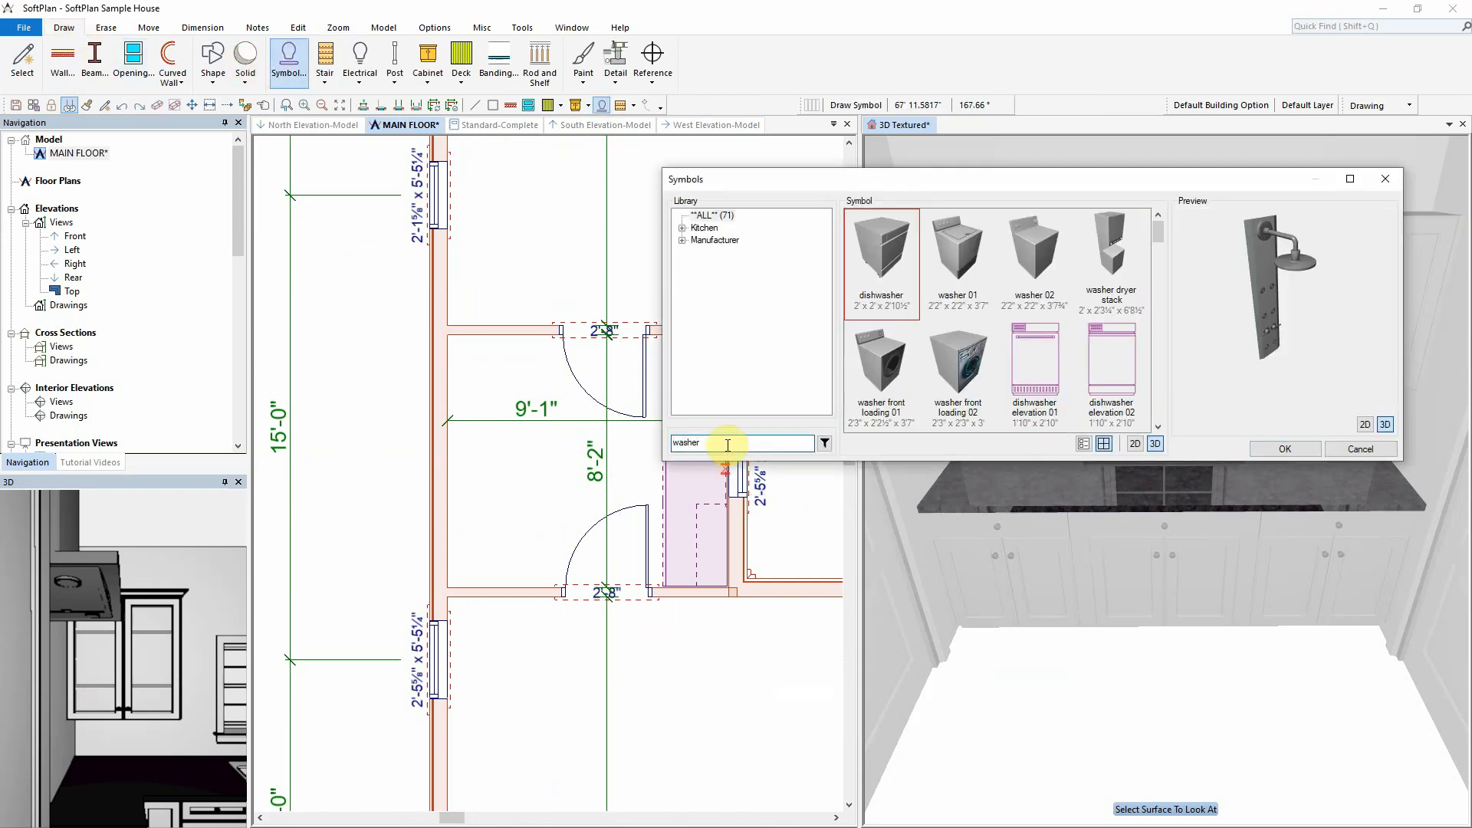
pyautogui.scroll(-4, 1055, 343)
pyautogui.click(889, 364)
pyautogui.click(1284, 448)
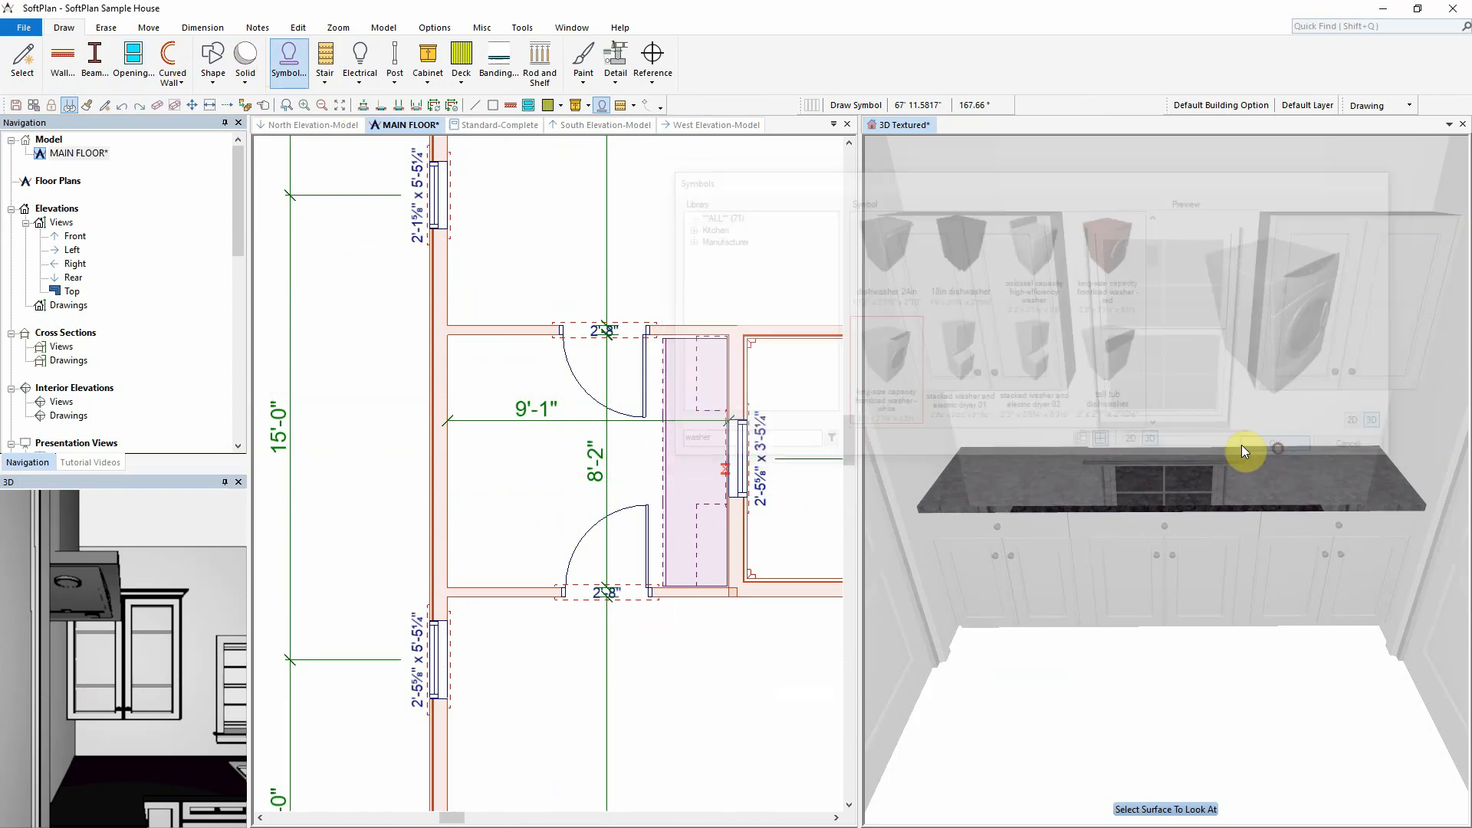
pyautogui.click(463, 368)
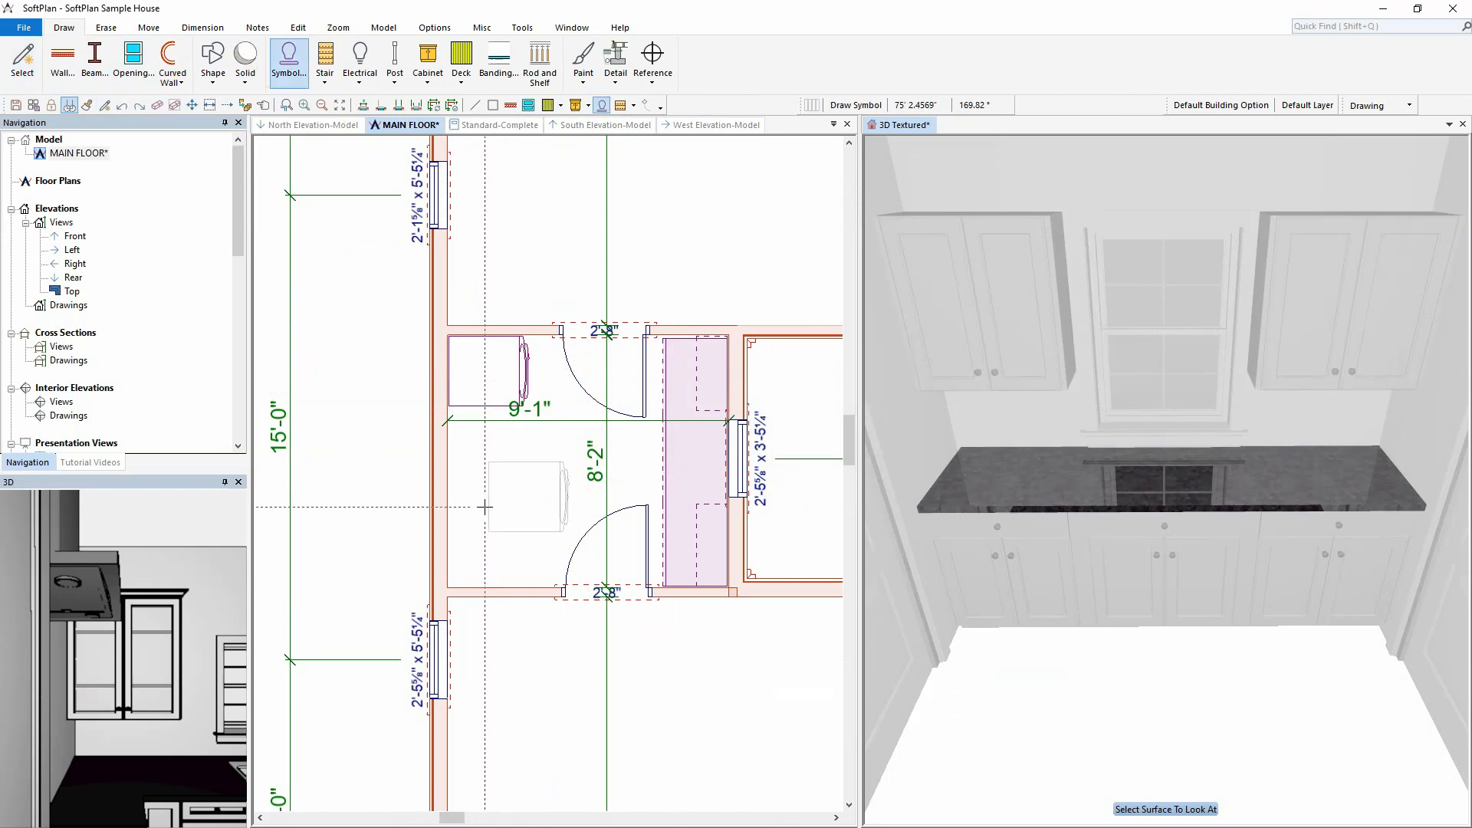
pyautogui.click(464, 550)
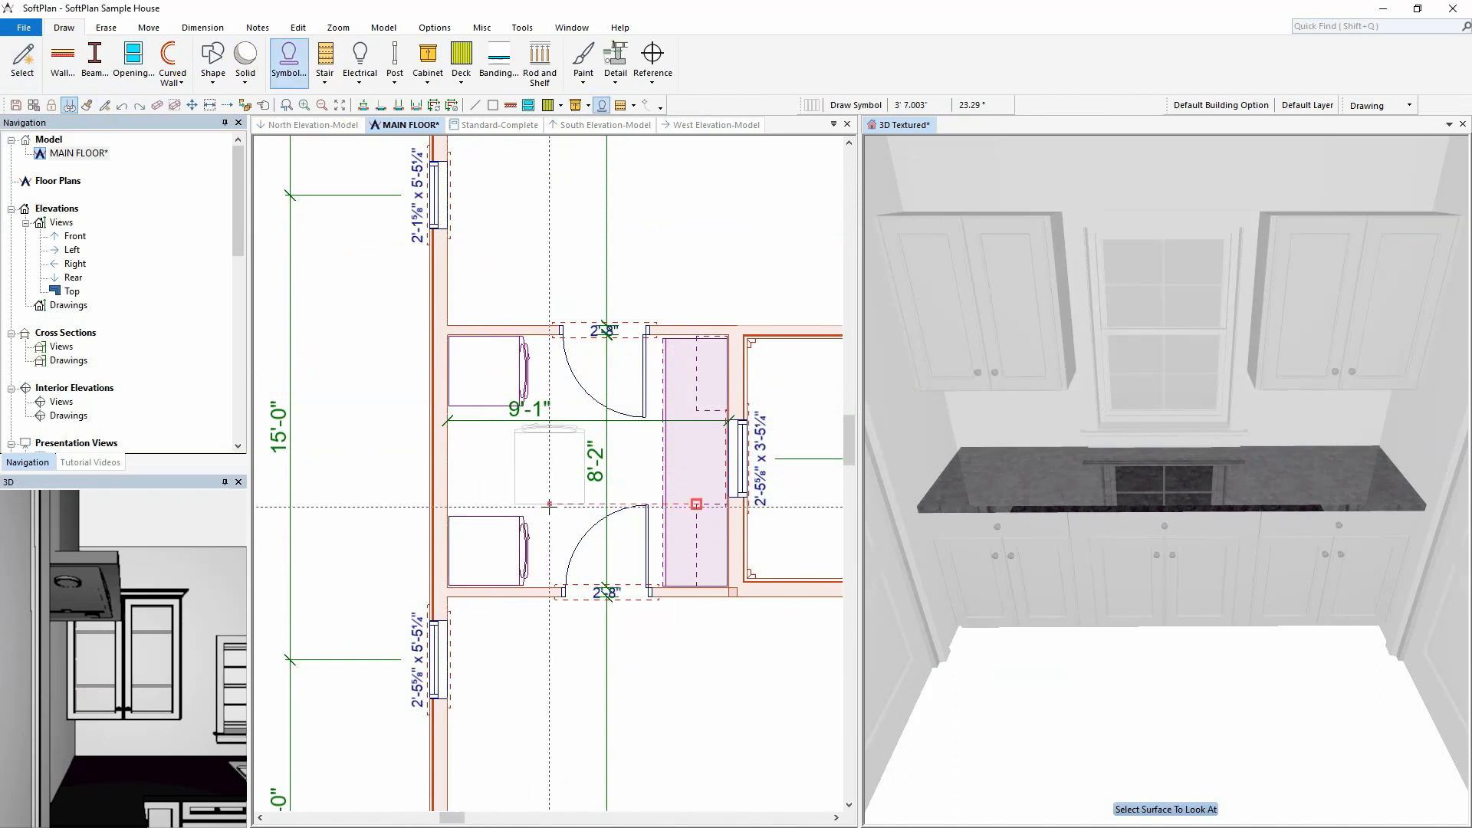
# Draw a 39" wide rectangular base cabinet against the wall between the two washers
pyautogui.click(428, 65)
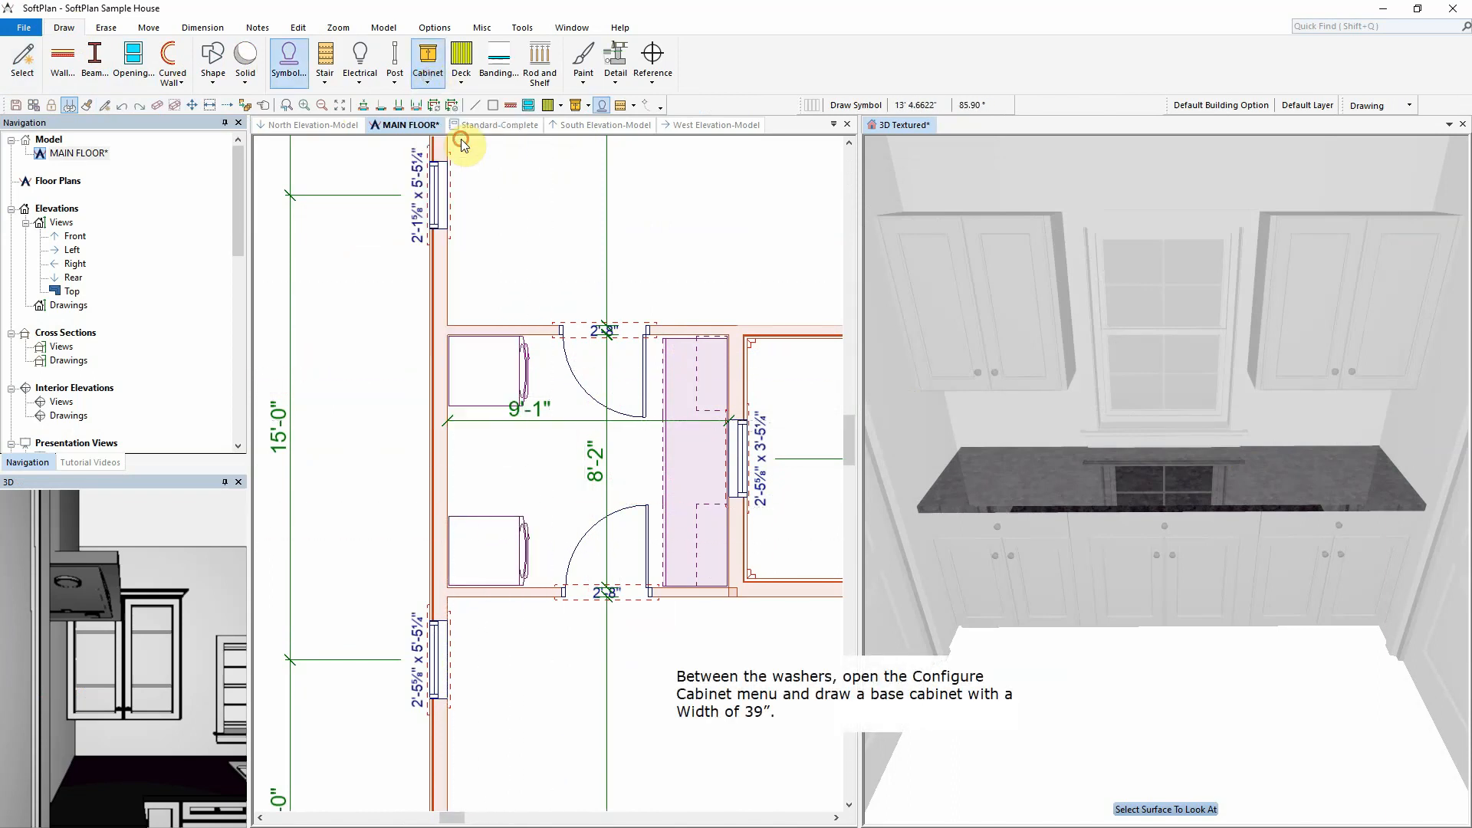
pyautogui.click(460, 142)
pyautogui.click(748, 393)
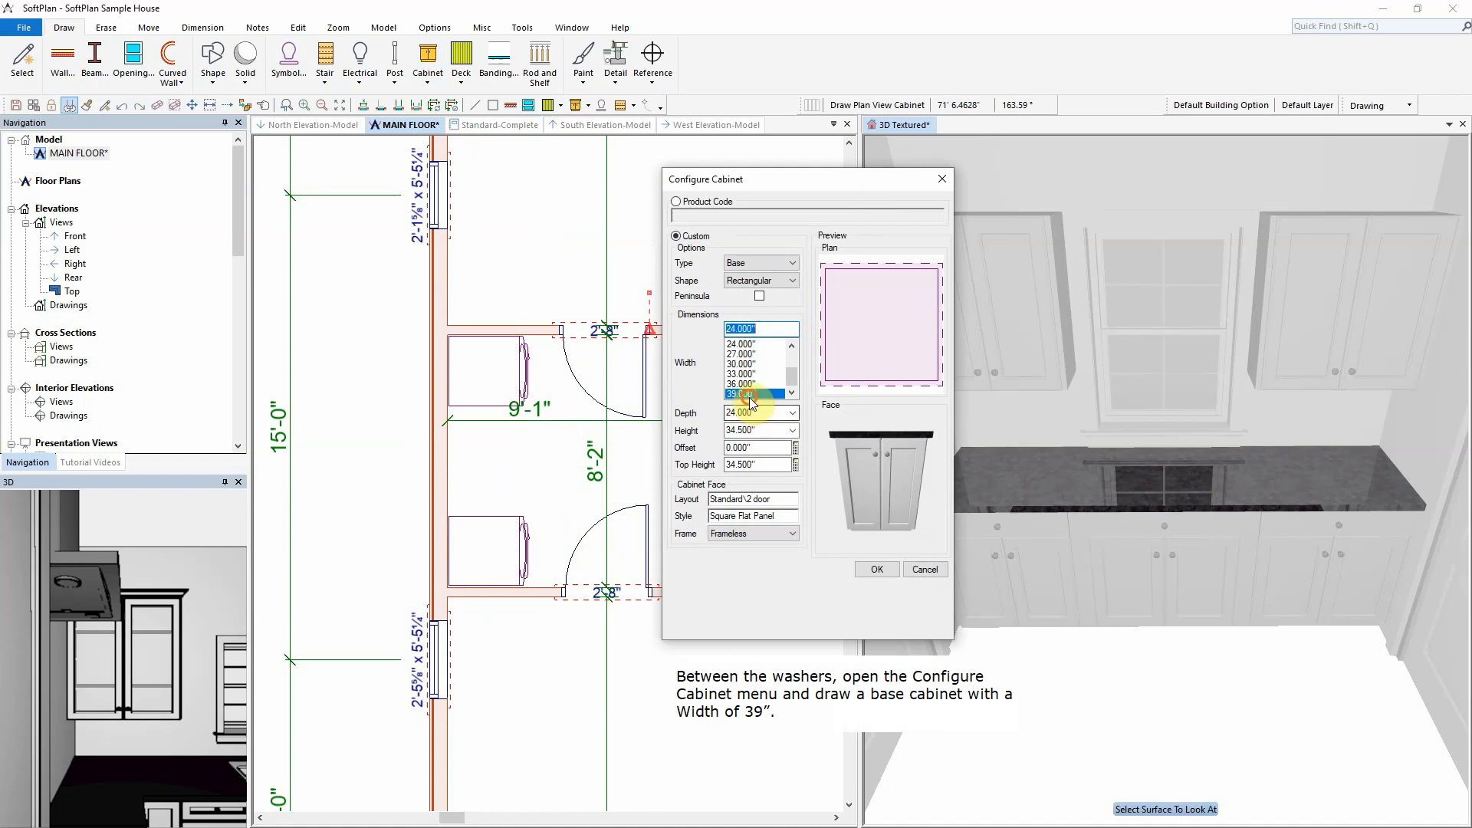
pyautogui.click(876, 569)
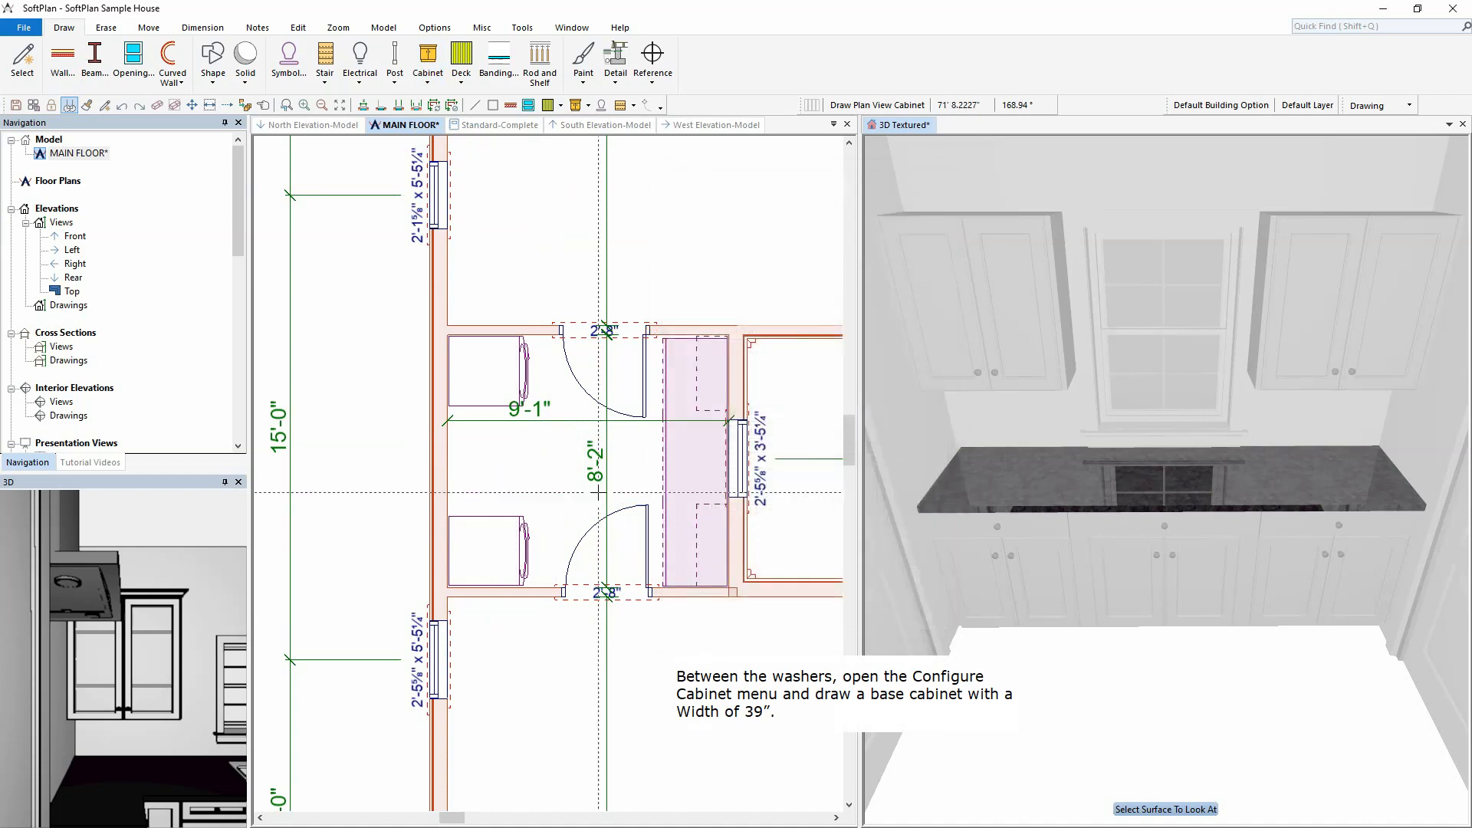
pyautogui.click(448, 462)
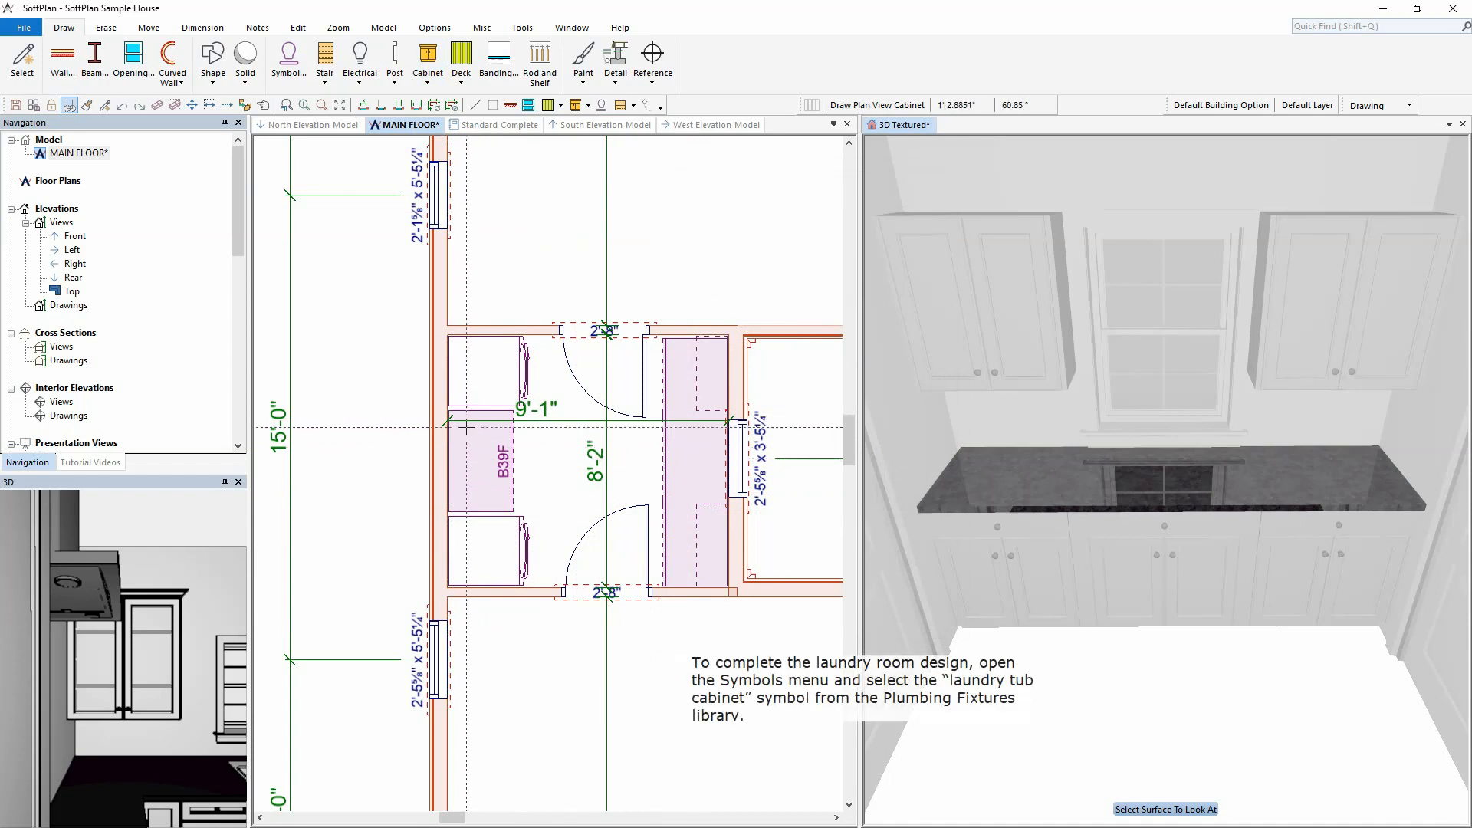
# Place the laundry tub cabinet symbol from the Kitchen Plumbing Fixtures library in the base cabinet between the washers
pyautogui.click(291, 61)
pyautogui.click(706, 445)
pyautogui.write('laundry')
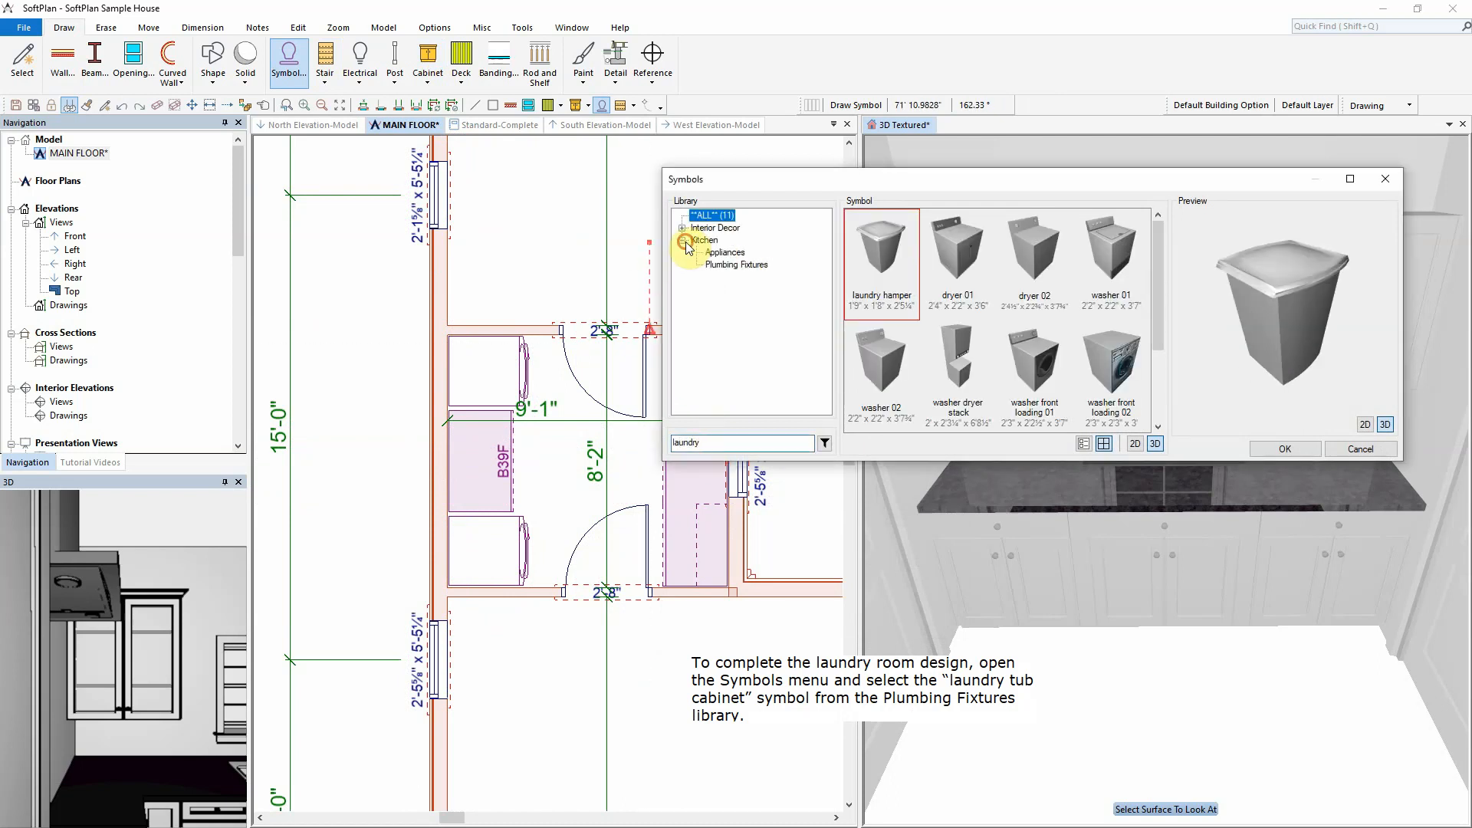
pyautogui.click(734, 264)
pyautogui.click(1285, 449)
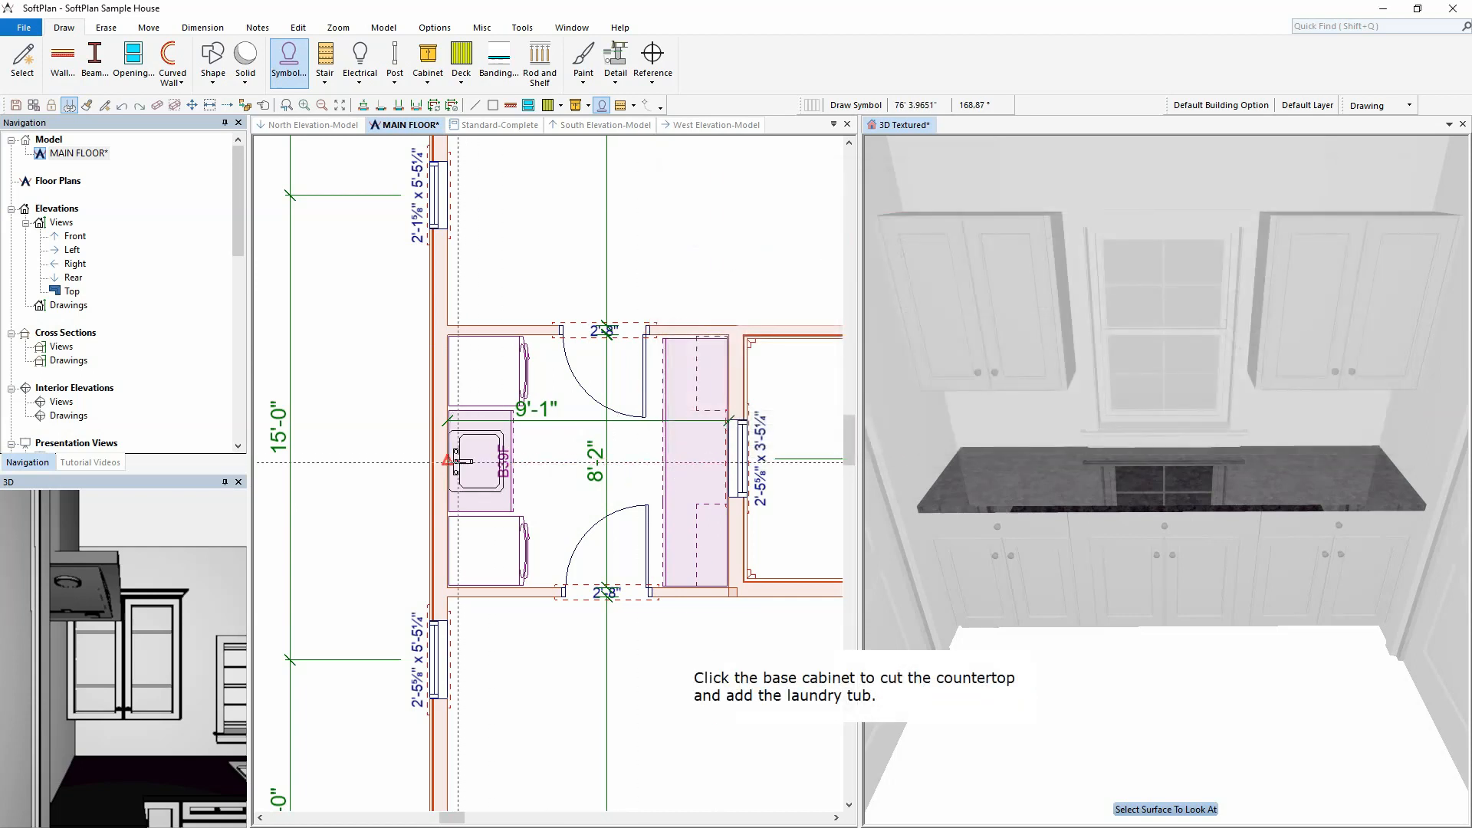
pyautogui.click(460, 462)
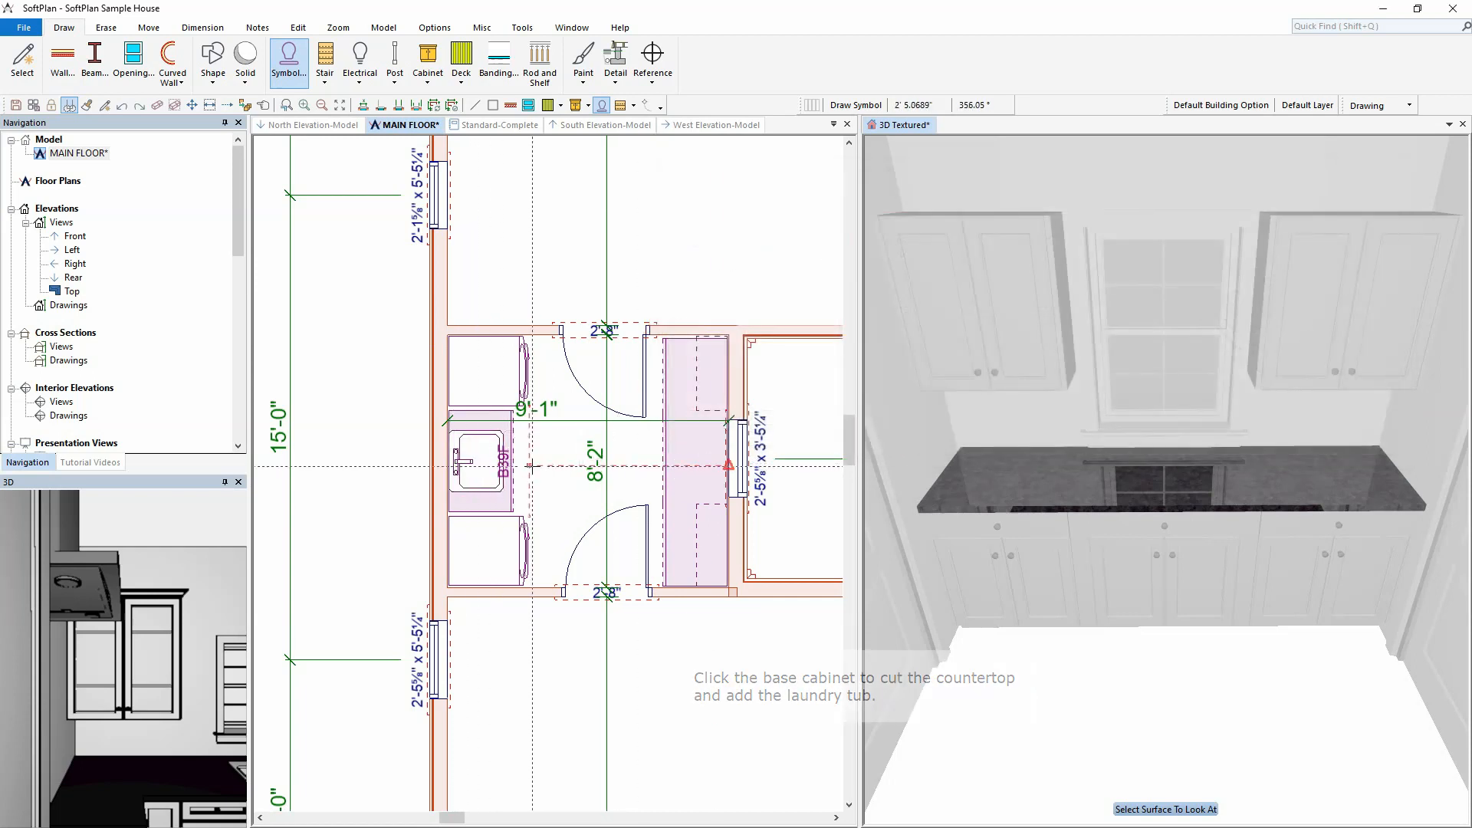
# Draw two intersecting Partition 3.5" walls in the room behind the kitchen range, enclosing a rough powder room around the existing door
pyautogui.moveTo(1037, 383); pyautogui.dragTo(912, 443)
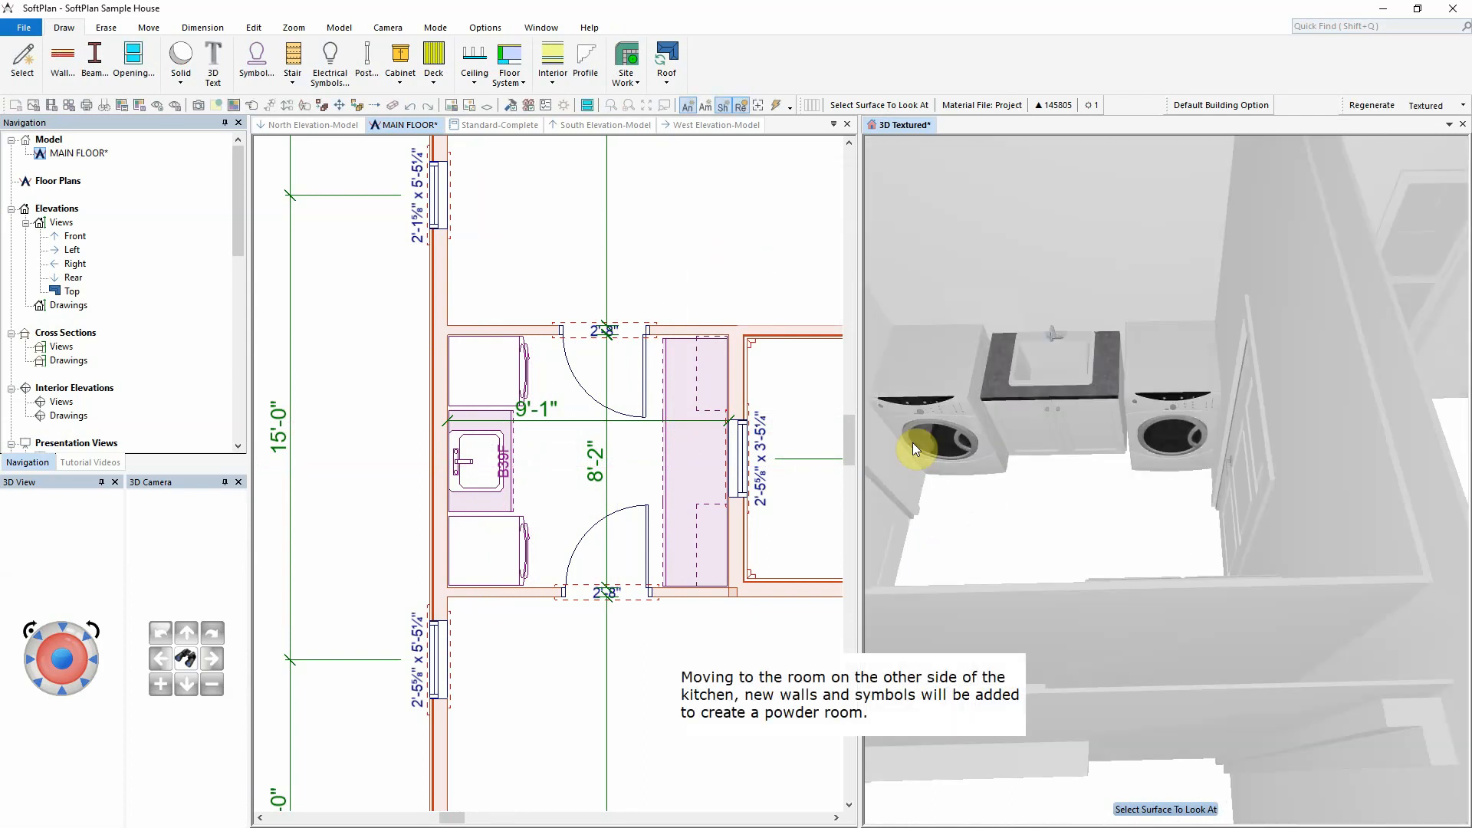
pyautogui.click(572, 484)
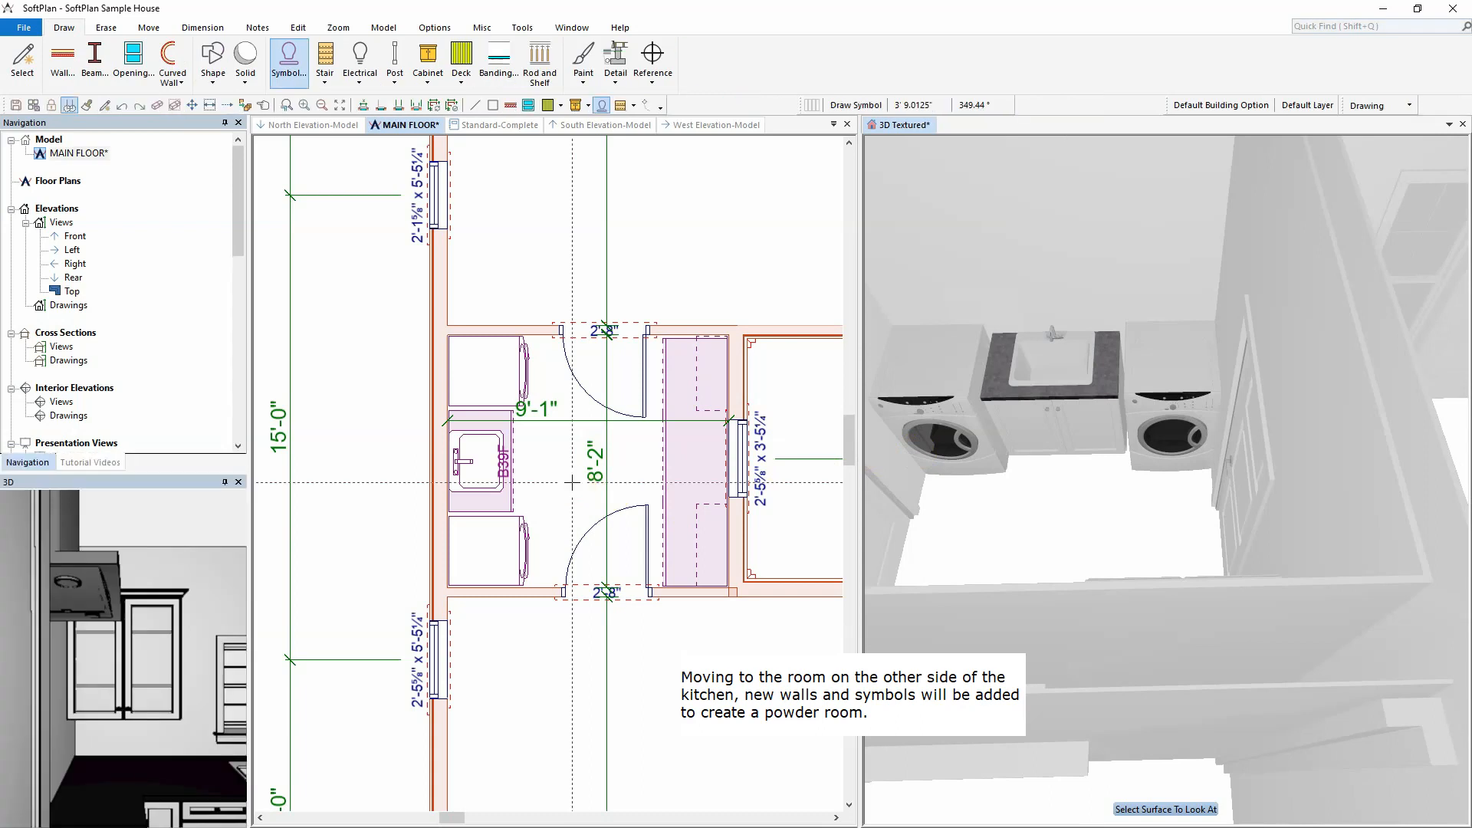
pyautogui.scroll(-5, 573, 484)
pyautogui.scroll(4, 584, 450)
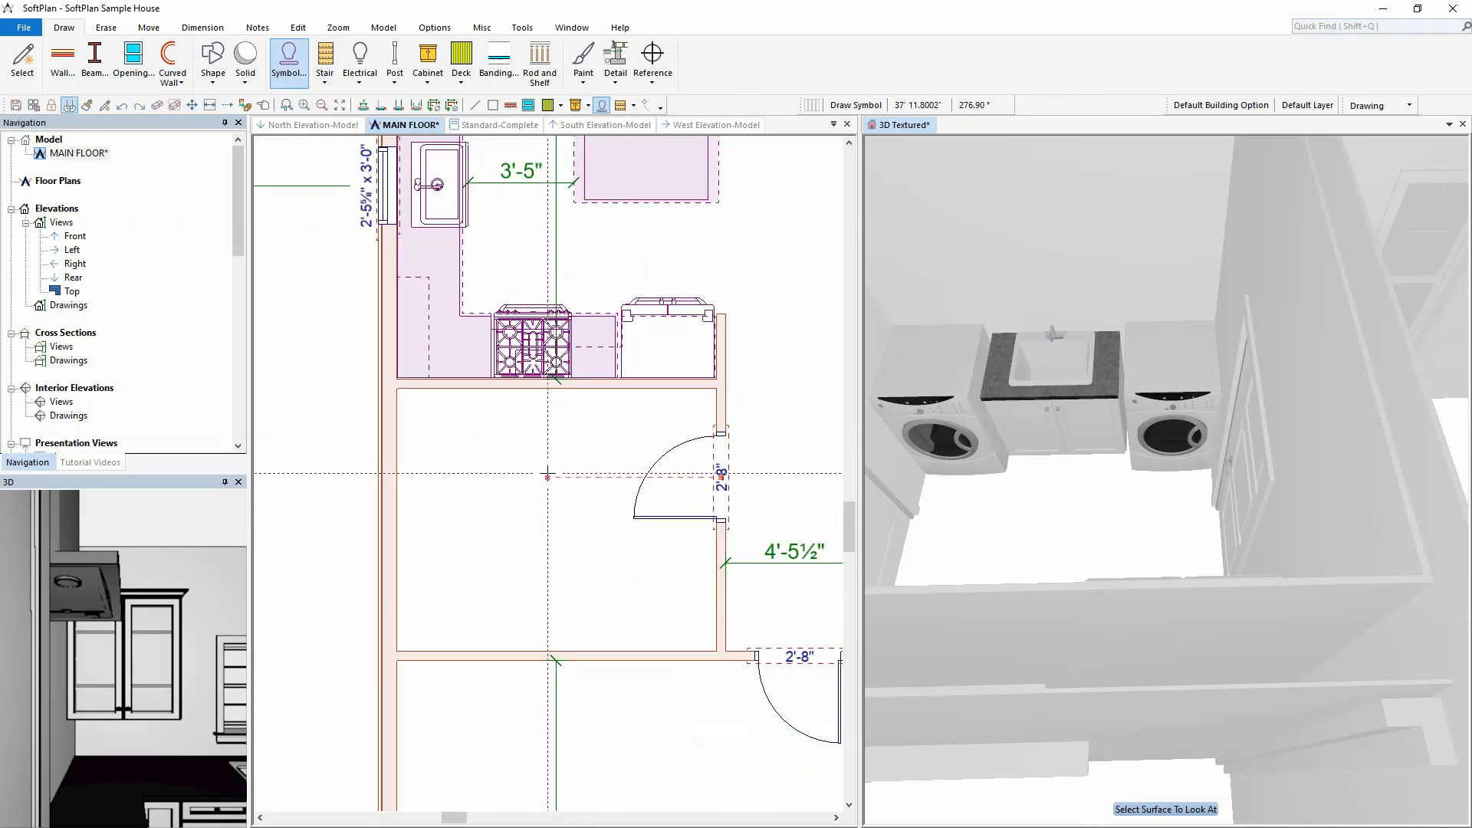
pyautogui.click(62, 59)
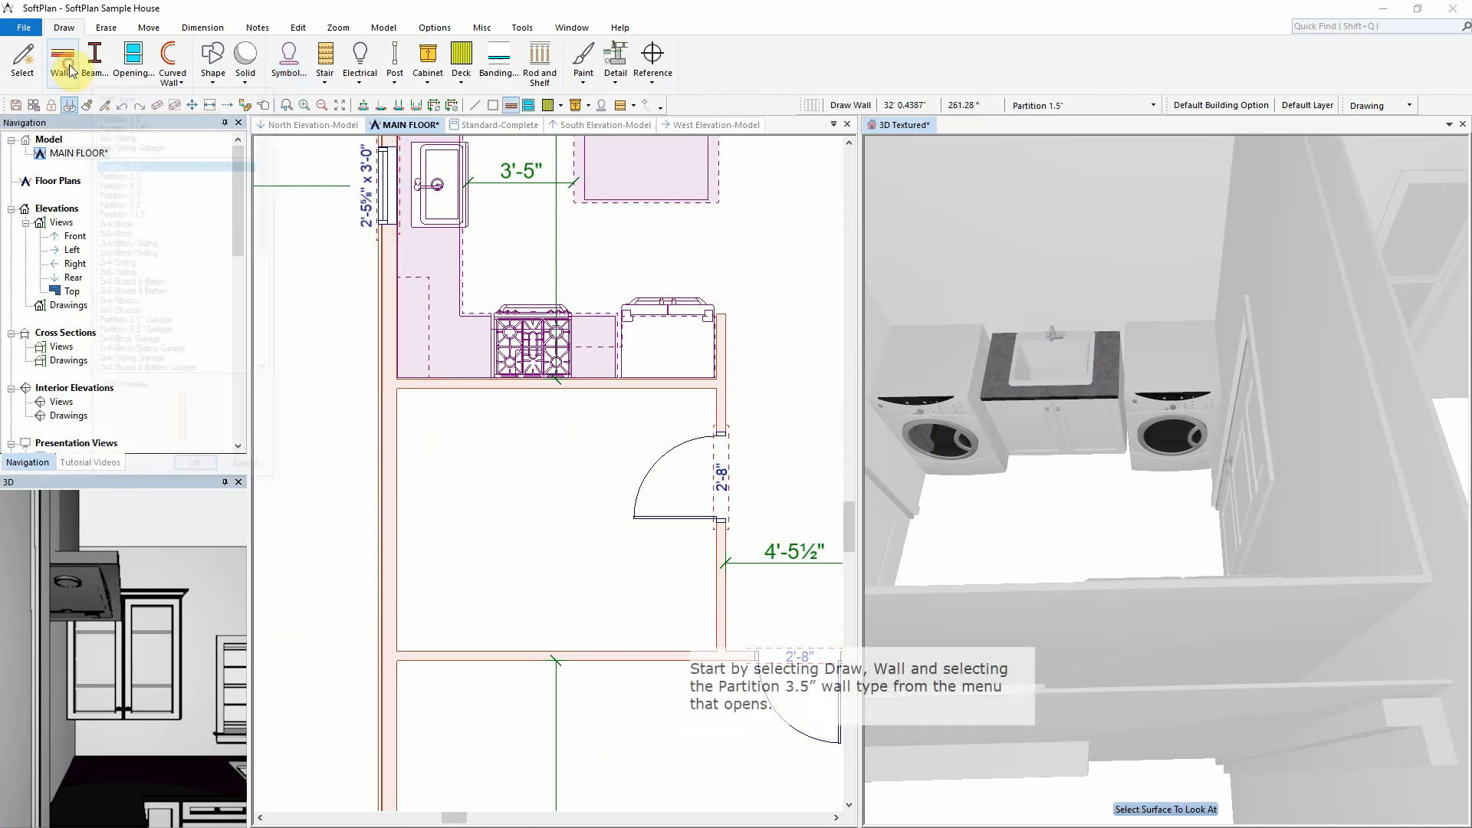
pyautogui.click(137, 114)
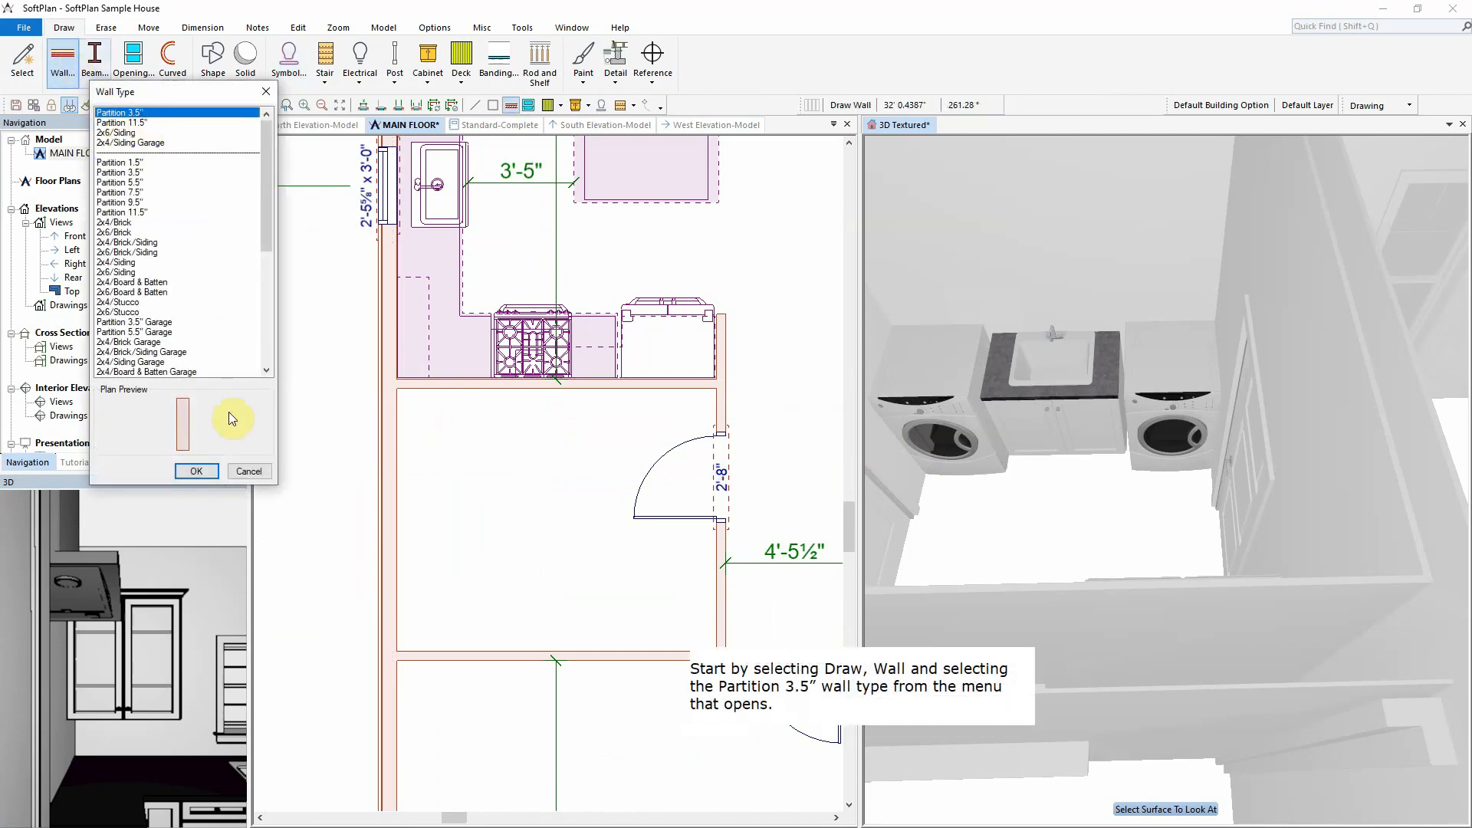
pyautogui.click(202, 473)
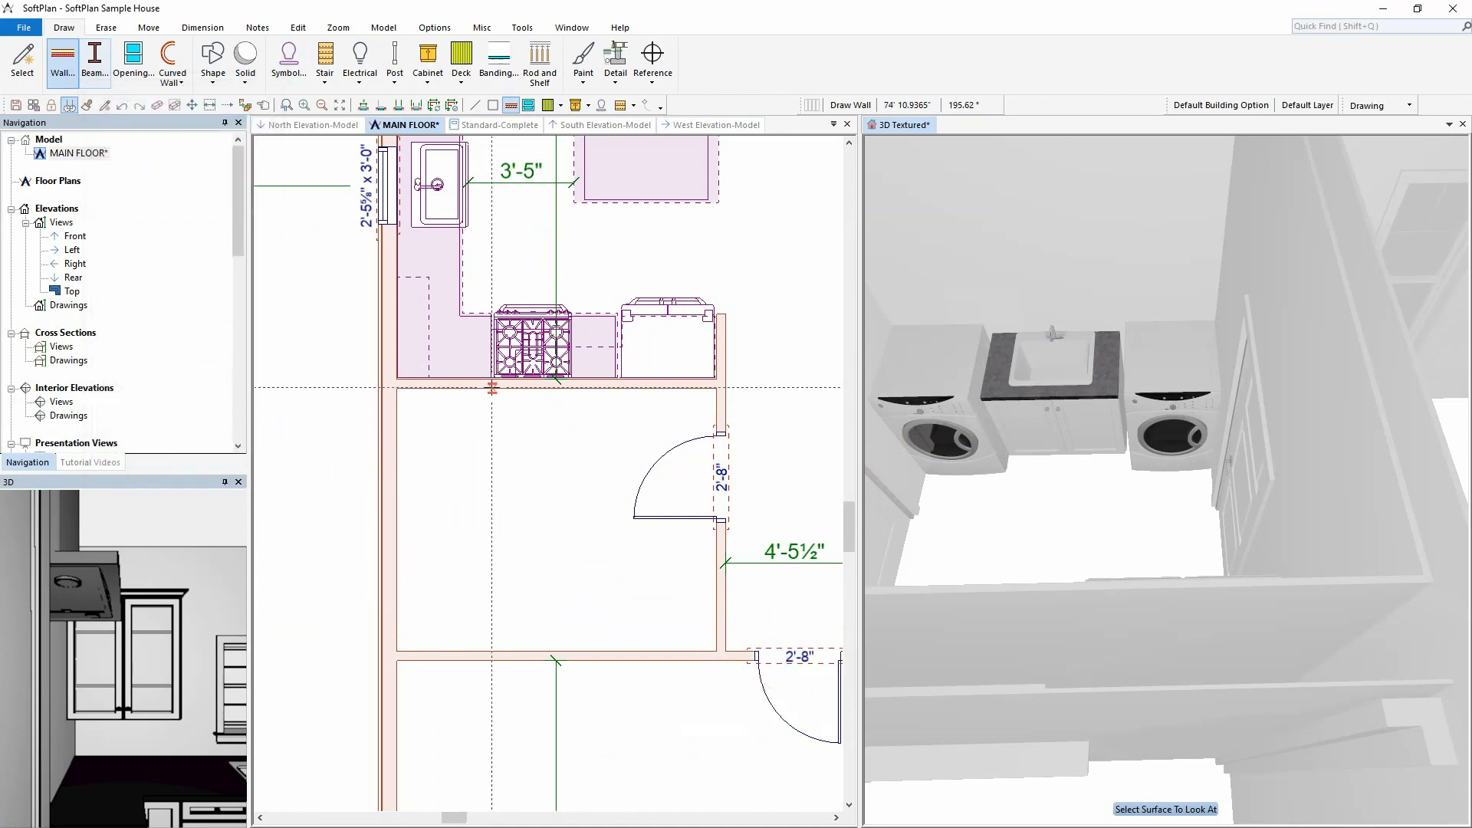
pyautogui.click(492, 545)
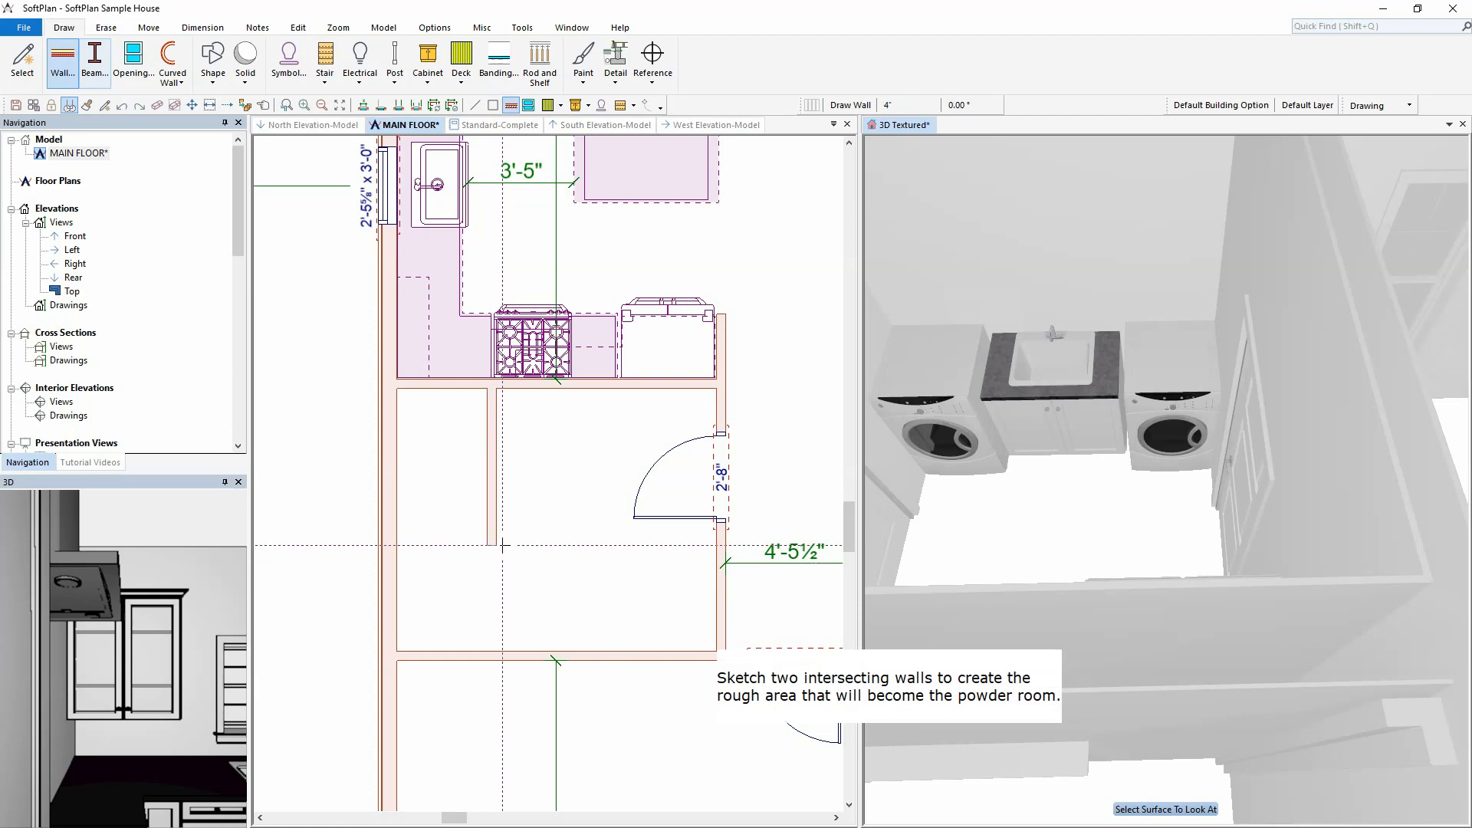
pyautogui.click(716, 550)
# Add a horizontal and a vertical dimension line across the room through the two new powder room walls
pyautogui.click(202, 28)
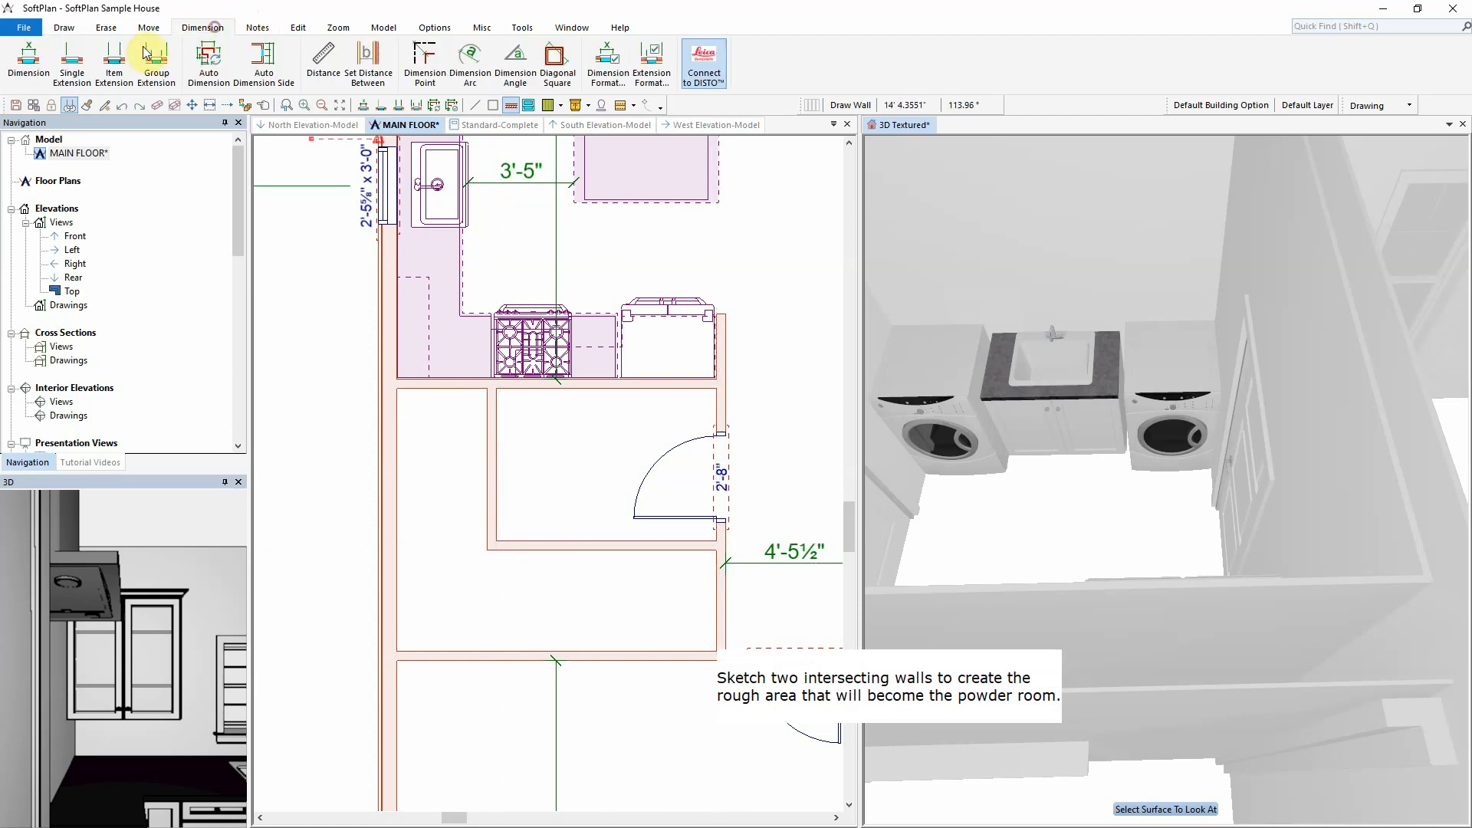
pyautogui.click(29, 57)
pyautogui.click(378, 444)
pyautogui.click(754, 444)
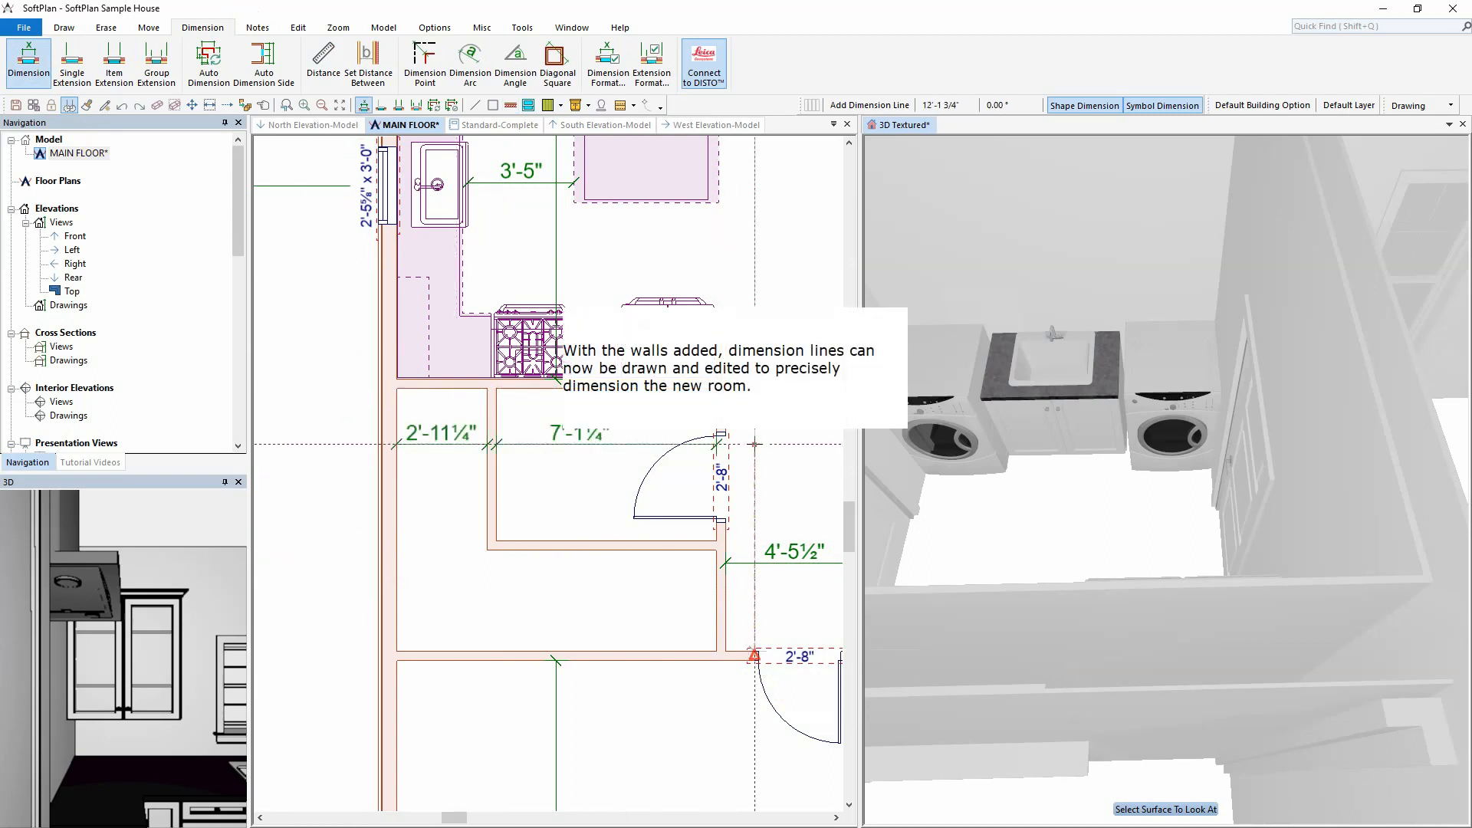
pyautogui.click(556, 664)
pyautogui.click(556, 381)
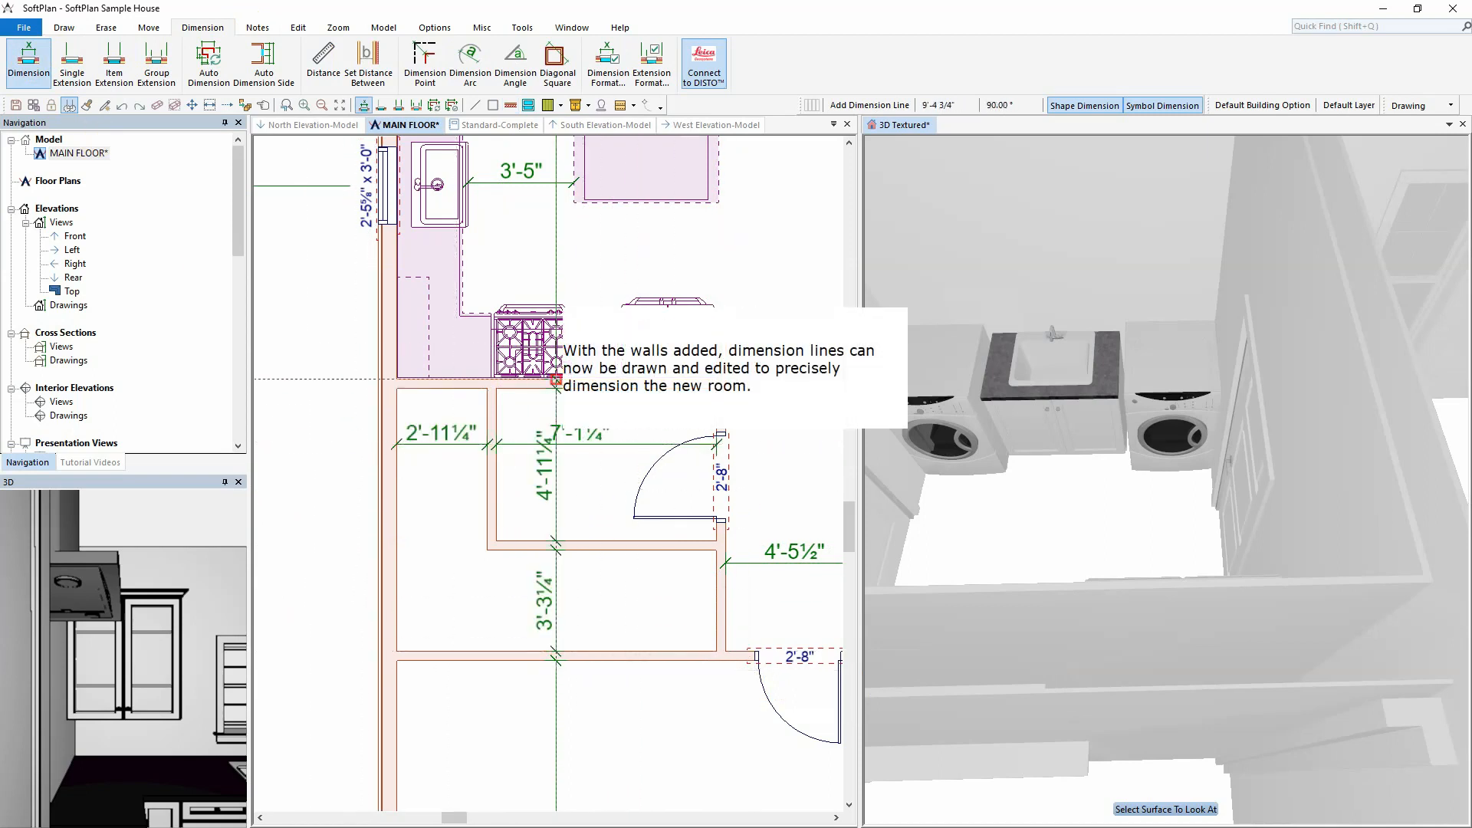
# Set both spaces outside the powder room, to the exterior wall and to the opposite partition, to 3' 7" by moving the new walls
pyautogui.rightClick(549, 594)
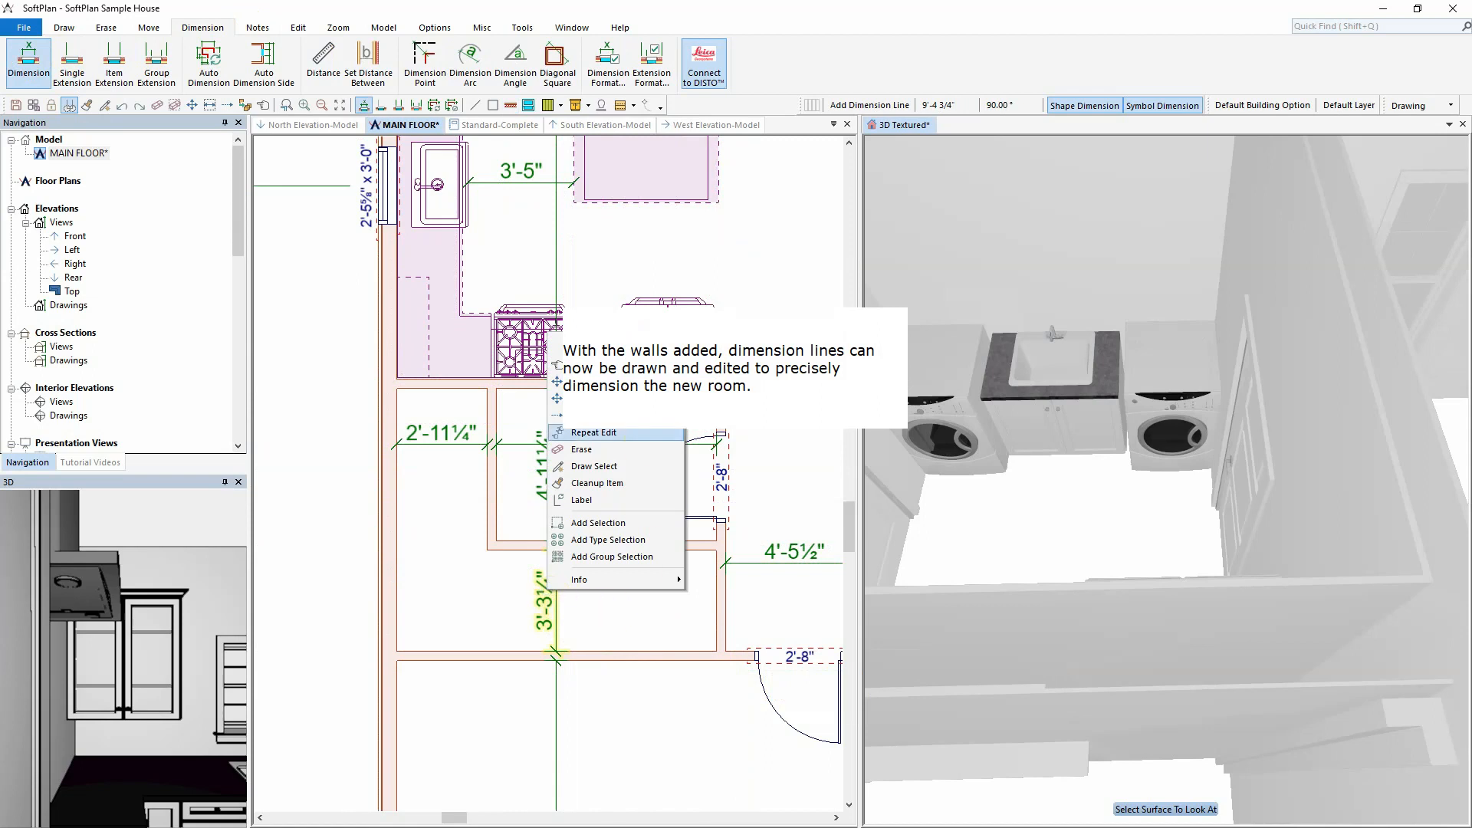
pyautogui.click(642, 436)
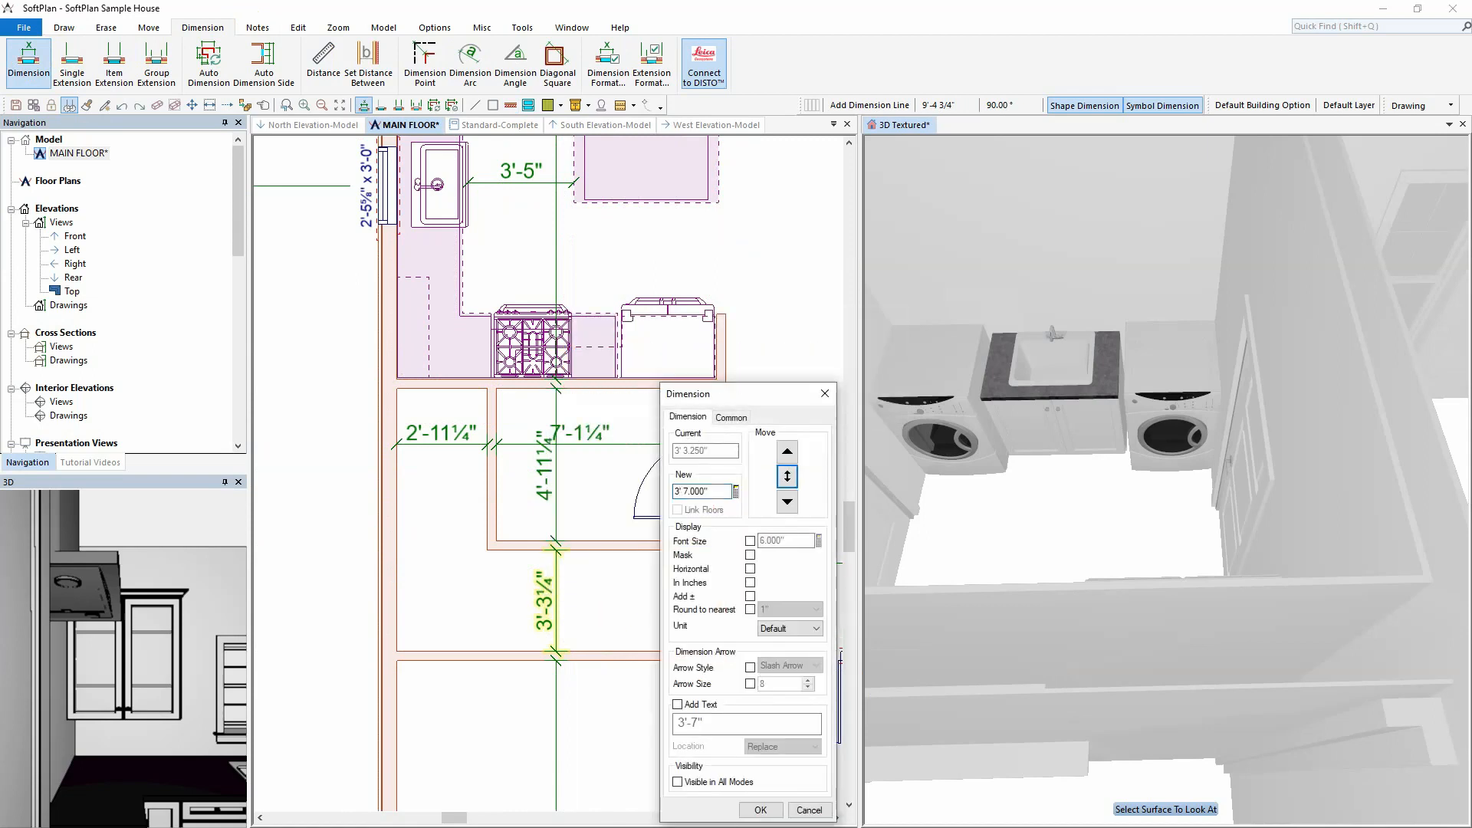
pyautogui.click(787, 451)
pyautogui.rightClick(446, 449)
pyautogui.click(492, 481)
pyautogui.write('3\' 7.000"')
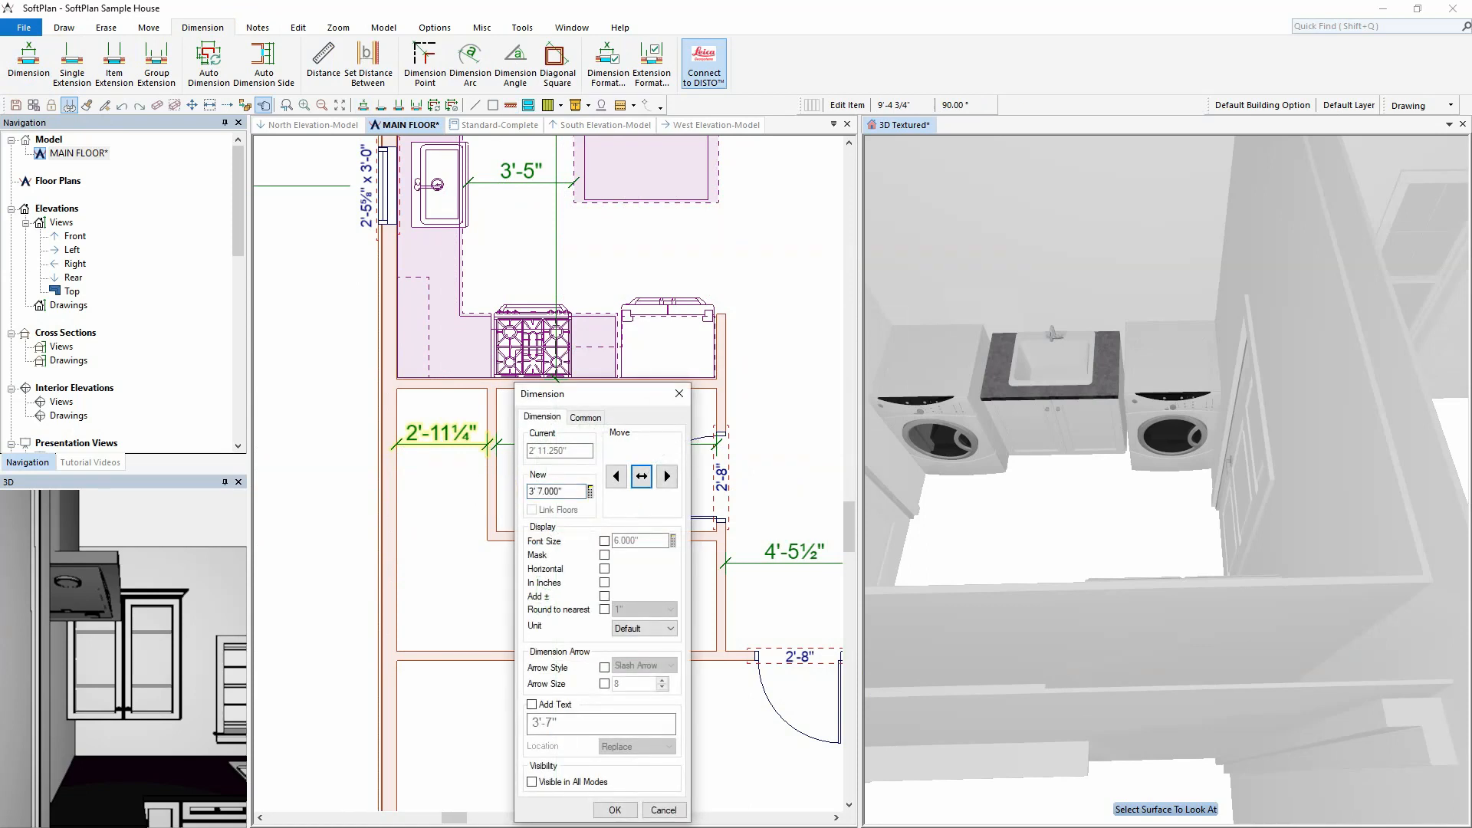
pyautogui.press('Return')
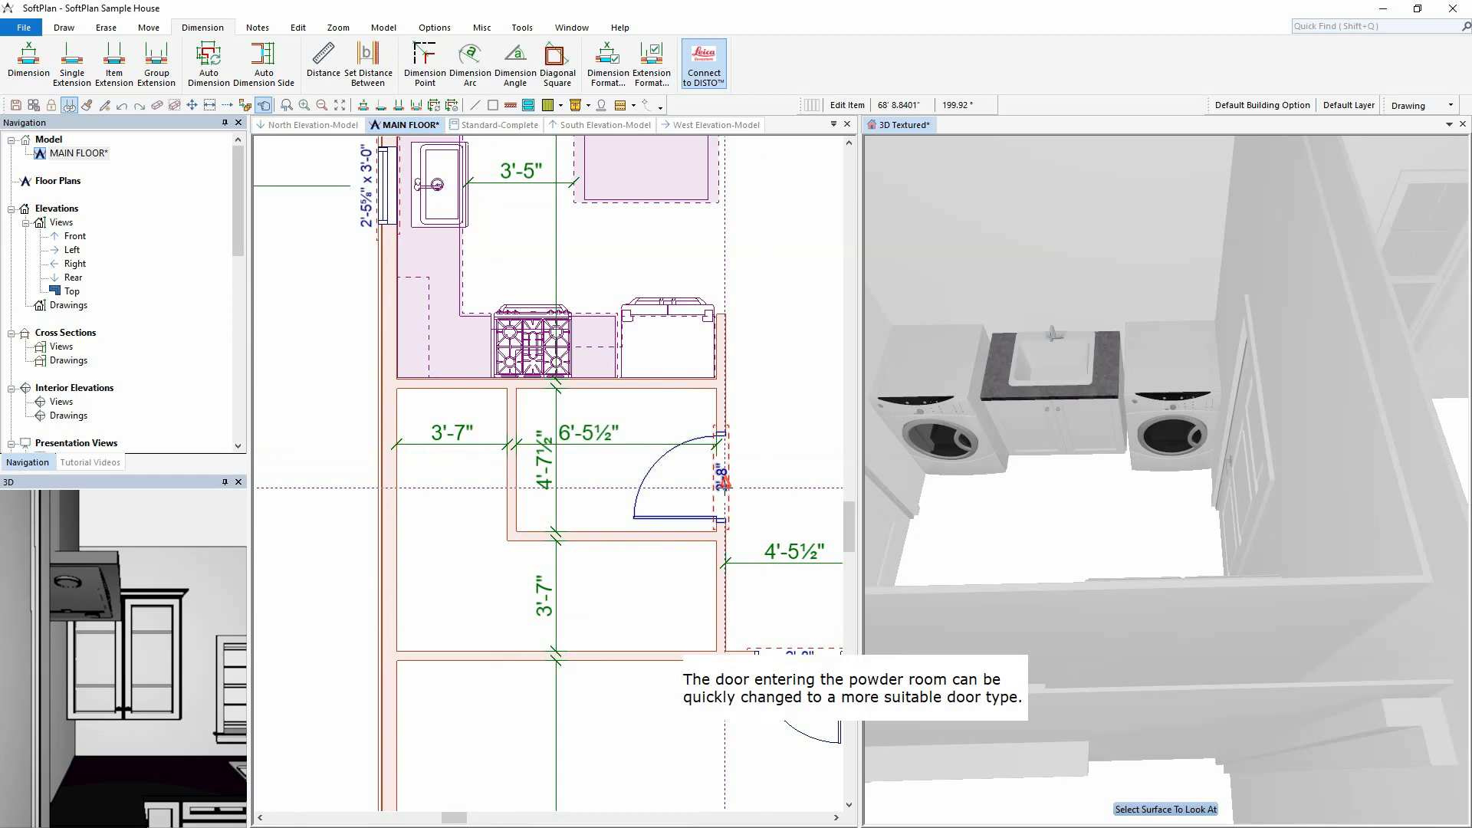
# Change the powder room door to the 24x80 2 panel 1 opening from the Interior Door Panel library
pyautogui.rightClick(726, 489)
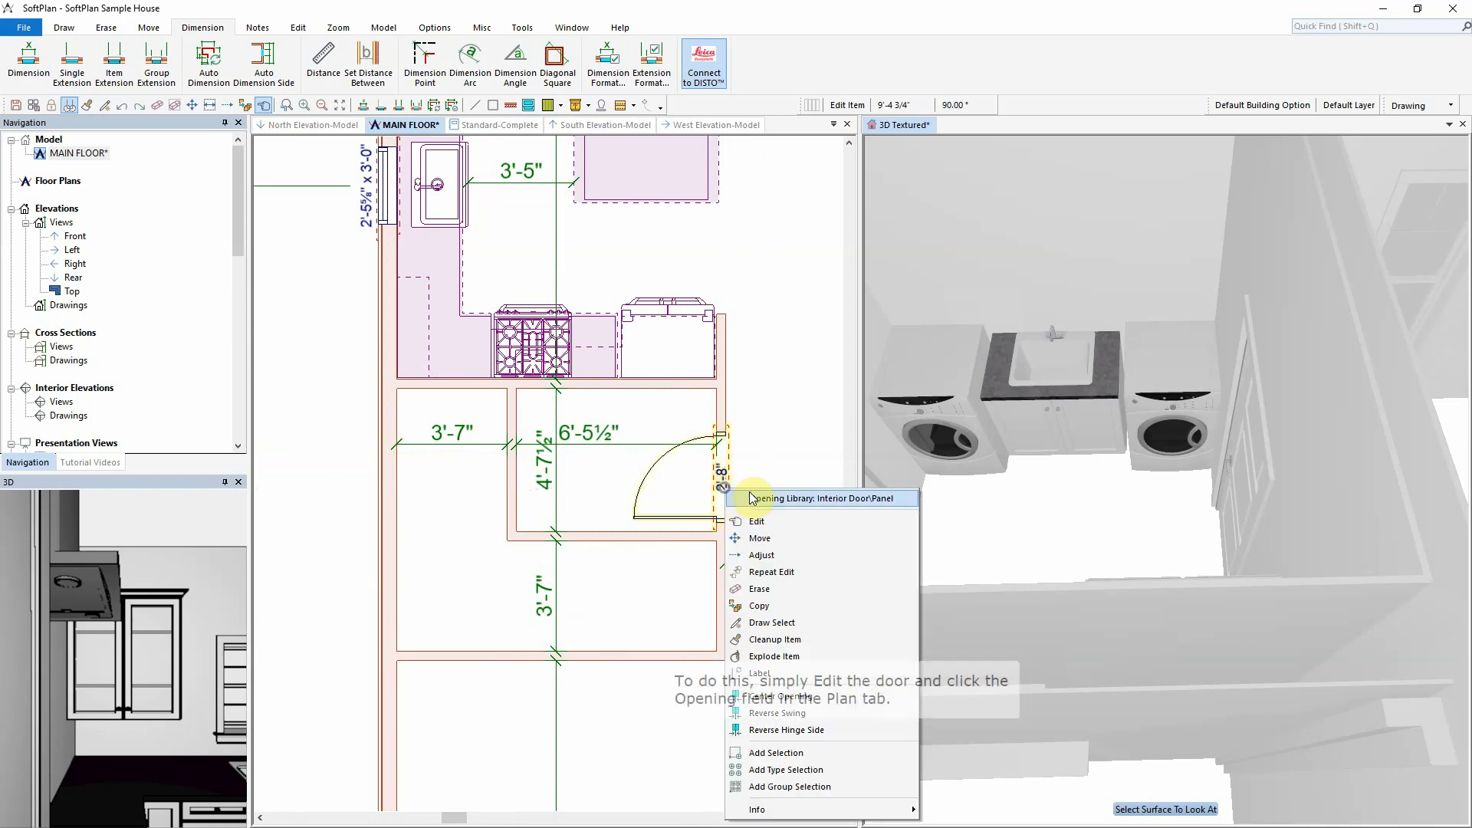
pyautogui.click(781, 526)
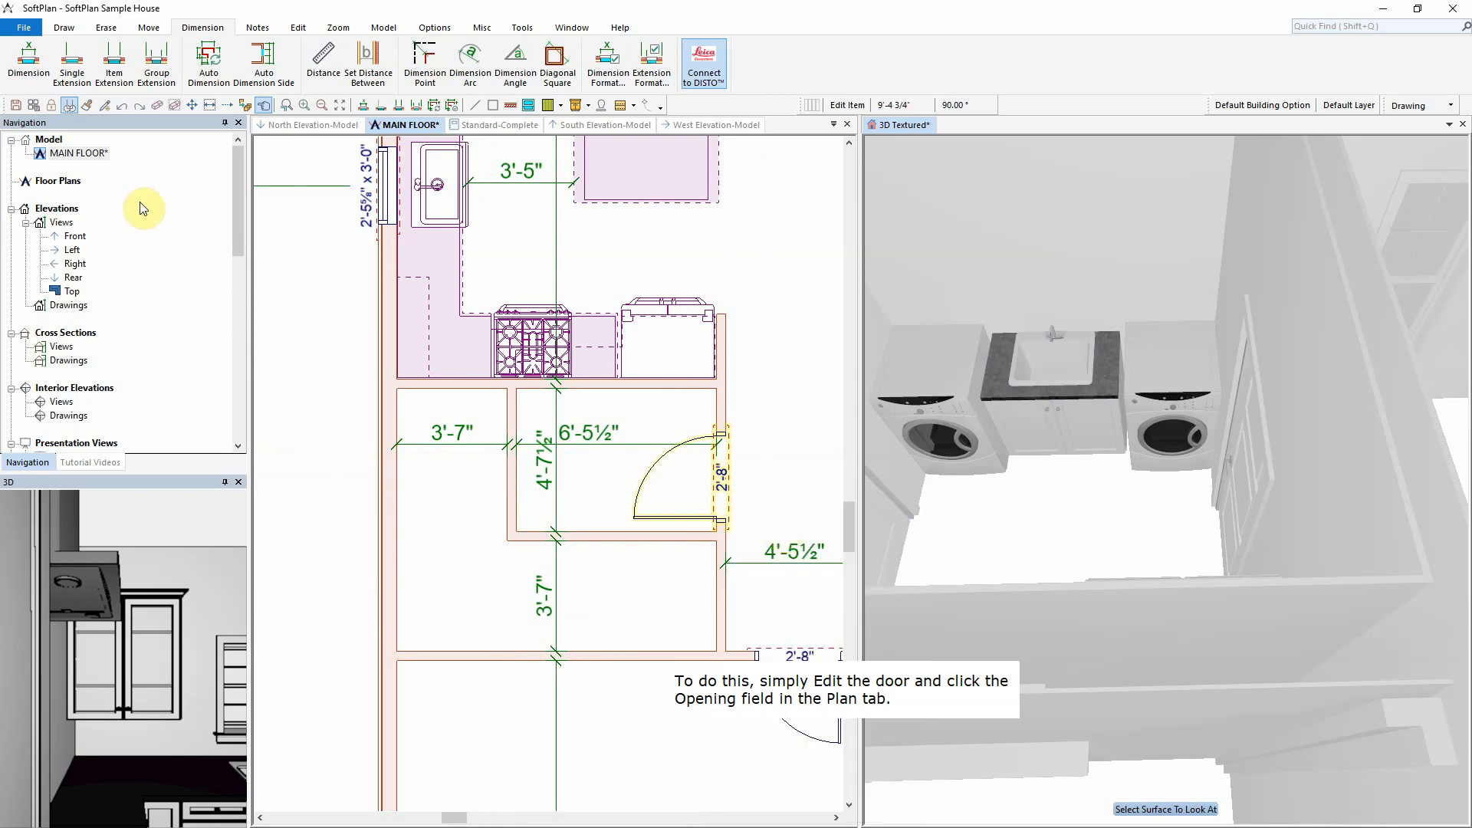
pyautogui.click(85, 223)
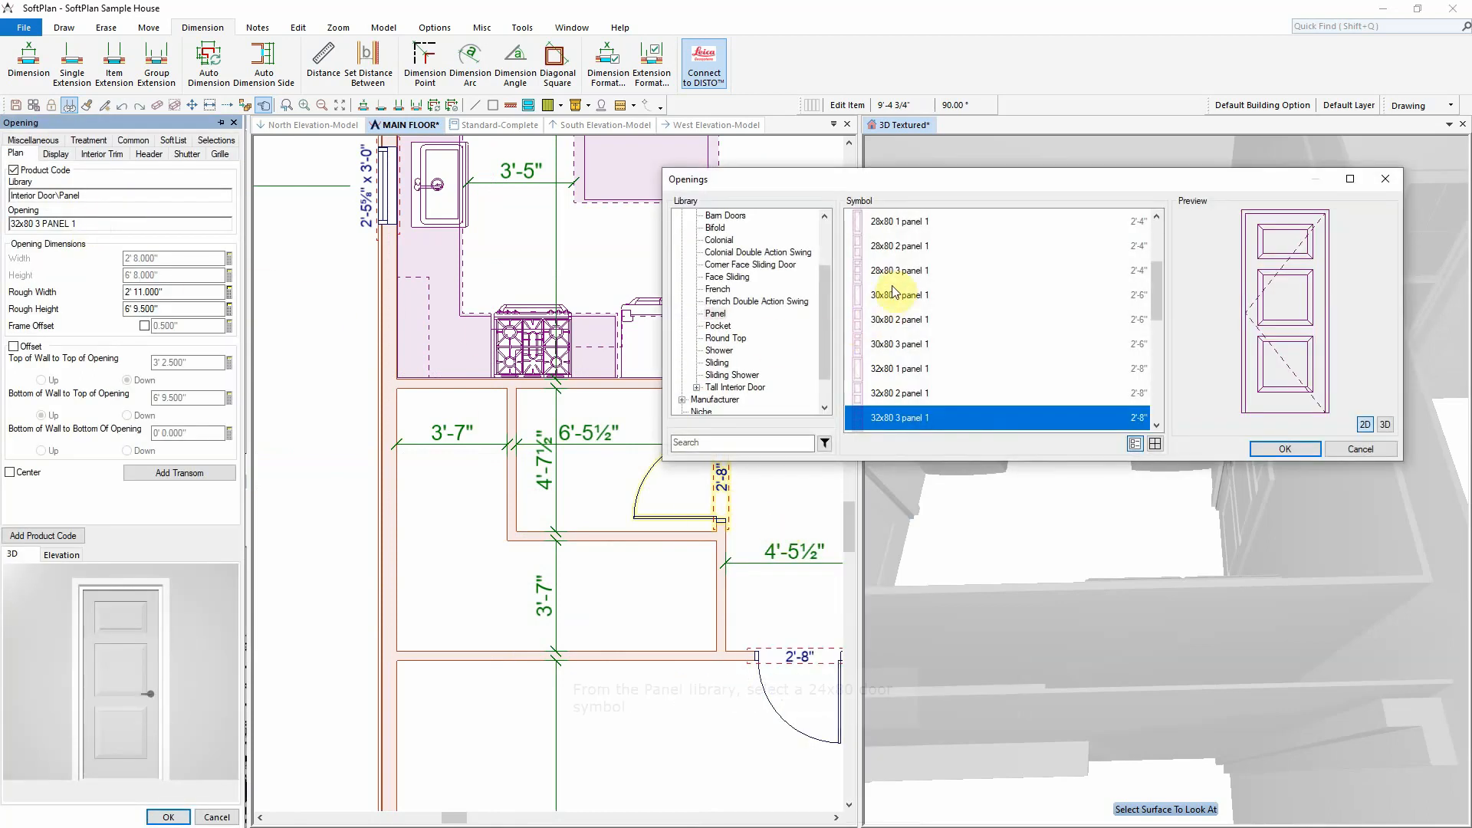
pyautogui.scroll(2, 912, 231)
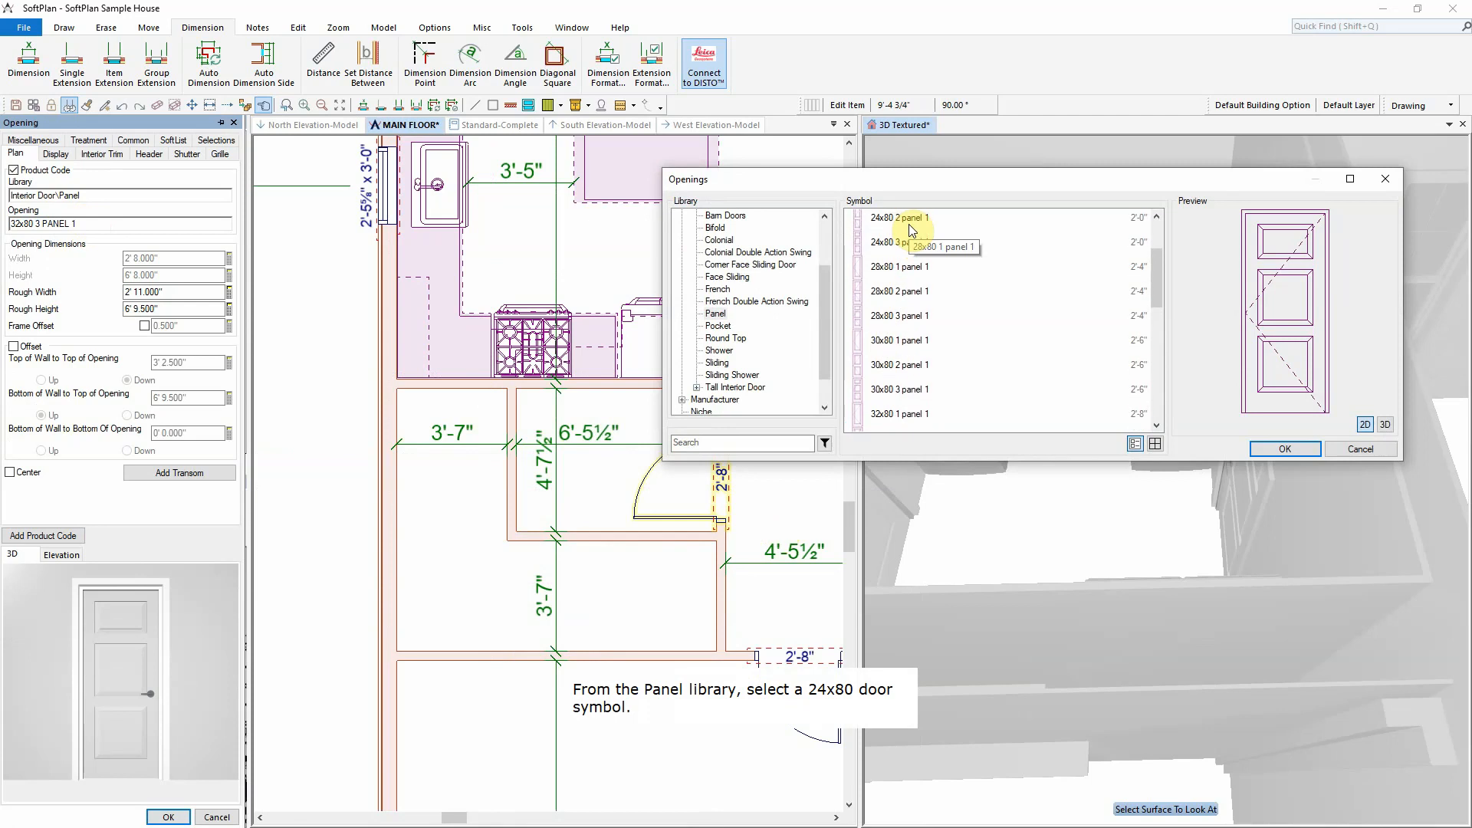
pyautogui.click(905, 274)
pyautogui.click(1275, 446)
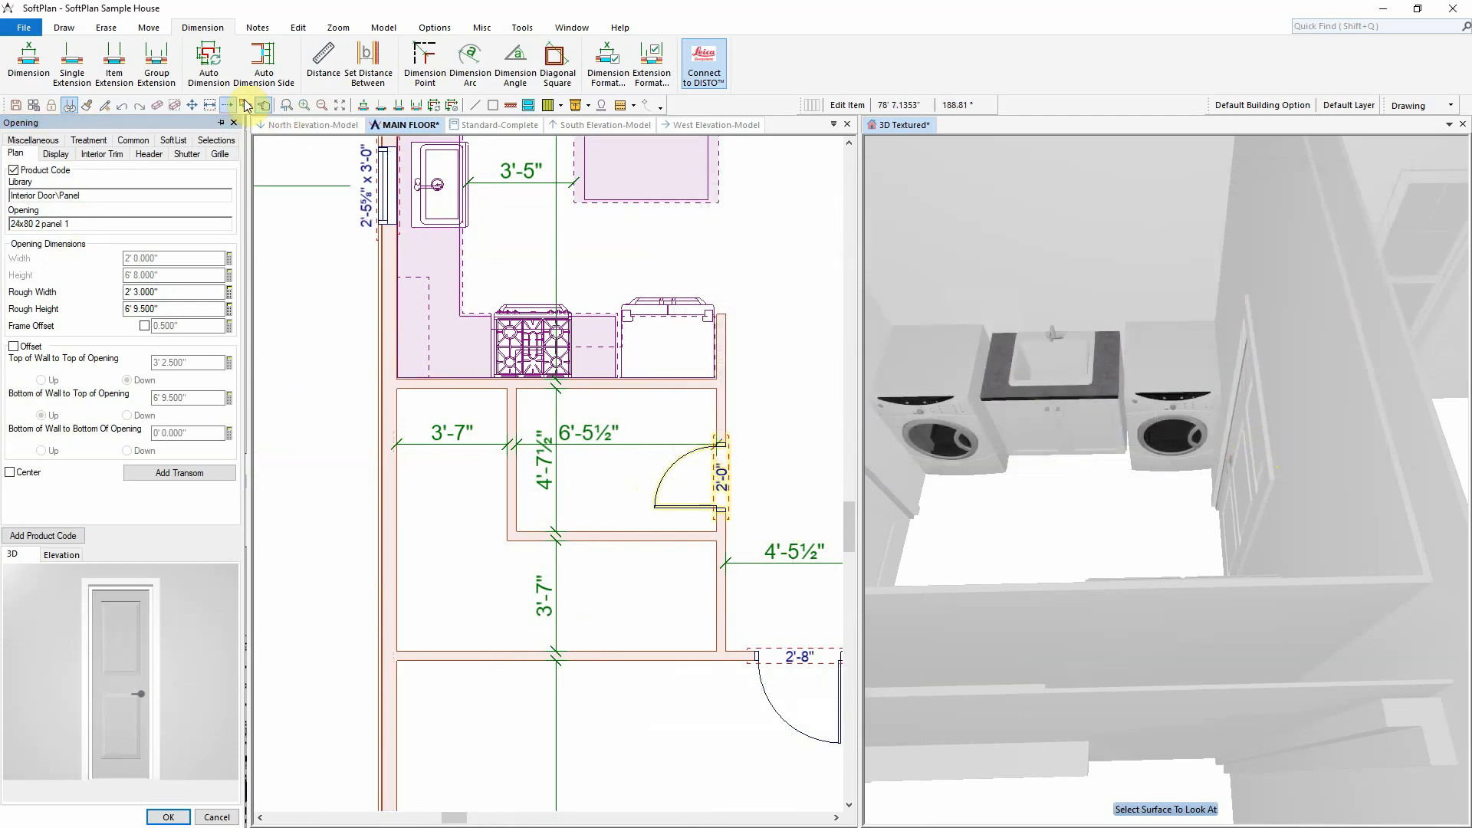
# Place a Kohler K-11465 toilet symbol against the powder room's rear wall, near the corner away from the door
pyautogui.click(63, 28)
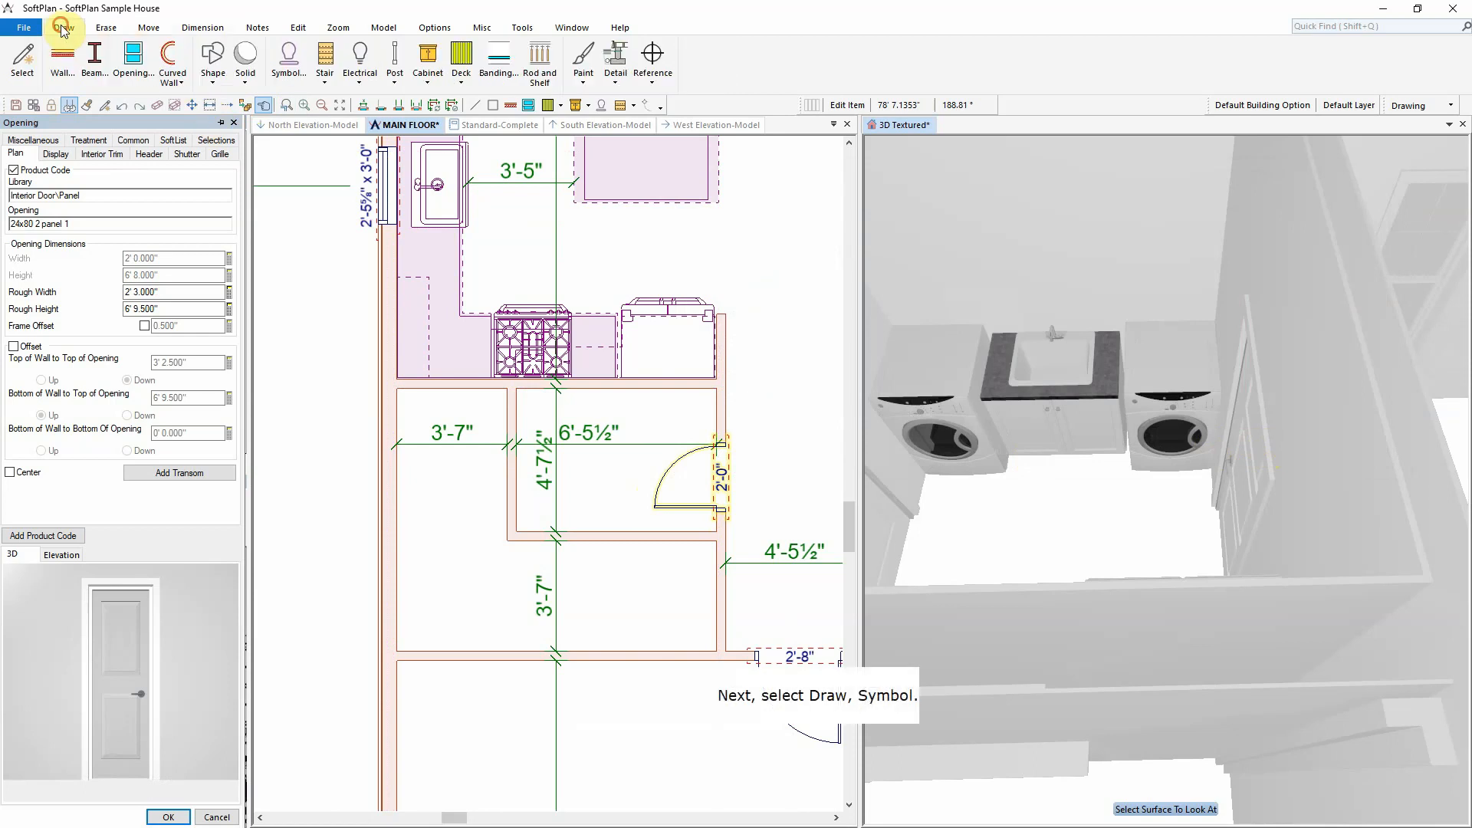
pyautogui.click(289, 60)
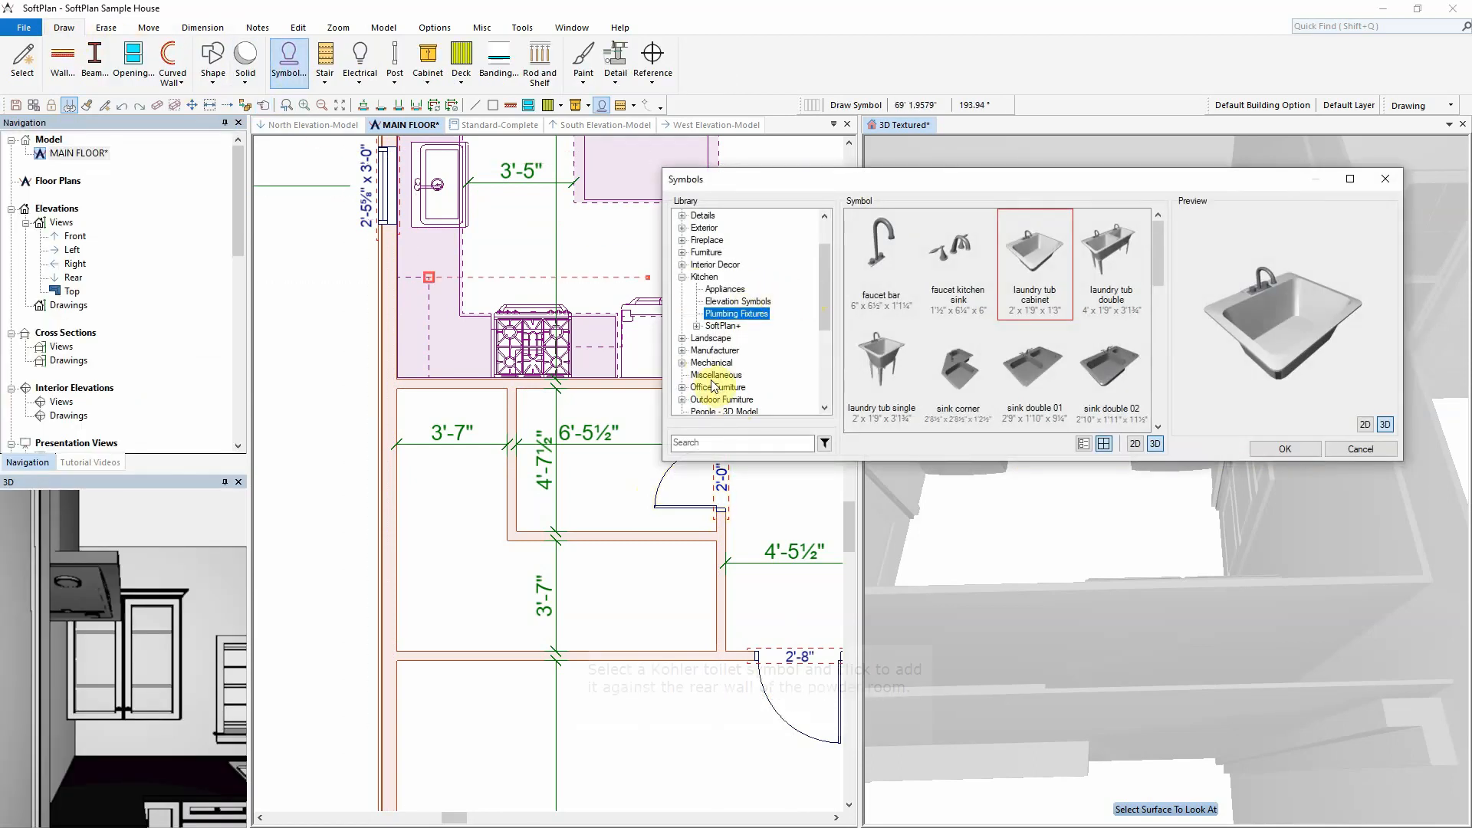
pyautogui.click(682, 350)
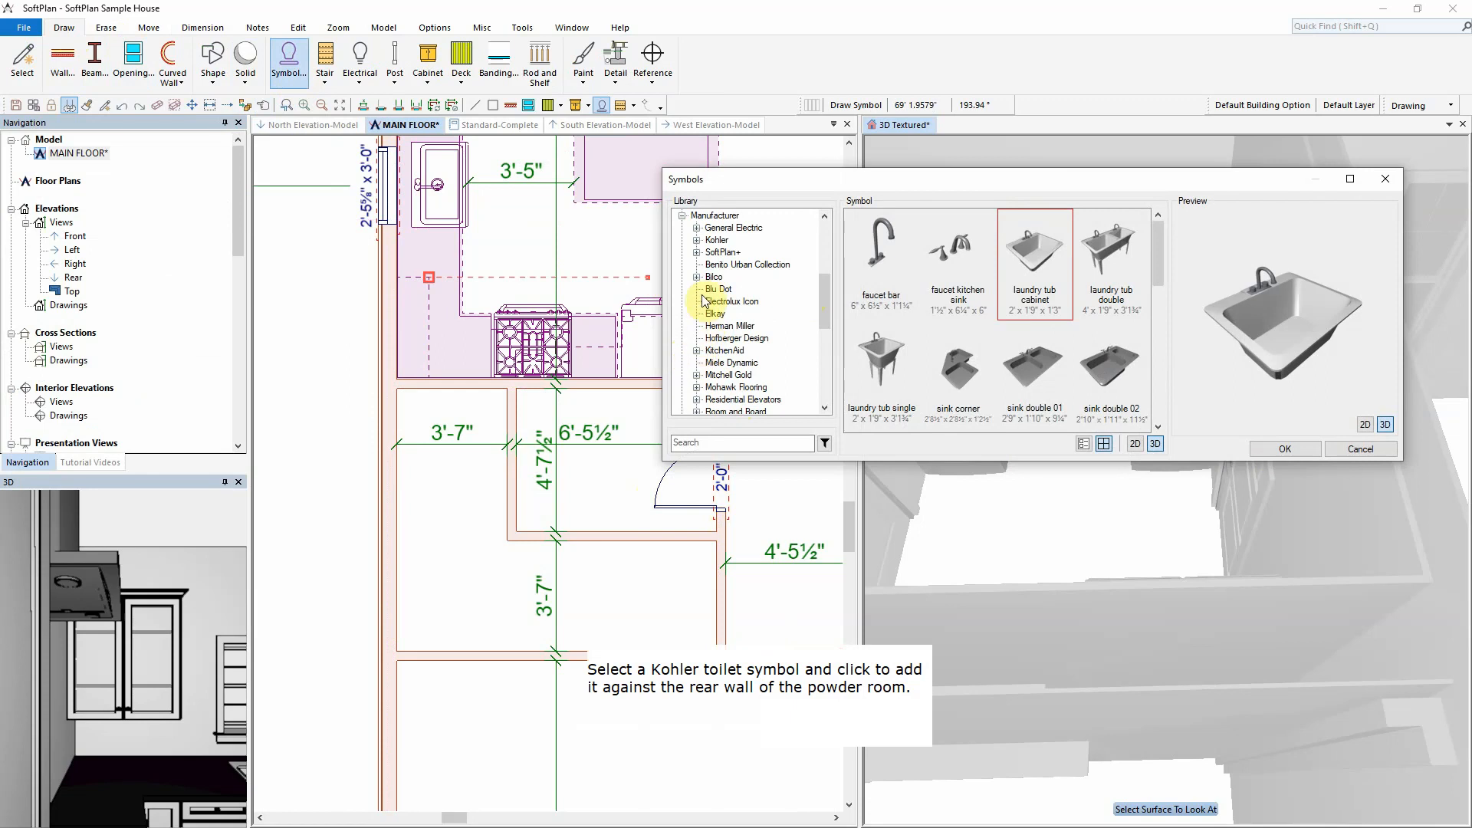
pyautogui.click(697, 240)
pyautogui.click(731, 265)
pyautogui.moveTo(1154, 228); pyautogui.dragTo(1149, 413)
pyautogui.click(1050, 339)
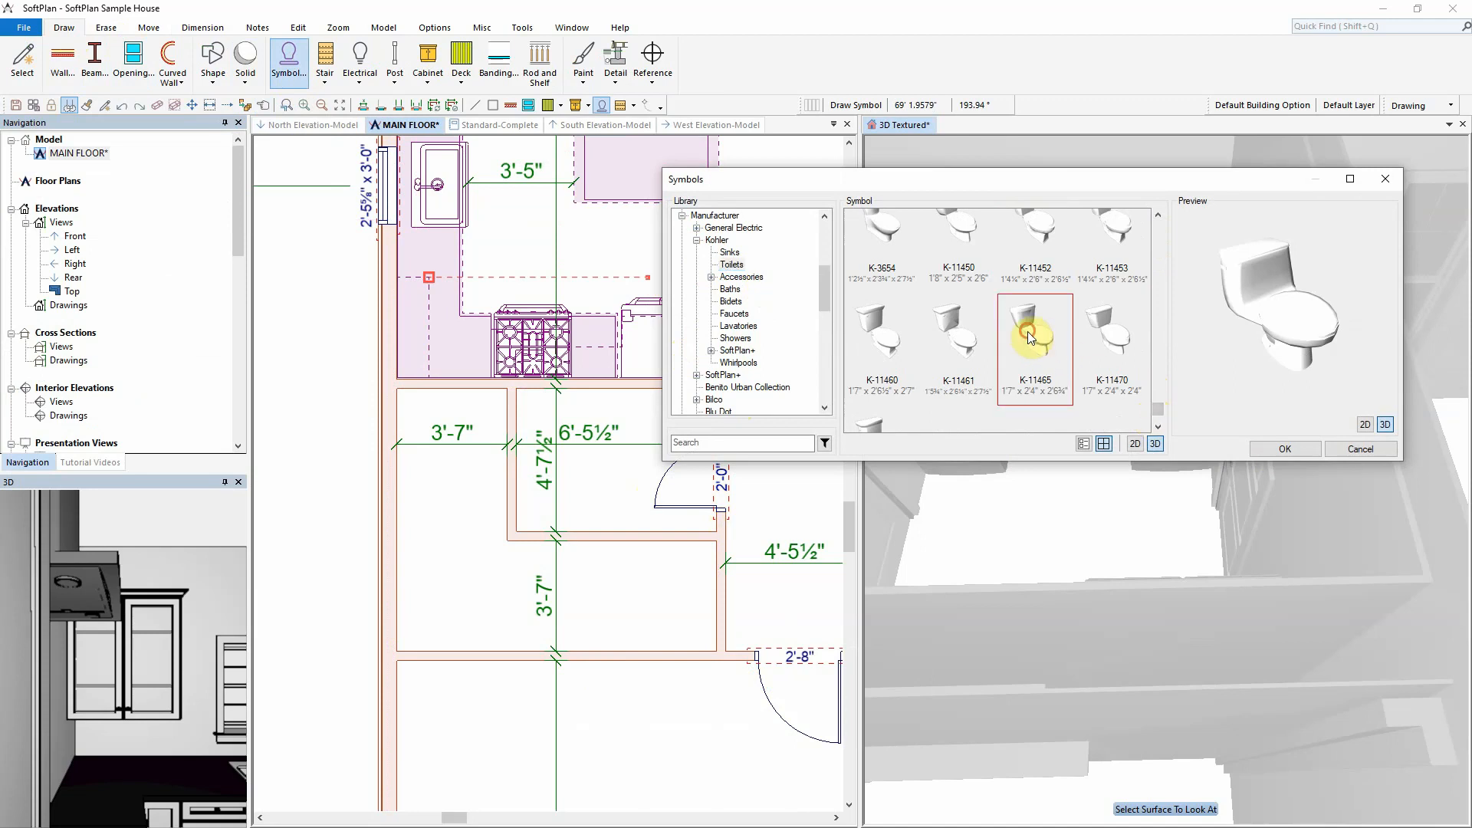
pyautogui.click(1269, 447)
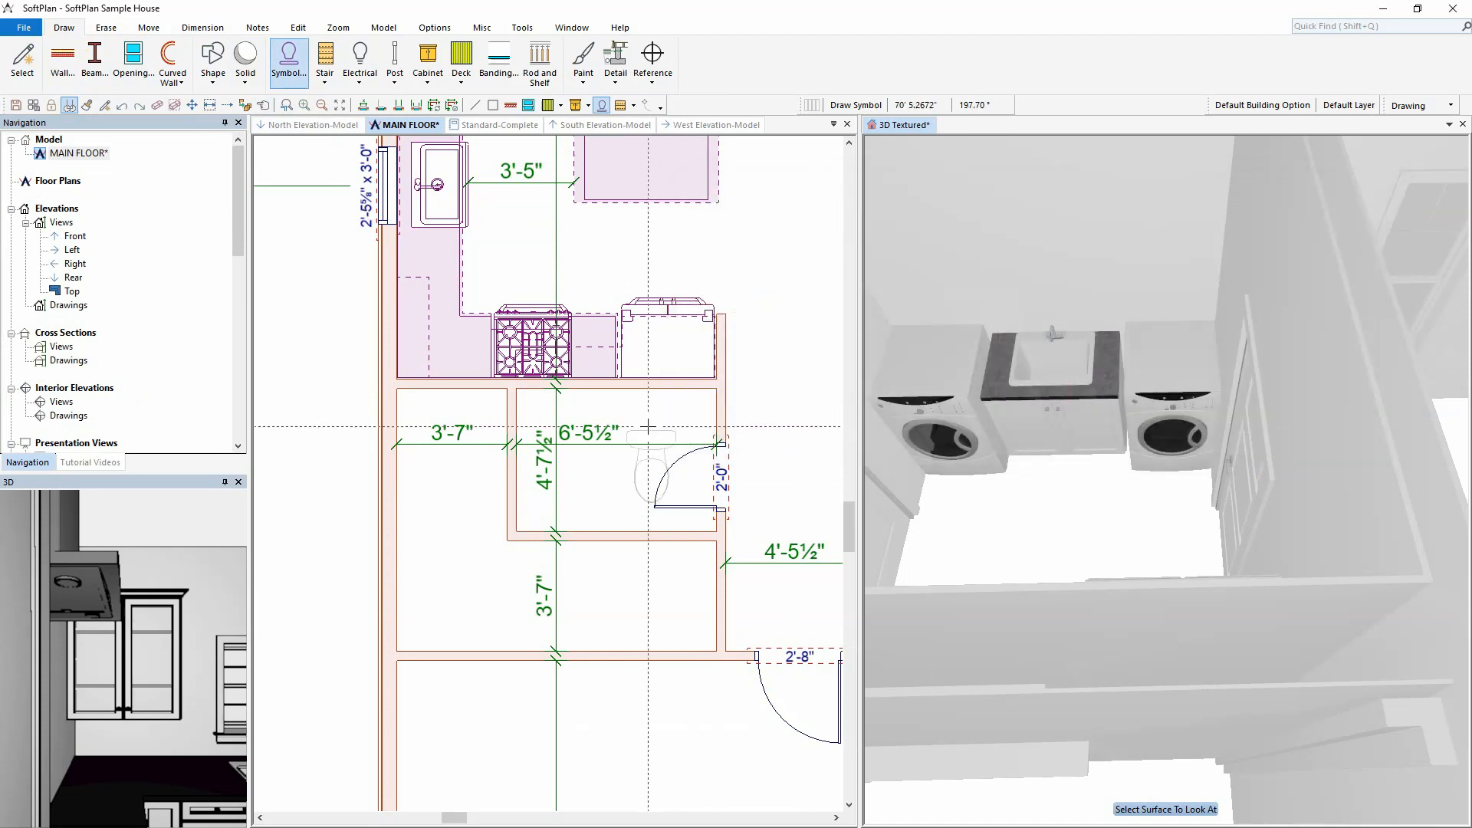
pyautogui.click(556, 400)
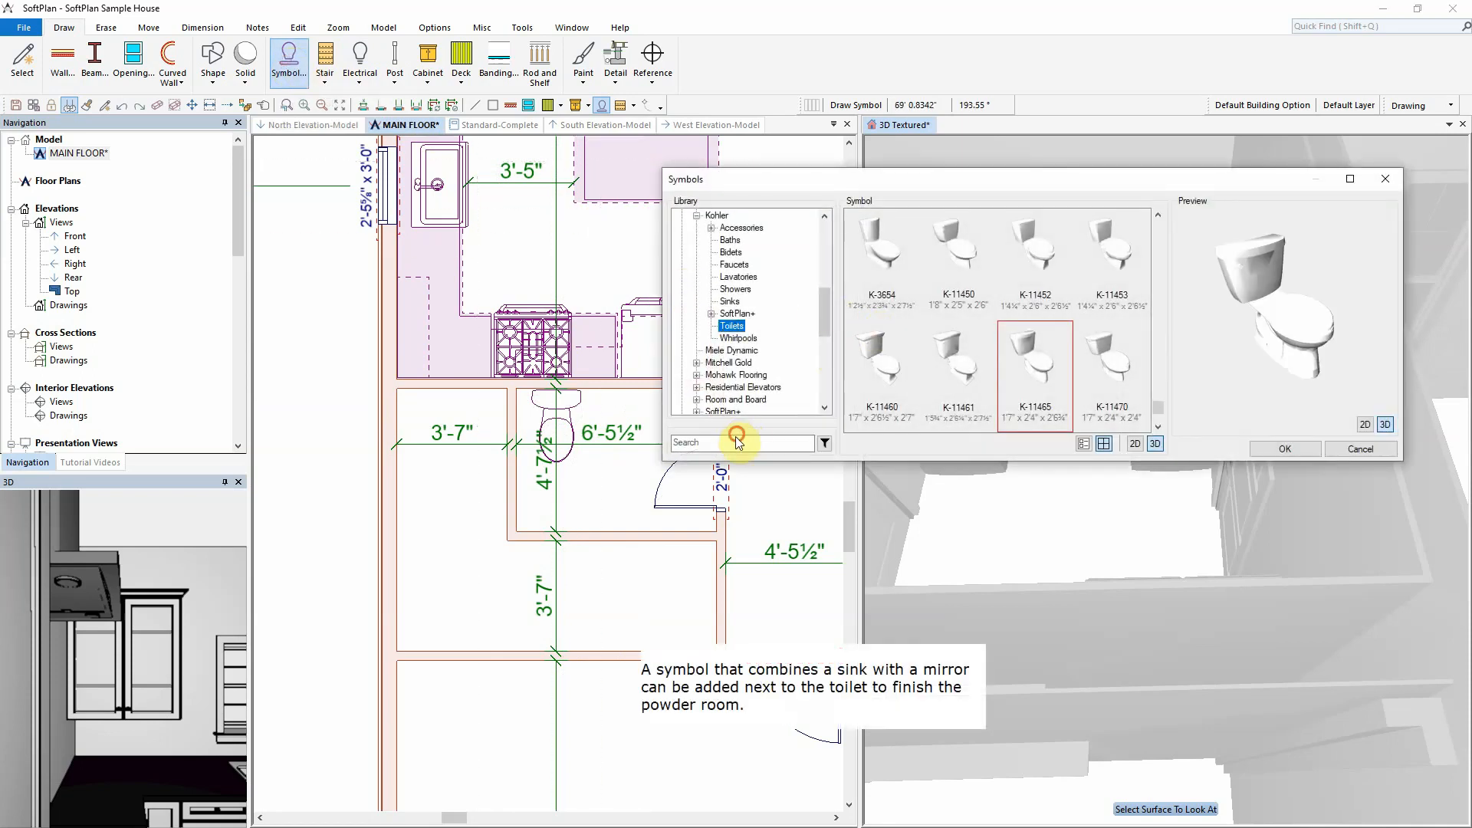
# Search the symbols for "sink with" and place sink with mirror 01 against the rear wall beside the toilet
pyautogui.click(731, 441)
pyautogui.write('sink ')
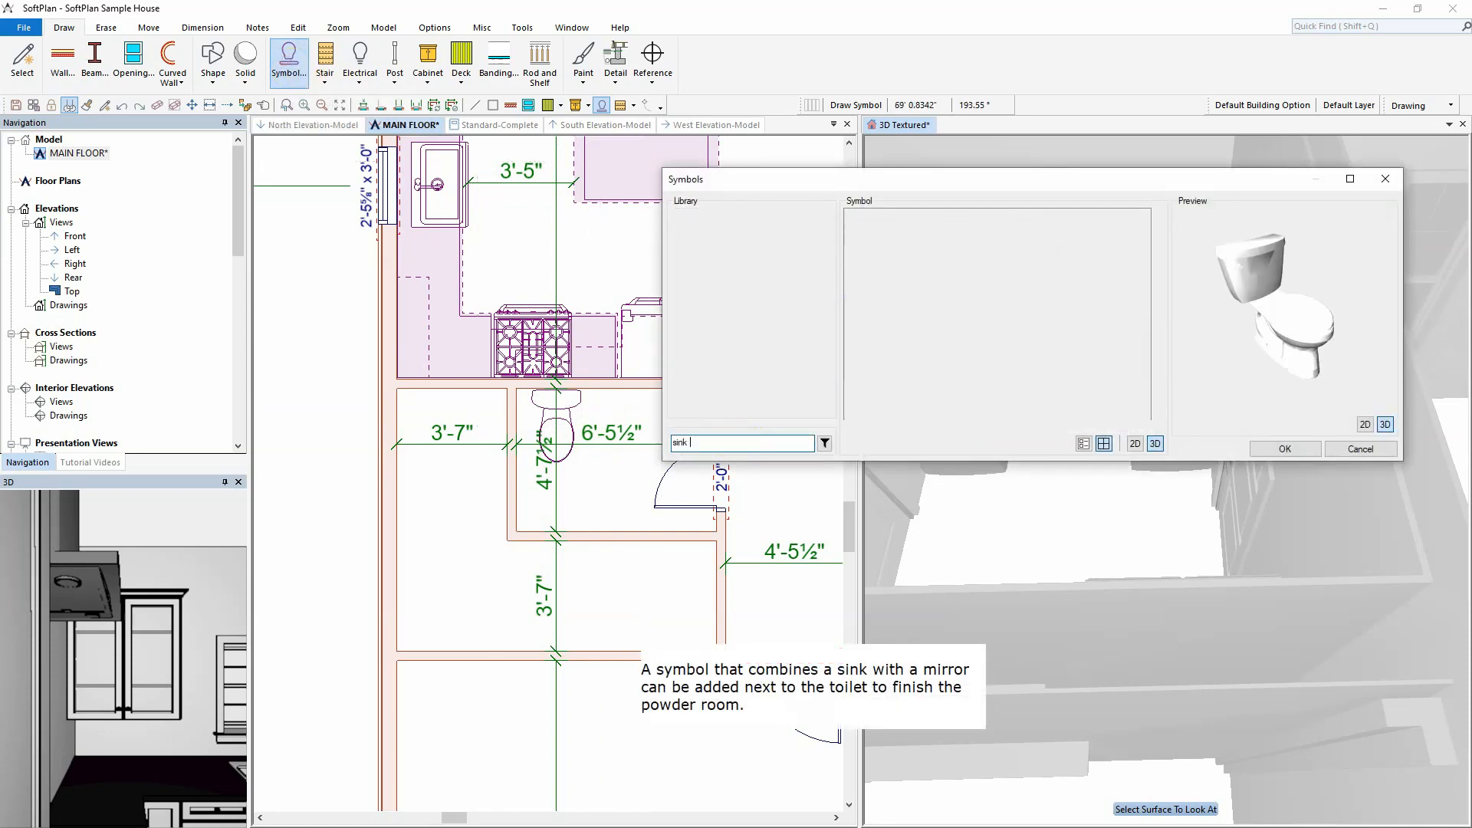
pyautogui.write('with')
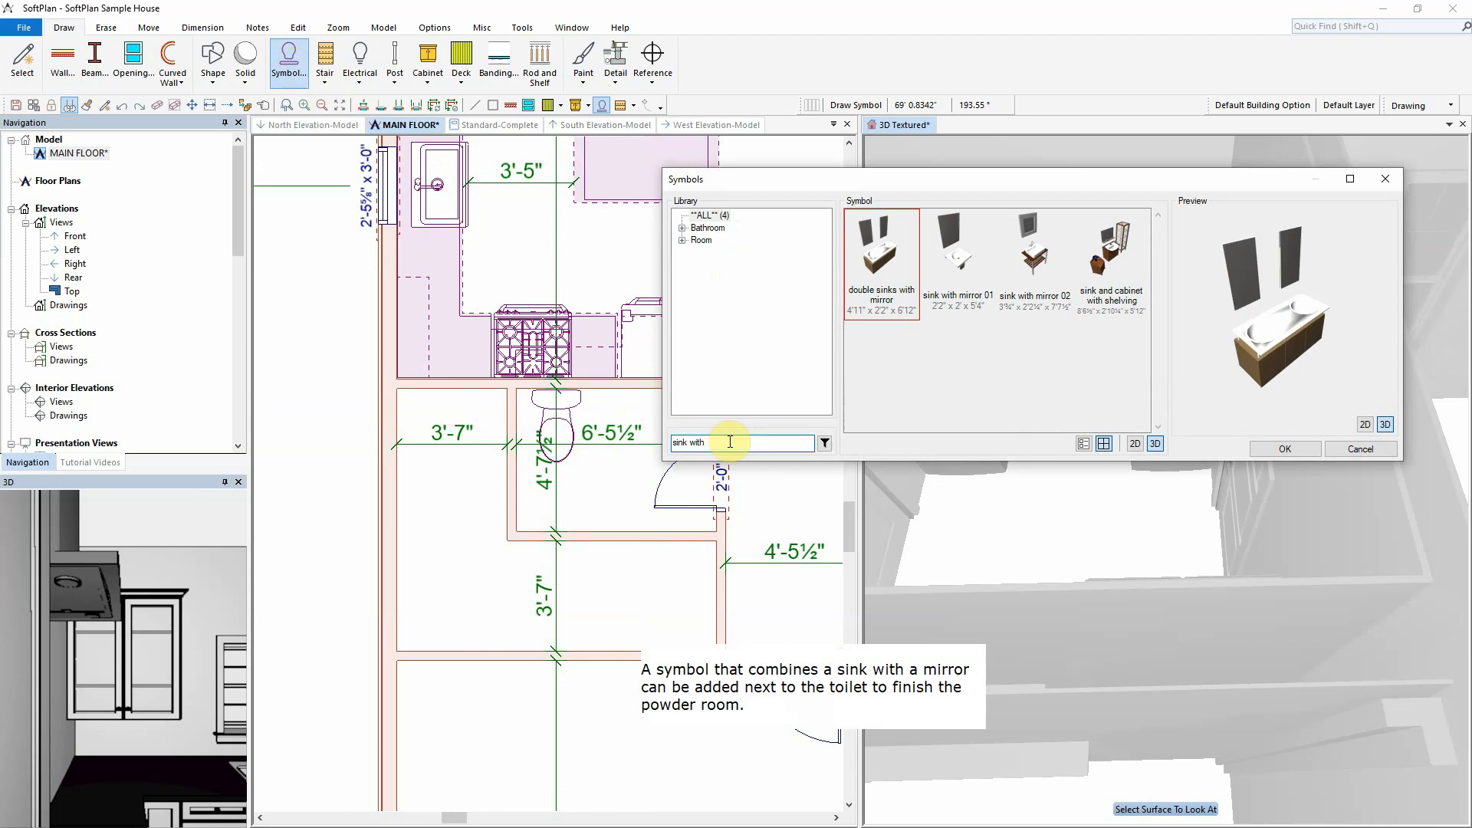
pyautogui.click(938, 258)
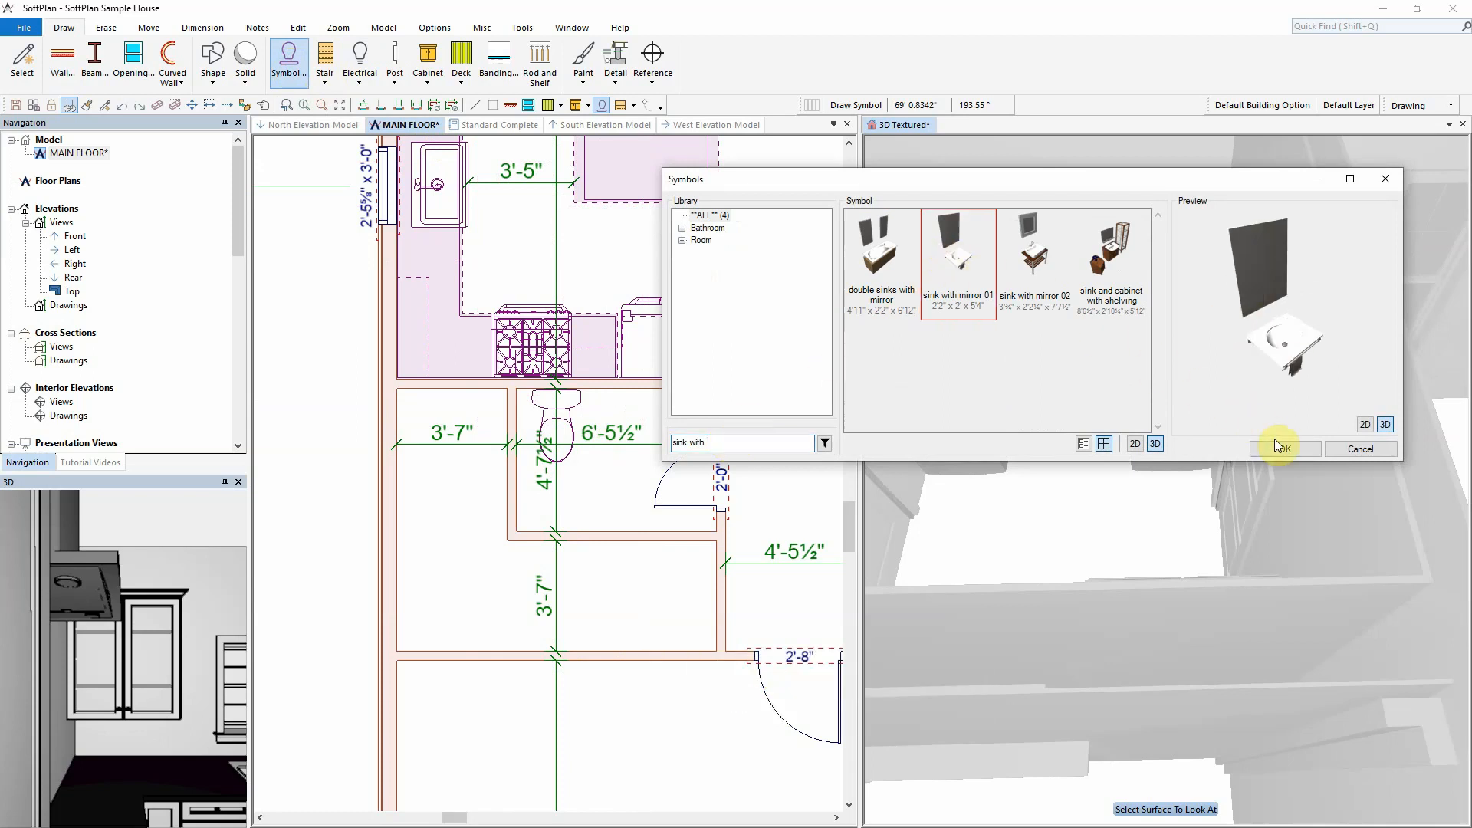
pyautogui.moveTo(1279, 394); pyautogui.dragTo(1264, 282)
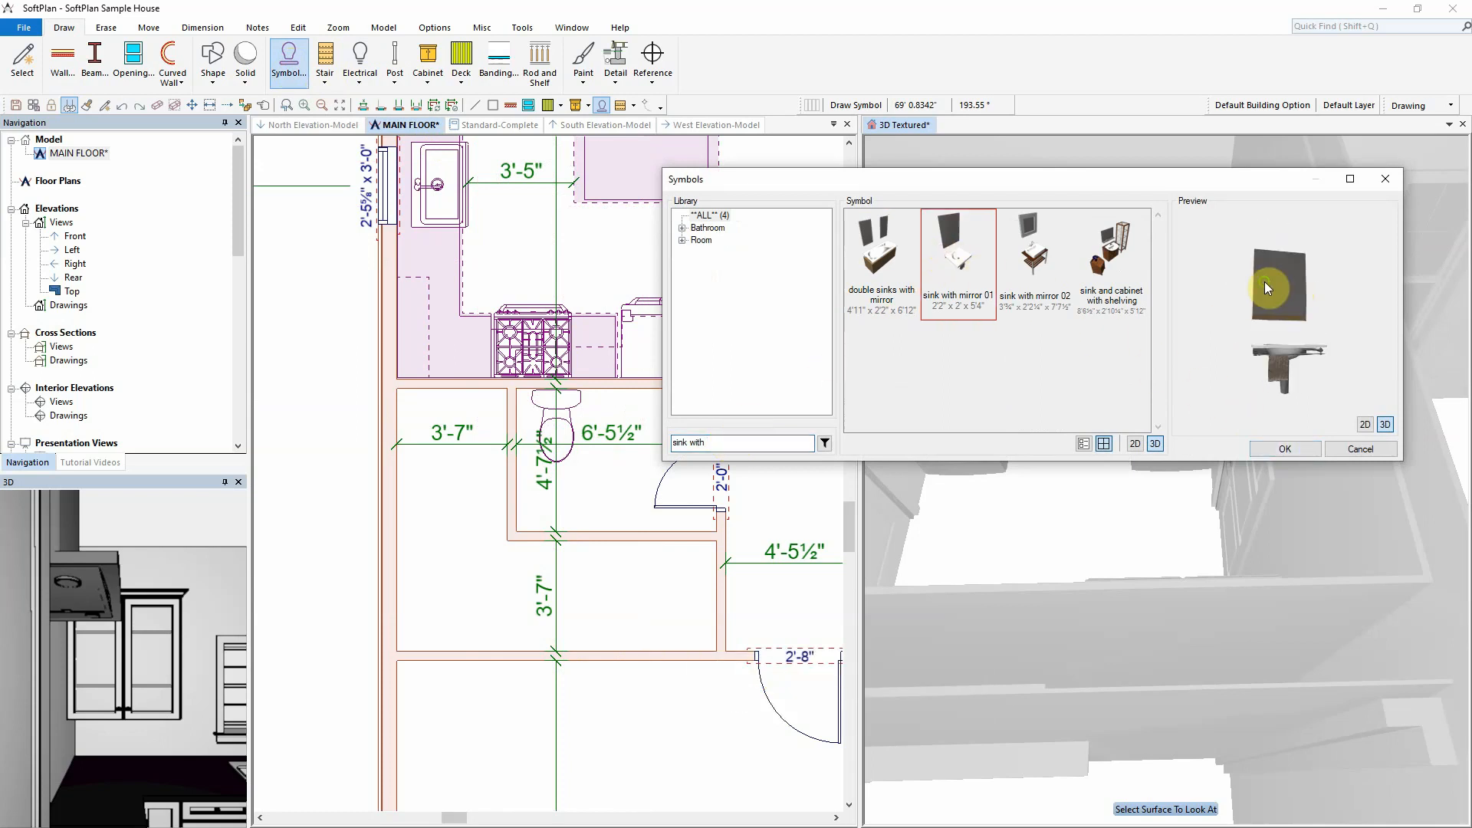
pyautogui.click(1288, 450)
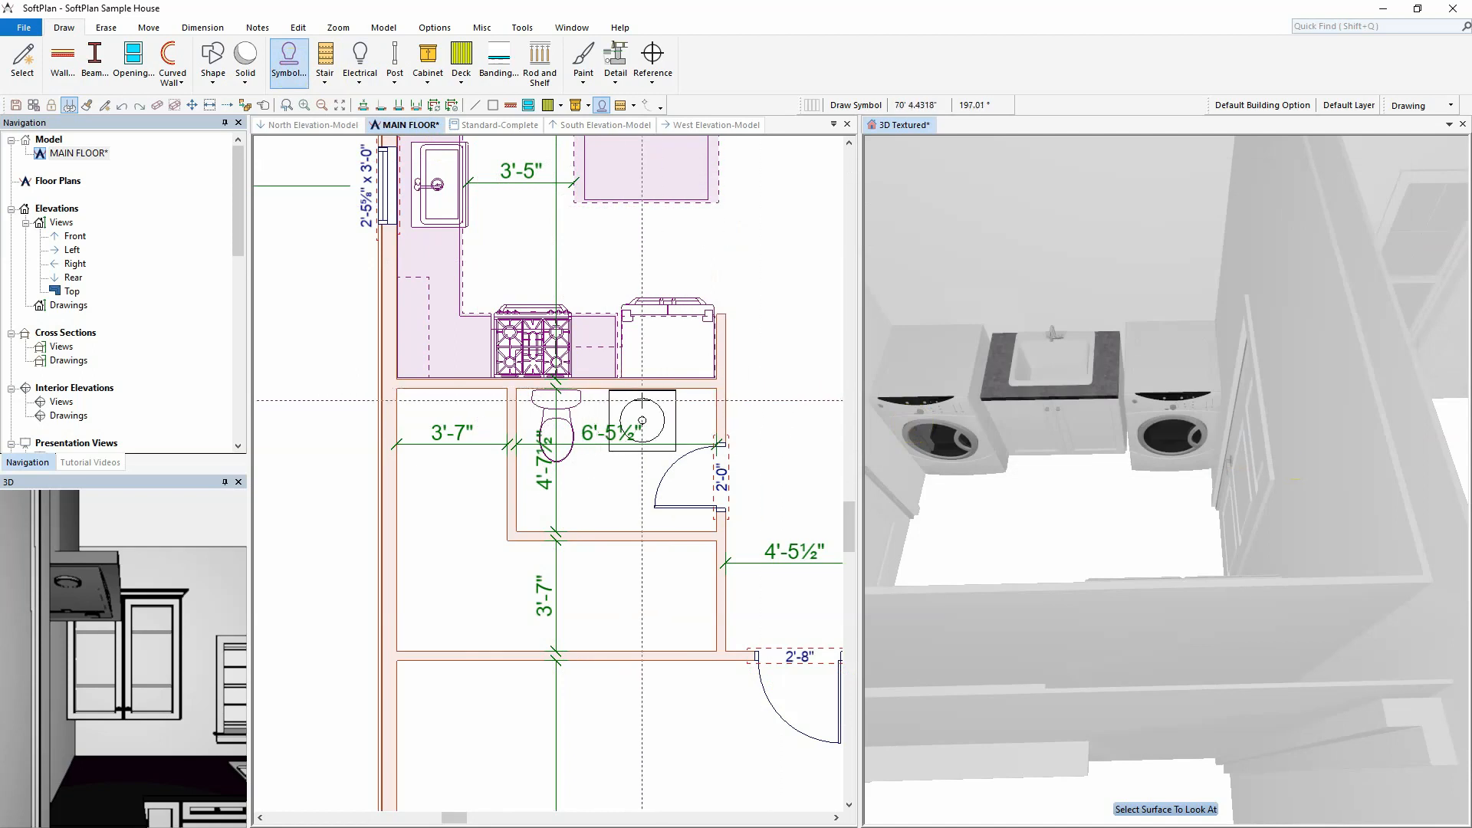
pyautogui.click(642, 399)
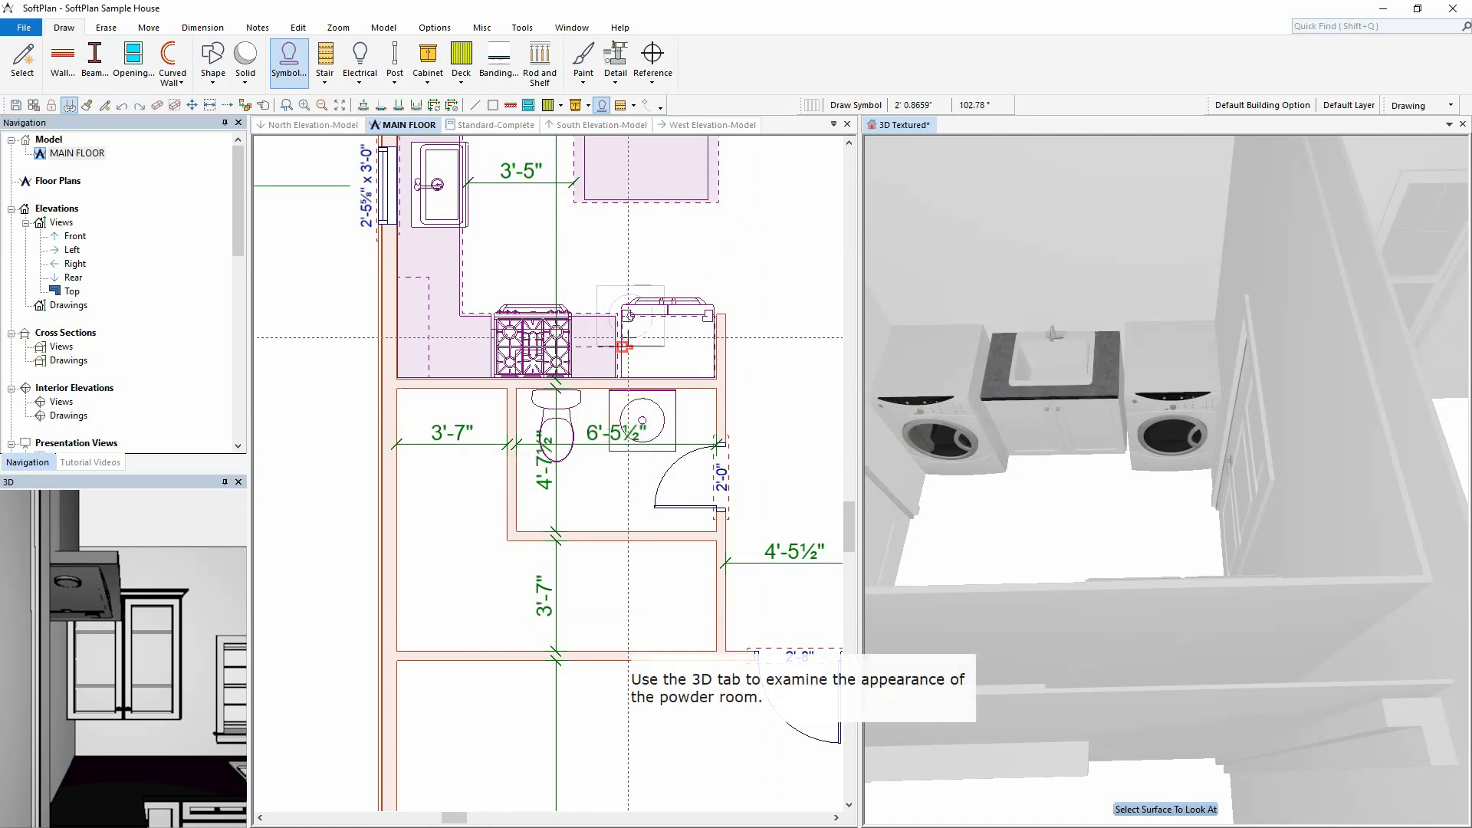
# Examine the finished powder room in the textured 3D view
pyautogui.click(889, 125)
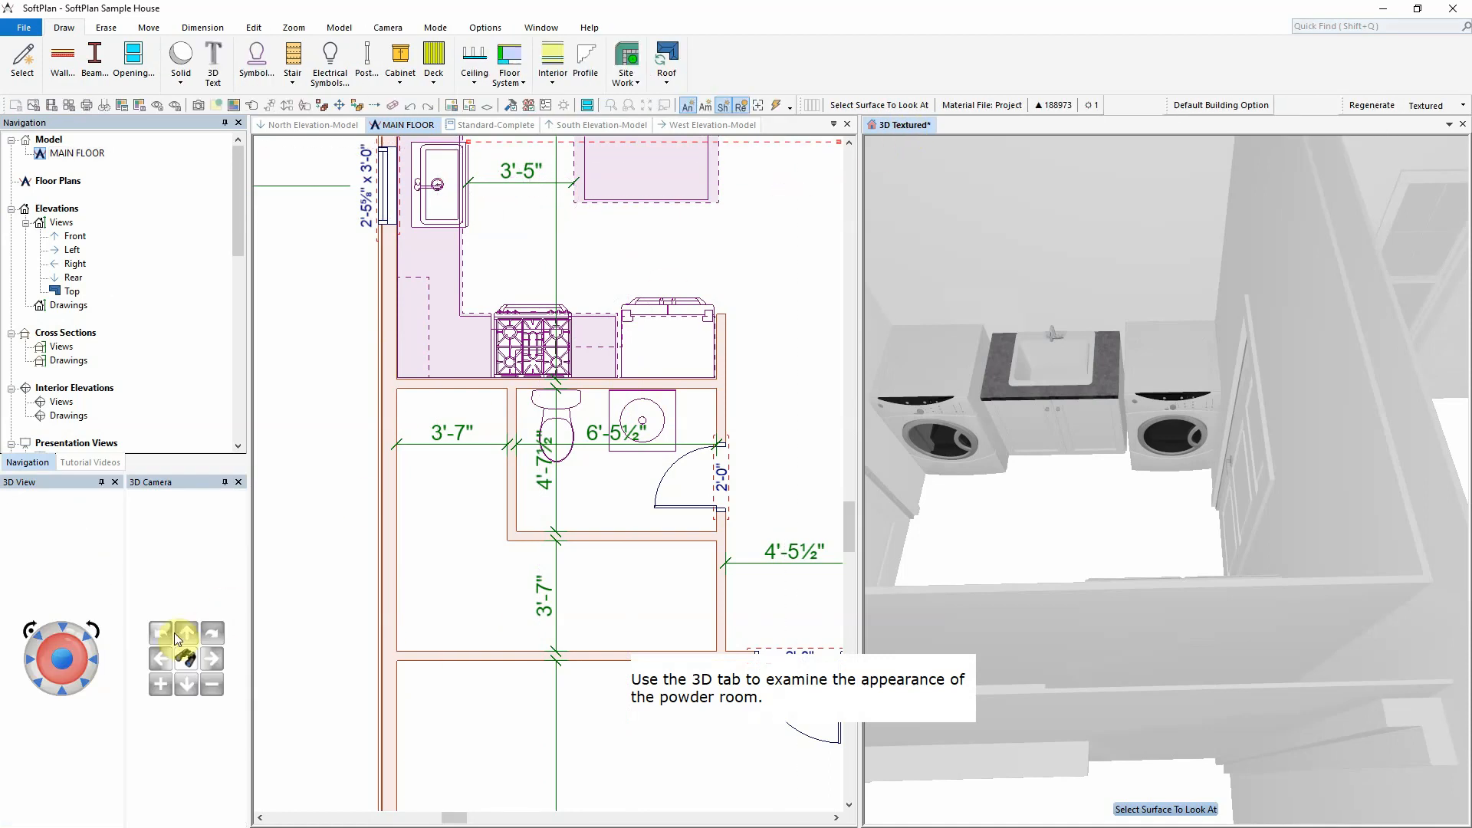
pyautogui.click(80, 679)
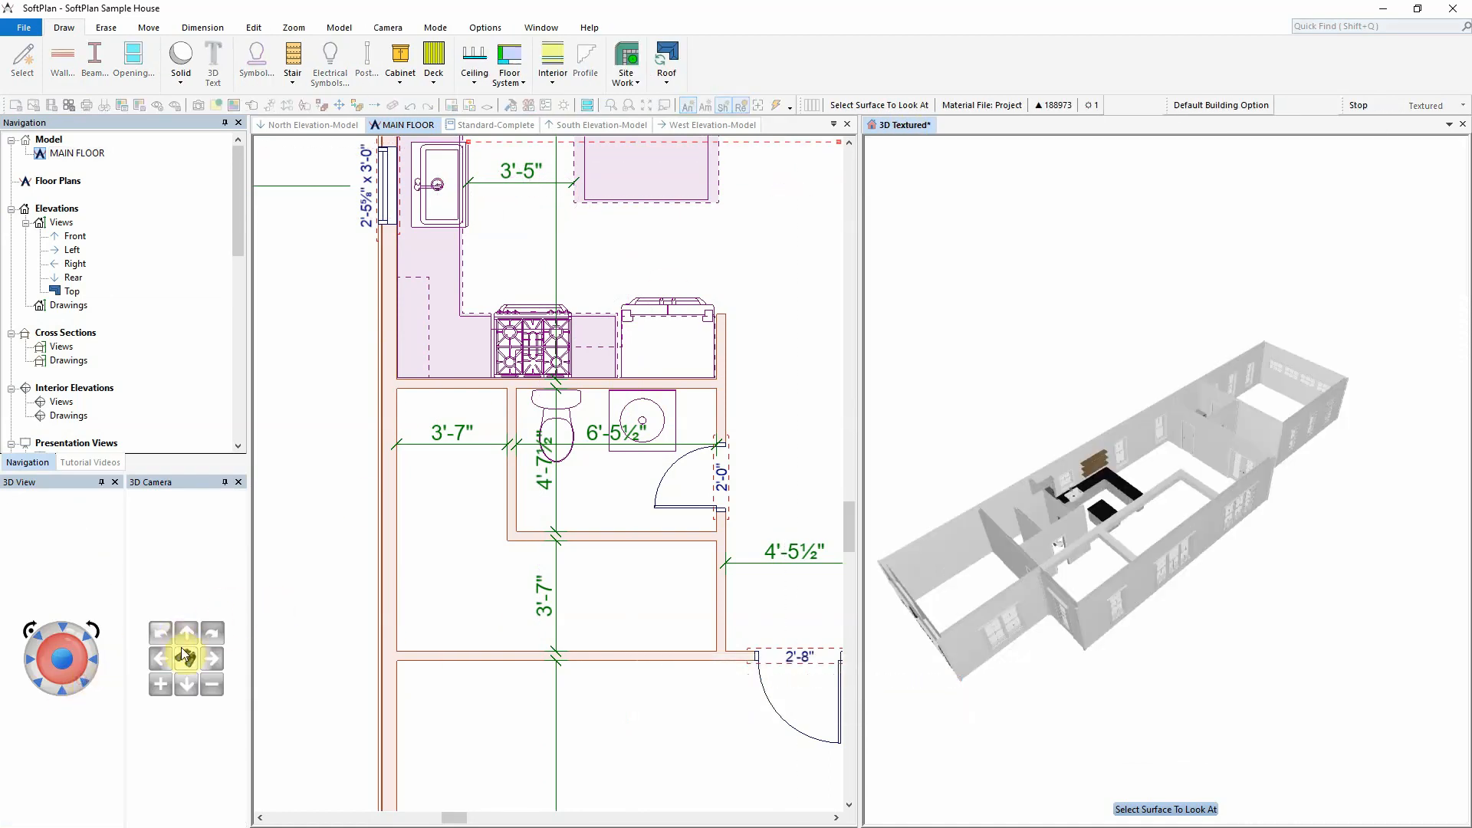
pyautogui.click(1055, 508)
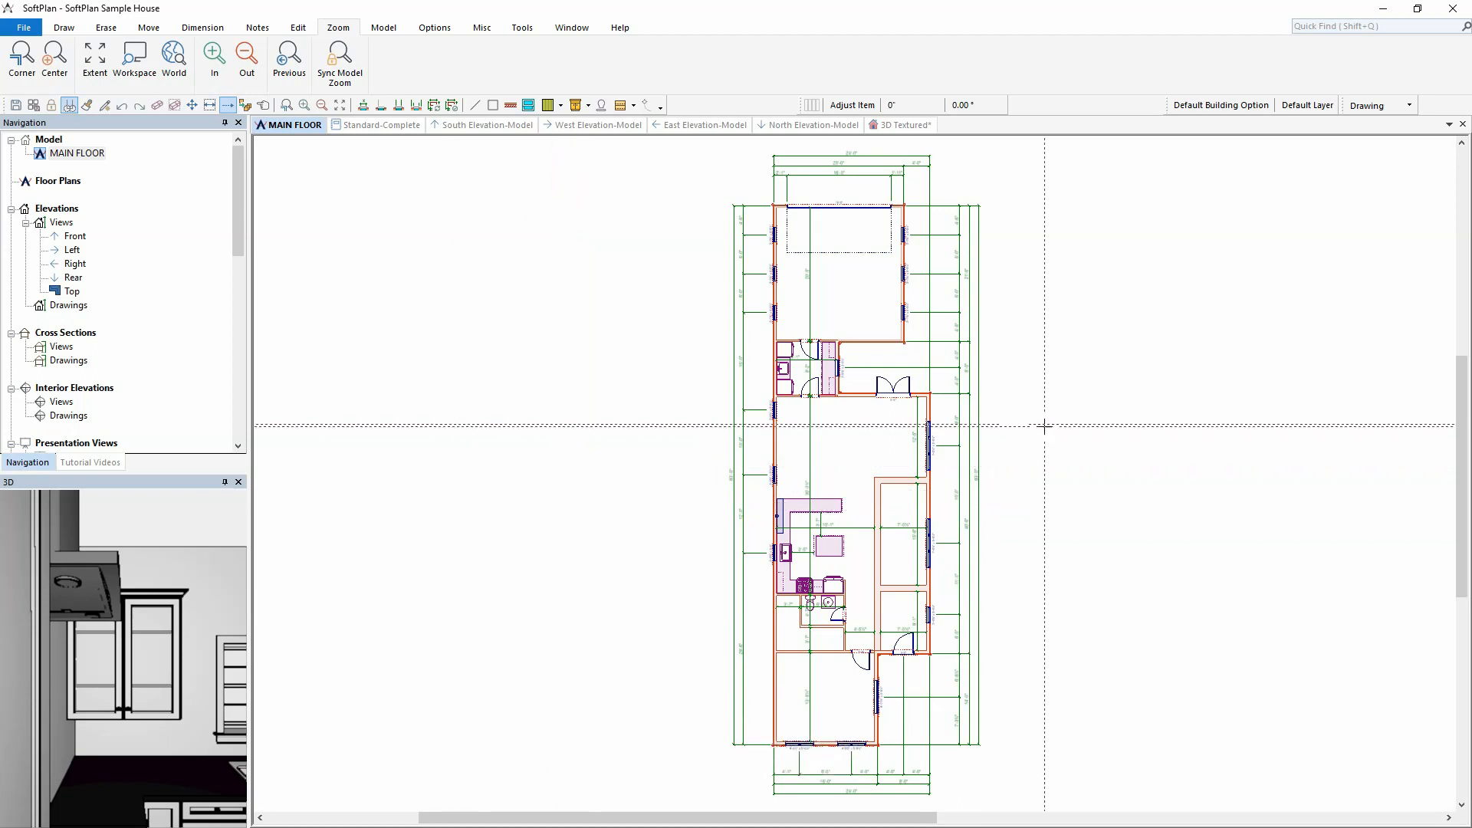
# Place a column-panels post from the Decorative library, with cursor snap enabled, at the corner of the thick partition walls facing the living area
pyautogui.scroll(5, 903, 560)
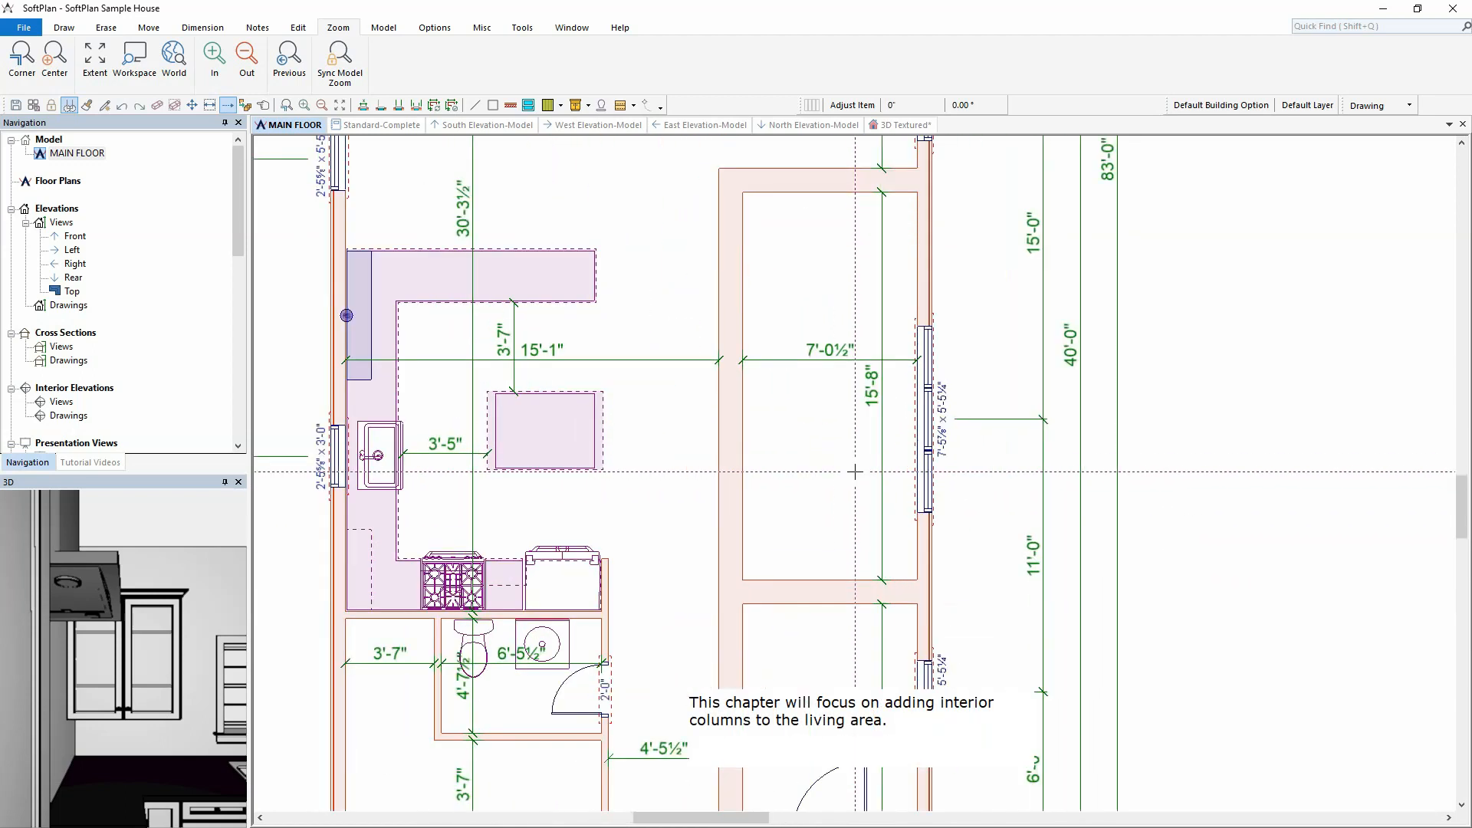
pyautogui.click(633, 205)
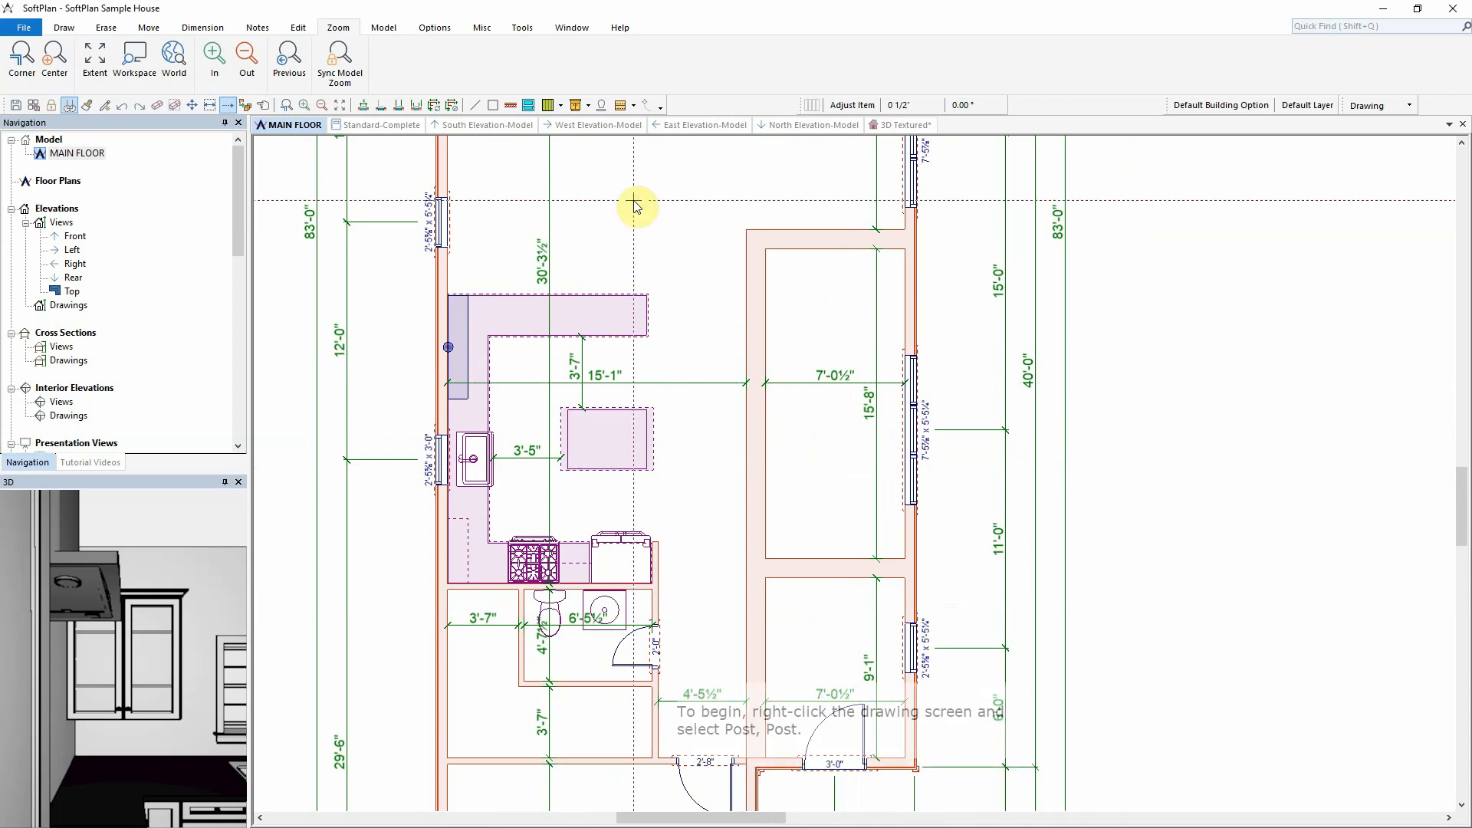
pyautogui.rightClick(635, 206)
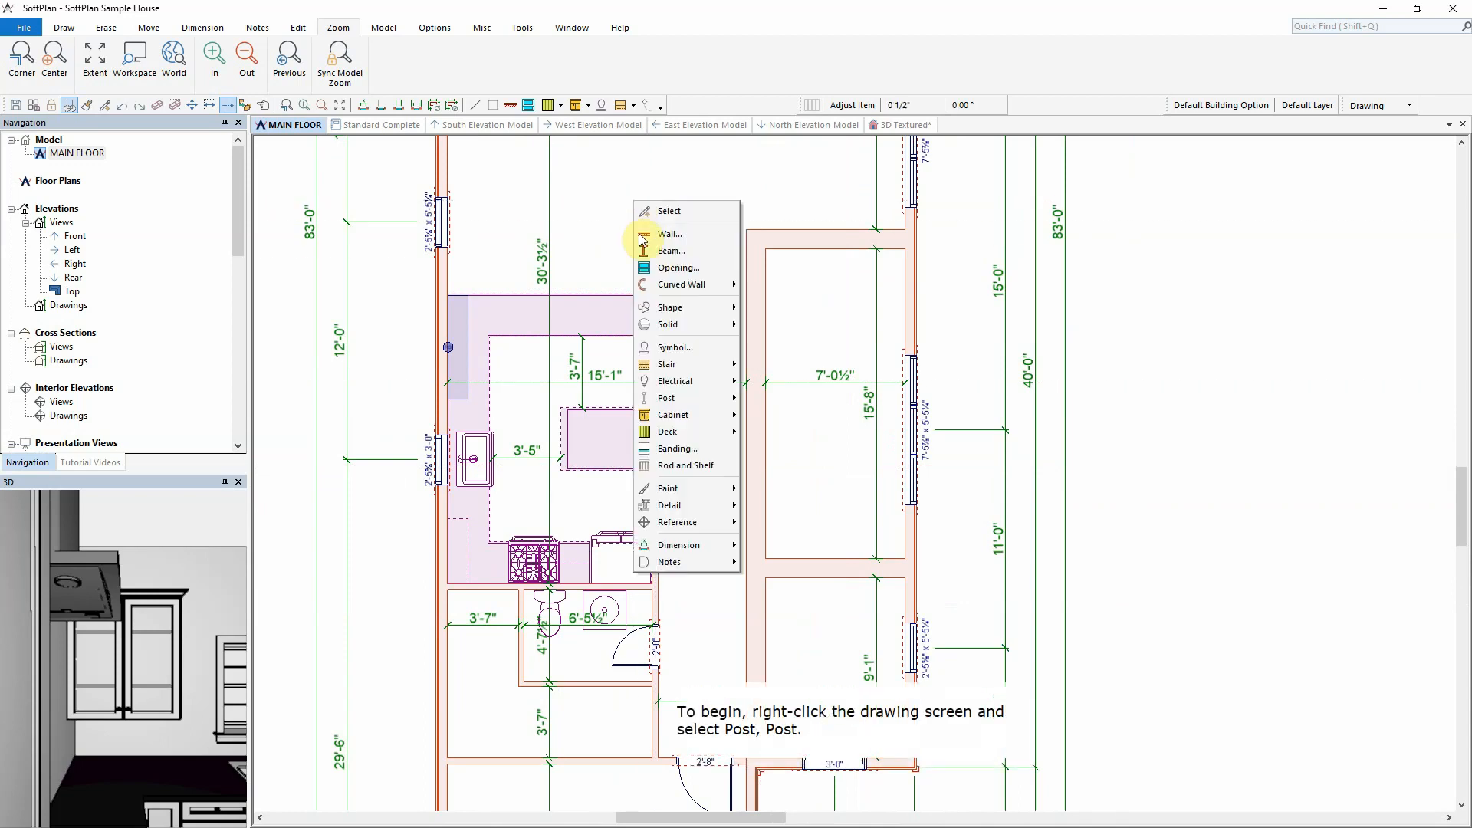
pyautogui.moveTo(678, 398)
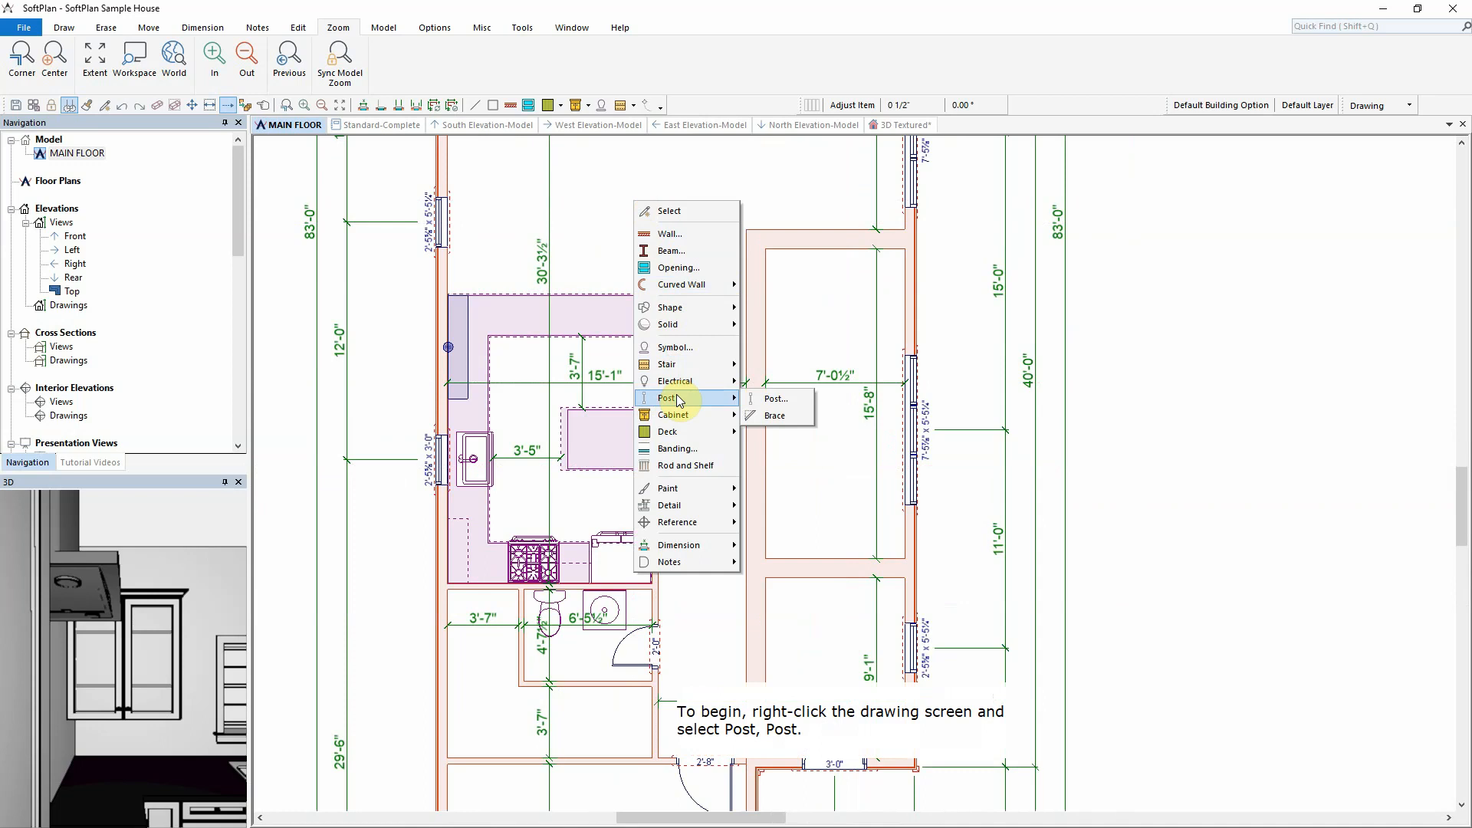
pyautogui.click(798, 397)
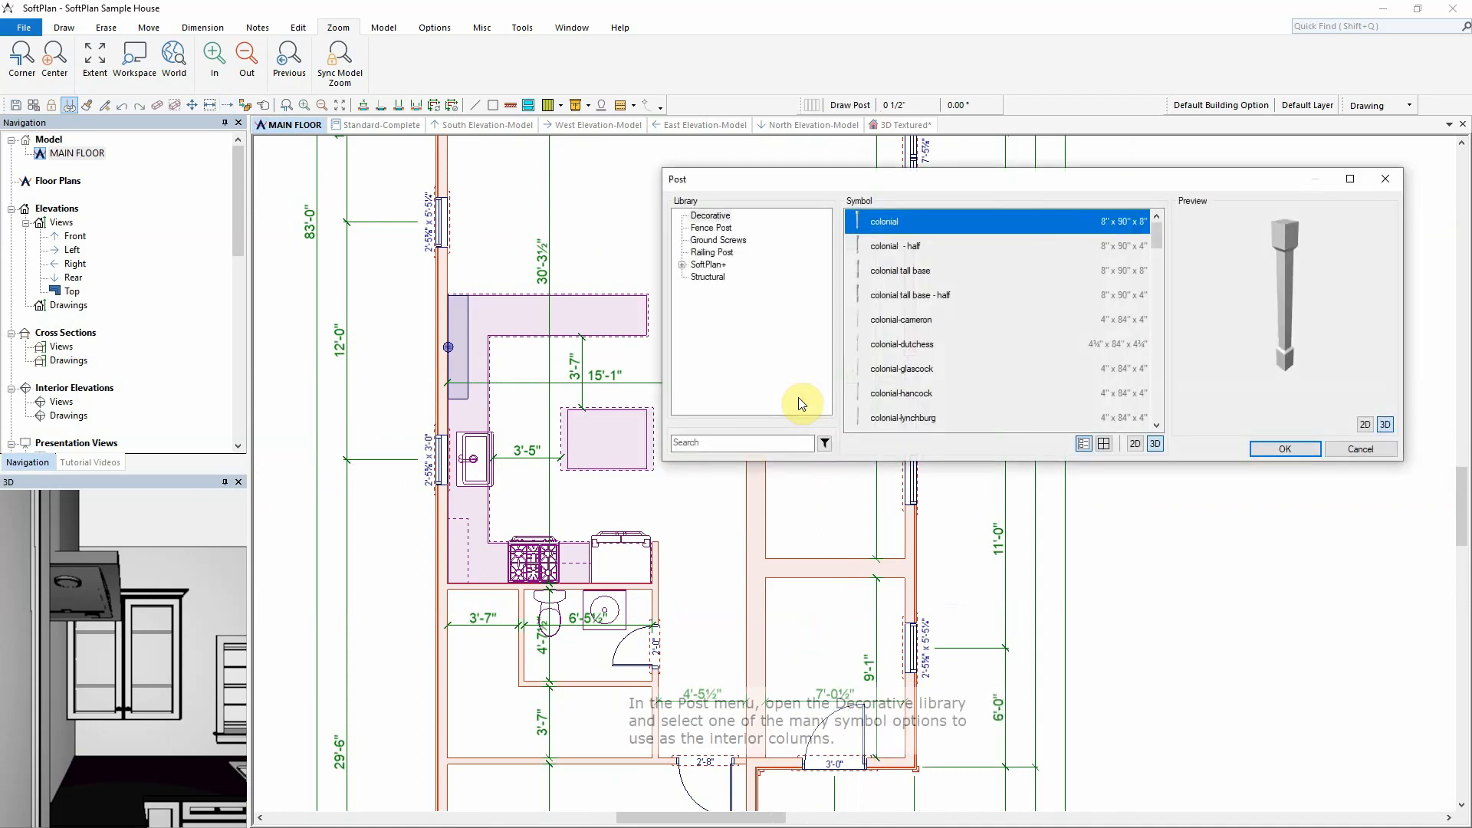
pyautogui.doubleClick(707, 265)
pyautogui.click(1104, 443)
pyautogui.moveTo(1158, 238); pyautogui.dragTo(1158, 263)
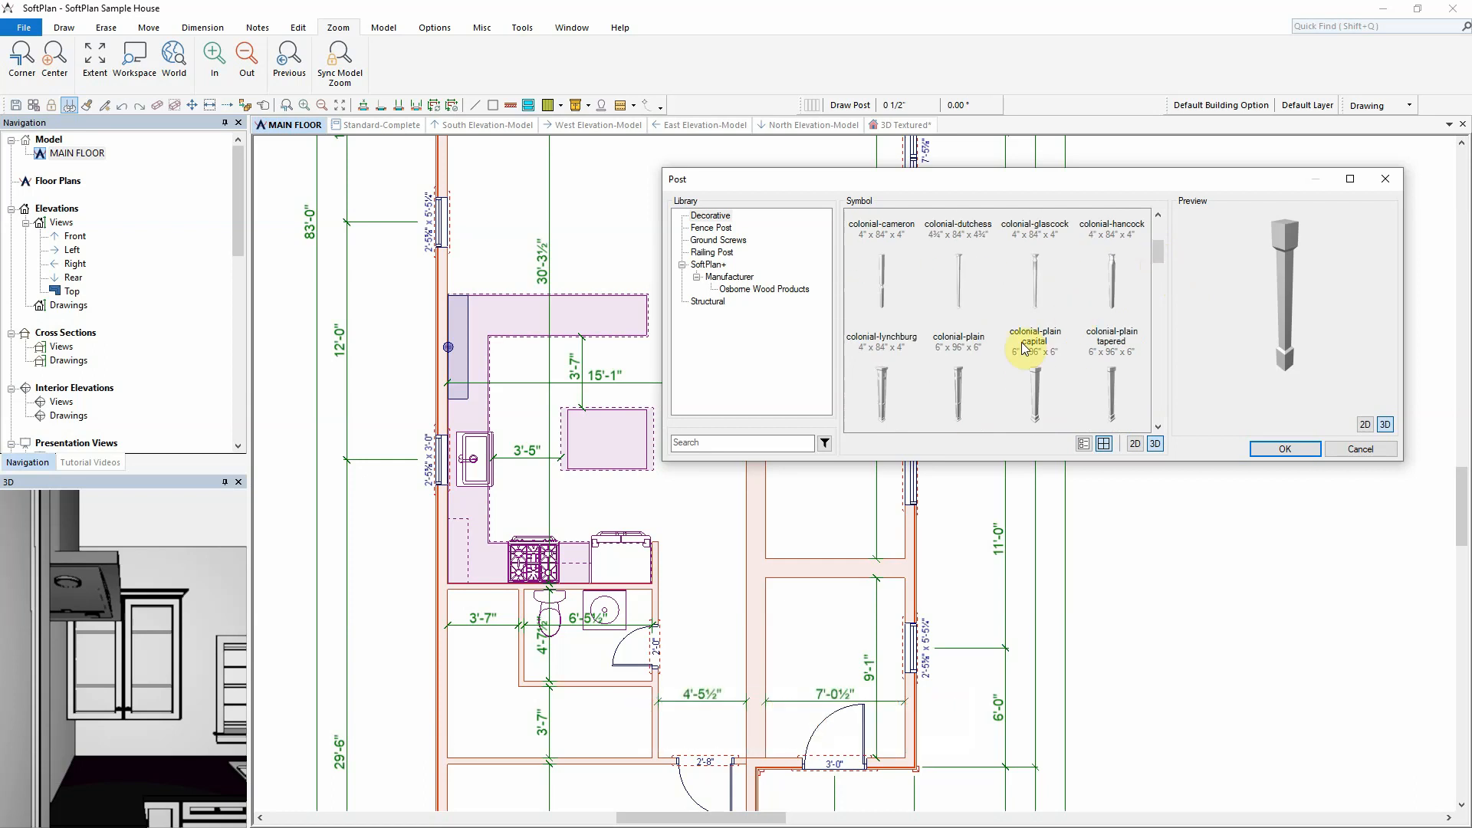
pyautogui.click(881, 400)
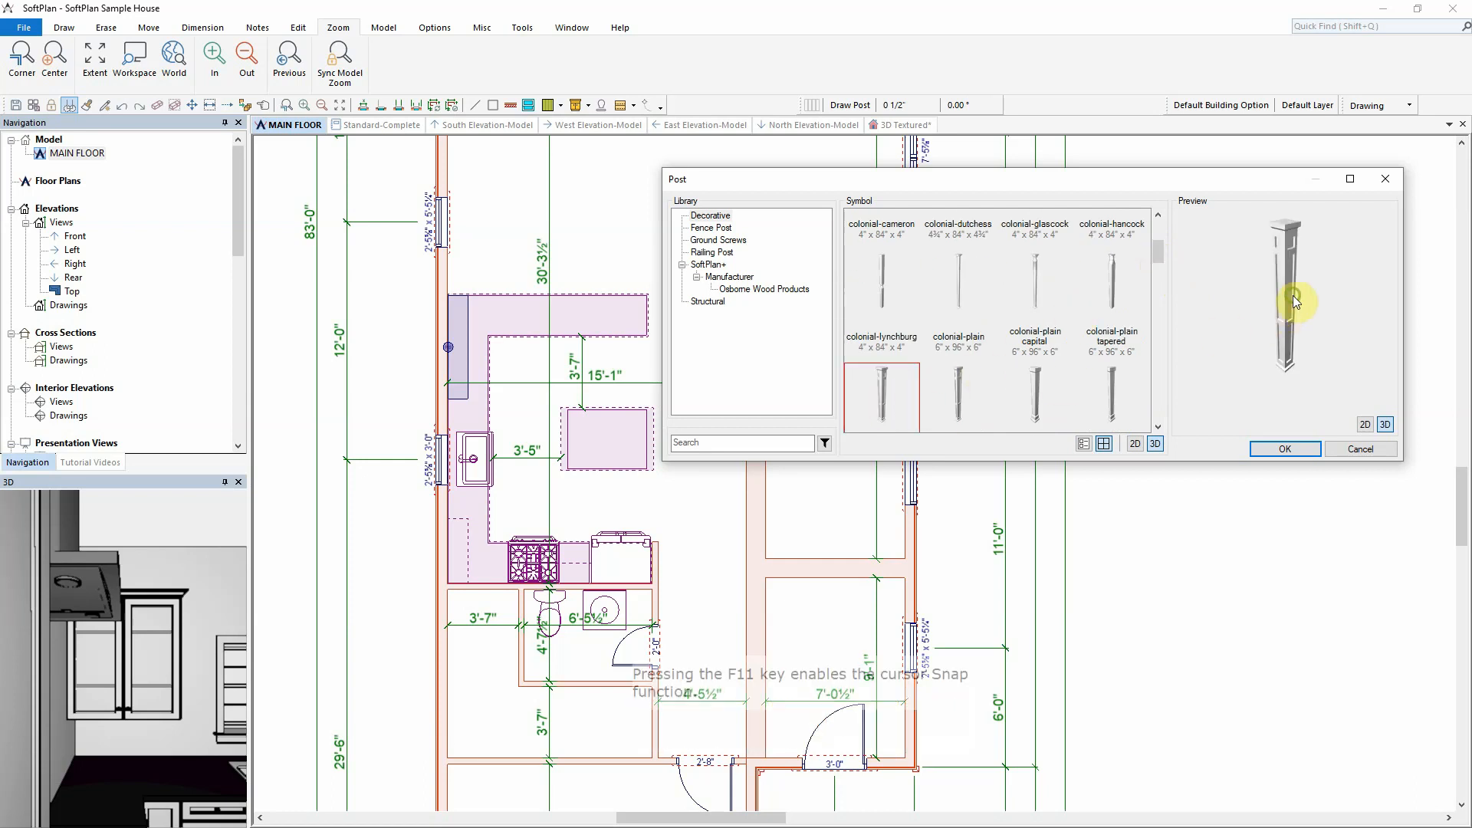
pyautogui.moveTo(1324, 273); pyautogui.dragTo(1282, 288)
pyautogui.click(1285, 448)
pyautogui.press('F11')
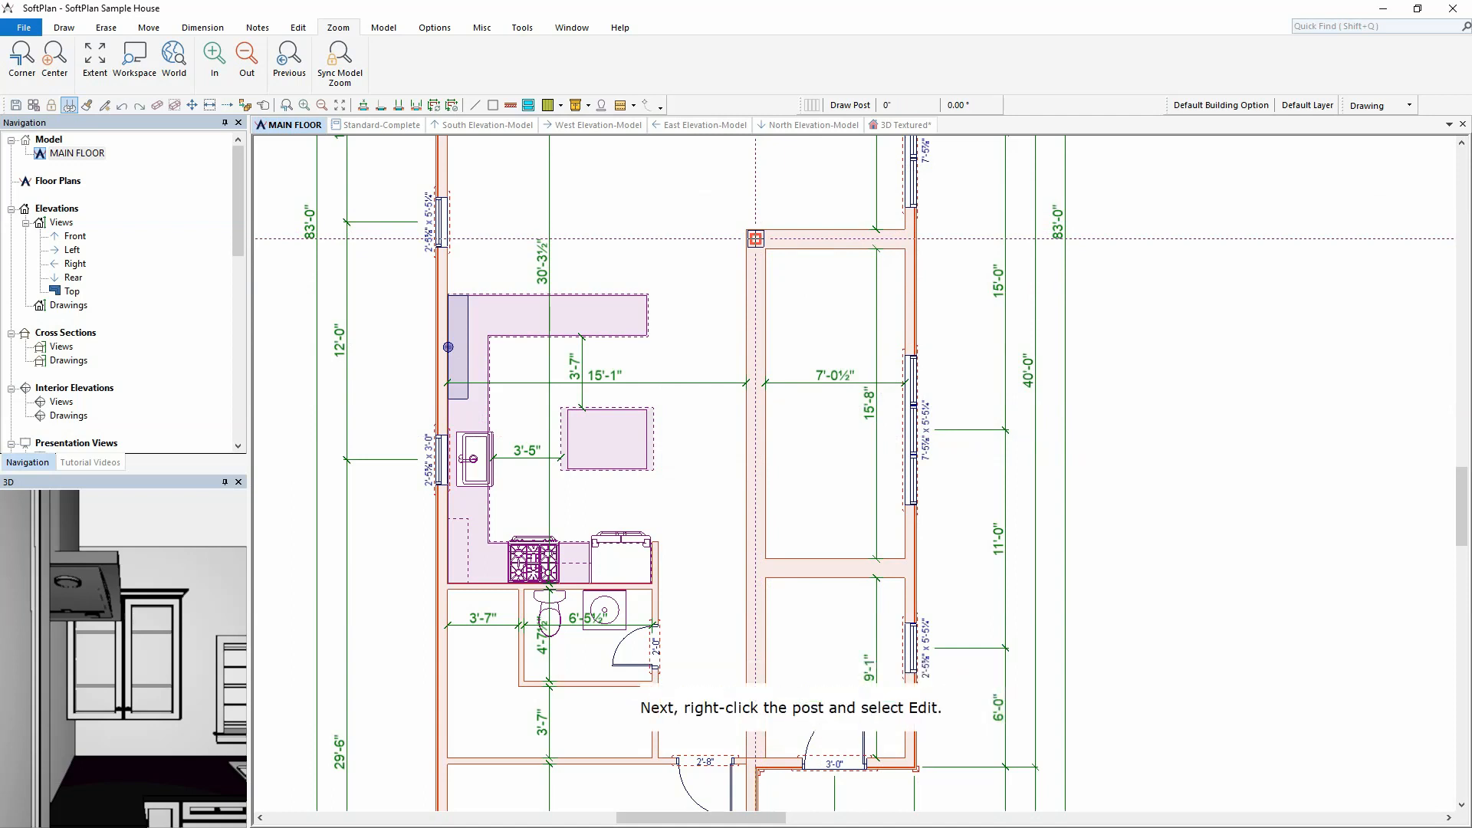
# Edit the column-panels post at the partition corner, setting its height to 9' and its width to 1' with the aspect ratio maintained
pyautogui.rightClick(756, 238)
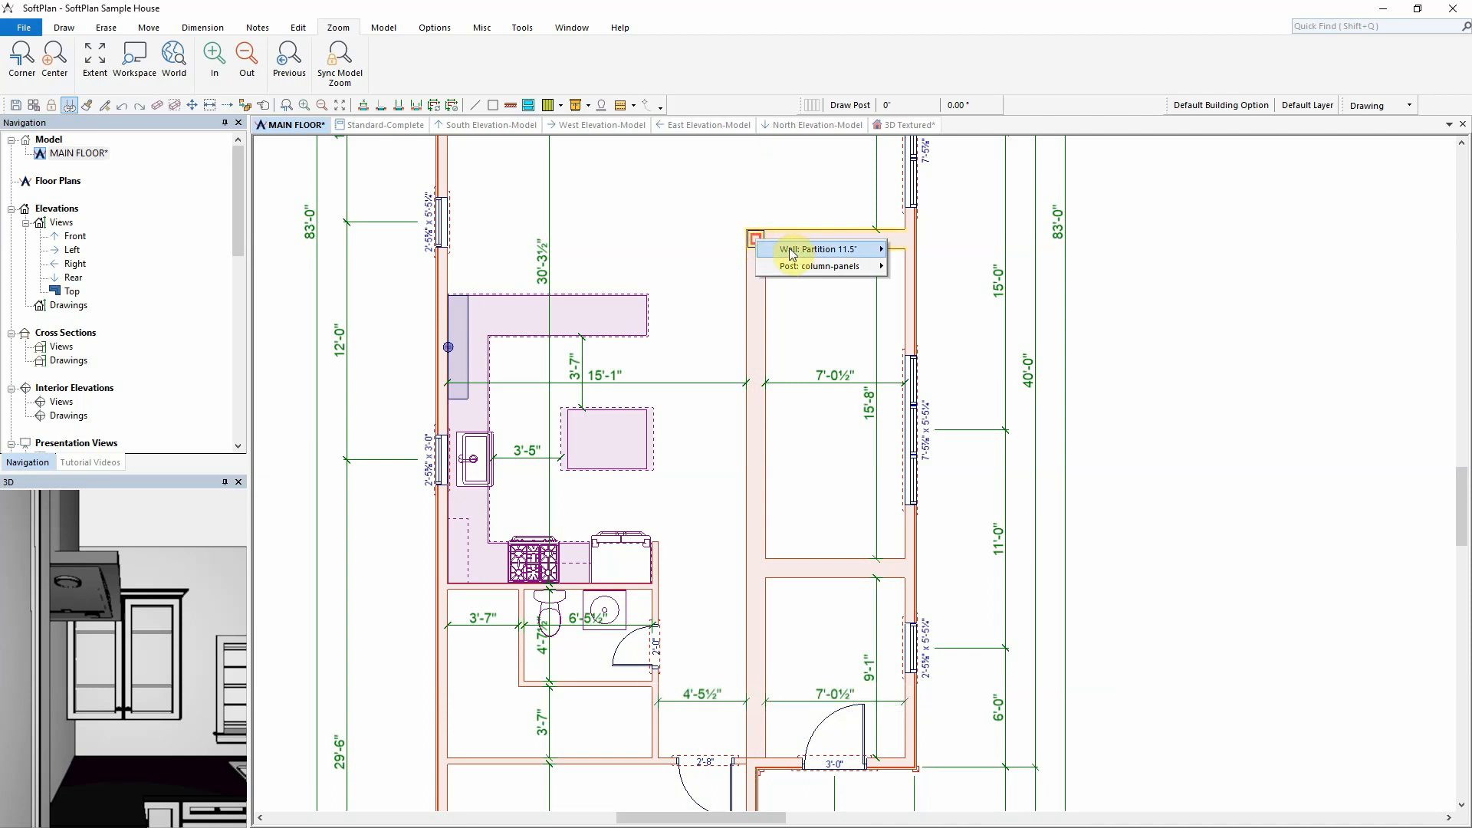
pyautogui.moveTo(812, 270)
pyautogui.click(932, 271)
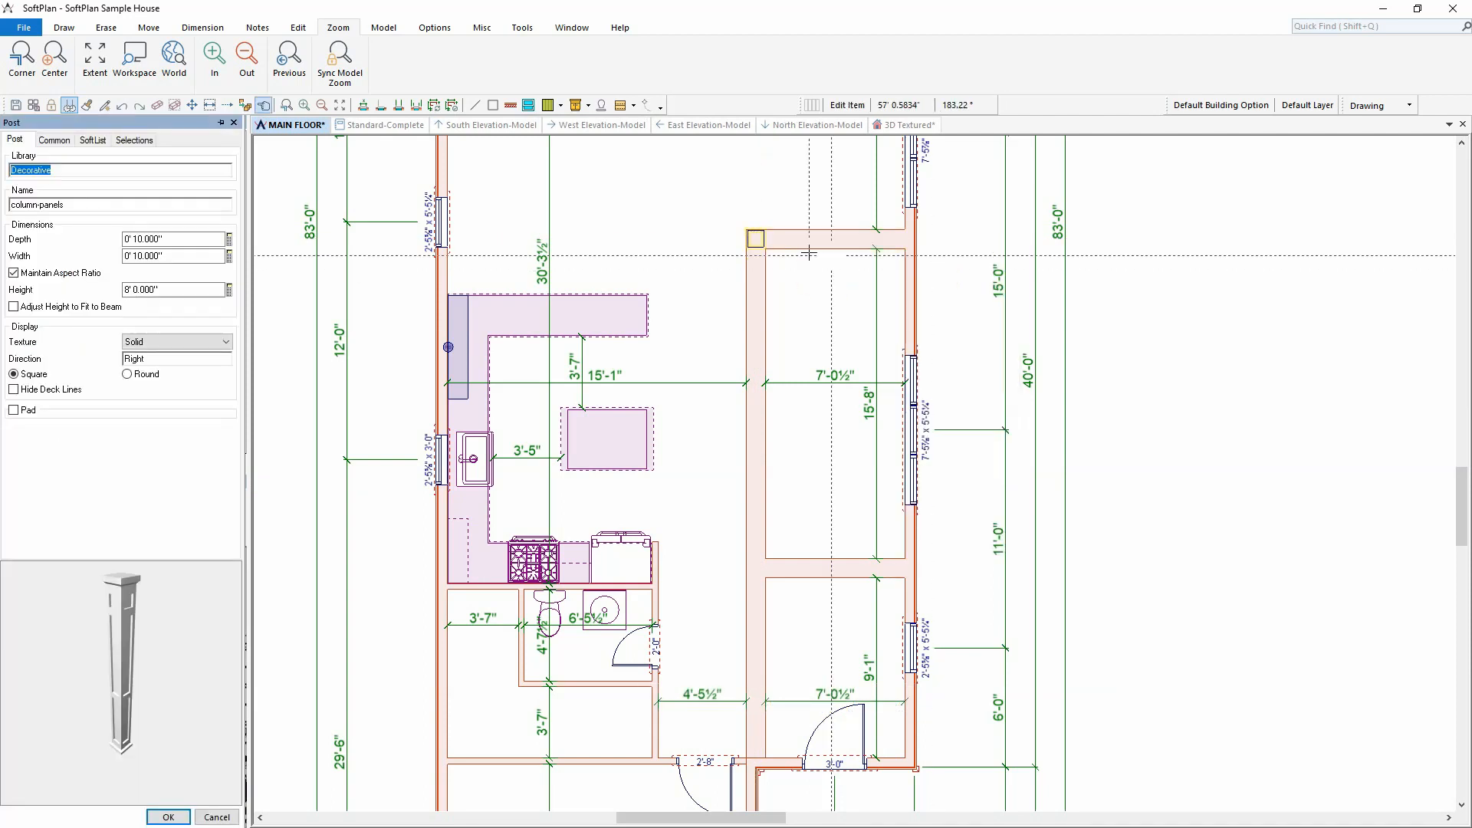
pyautogui.click(190, 292)
pyautogui.write('9')
pyautogui.click(173, 256)
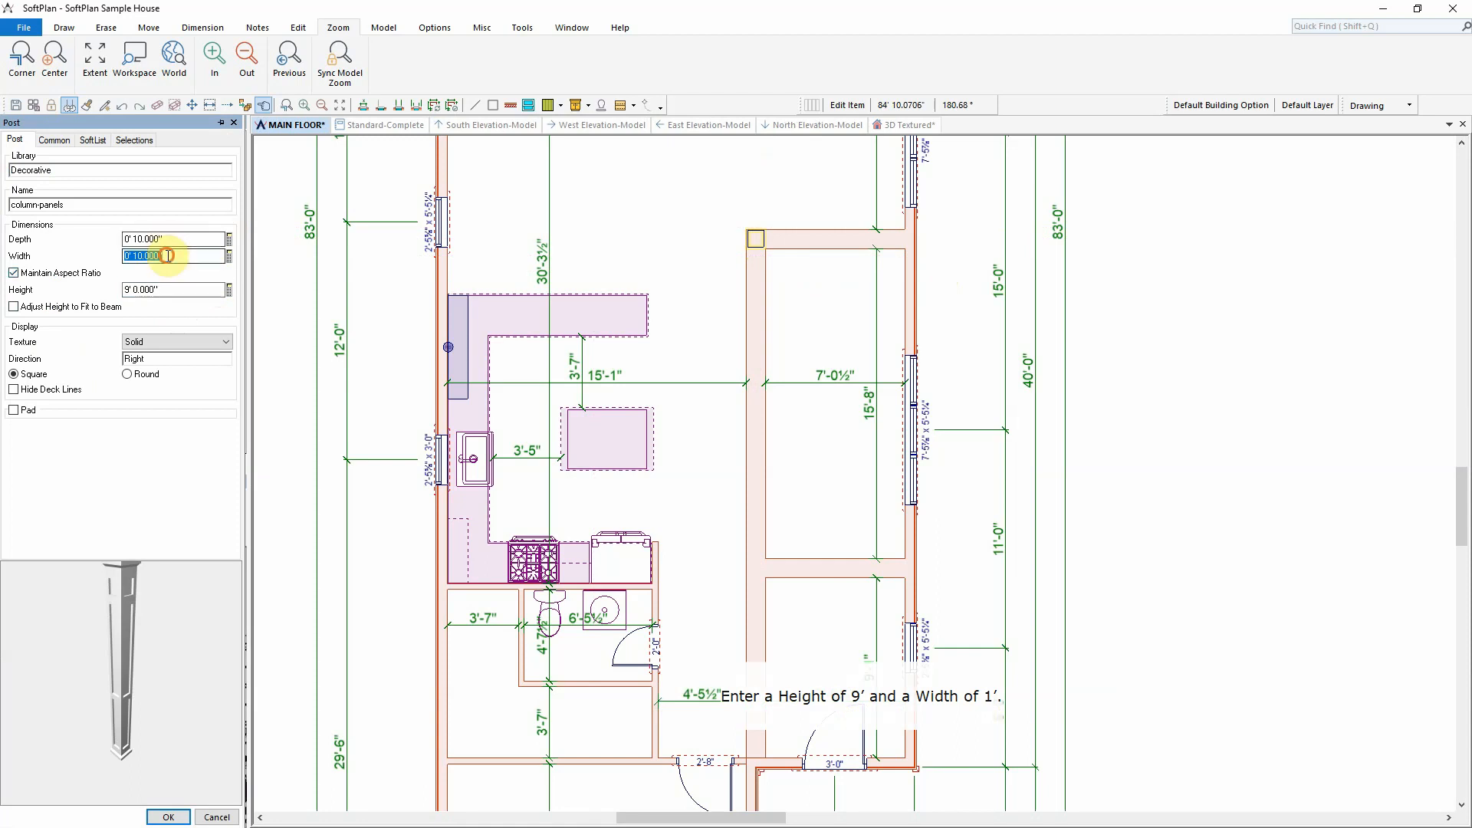
pyautogui.write("12'")
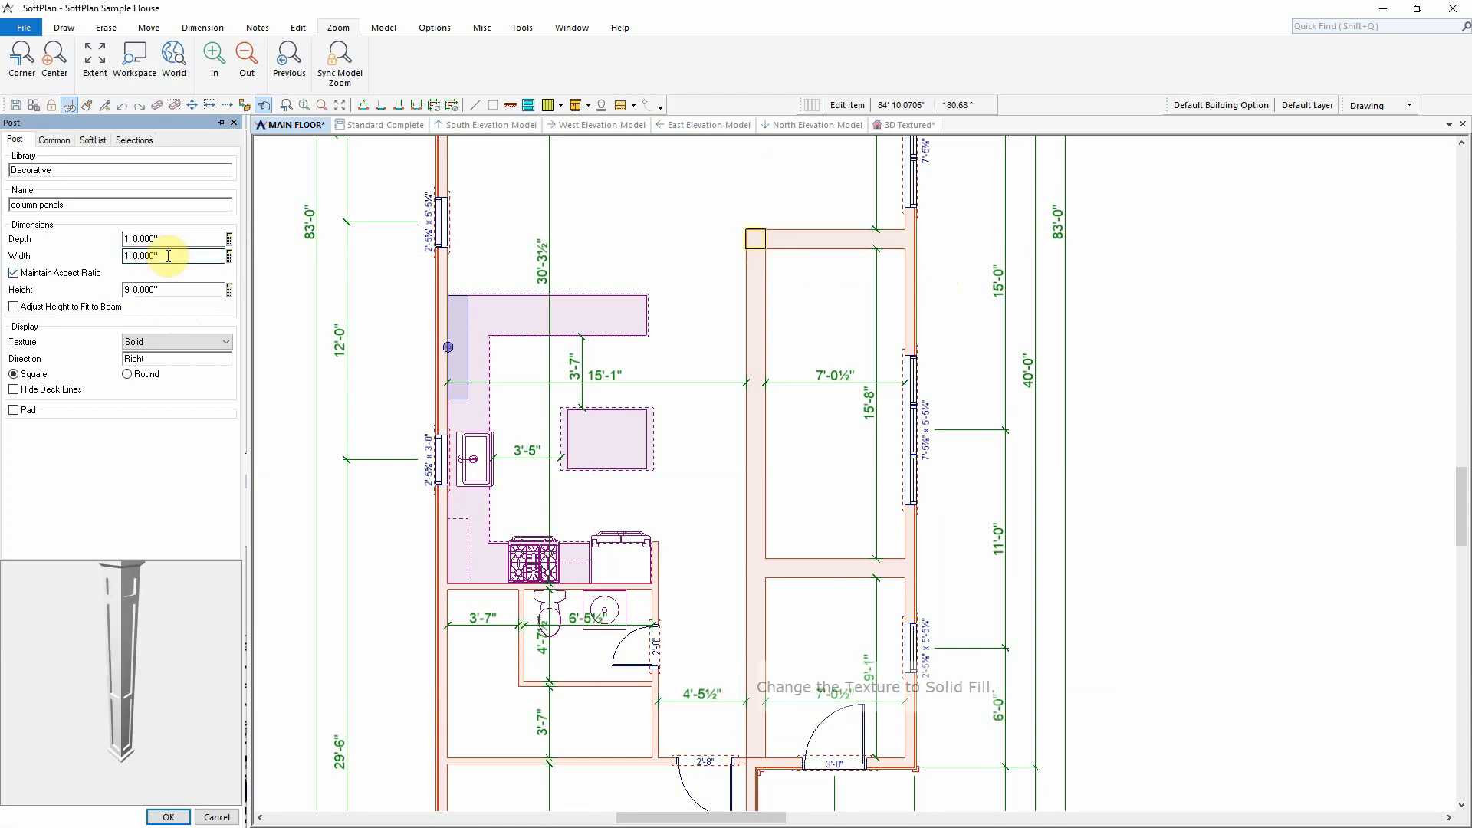
# Change the column-panels post's display texture to Solid Fill and apply the edits
pyautogui.click(15, 440)
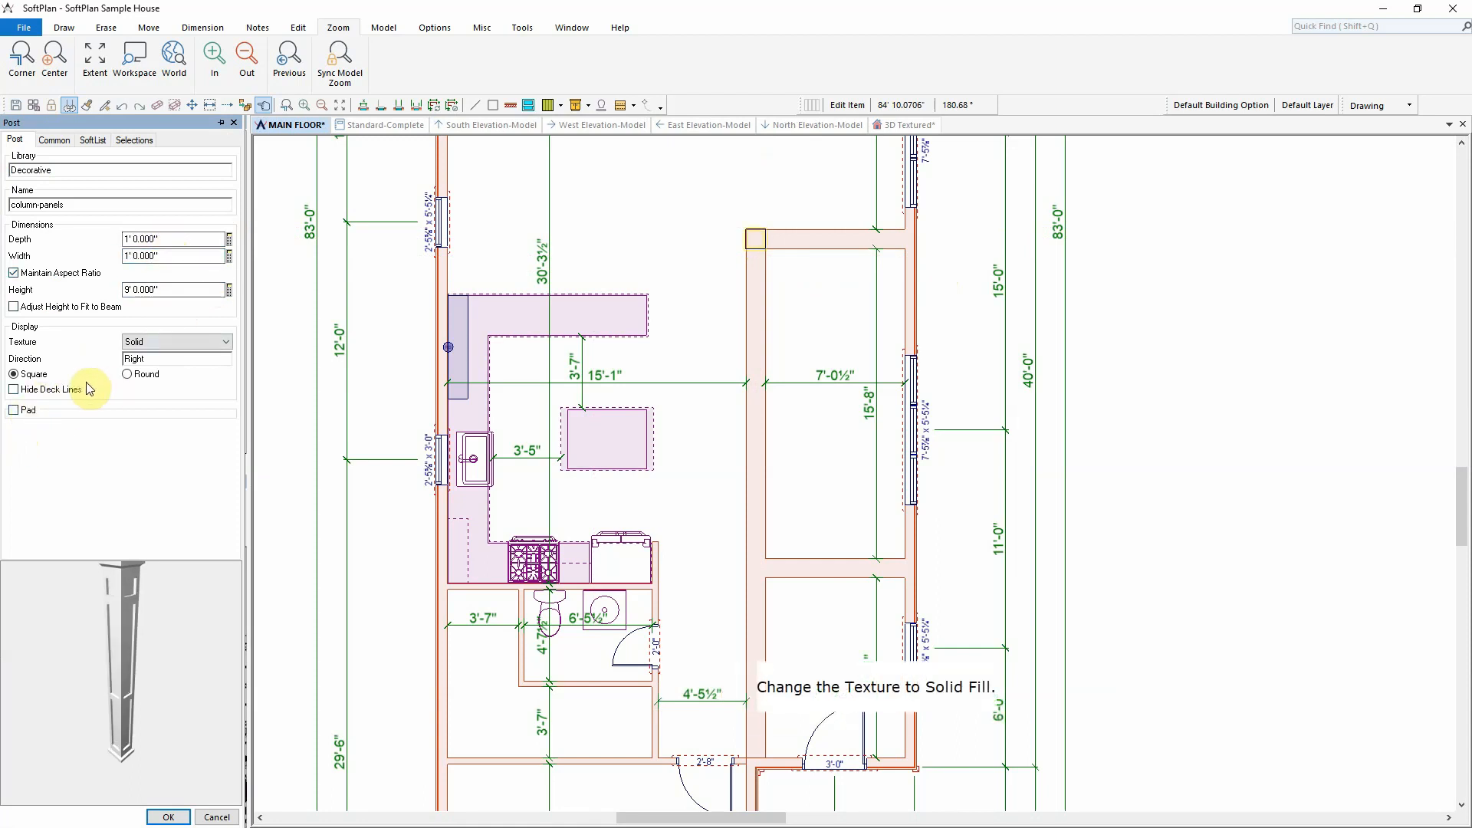
pyautogui.click(173, 342)
pyautogui.click(168, 382)
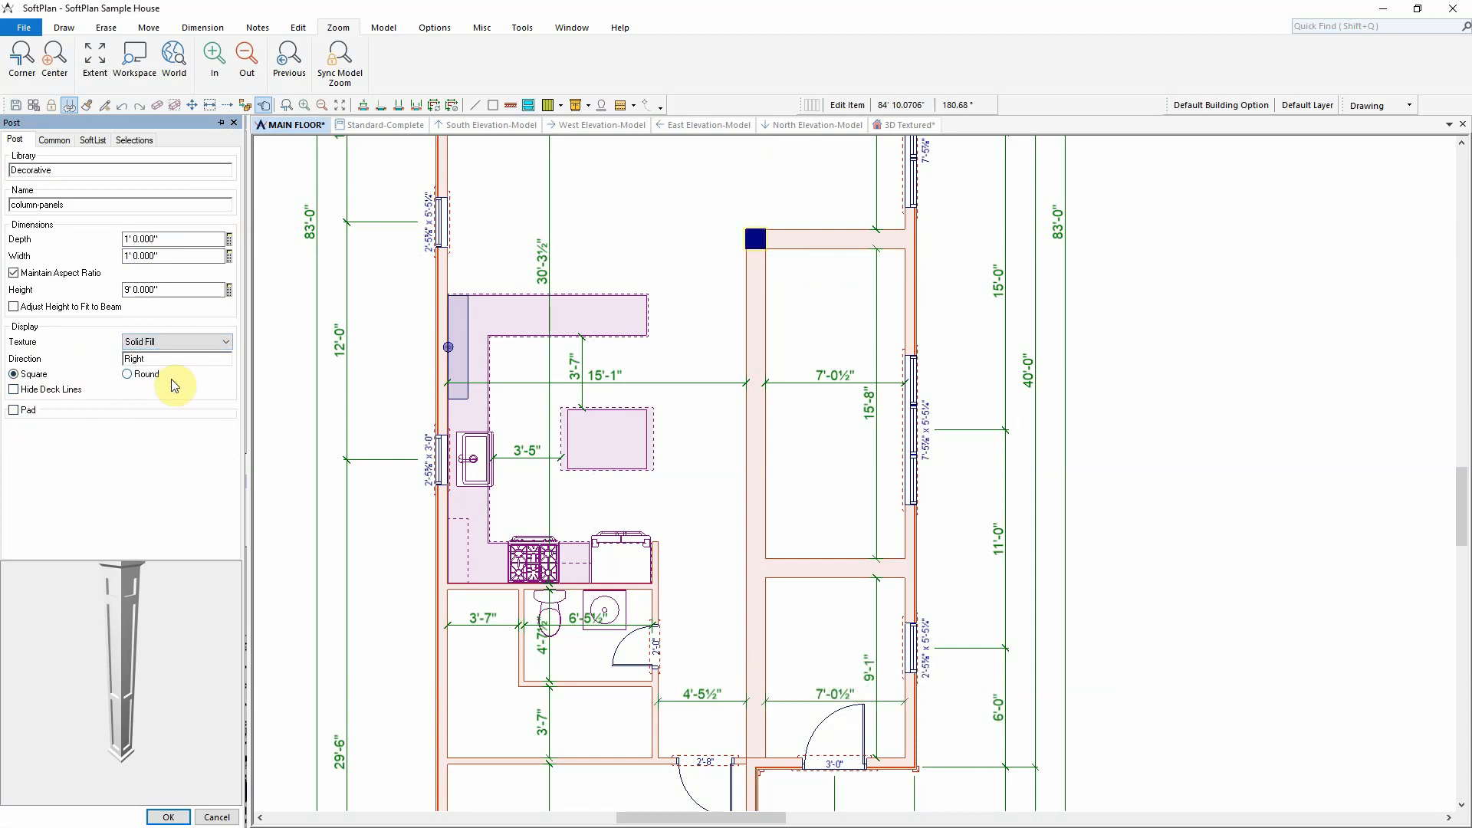
pyautogui.click(168, 817)
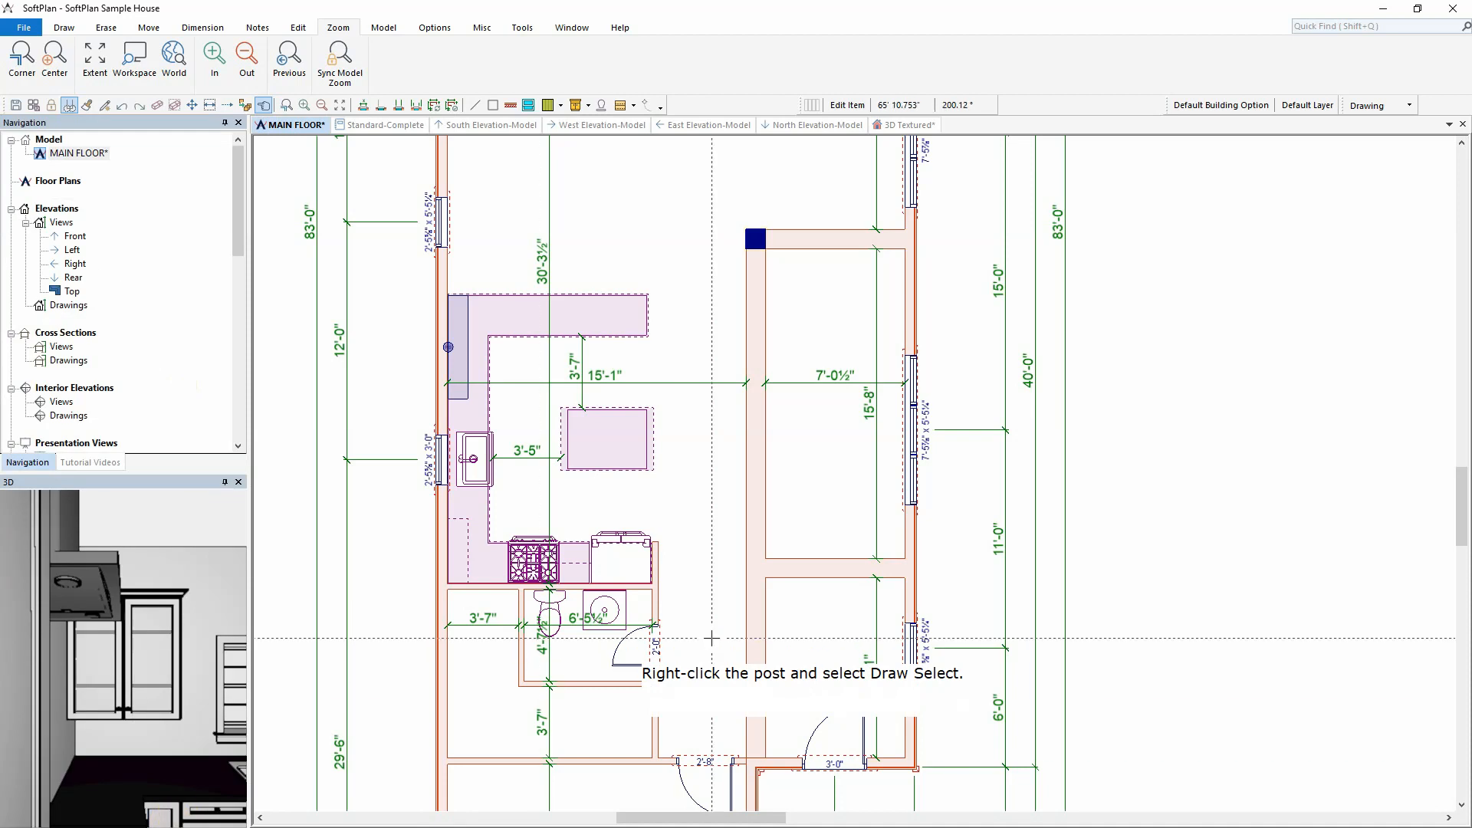
# Start Draw Select on the column-panels post to draw more posts with the same settings
pyautogui.rightClick(754, 240)
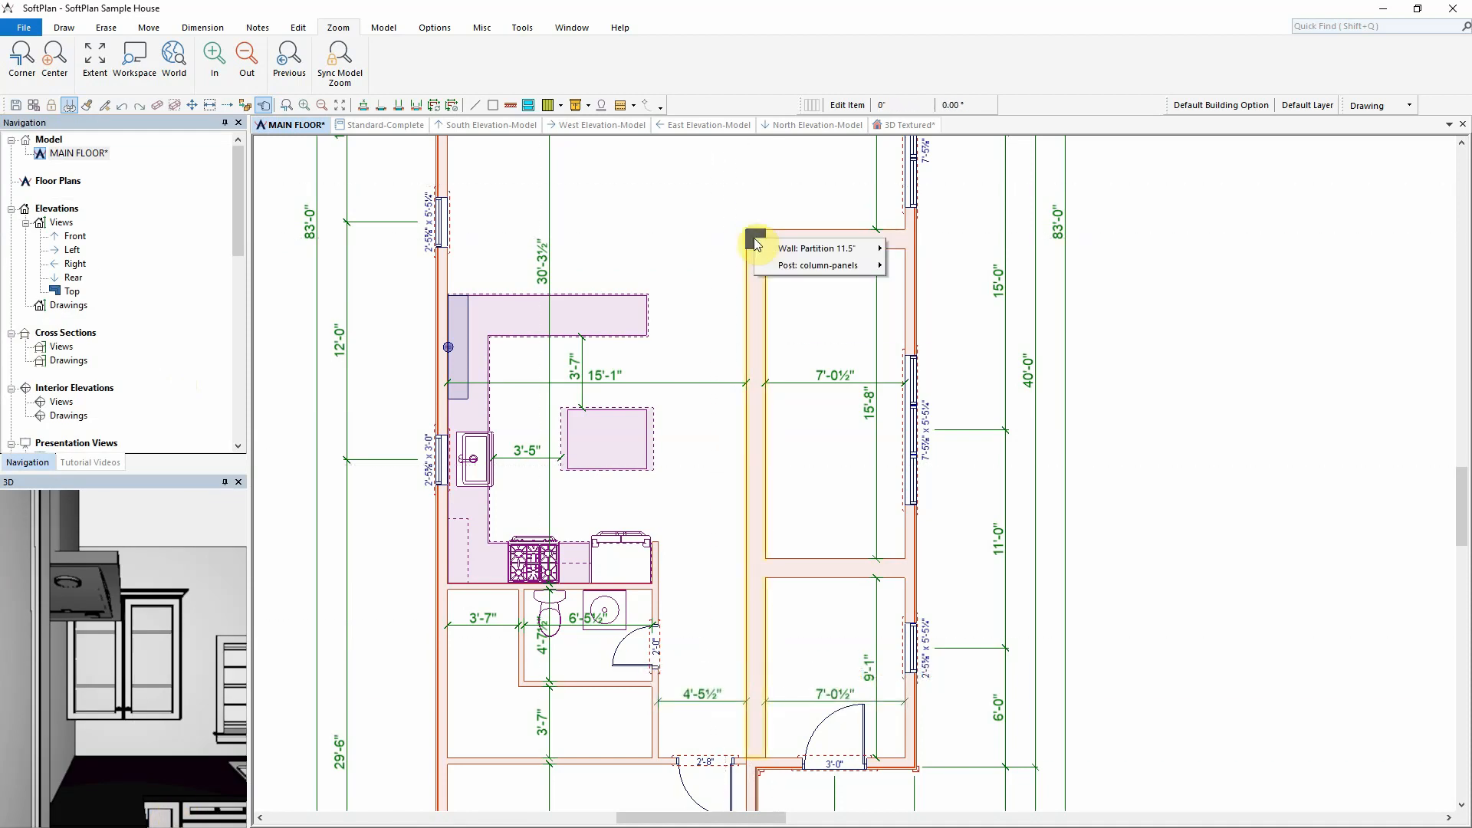
pyautogui.click(830, 269)
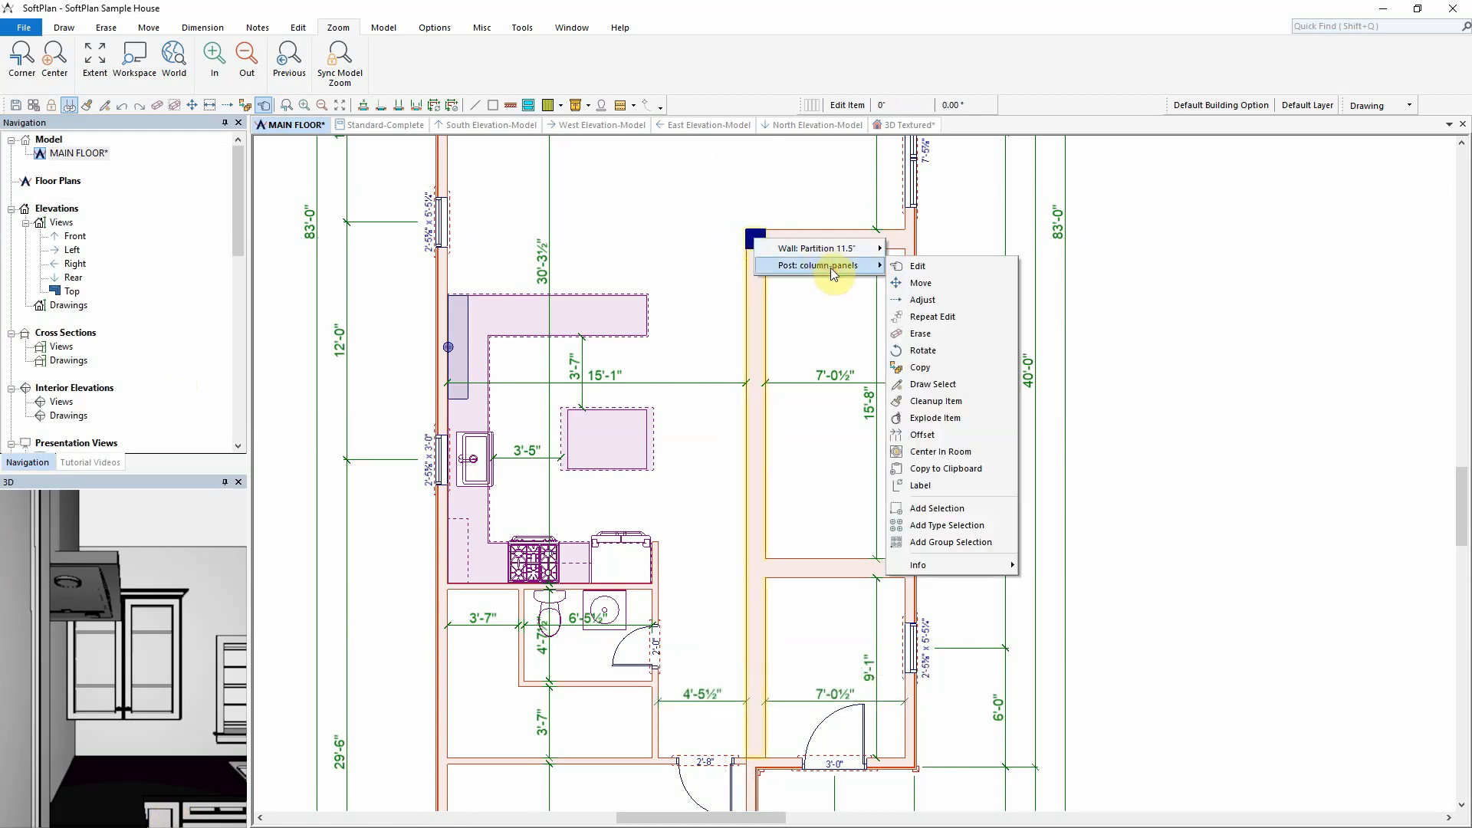